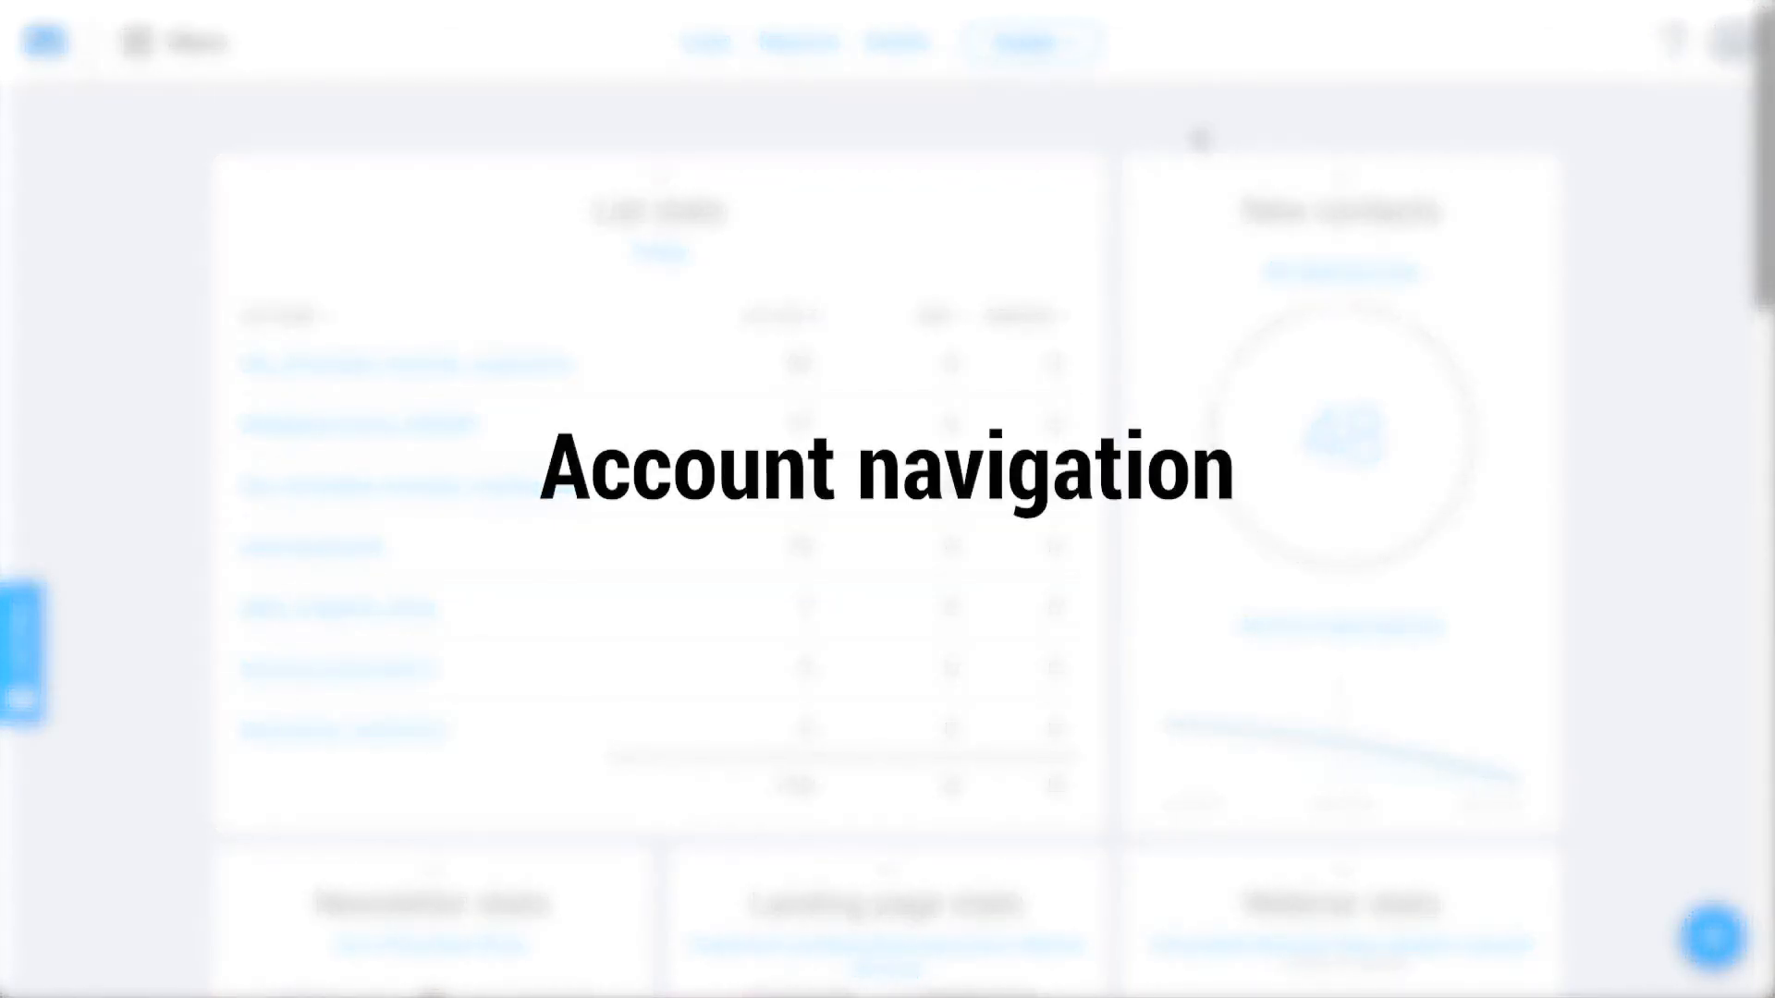
Step: Look over the dashboard widgets and the available communication and growth tools
scroll(1259, 467, "down", 10)
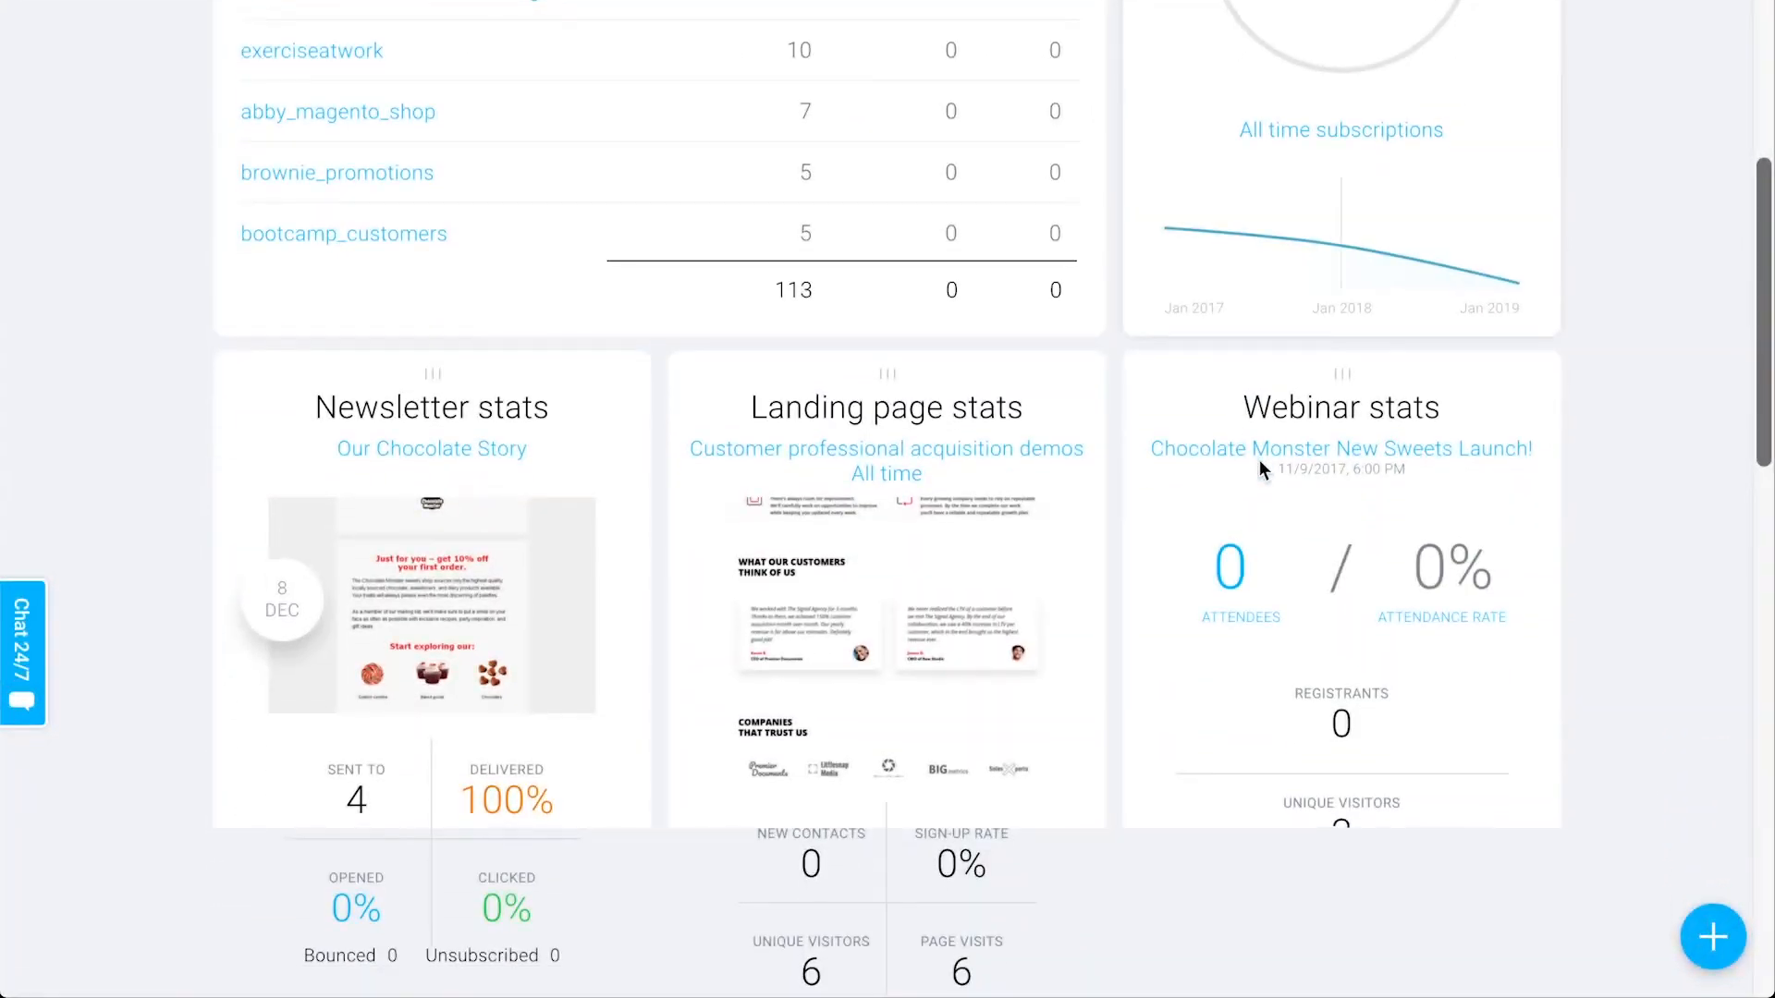
scroll(1259, 460, "up", 10)
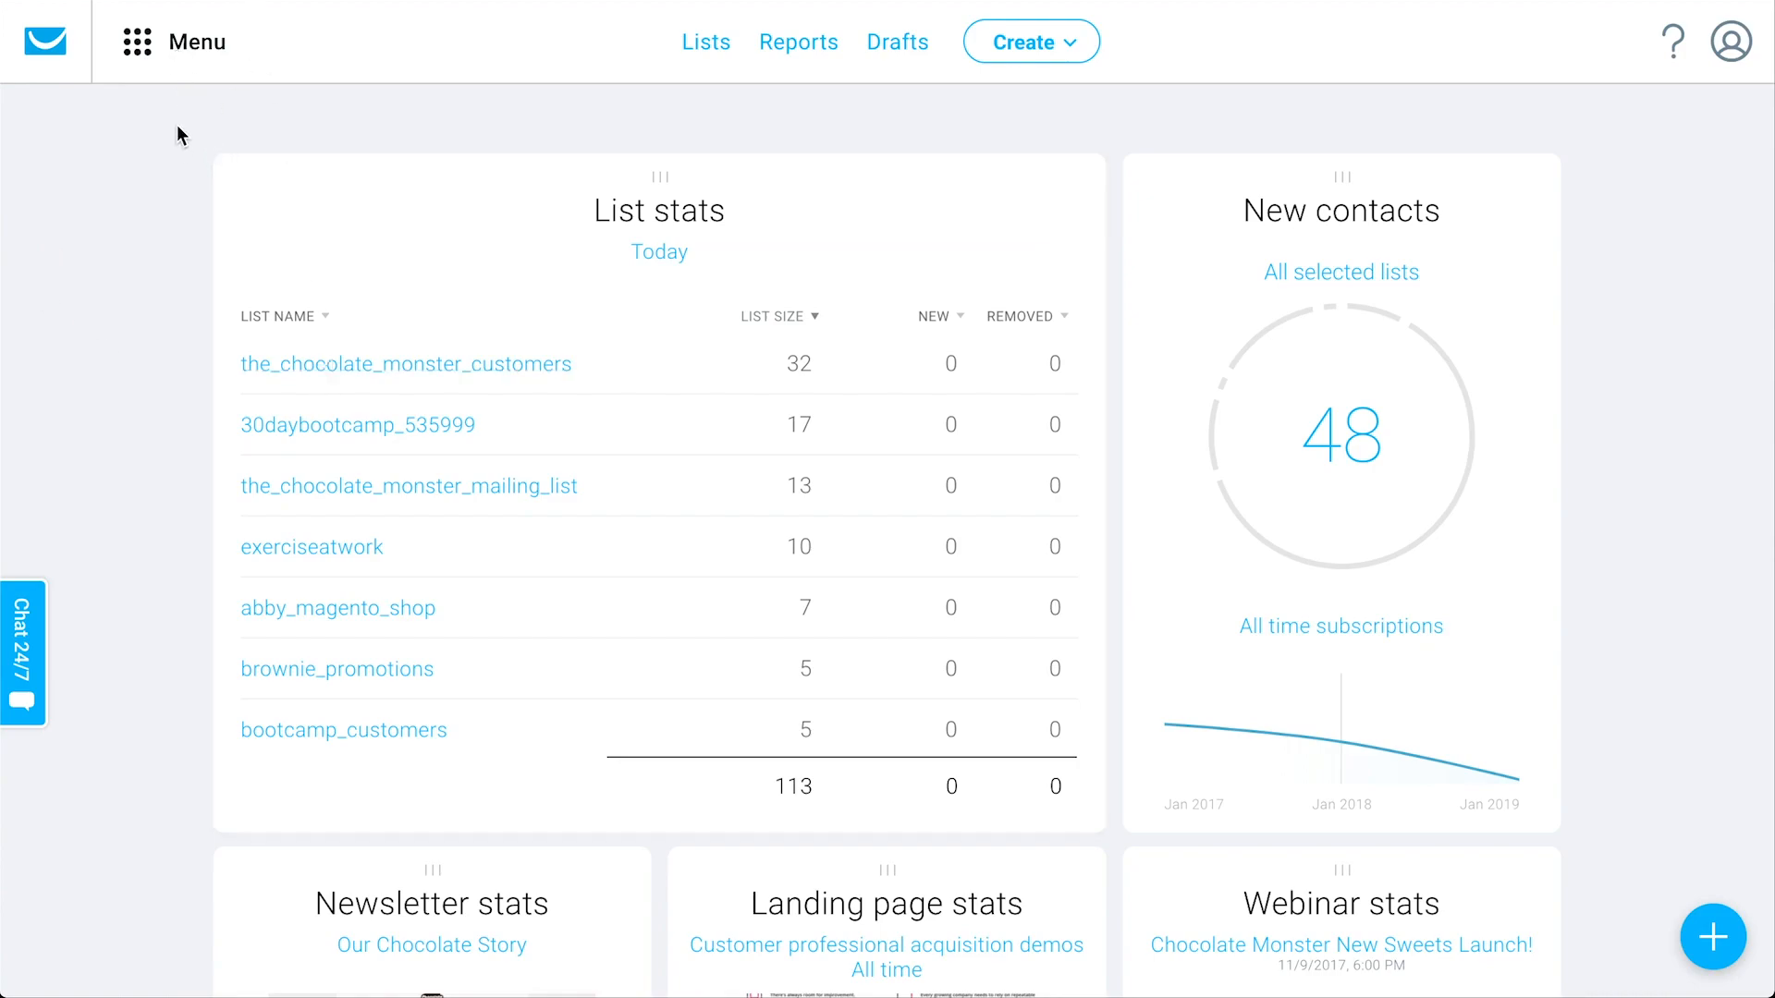
left_click(178, 72)
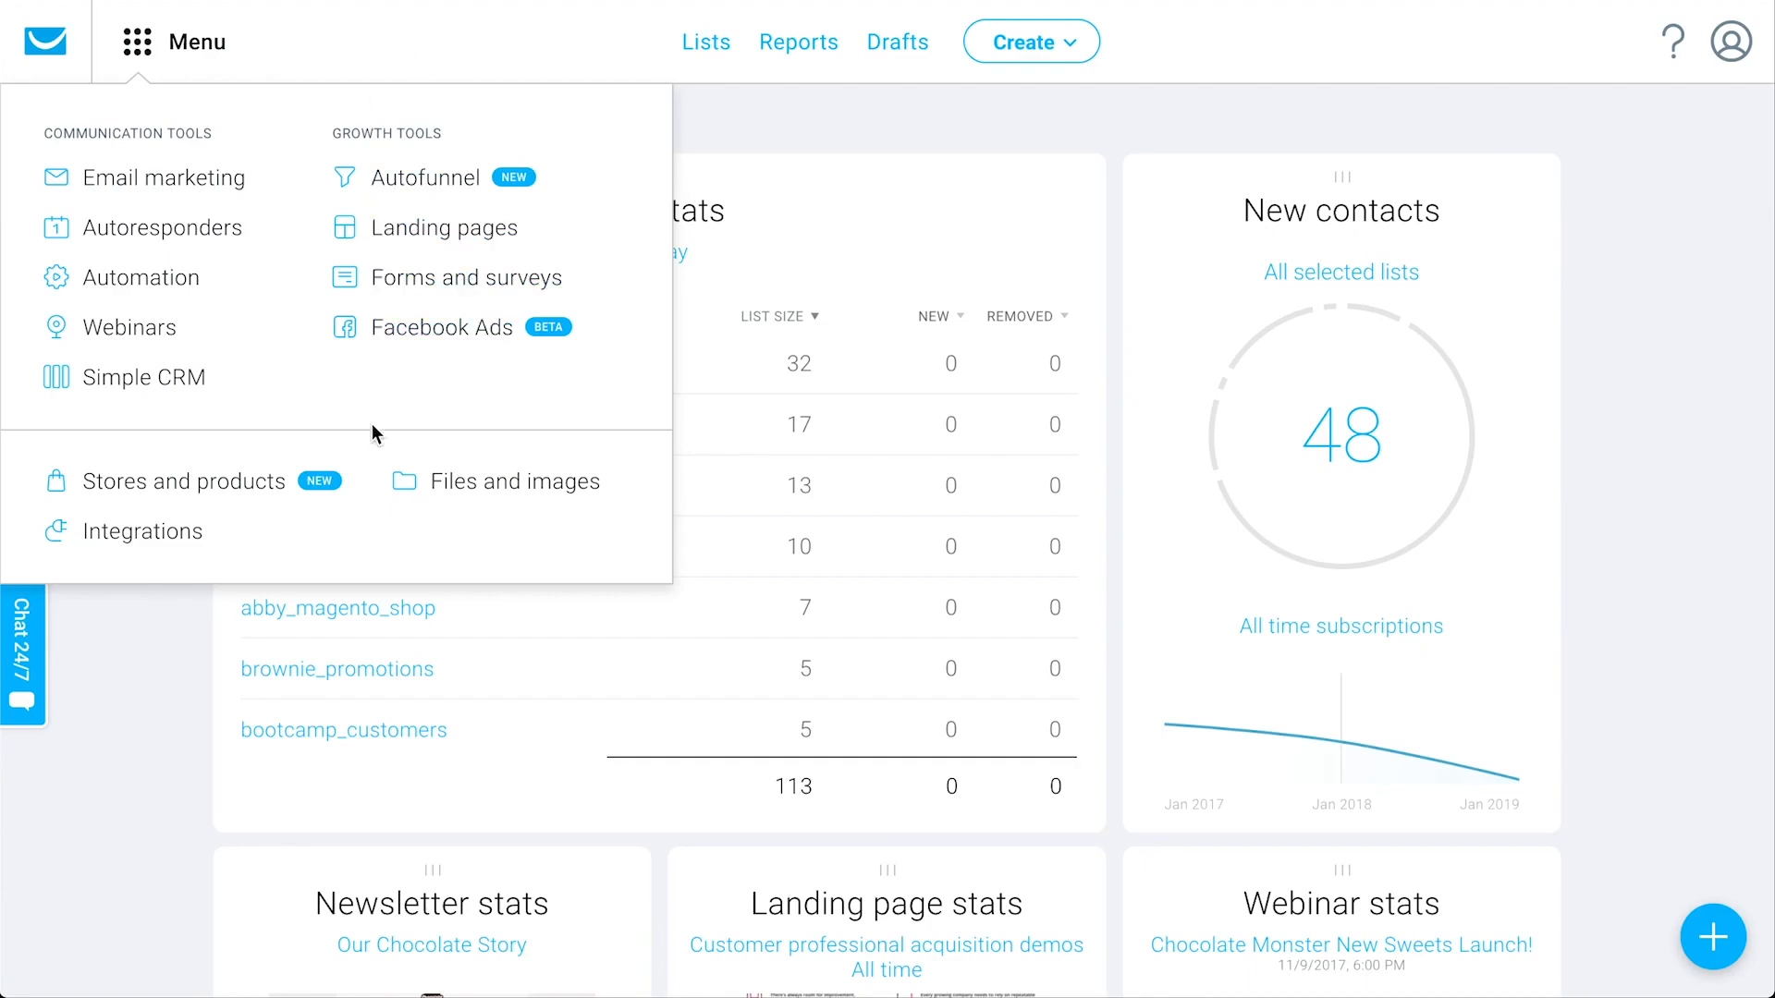
left_click(508, 76)
left_click(190, 63)
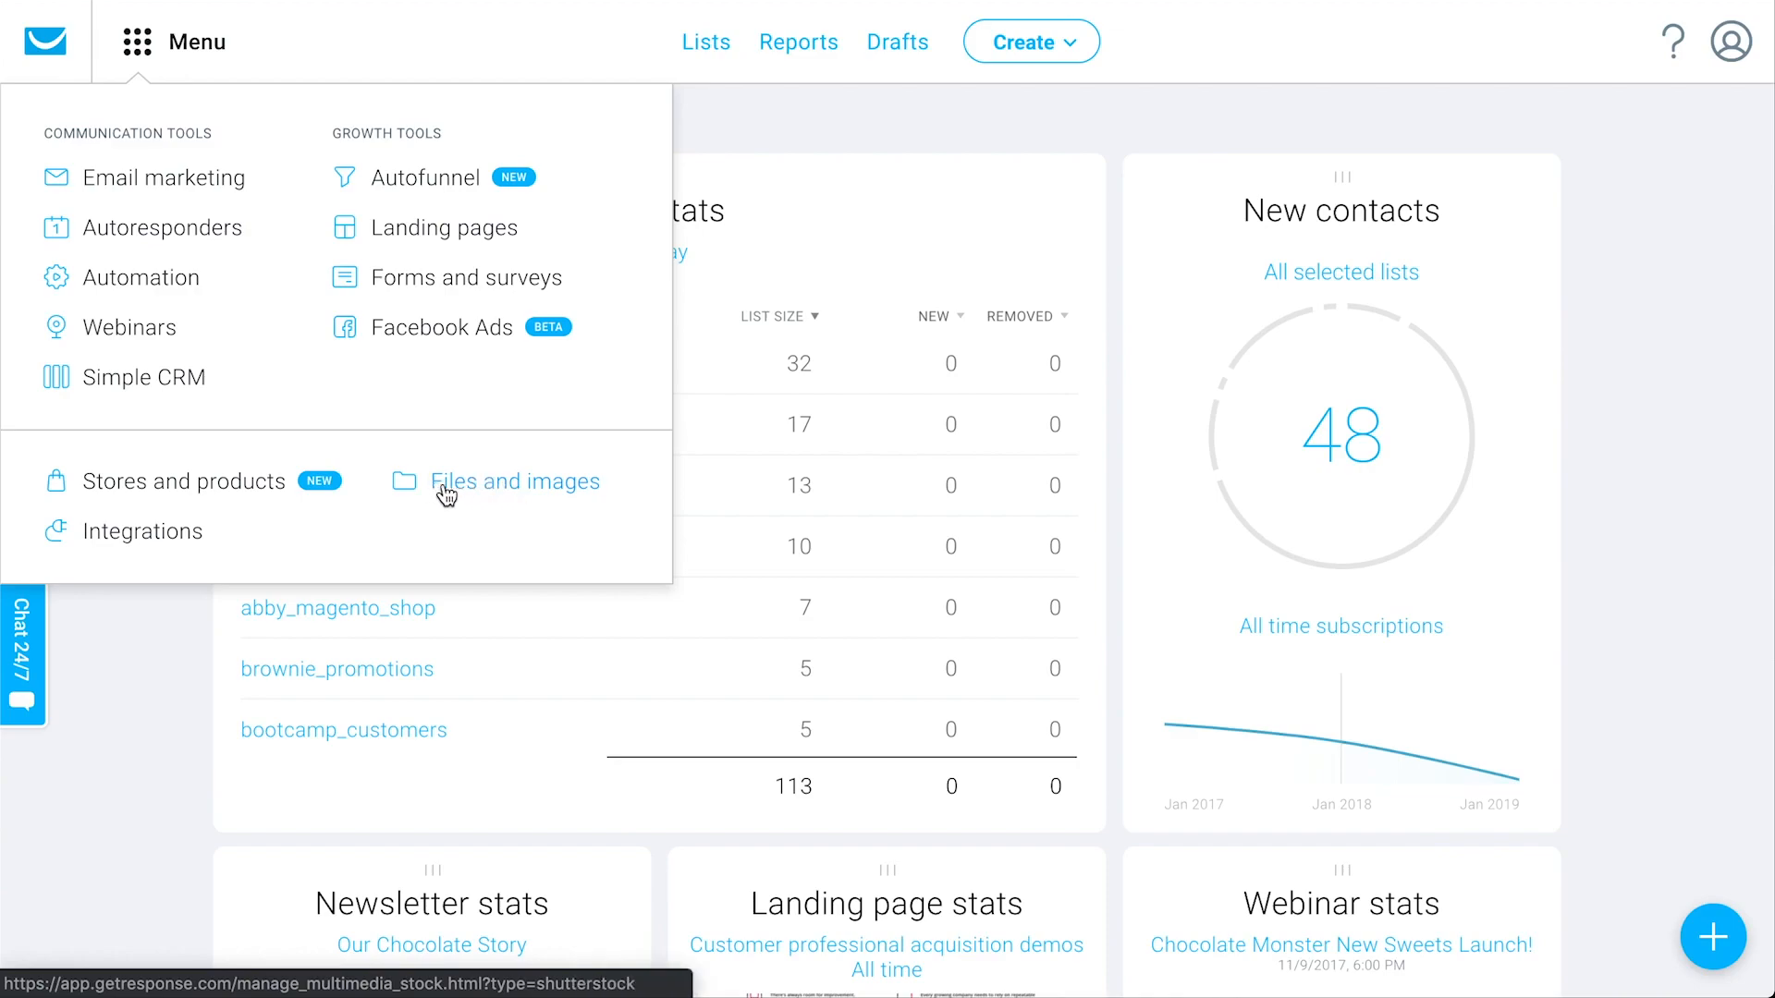
left_click(791, 129)
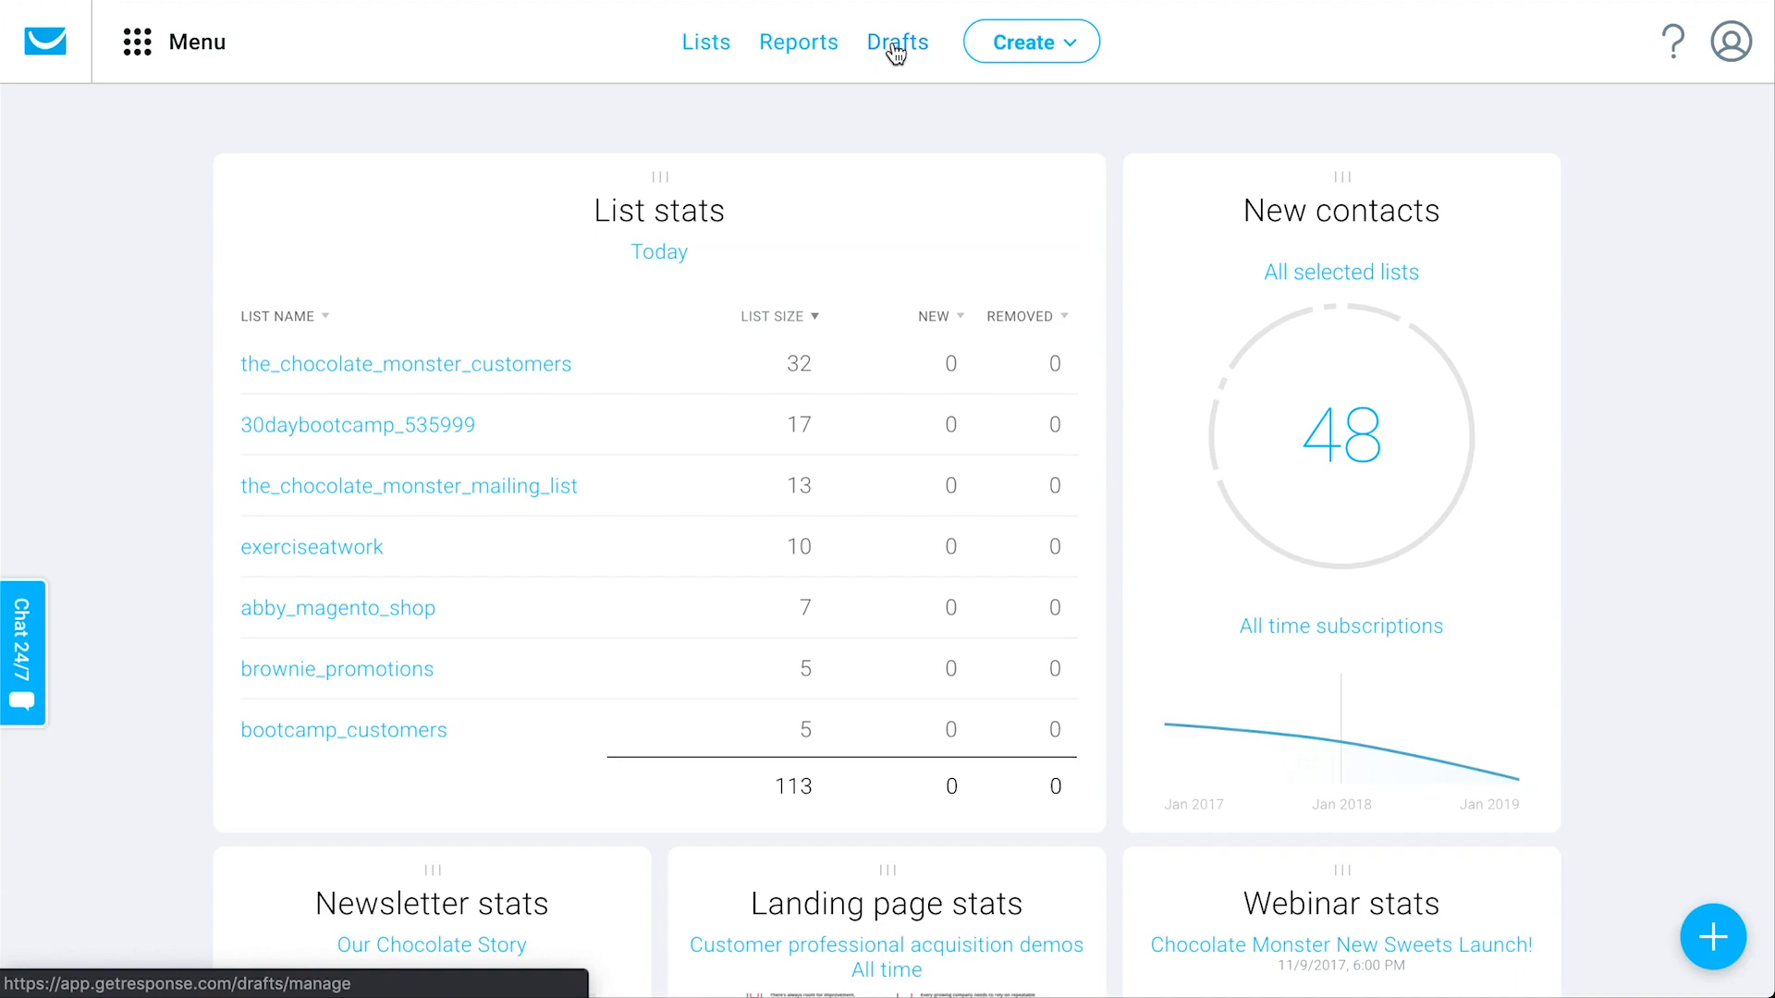
Step: View the shortcuts for creating newsletters, autoresponders, landing pages and forms, and recheck the list of tools
left_click(1063, 59)
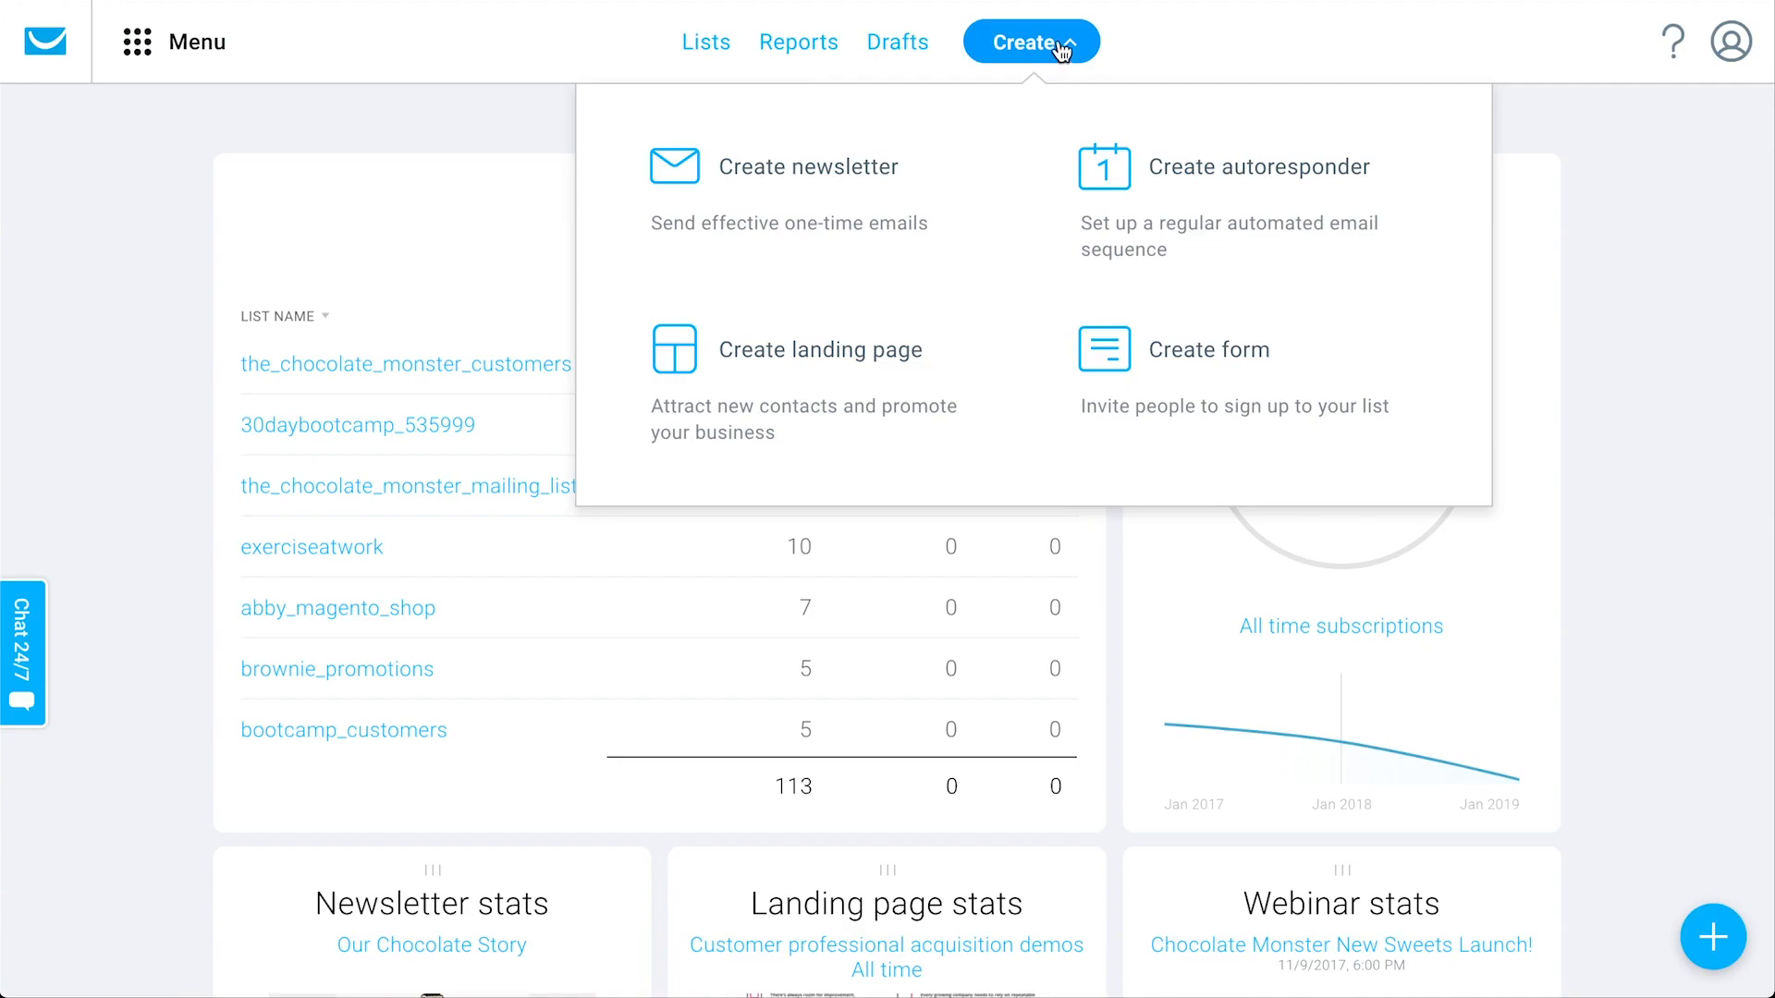
left_click(1189, 57)
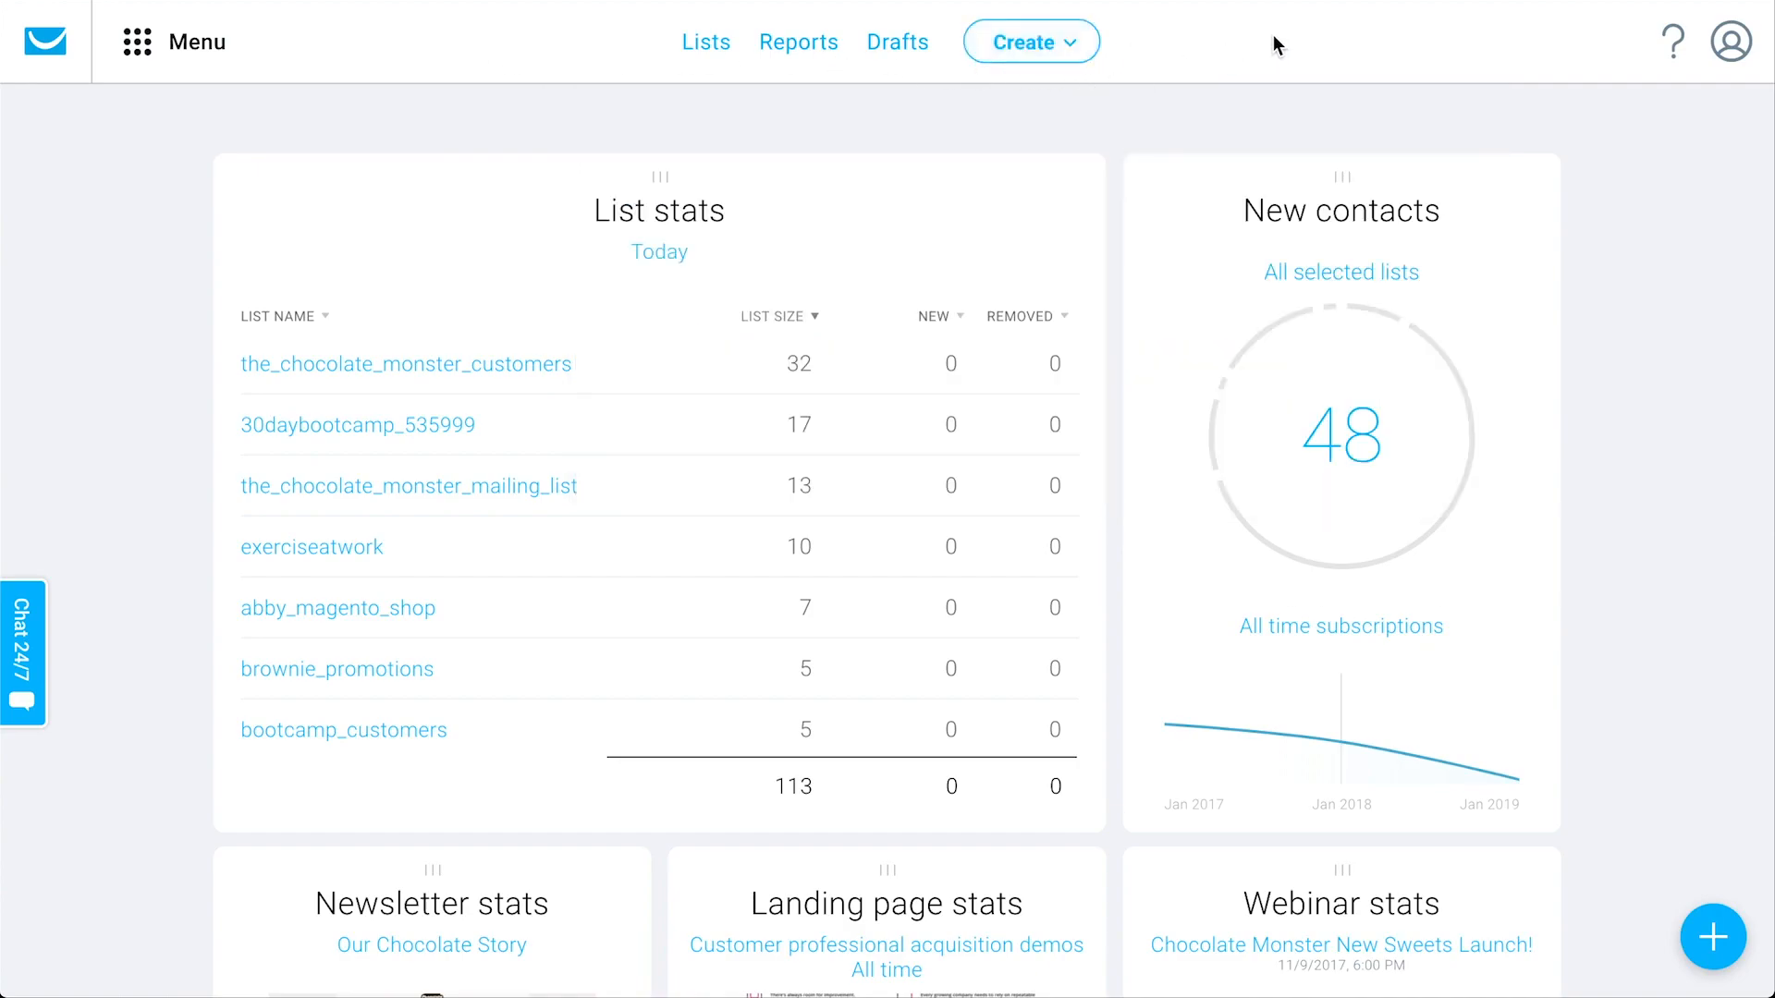
left_click(146, 48)
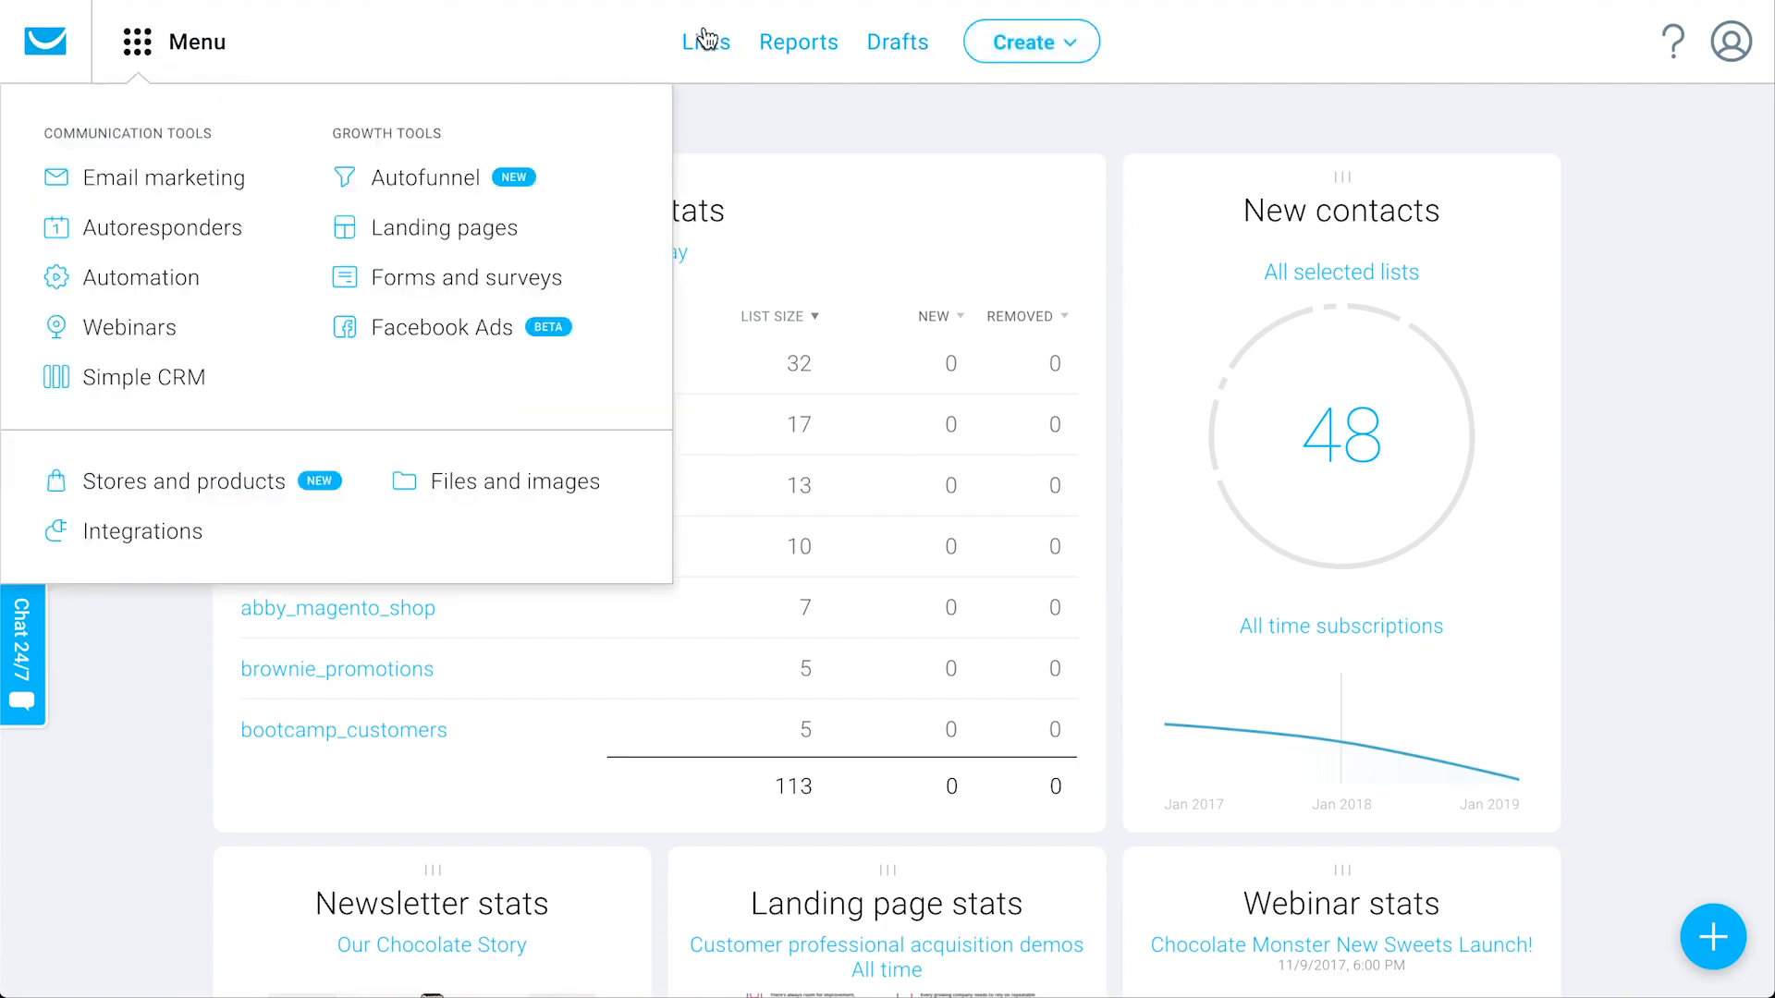
left_click(1195, 63)
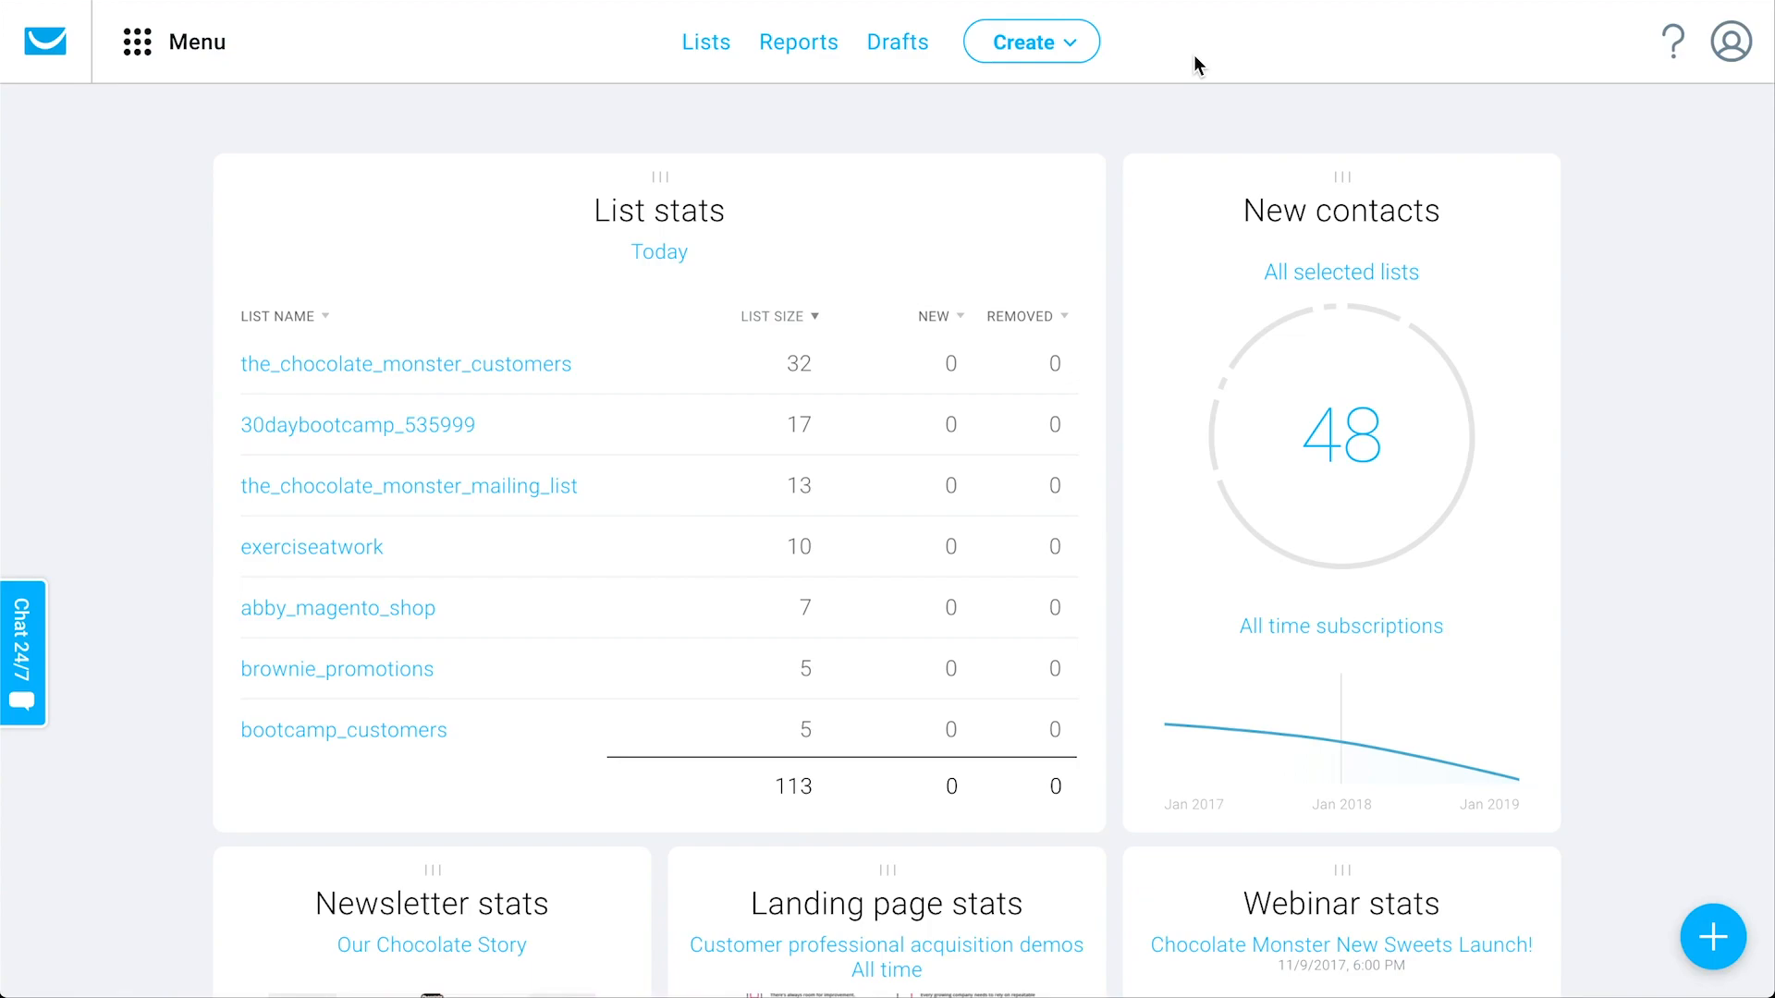
Step: View the help resources and the profile options, and open the account management page
left_click(1673, 51)
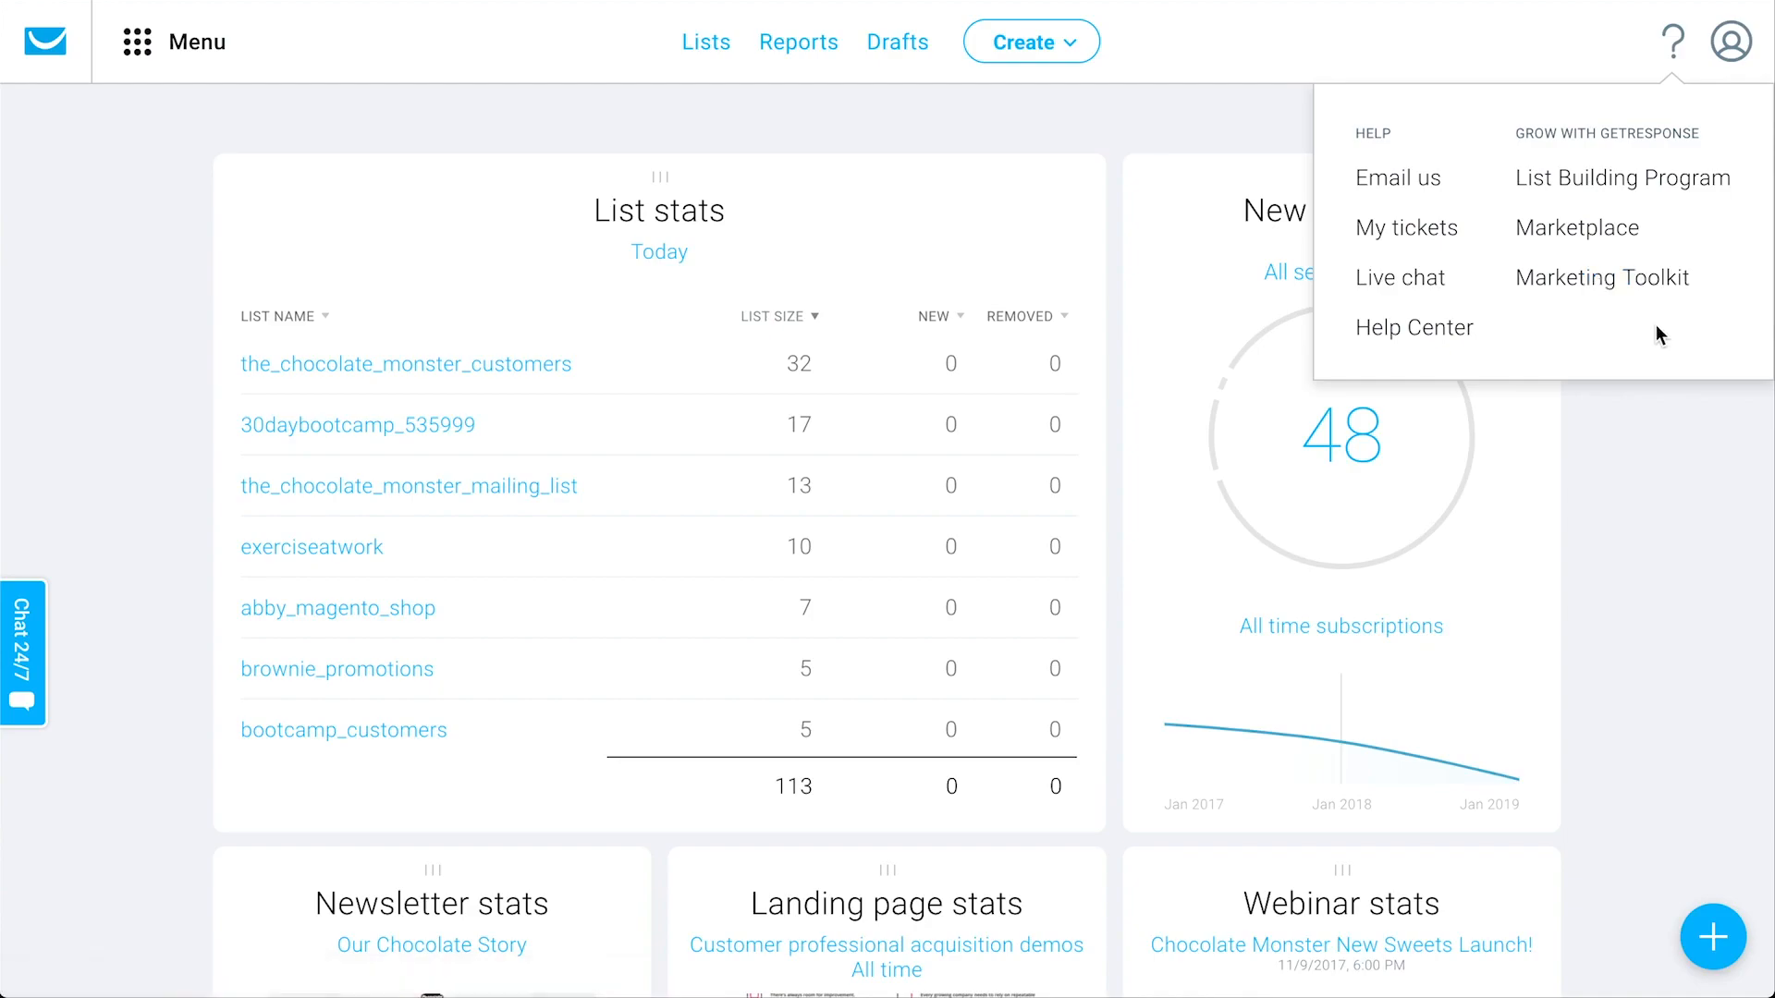
left_click(1738, 43)
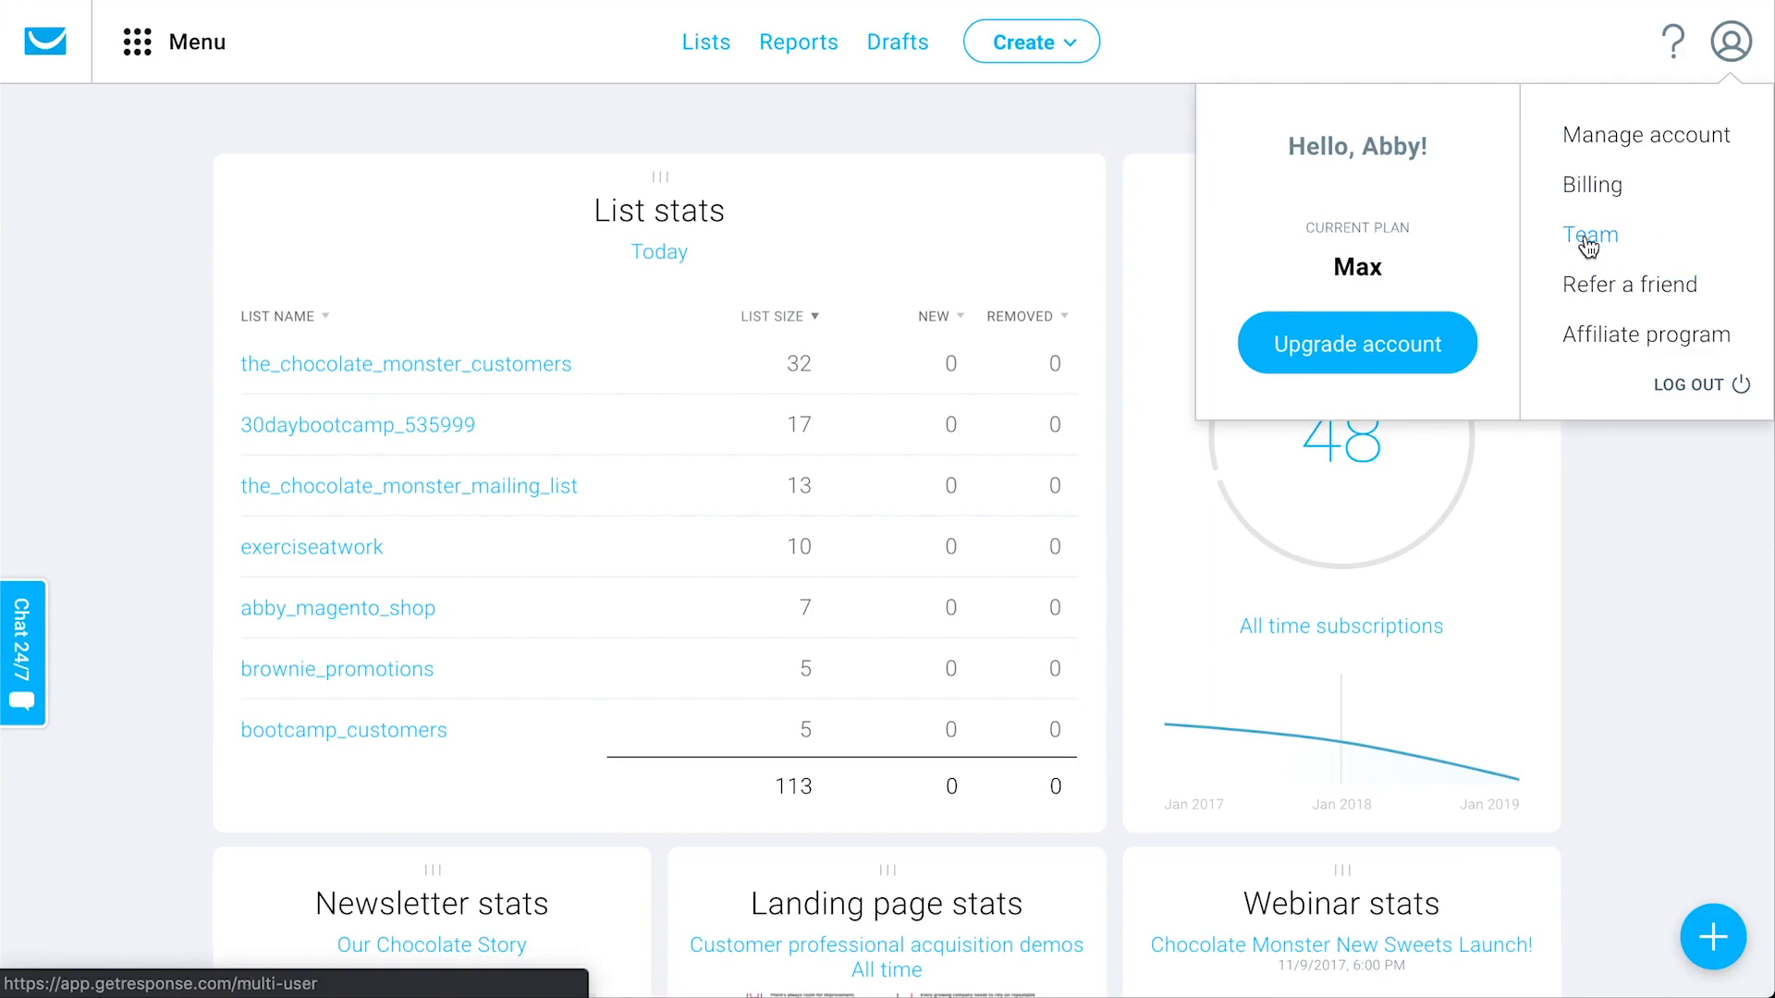
left_click(1588, 153)
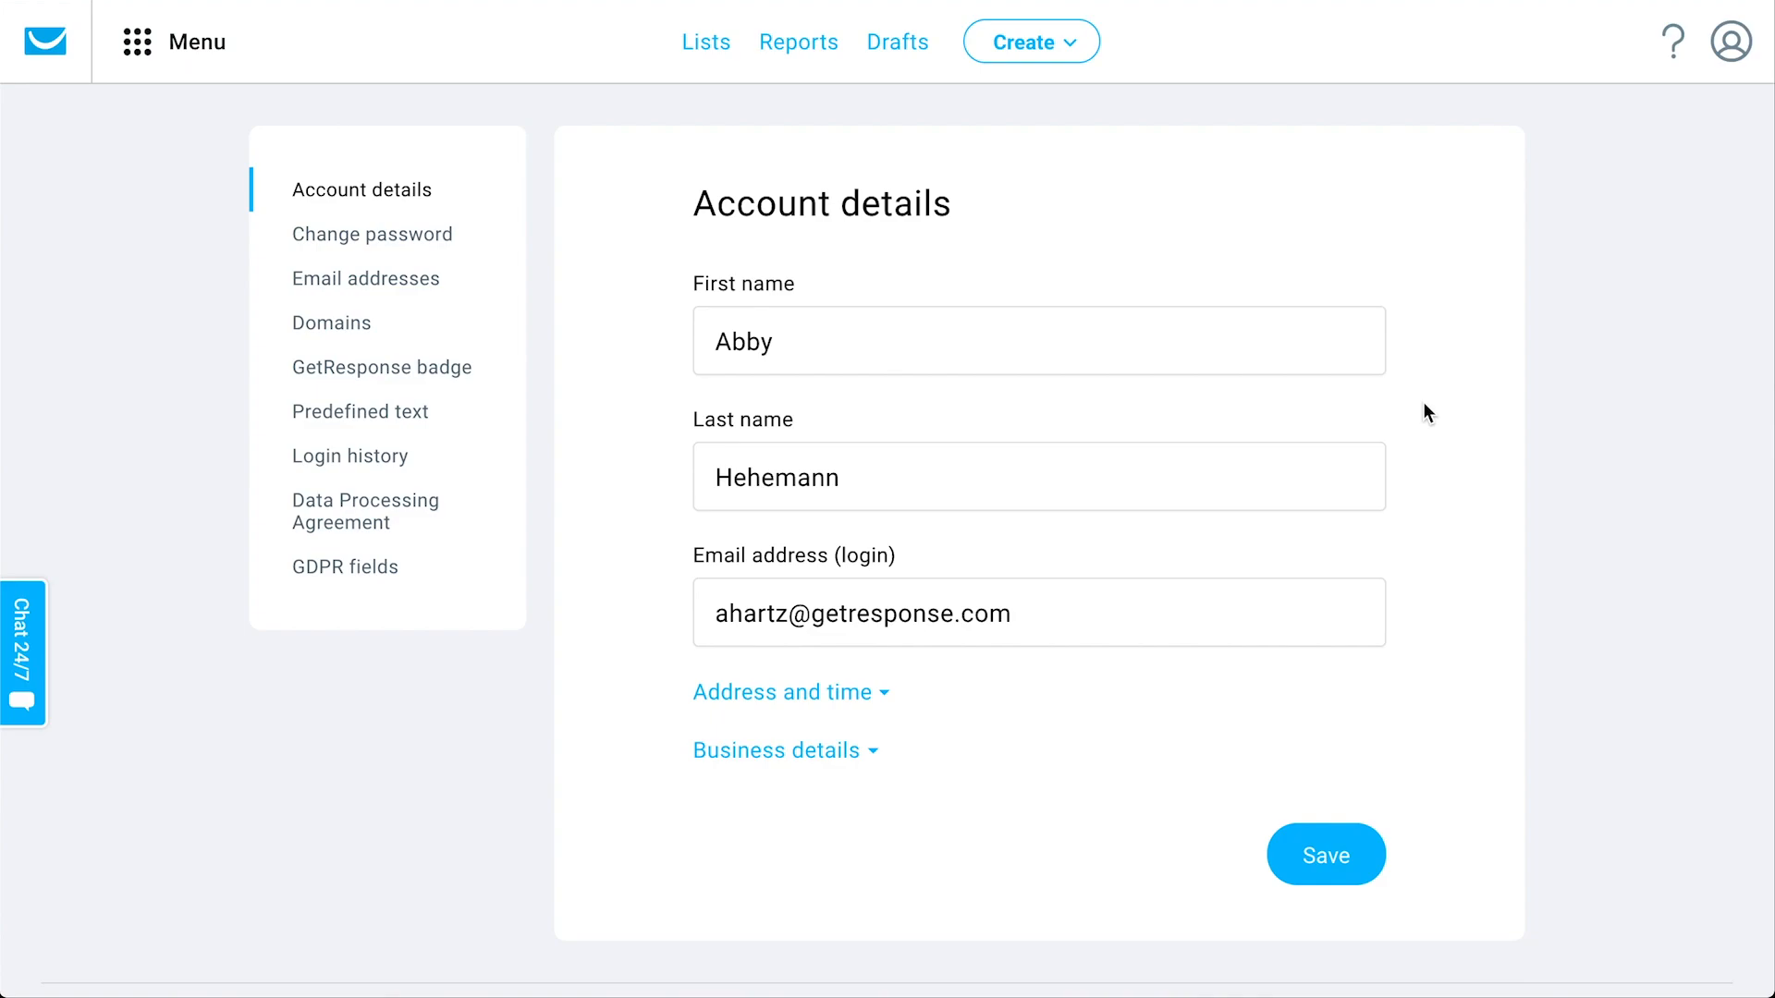
Step: Check the account's email addresses and account details, and return to the dashboard
left_click(330, 286)
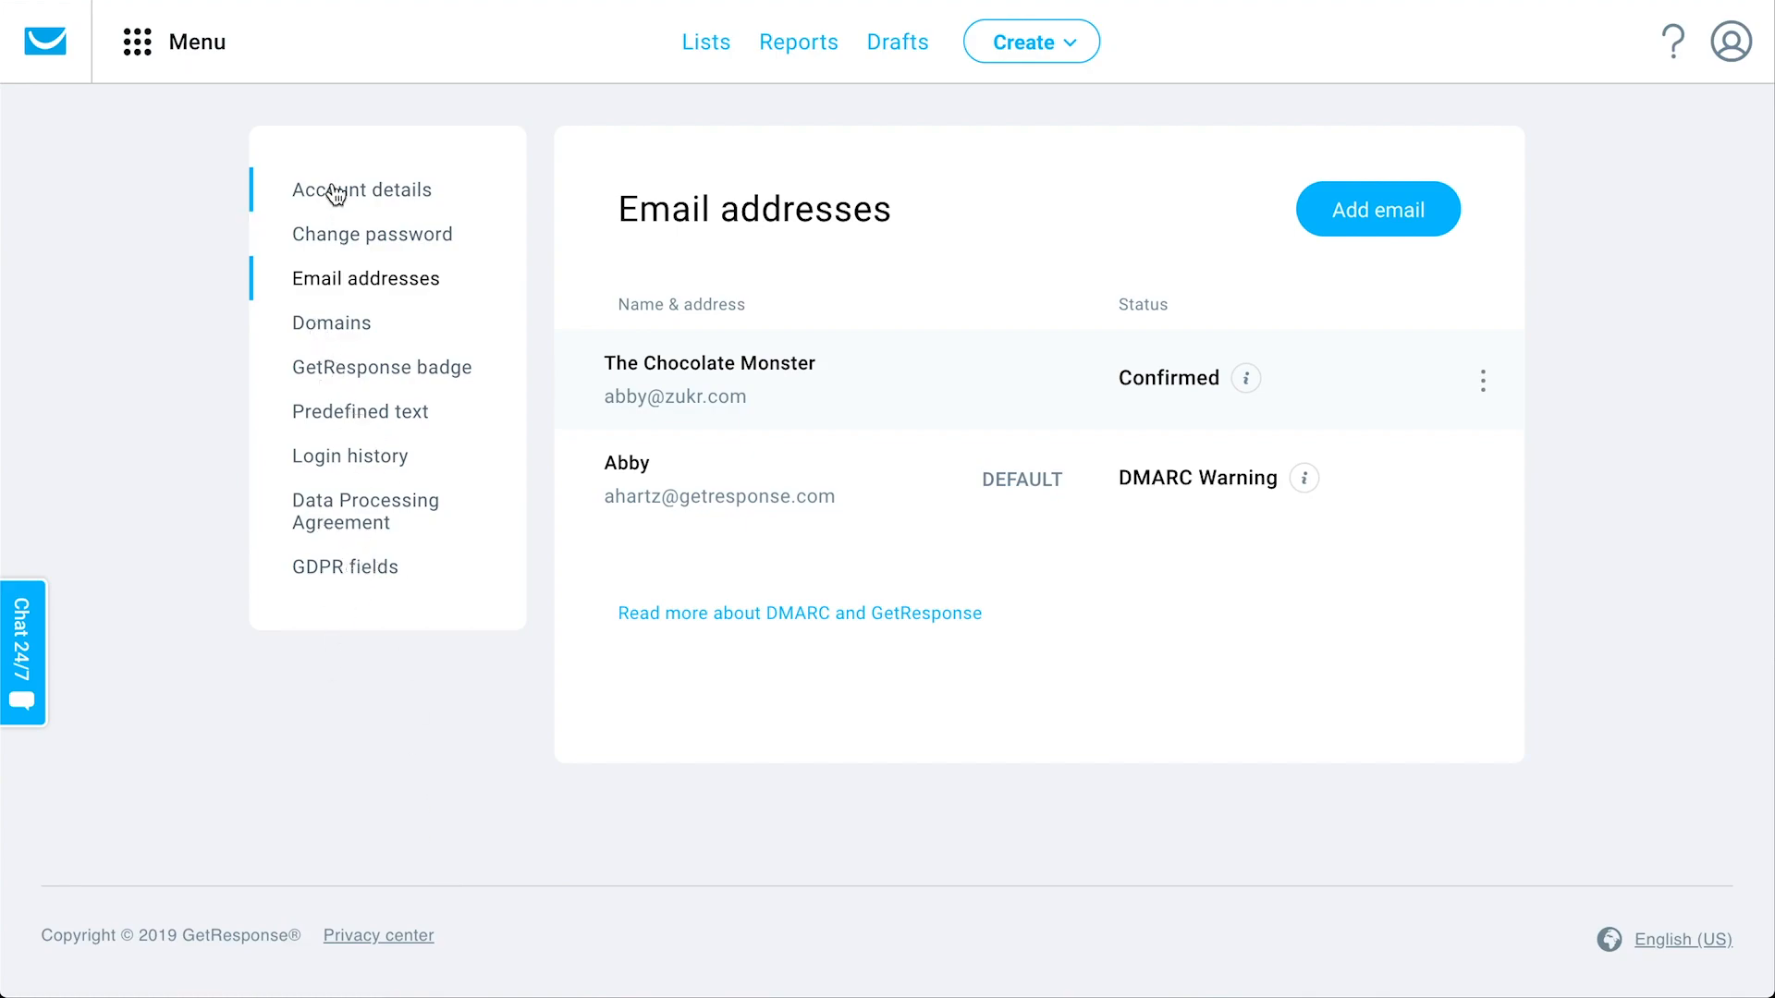
left_click(395, 190)
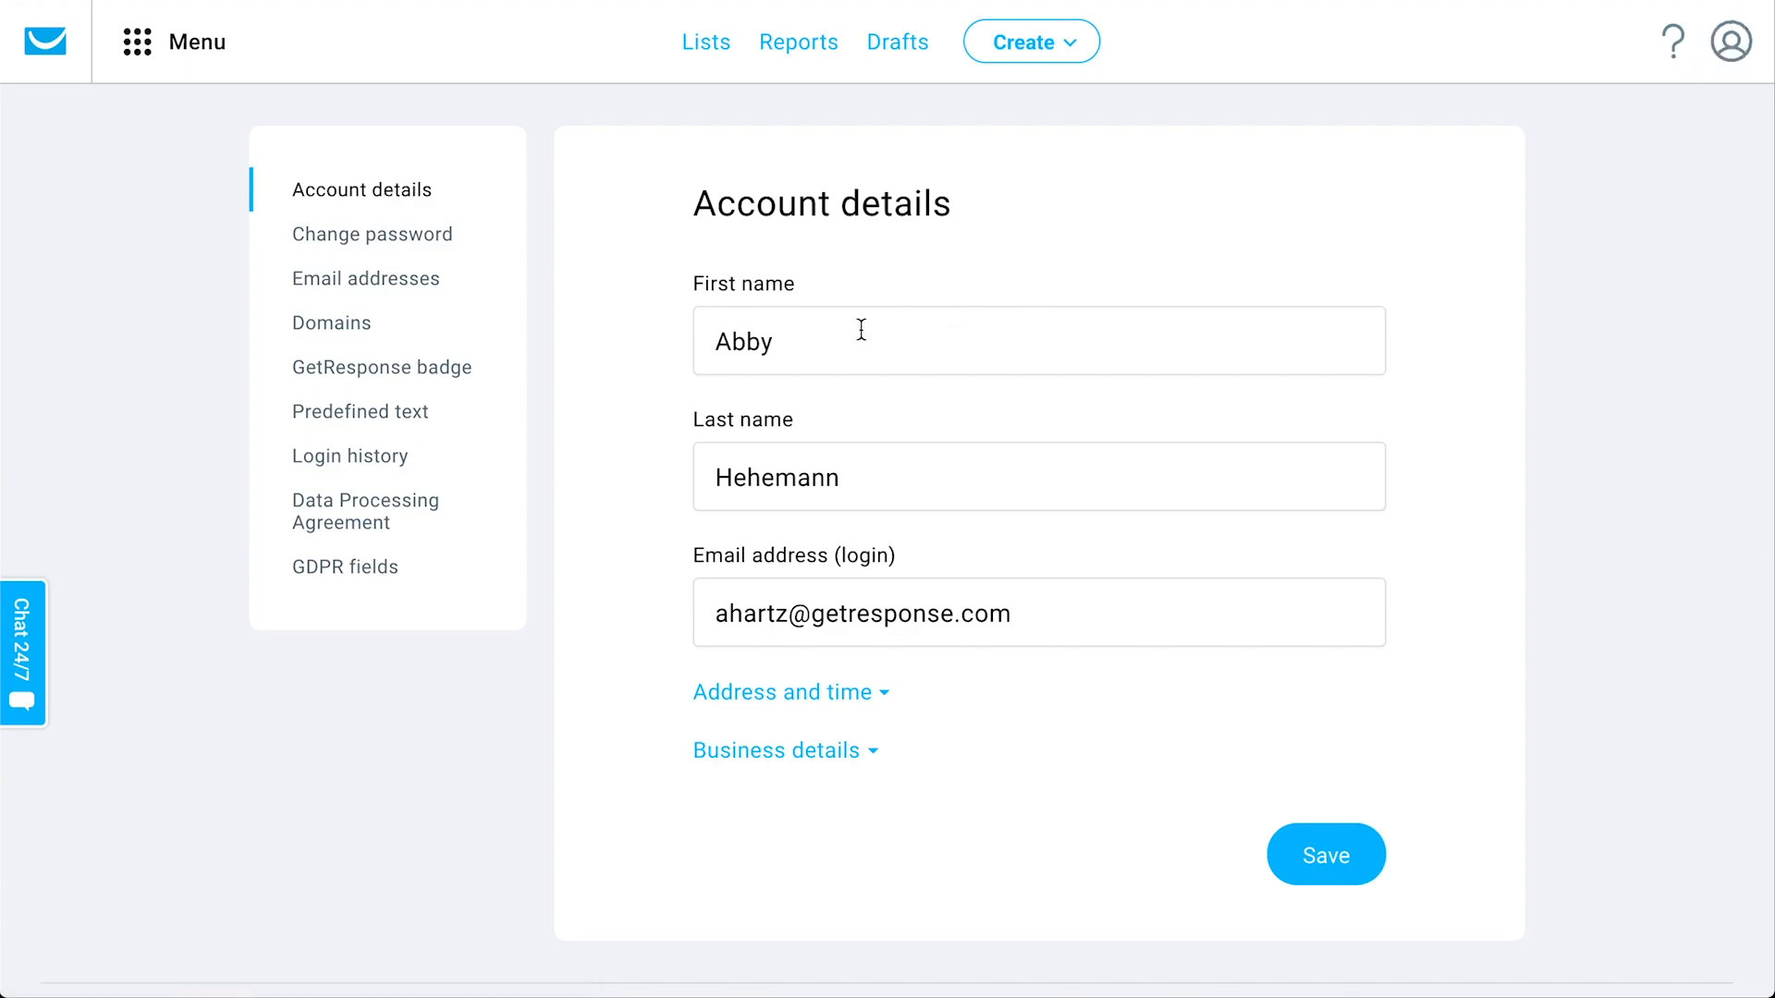
scroll(859, 319, "down", 2)
scroll(860, 315, "up", 2)
left_click(37, 54)
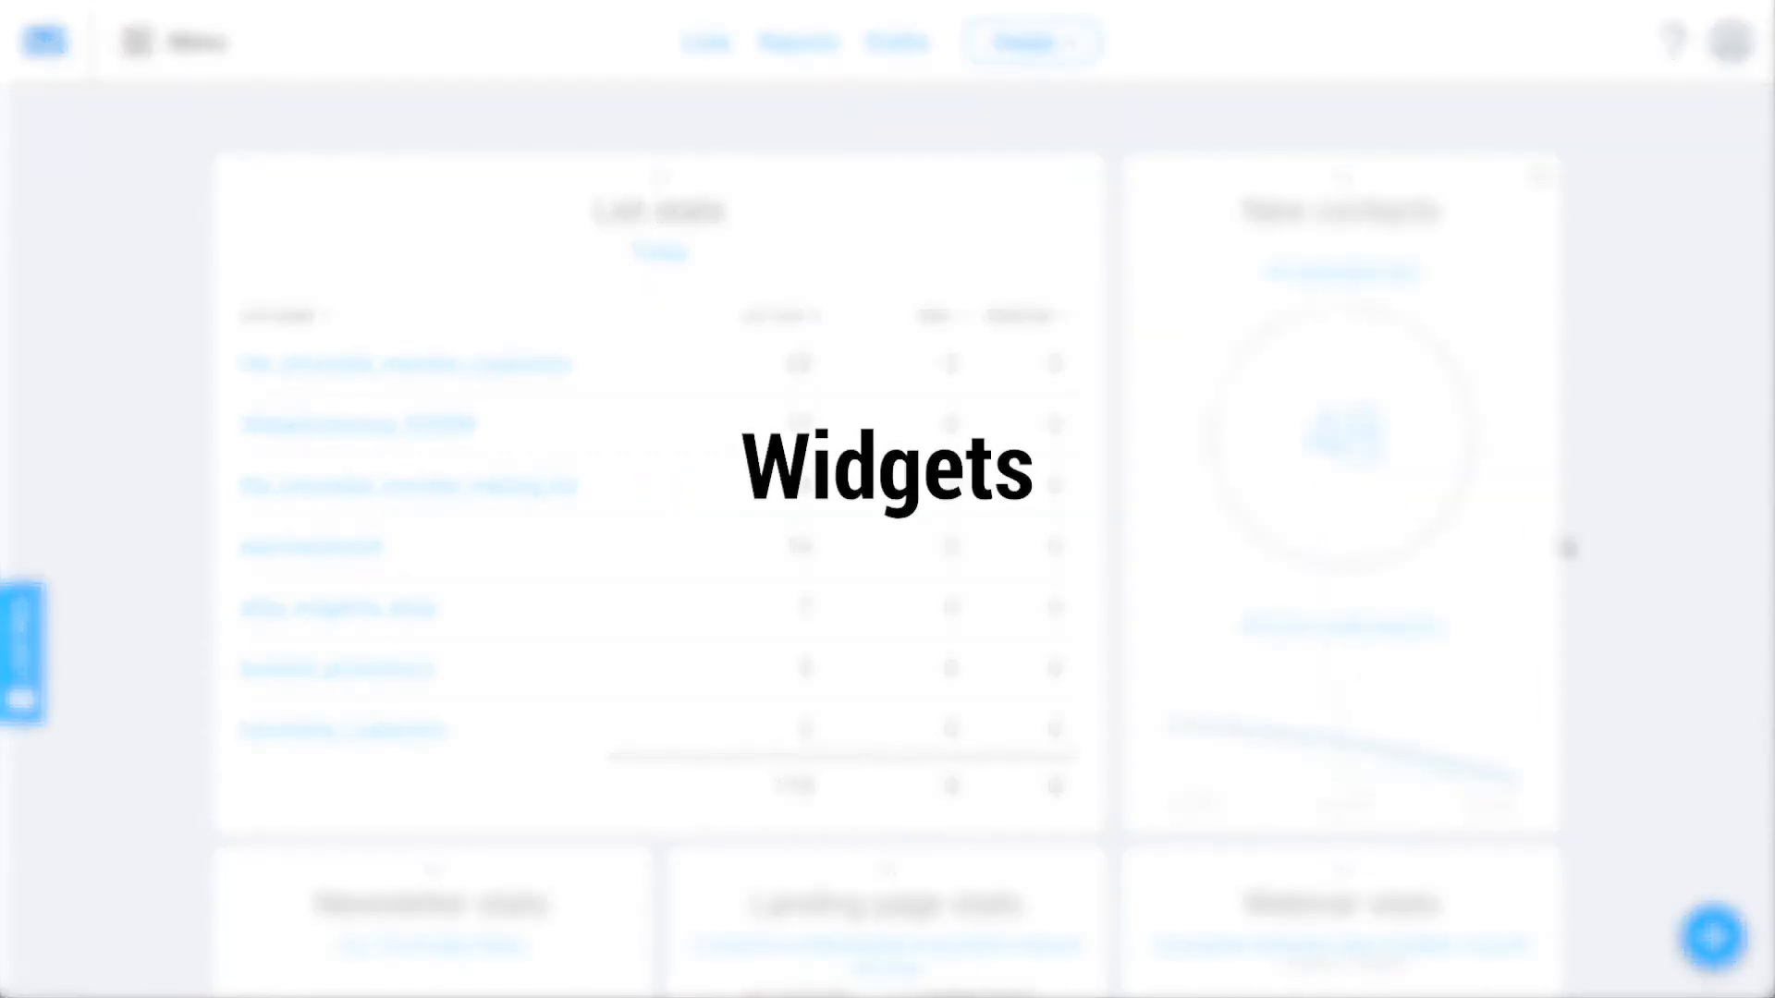
Step: Examine the New contacts widget's settings, including its list selection, and close them without changing any option
scroll(1616, 666, "down", 2)
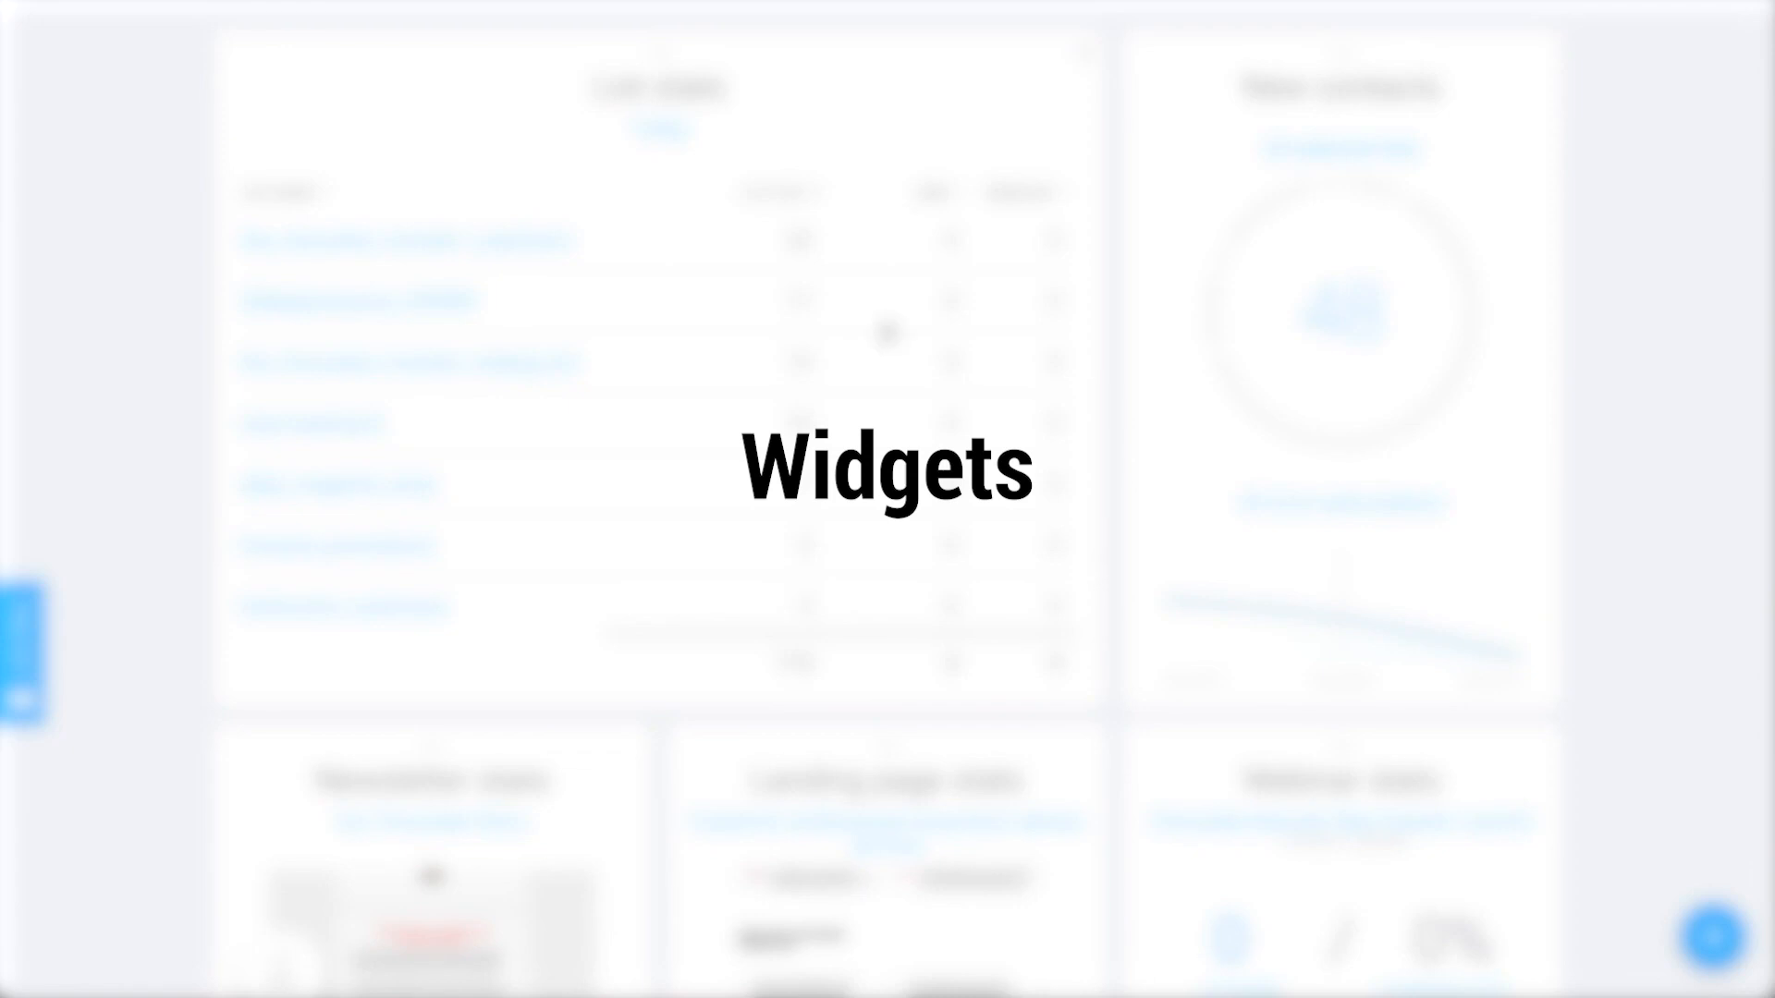
scroll(1420, 482, "up", 2)
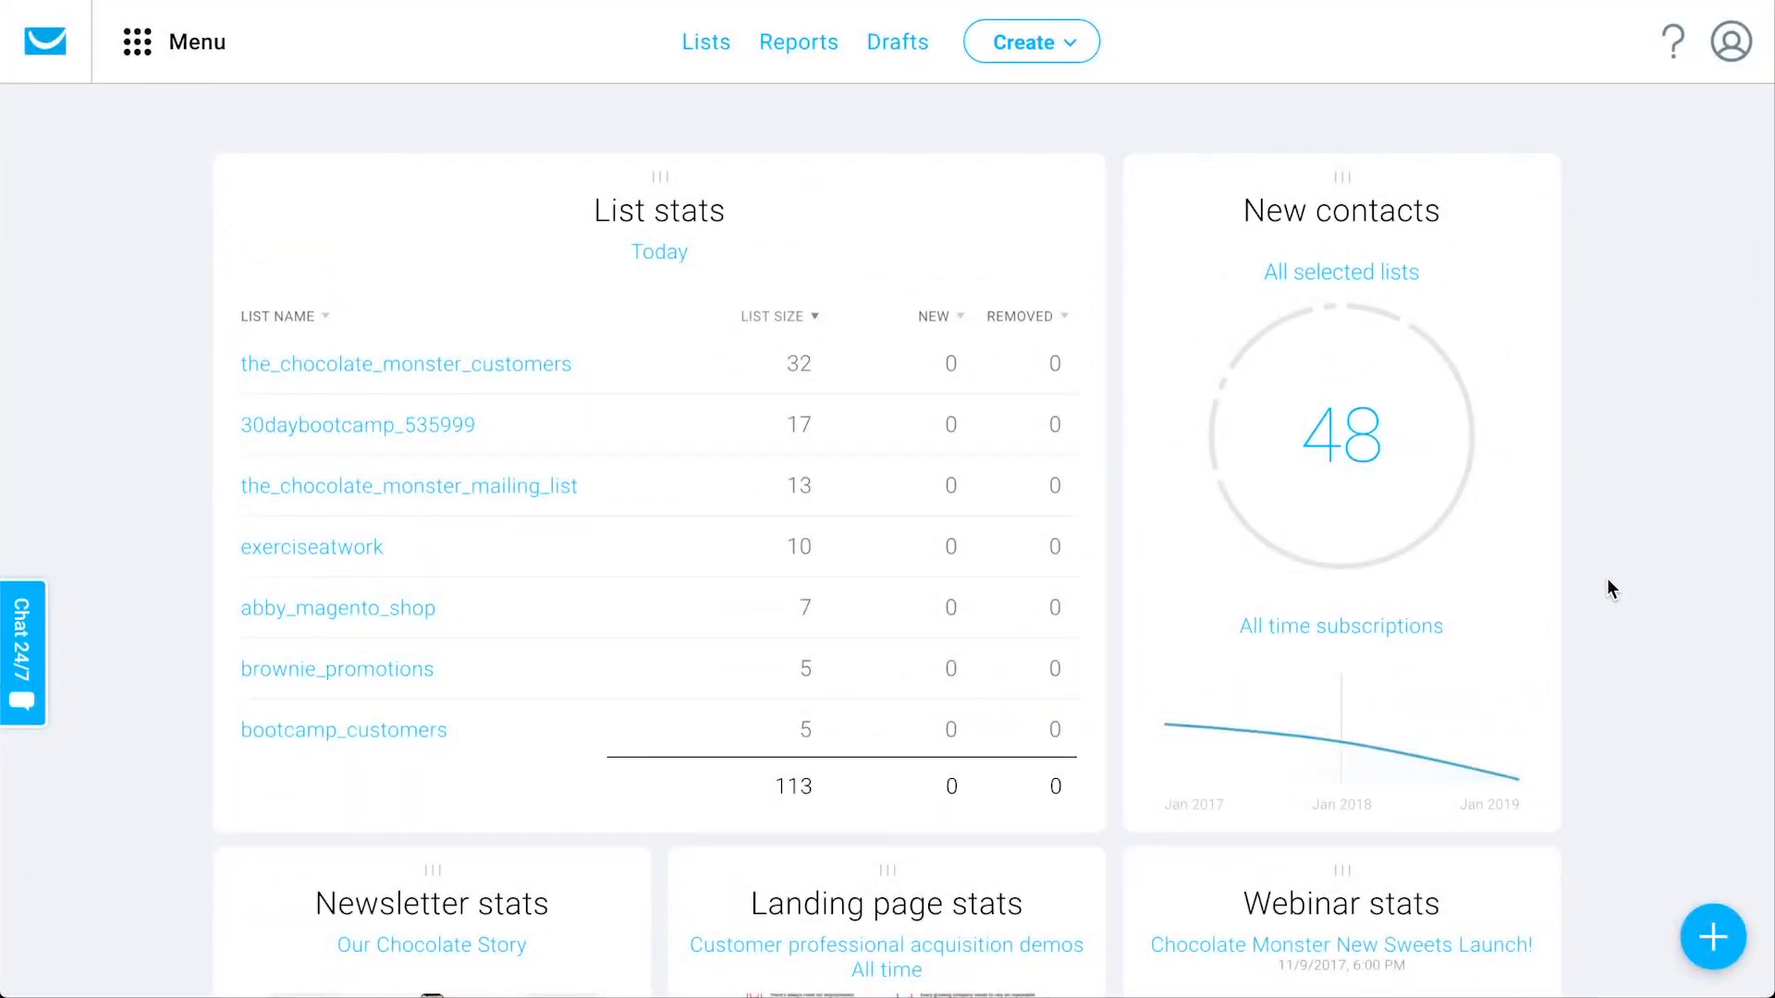
scroll(1607, 579, "down", 1)
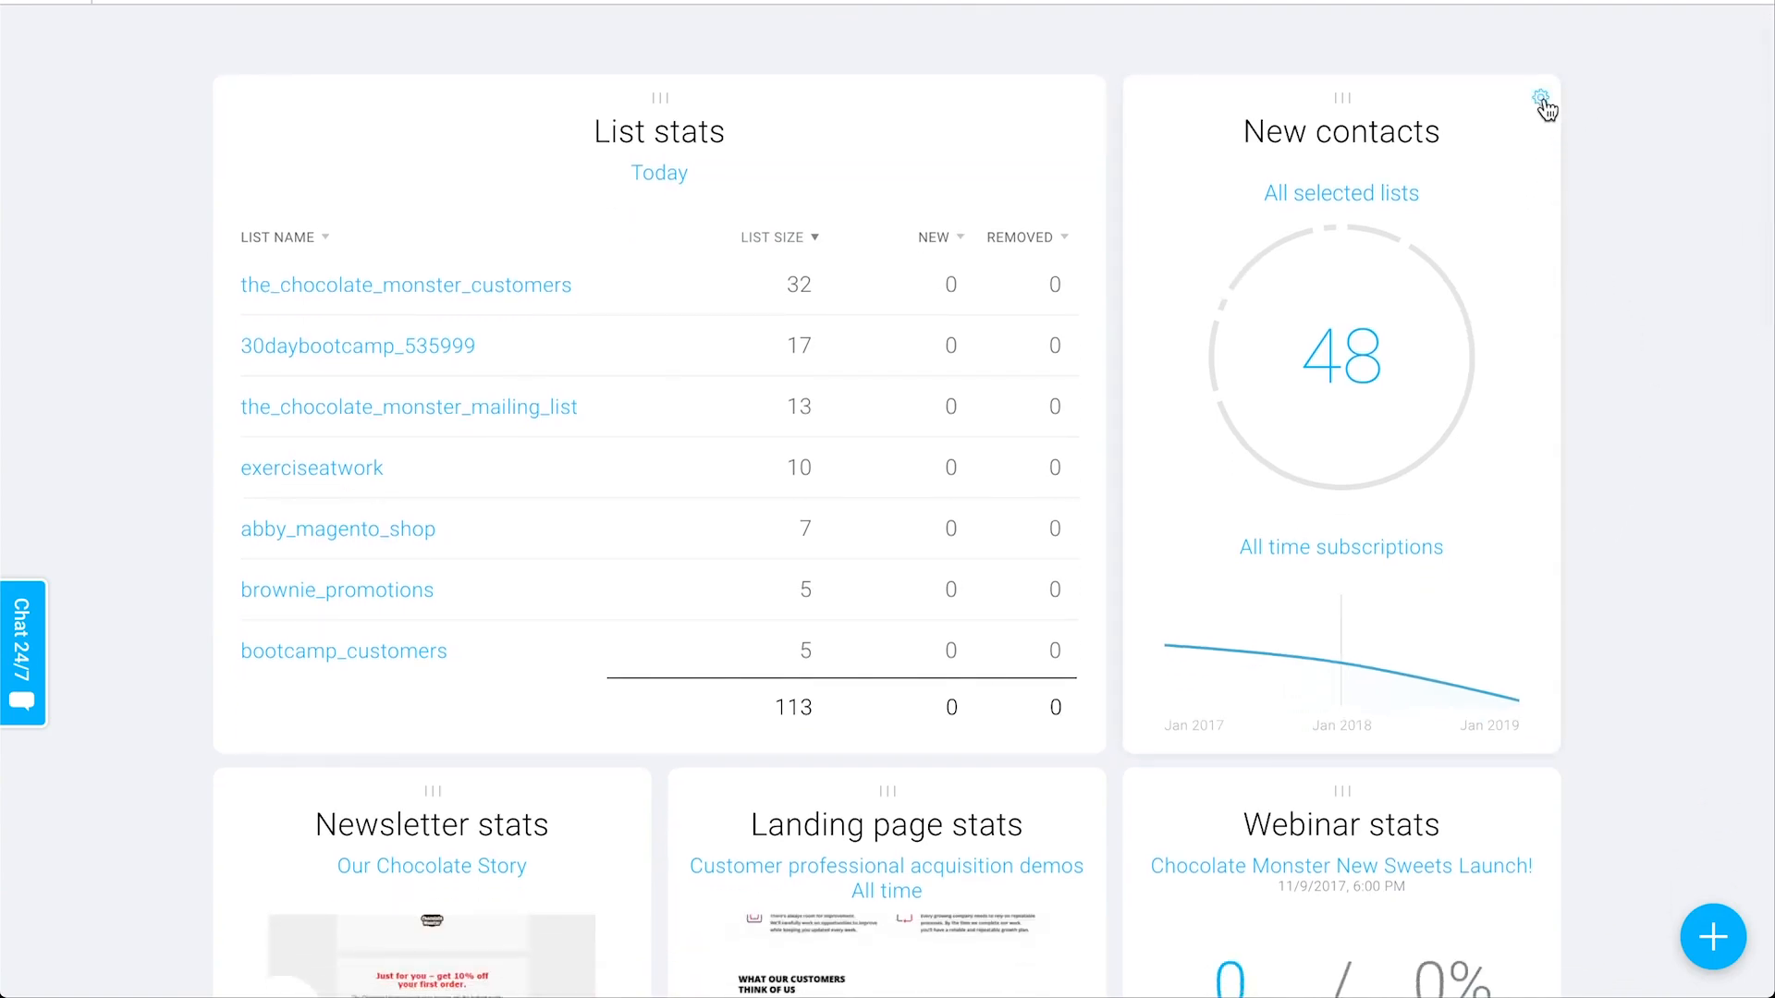
left_click(1540, 98)
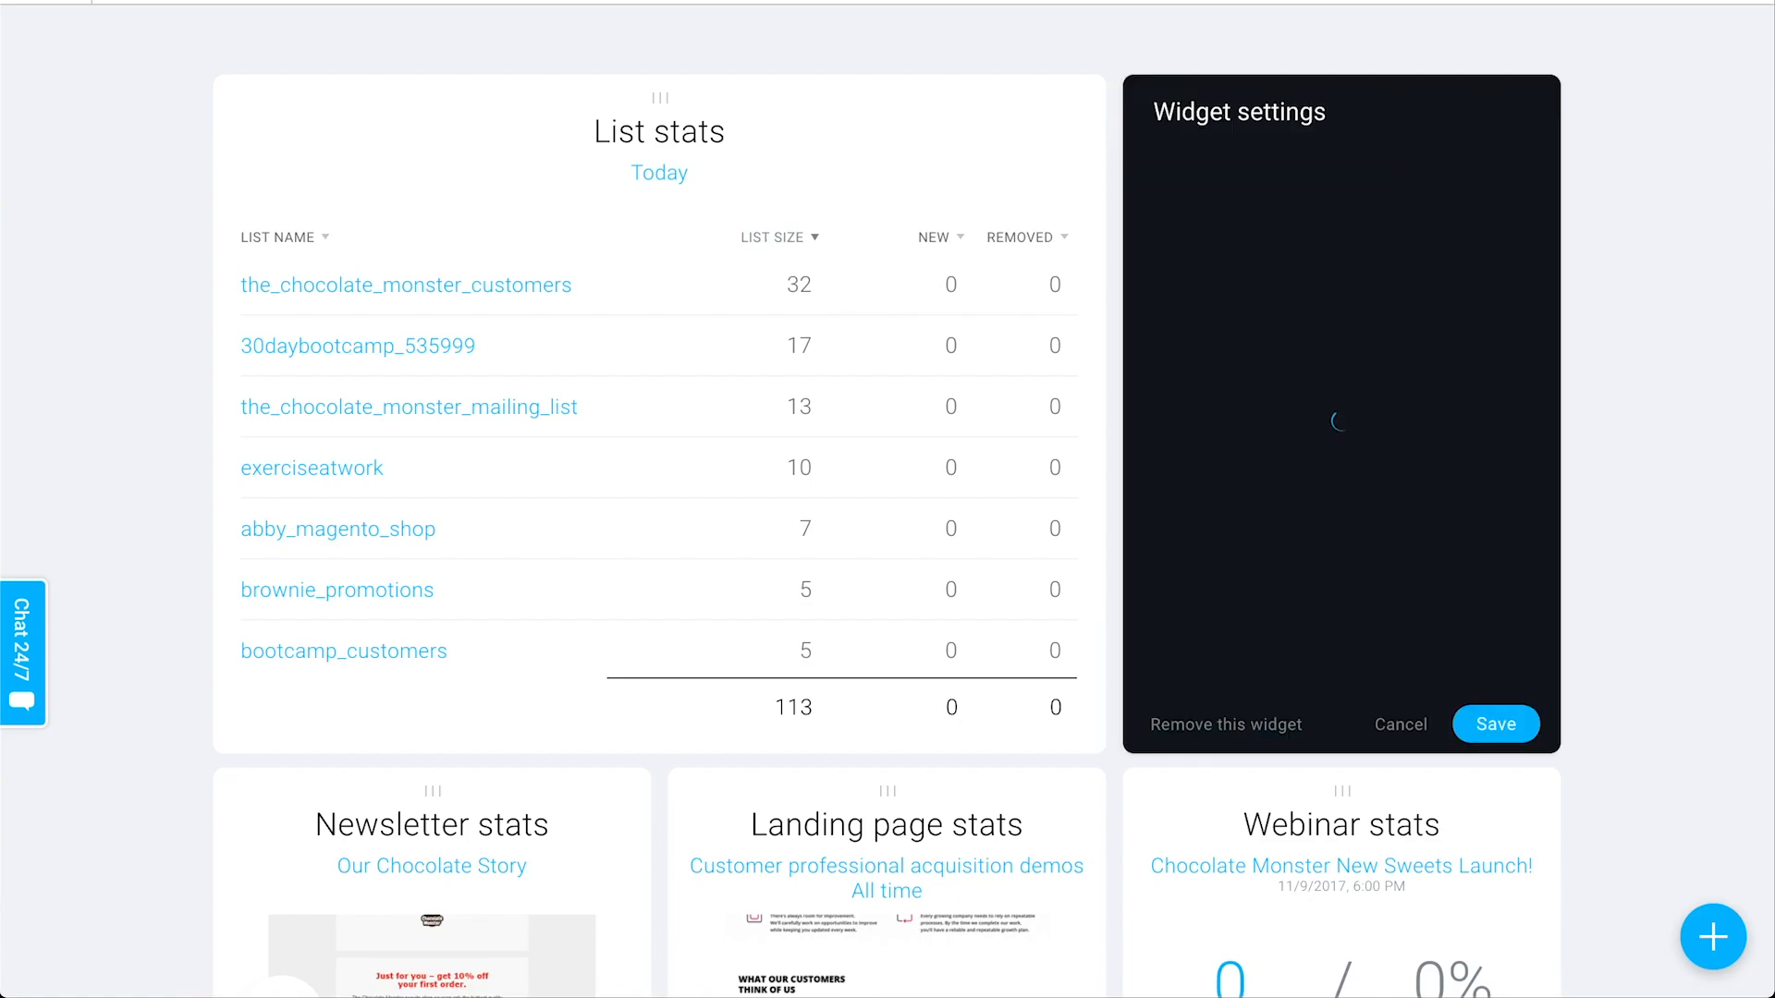
left_click(1495, 726)
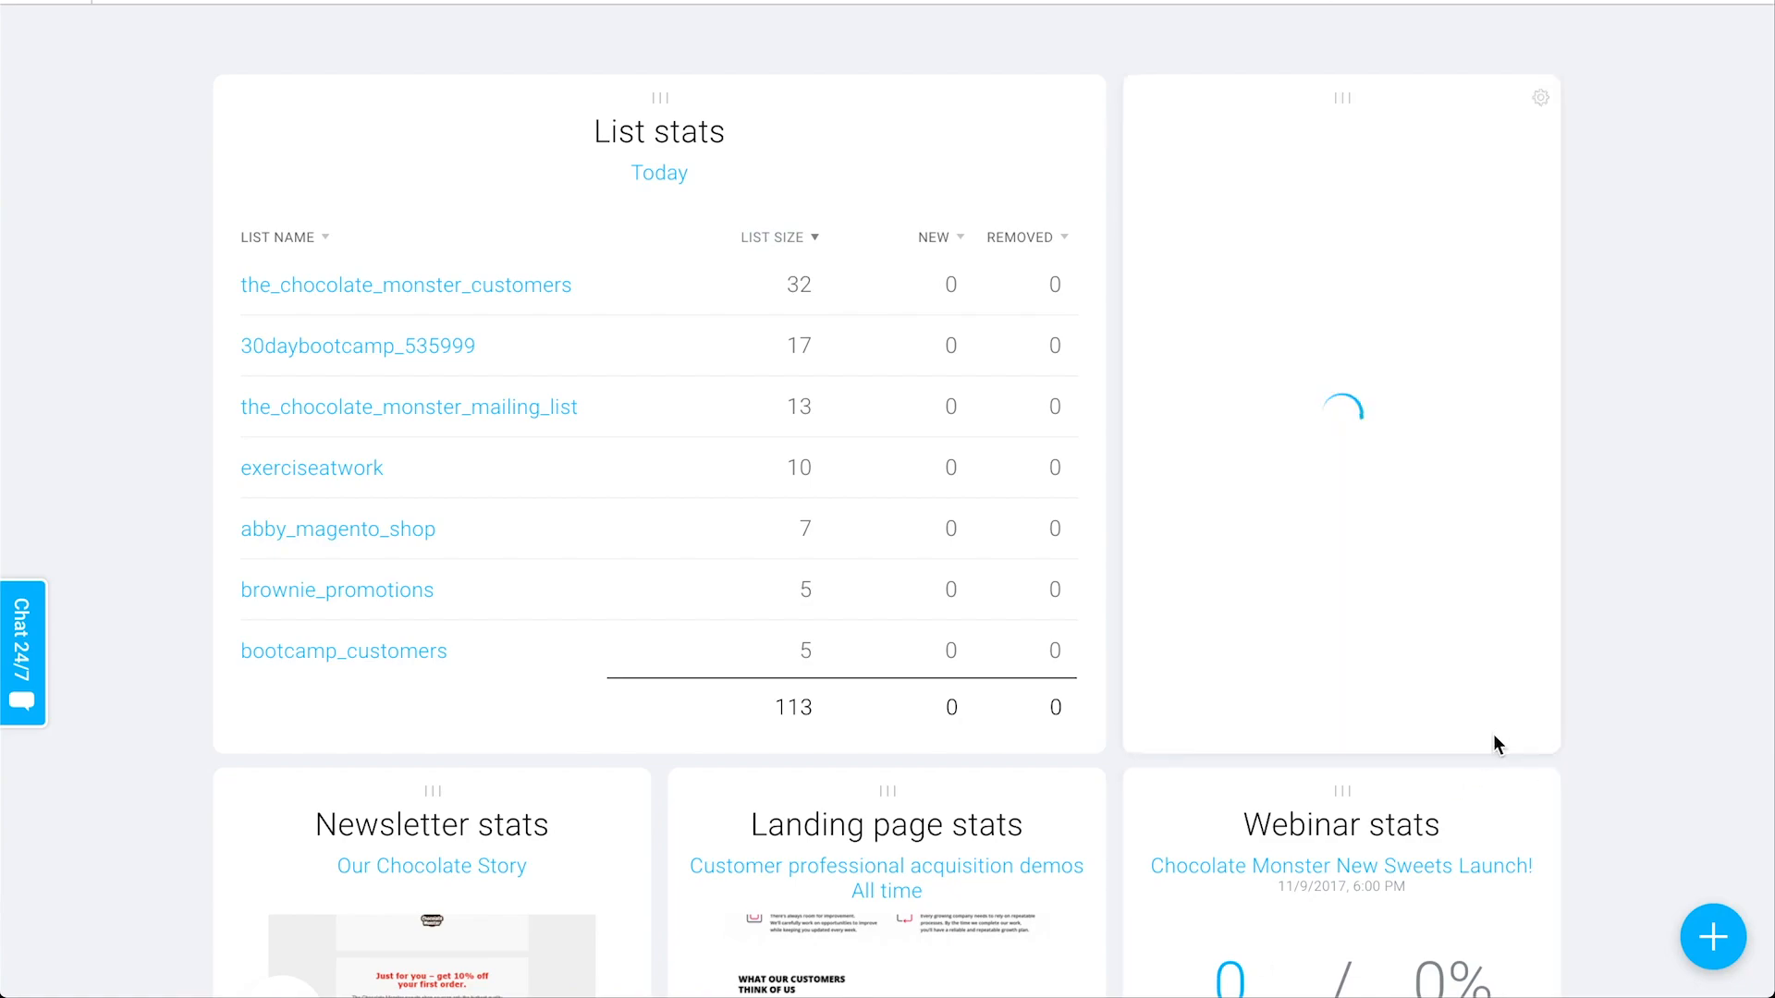
left_click(1540, 99)
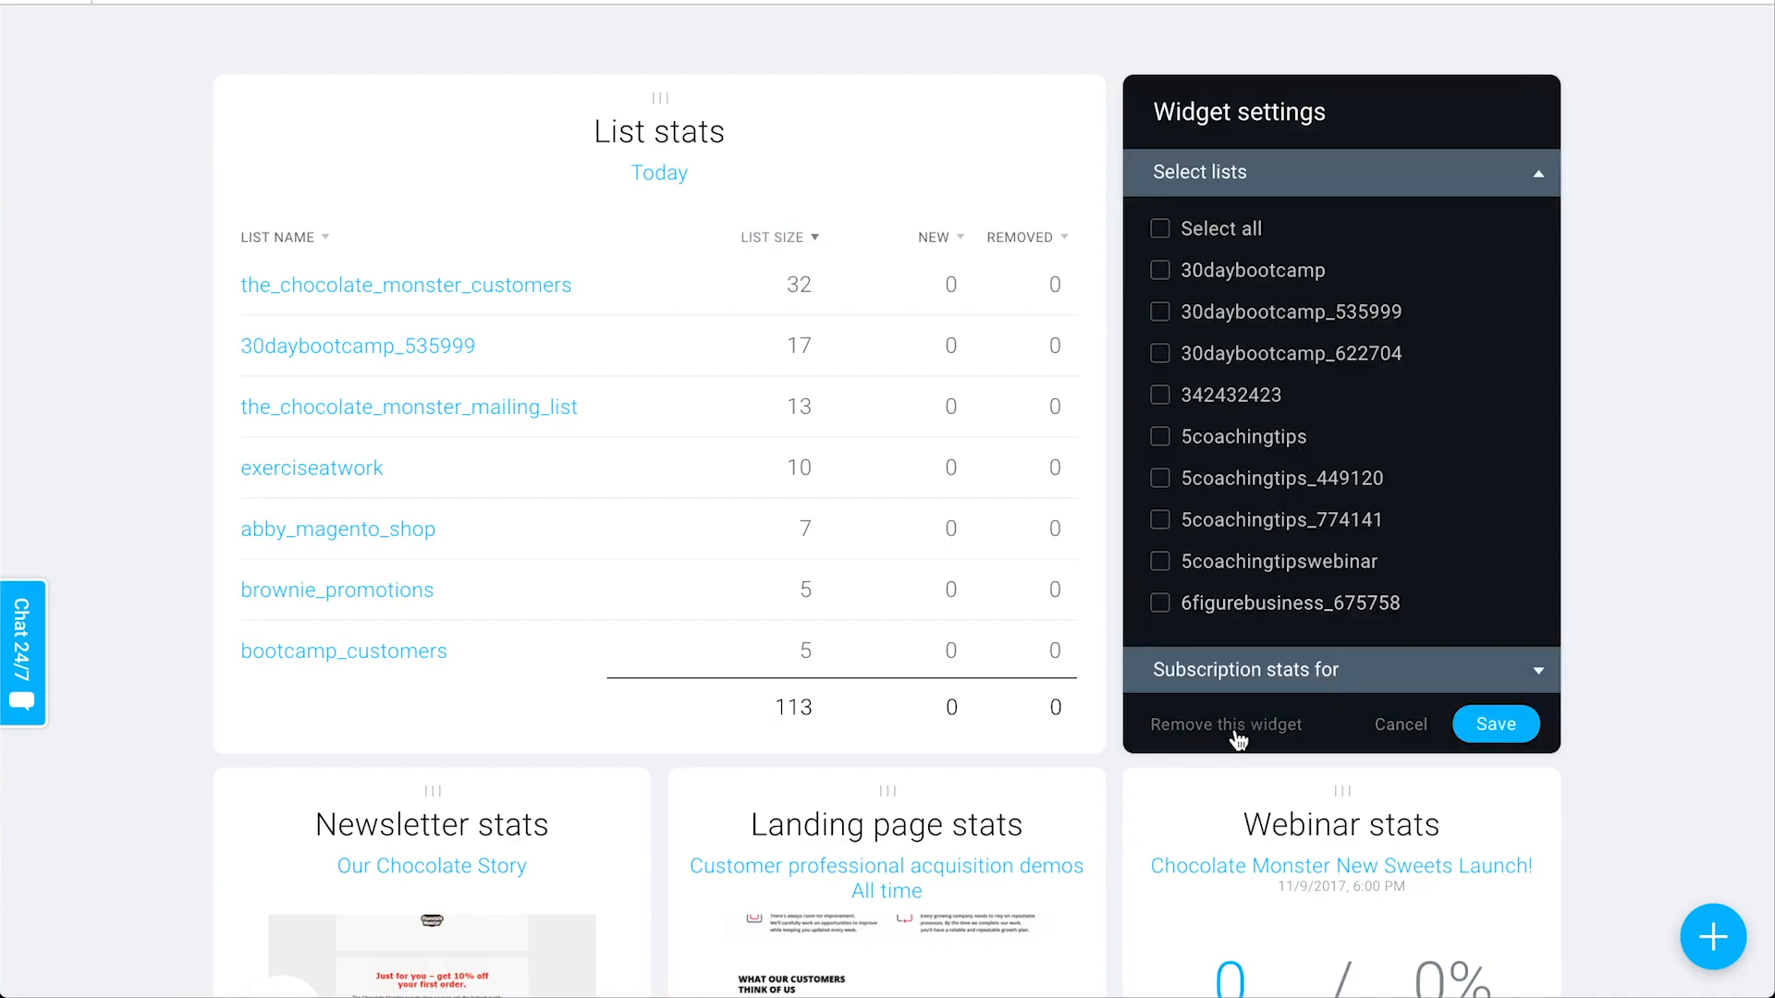
left_click(1394, 727)
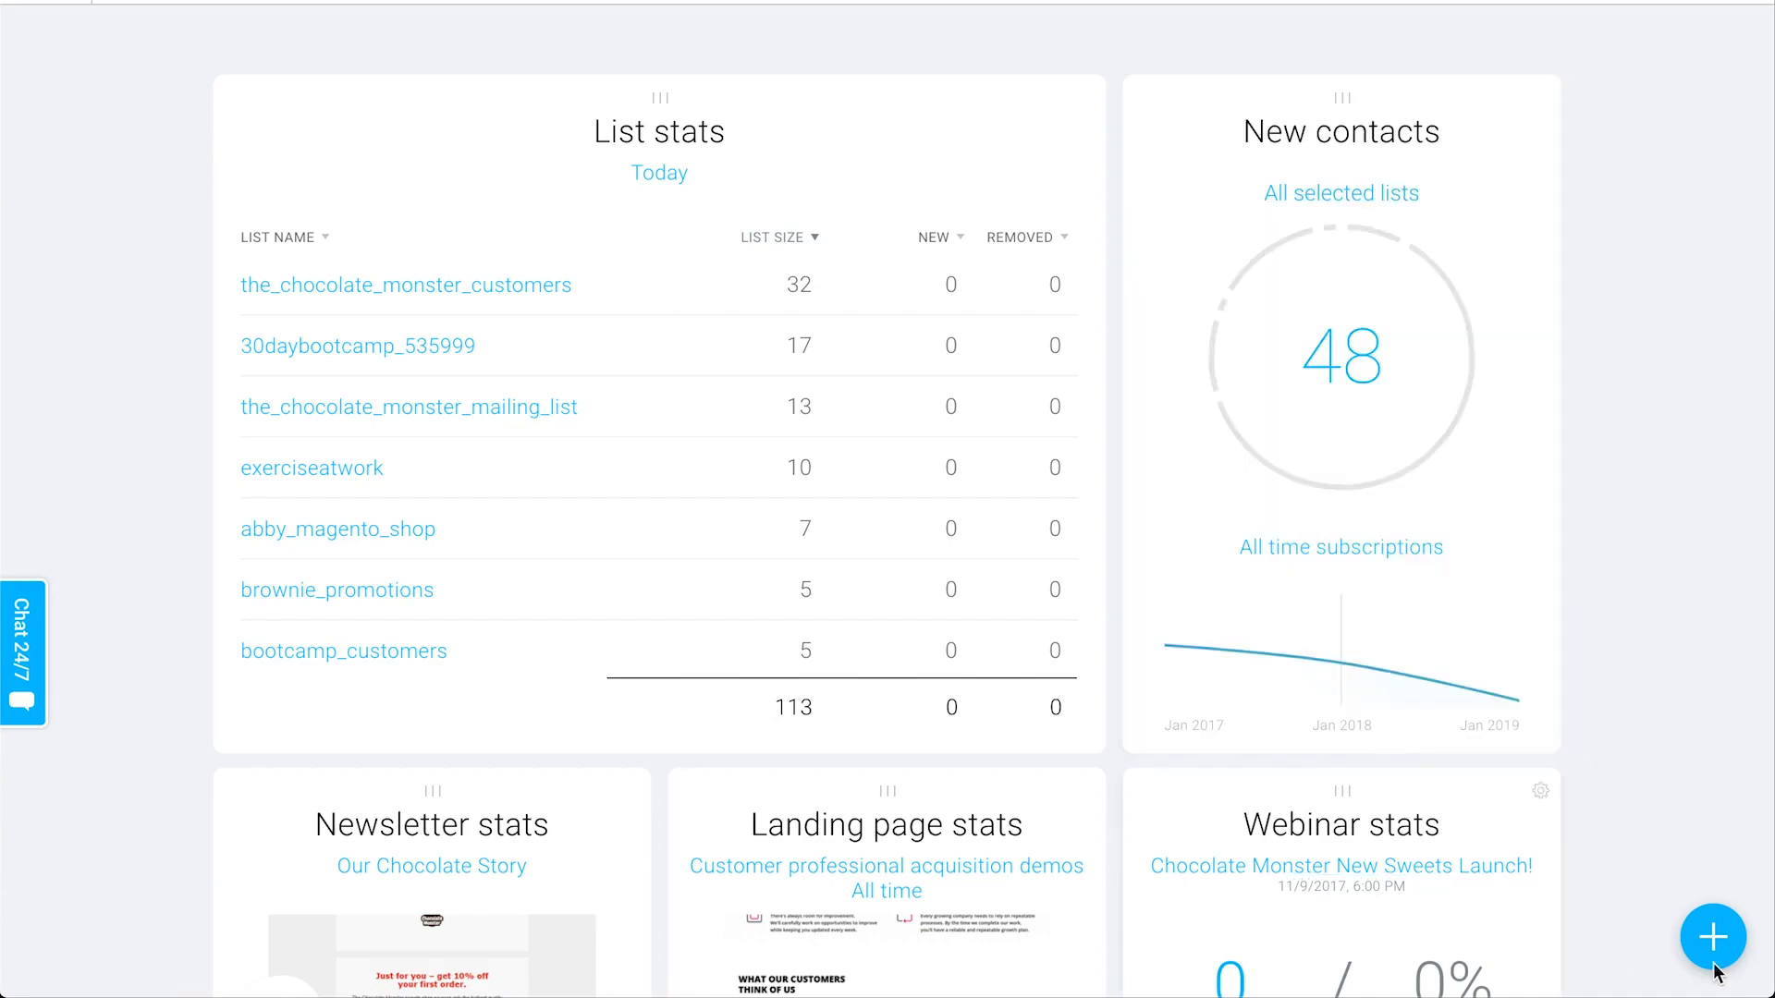
Step: Browse the widget library for widgets that can be added to the dashboard, and close it
left_click(1664, 939)
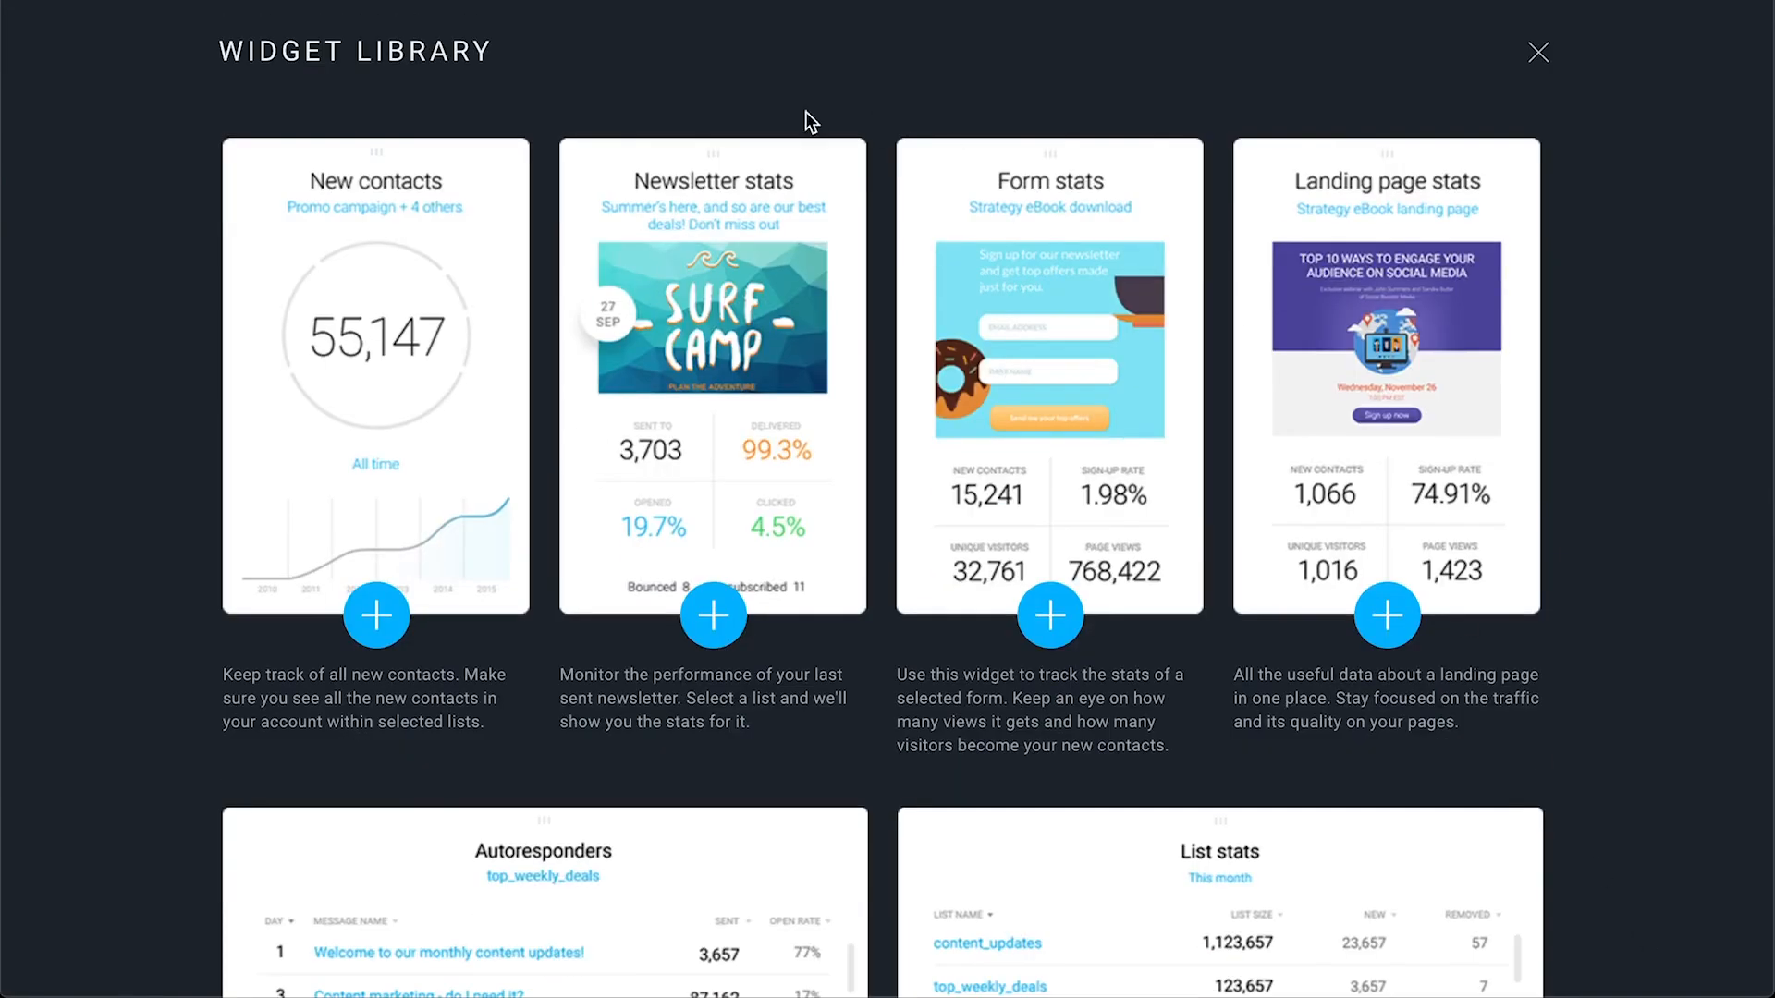
scroll(1204, 359, "down", 15)
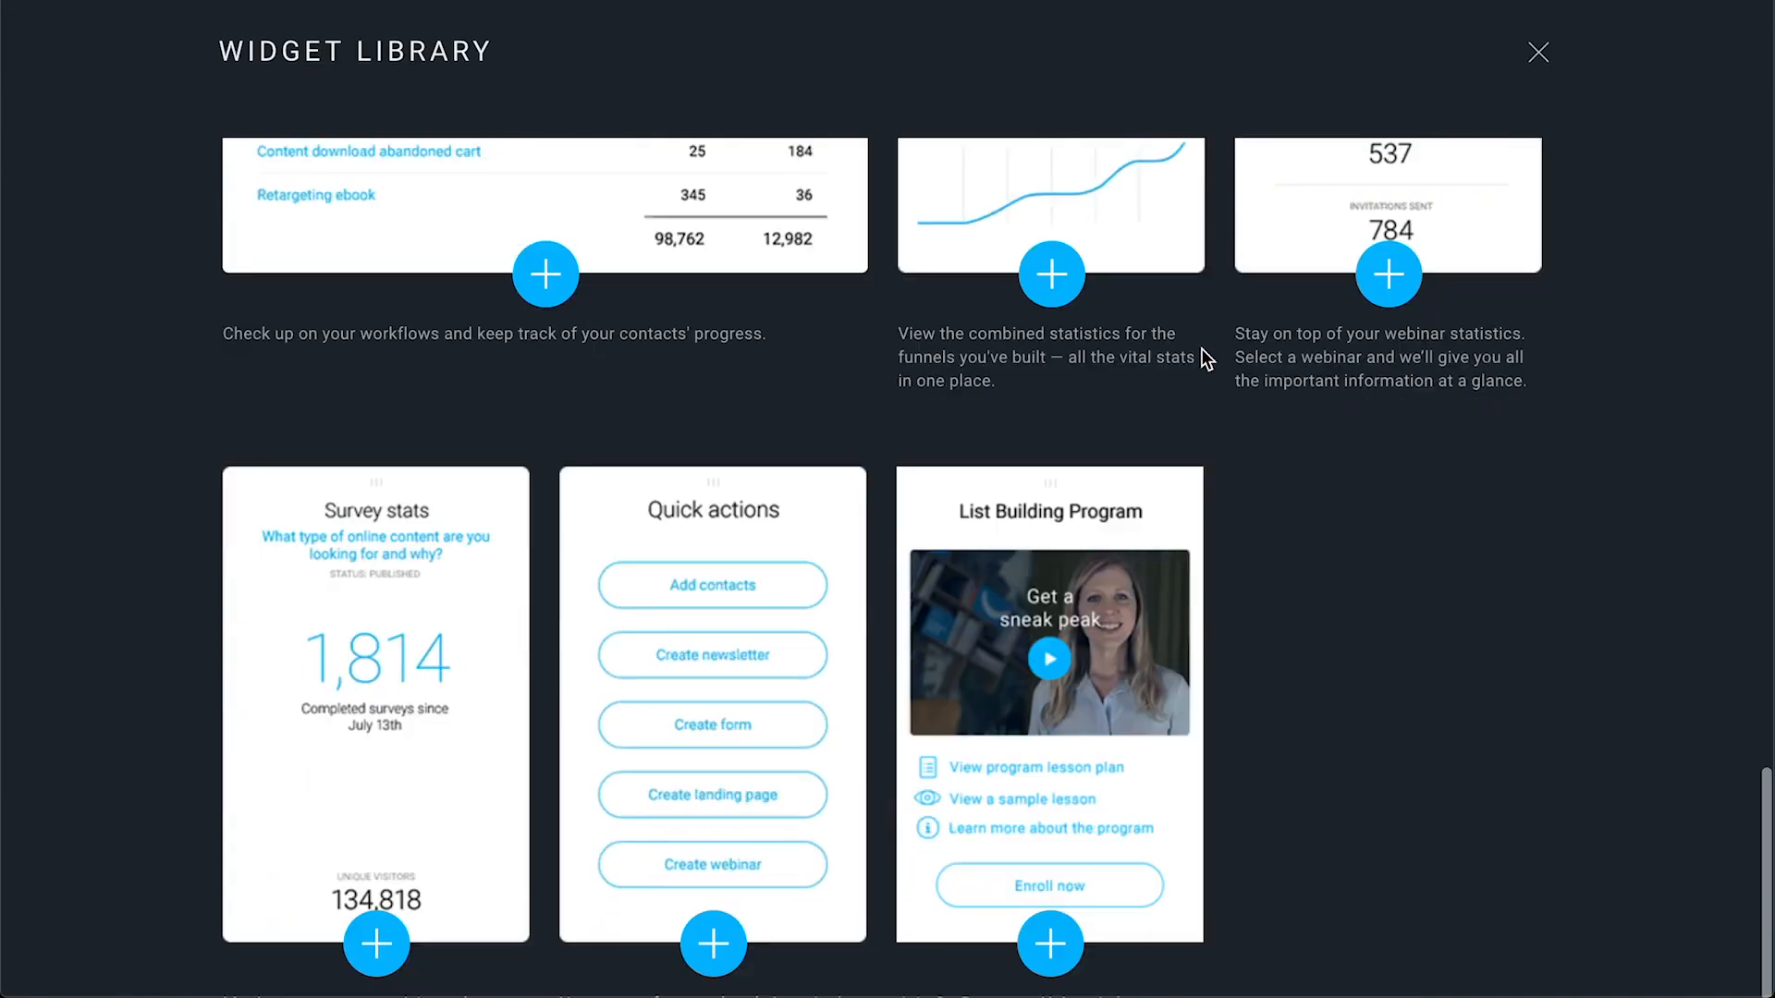
scroll(1205, 359, "up", 8)
scroll(1205, 358, "up", 5)
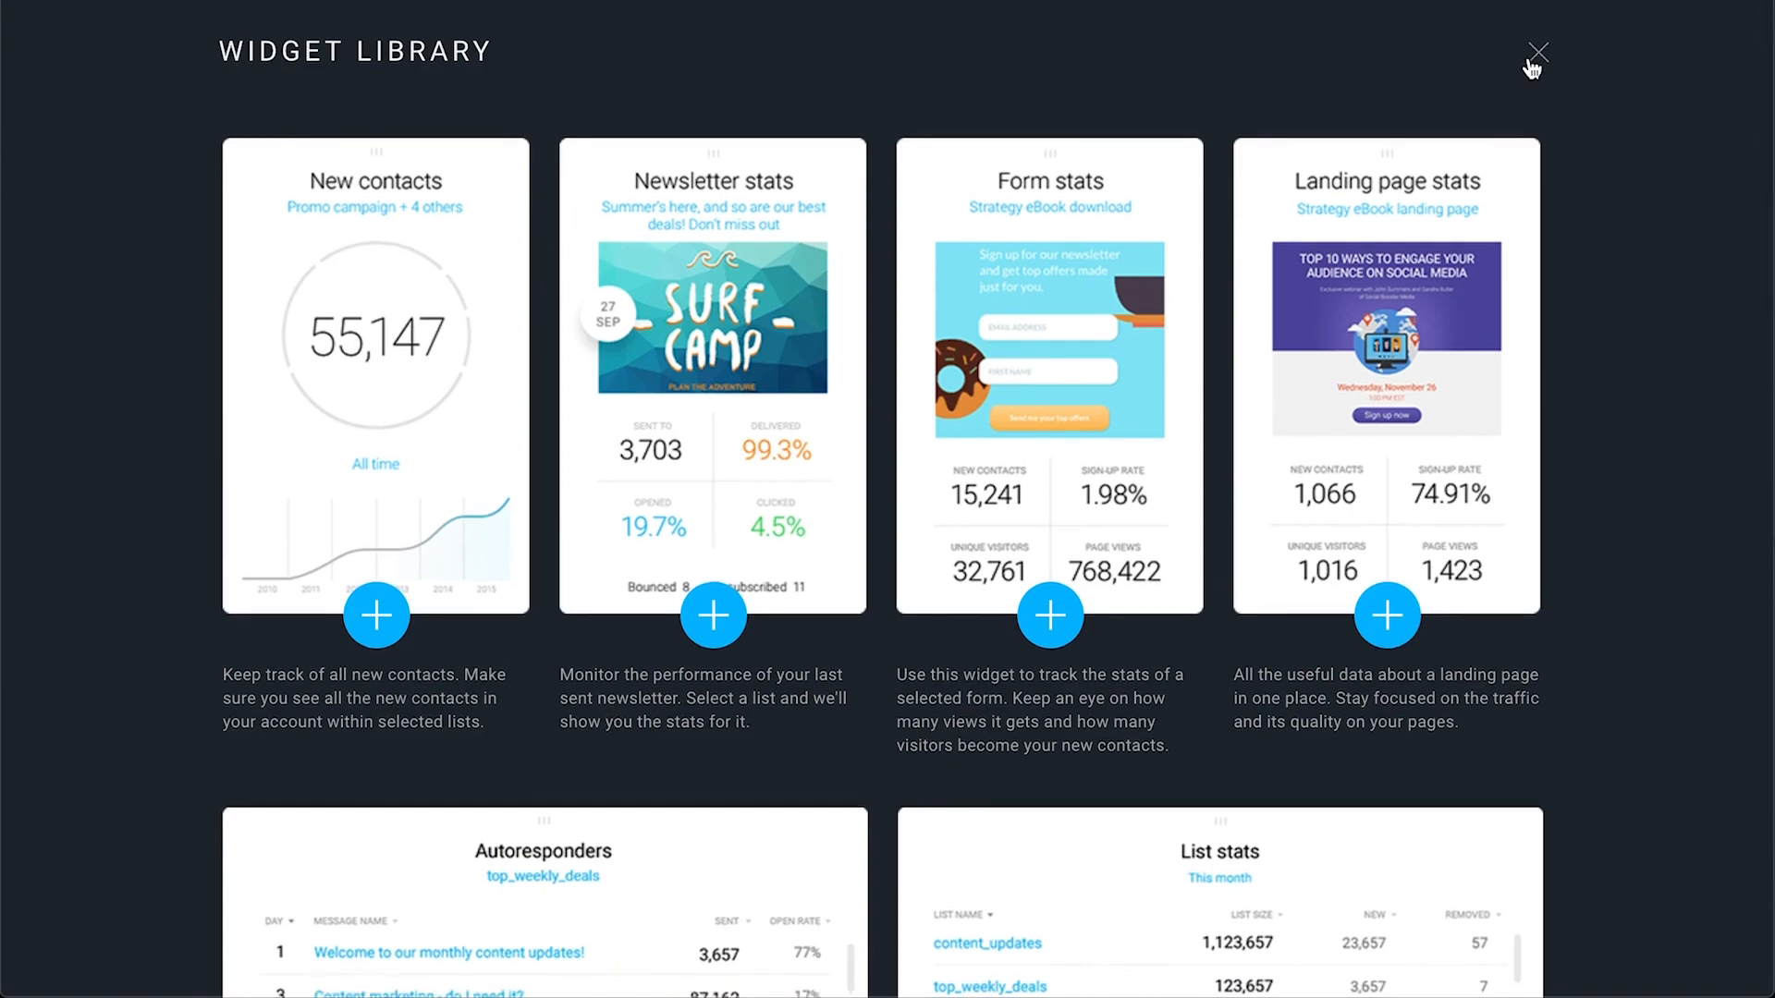
left_click(1539, 52)
Step: Review the remaining dashboard widgets, from Newsletter stats and Form stats down to Quick actions and Total funnel stats
scroll(1421, 612, "down", 5)
scroll(1420, 603, "down", 1)
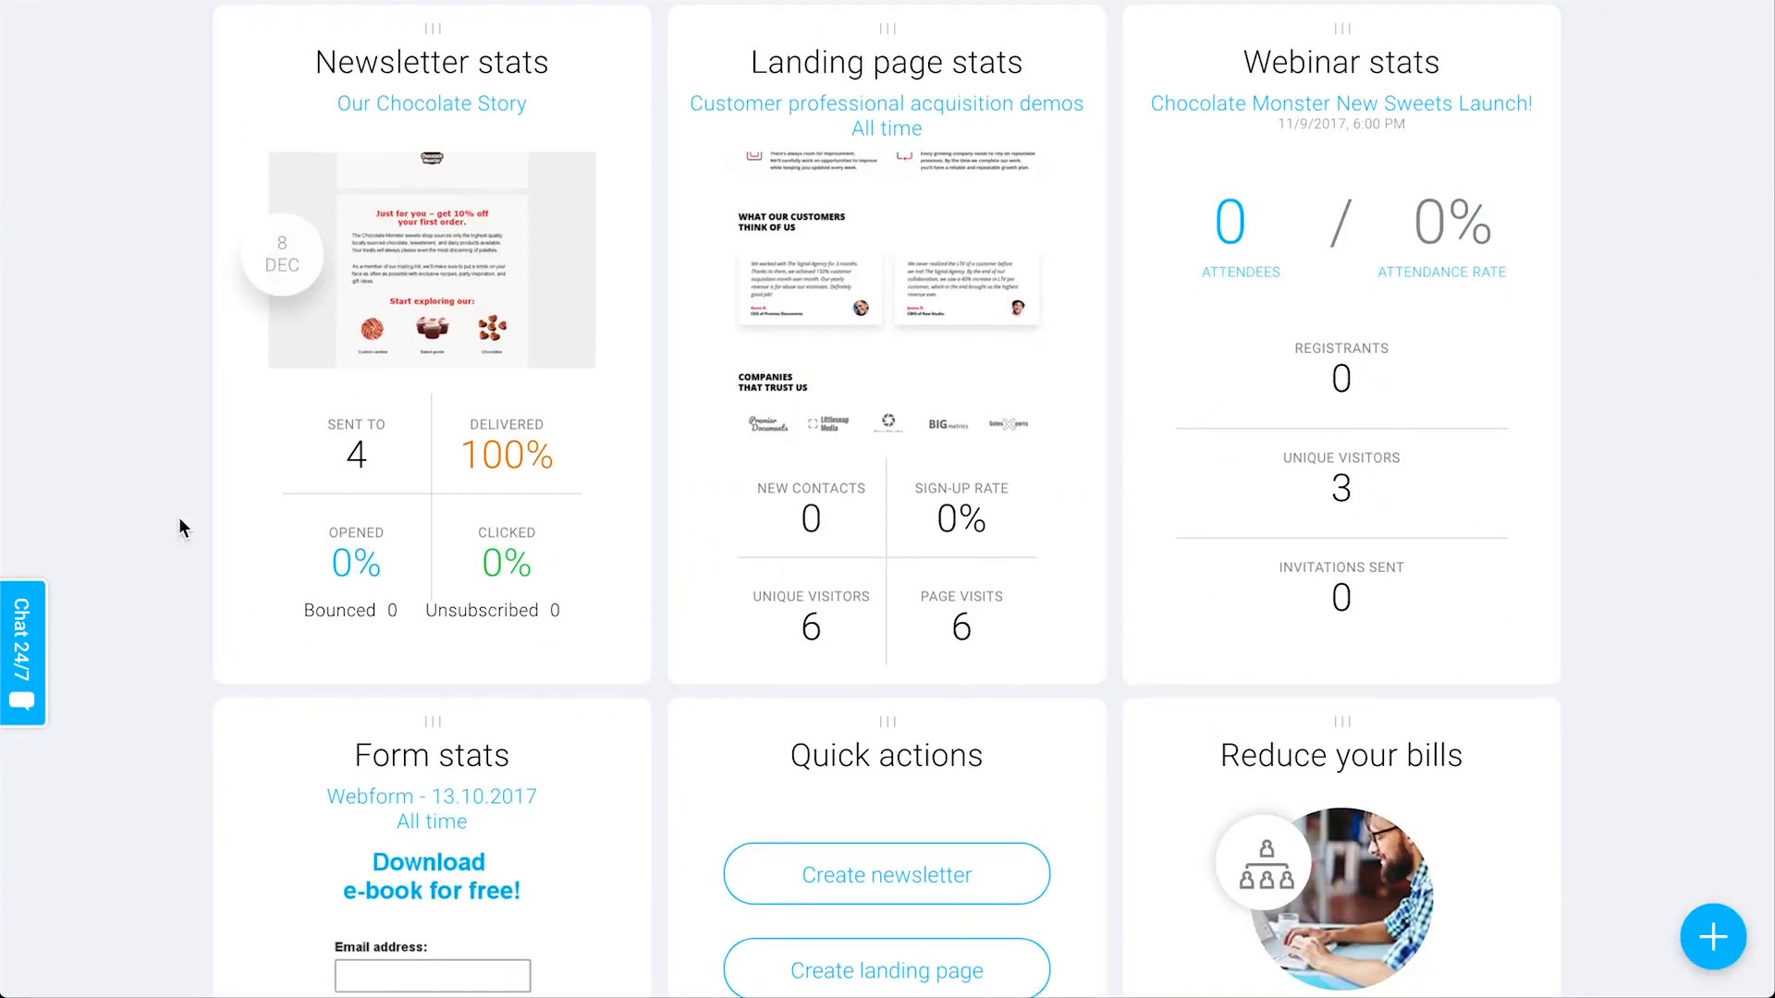
scroll(199, 536, "down", 3)
scroll(822, 332, "up", 2)
scroll(865, 310, "down", 5)
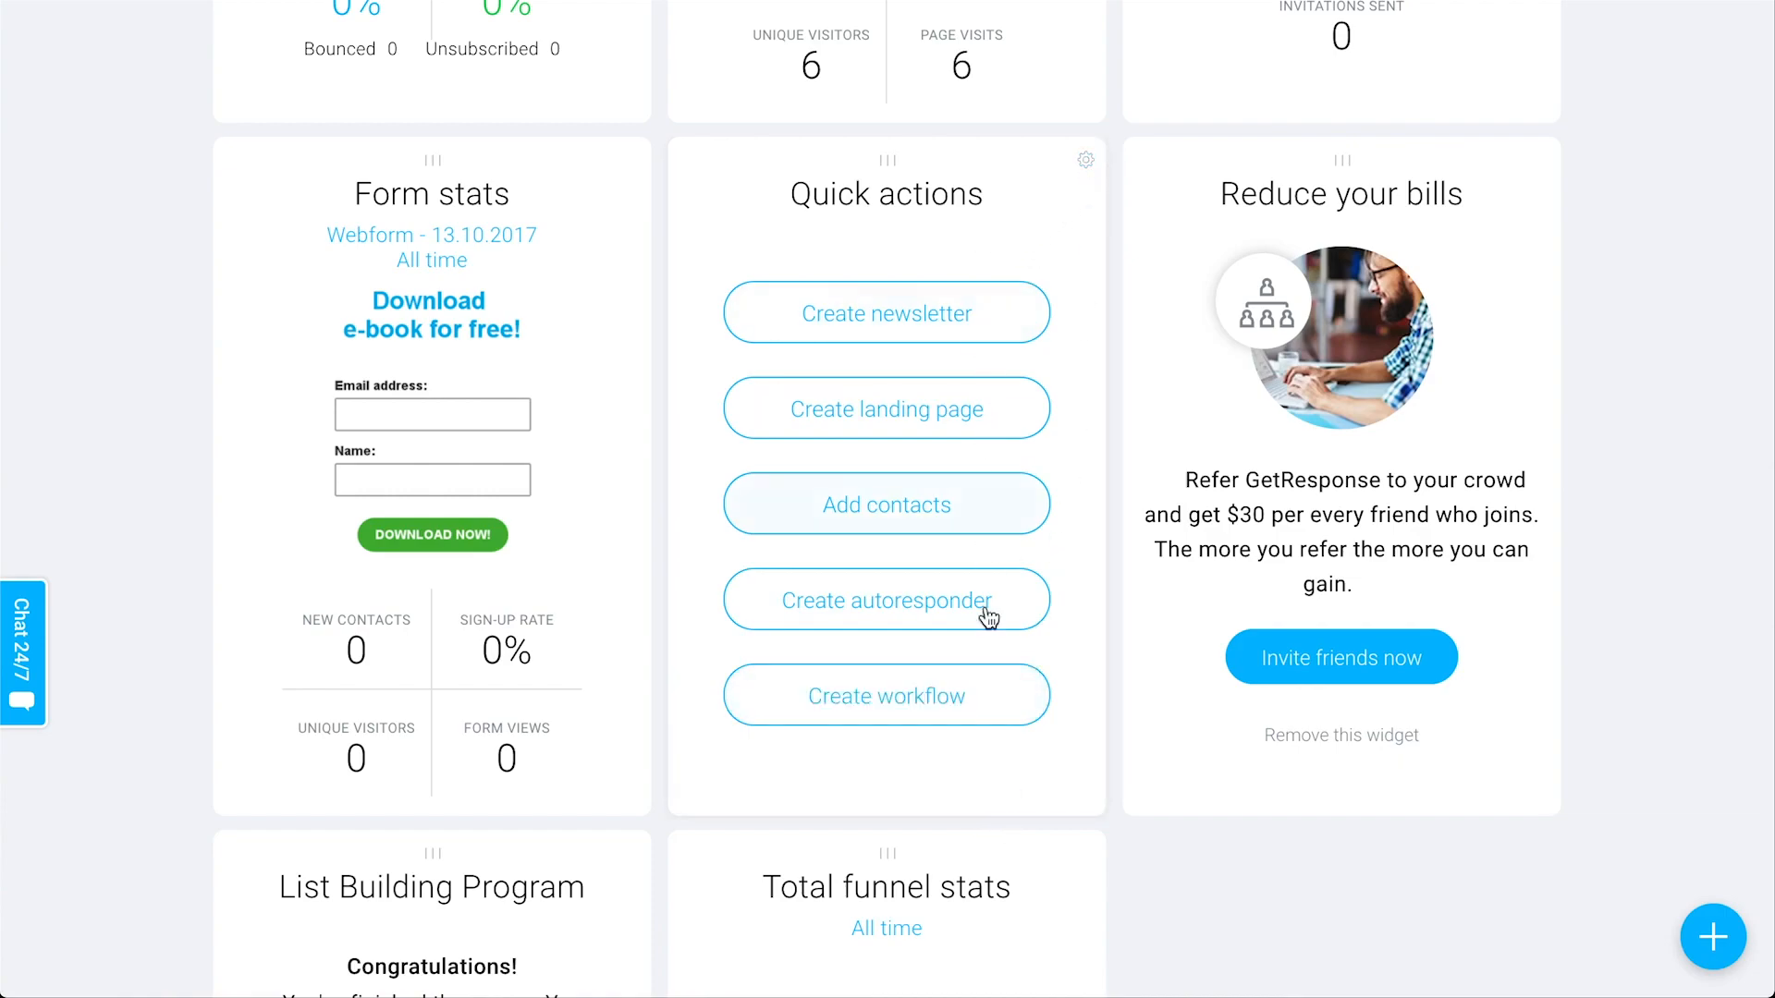
scroll(1062, 781, "down", 3)
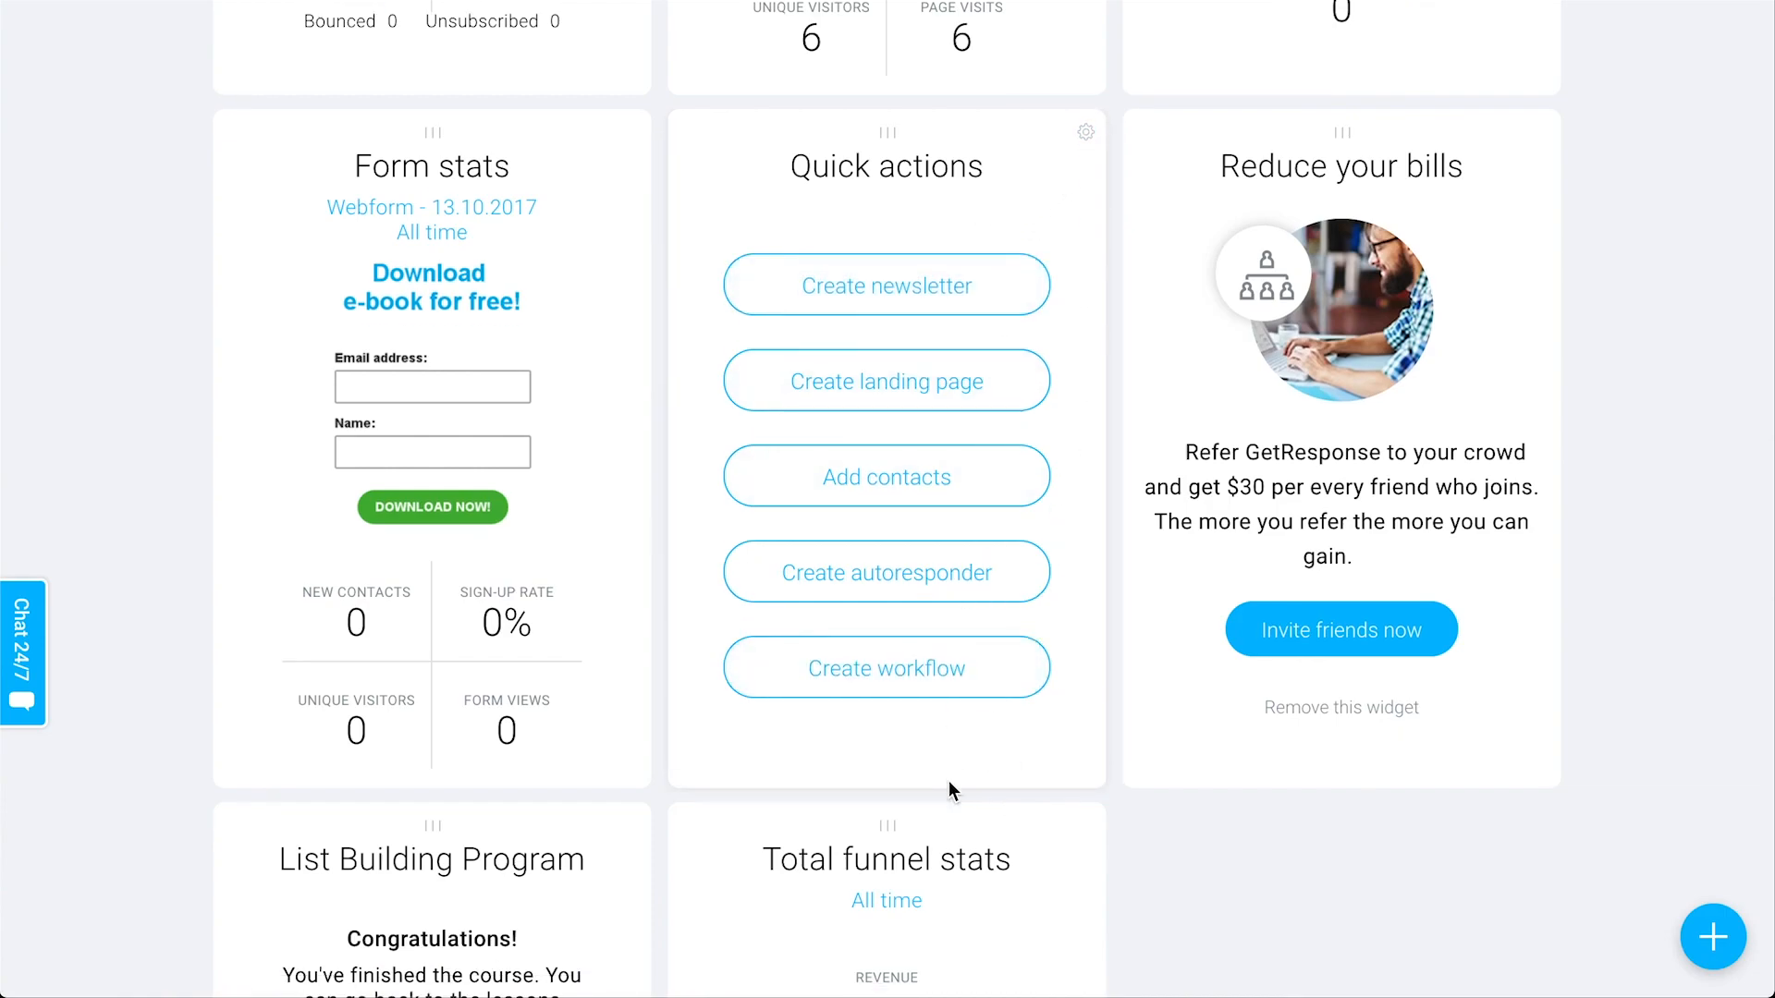
scroll(1248, 883, "up", 10)
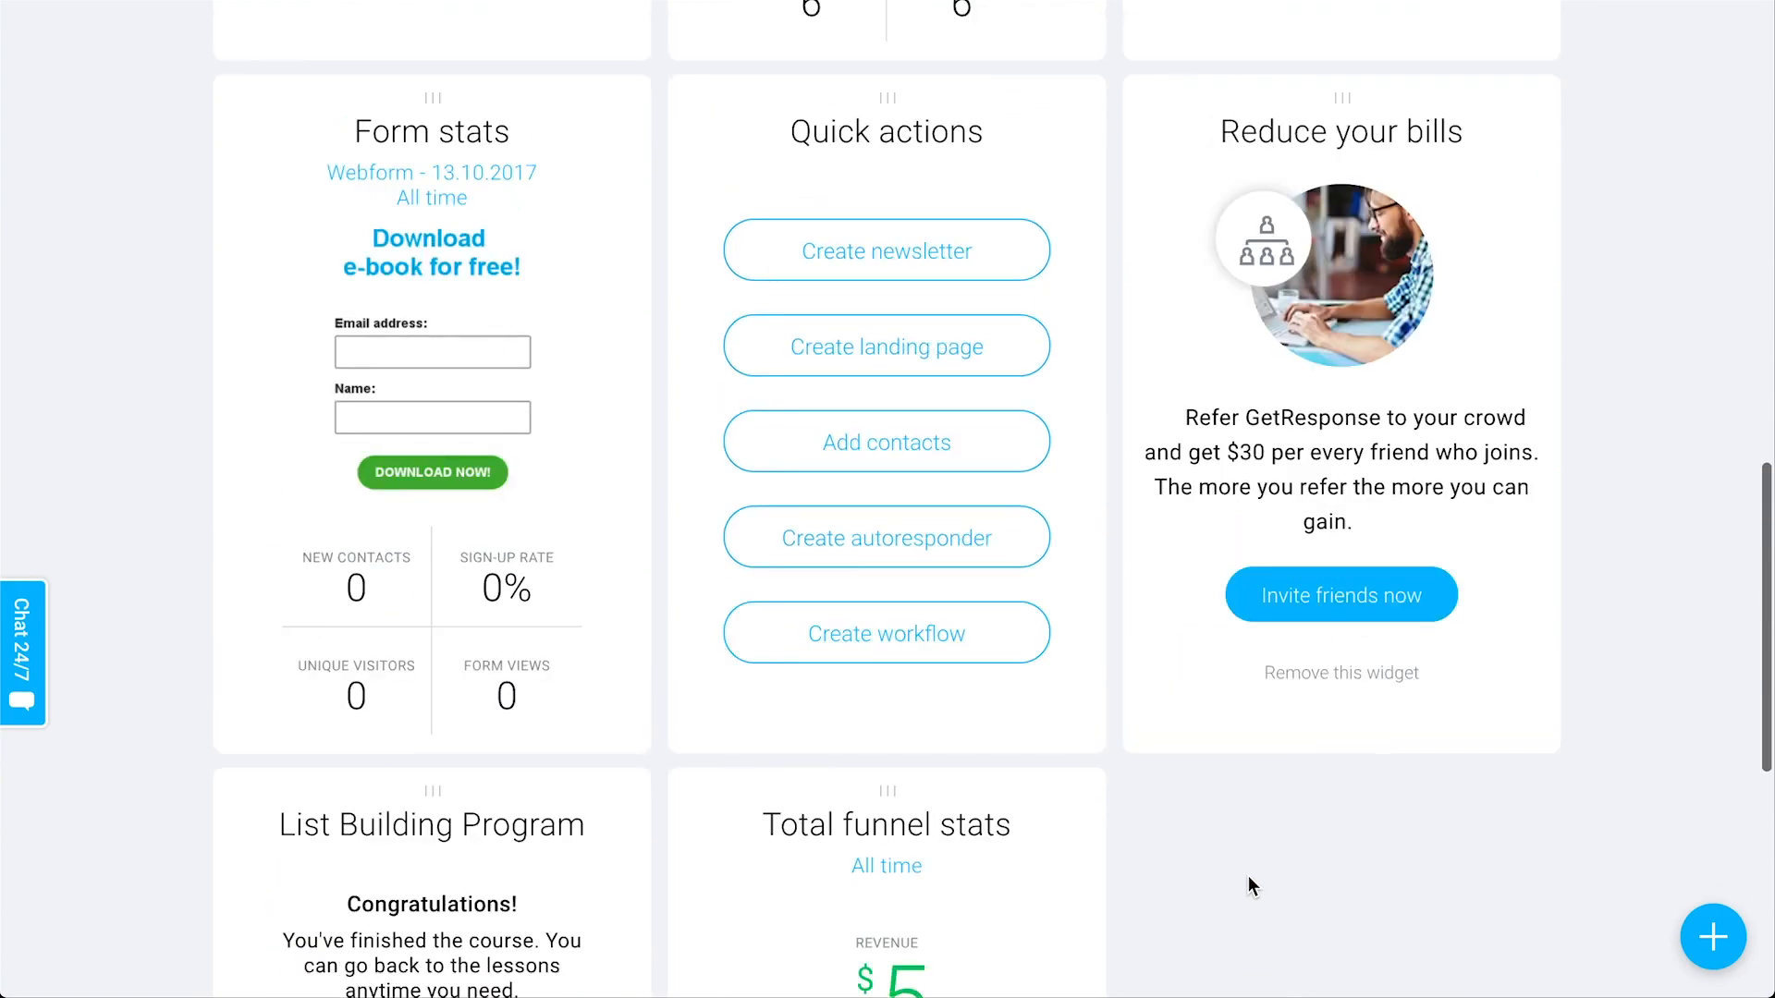
scroll(1248, 878, "up", 10)
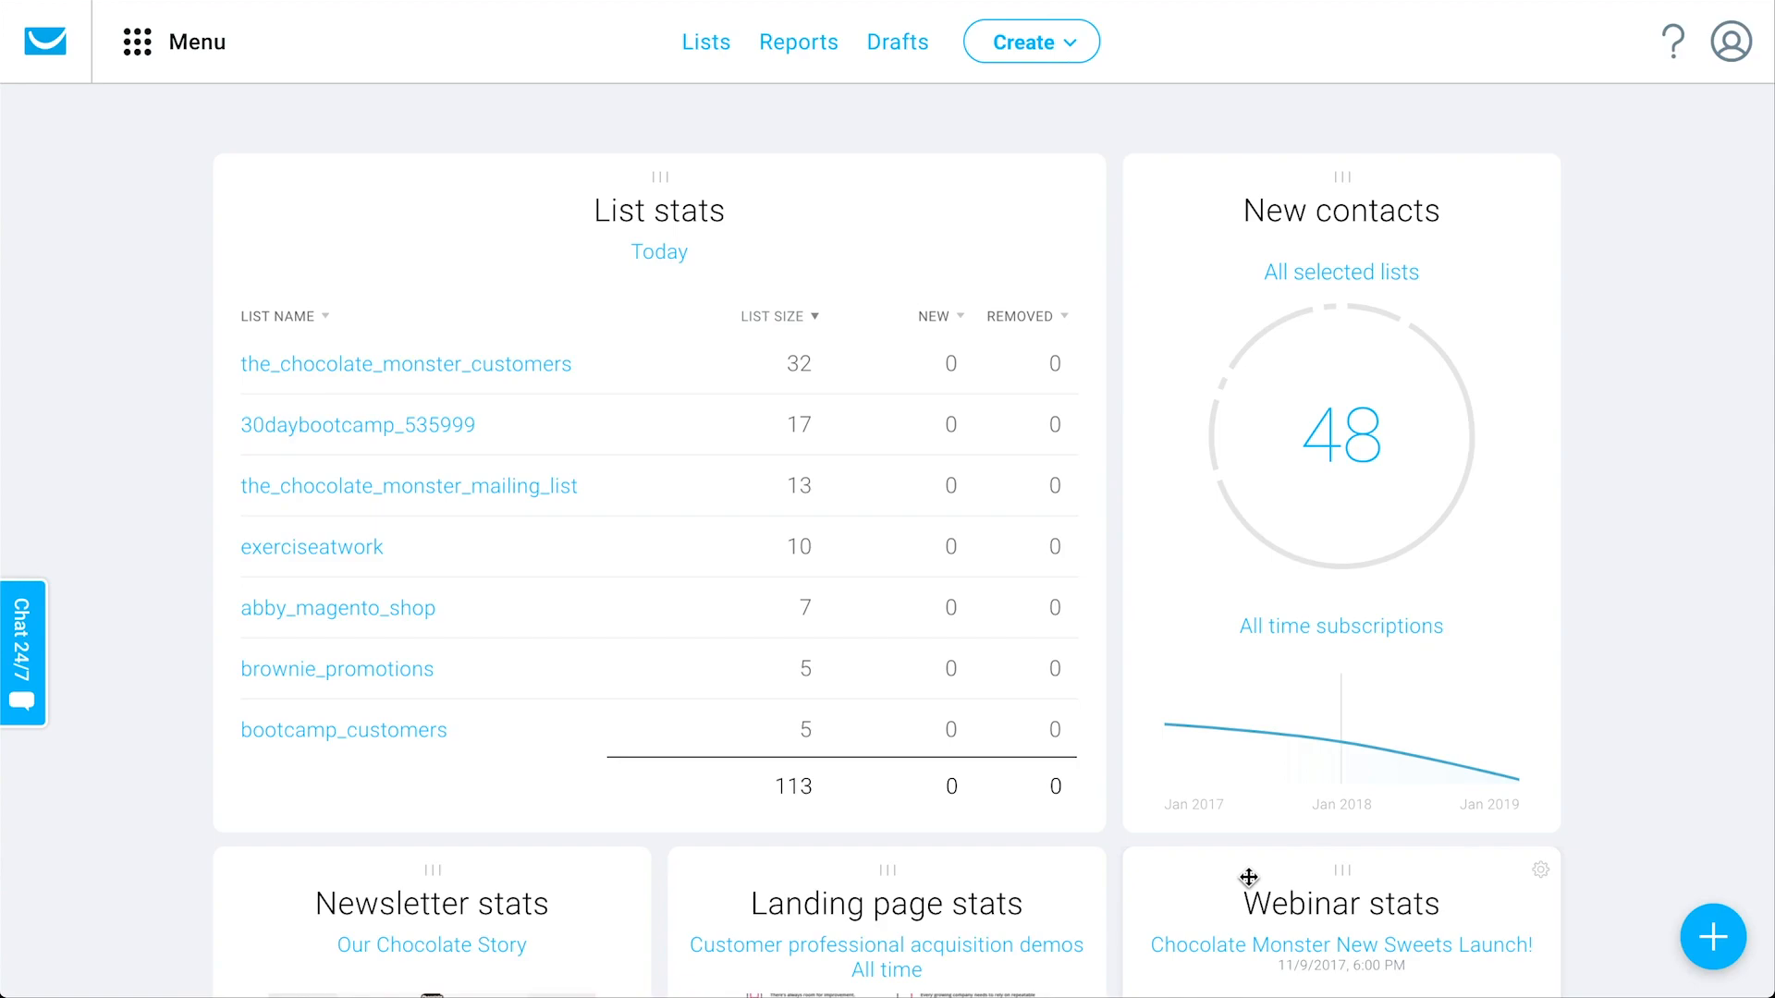
Step: Open the contact lists and view the actions available for the businessconsulting list
left_click(708, 58)
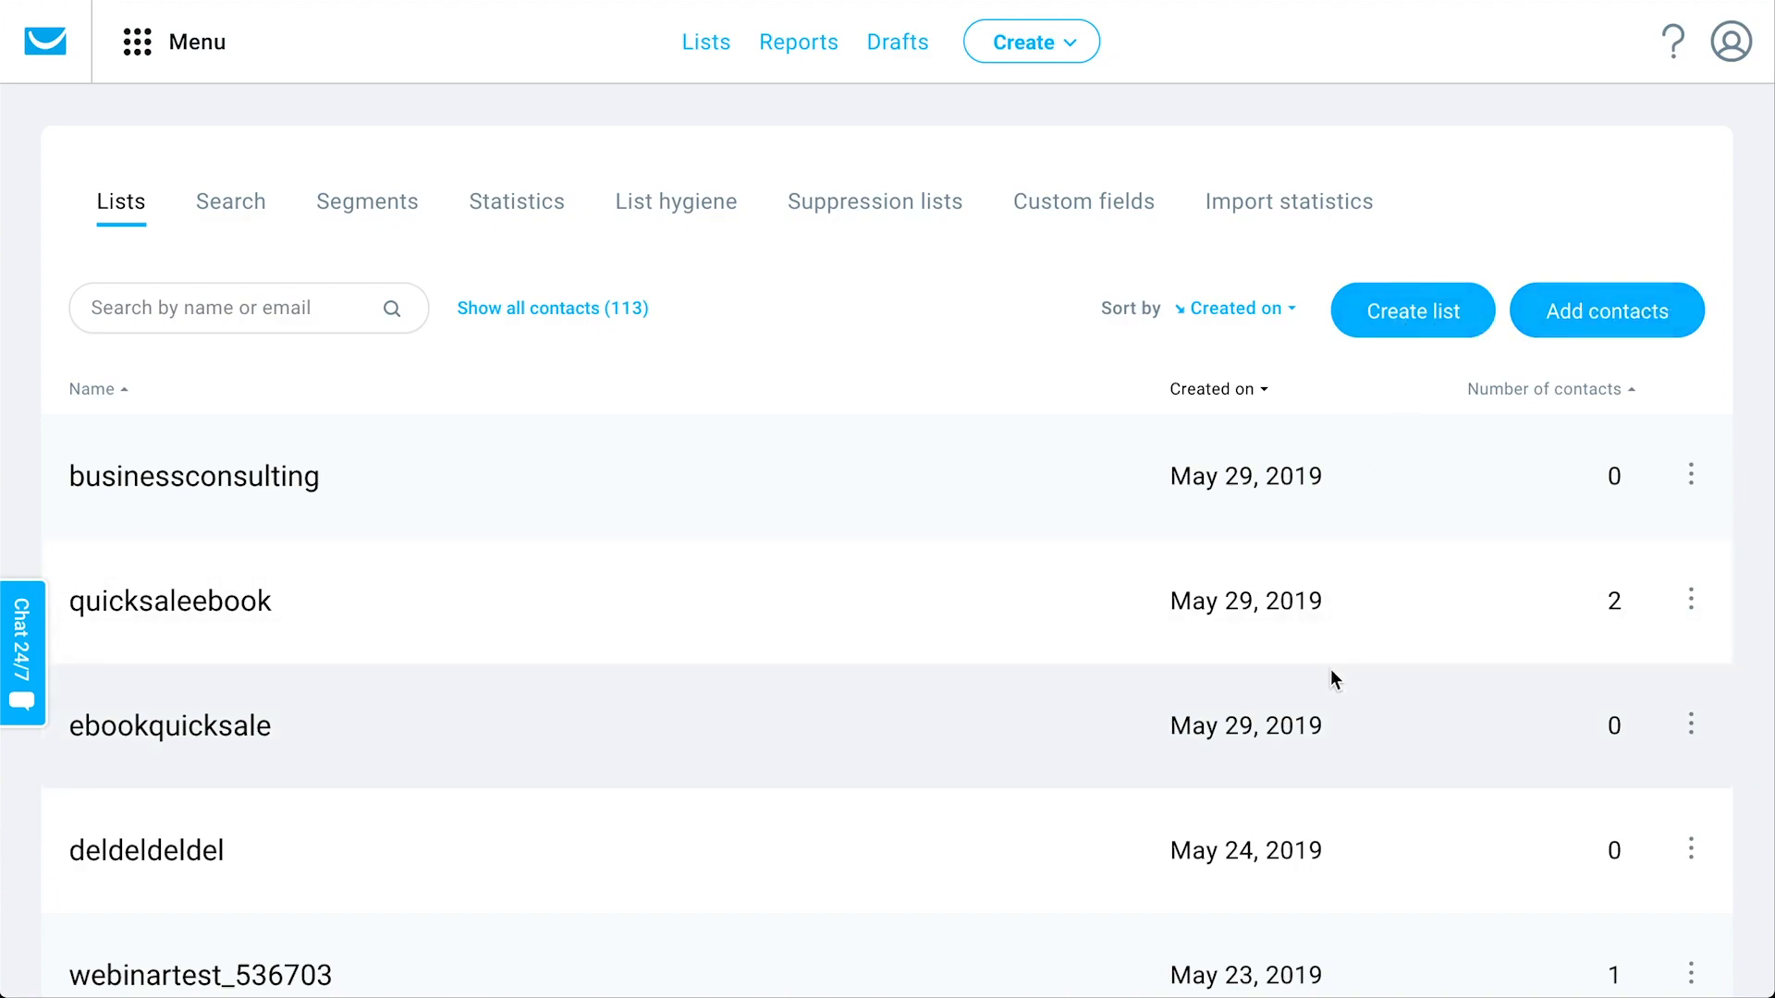
left_click(1690, 476)
left_click(1691, 601)
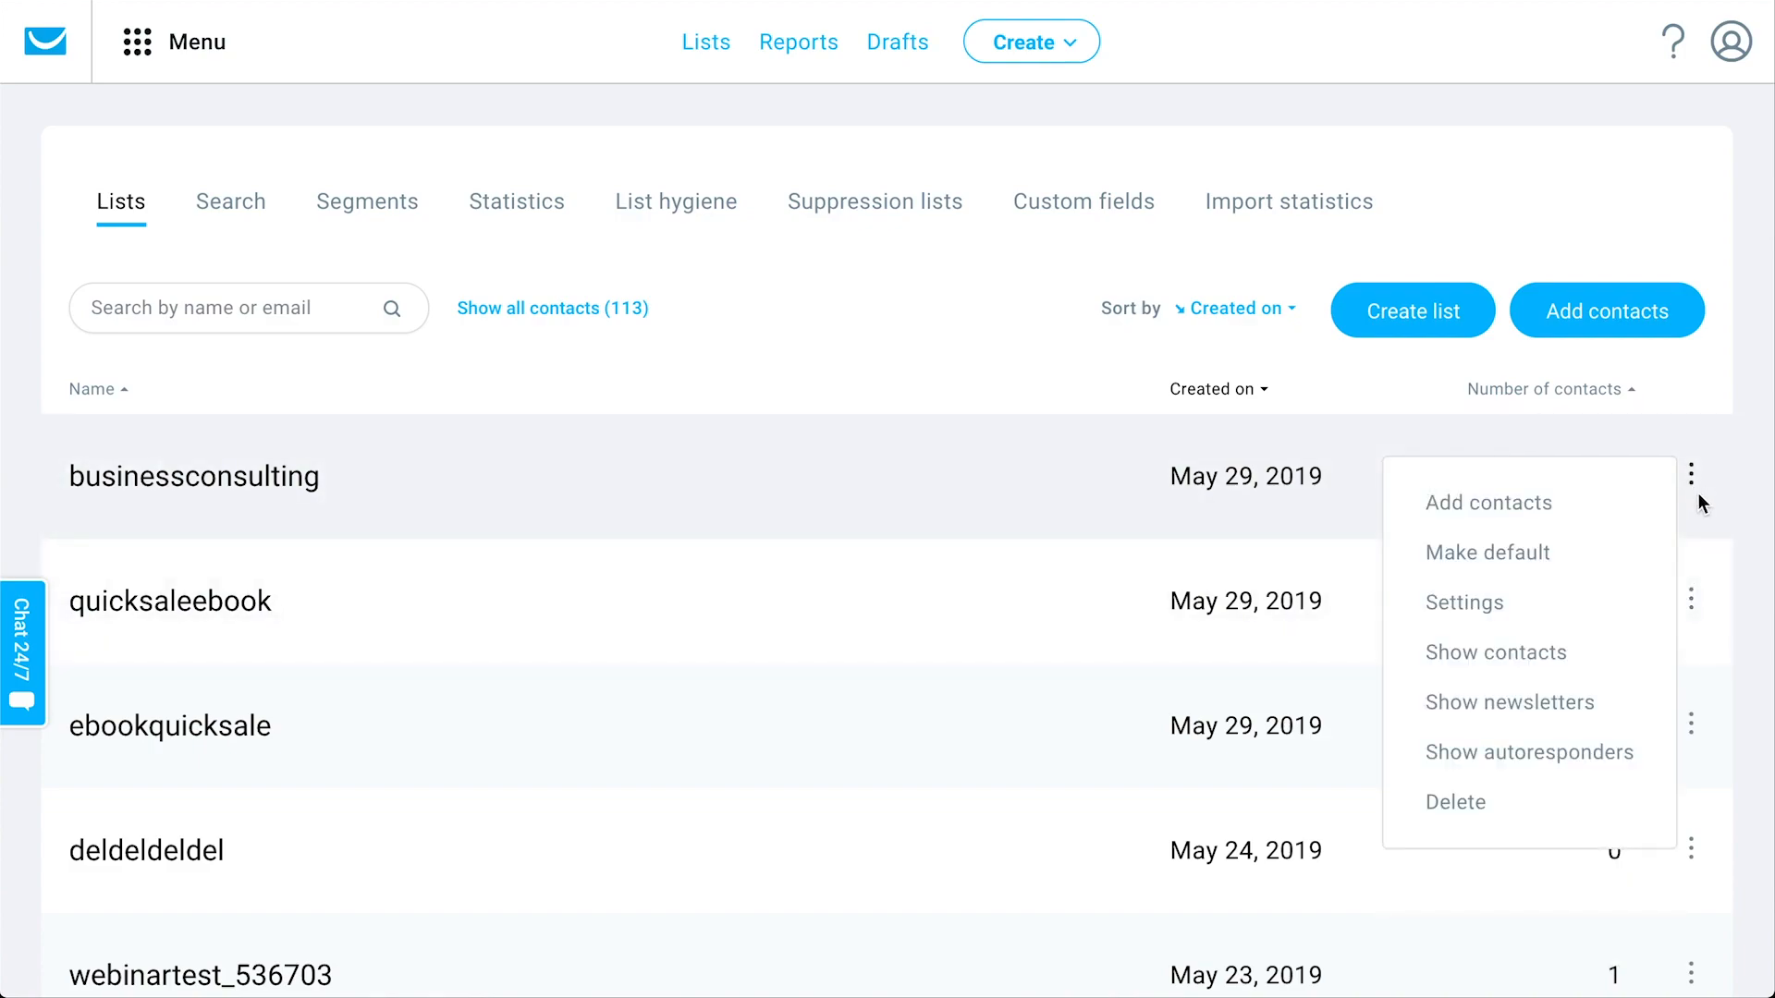
scroll(1691, 596, "down", 1)
mouse_move(1700, 544)
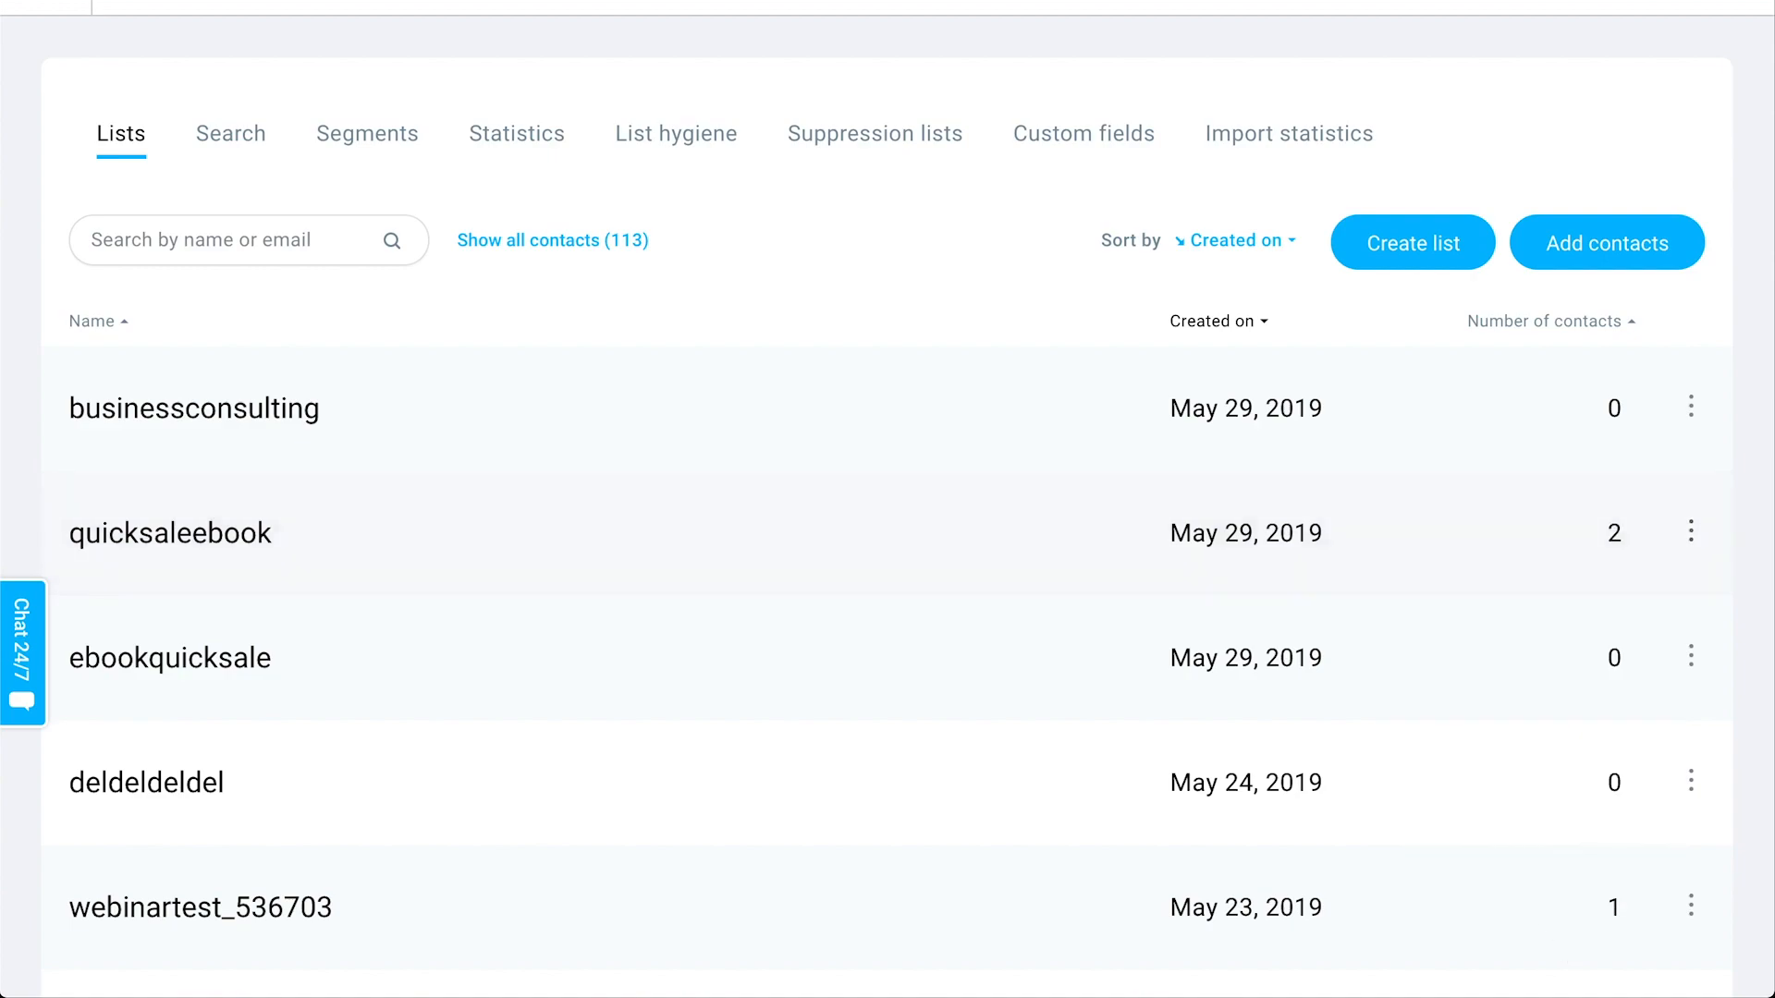
scroll(1583, 705, "up", 1)
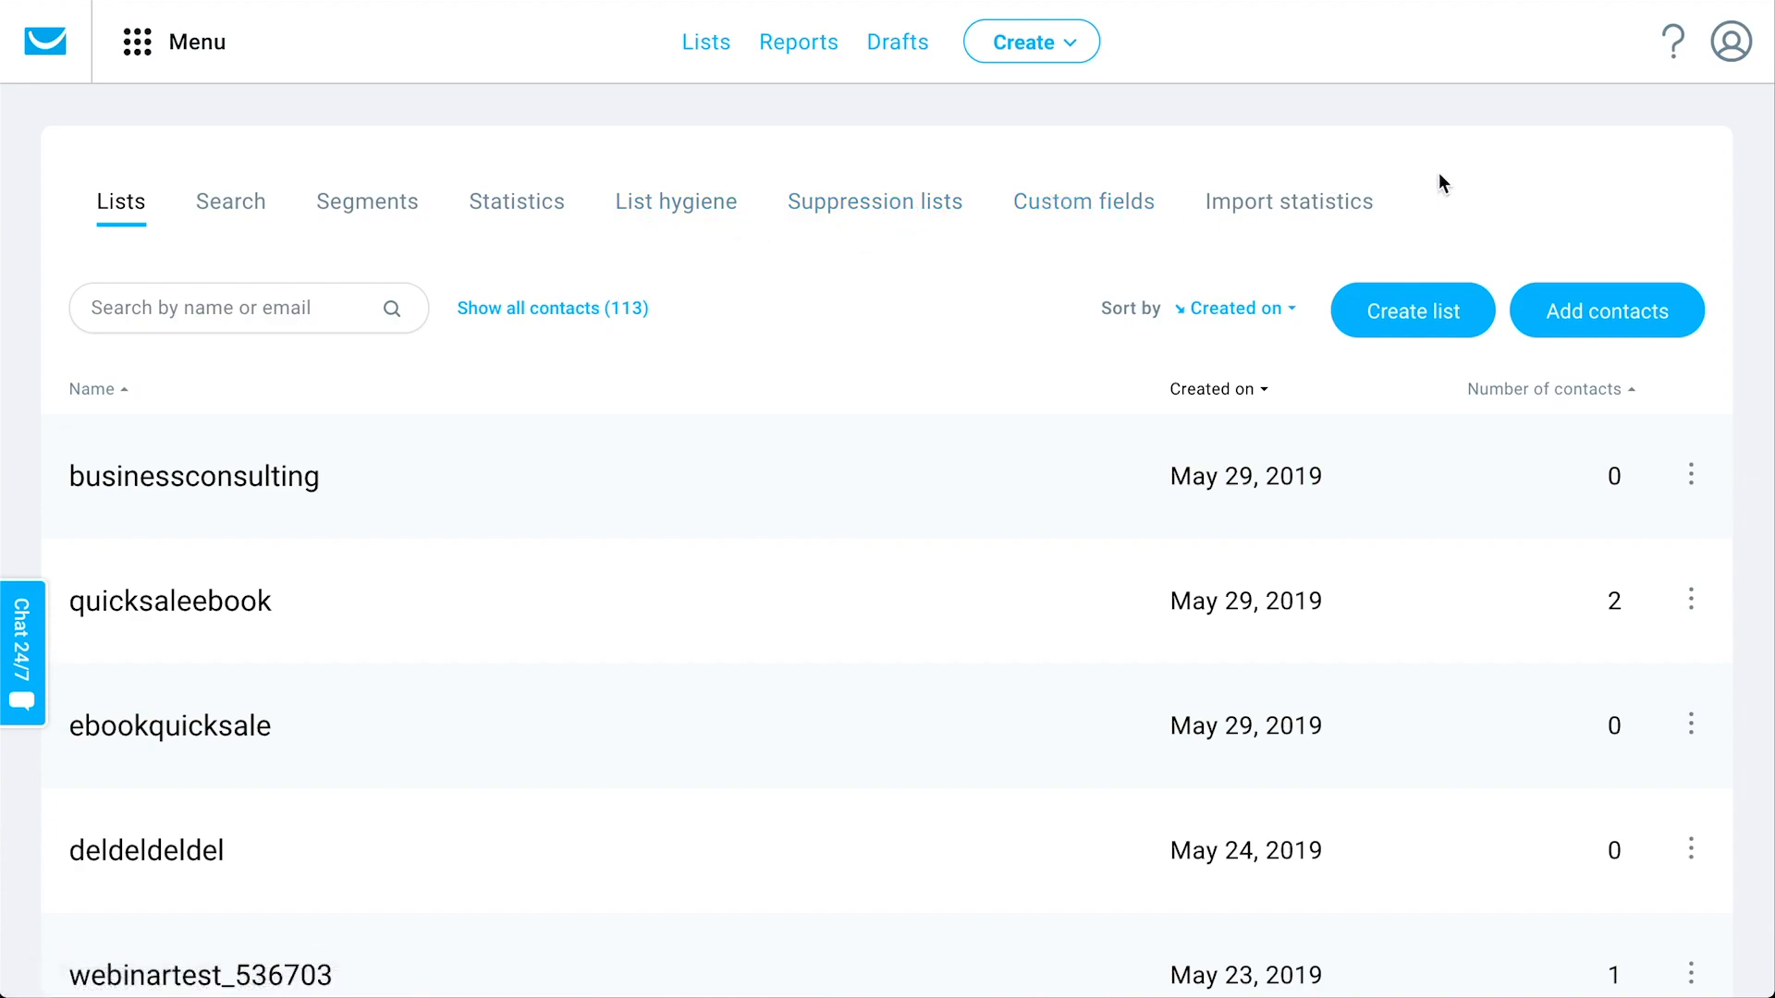
Step: Open the contact search and switch it to advanced search
left_click(262, 219)
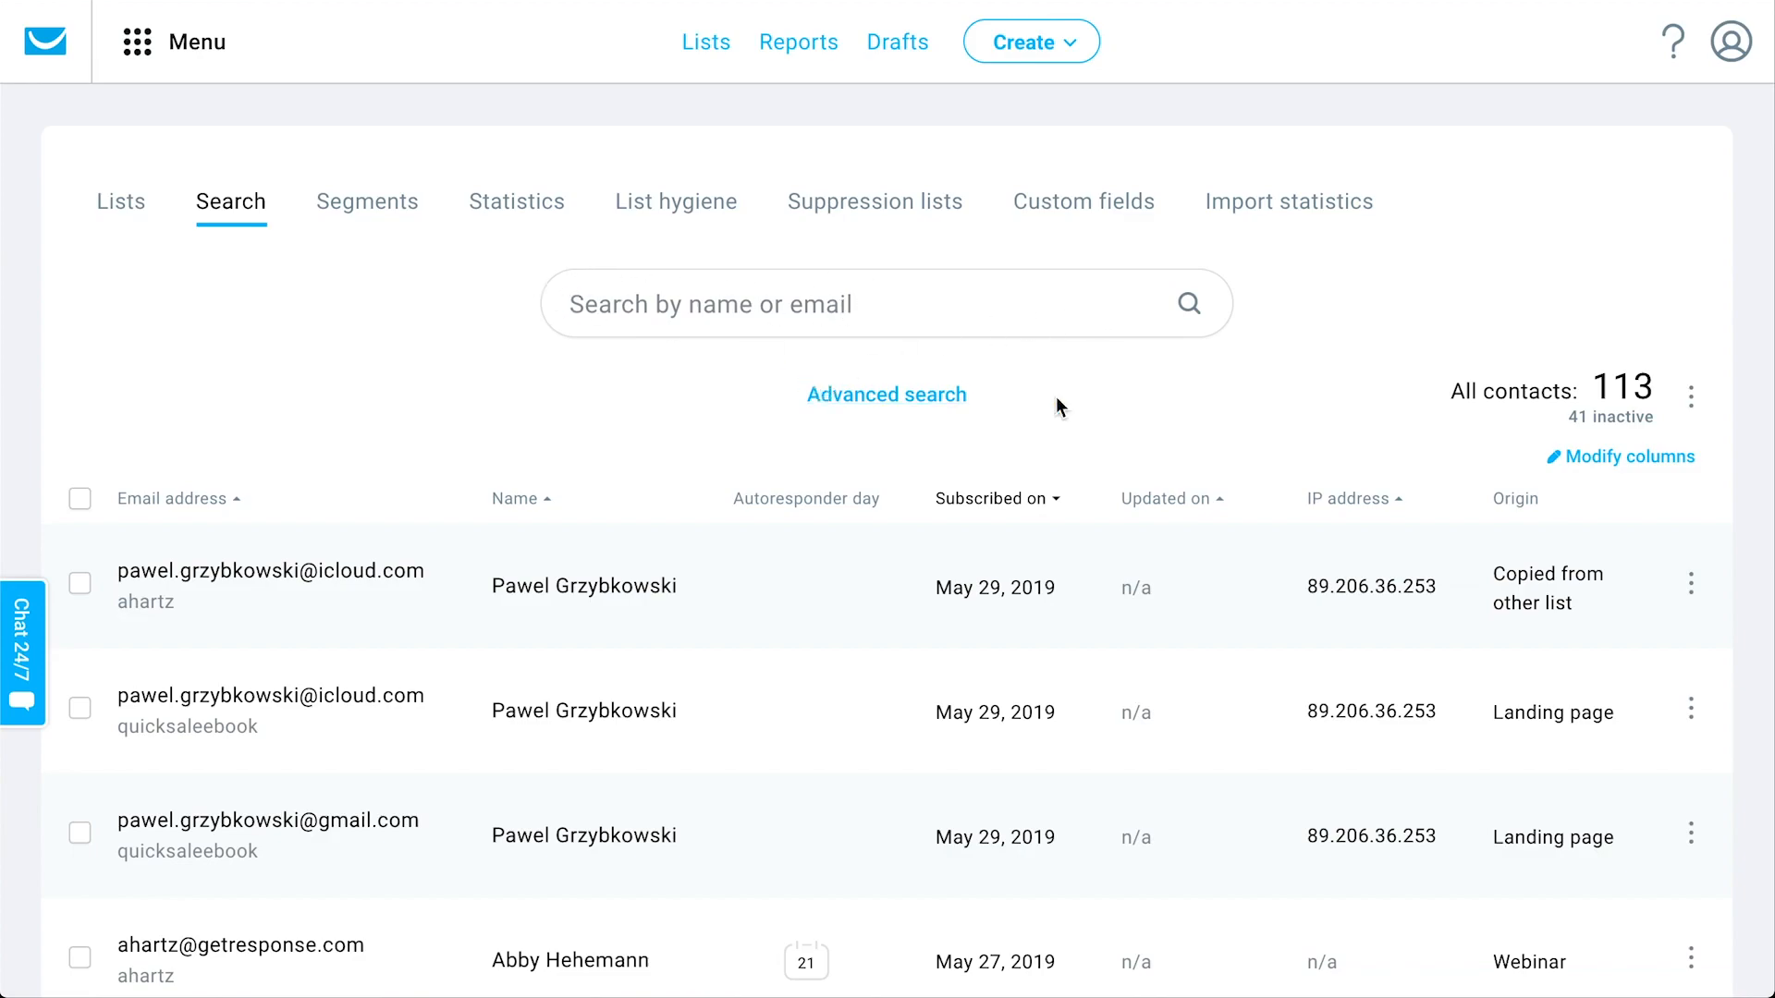
scroll(959, 390, "down", 2)
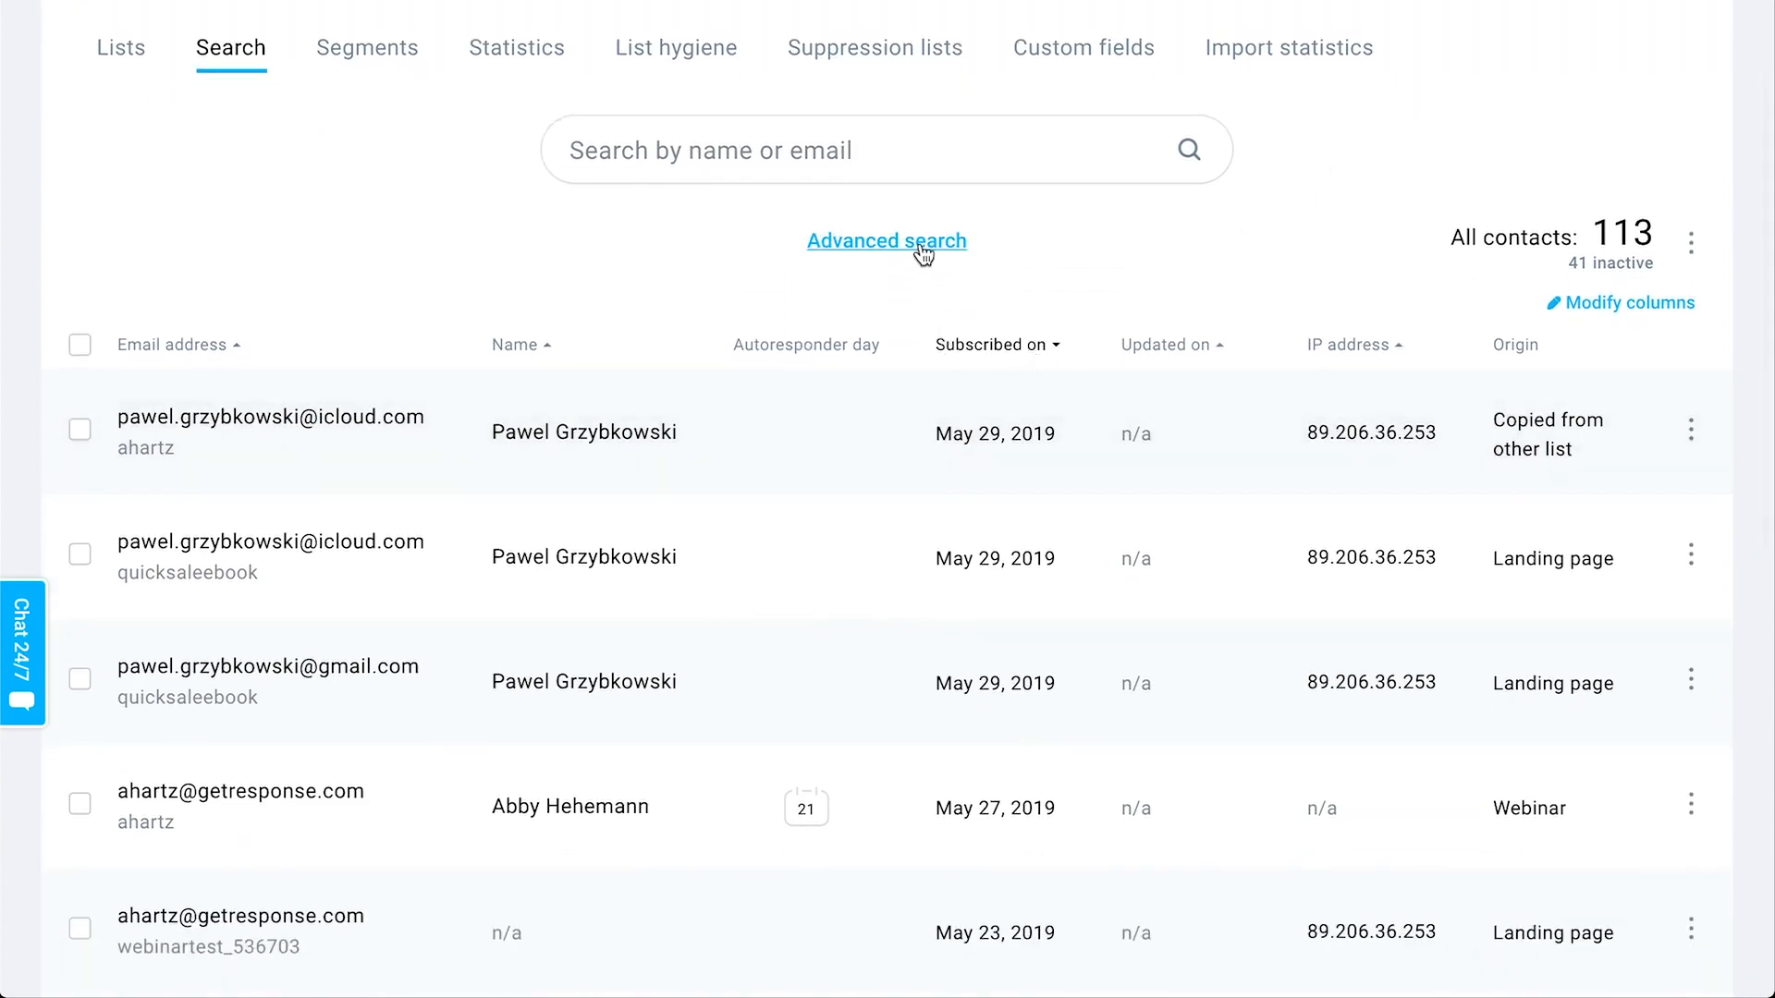
left_click(922, 242)
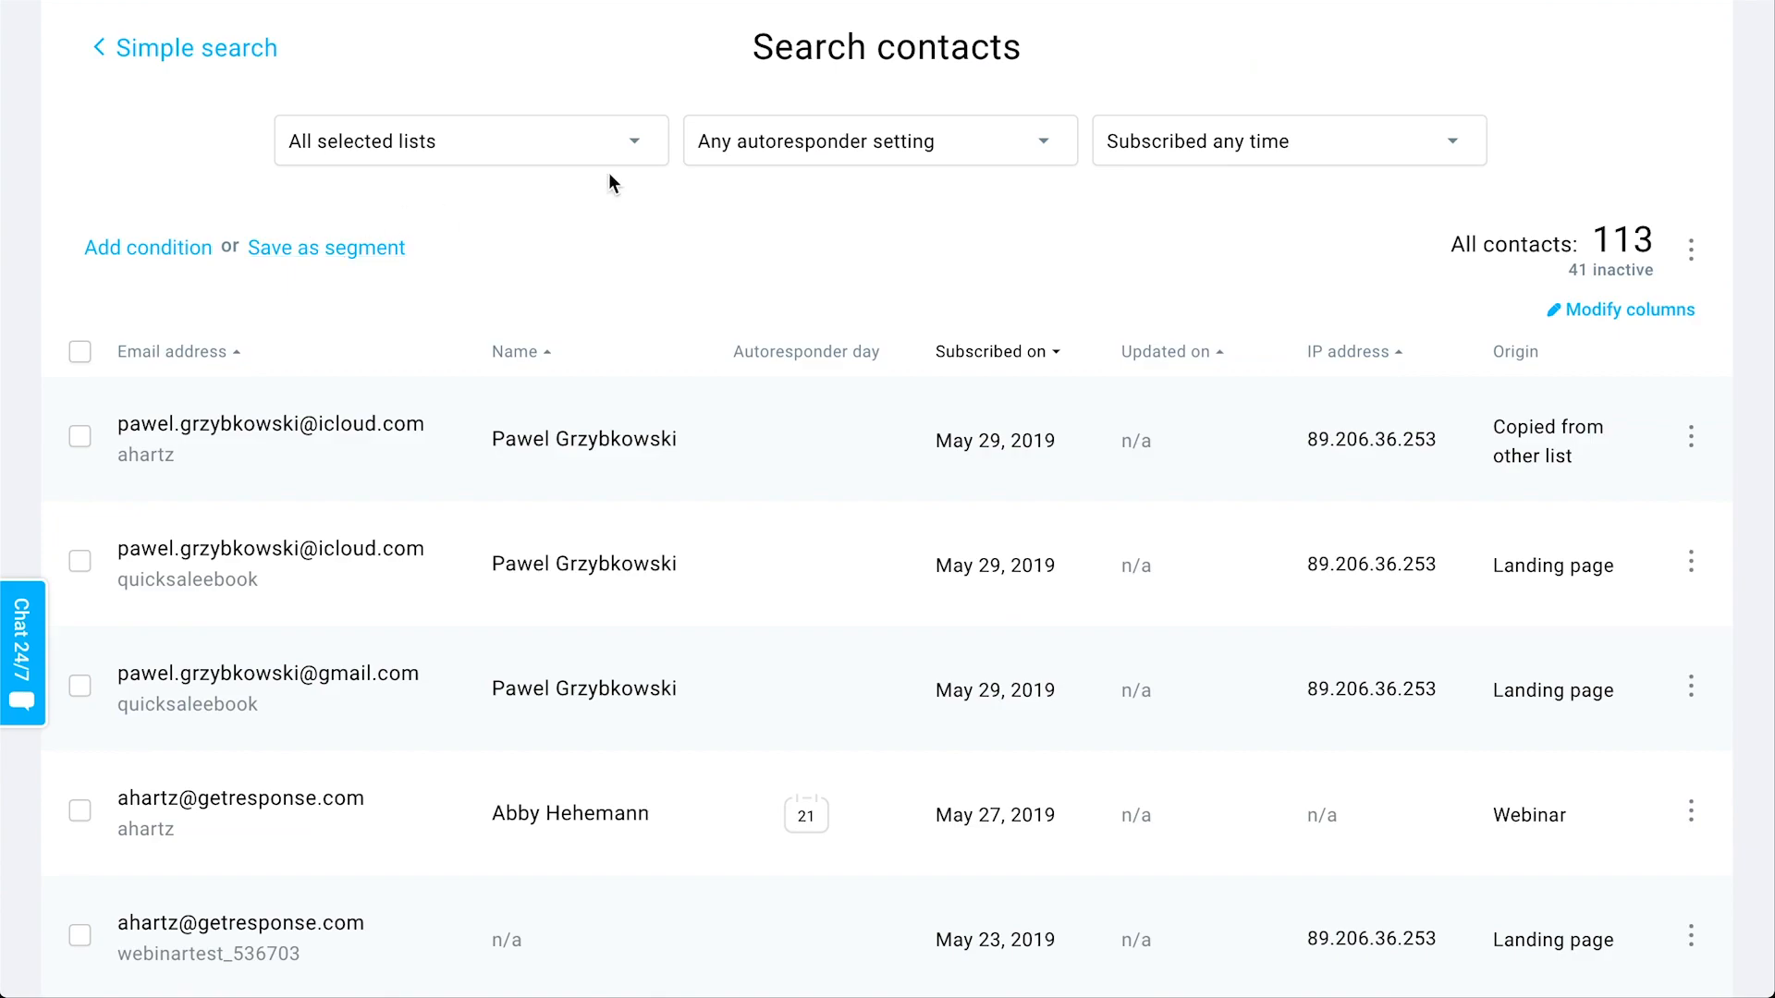
Step: View the choices of the list filter and the subscription time filter, leaving both filters unchanged
left_click(536, 145)
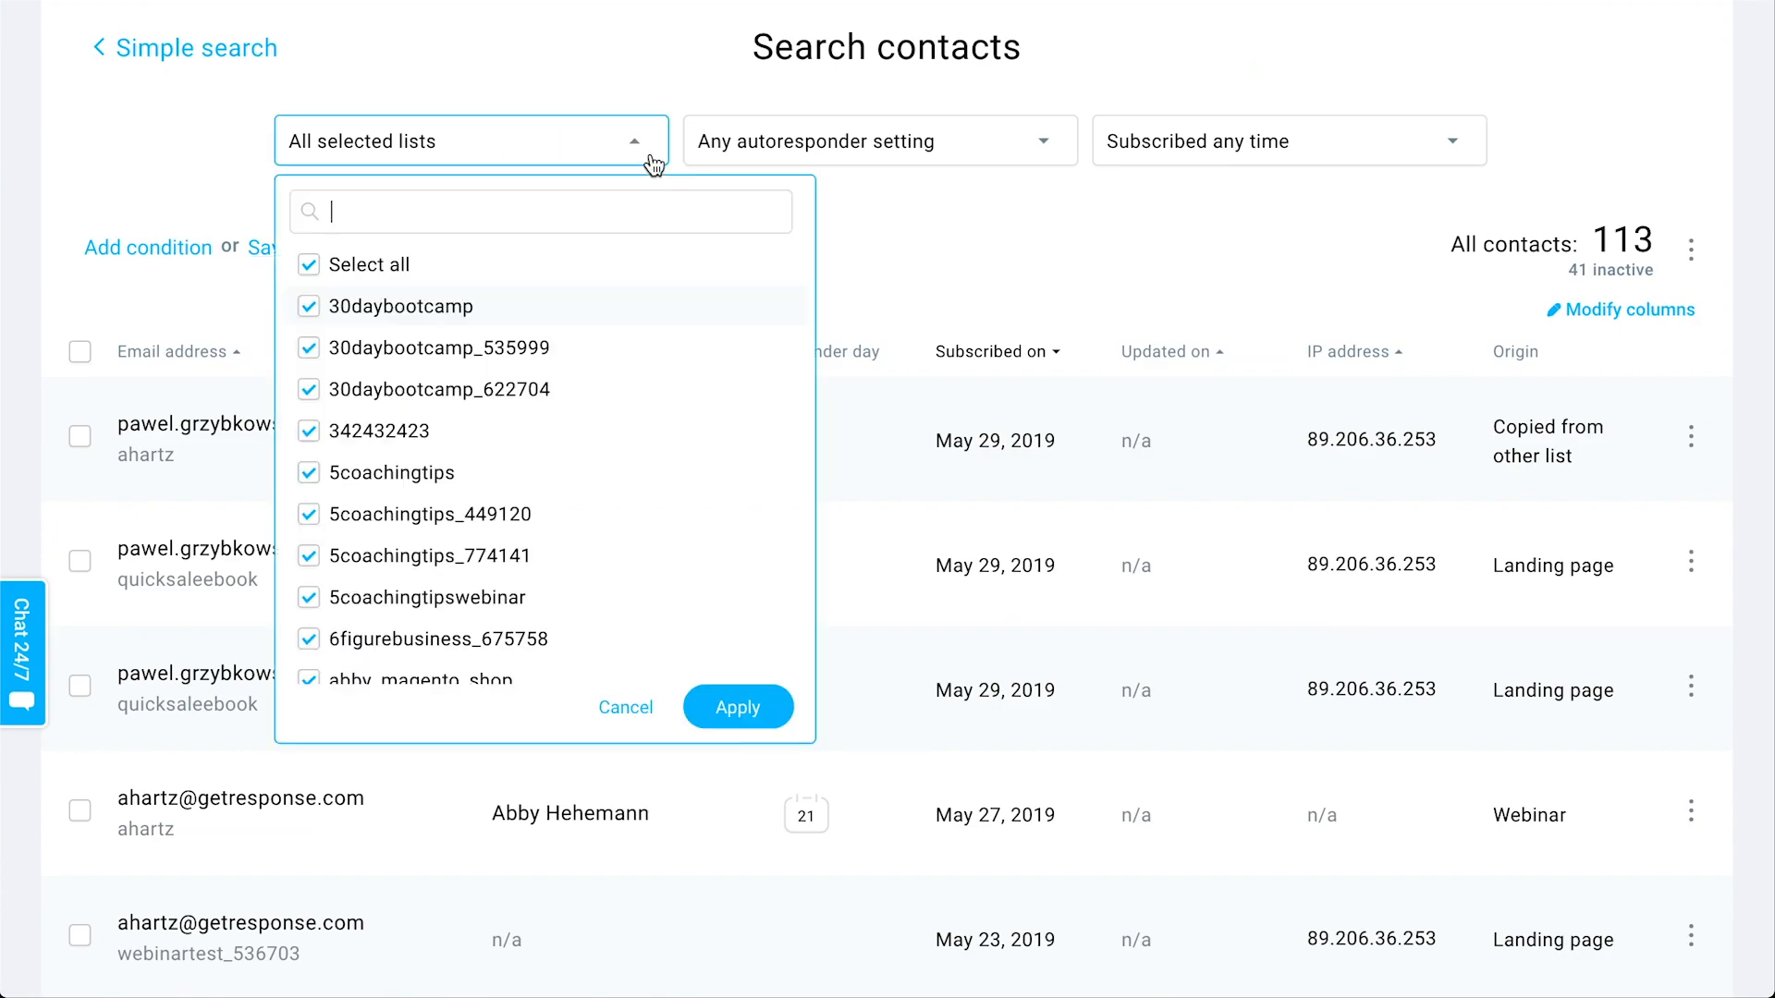
left_click(682, 78)
left_click(1214, 155)
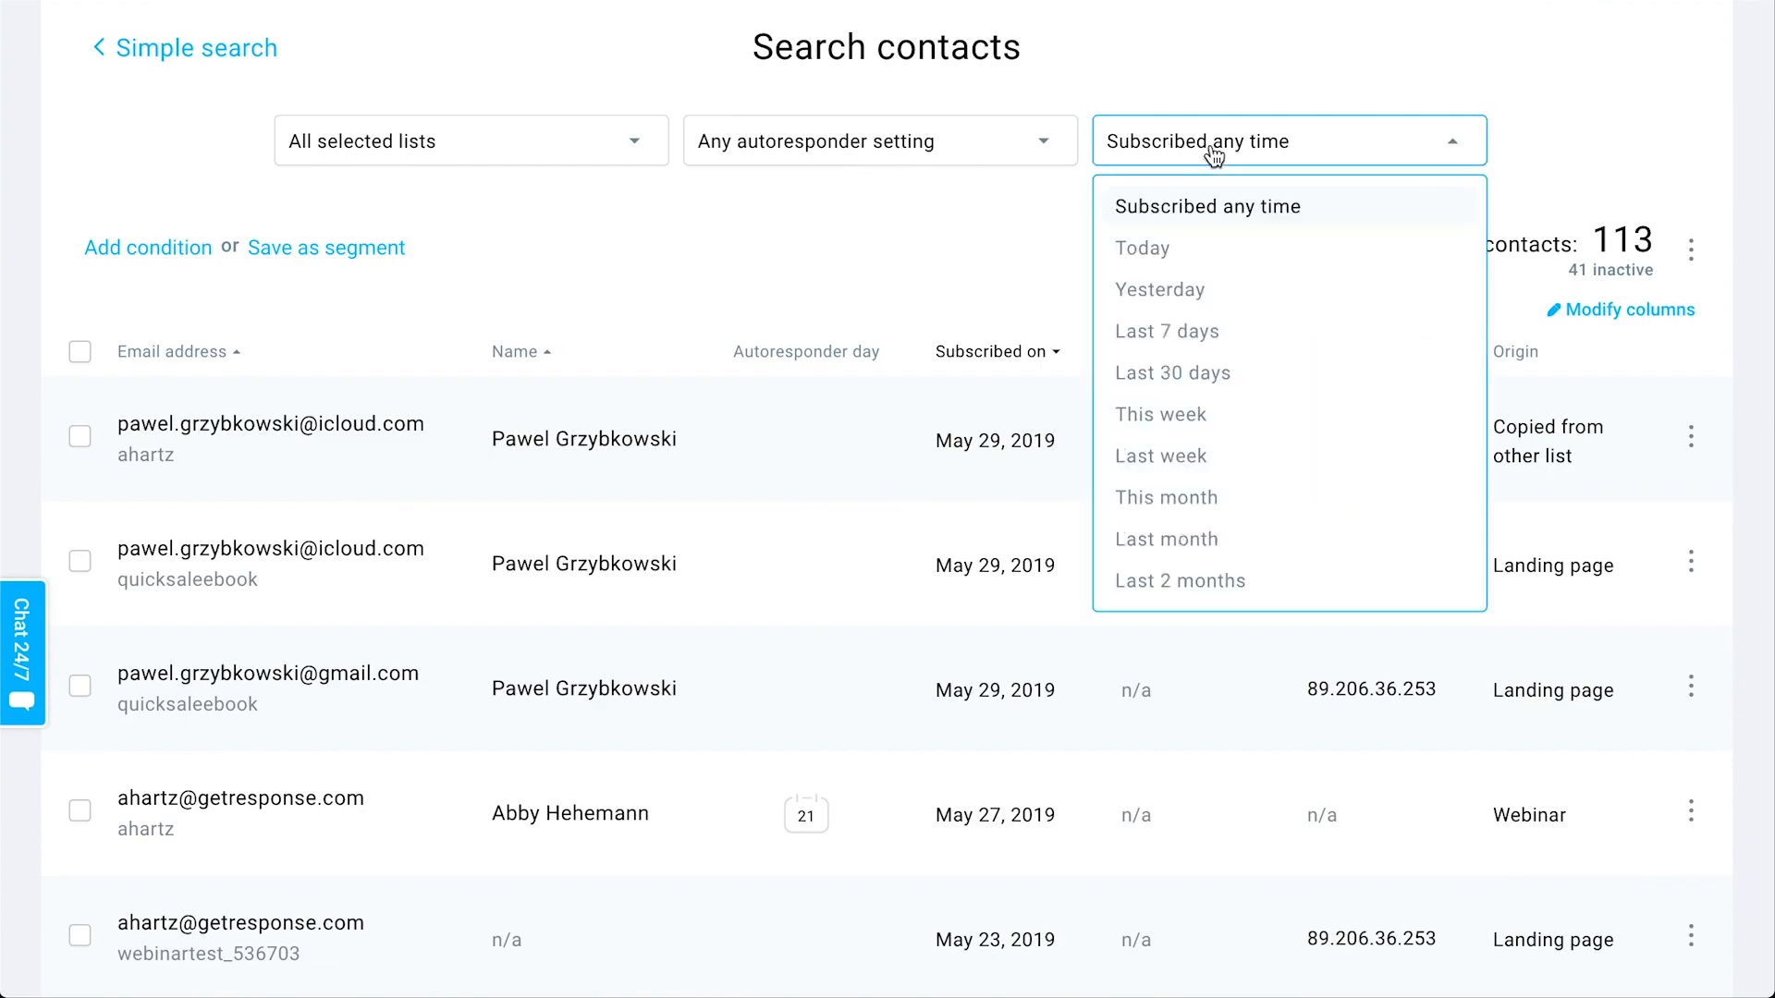
left_click(1214, 83)
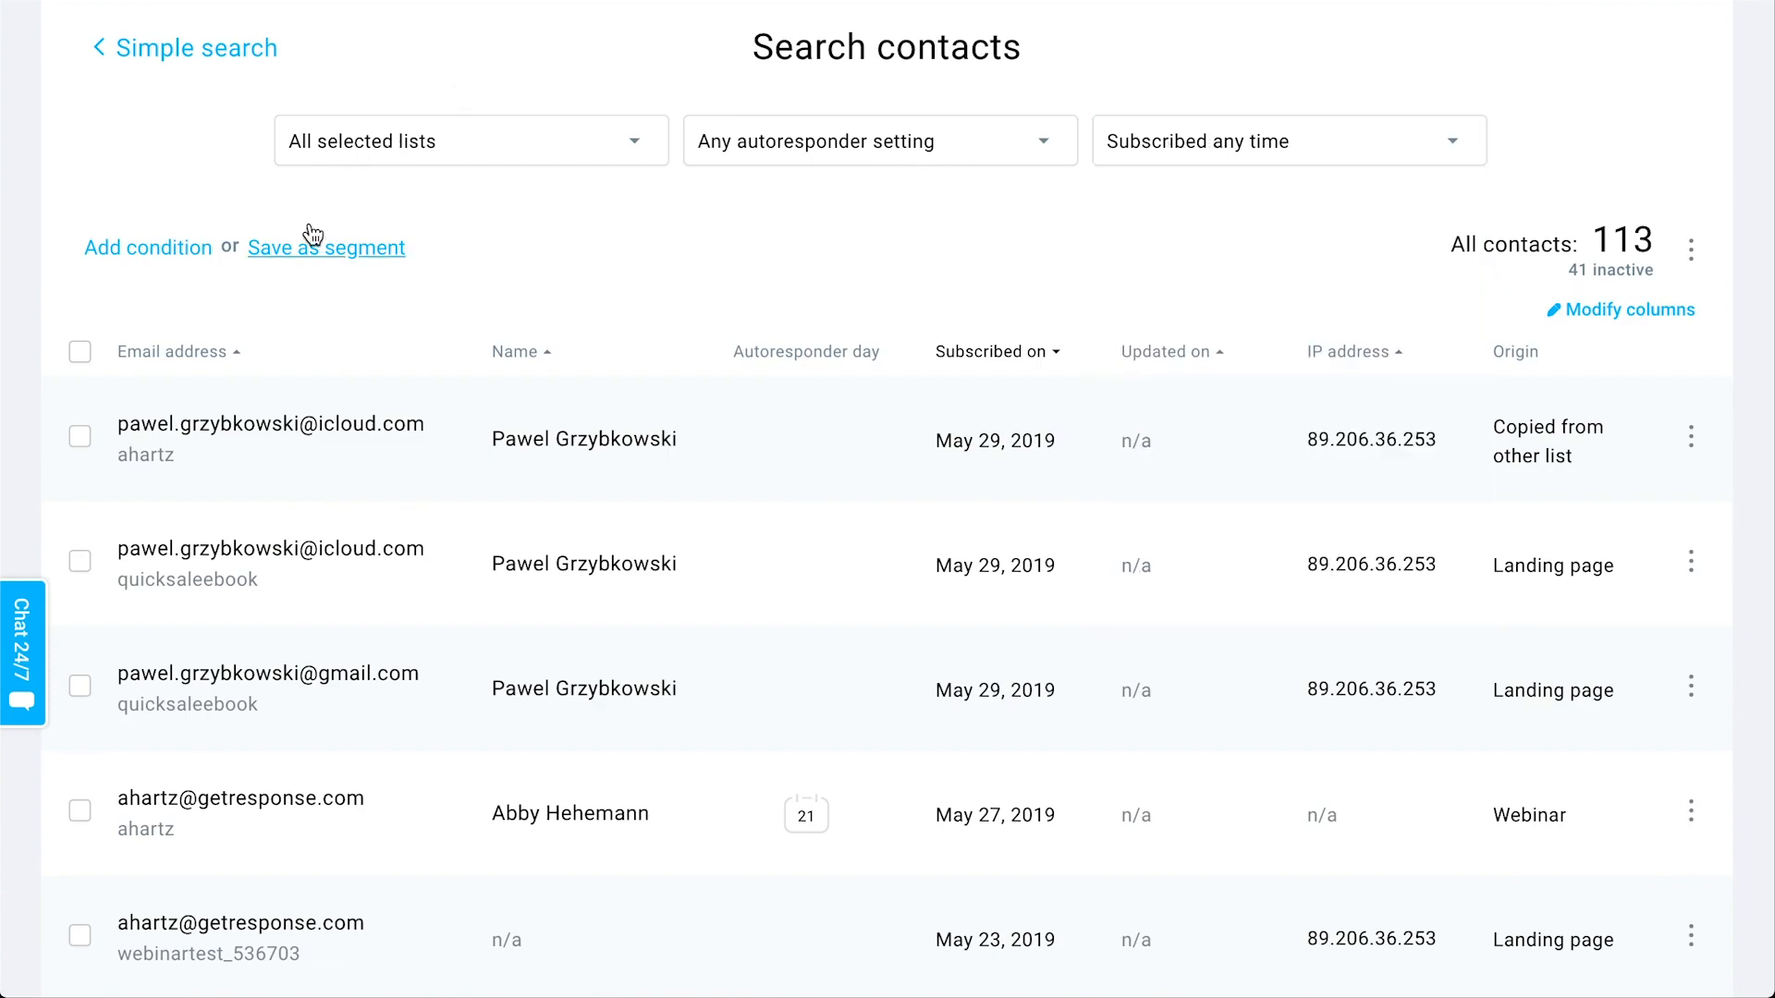
Step: Explore the search condition options under Contact details and Contact actions, and discard the draft condition
left_click(146, 252)
left_click(236, 335)
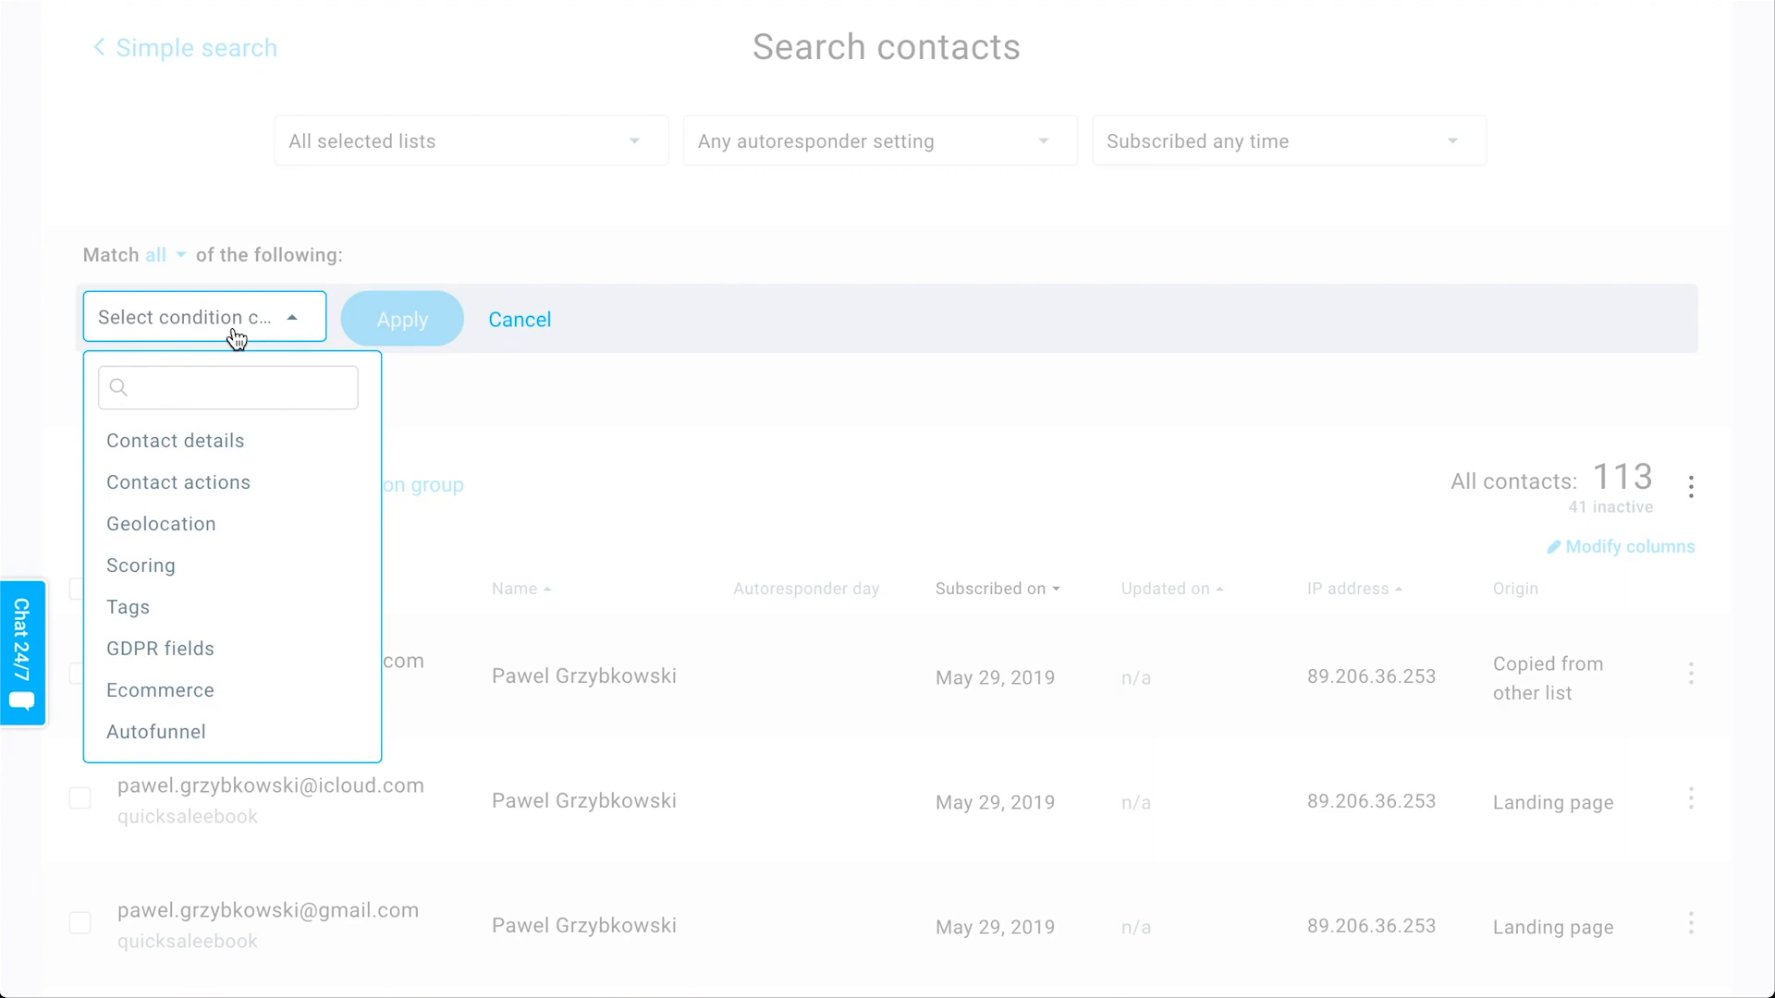
left_click(226, 440)
left_click(428, 327)
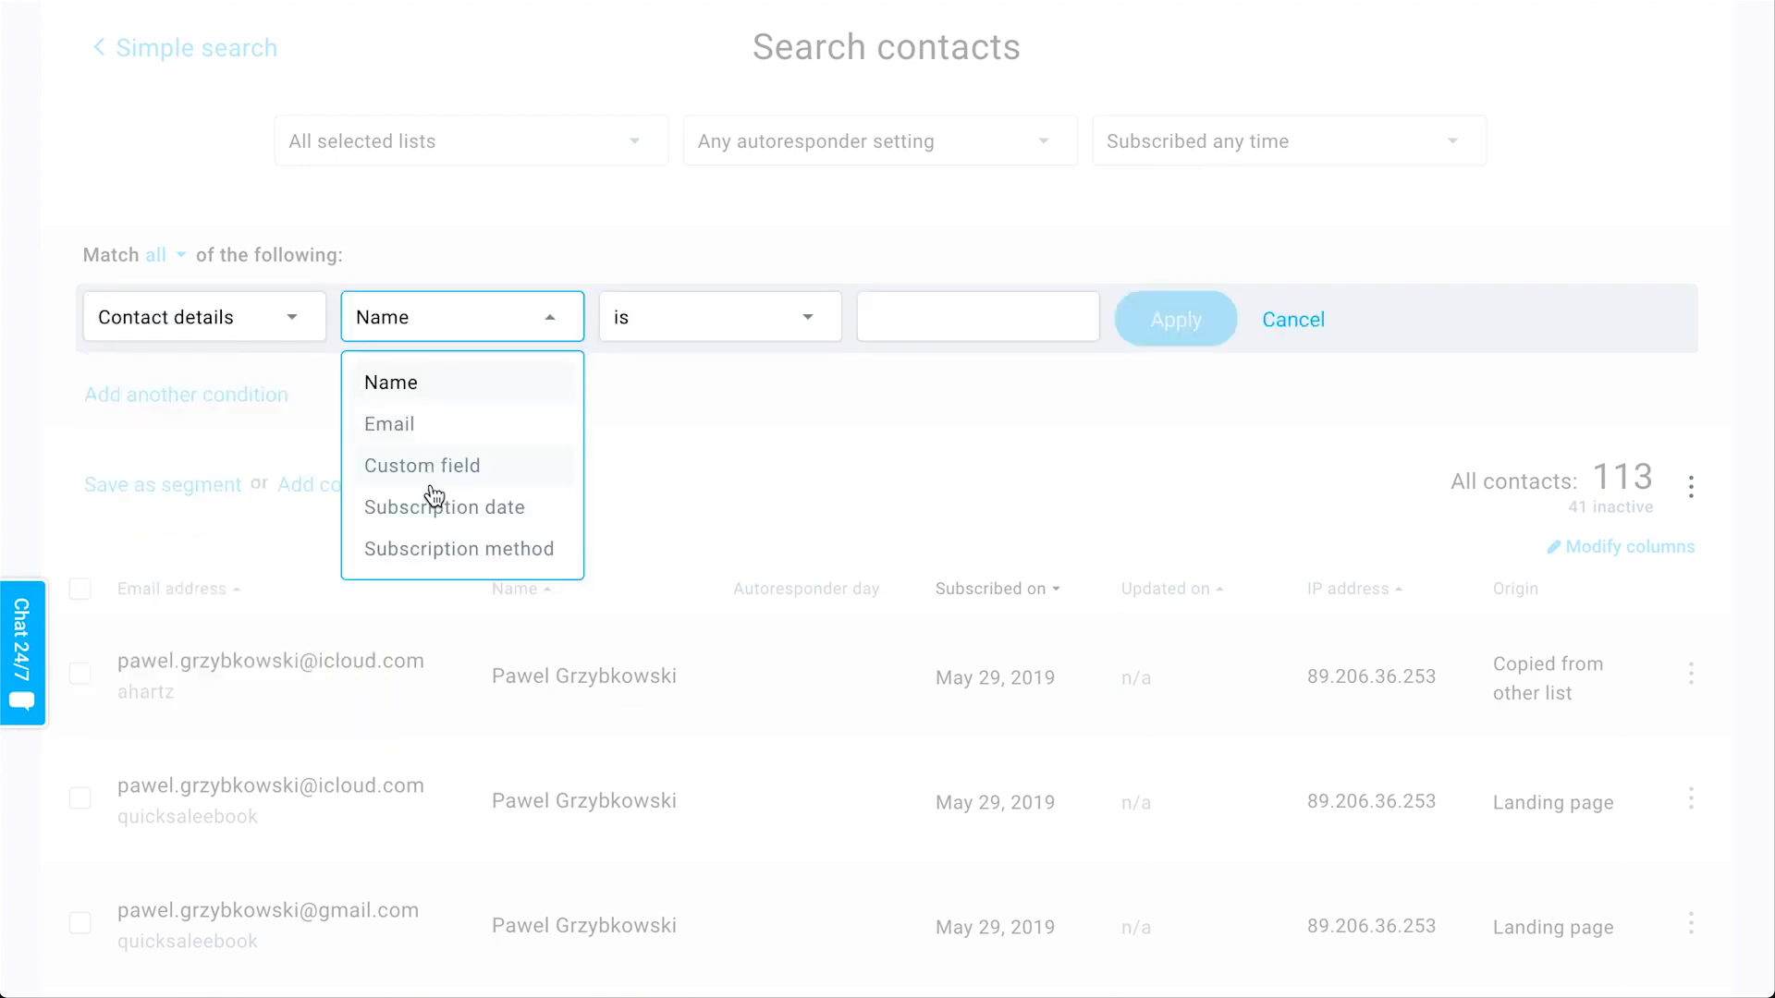
left_click(246, 316)
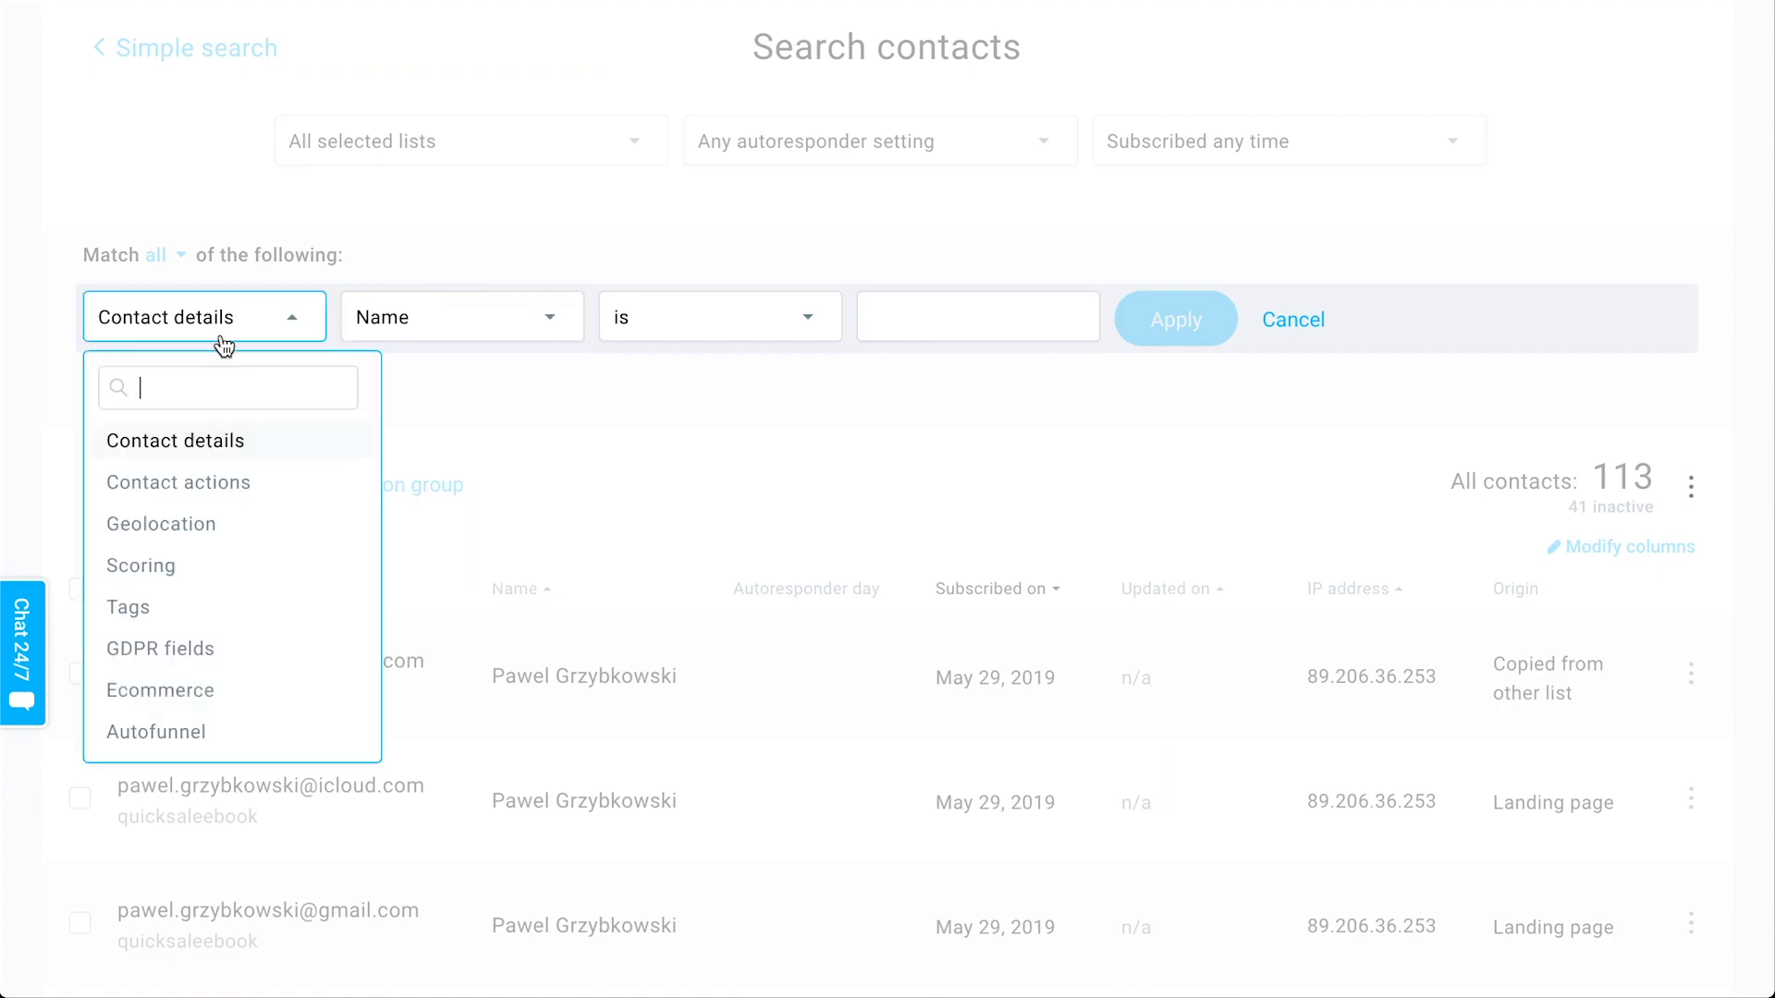
left_click(188, 479)
left_click(452, 329)
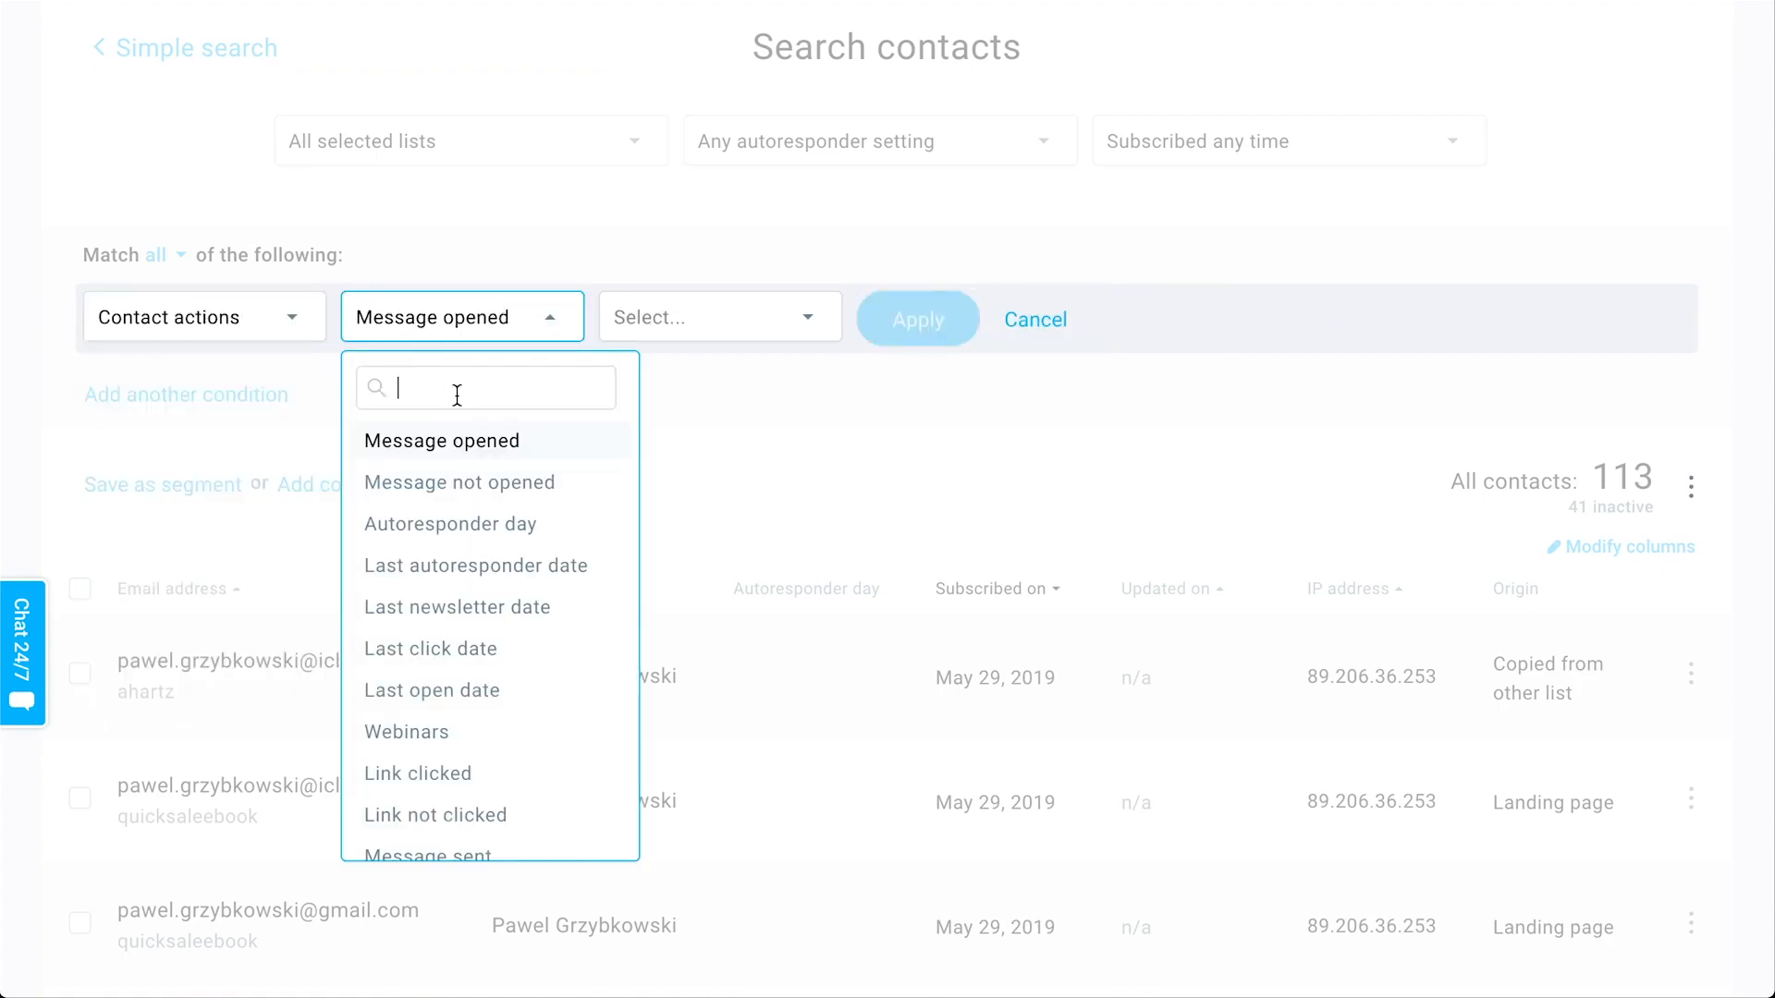
left_click(442, 242)
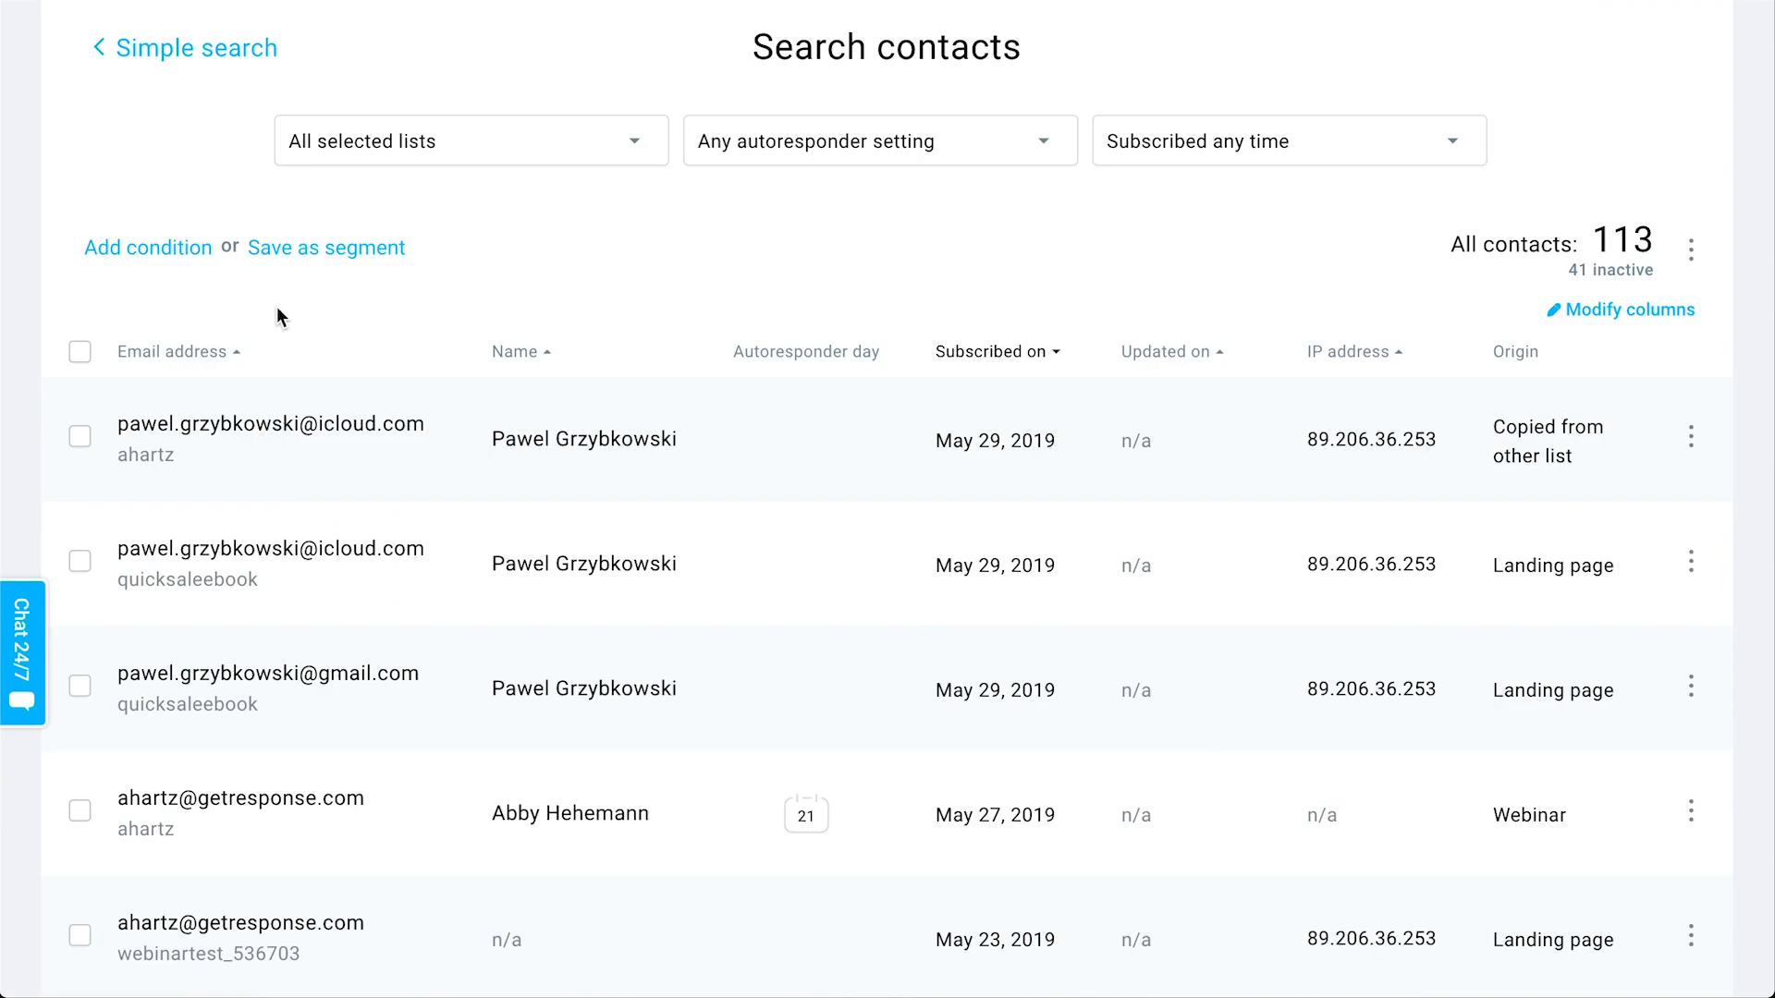
left_click(183, 265)
left_click(200, 335)
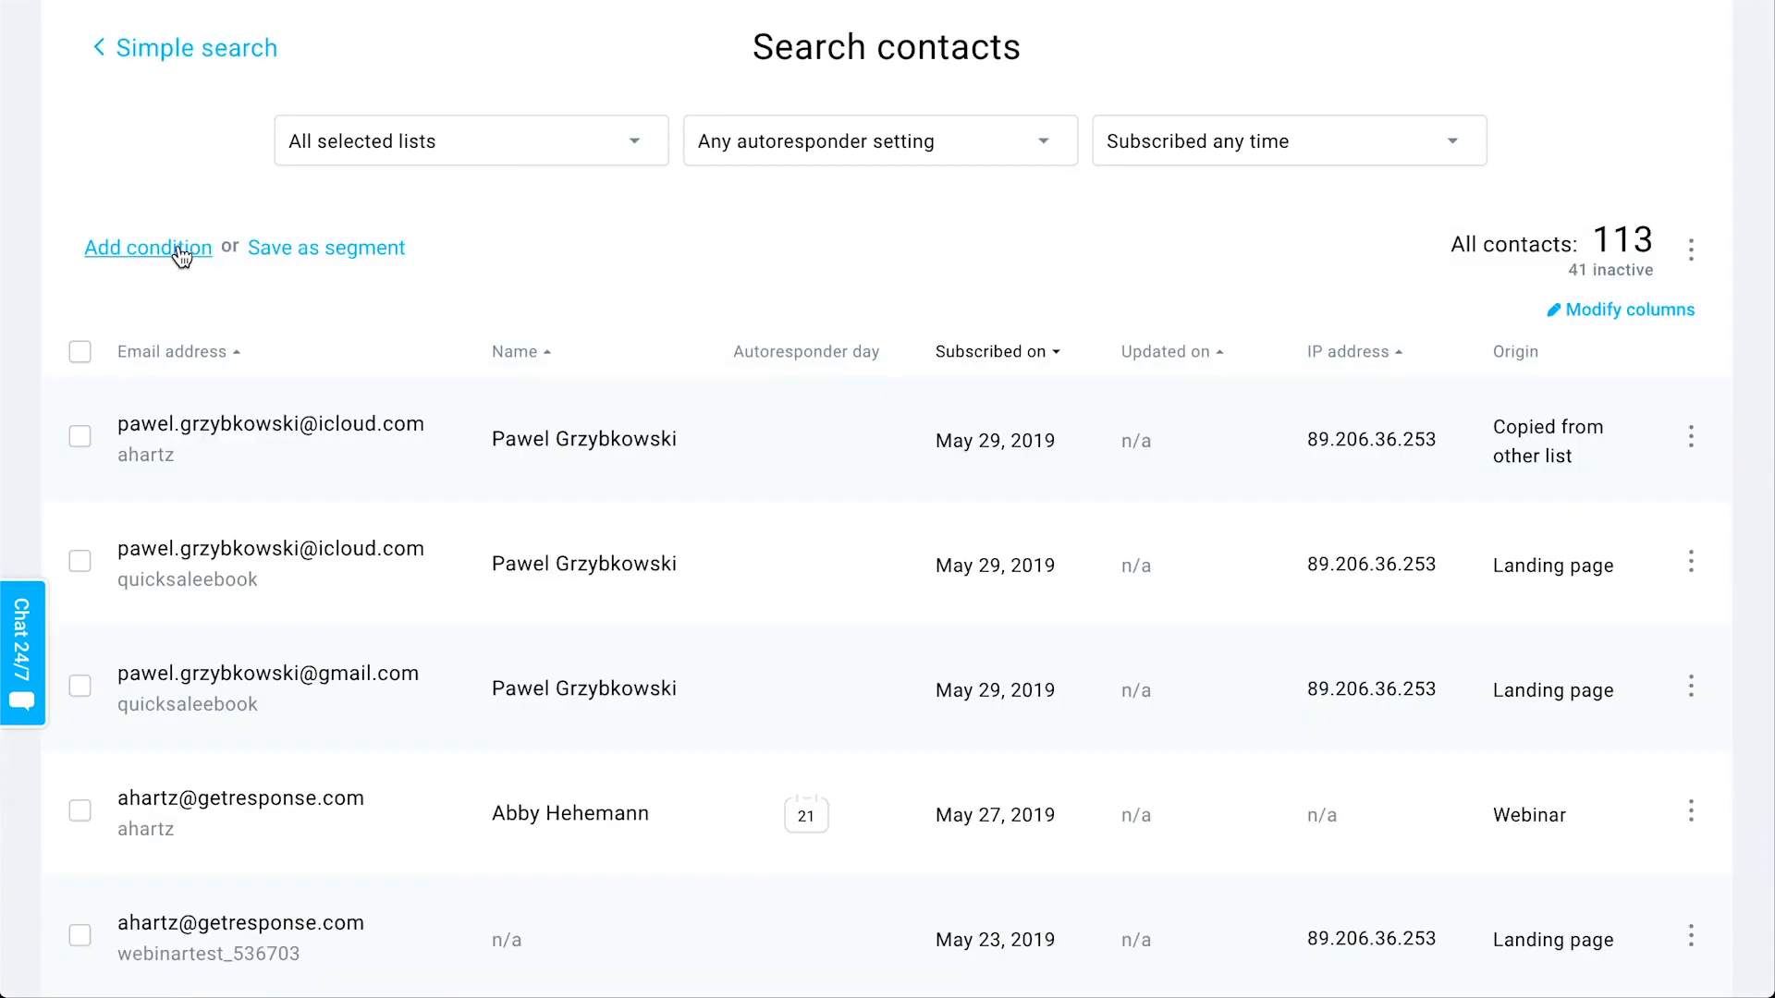
Step: Add and apply a Contact details search condition requiring that the custom field age is assigned
left_click(186, 247)
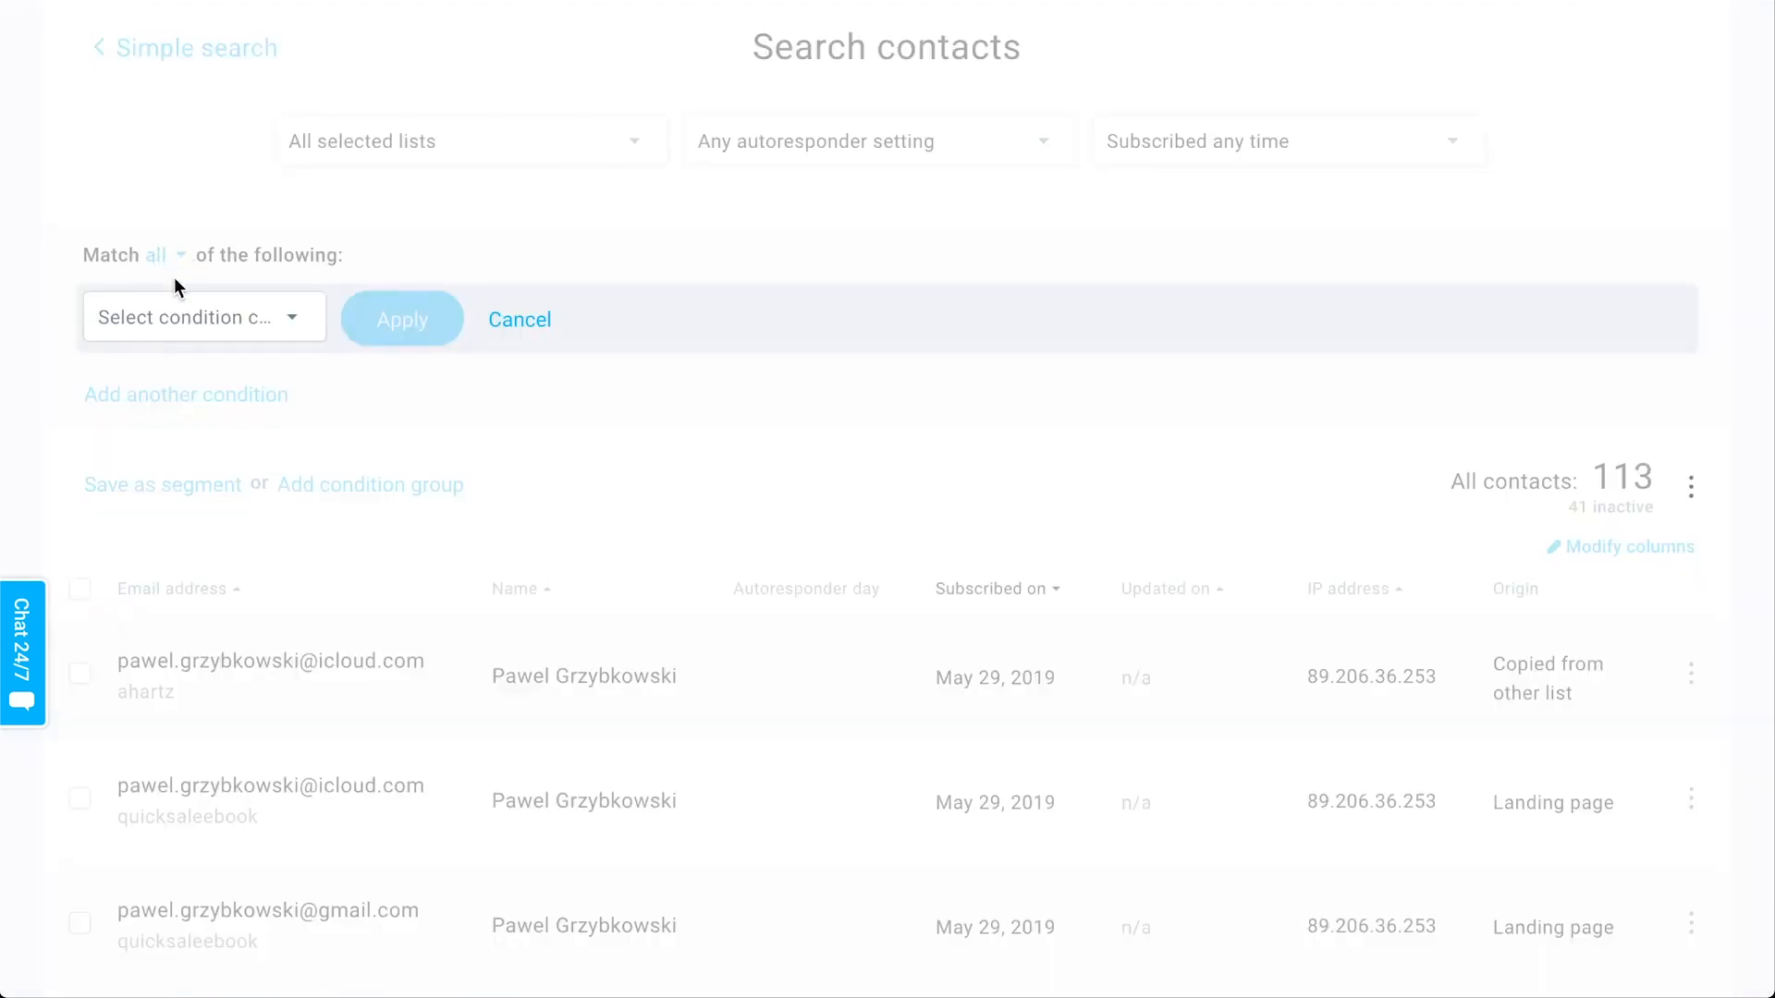
left_click(185, 322)
left_click(189, 443)
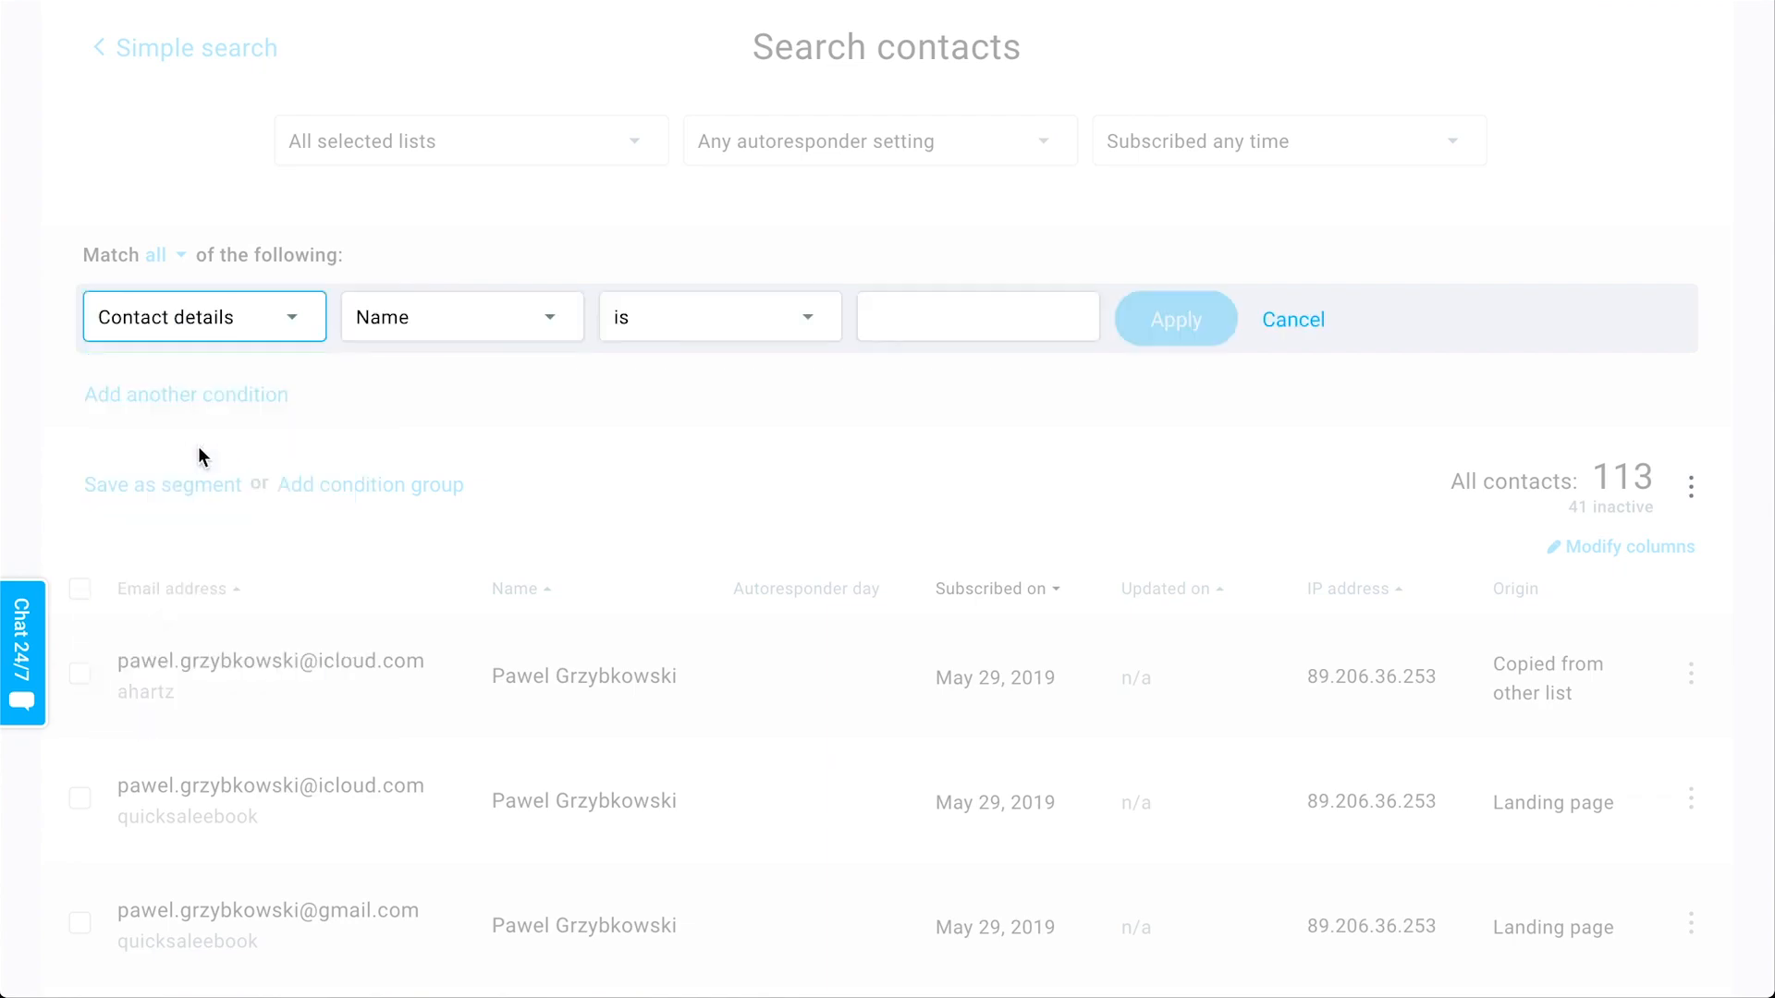
left_click(497, 332)
left_click(423, 462)
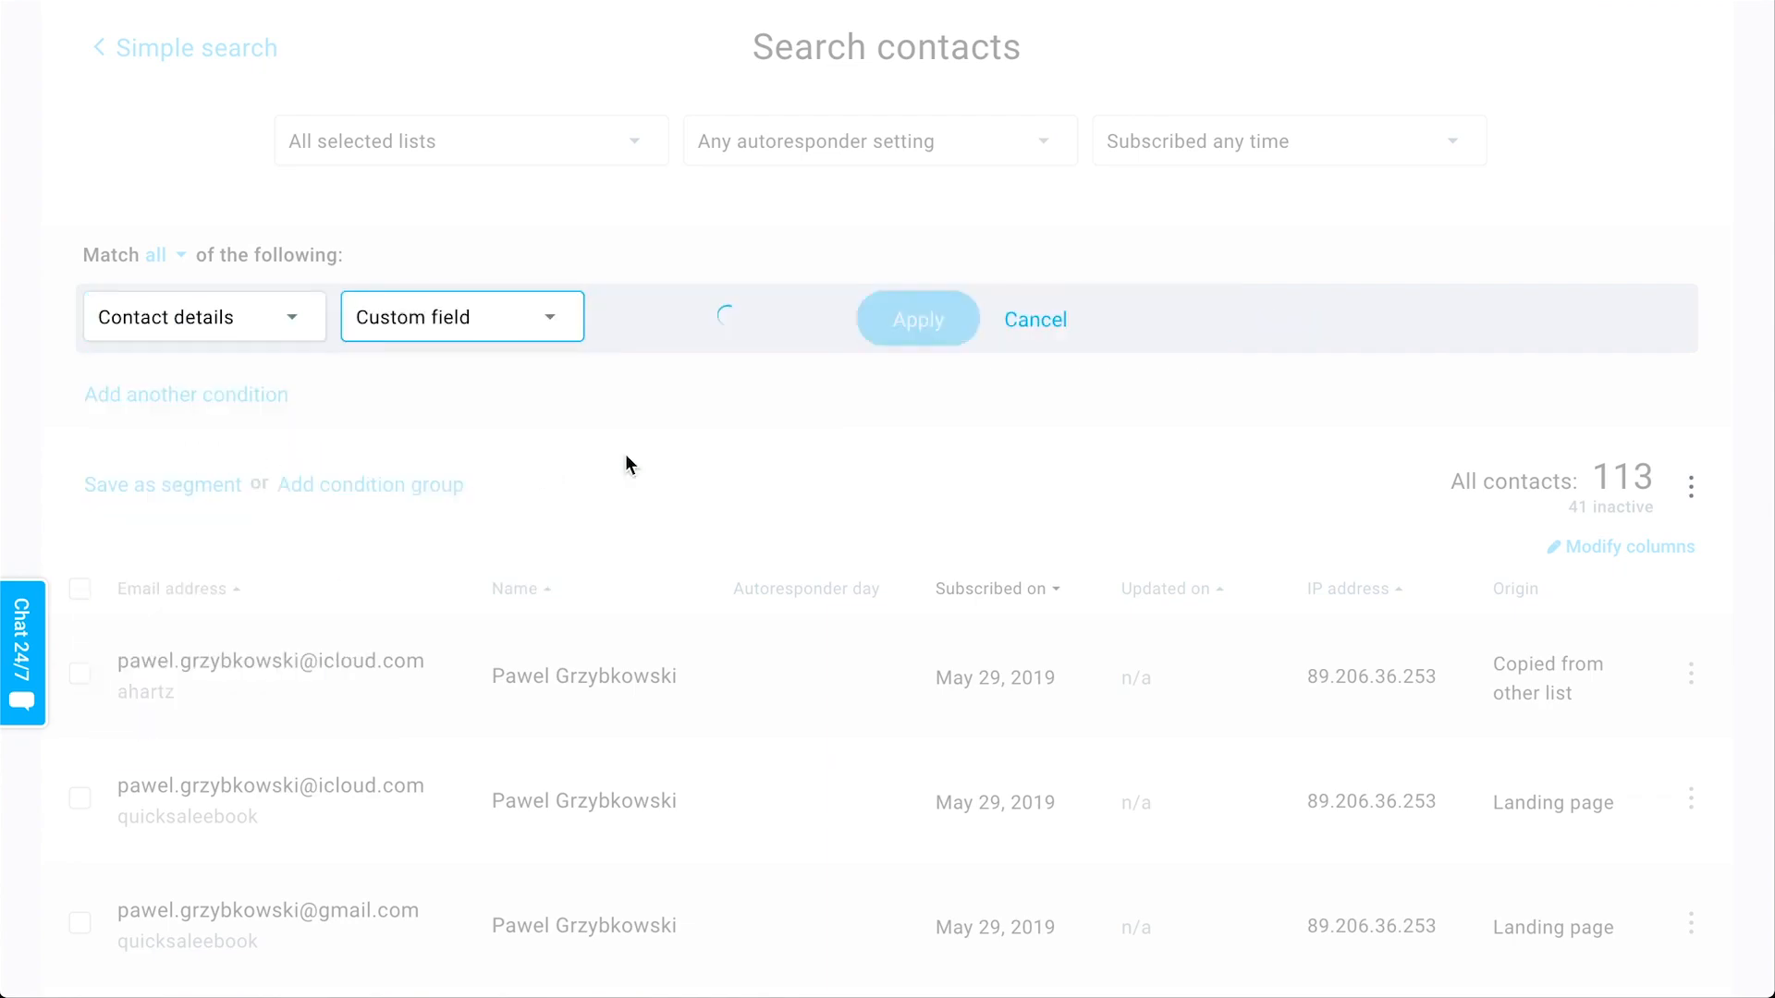
left_click(702, 331)
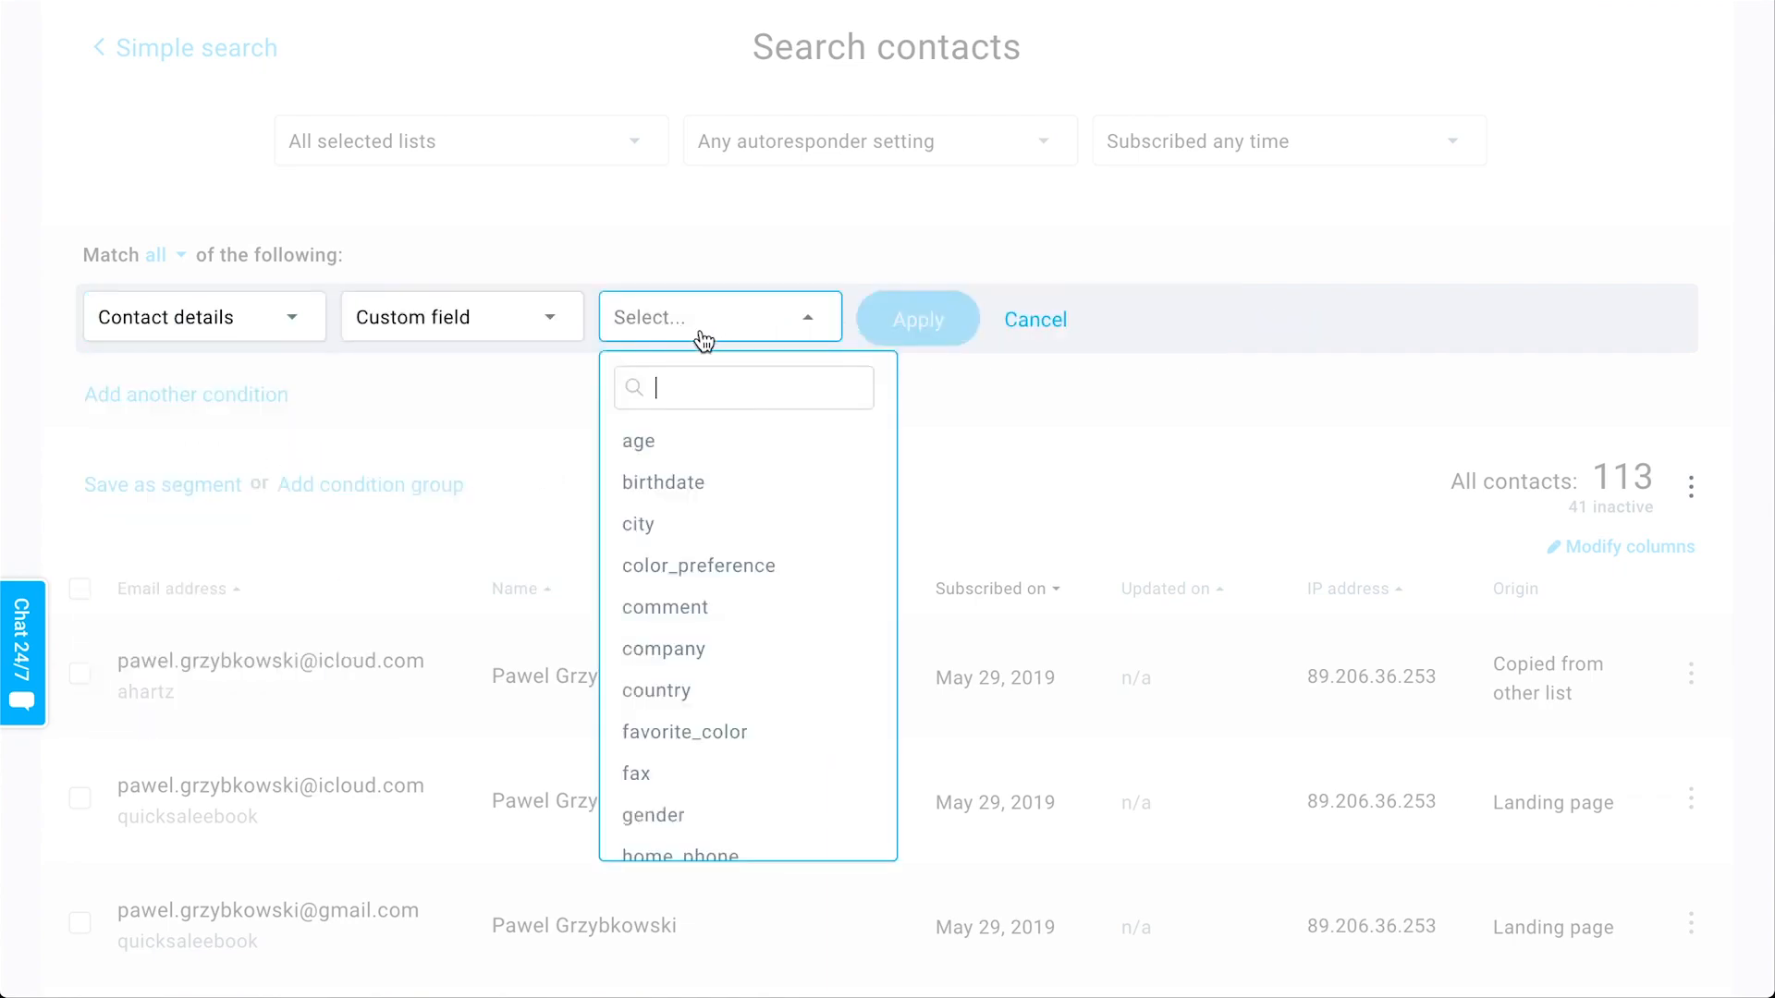
left_click(674, 444)
left_click(979, 317)
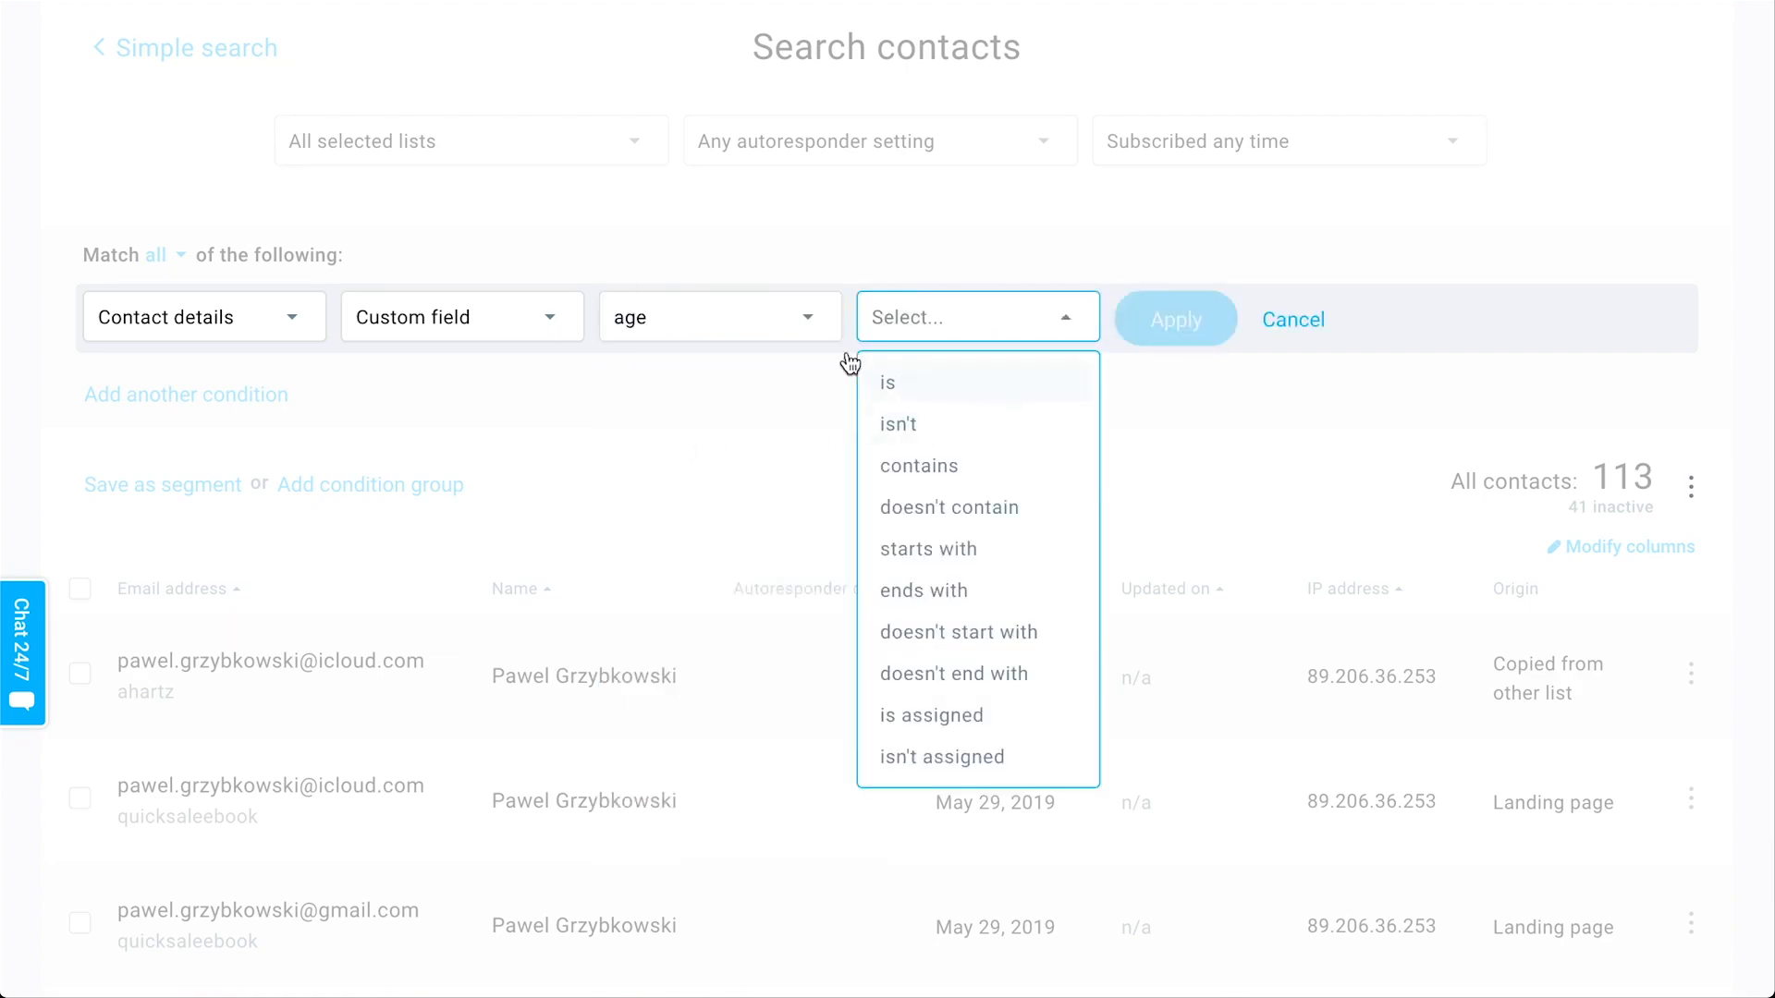
scroll(916, 416, "down", 1)
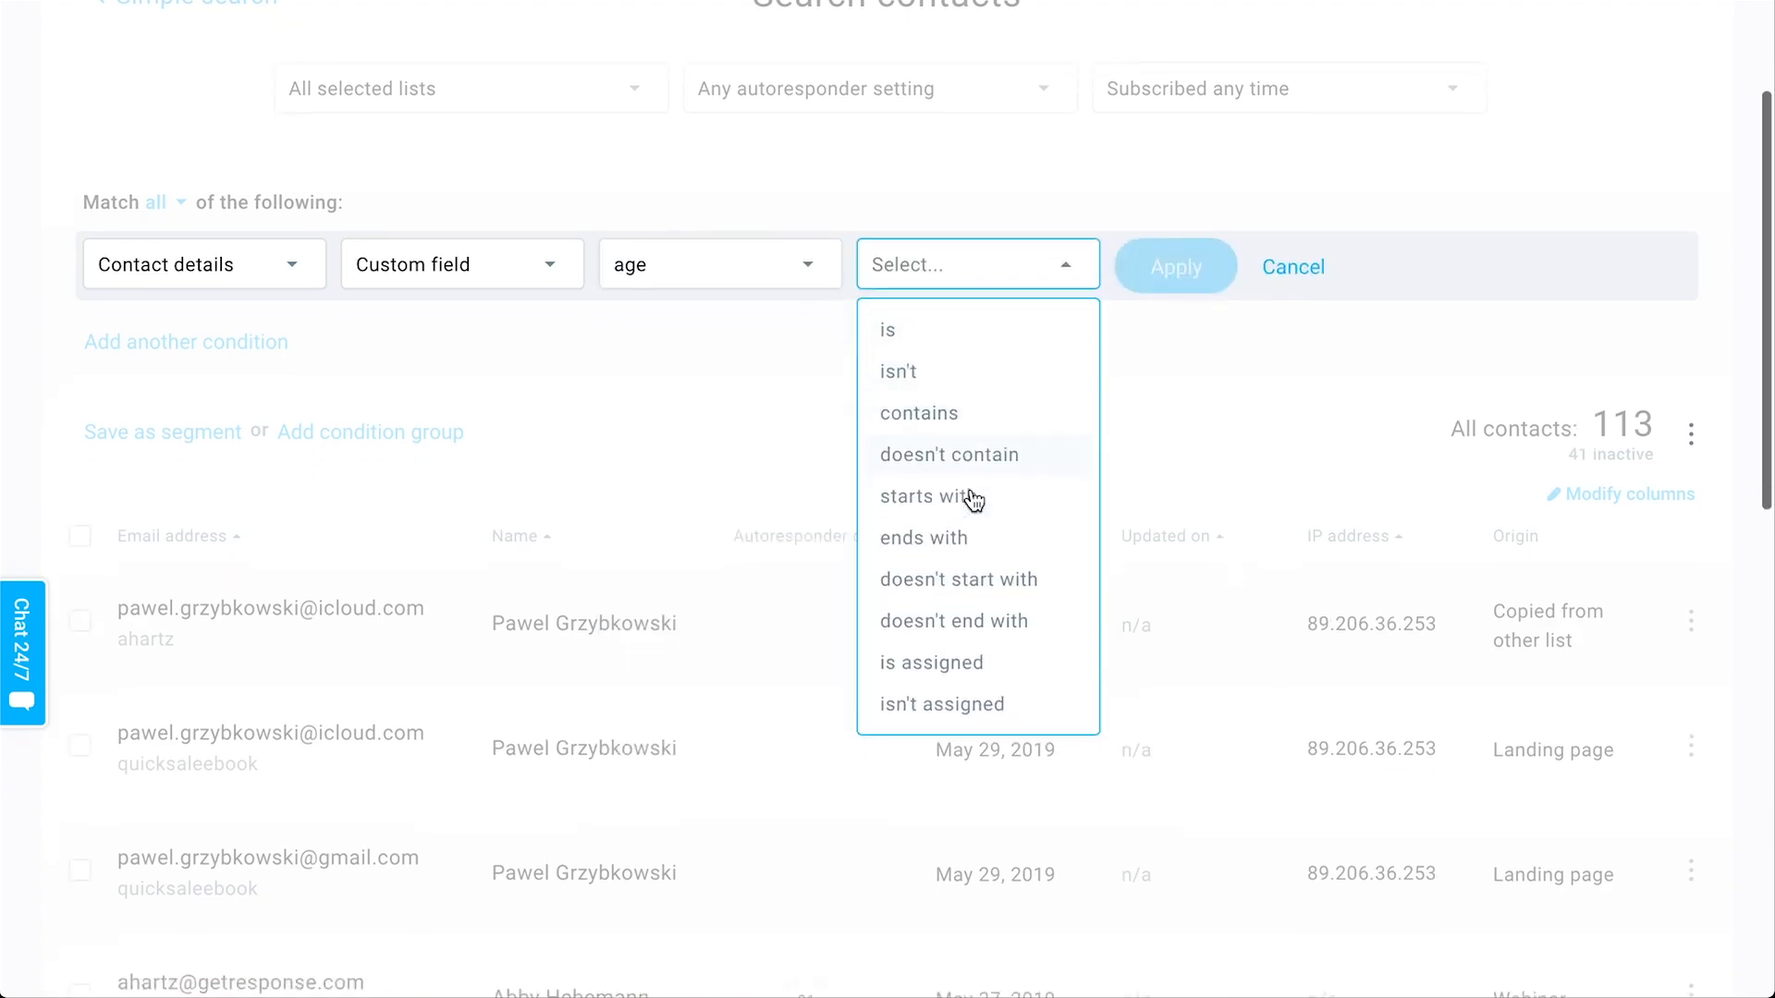
left_click(934, 625)
left_click(1179, 227)
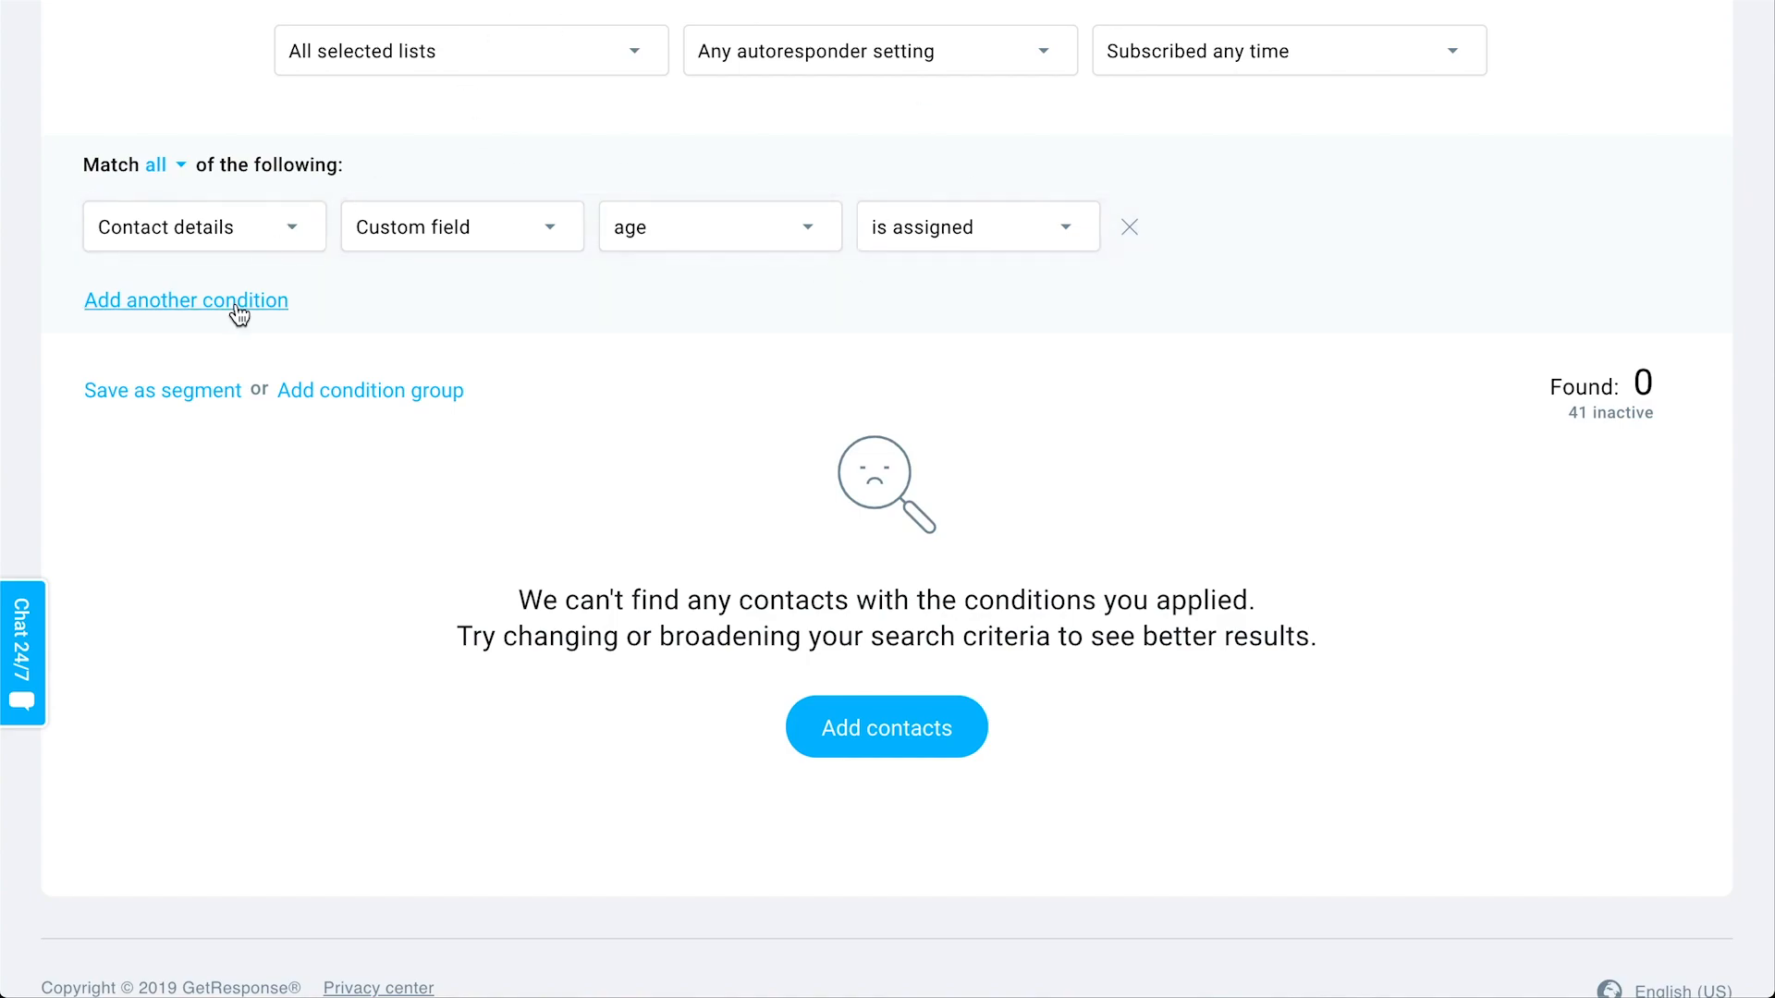
Step: Add and apply a second search condition for Geolocation where Country is United States
left_click(143, 302)
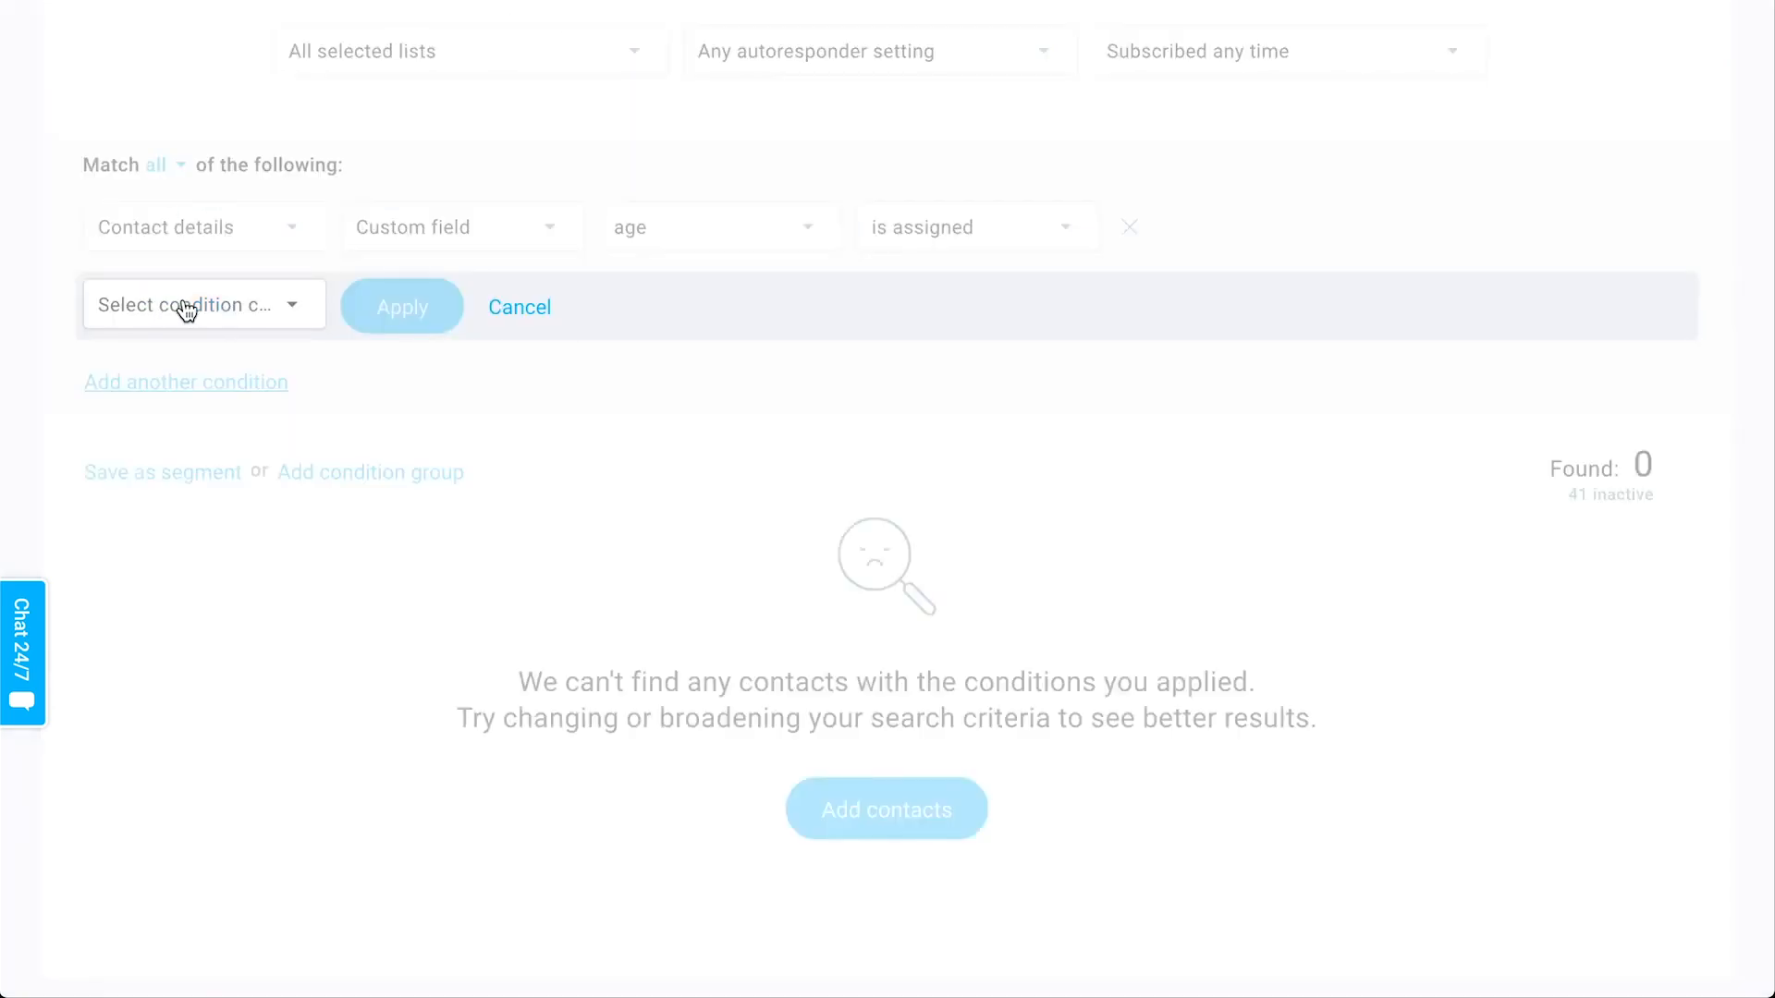
left_click(185, 305)
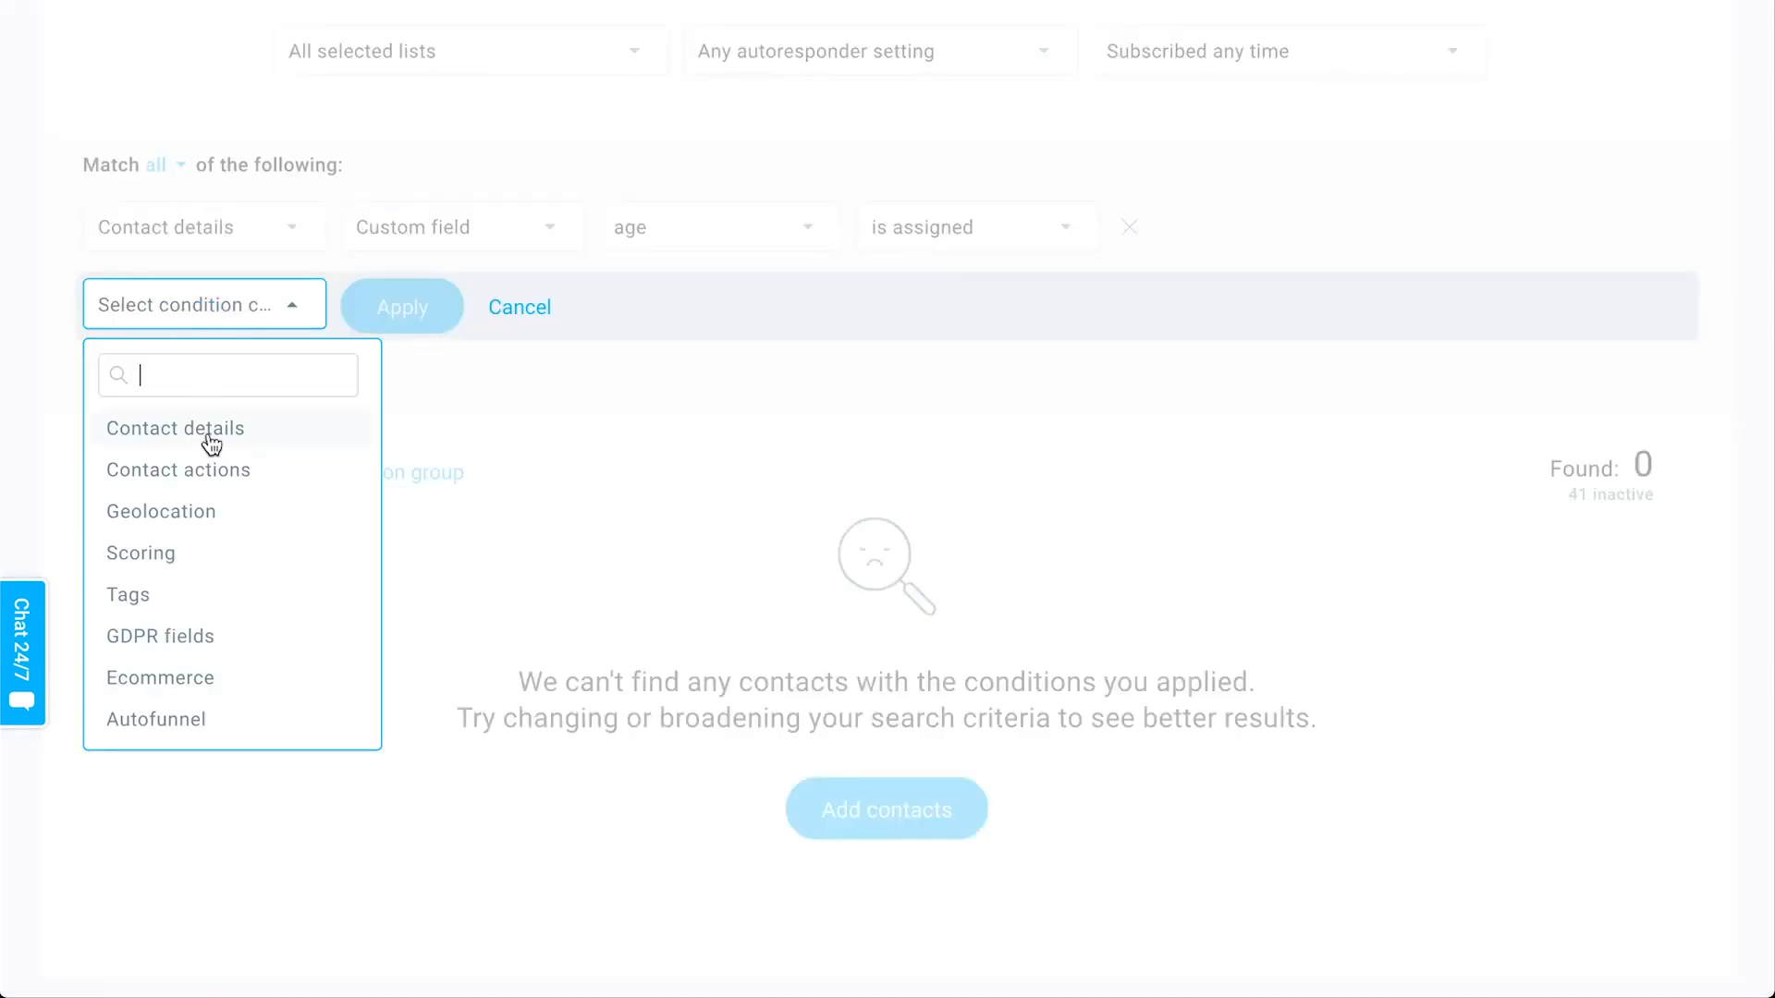
left_click(151, 433)
left_click(447, 315)
left_click(246, 325)
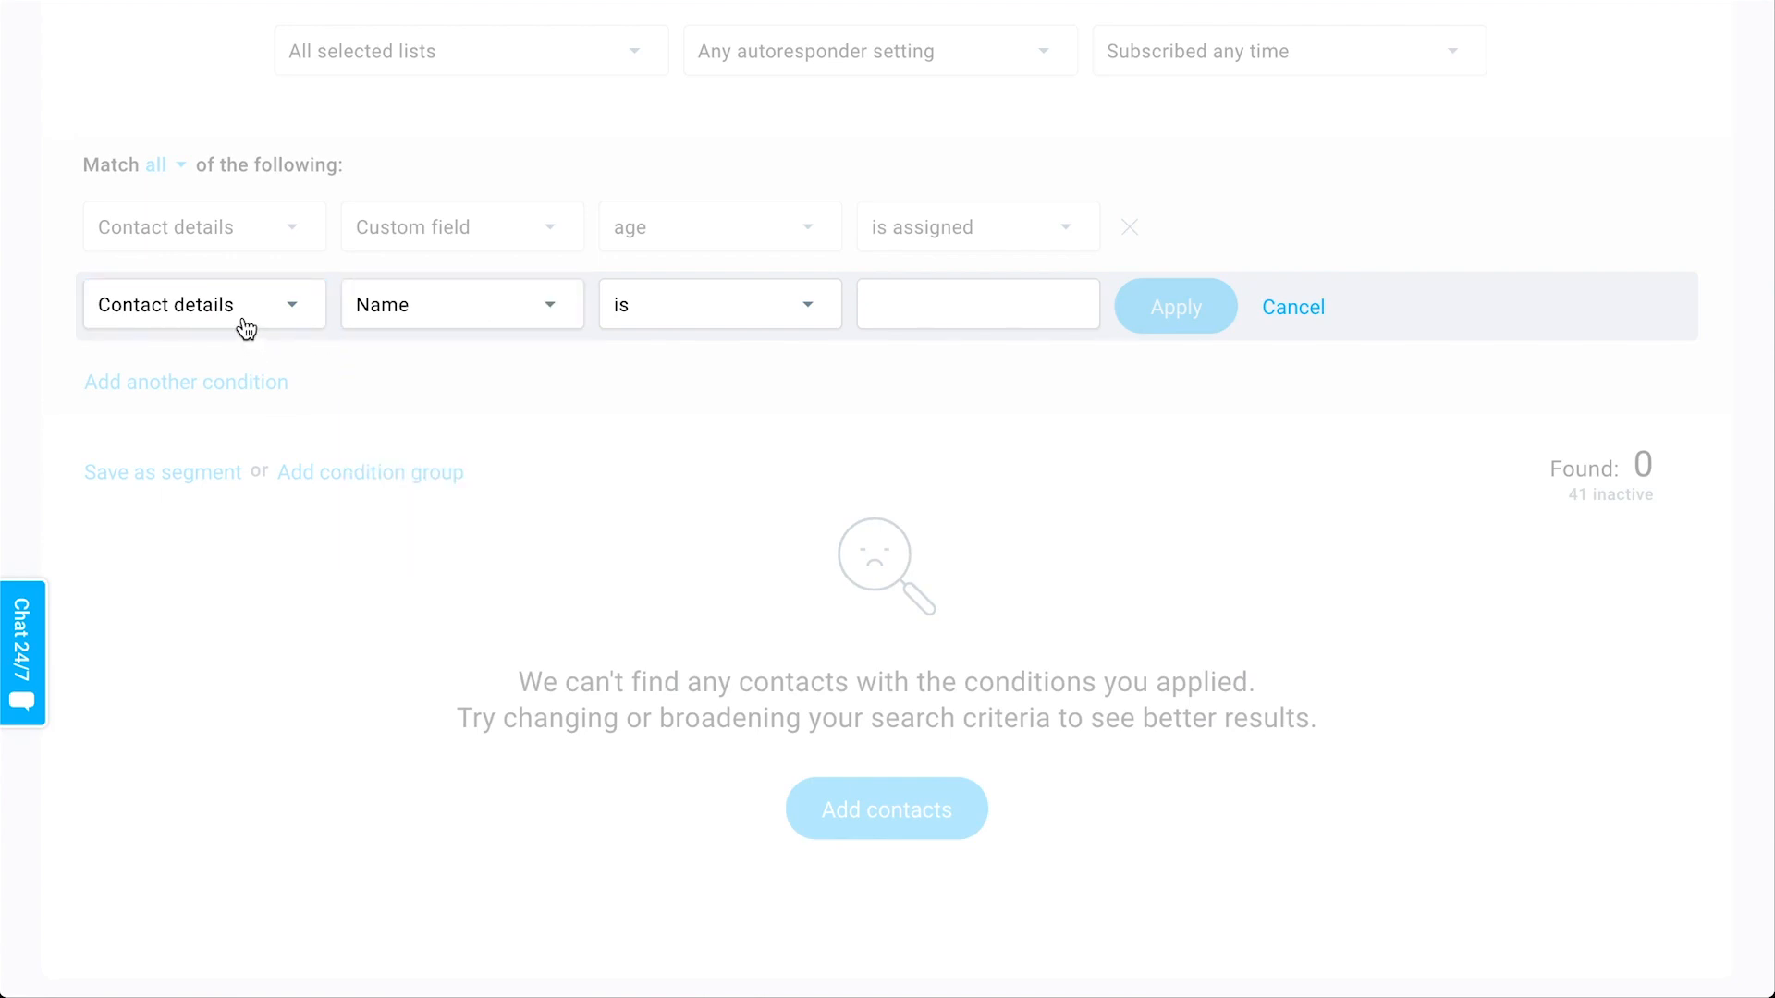
left_click(242, 319)
left_click(189, 514)
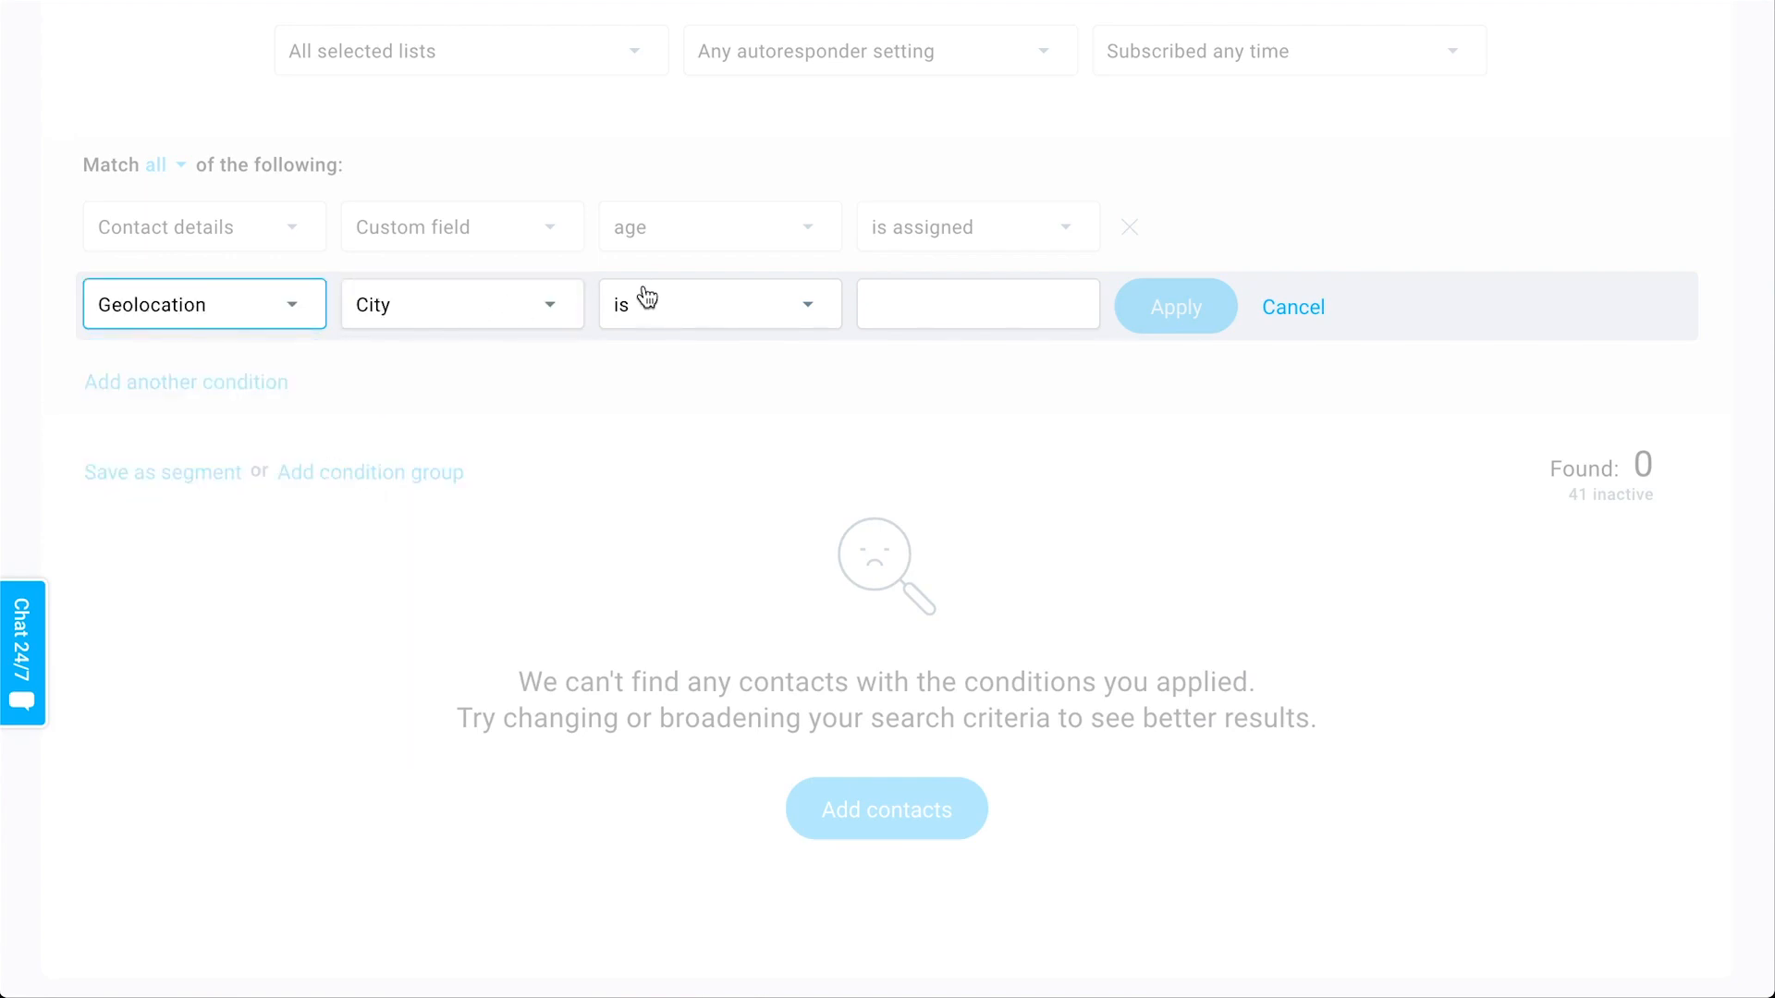
left_click(482, 307)
left_click(439, 373)
left_click(986, 294)
type("United States")
left_click(1200, 326)
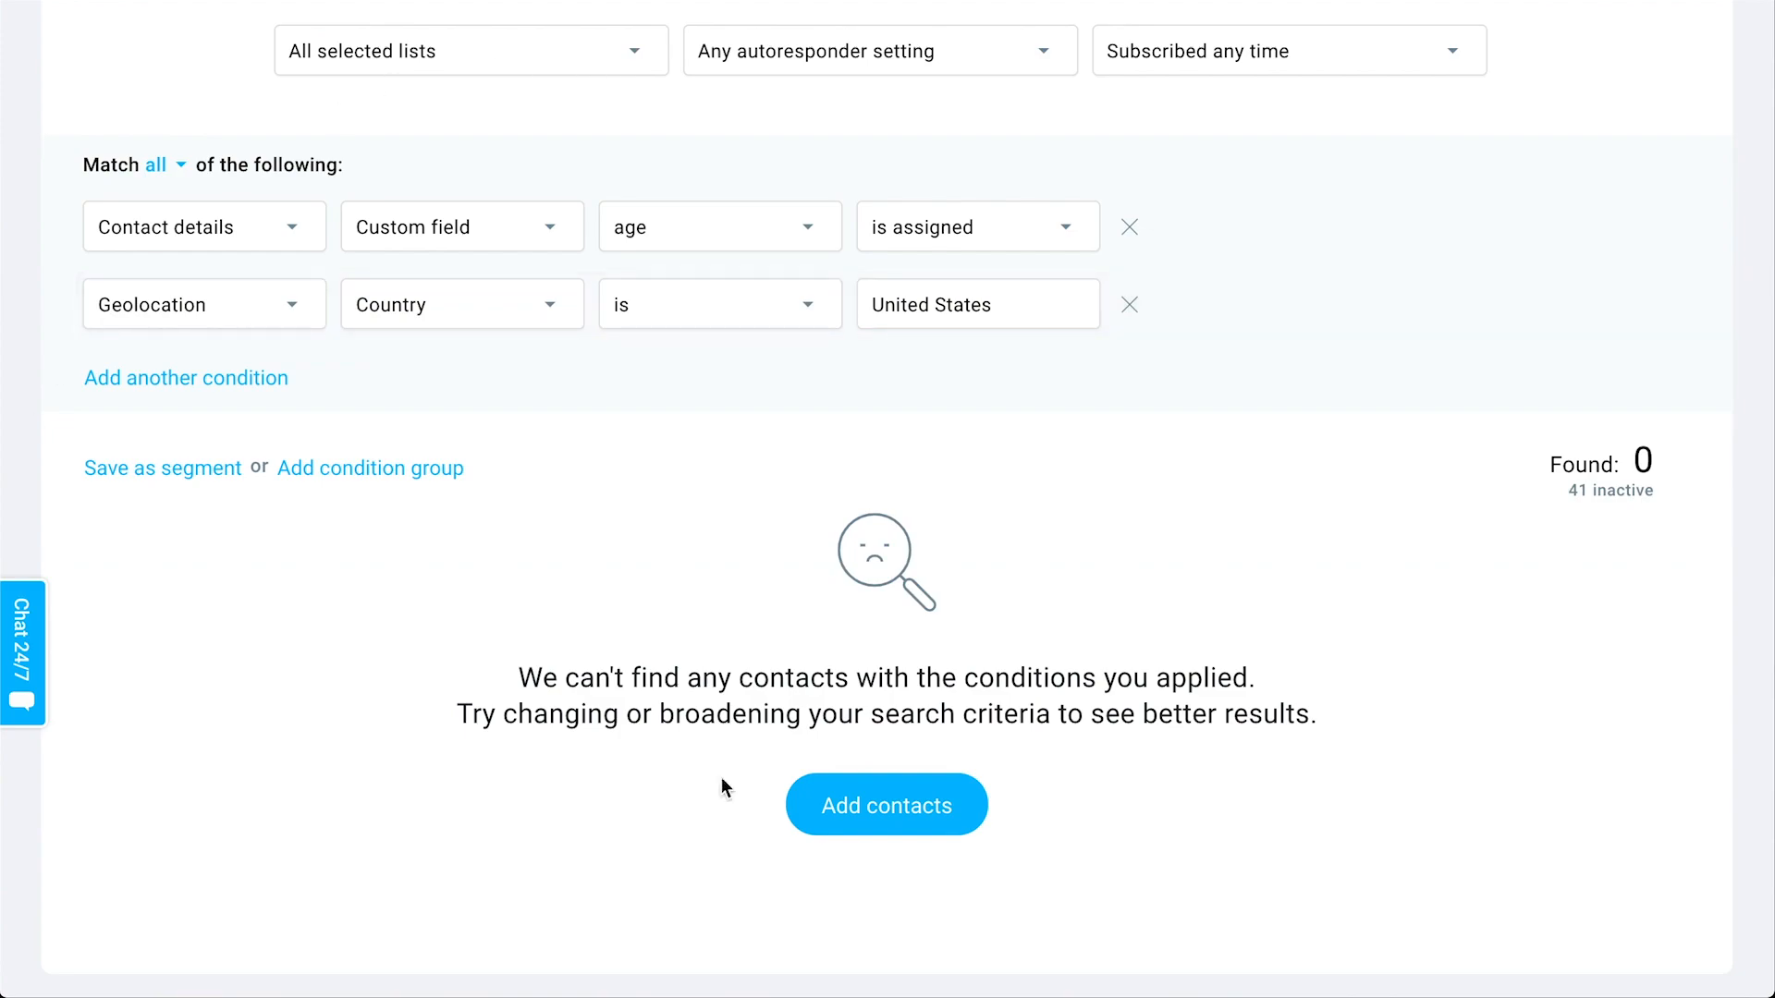
Step: Save the two search conditions as a segment named "Age united states"
scroll(1089, 504, "up", 1)
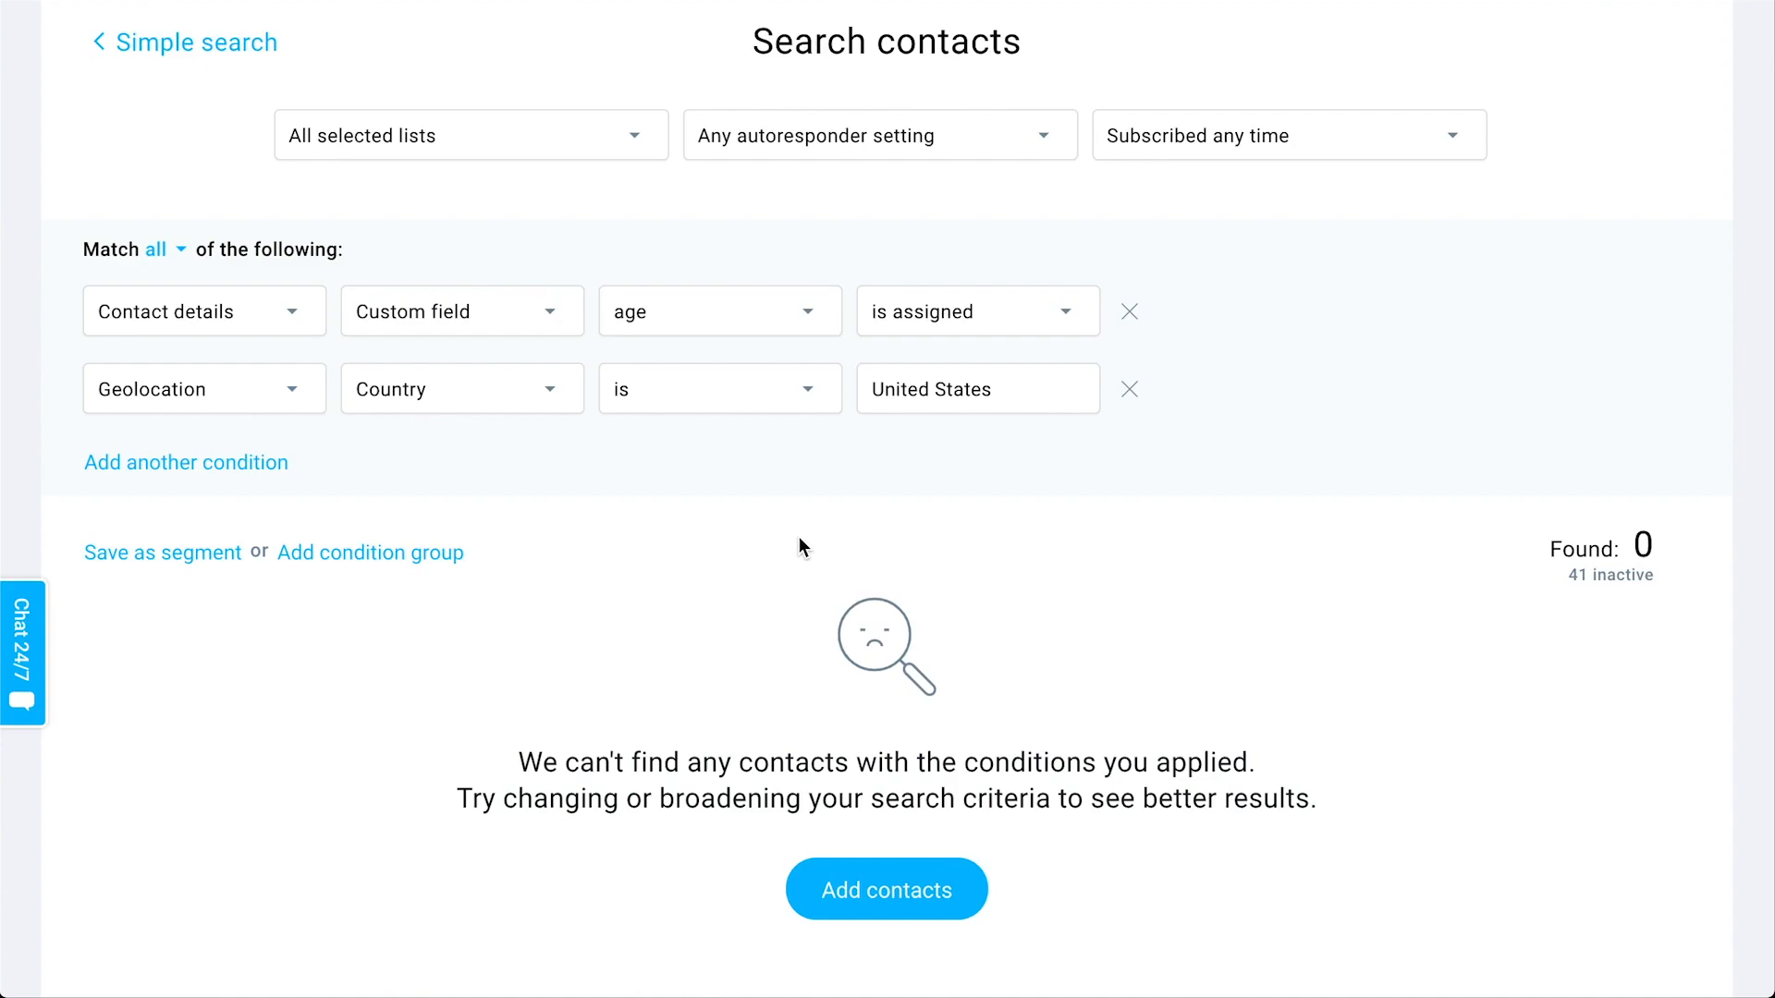
left_click(189, 565)
left_click(780, 333)
type("Ag")
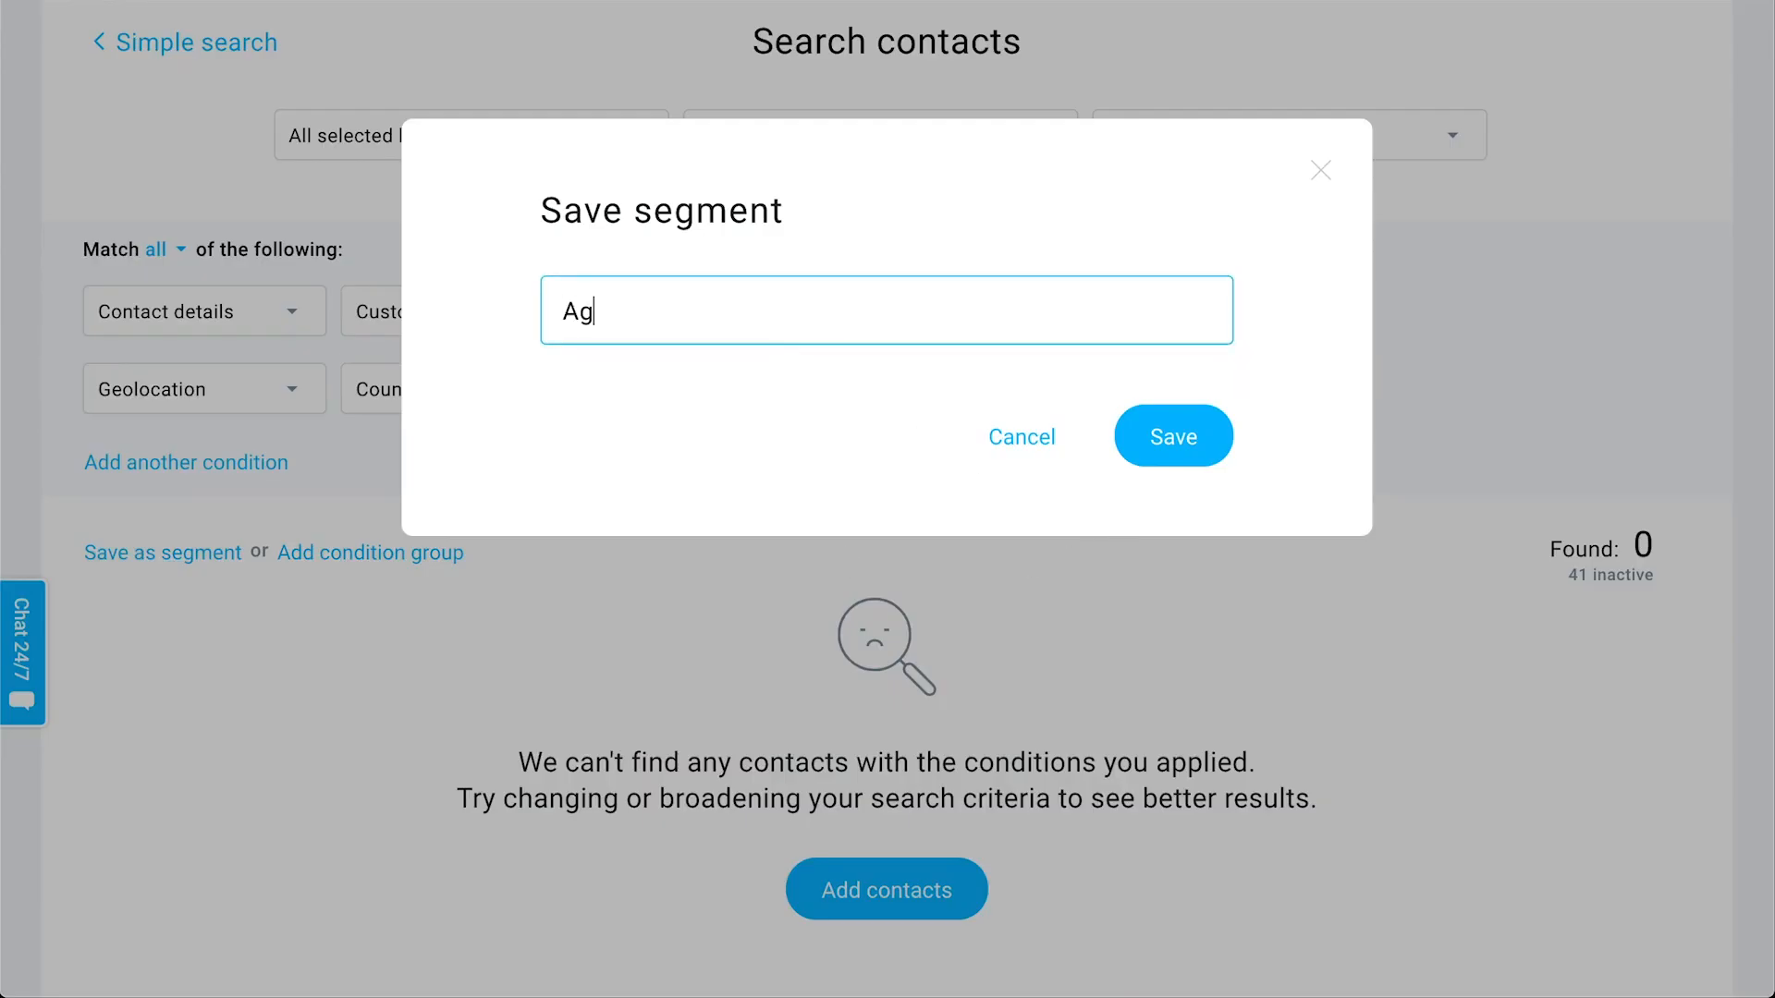
type("e united steates")
key("BackSpace")
key("BackSpace")
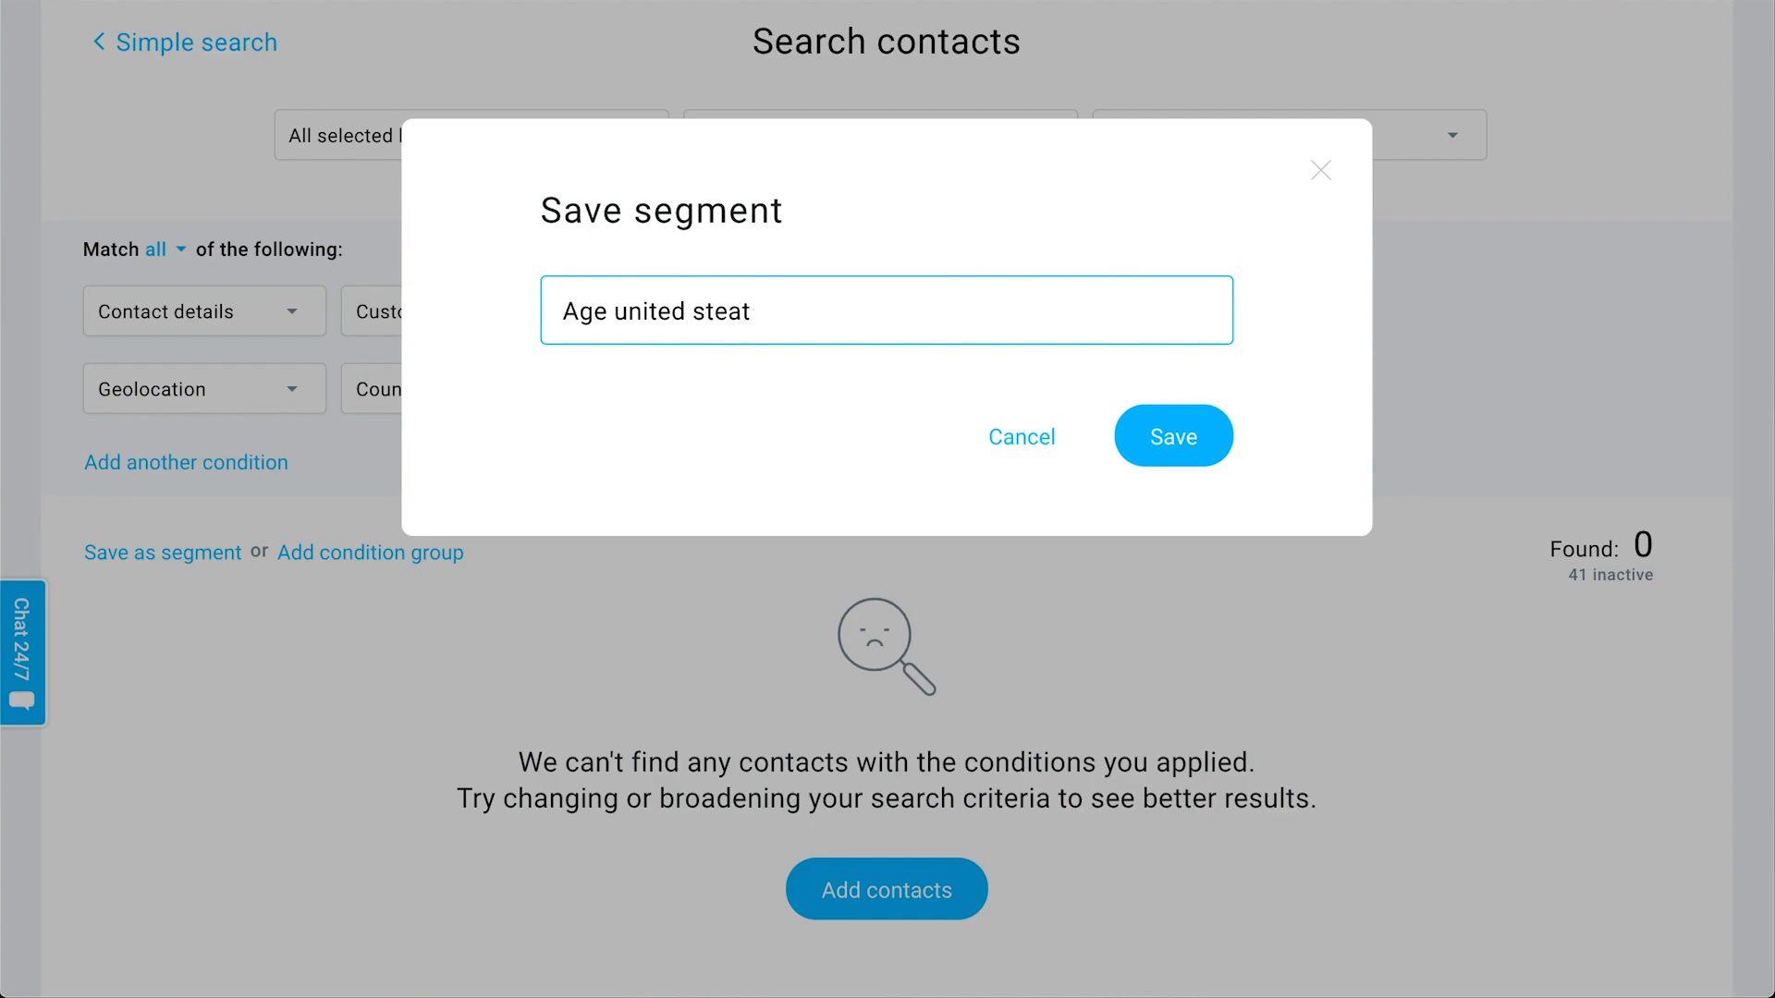
type("ates")
left_click(1166, 438)
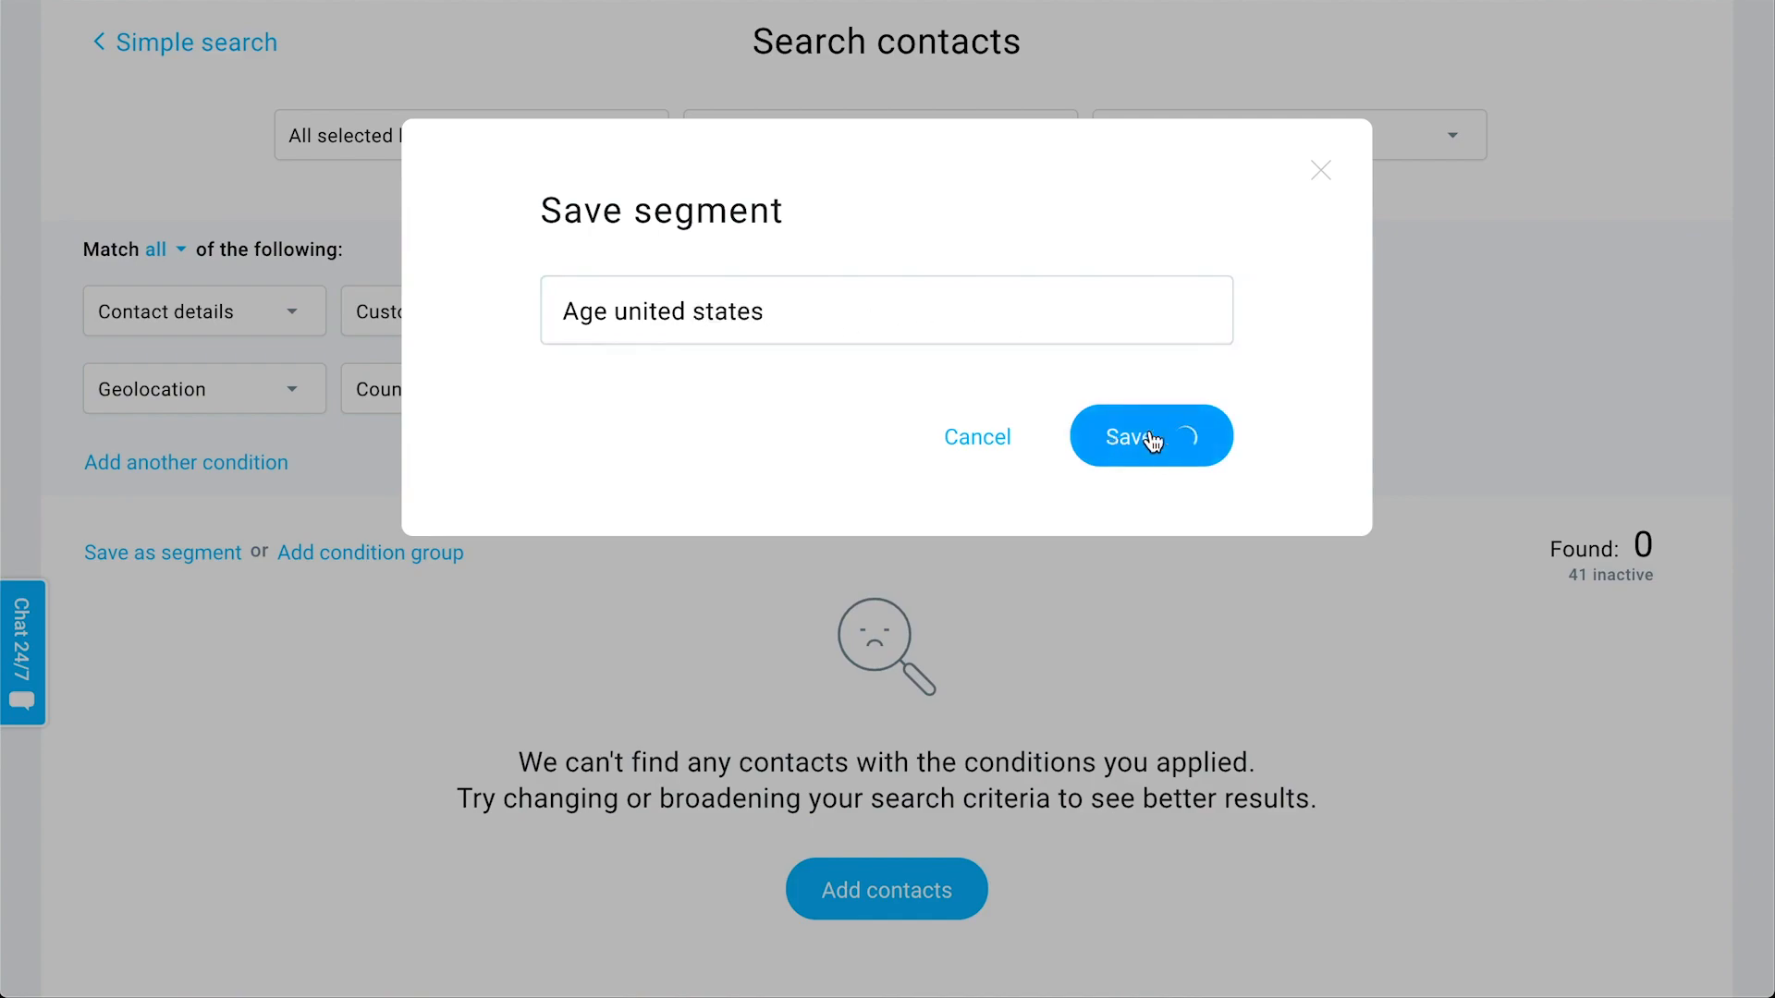
Step: Leave the advanced search and review the list of saved segments
scroll(1553, 352, "down", 1)
scroll(1553, 353, "up", 2)
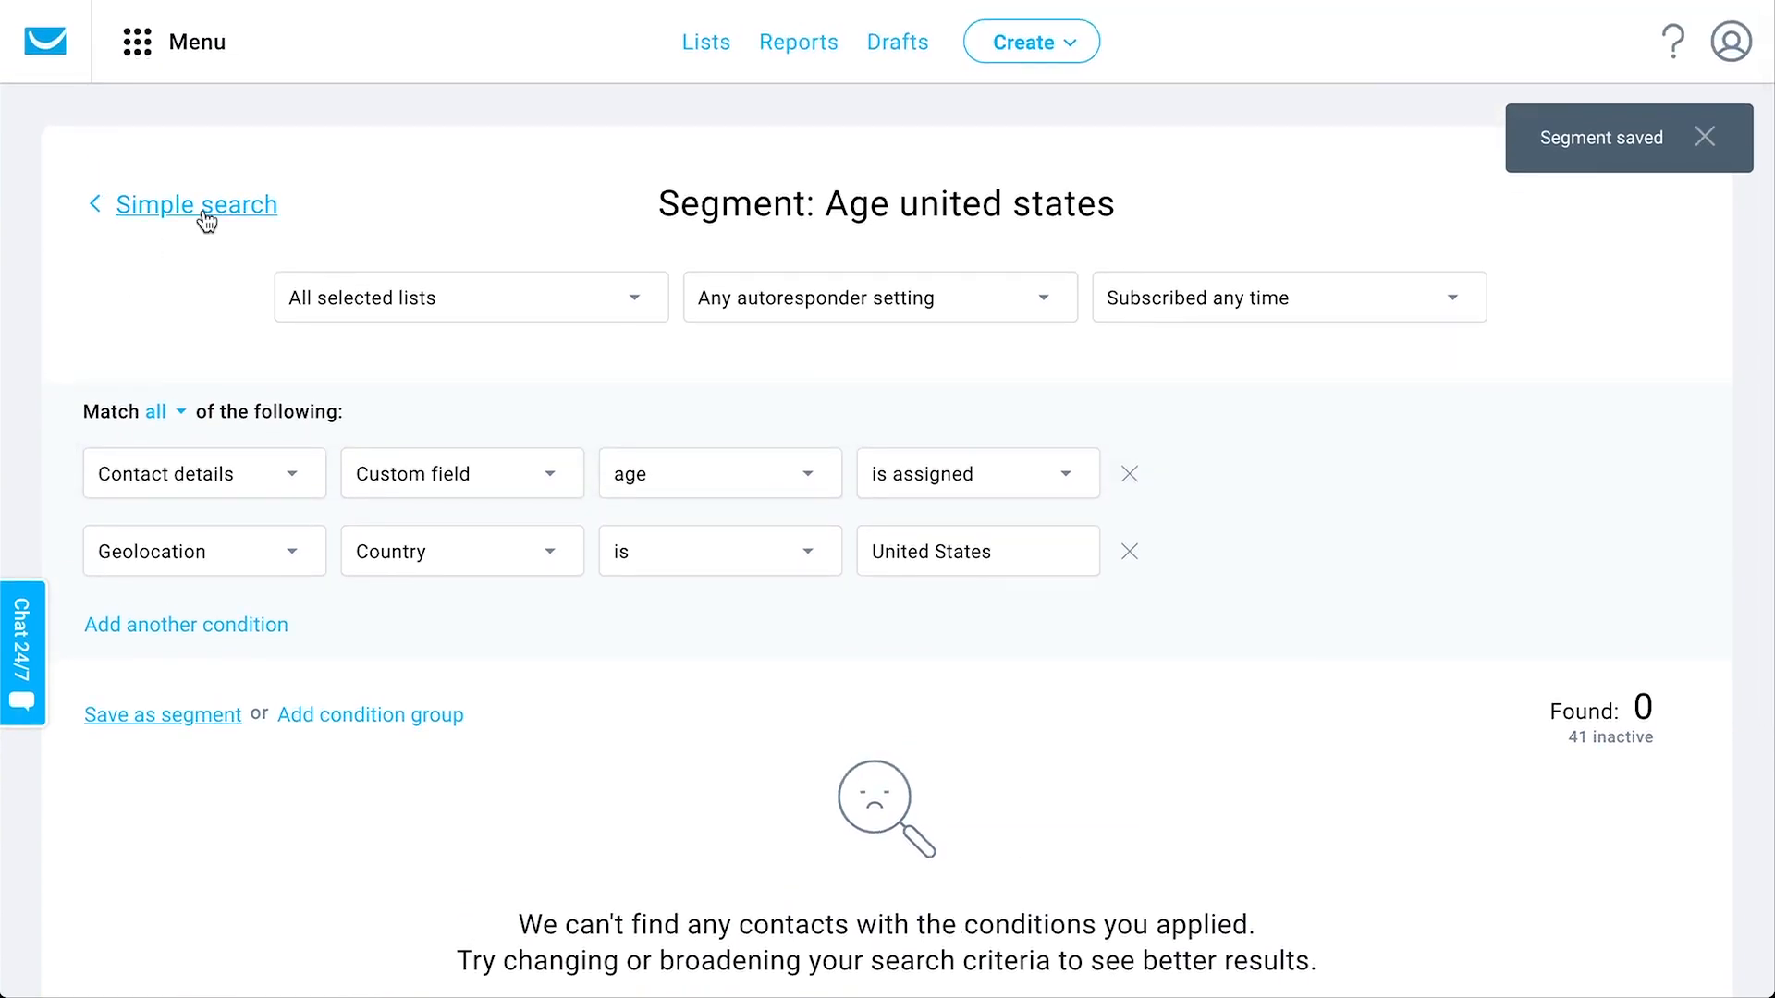
left_click(202, 213)
left_click(380, 208)
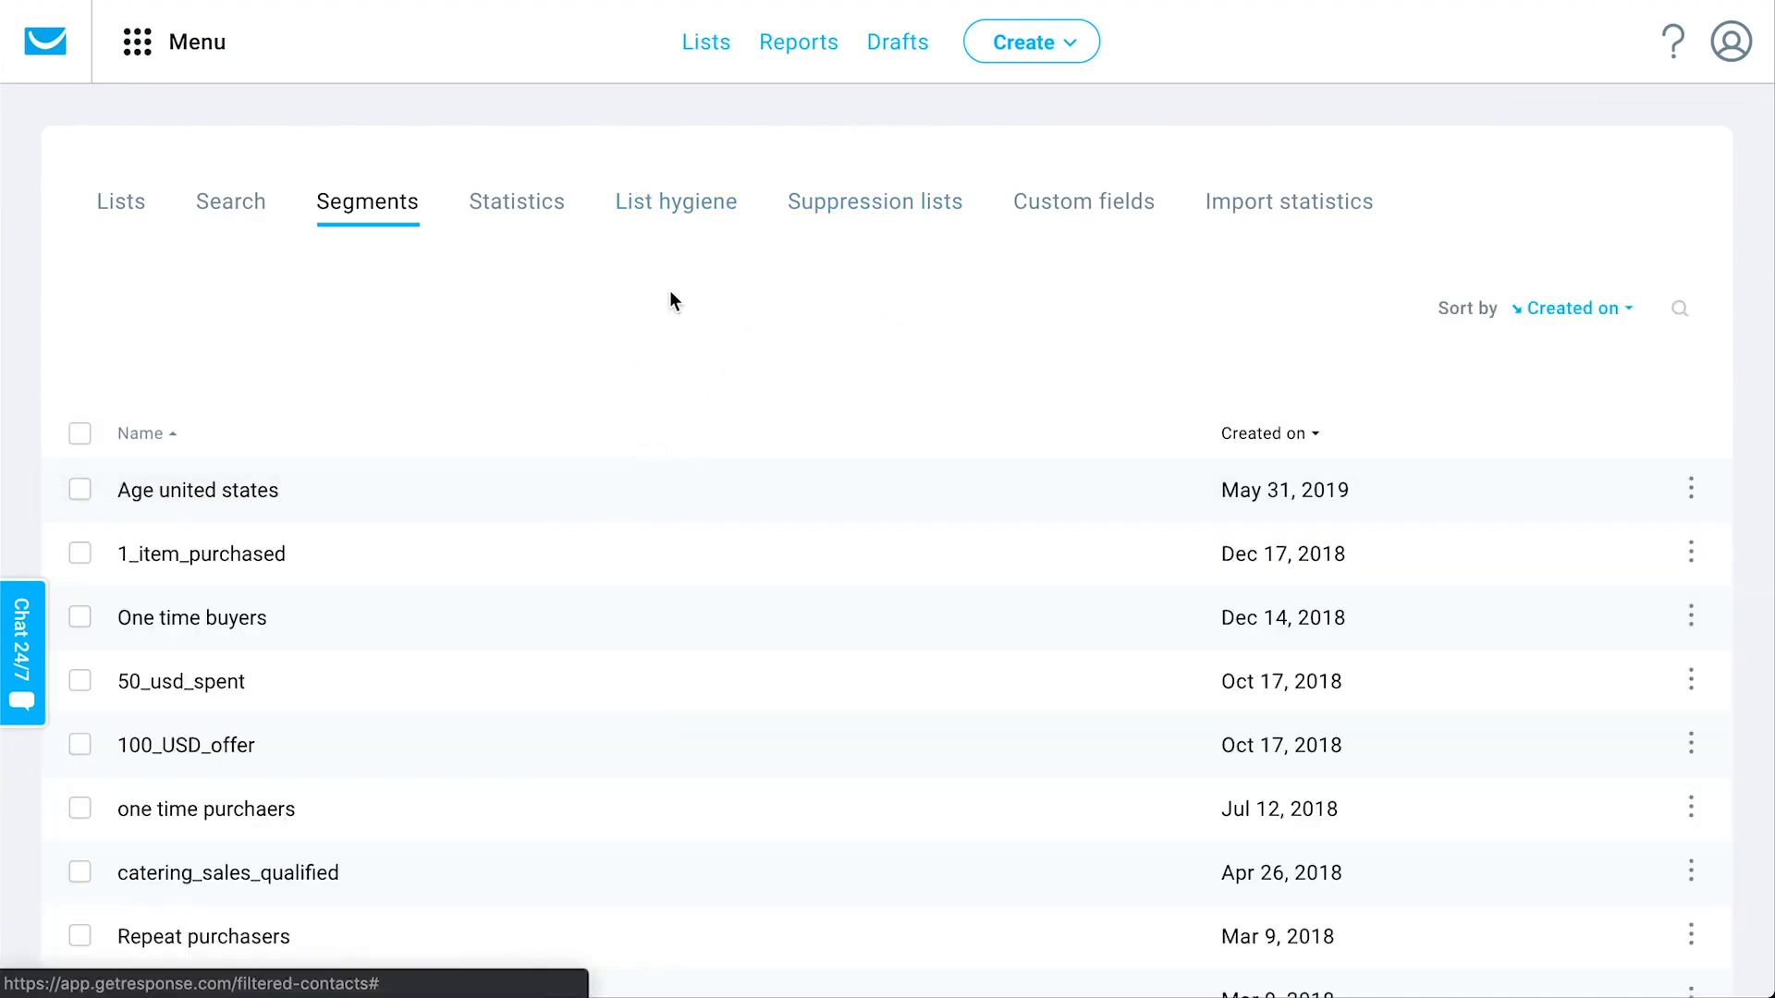
scroll(682, 328, "down", 5)
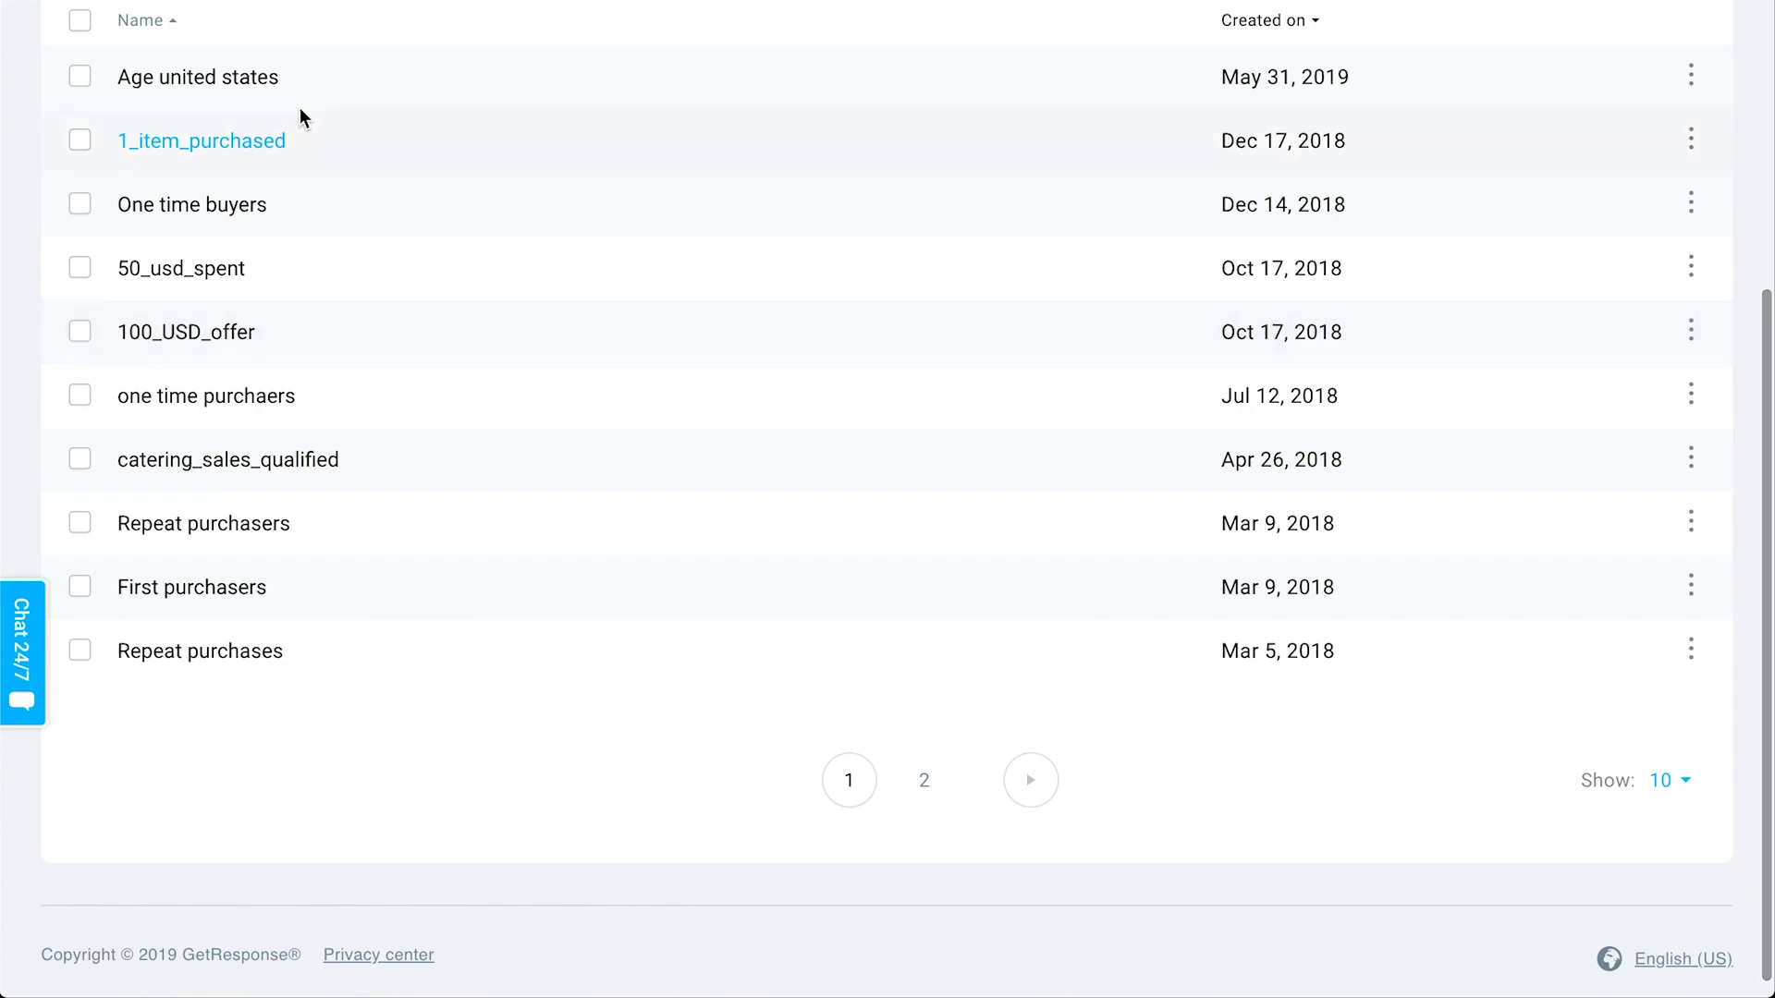
scroll(566, 28, "up", 3)
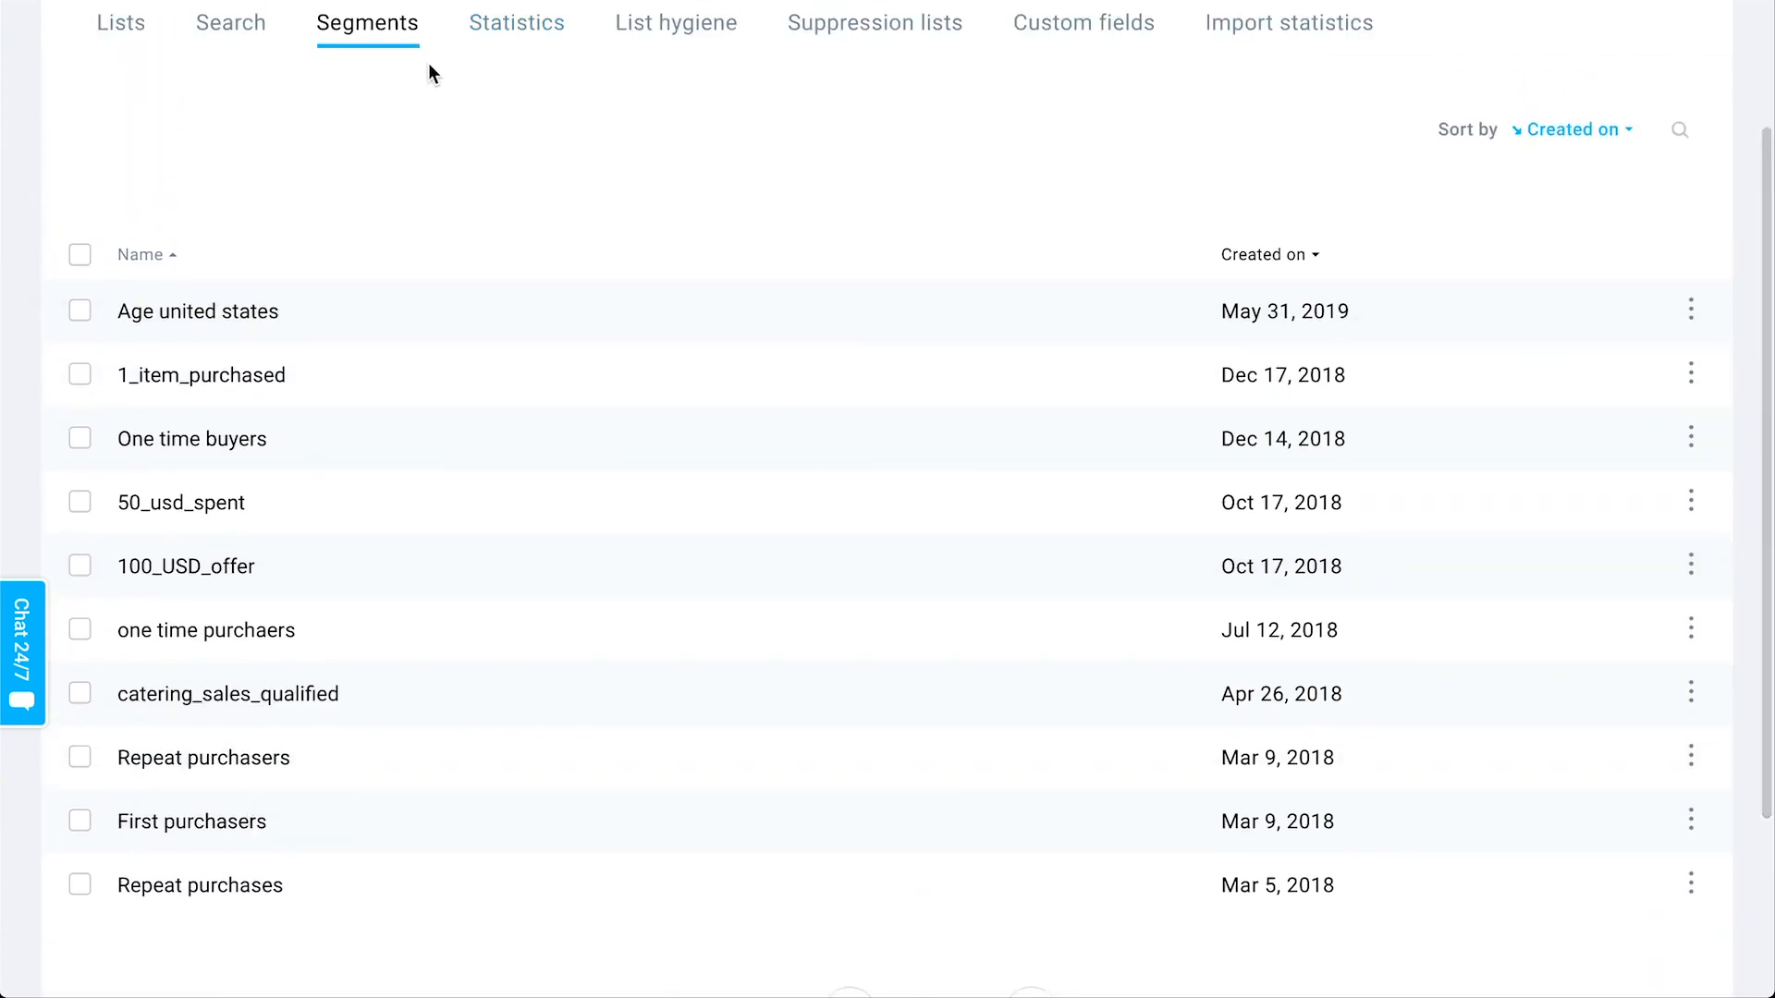
Step: View the actions available for the Age united states segment, and close them without choosing one
left_click(1691, 501)
left_click(1691, 309)
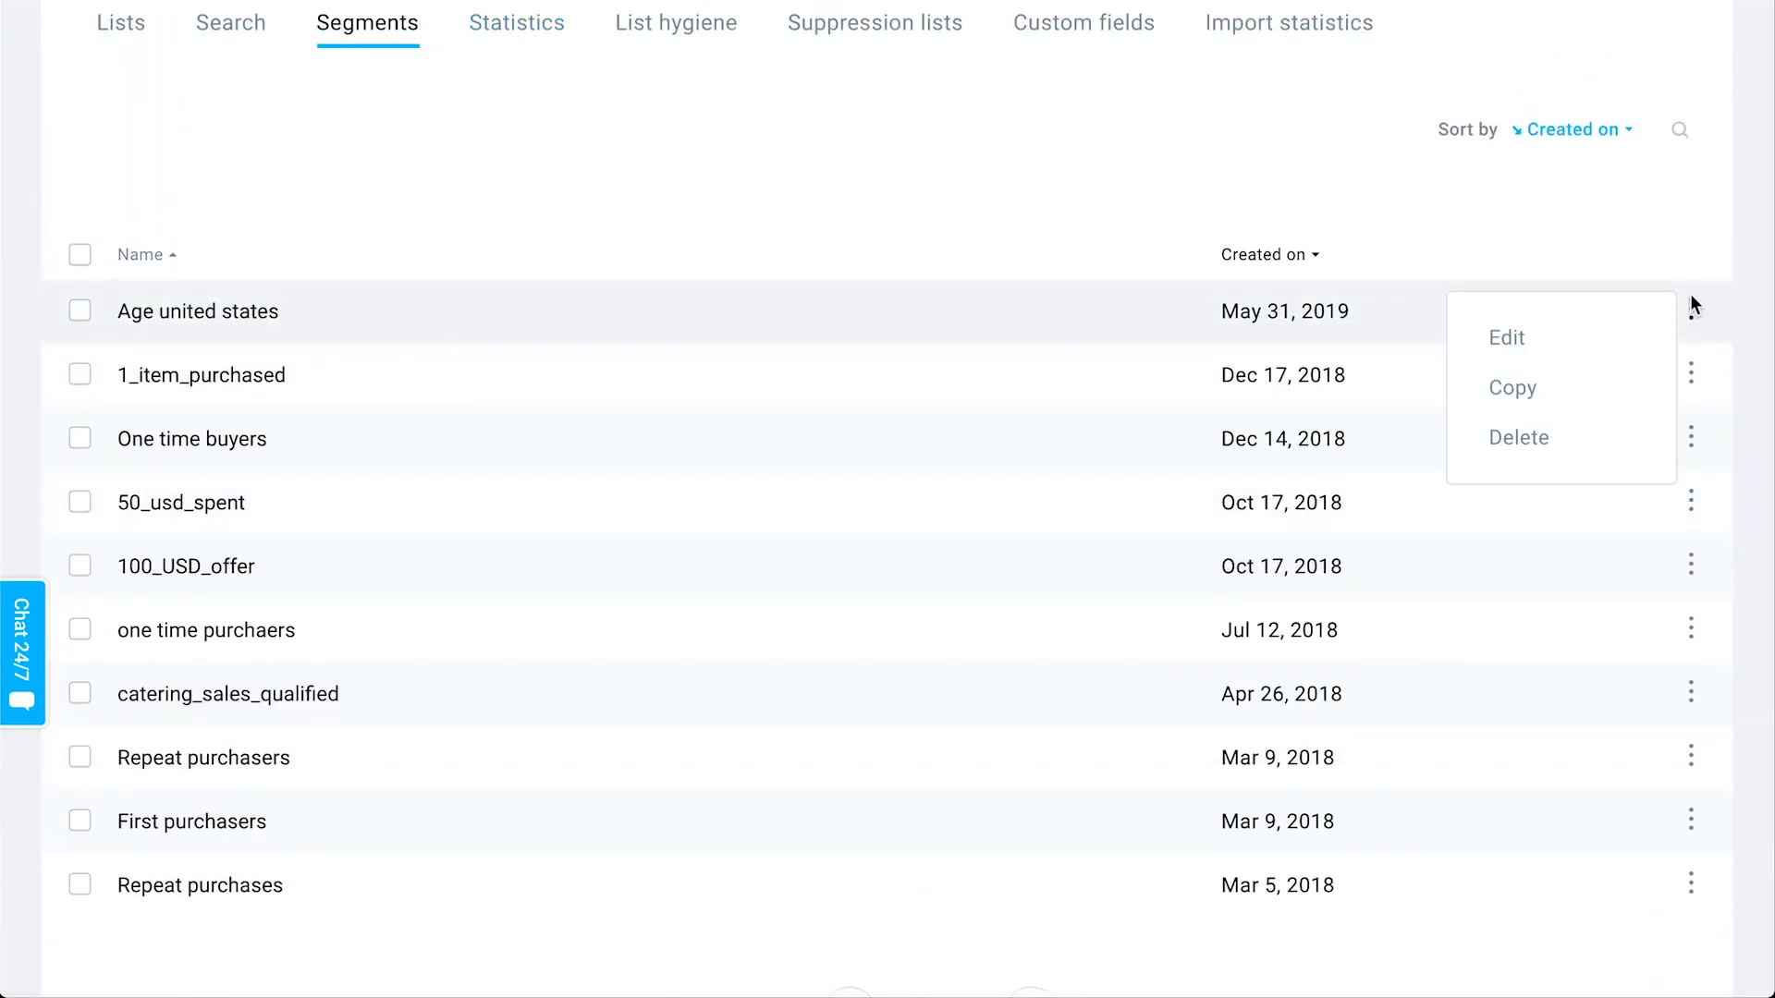
left_click(640, 210)
Step: Open the custom fields and review the user-defined fields
scroll(641, 209, "up", 2)
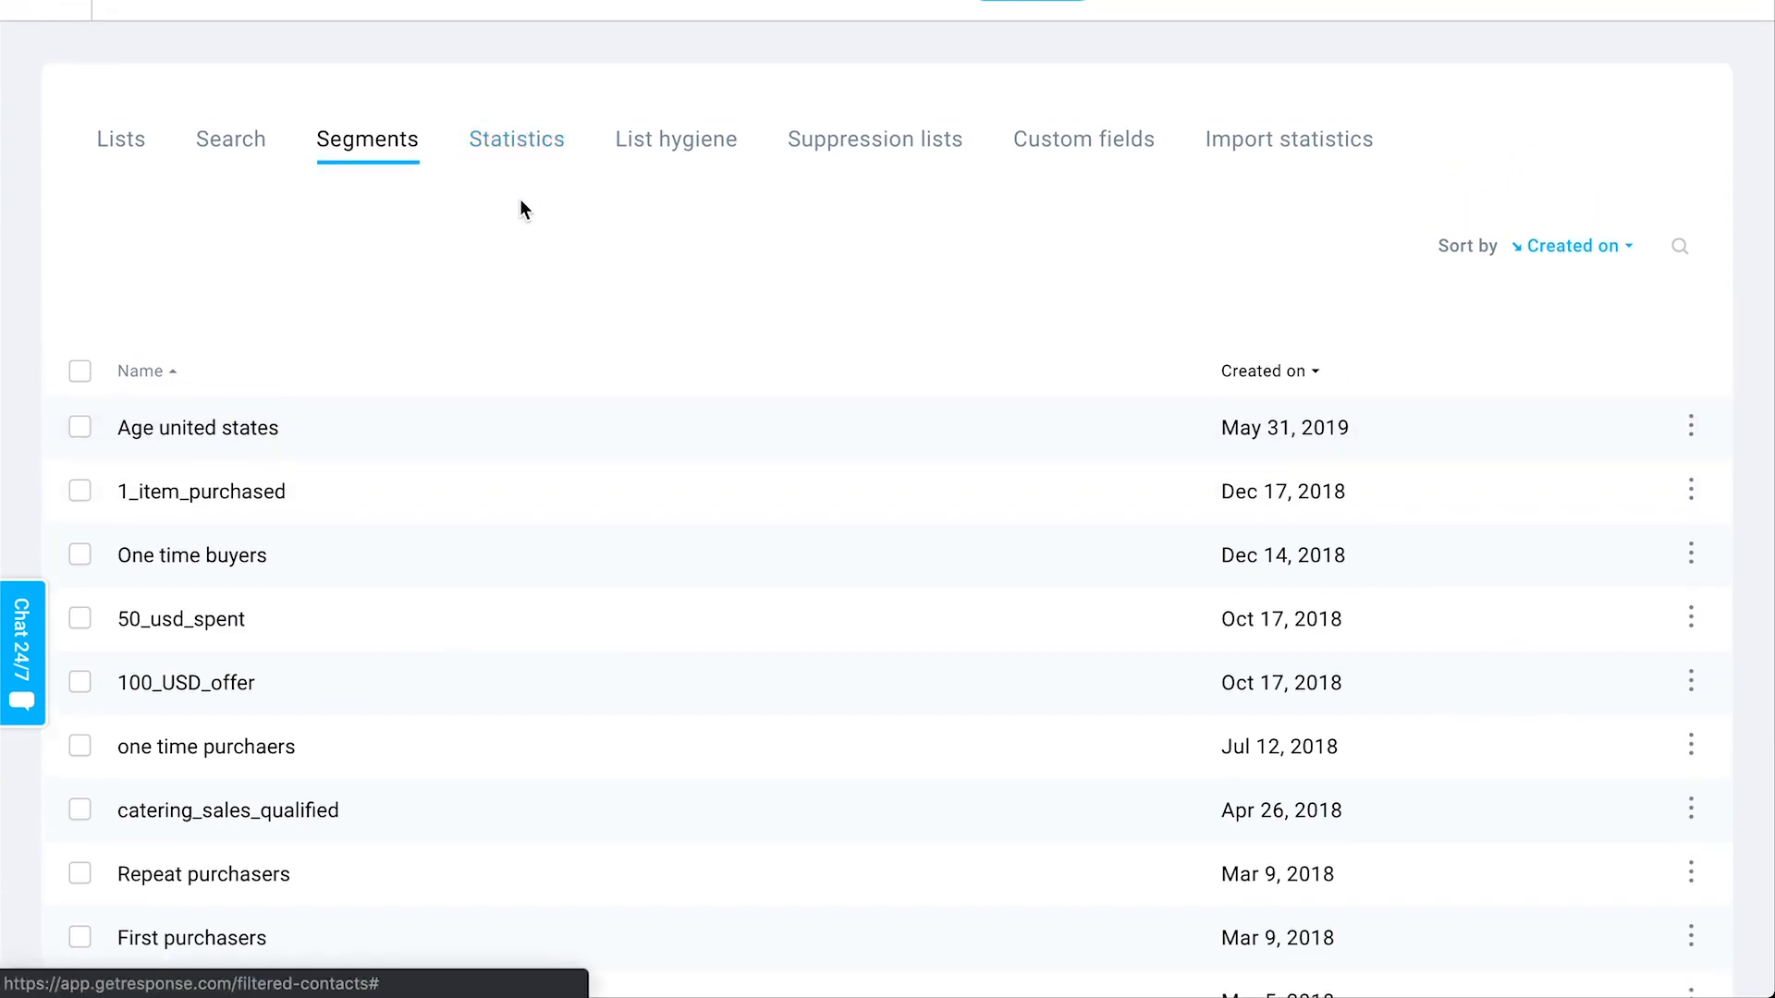
left_click(1114, 139)
scroll(1451, 192, "down", 1)
scroll(1459, 193, "down", 2)
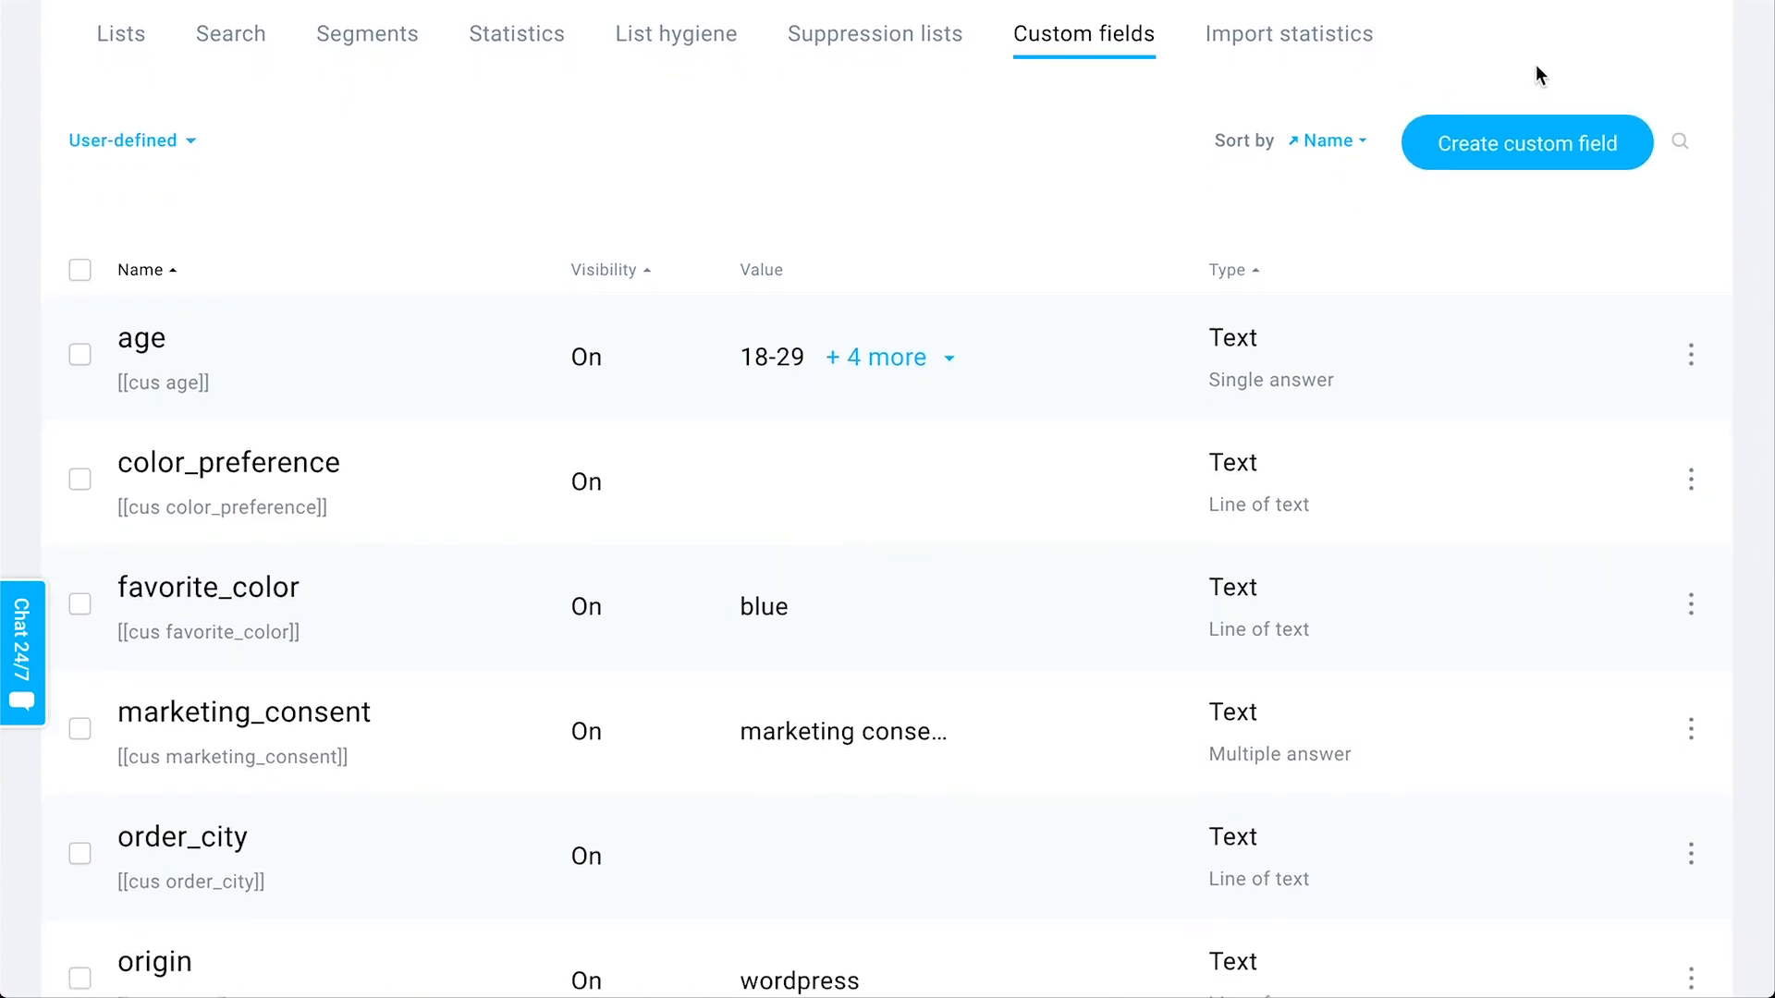
Step: Look over the user-defined custom fields and return to the contact lists
scroll(1121, 364, "down", 1)
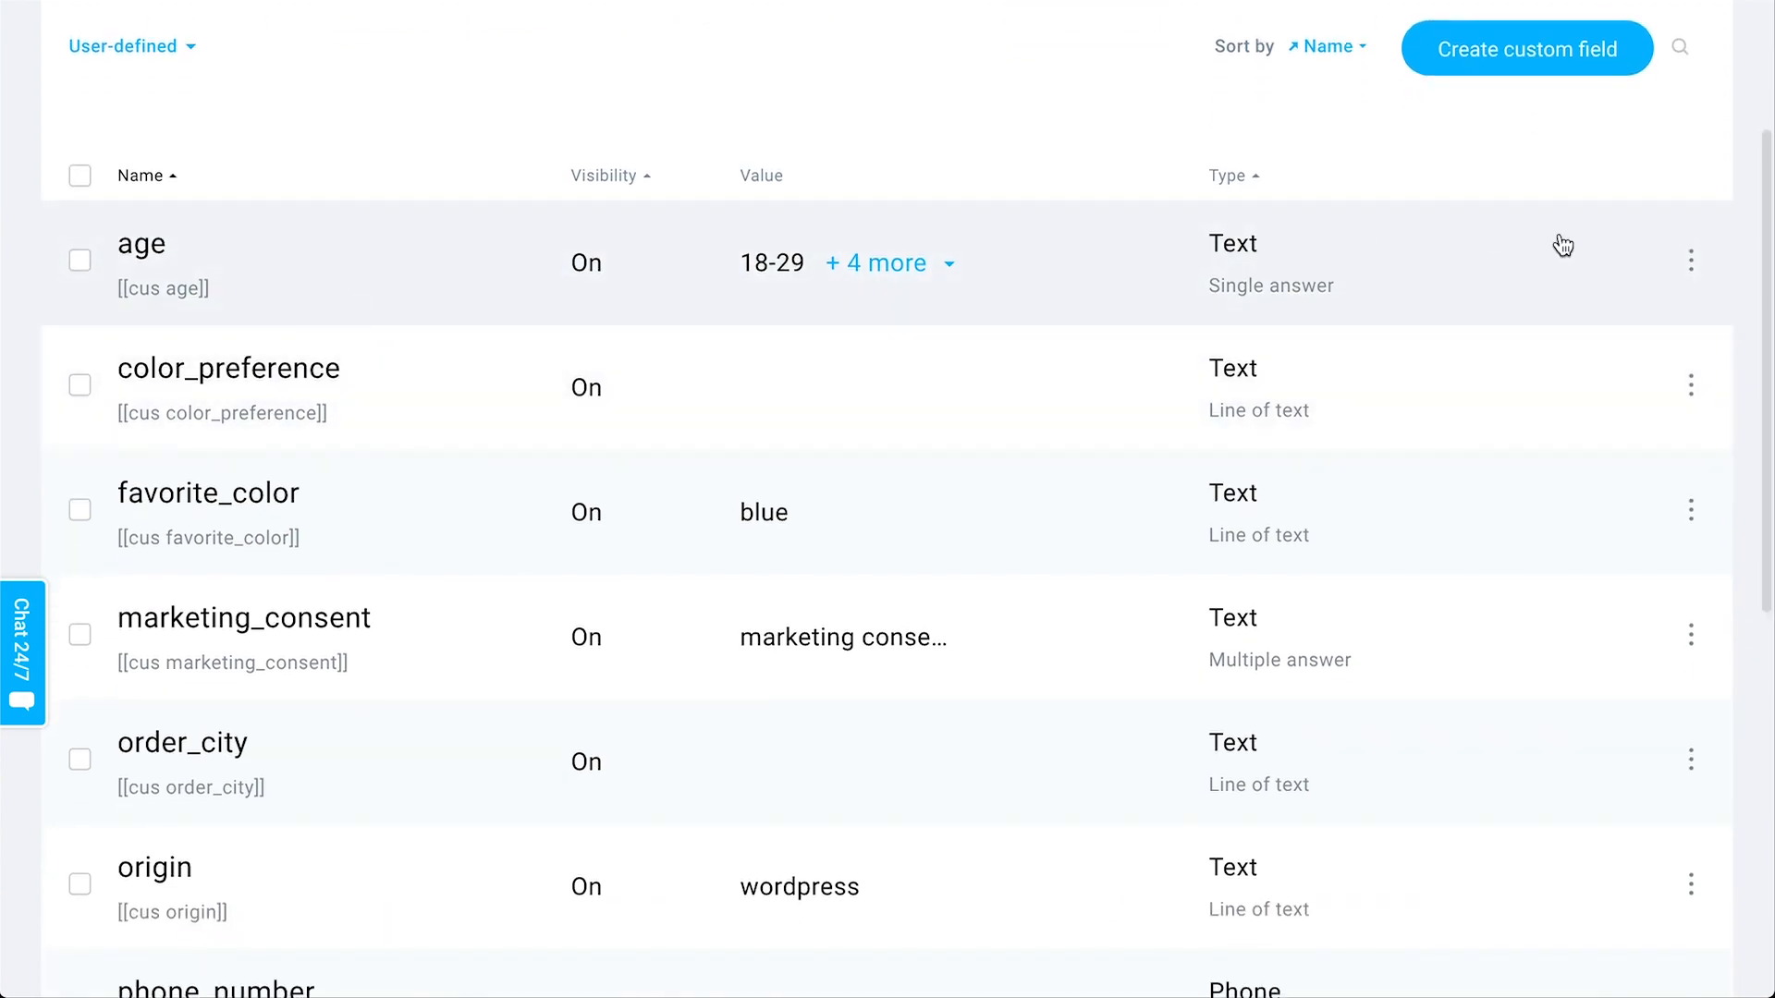
scroll(824, 400, "up", 2)
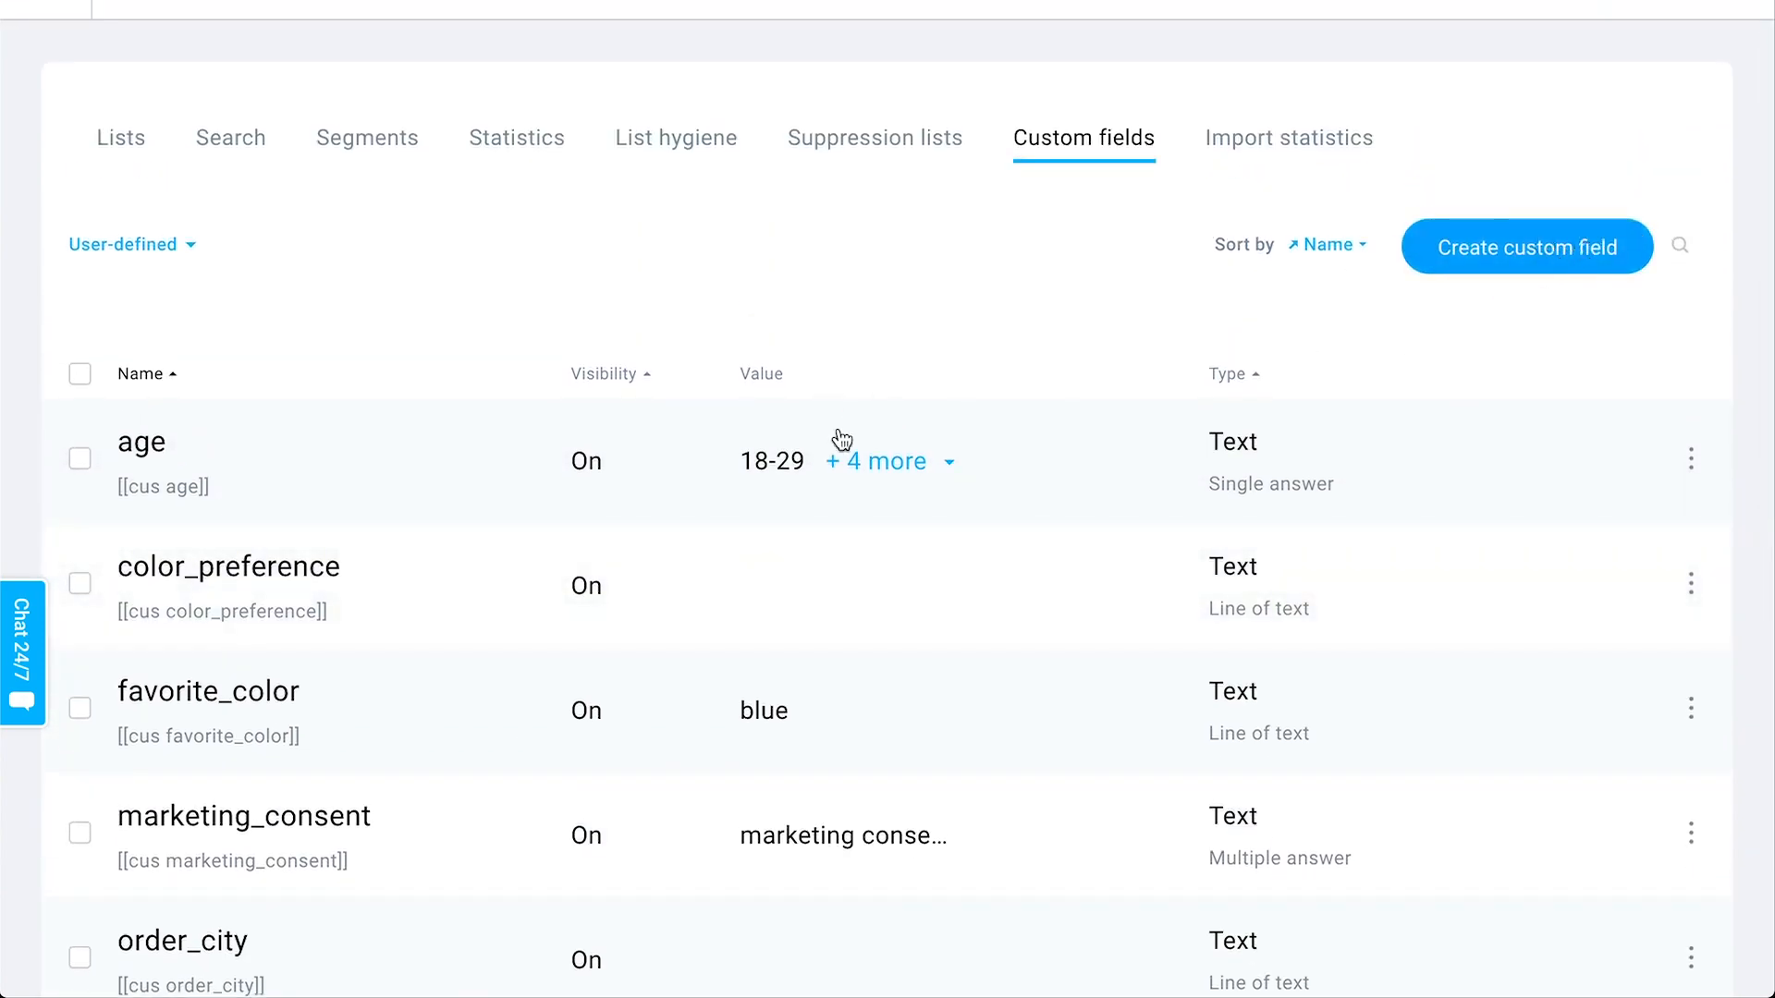
scroll(841, 438, "up", 1)
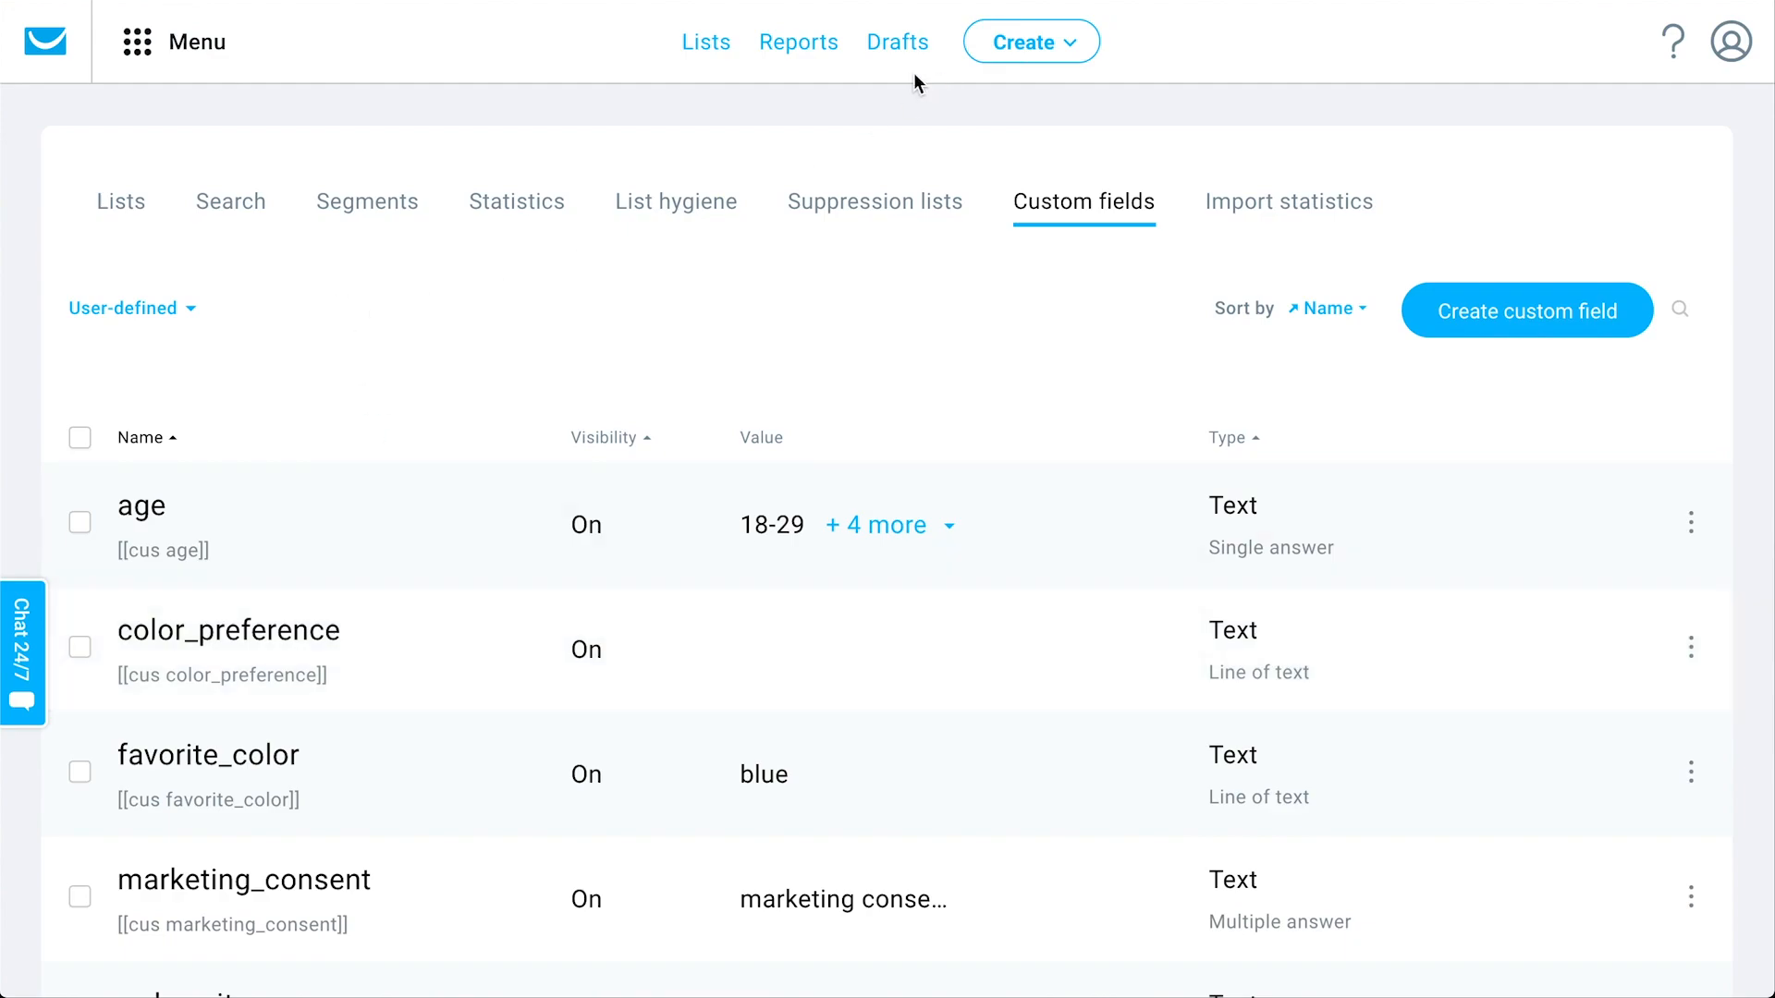
left_click(121, 214)
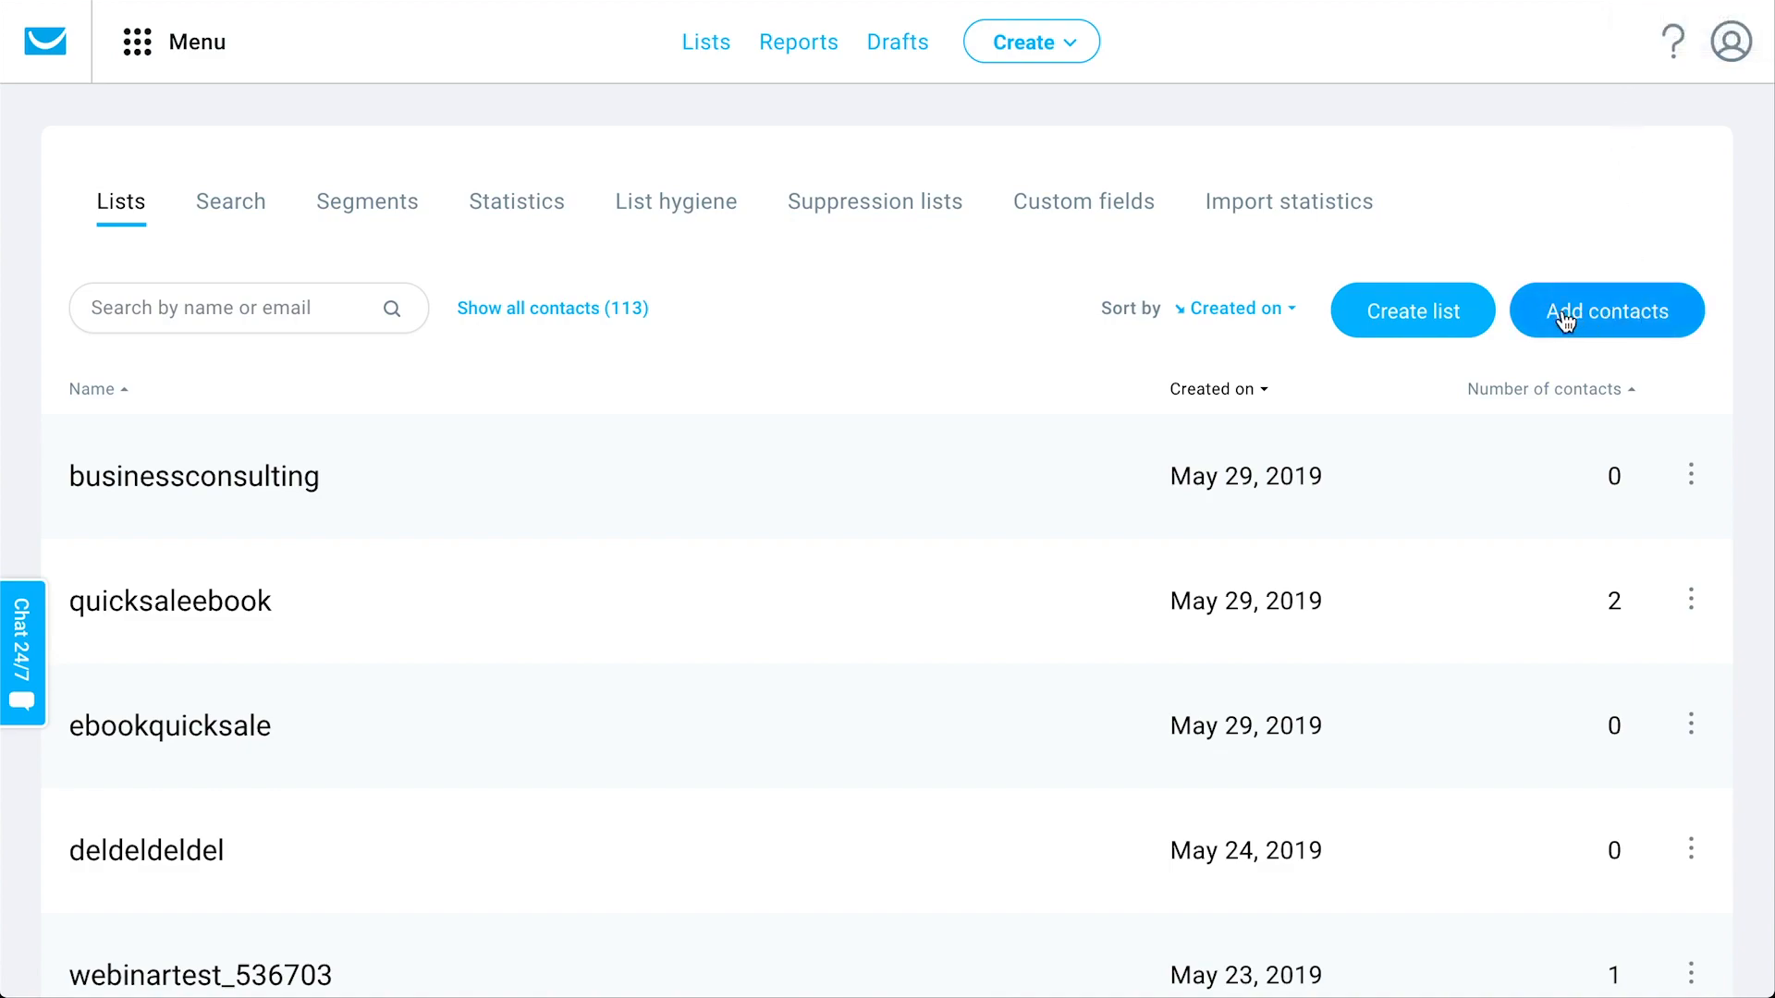
Step: Start adding contacts and choose 30daybootcamp as the list that receives them
left_click(1636, 330)
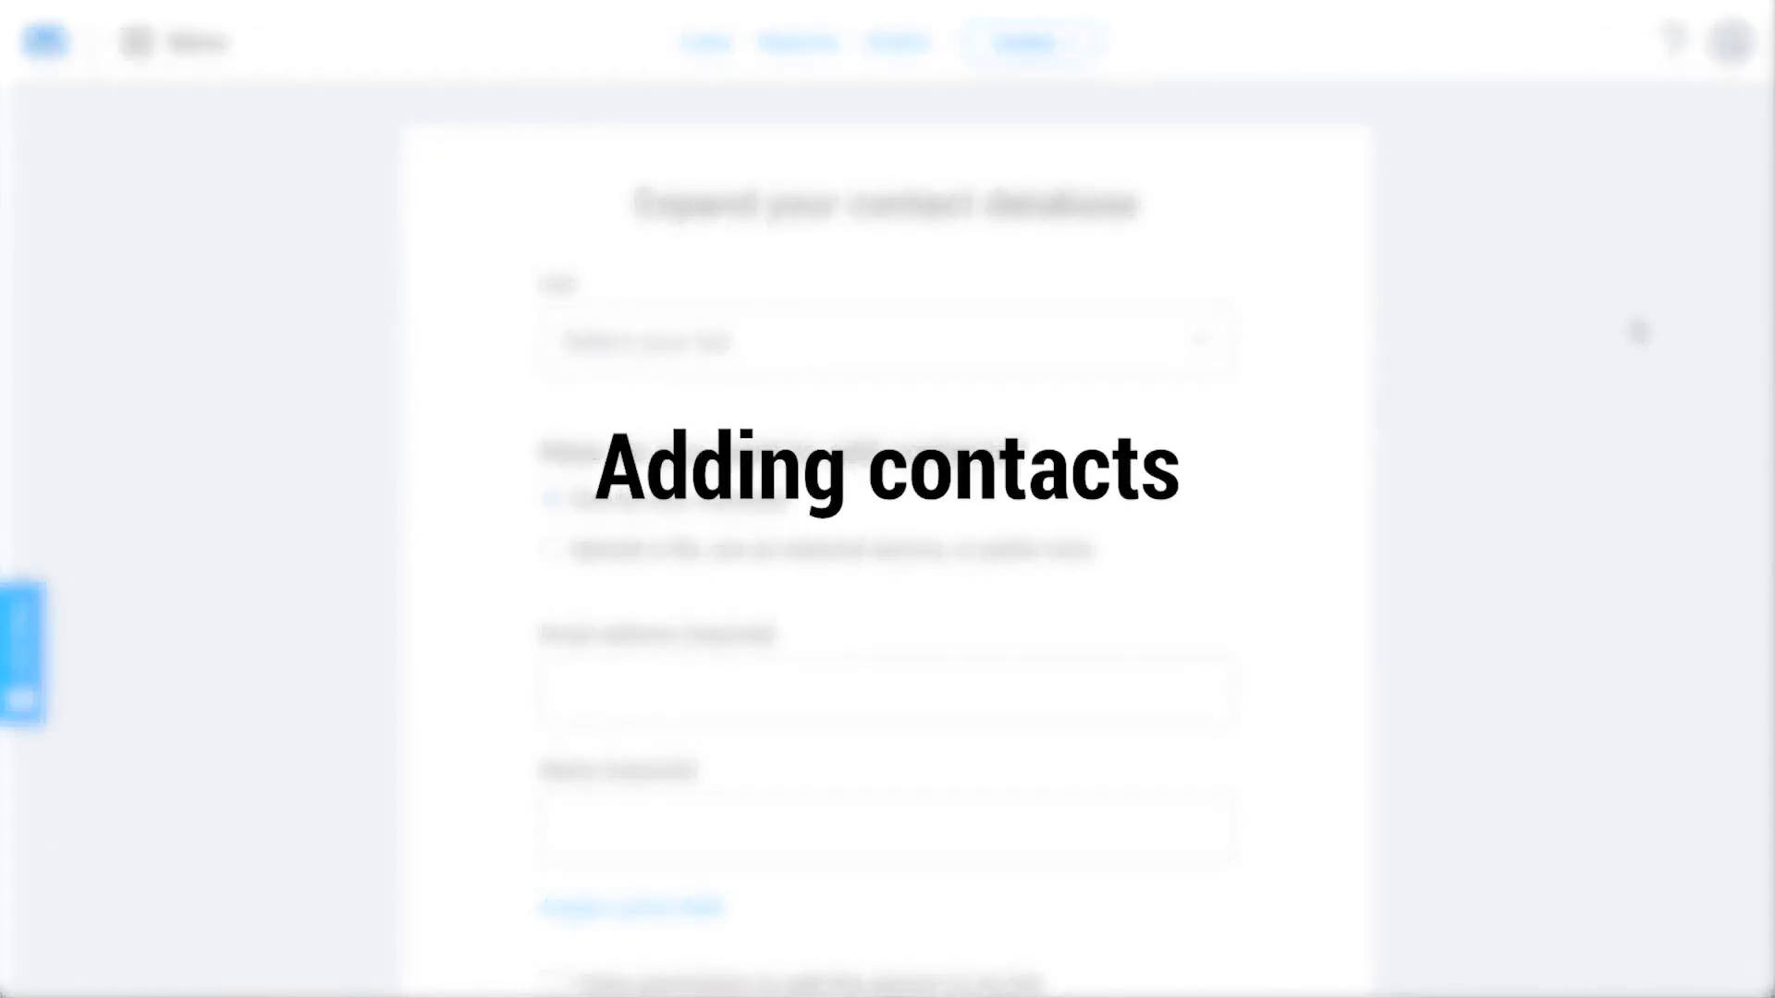
scroll(1637, 330, "down", 2)
left_click(895, 288)
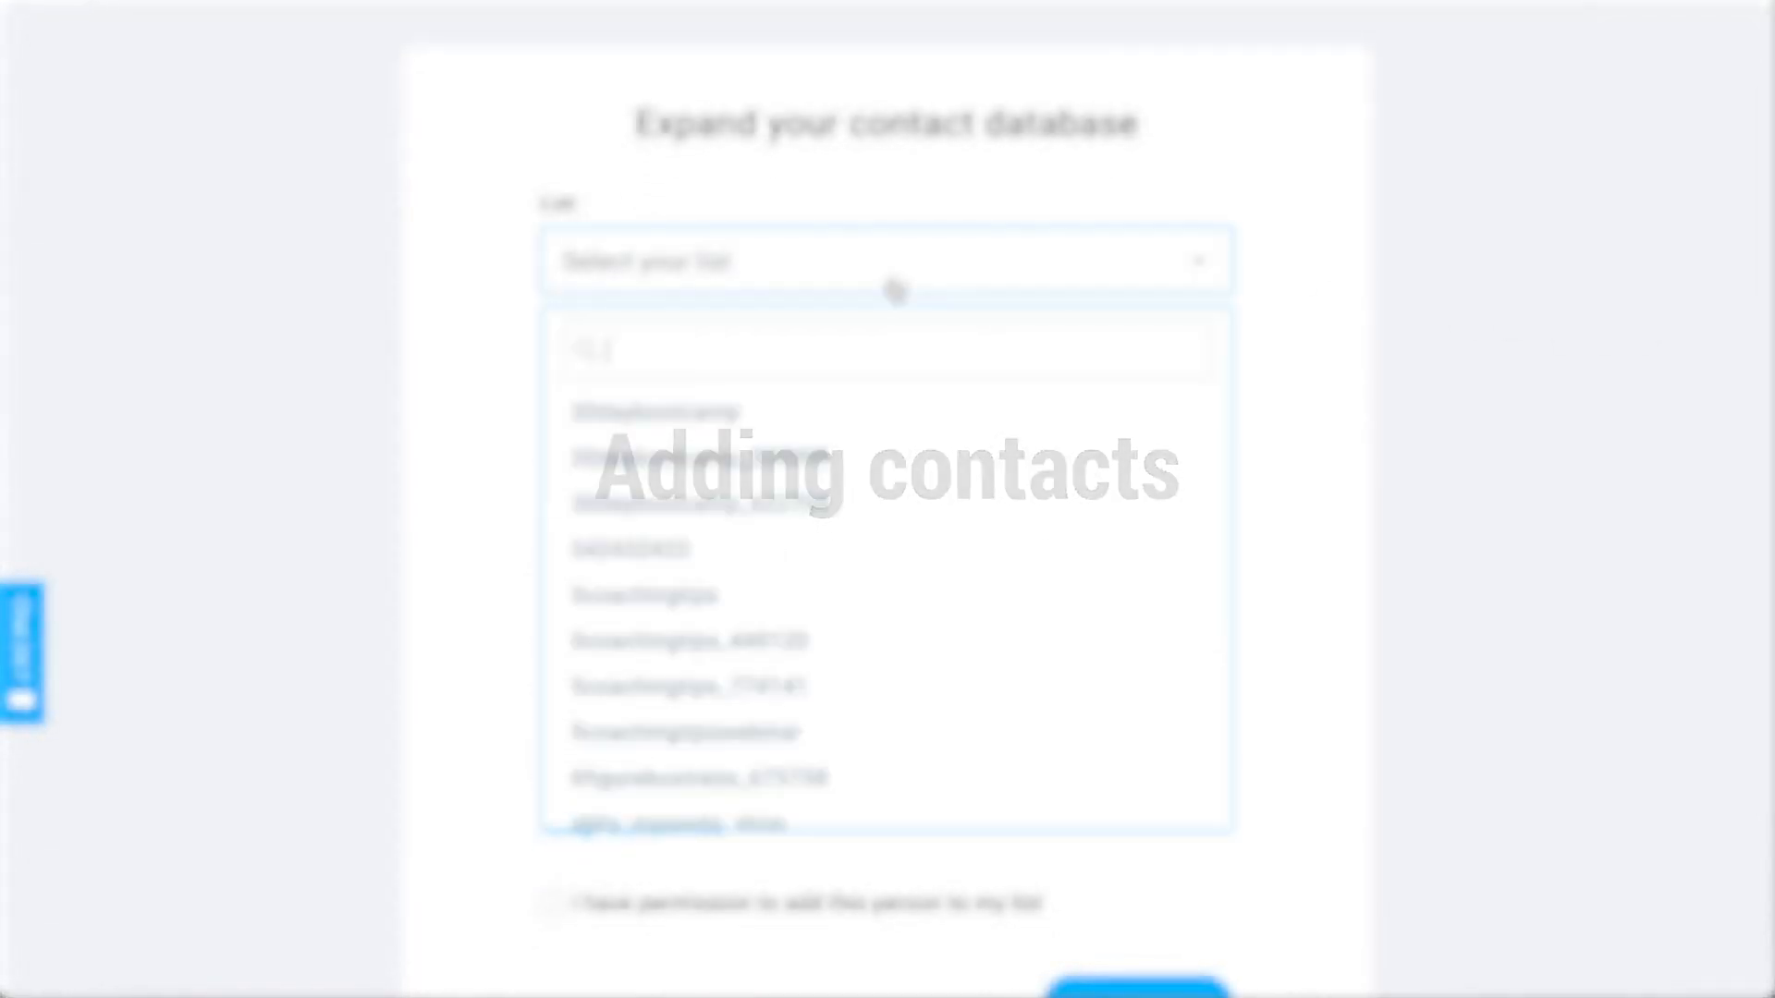
left_click(740, 408)
Step: Set the contacts to be added by uploading a file, using an external service, or pasting rows
scroll(1208, 497, "down", 5)
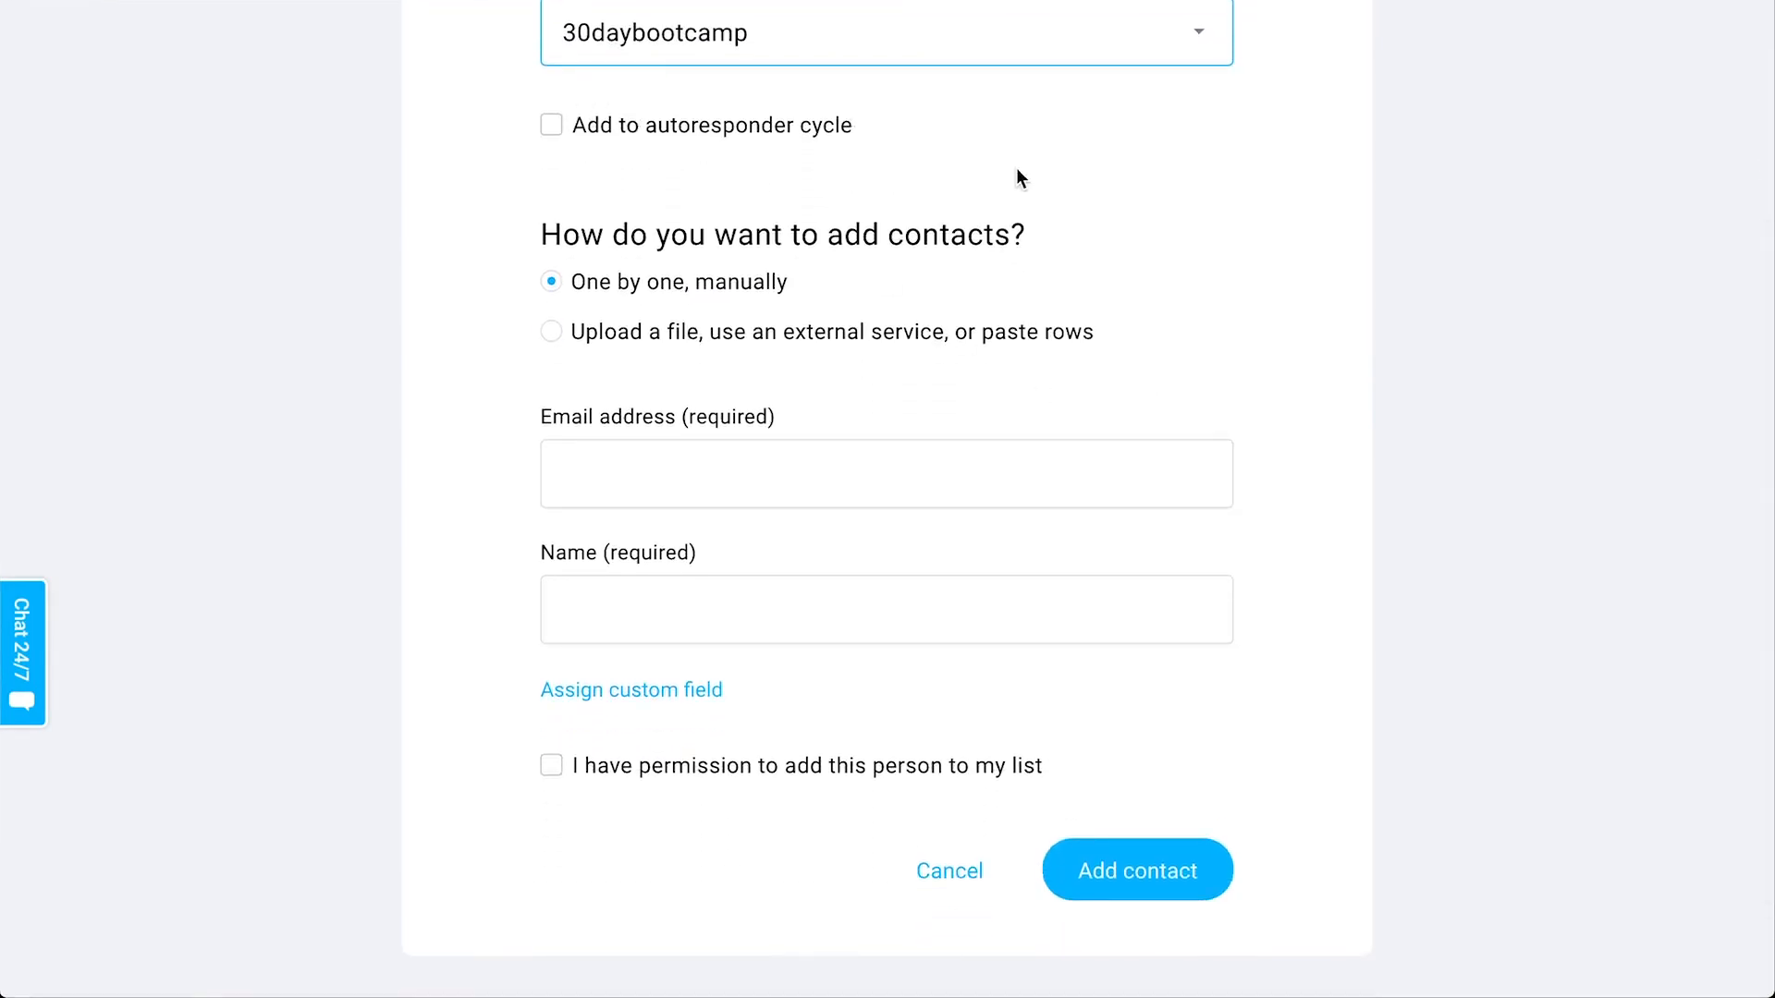
scroll(994, 176, "down", 2)
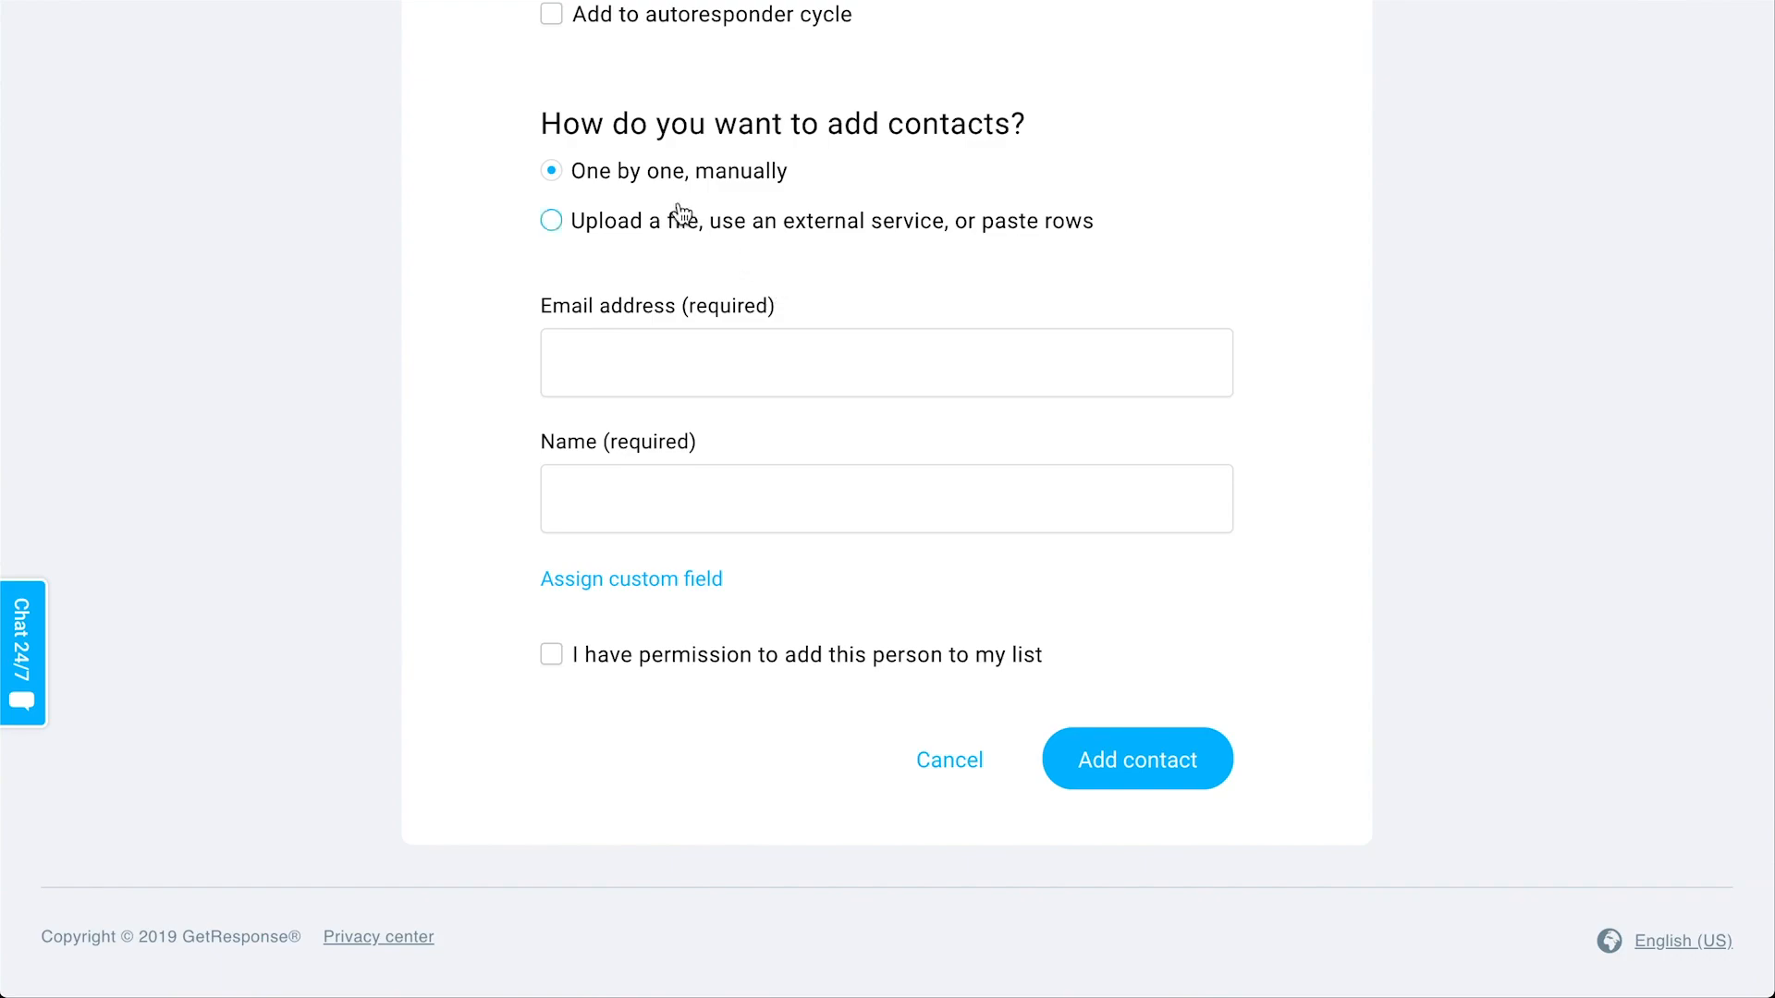
left_click(740, 236)
Step: Review the external services that can be connected and the paste-from-file option for importing contacts
scroll(893, 374, "down", 2)
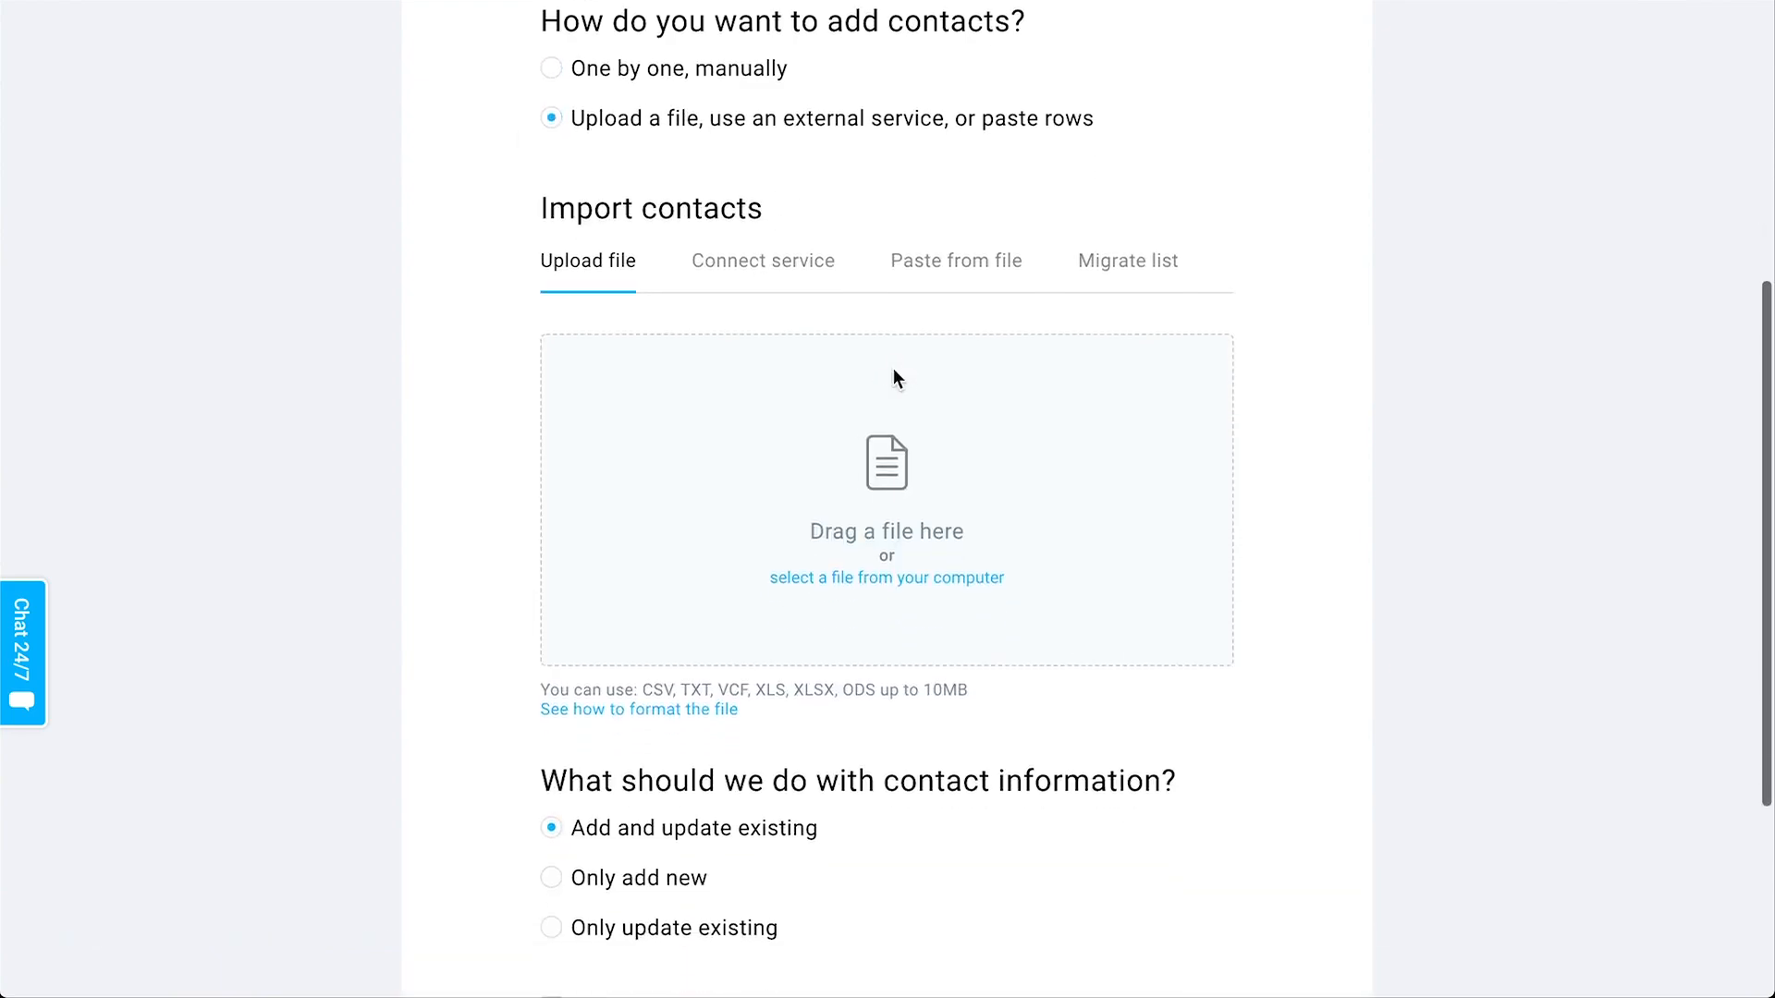
left_click(750, 286)
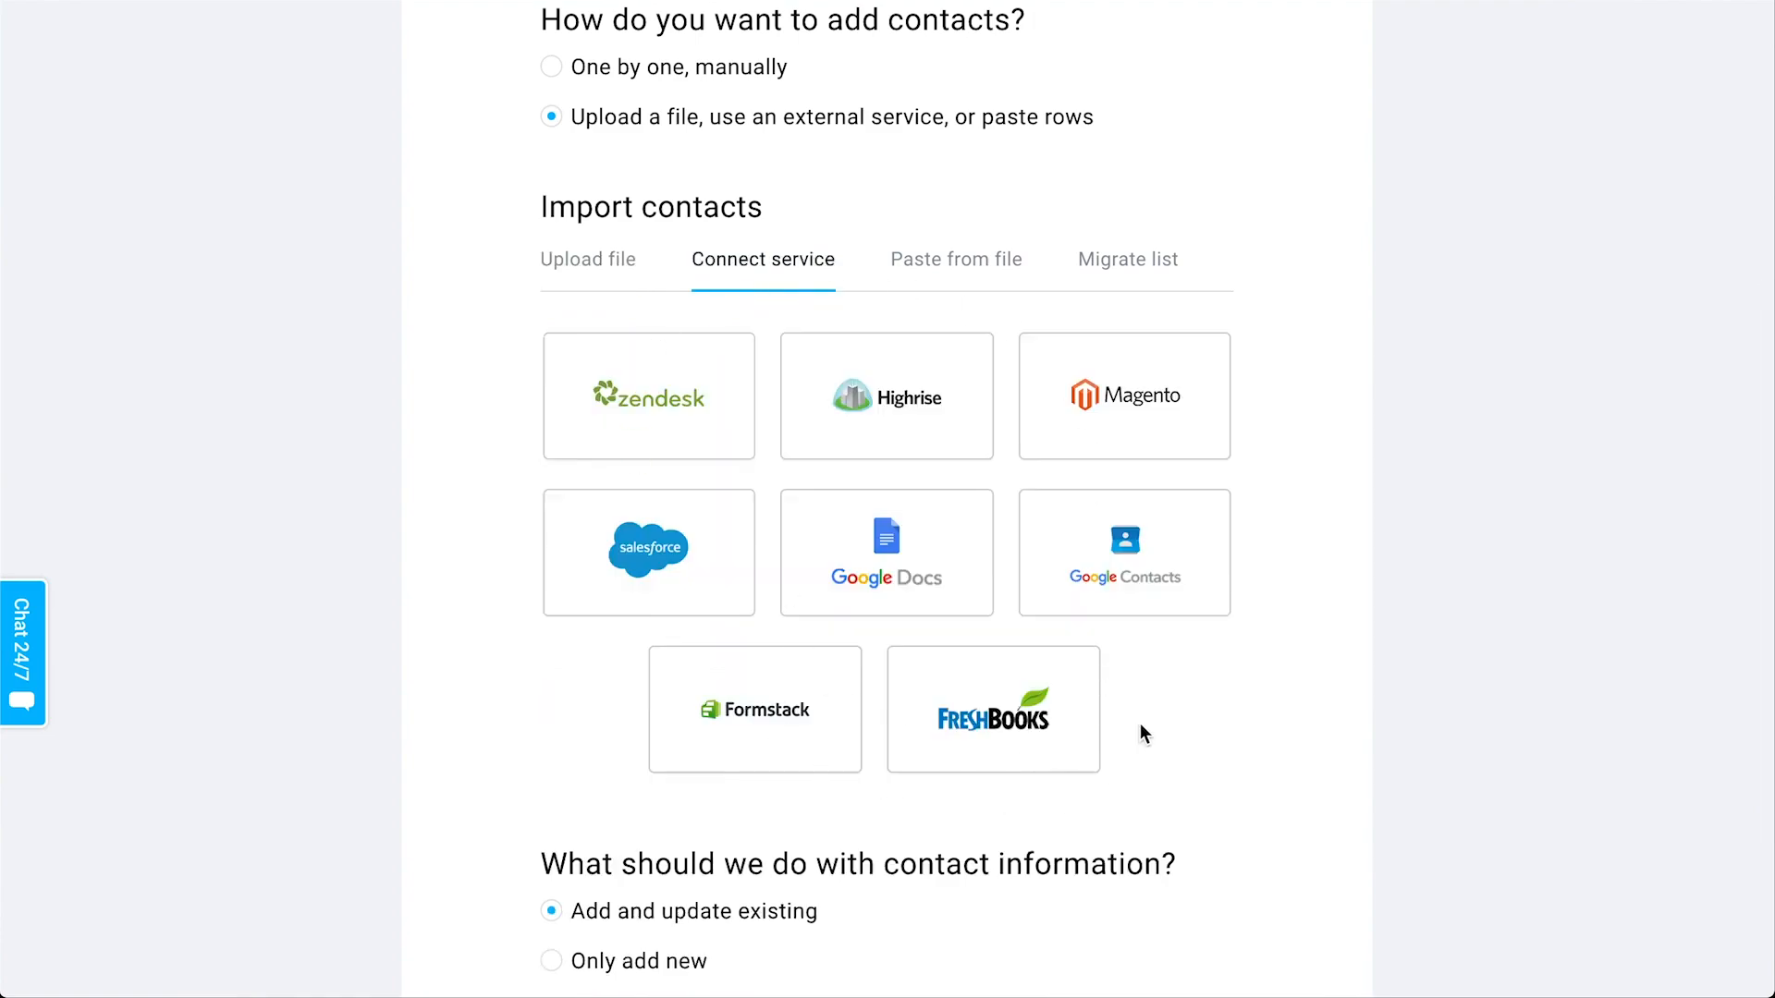
scroll(1207, 640, "down", 2)
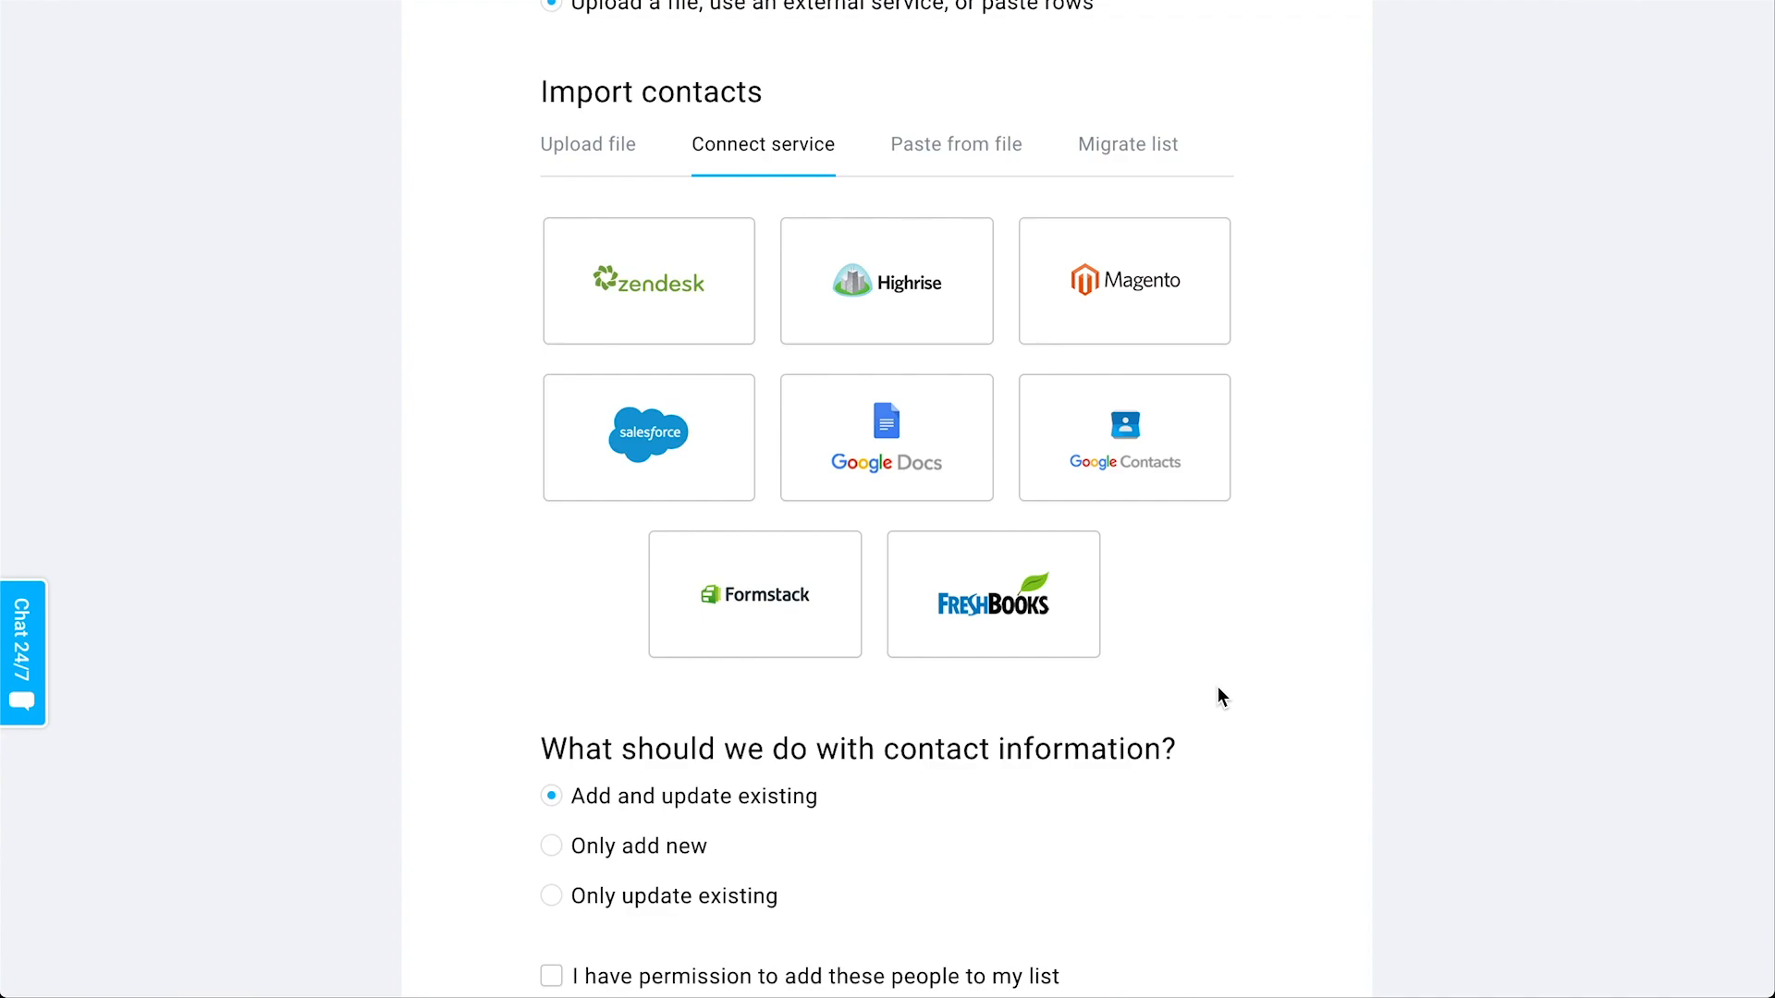
scroll(1201, 647, "up", 1)
left_click(974, 214)
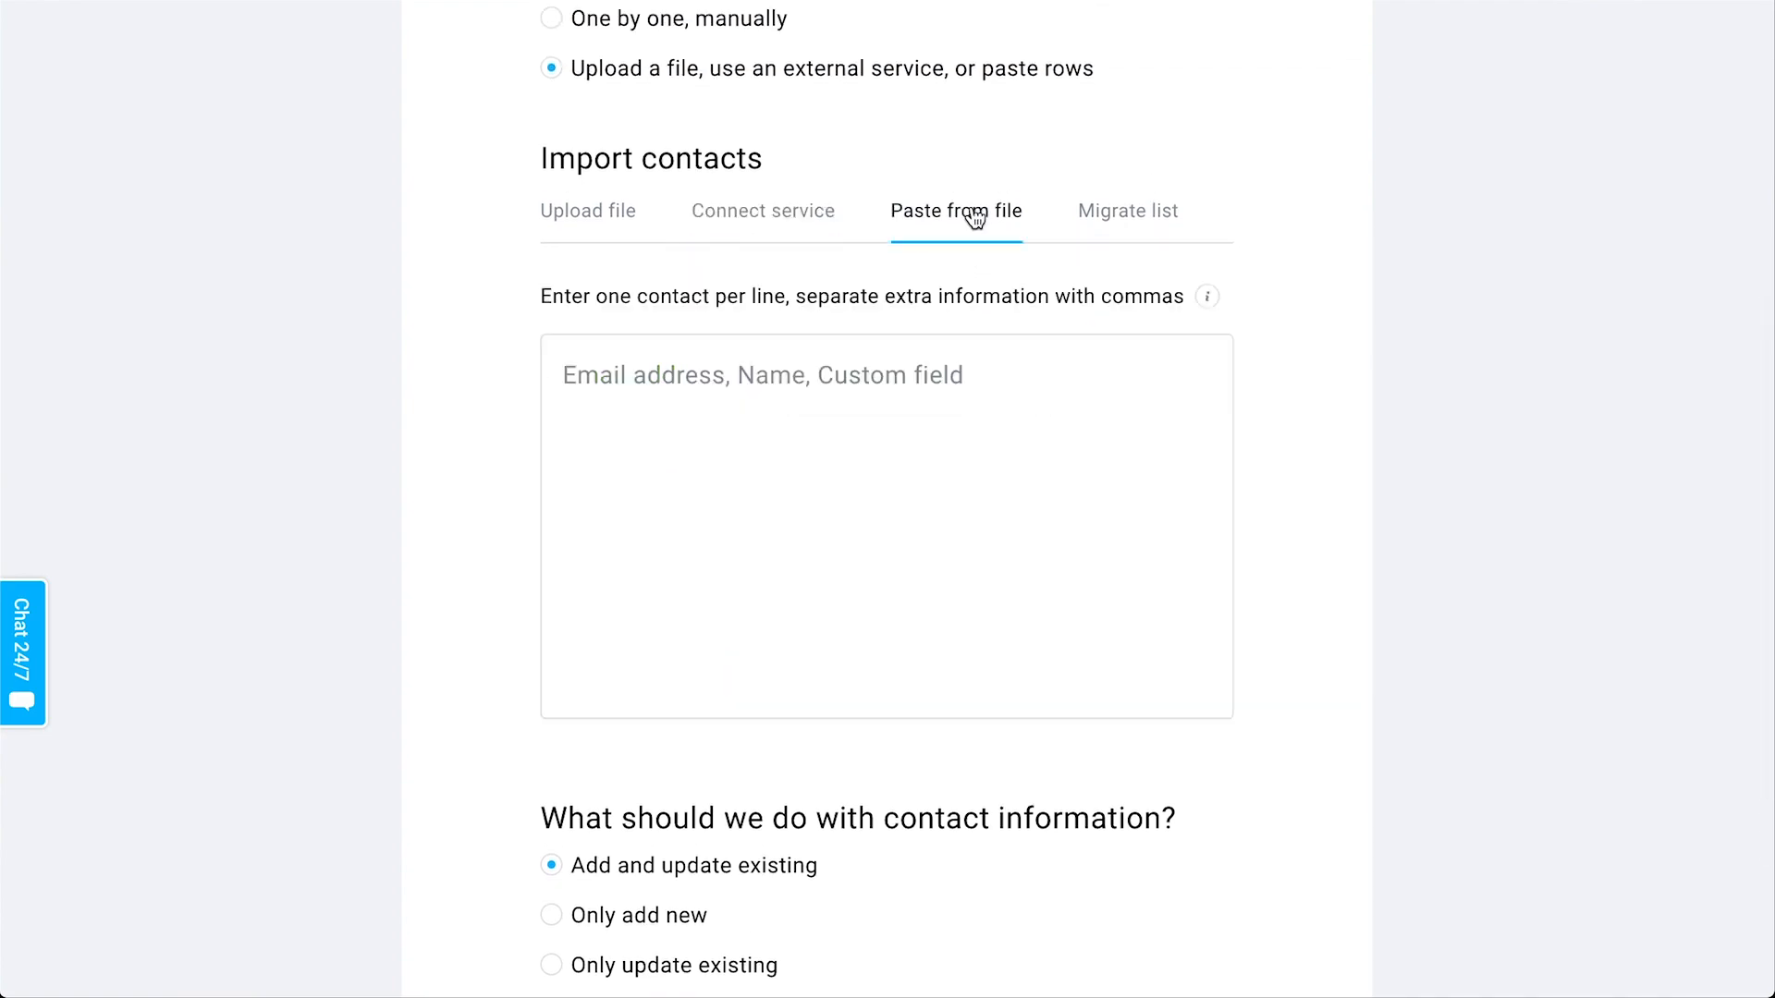
Step: View the list migration option and its available list sources, and close them without choosing one
left_click(1121, 214)
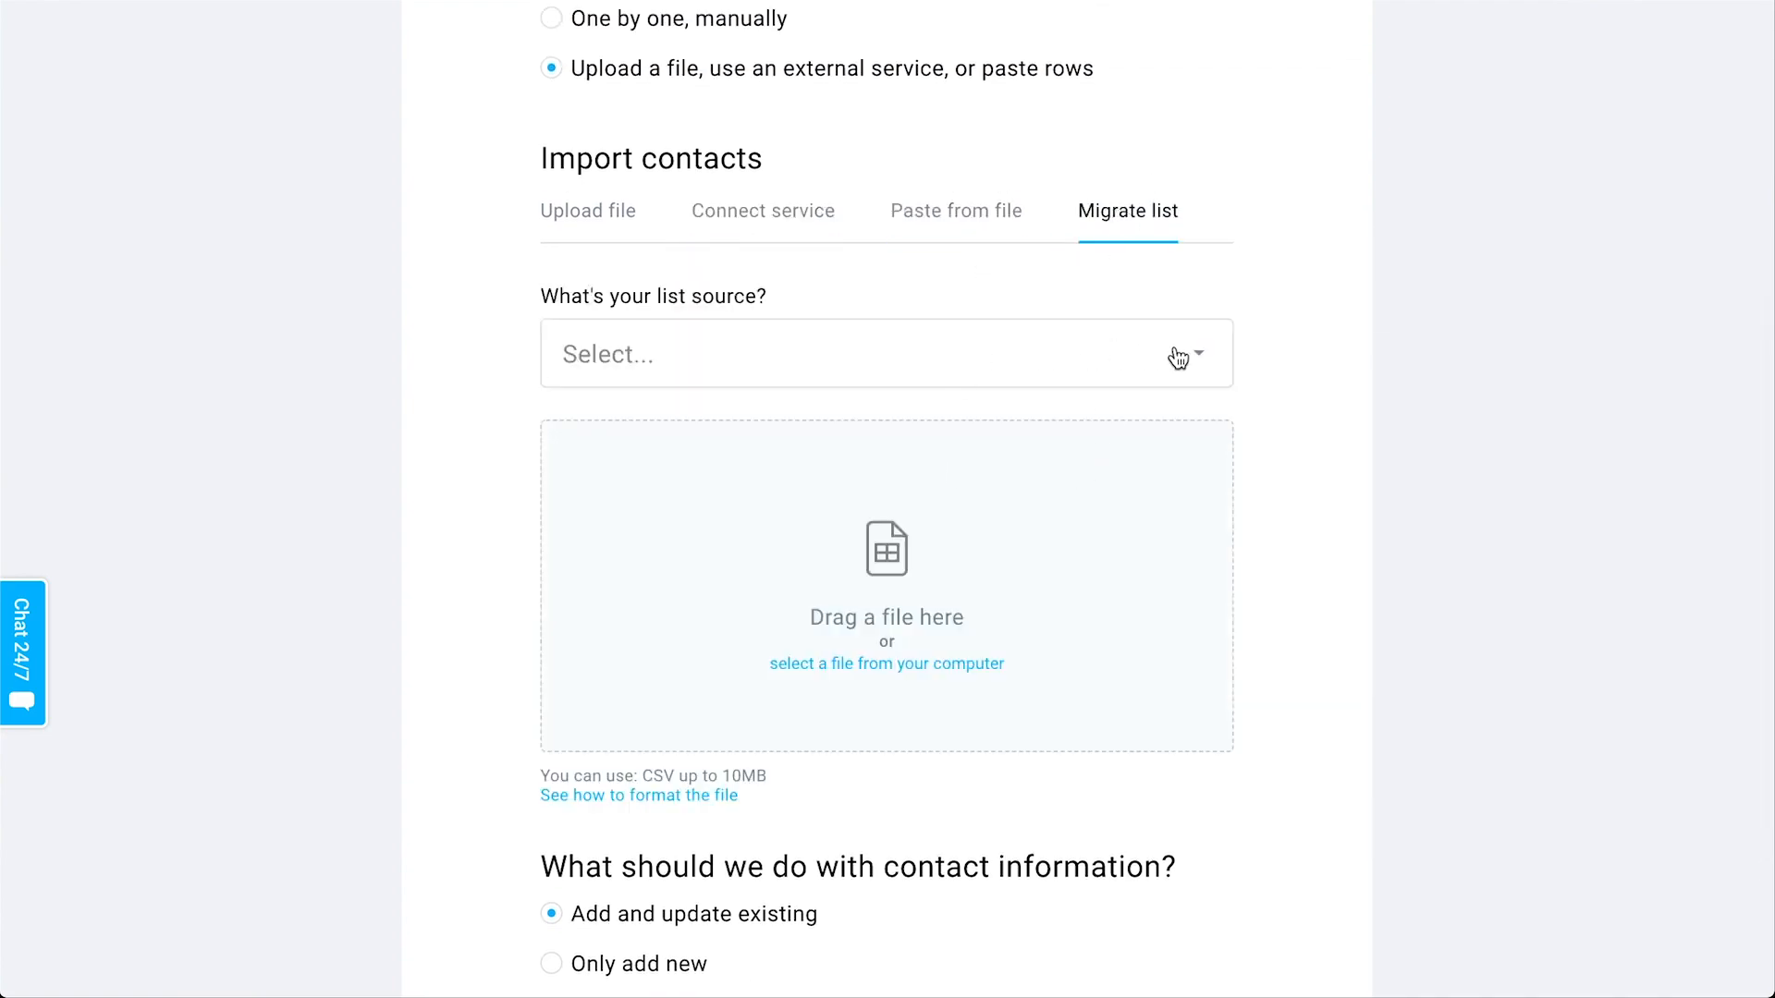
scroll(1289, 253, "down", 1)
left_click(1110, 286)
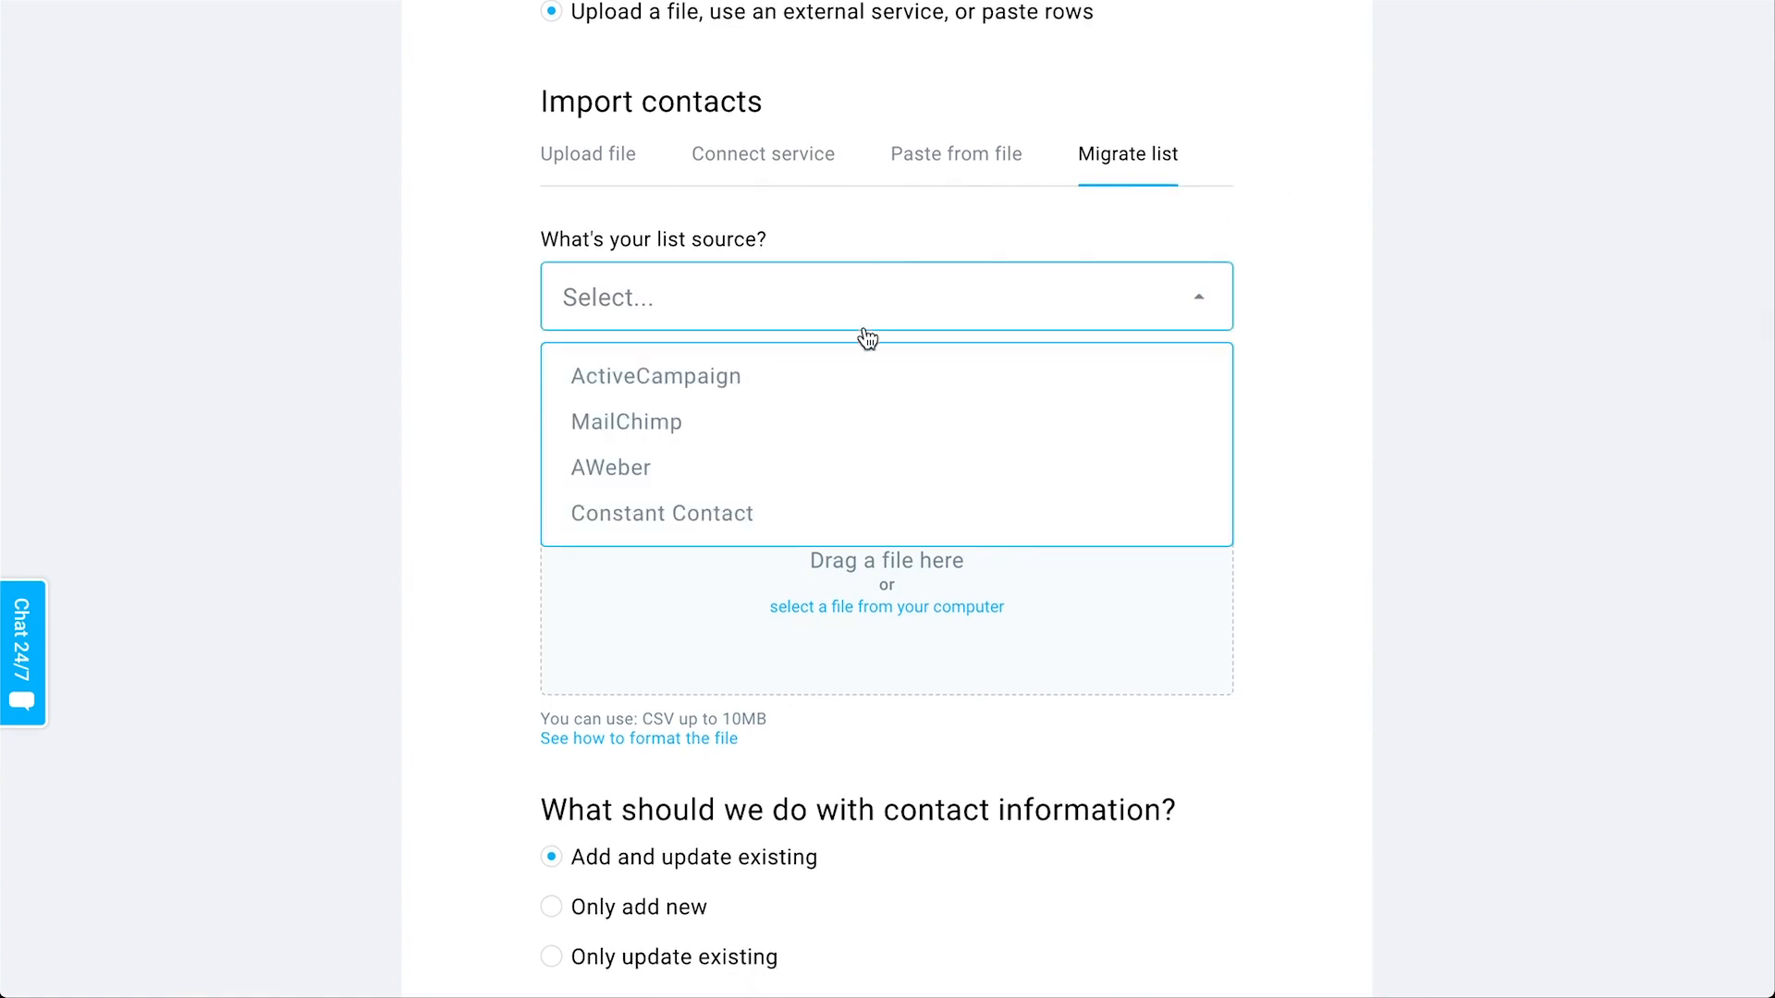
left_click(1320, 792)
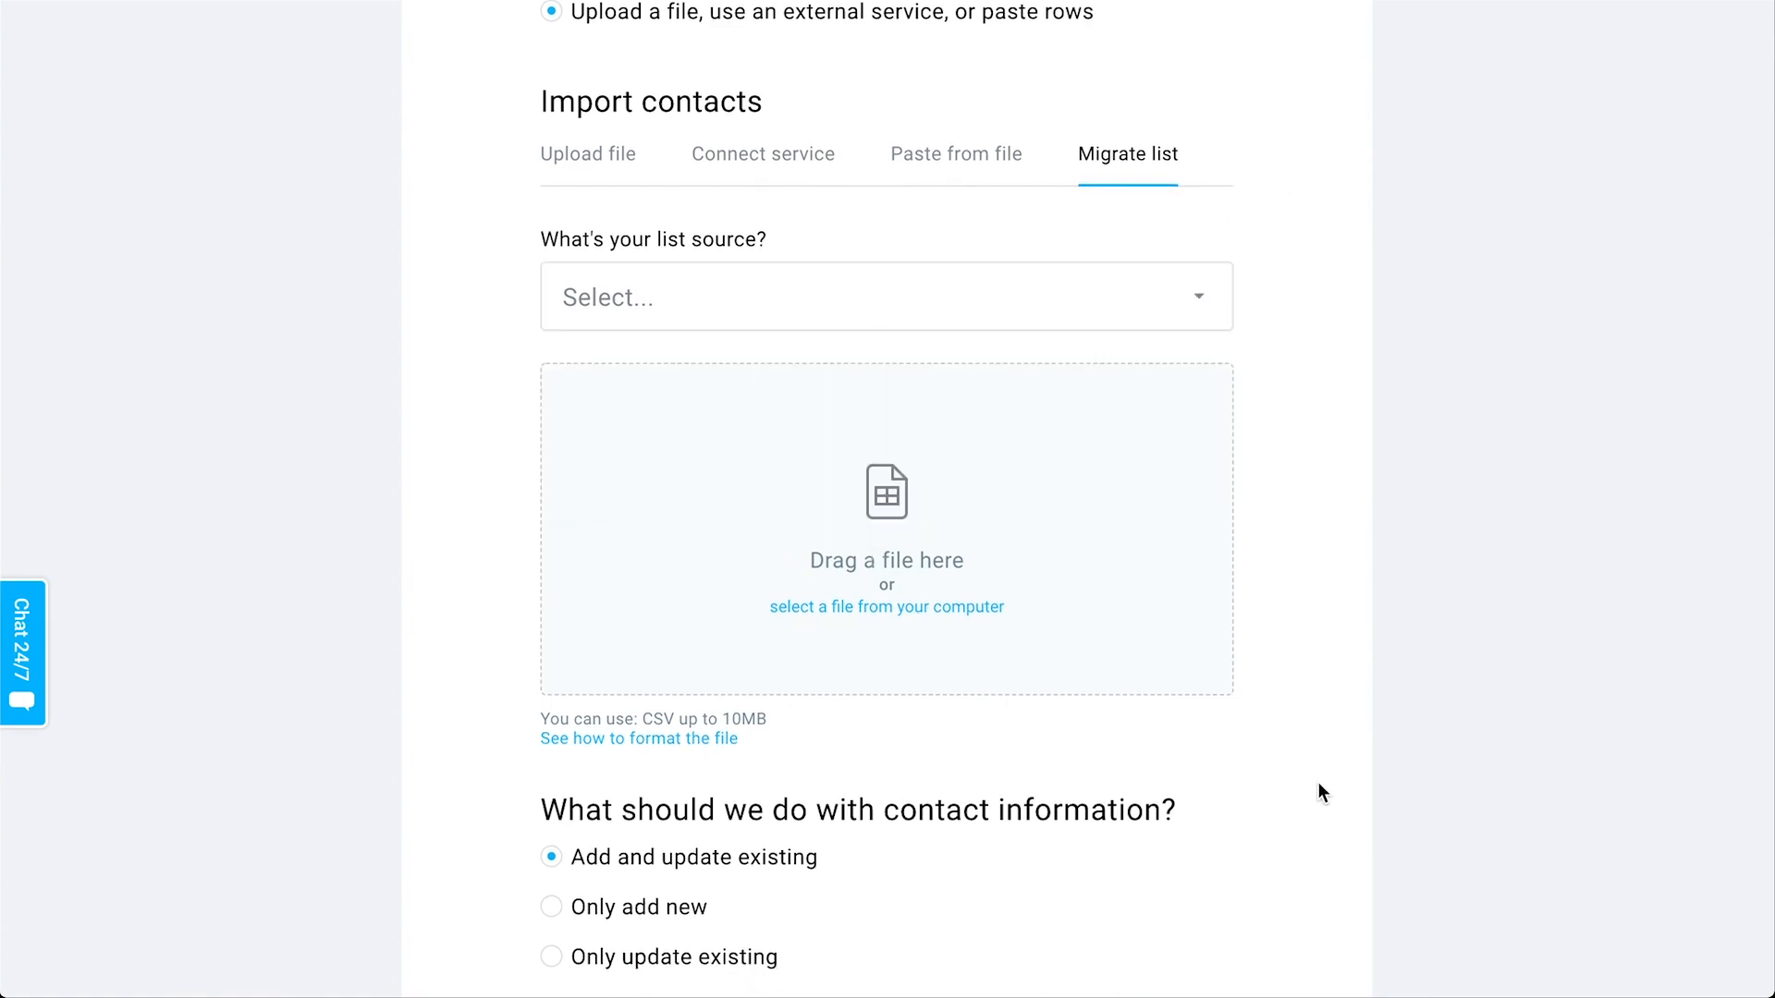
Step: Return to the file upload option and review the whole contact import form
scroll(1320, 785, "down", 2)
scroll(1320, 785, "up", 5)
scroll(1319, 786, "up", 1)
left_click(596, 516)
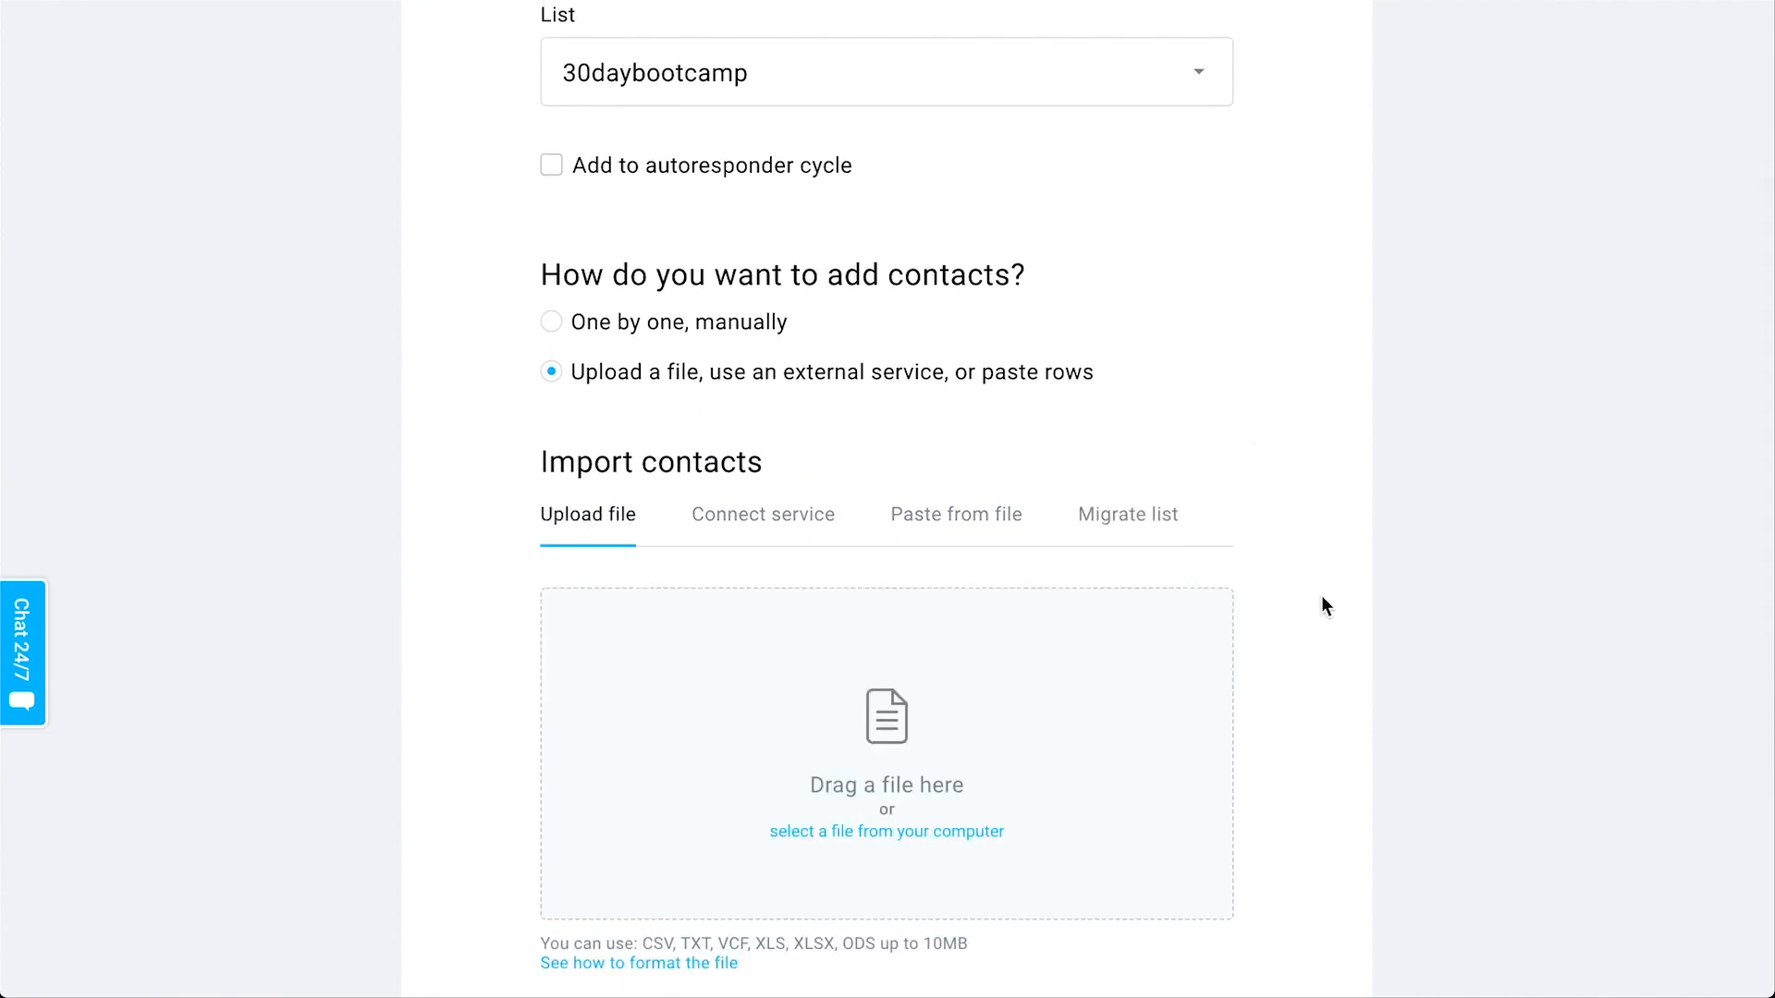
scroll(1322, 597, "up", 3)
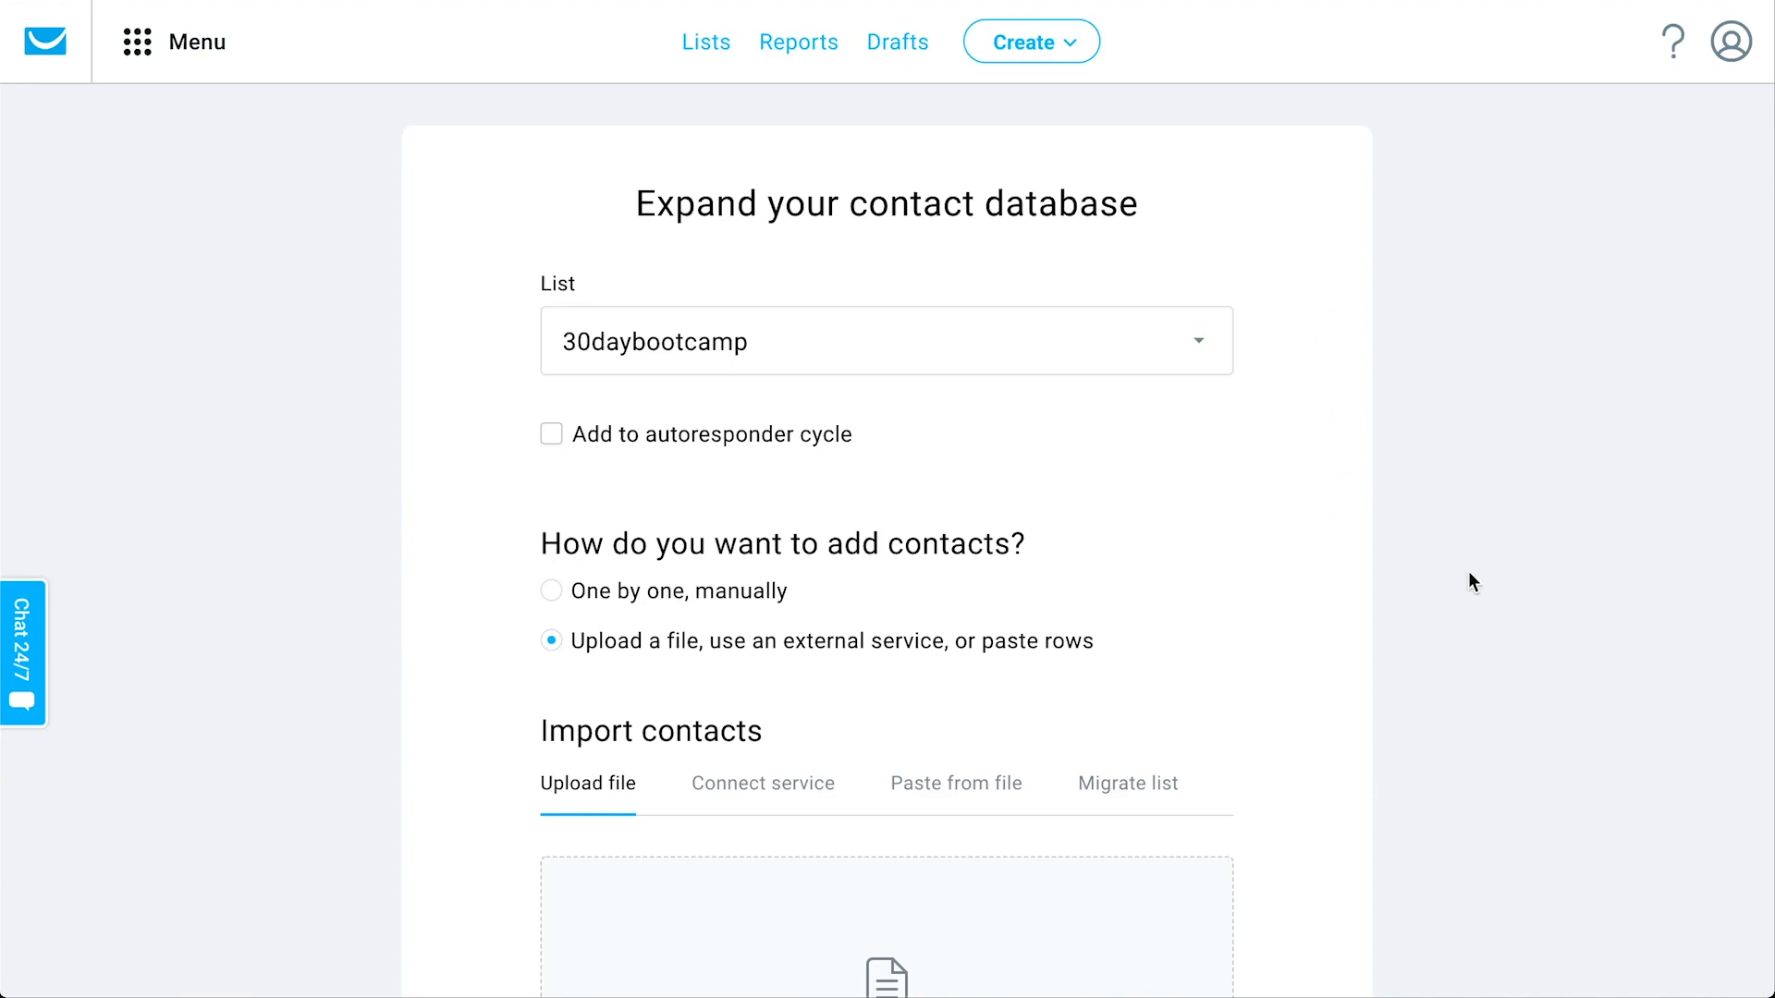
scroll(1448, 599, "down", 9)
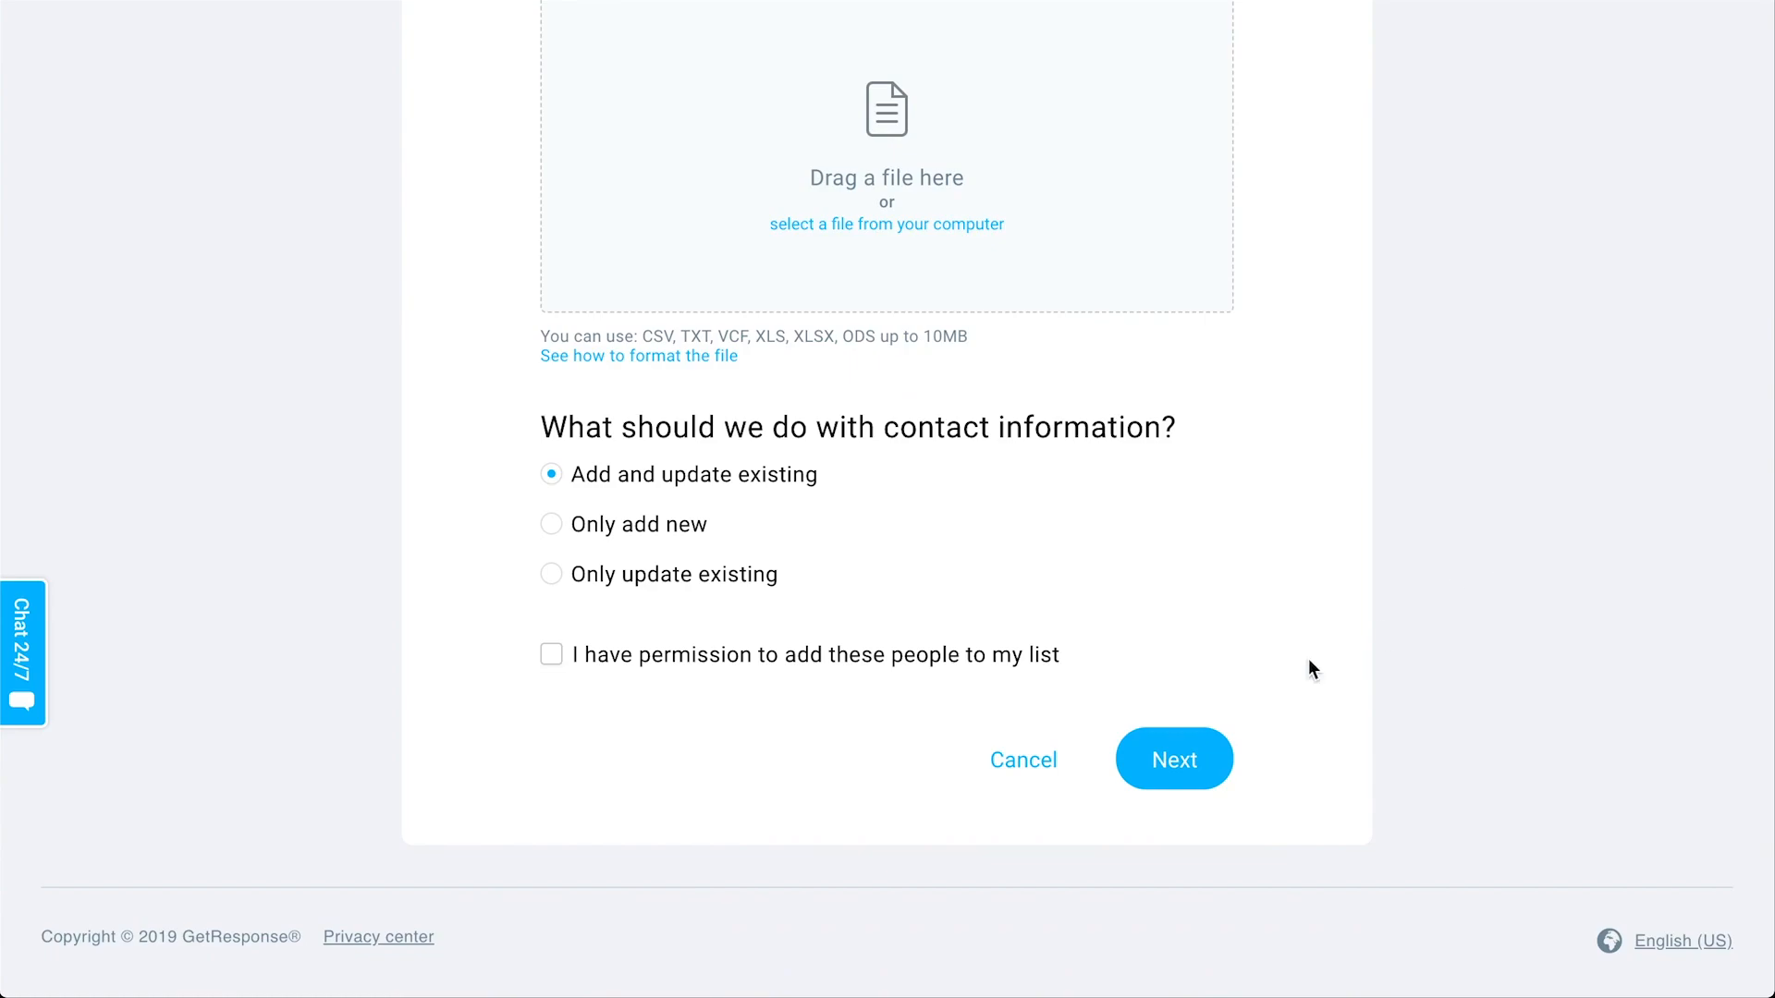
scroll(906, 684, "up", 5)
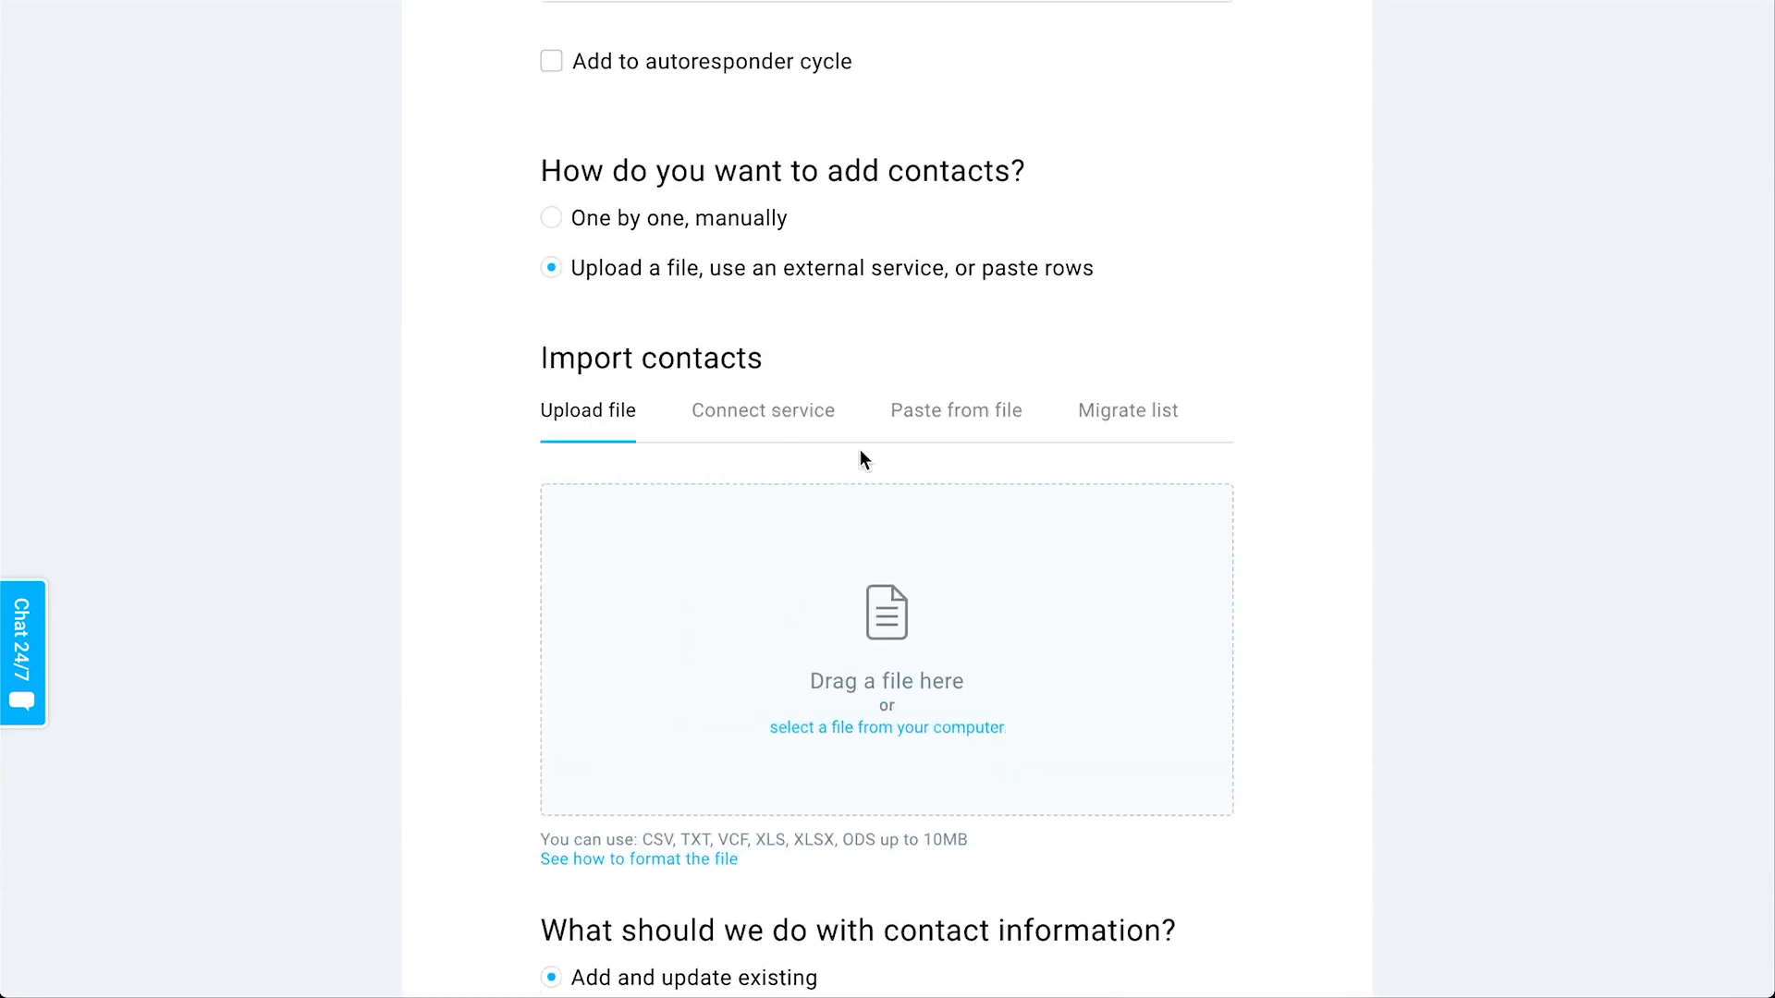
scroll(500, 416, "up", 4)
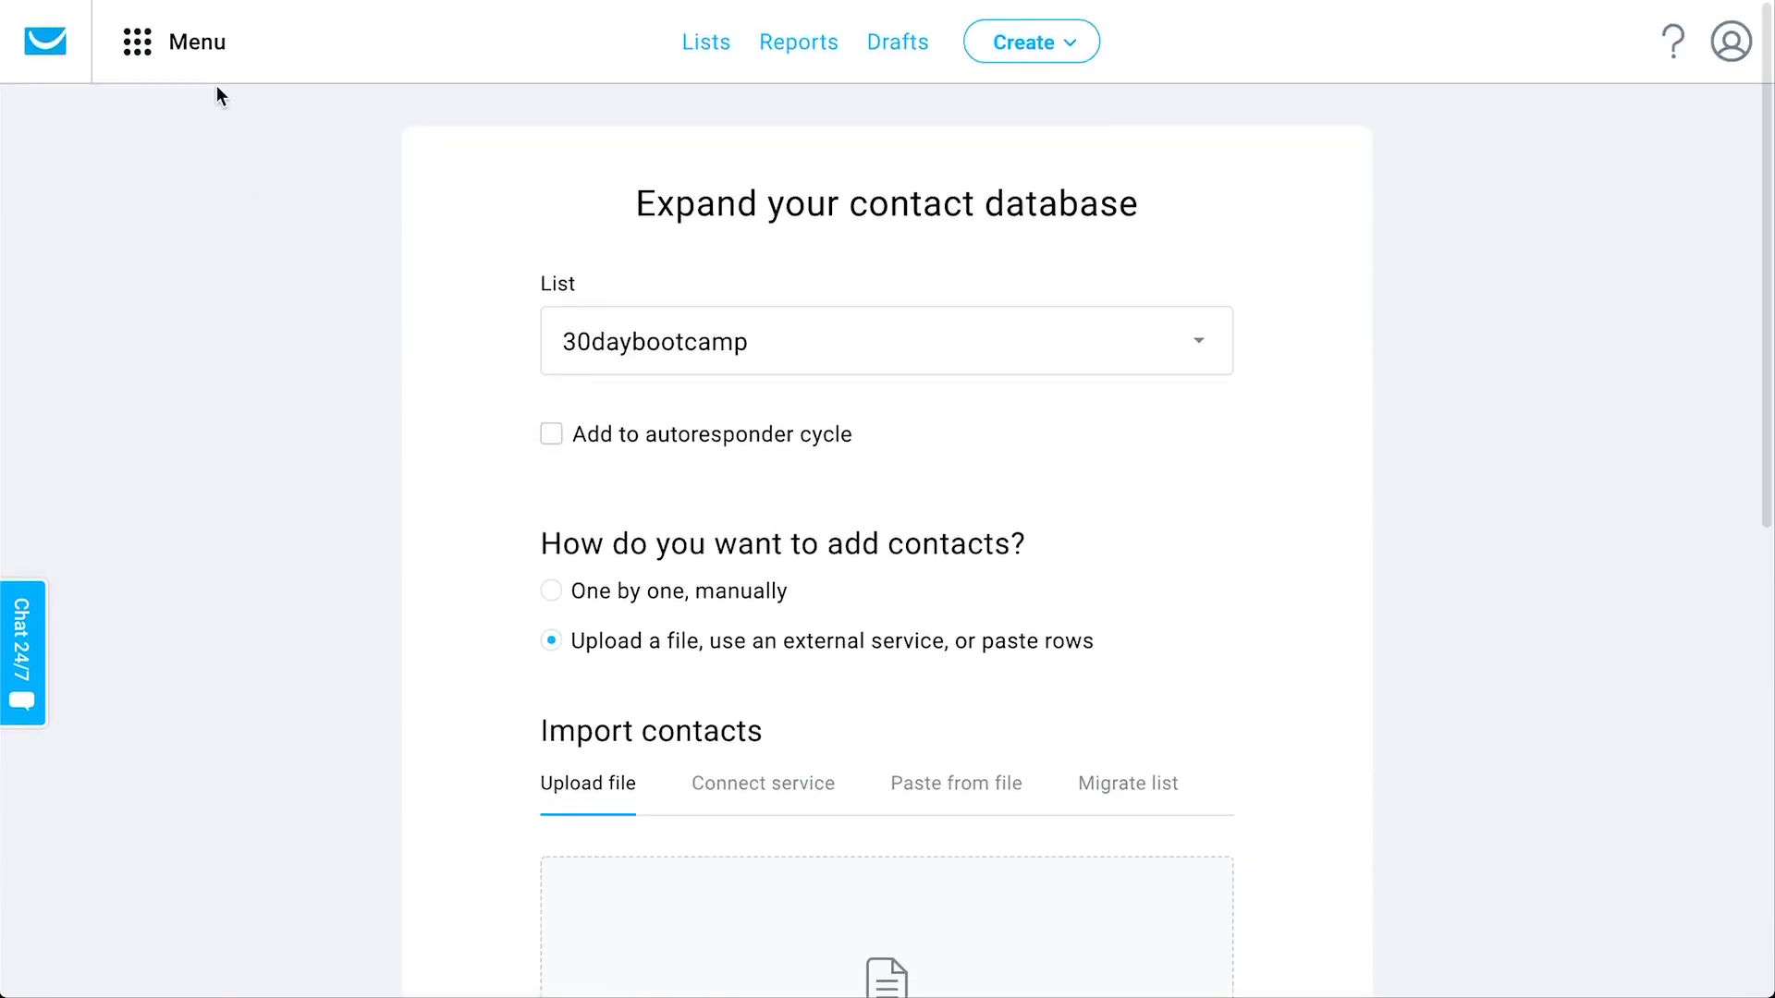
Step: Leave the contact import form and open the Autofunnel tool
left_click(211, 68)
left_click(211, 72)
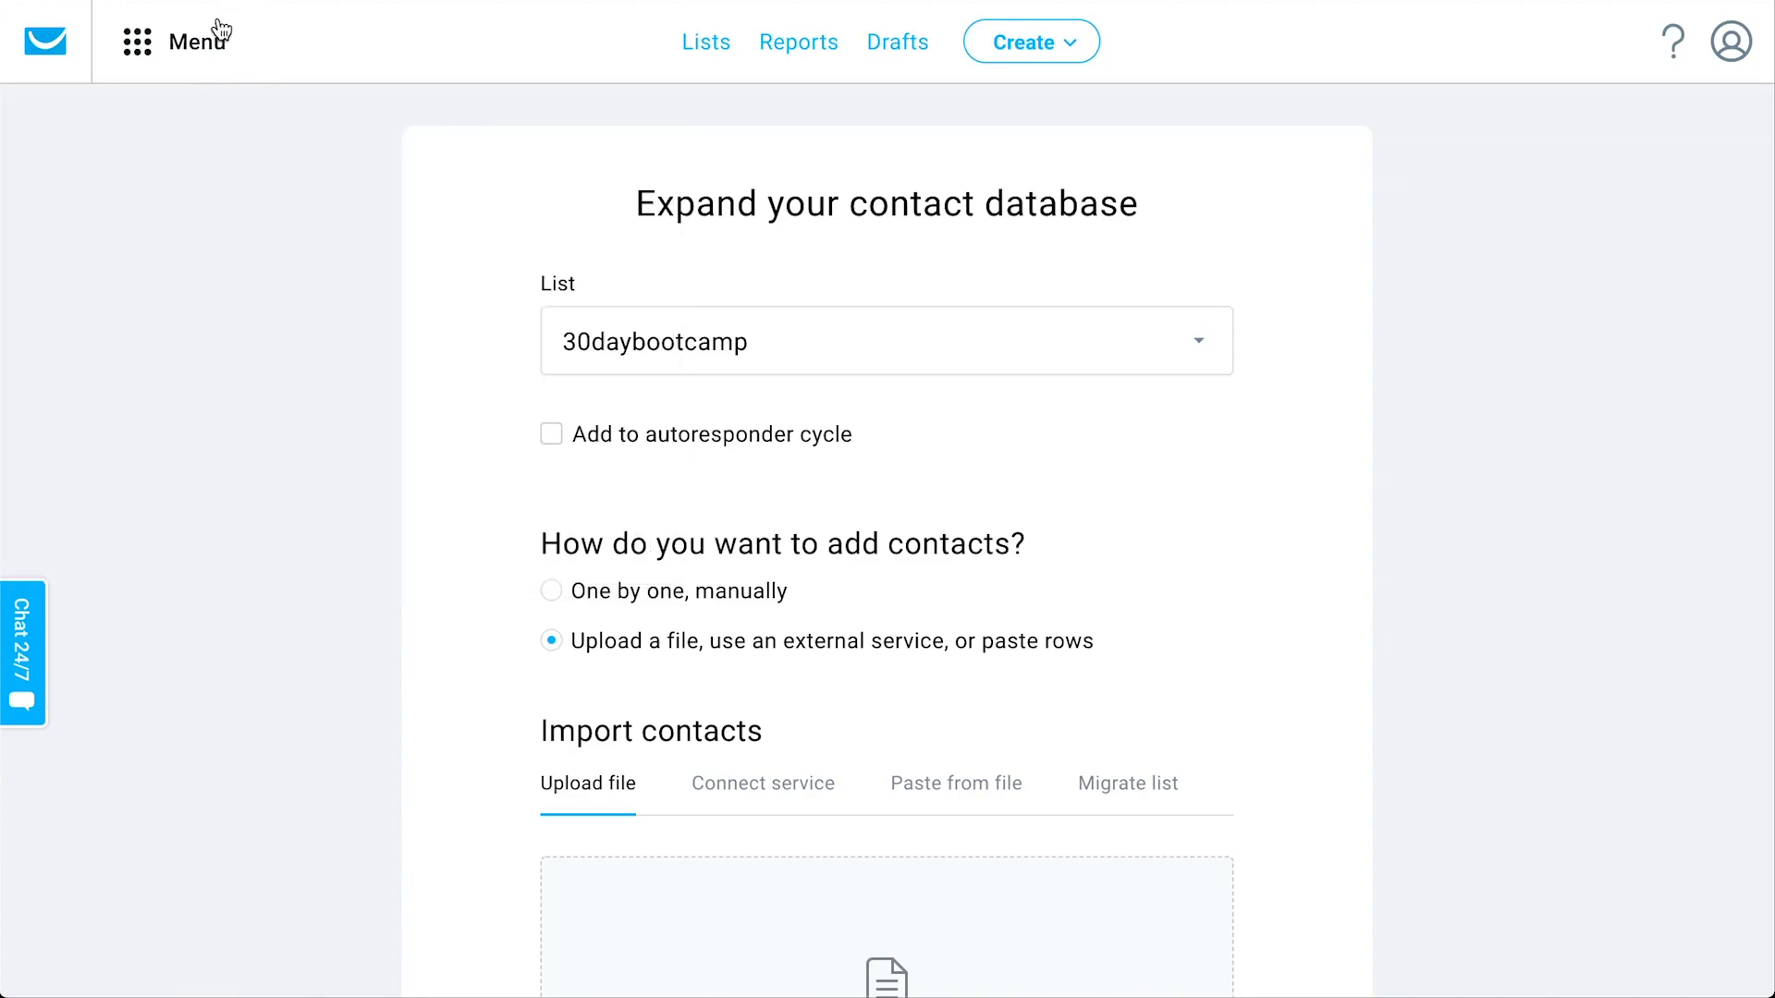
left_click(206, 40)
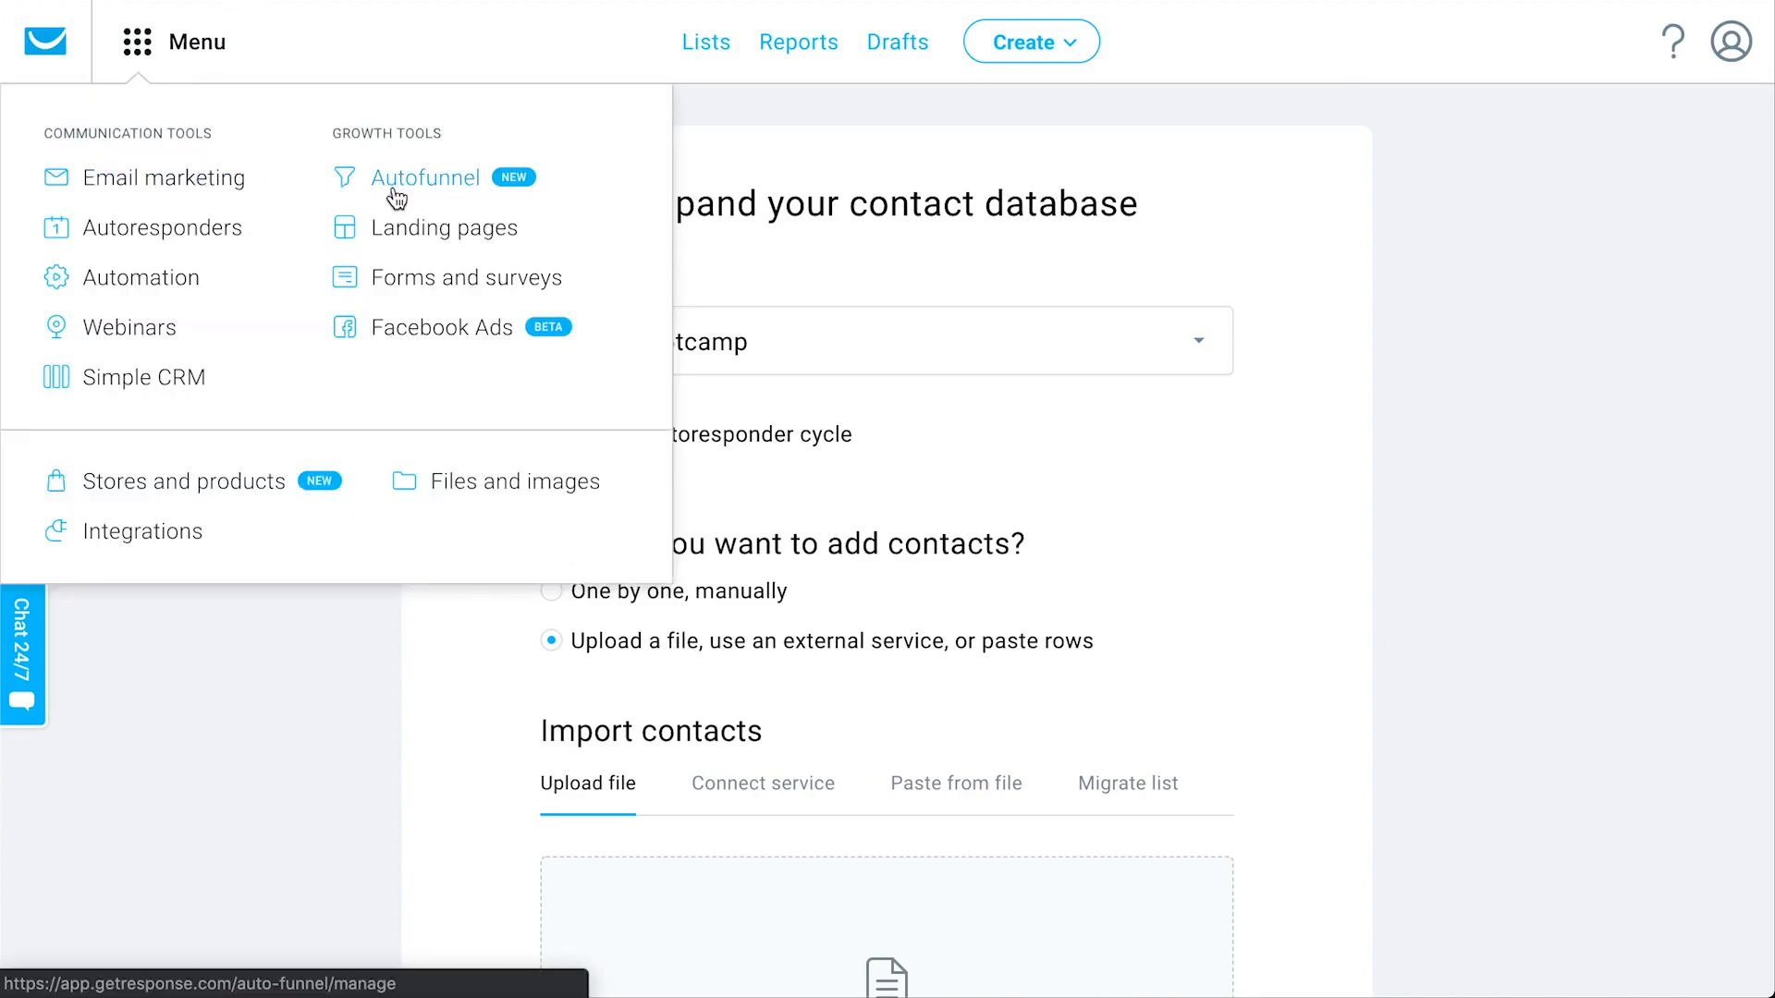
left_click(445, 190)
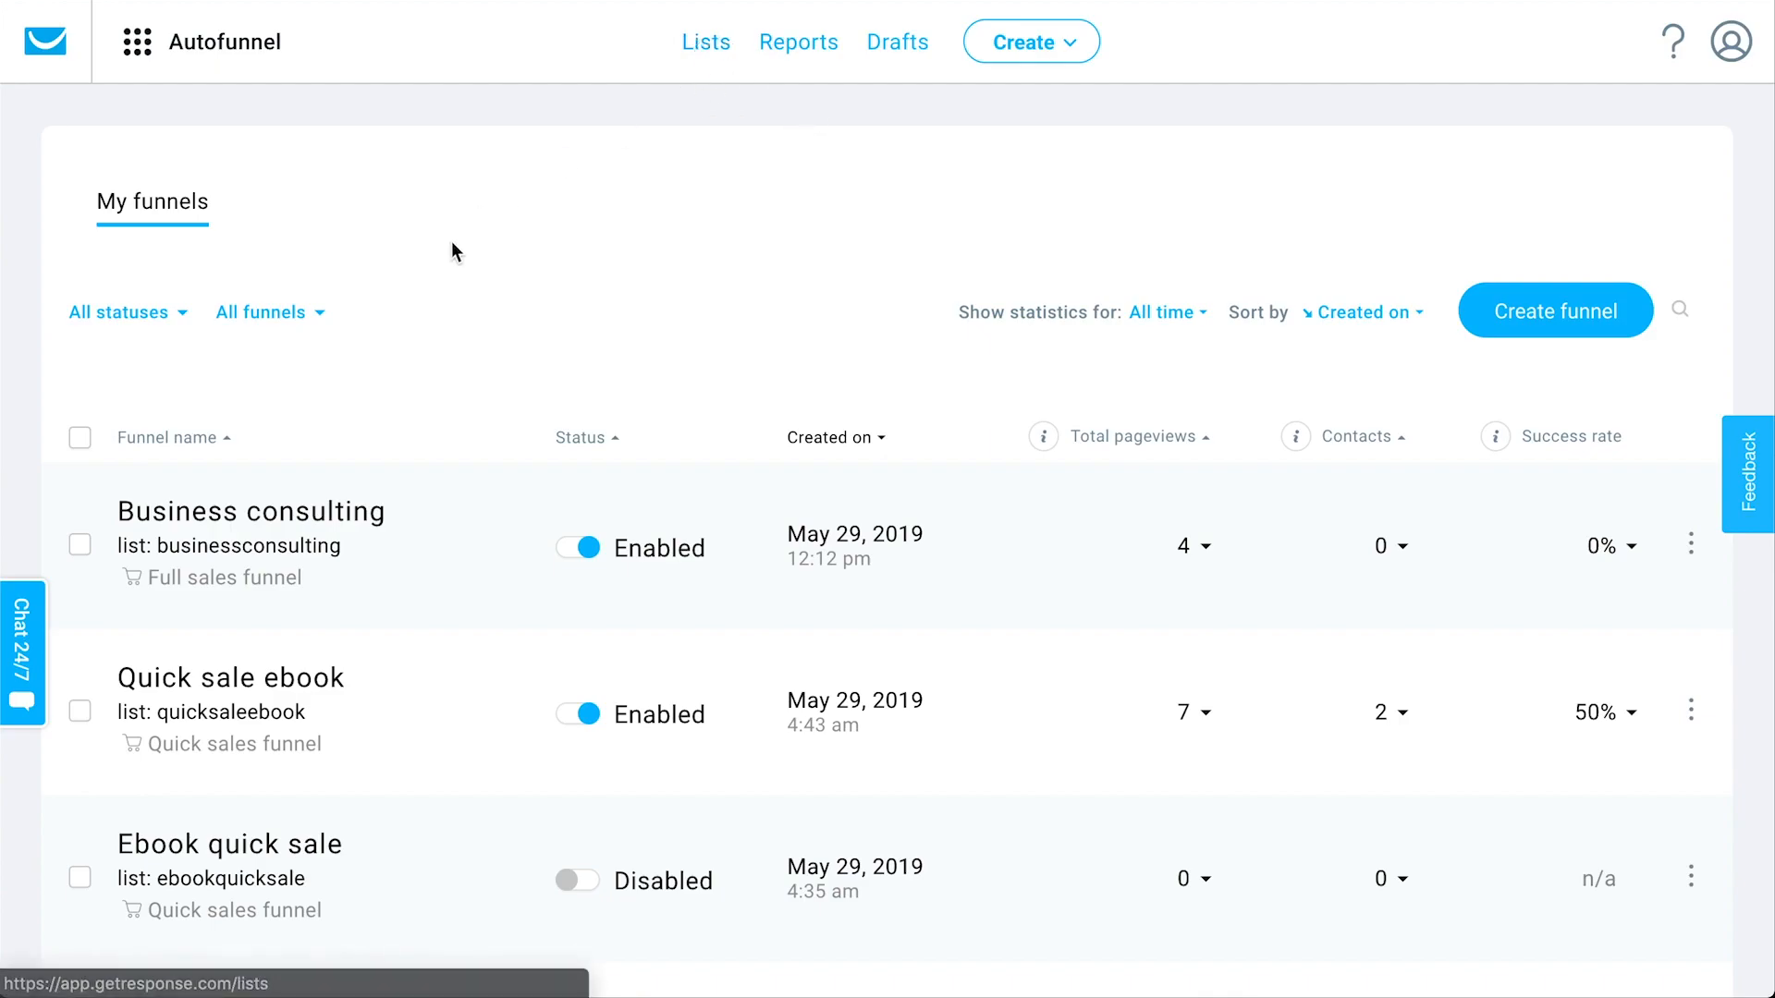
Step: Create a list-building funnel named "New signups funnel"
left_click(1538, 333)
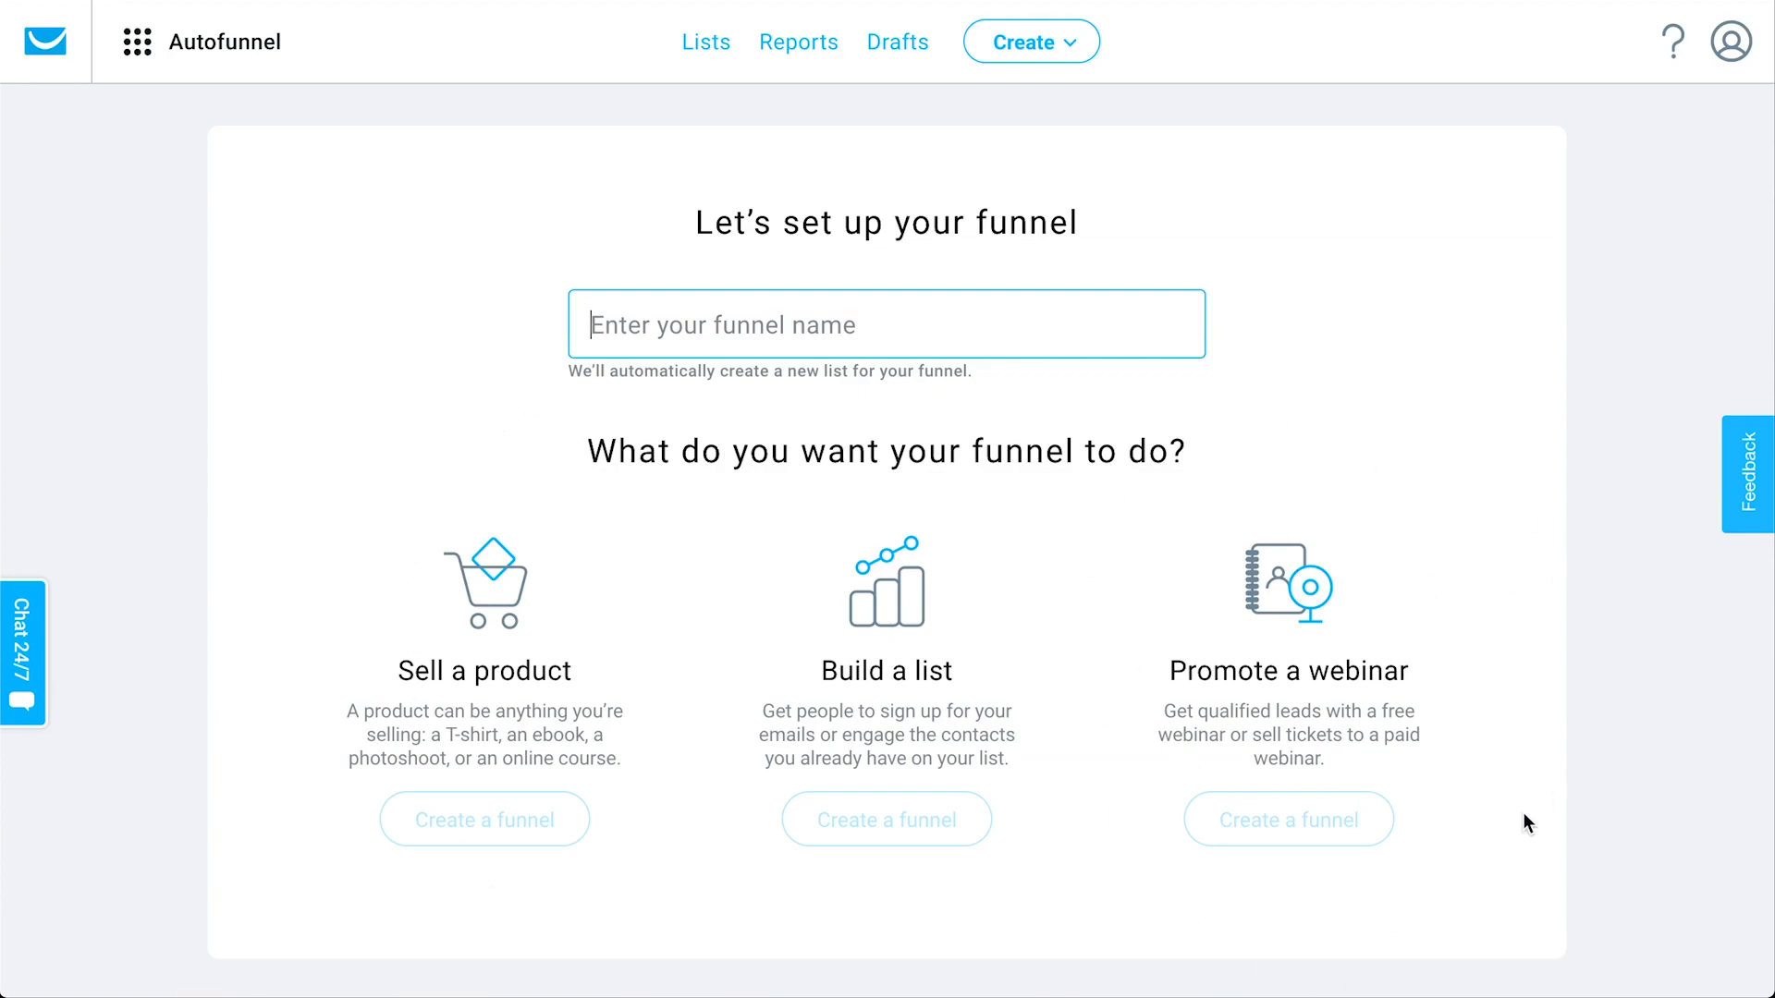
scroll(1524, 812, "down", 2)
scroll(1524, 813, "up", 2)
type("New signups funnel")
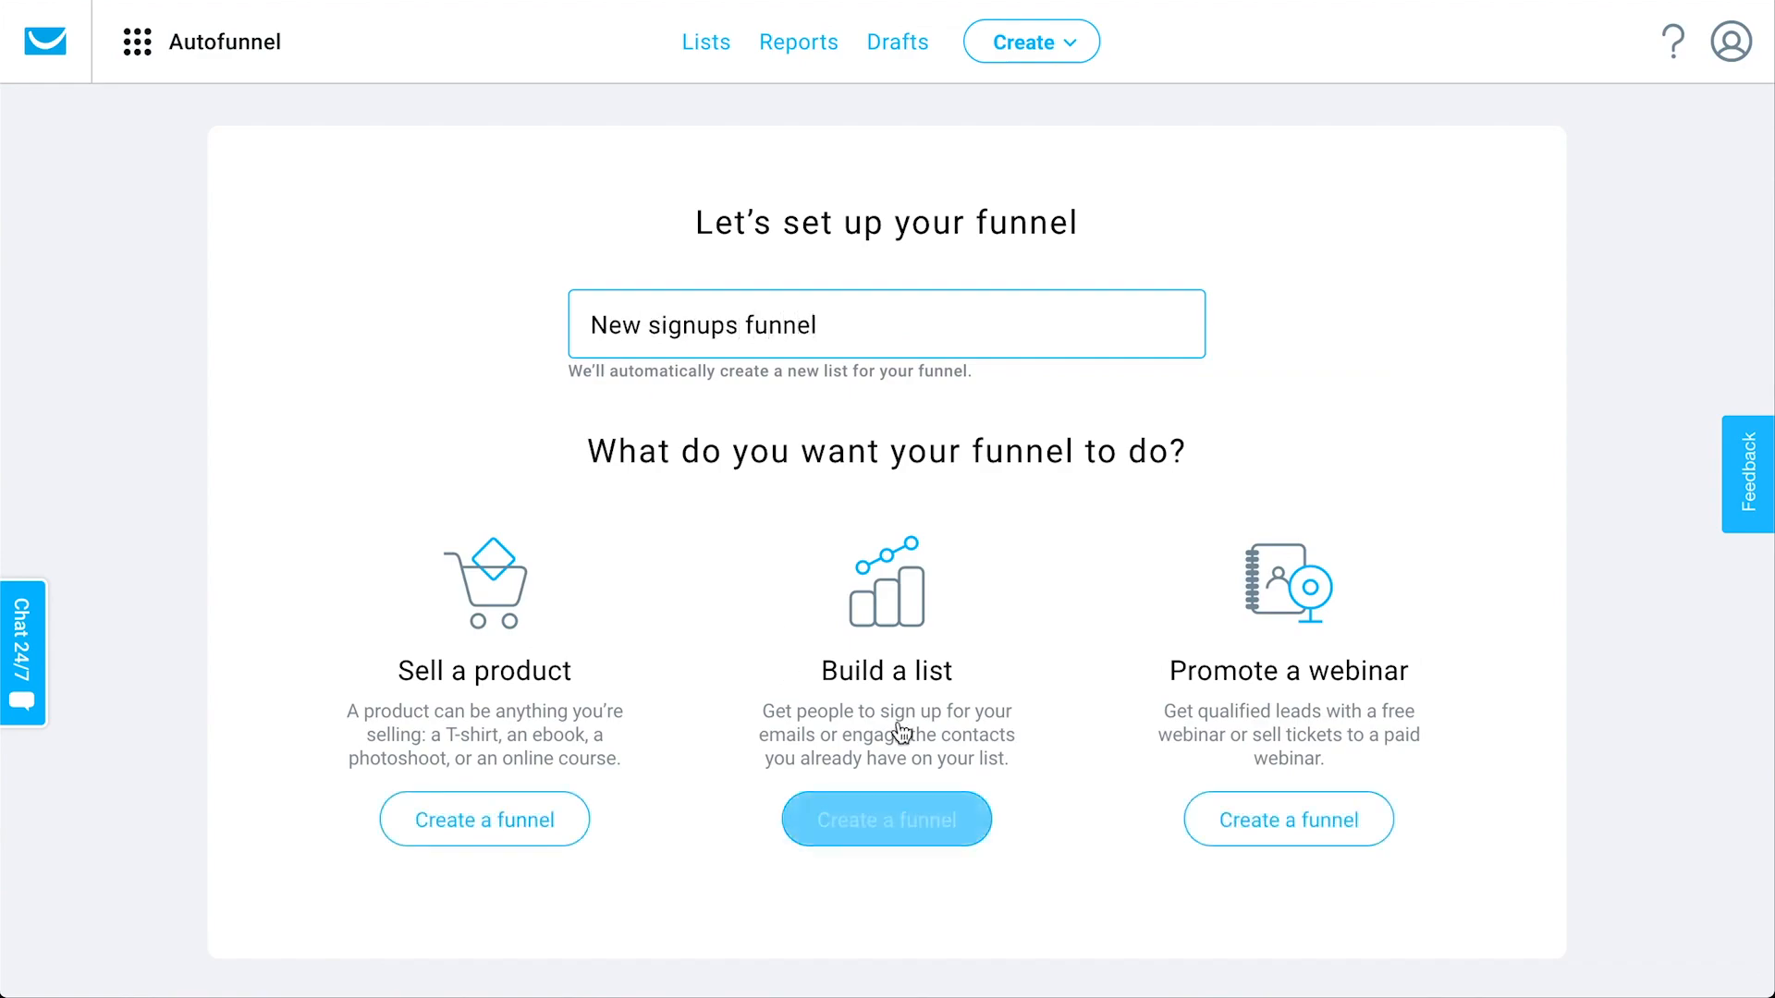
left_click(907, 810)
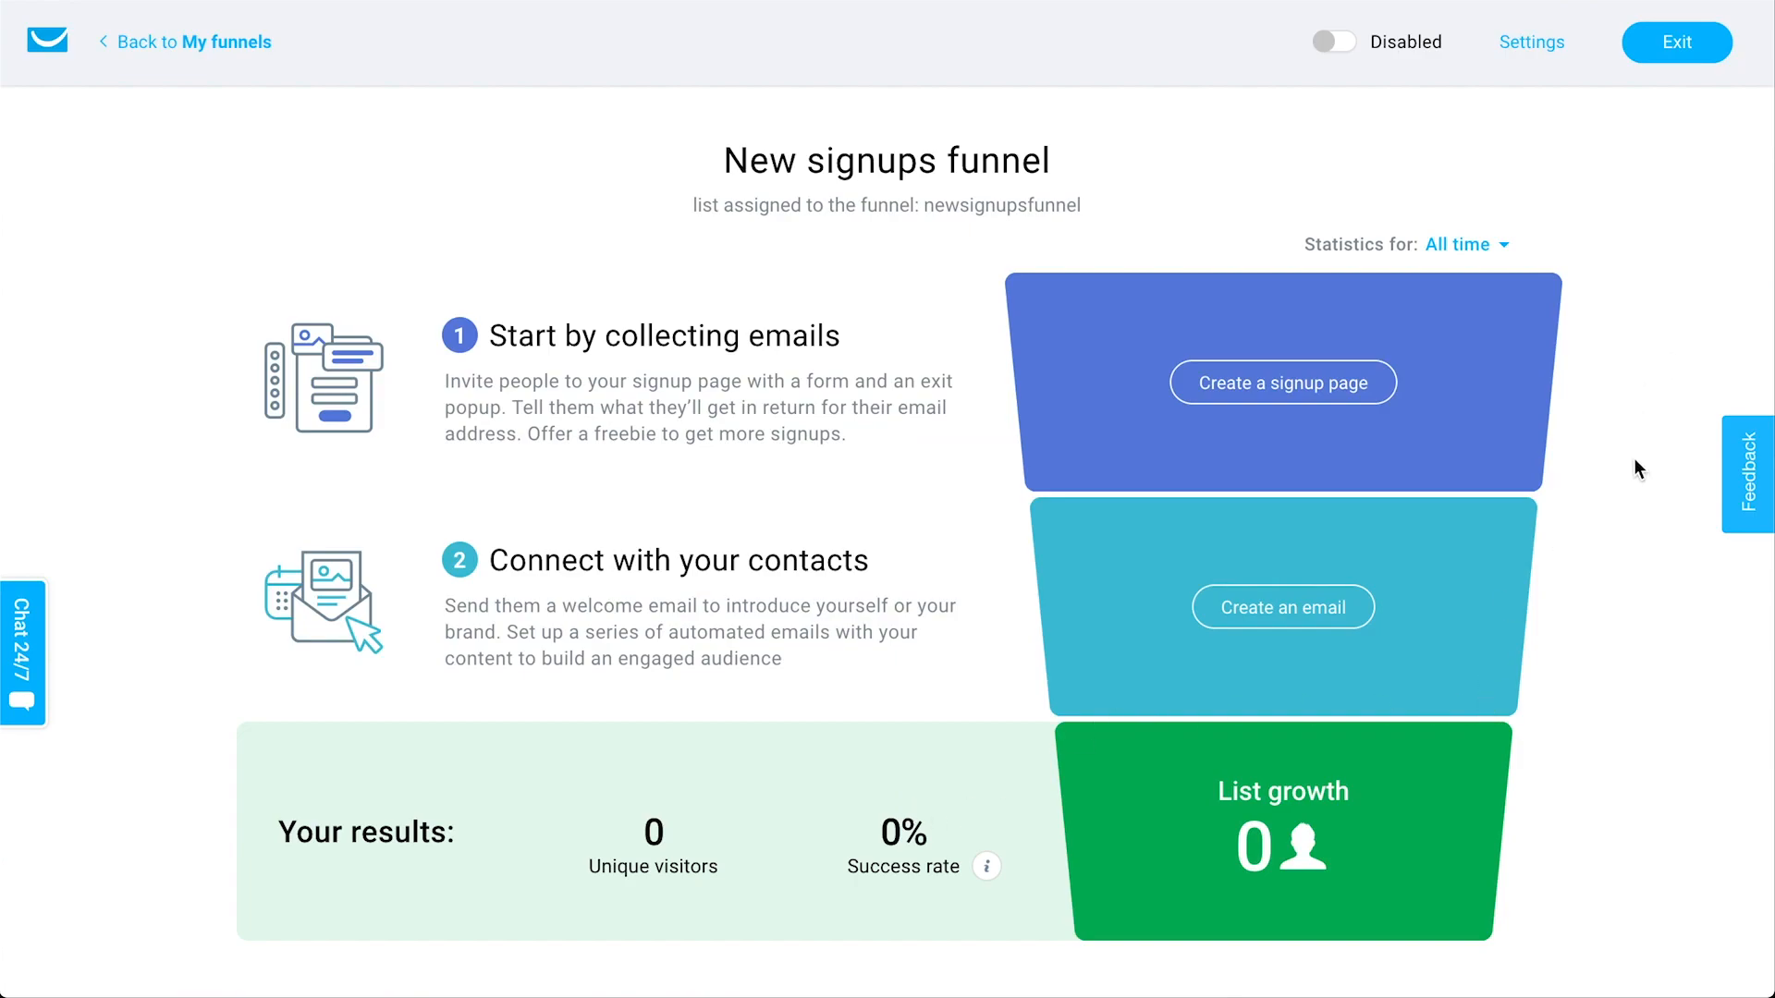
Step: Review the stages of the New signups funnel and return to the list of funnels
scroll(1634, 457, "down", 2)
scroll(1634, 458, "up", 1)
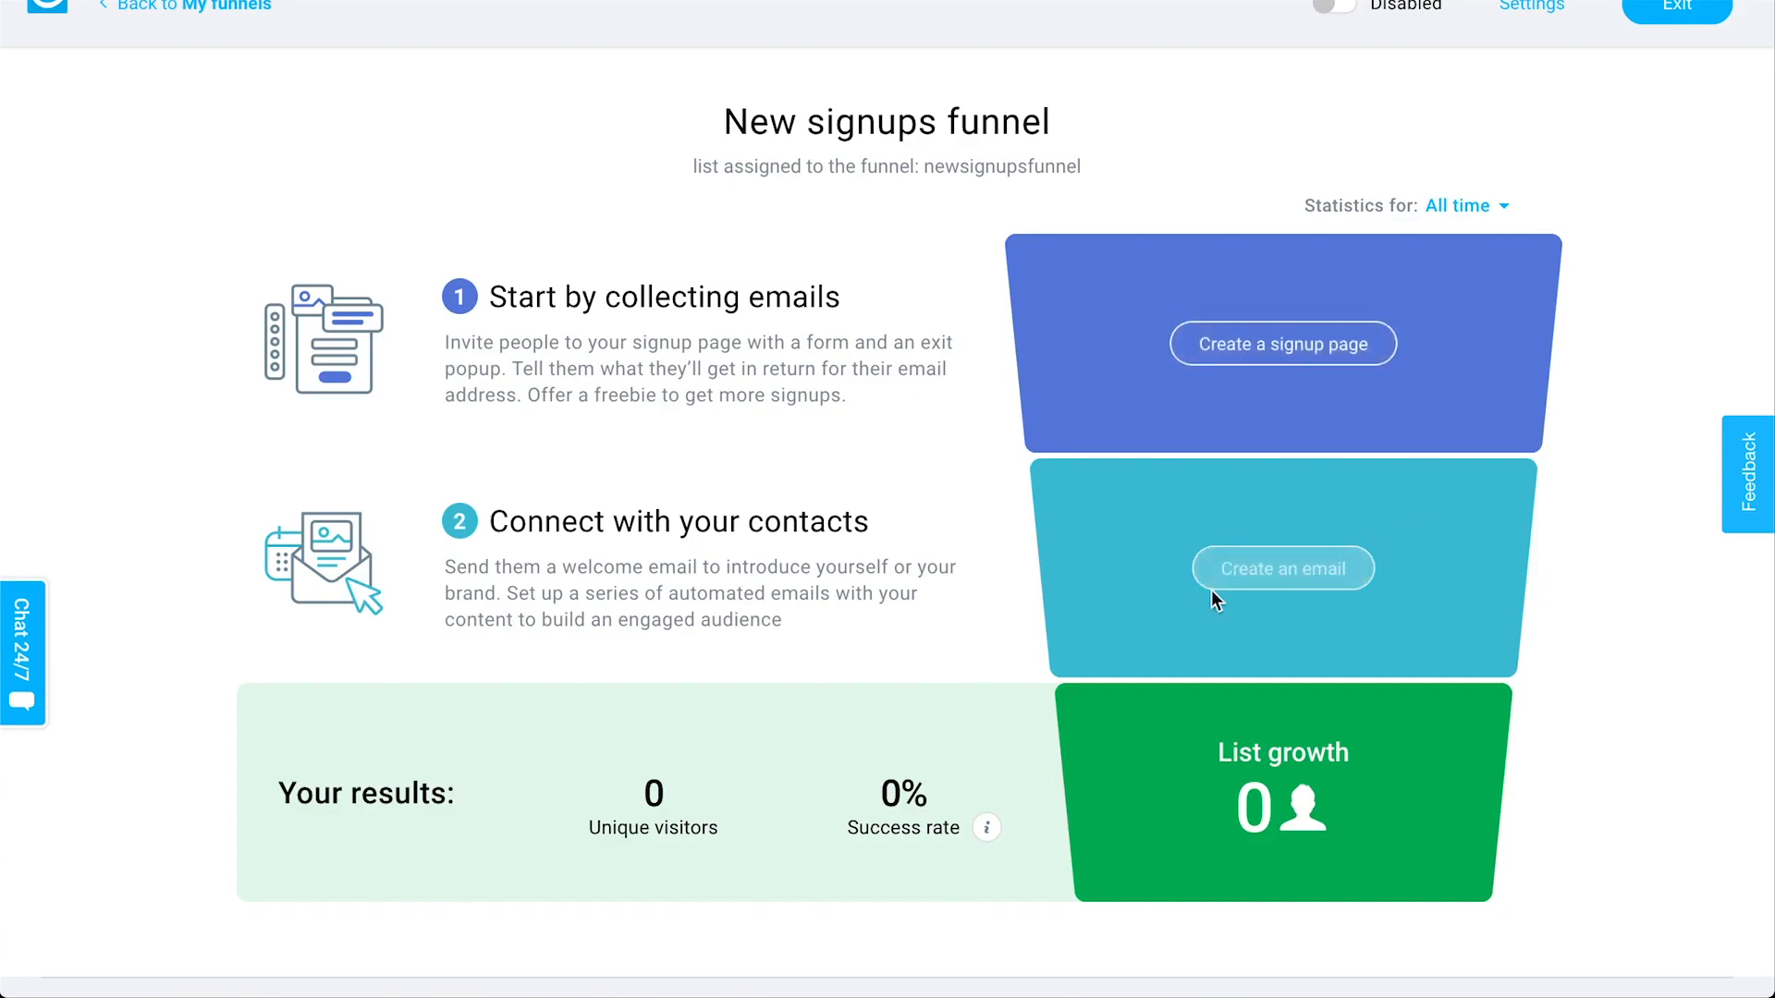
scroll(1368, 610, "up", 1)
left_click(228, 44)
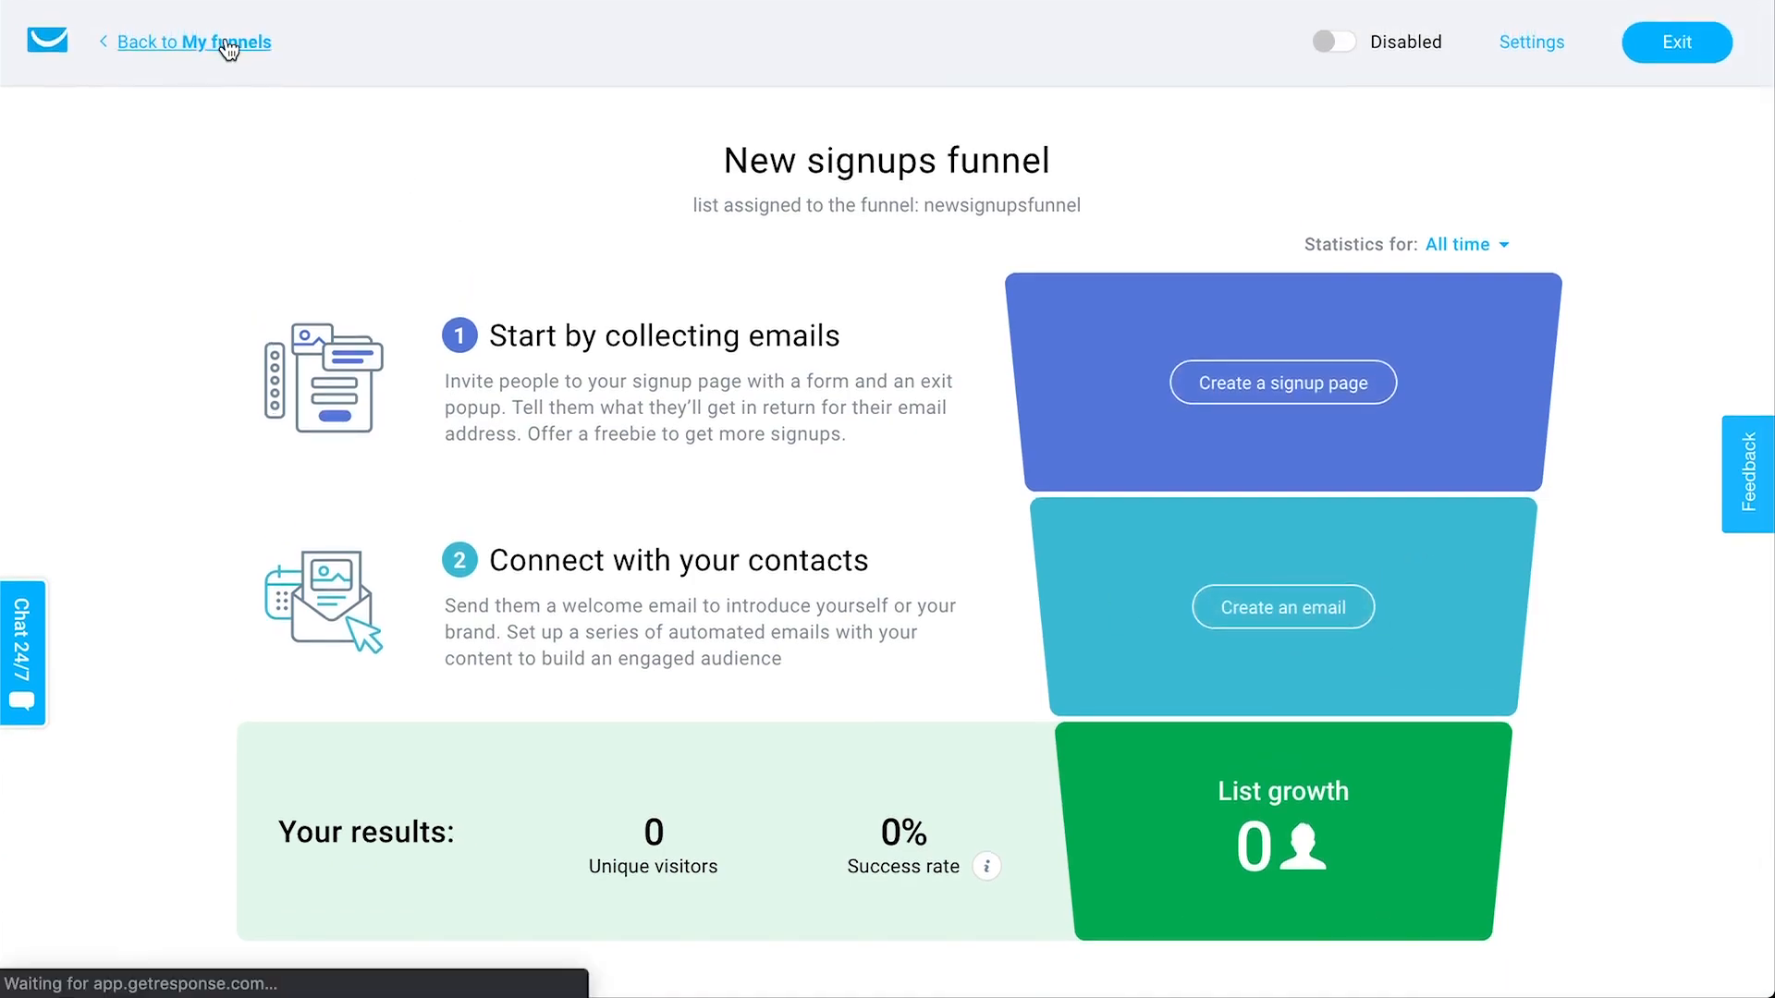
left_click(212, 46)
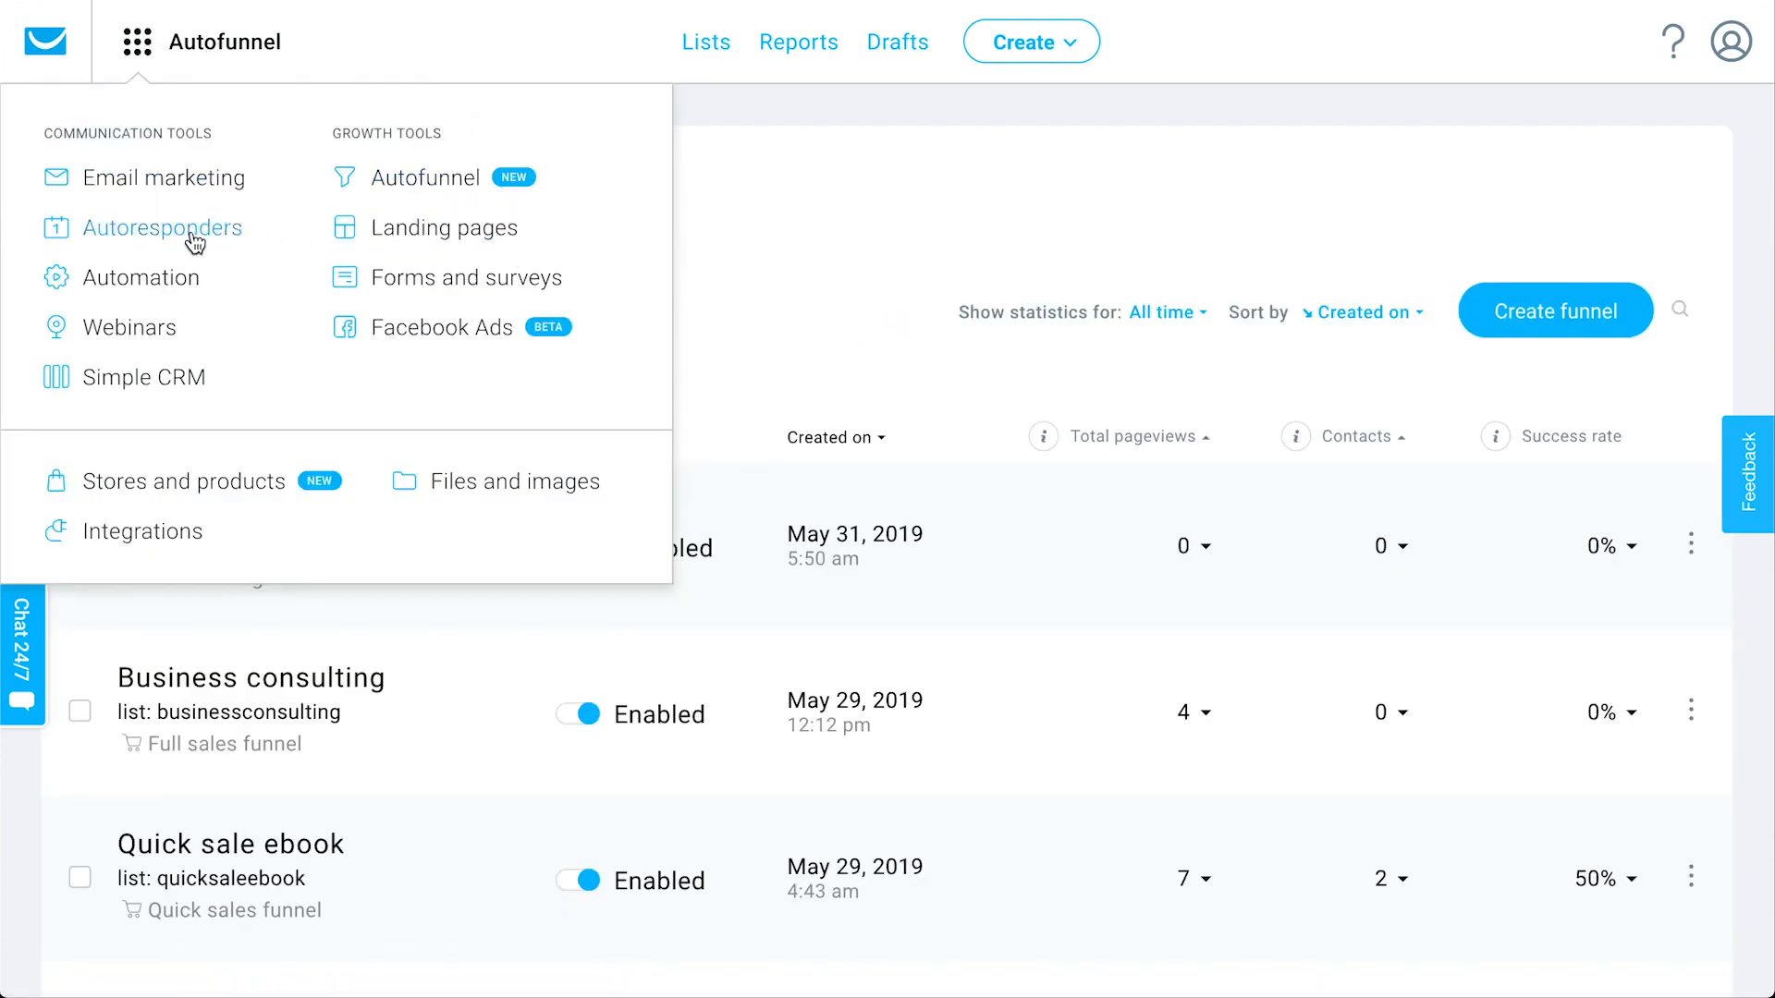
left_click(448, 192)
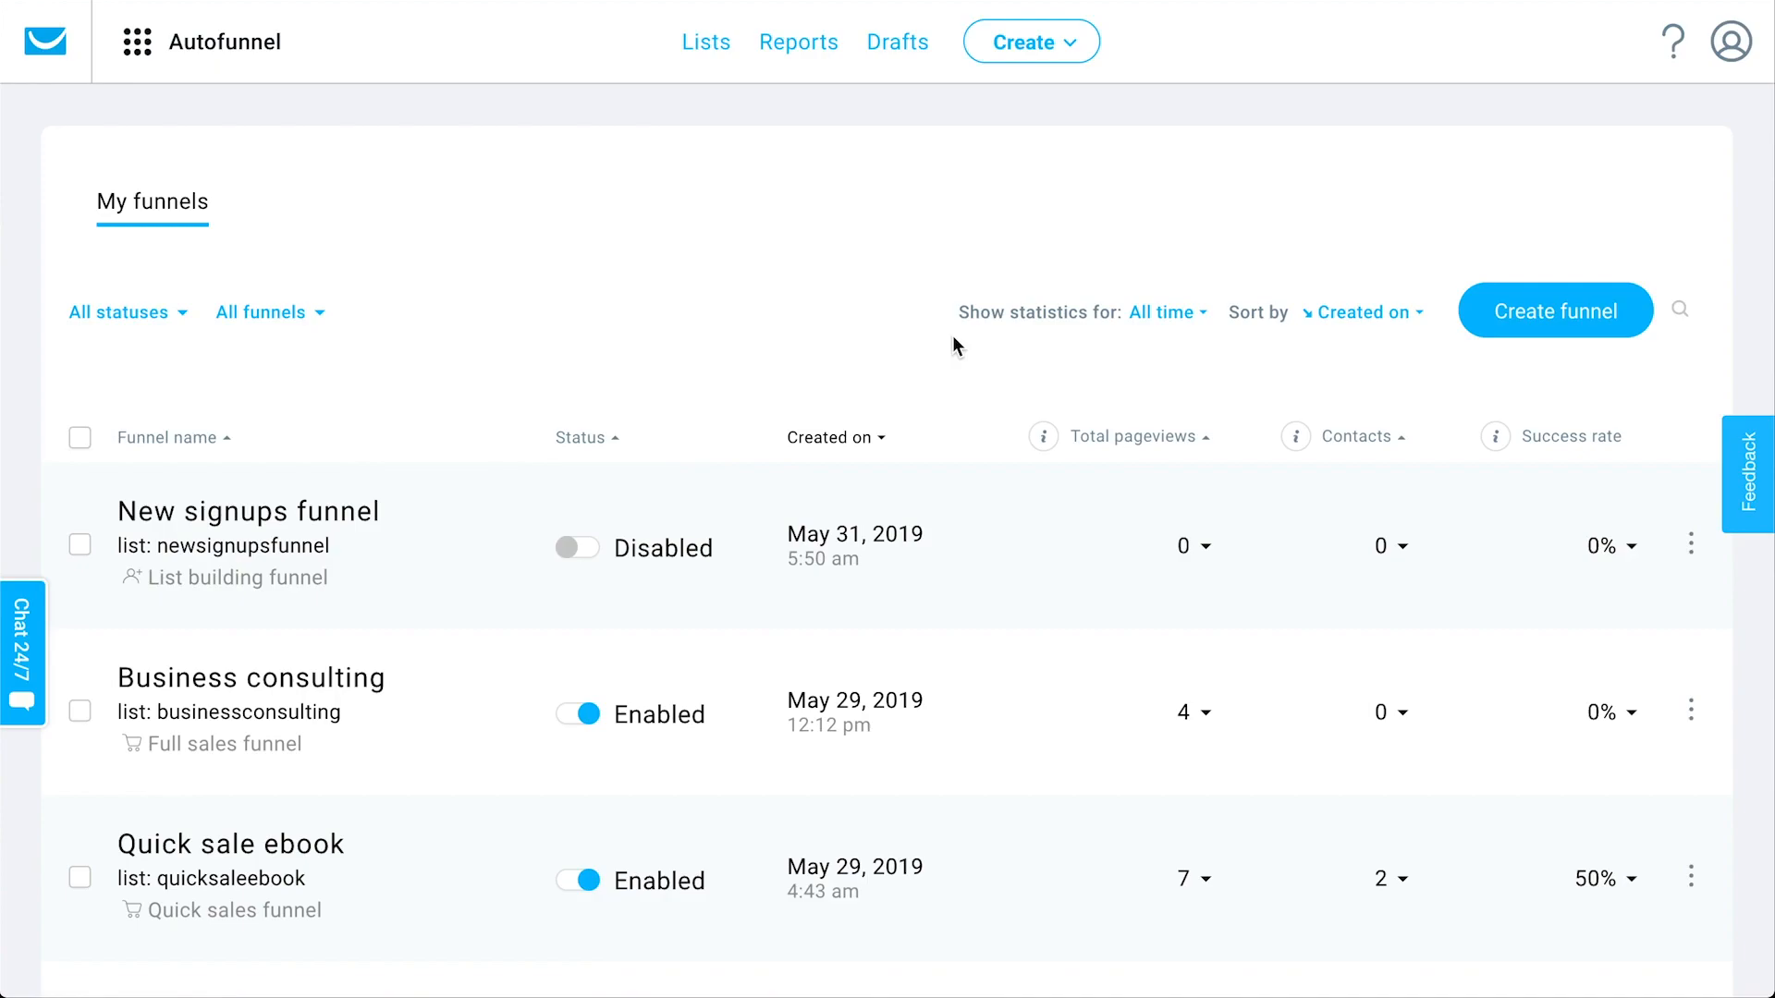
Step: Find and open the 30 Day Bootcamp funnel, and review its stages and statistics
scroll(957, 347, "down", 4)
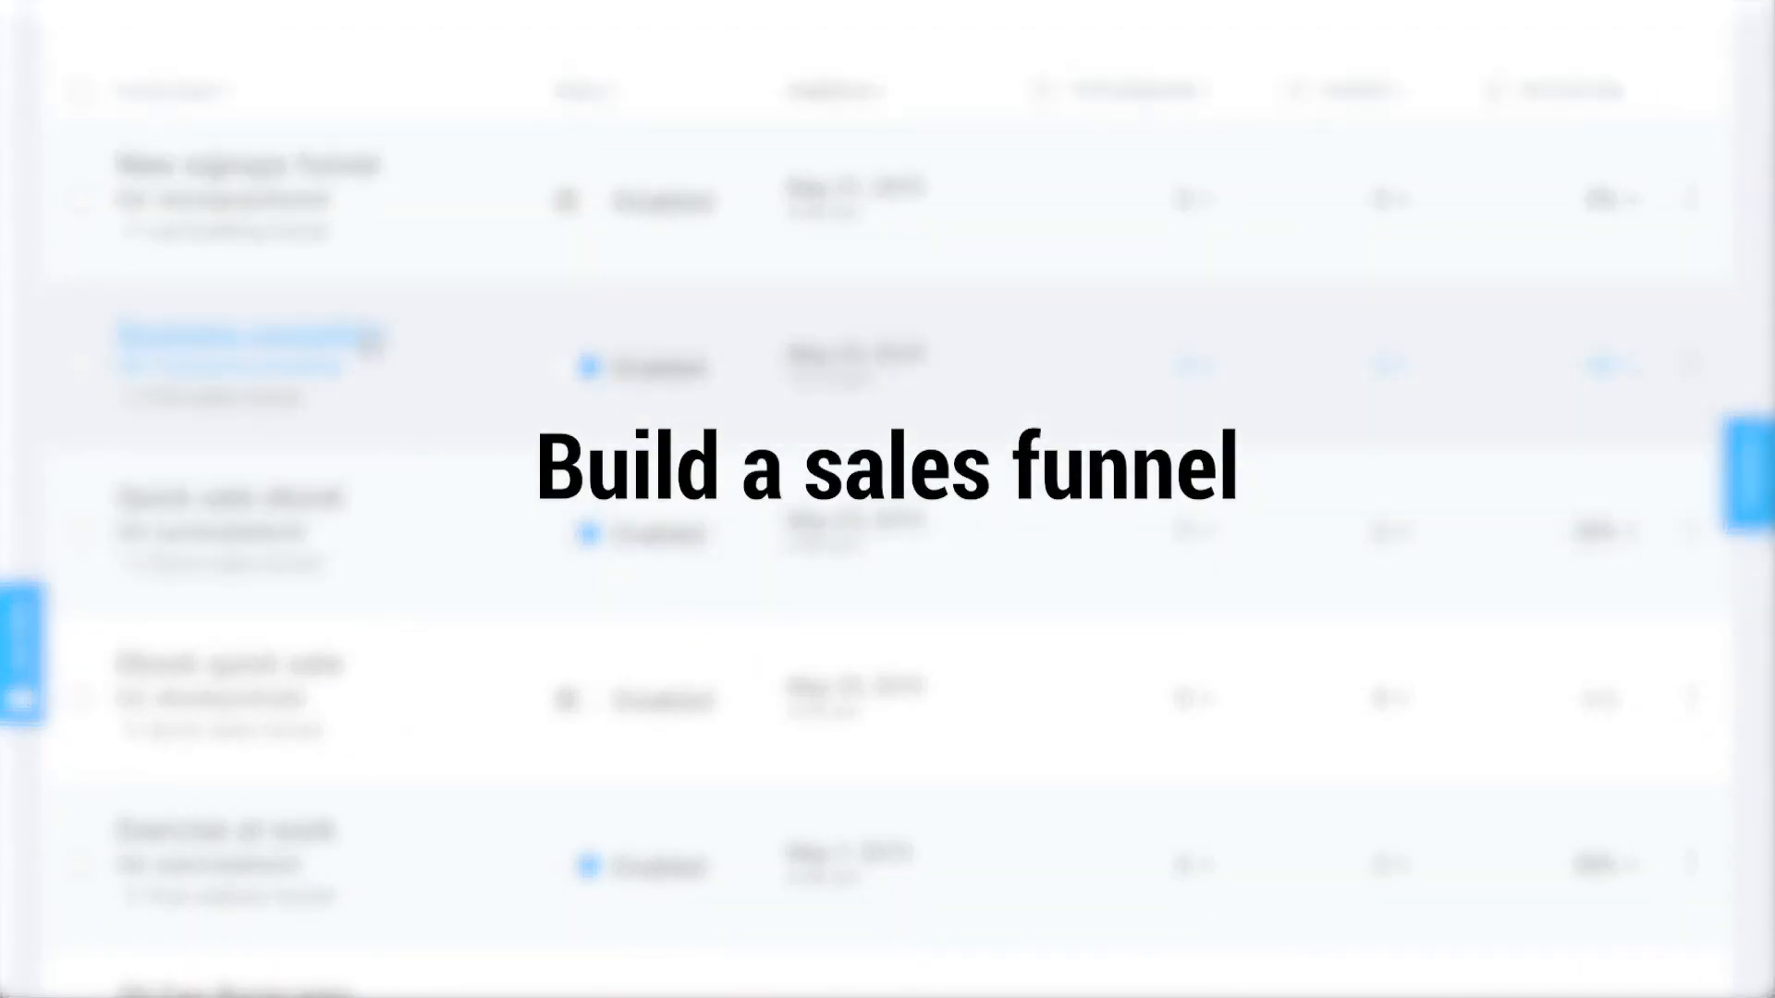
scroll(370, 342, "down", 8)
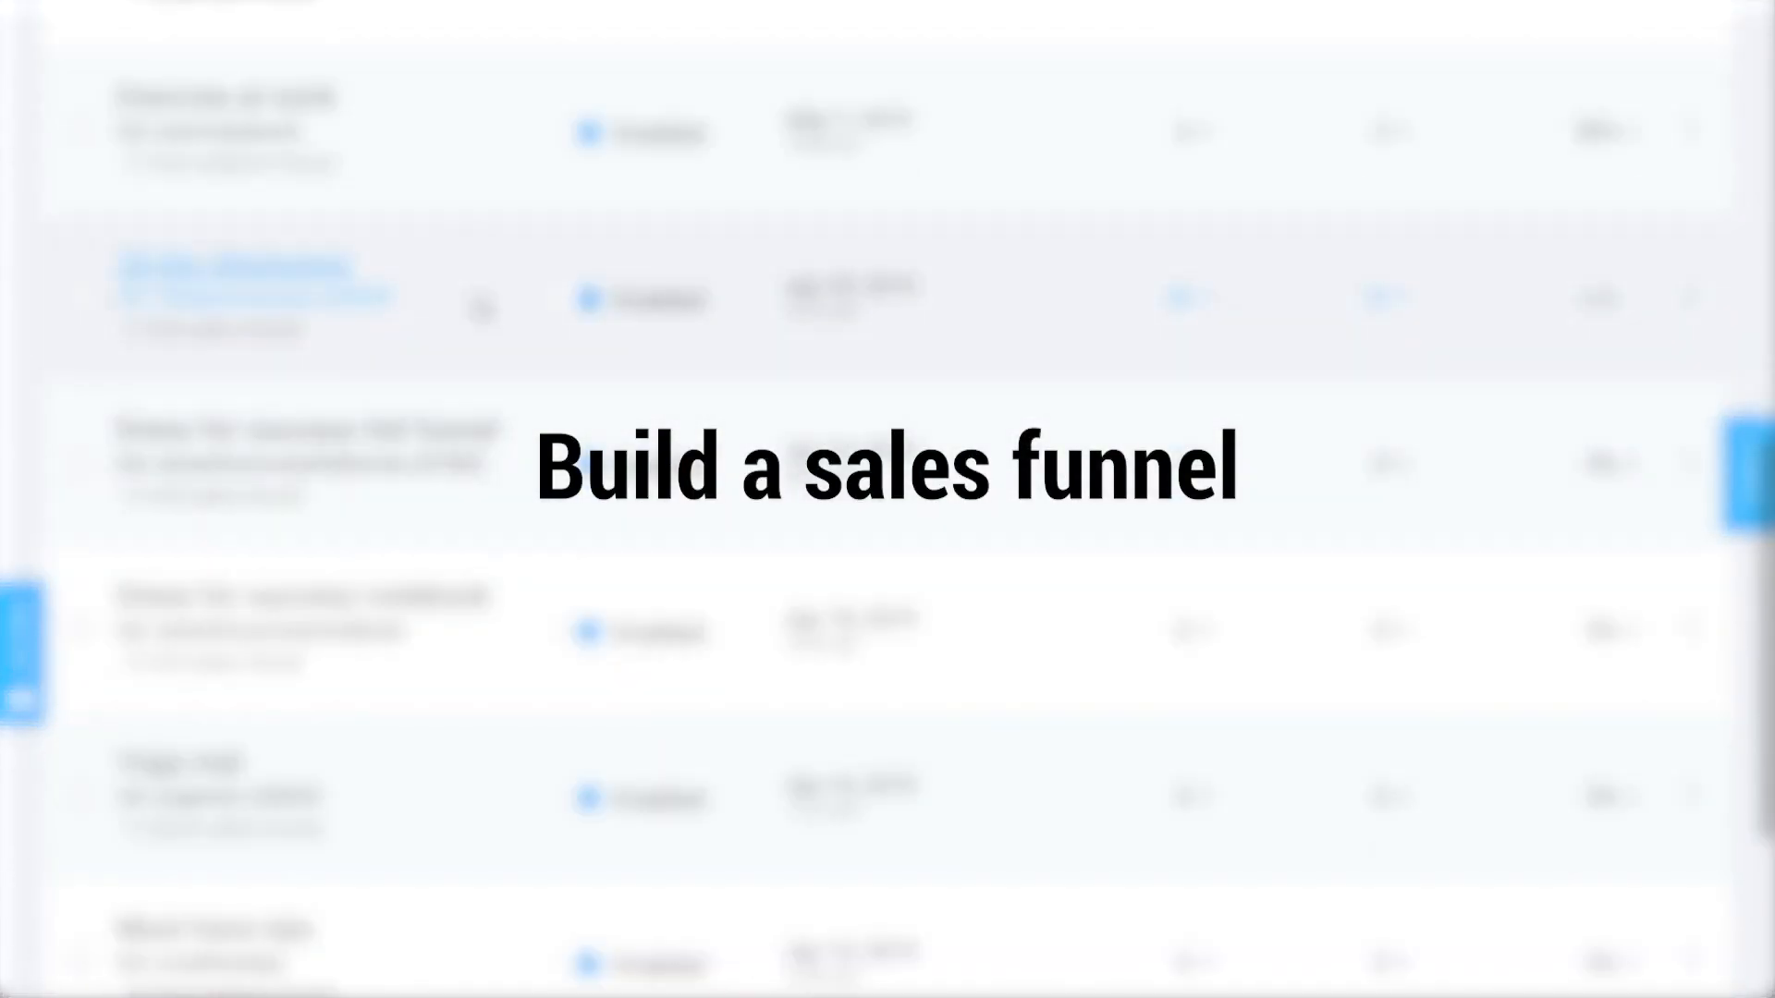
left_click(341, 131)
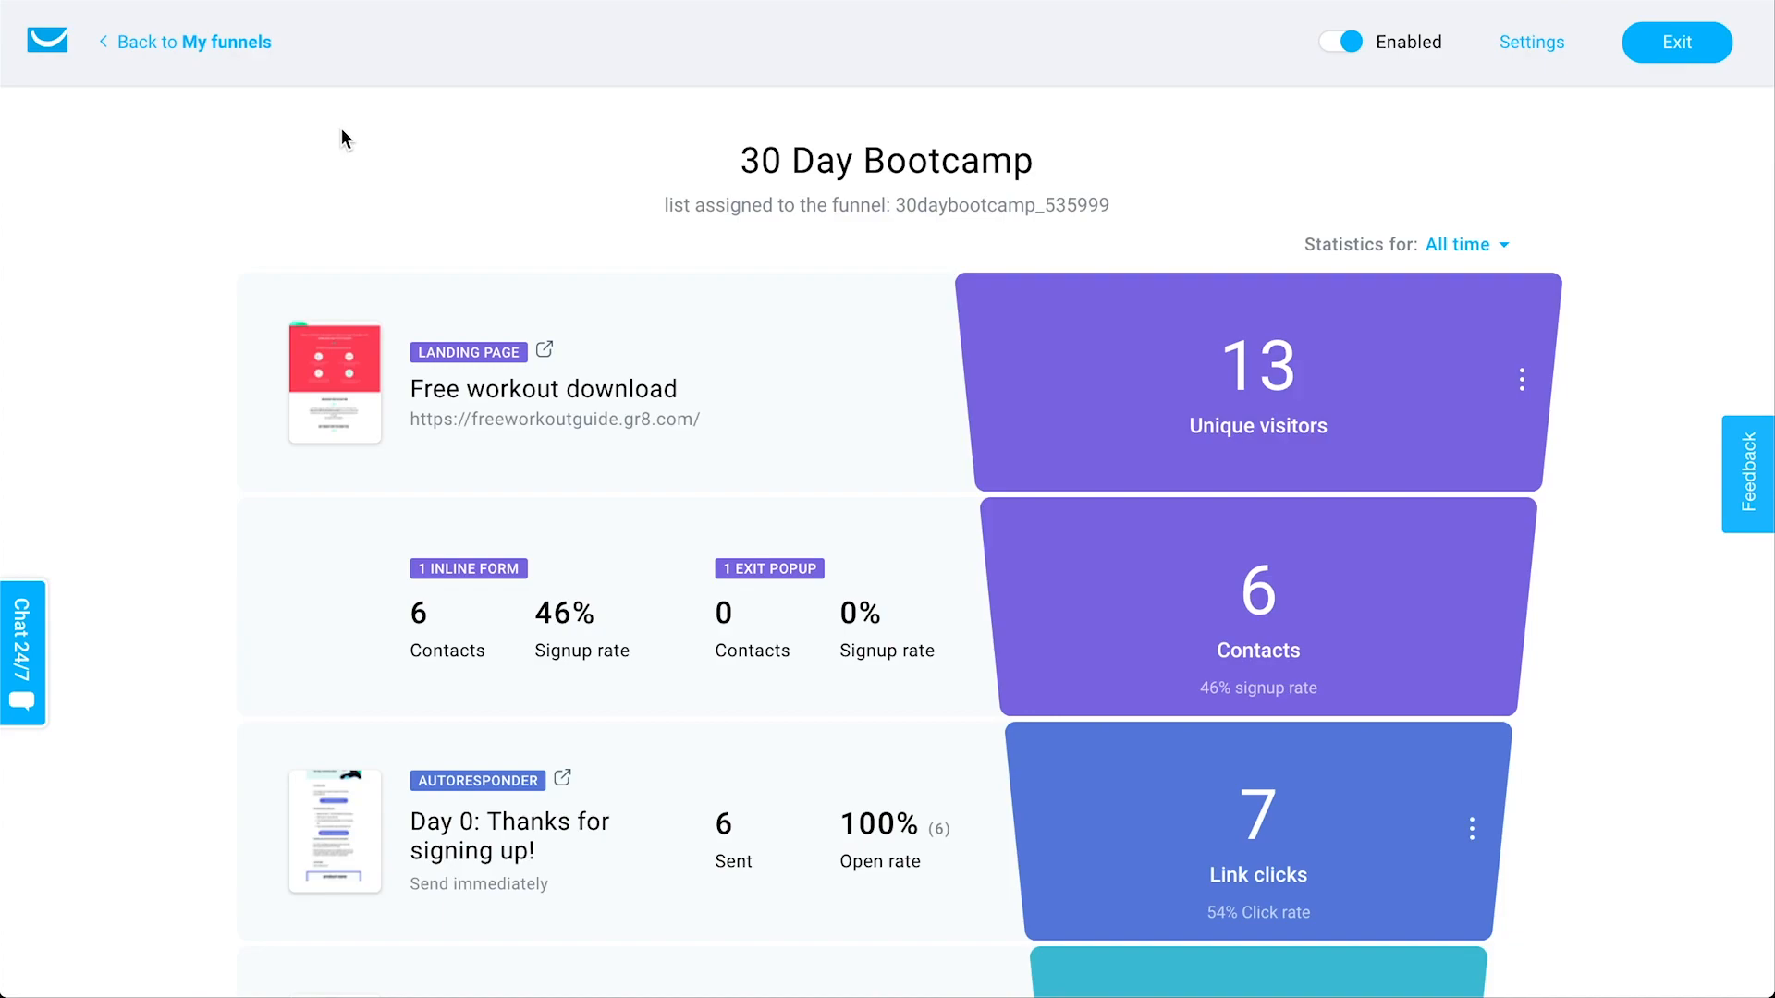
scroll(401, 347, "down", 6)
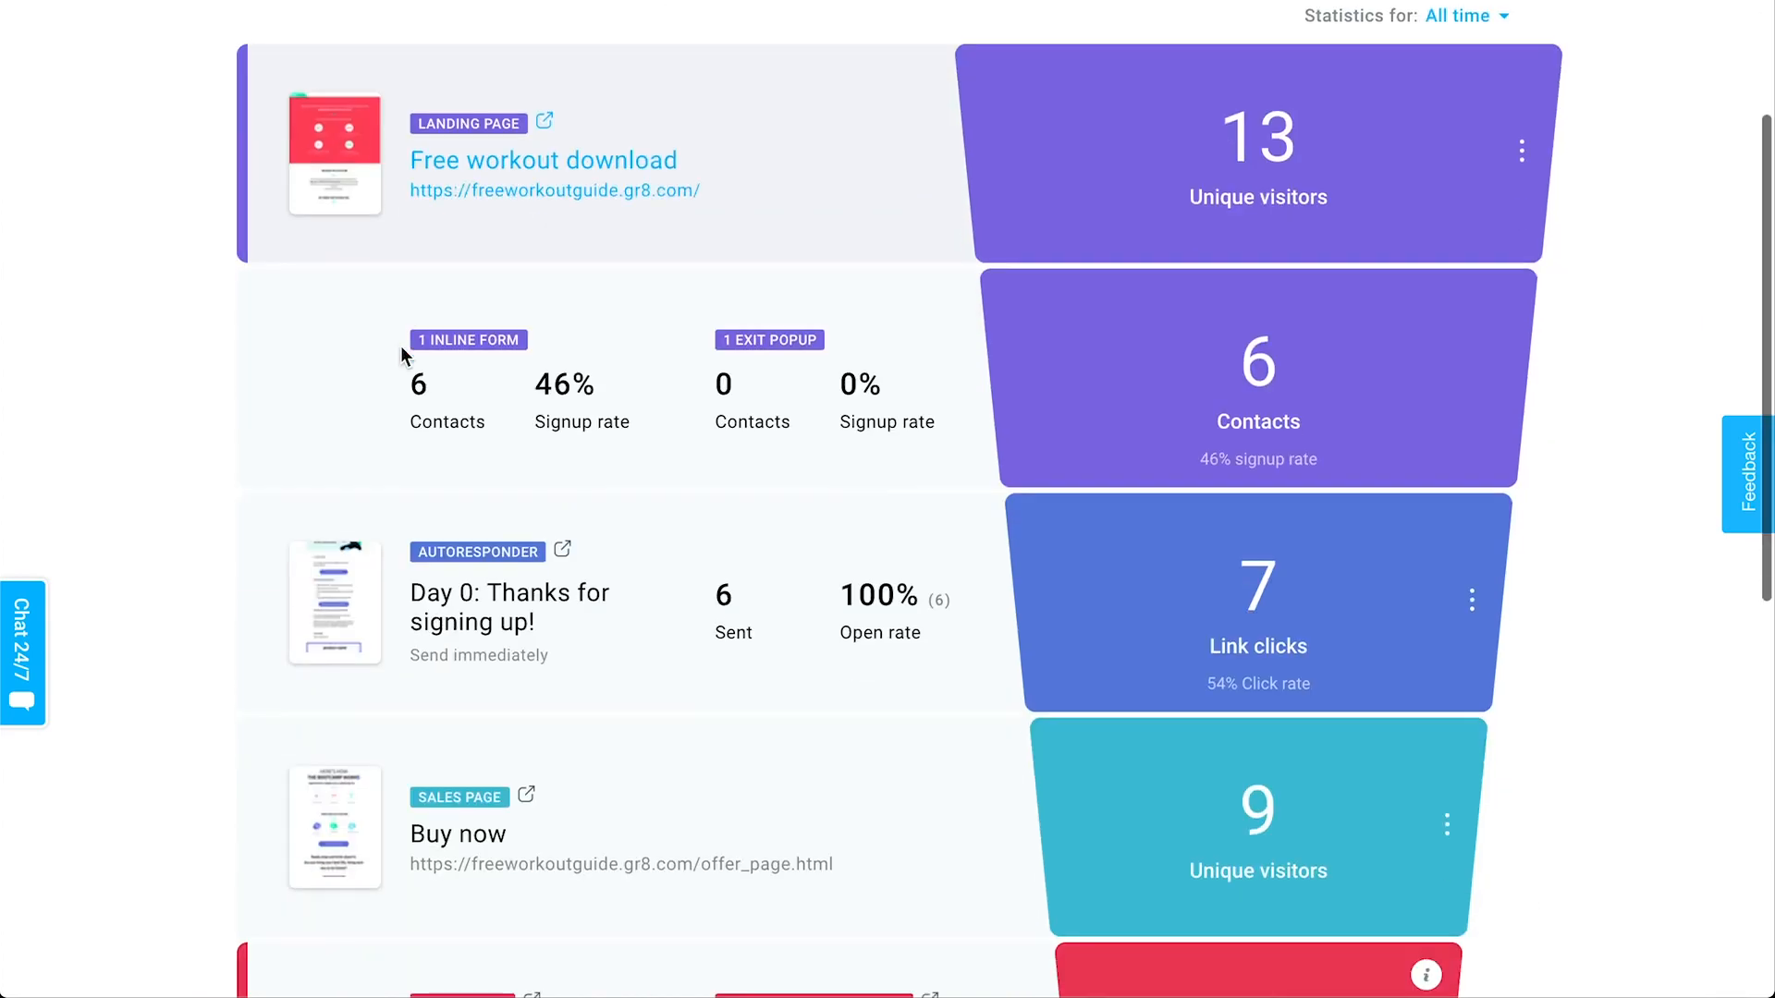
scroll(401, 355, "down", 3)
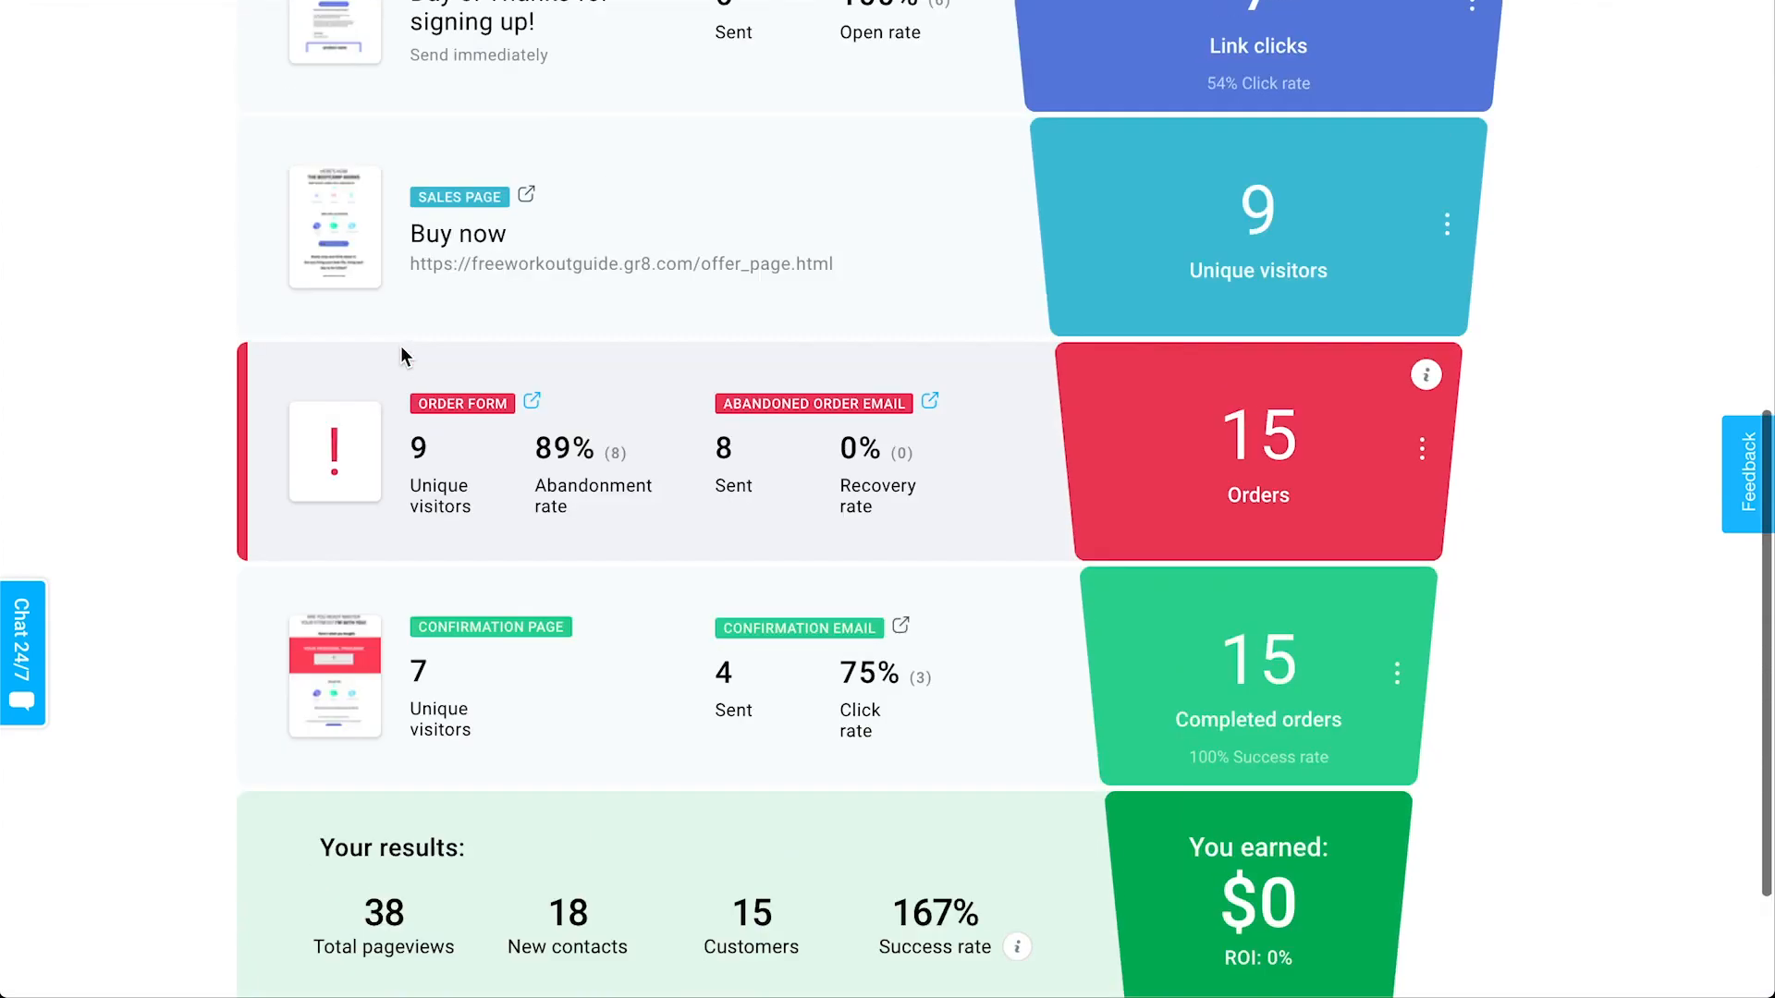
Step: Open the 30 Day Bootcamp funnel's "Free workout download" landing page and examine its signup form and content
scroll(398, 349, "up", 7)
scroll(401, 355, "down", 3)
scroll(402, 354, "down", 5)
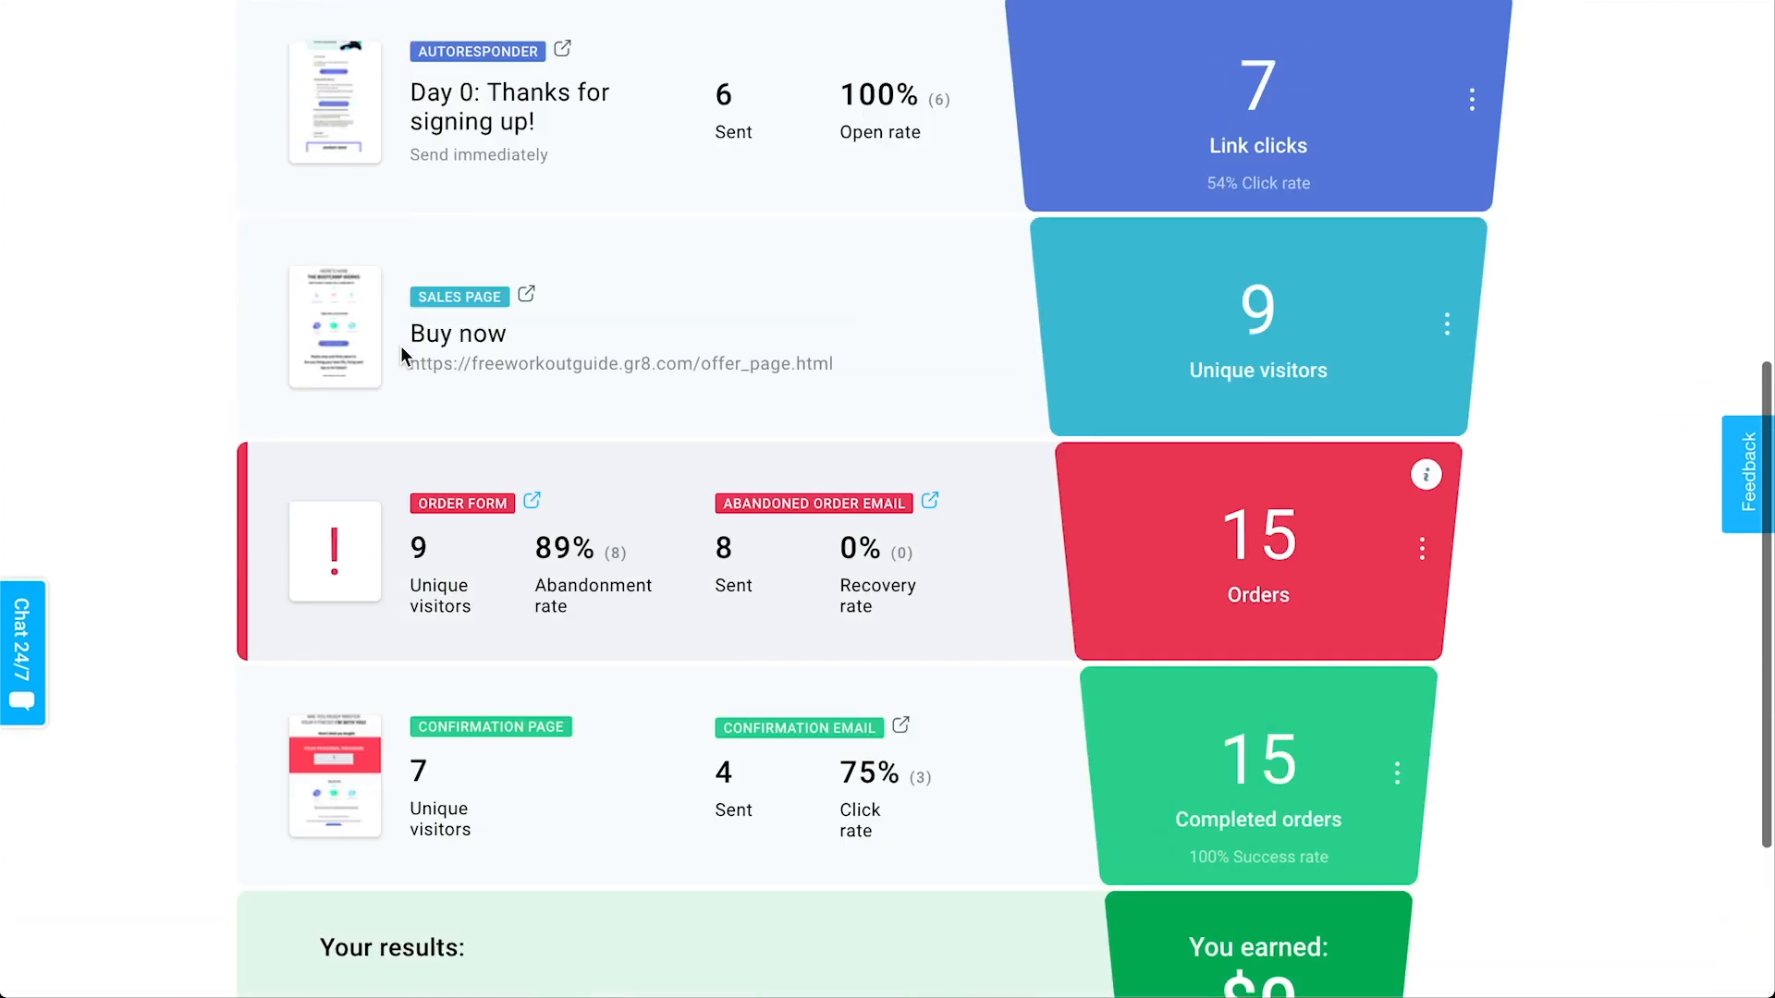
scroll(1465, 487, "up", 7)
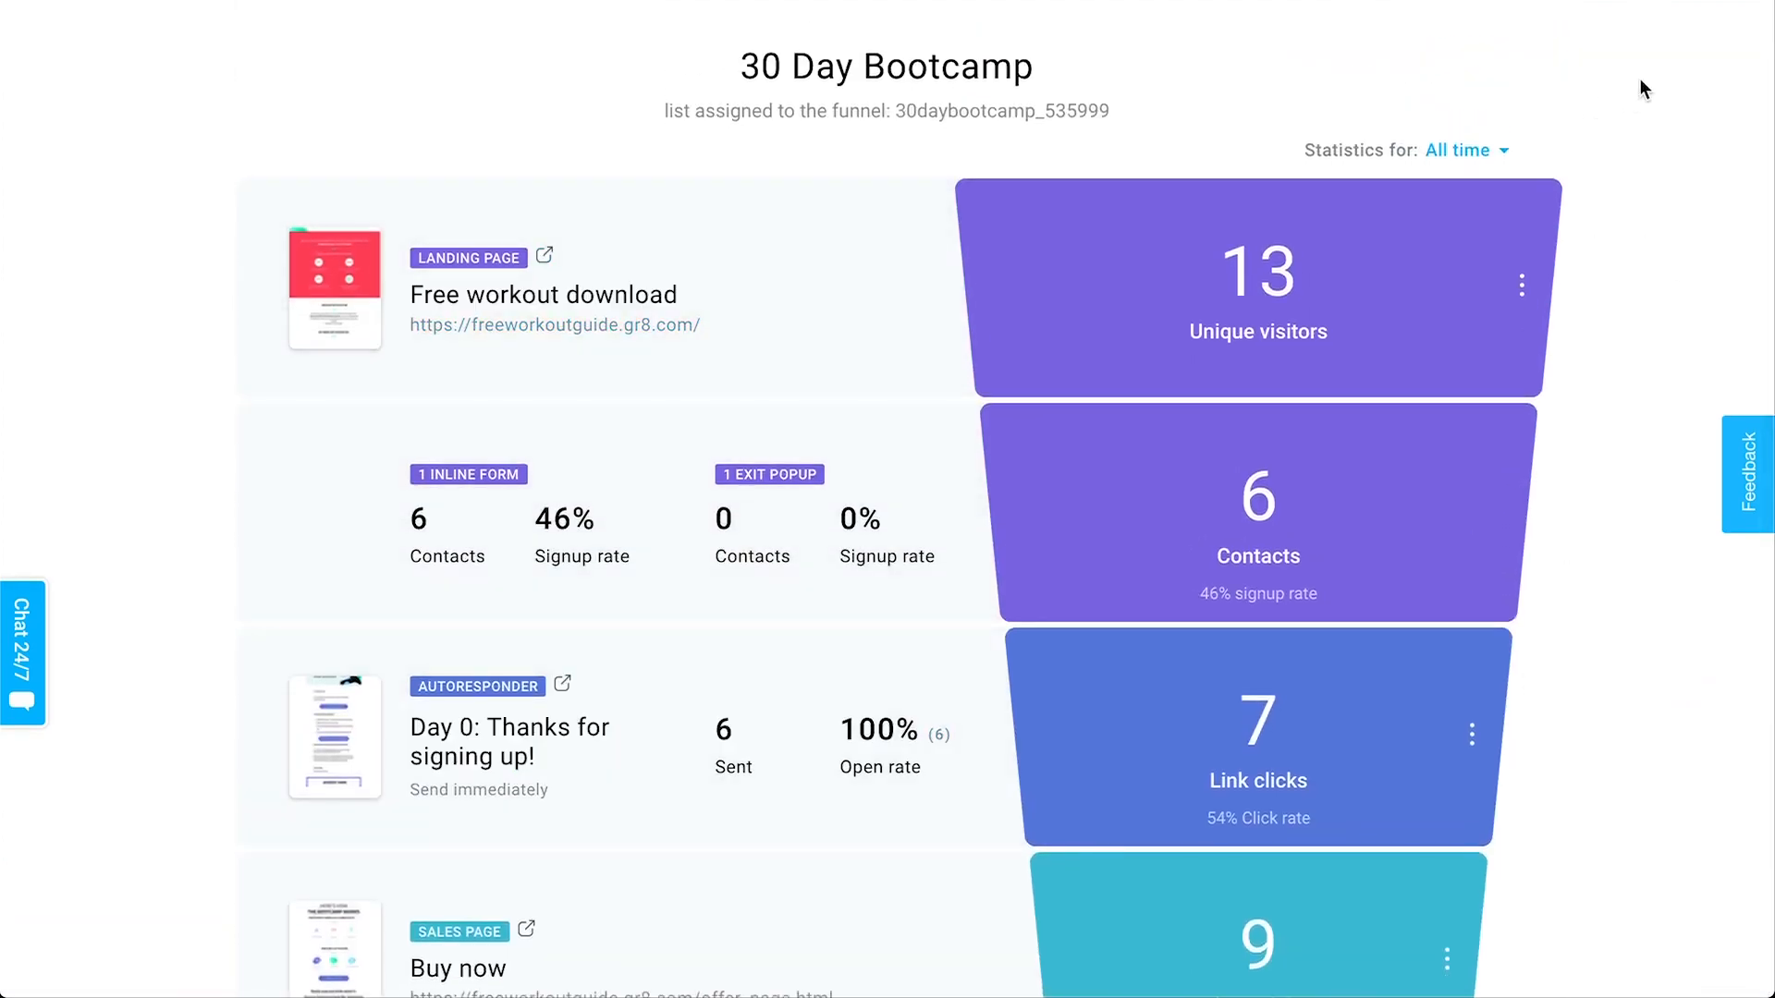
left_click(546, 330)
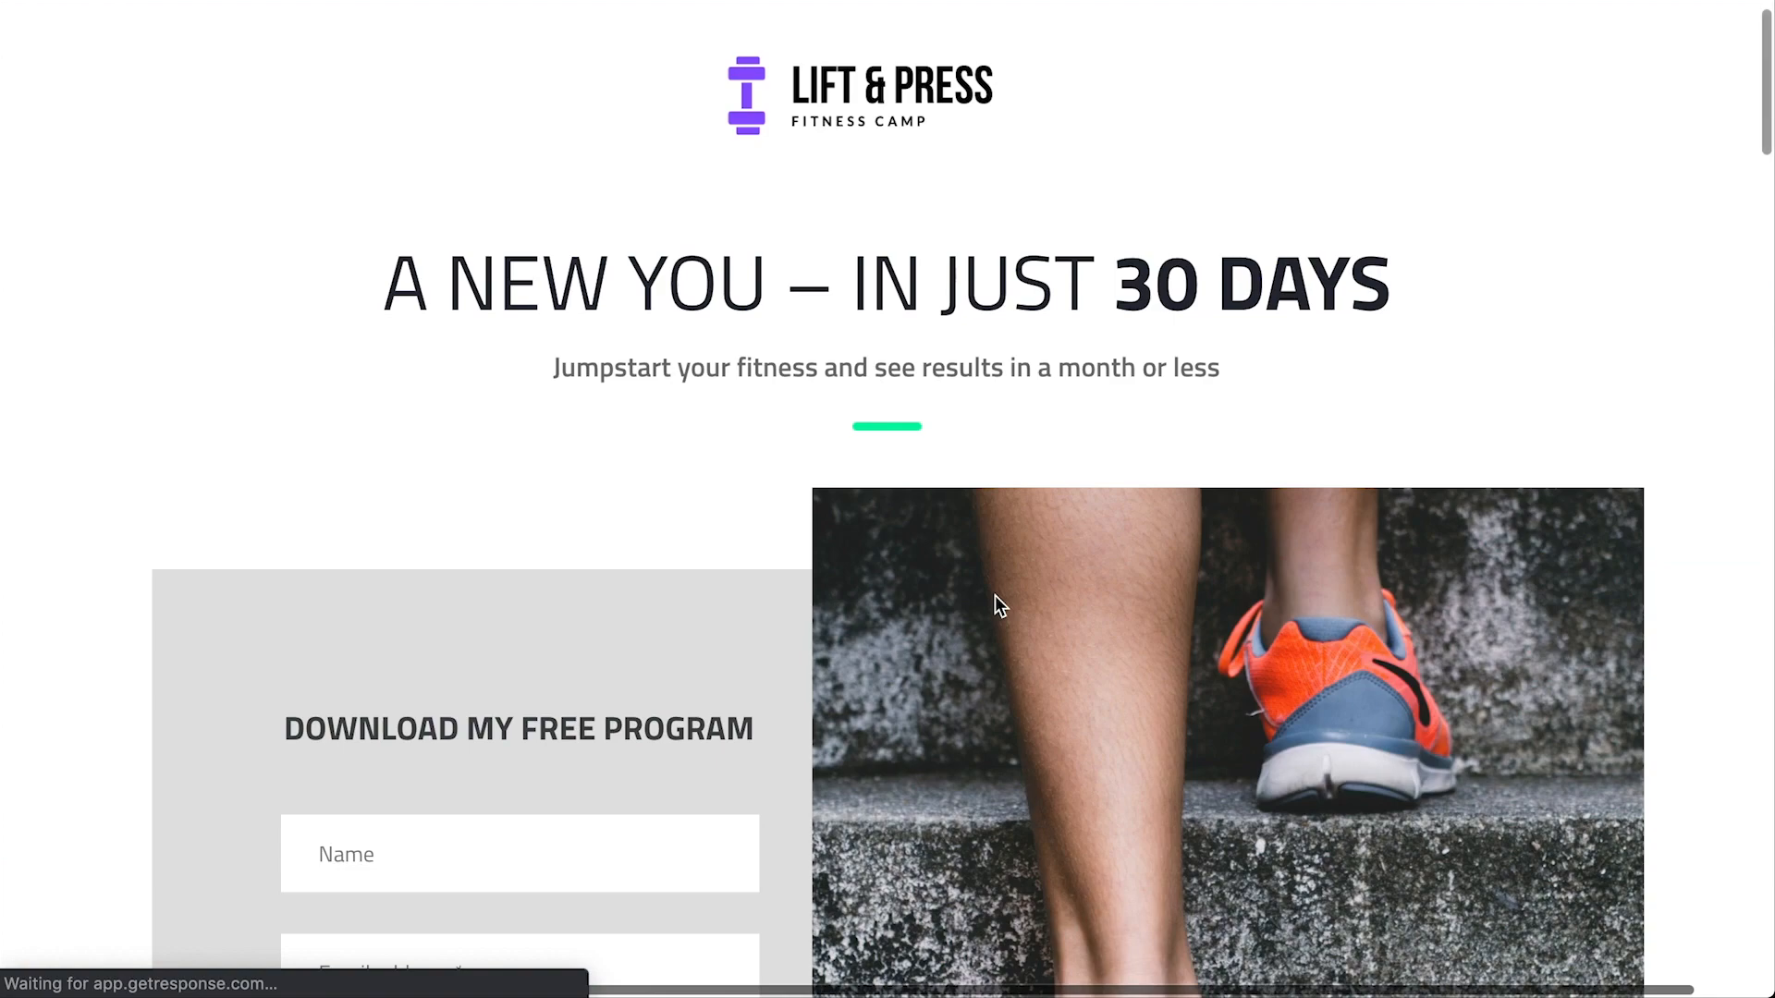
scroll(995, 604, "down", 8)
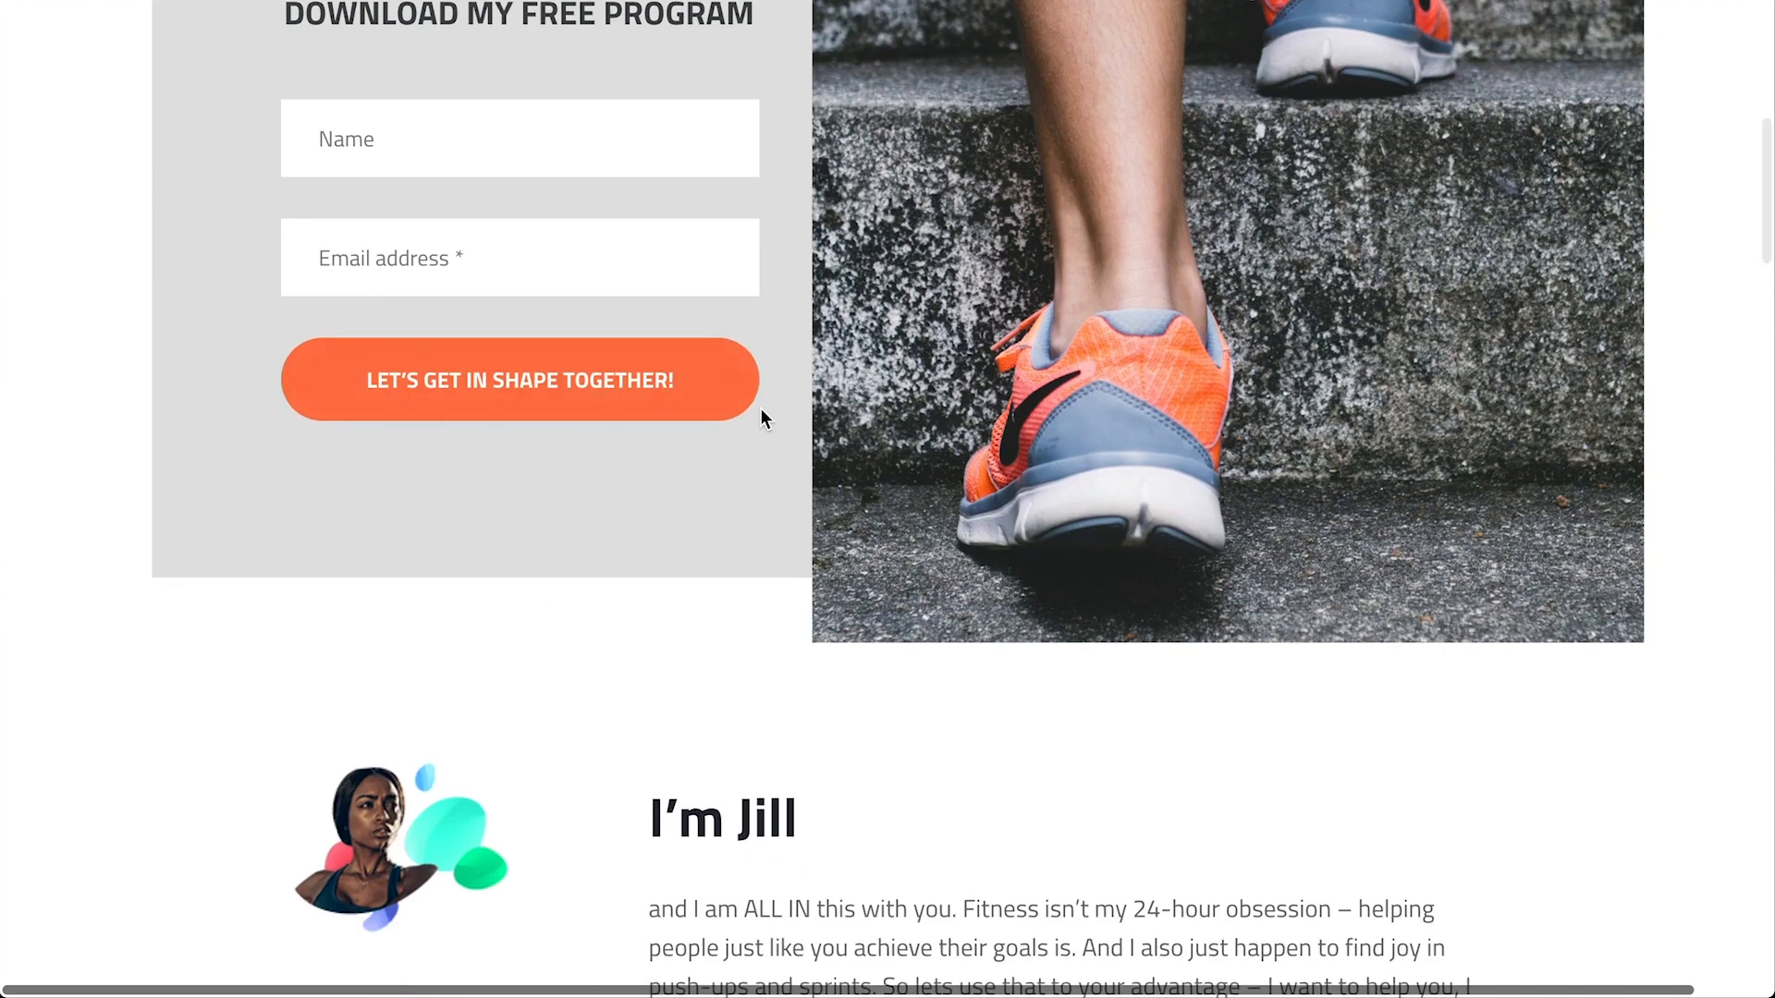
scroll(760, 407, "down", 18)
scroll(760, 408, "down", 16)
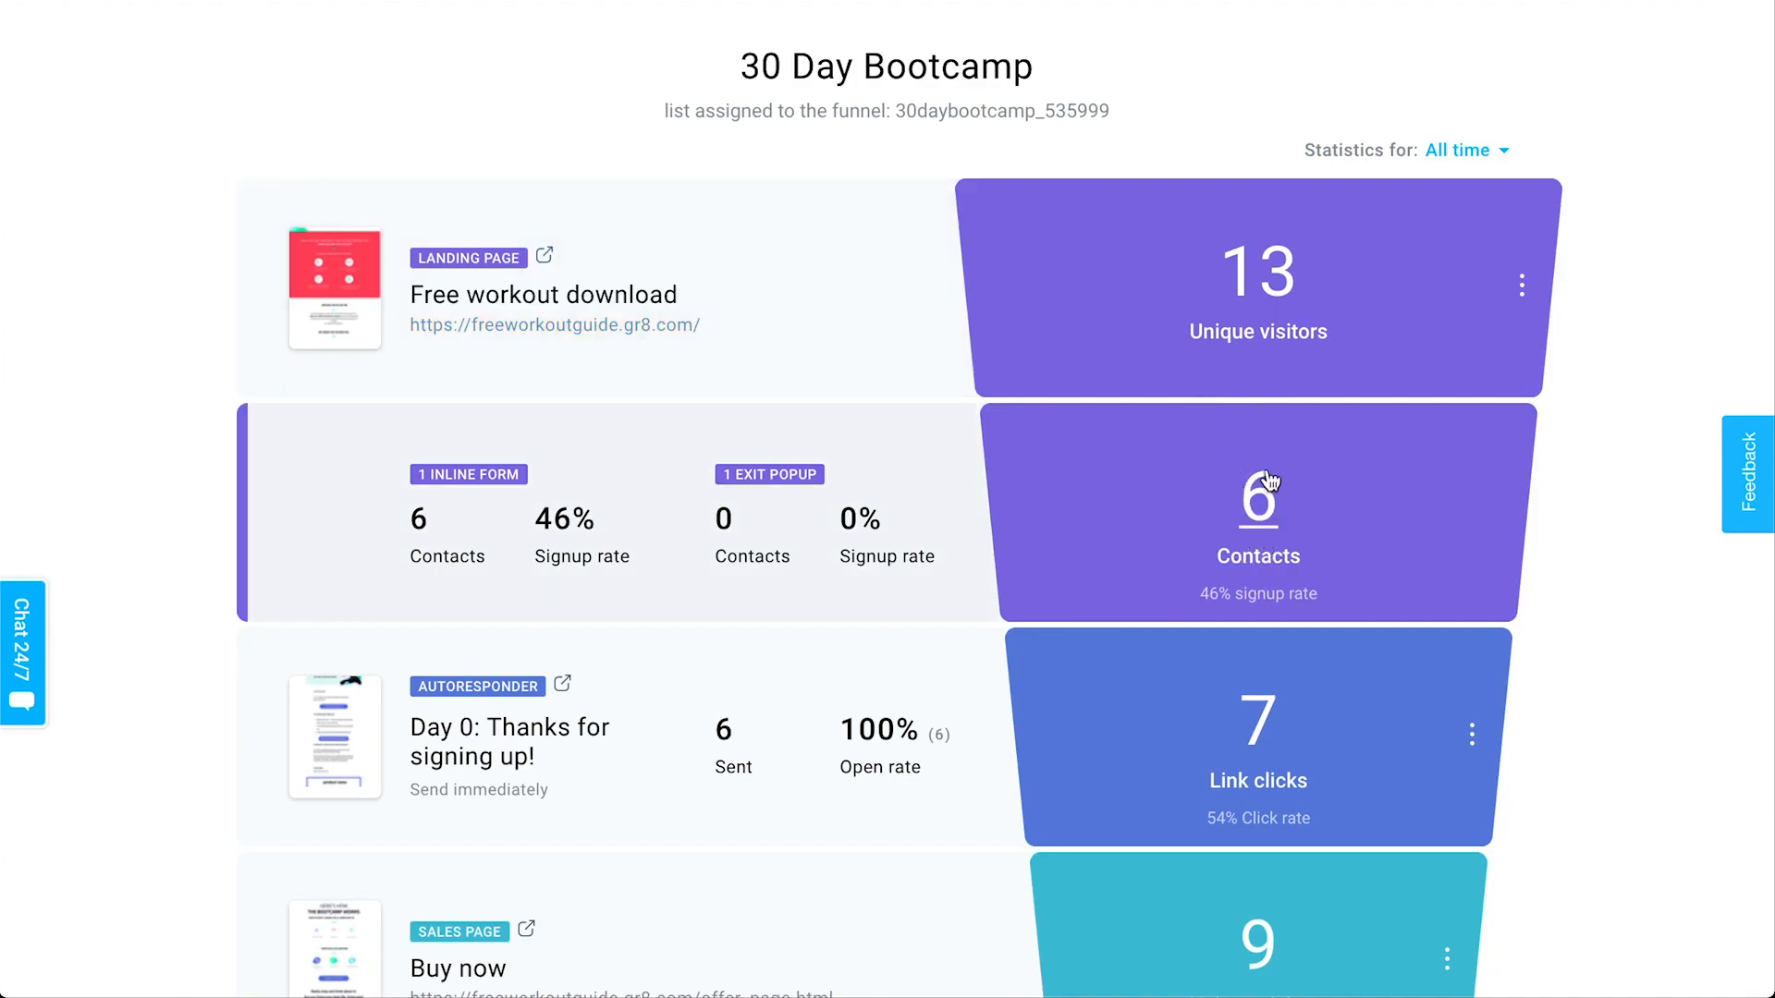
Step: Preview the funnel's "Day 0: Thanks for signing up!" autoresponder email, read through it and close the preview
scroll(1252, 495, "down", 3)
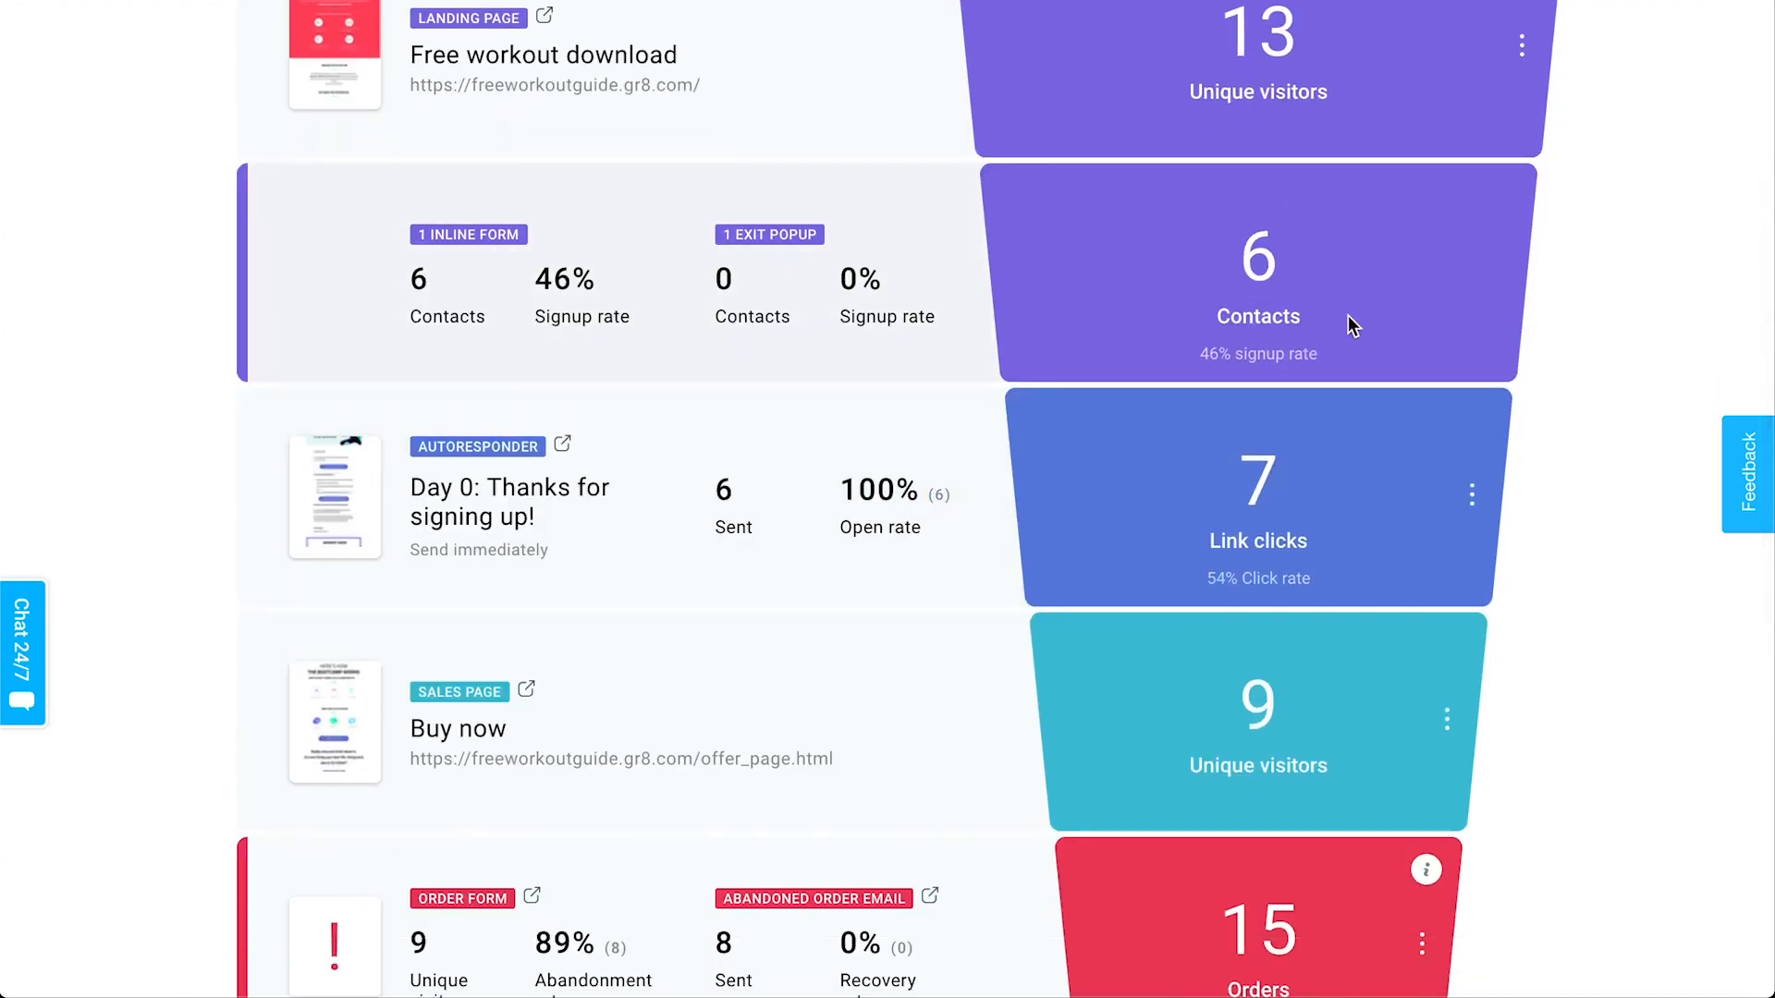
scroll(1348, 326, "down", 3)
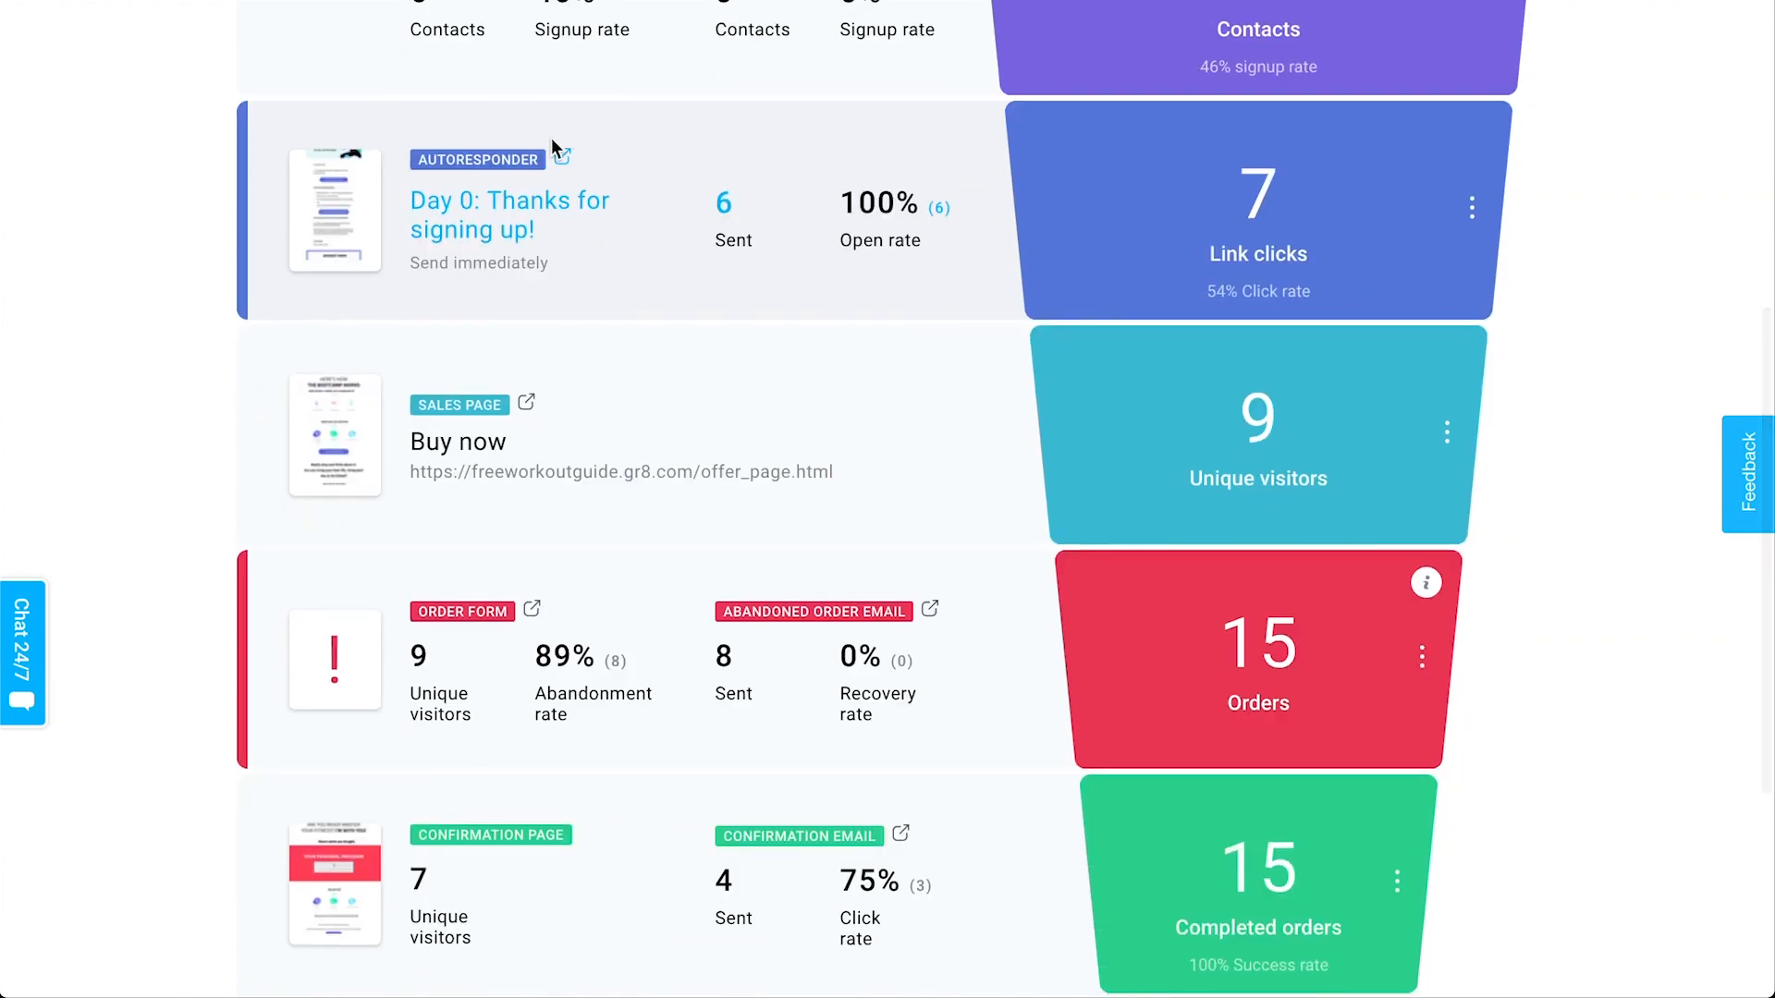
left_click(357, 218)
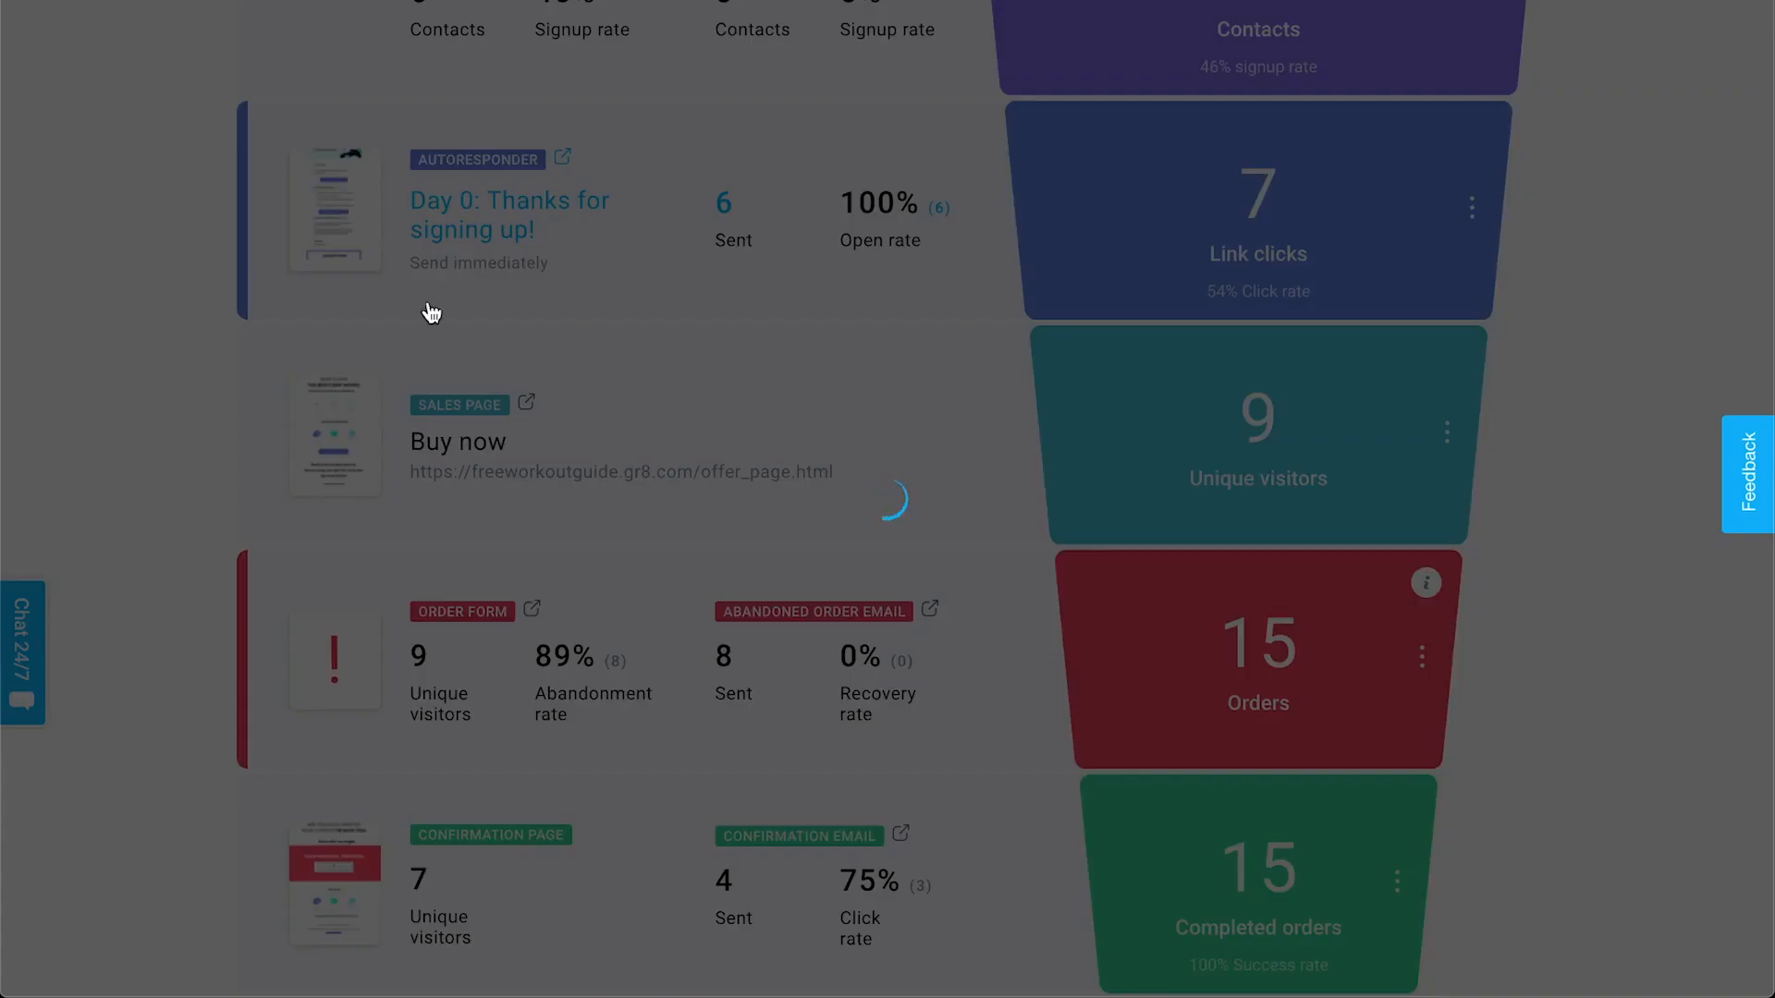
scroll(924, 781, "down", 10)
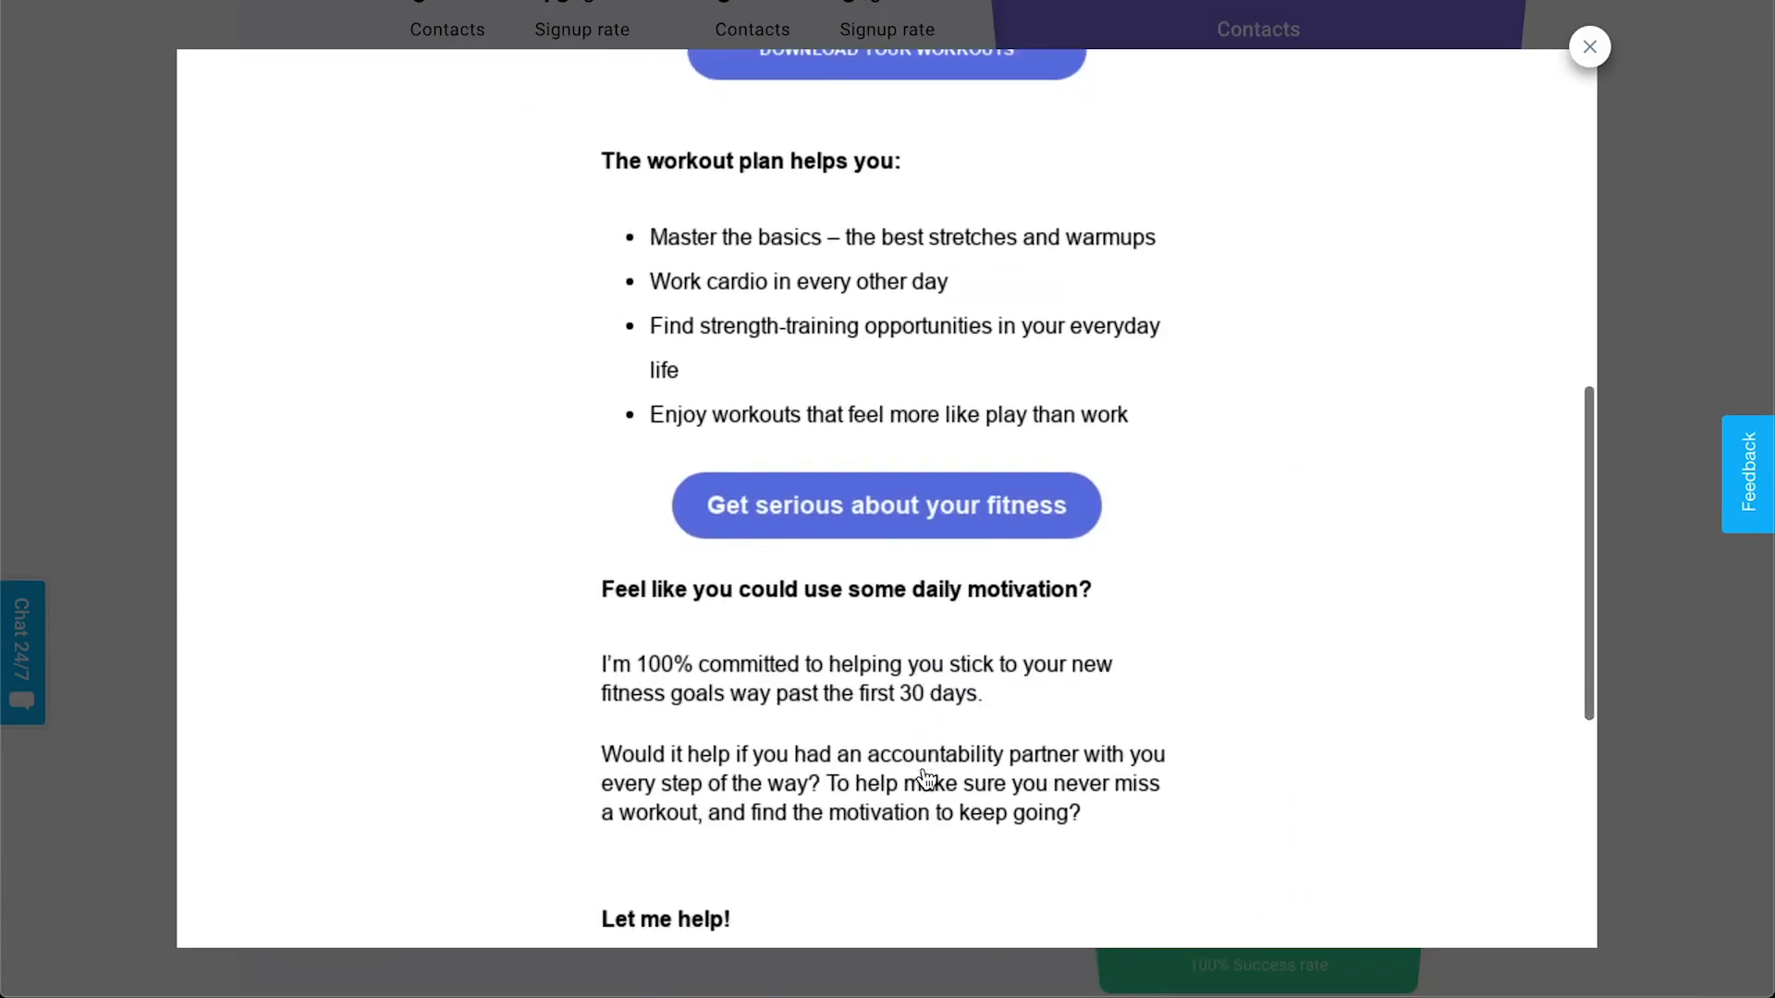
scroll(924, 776, "up", 3)
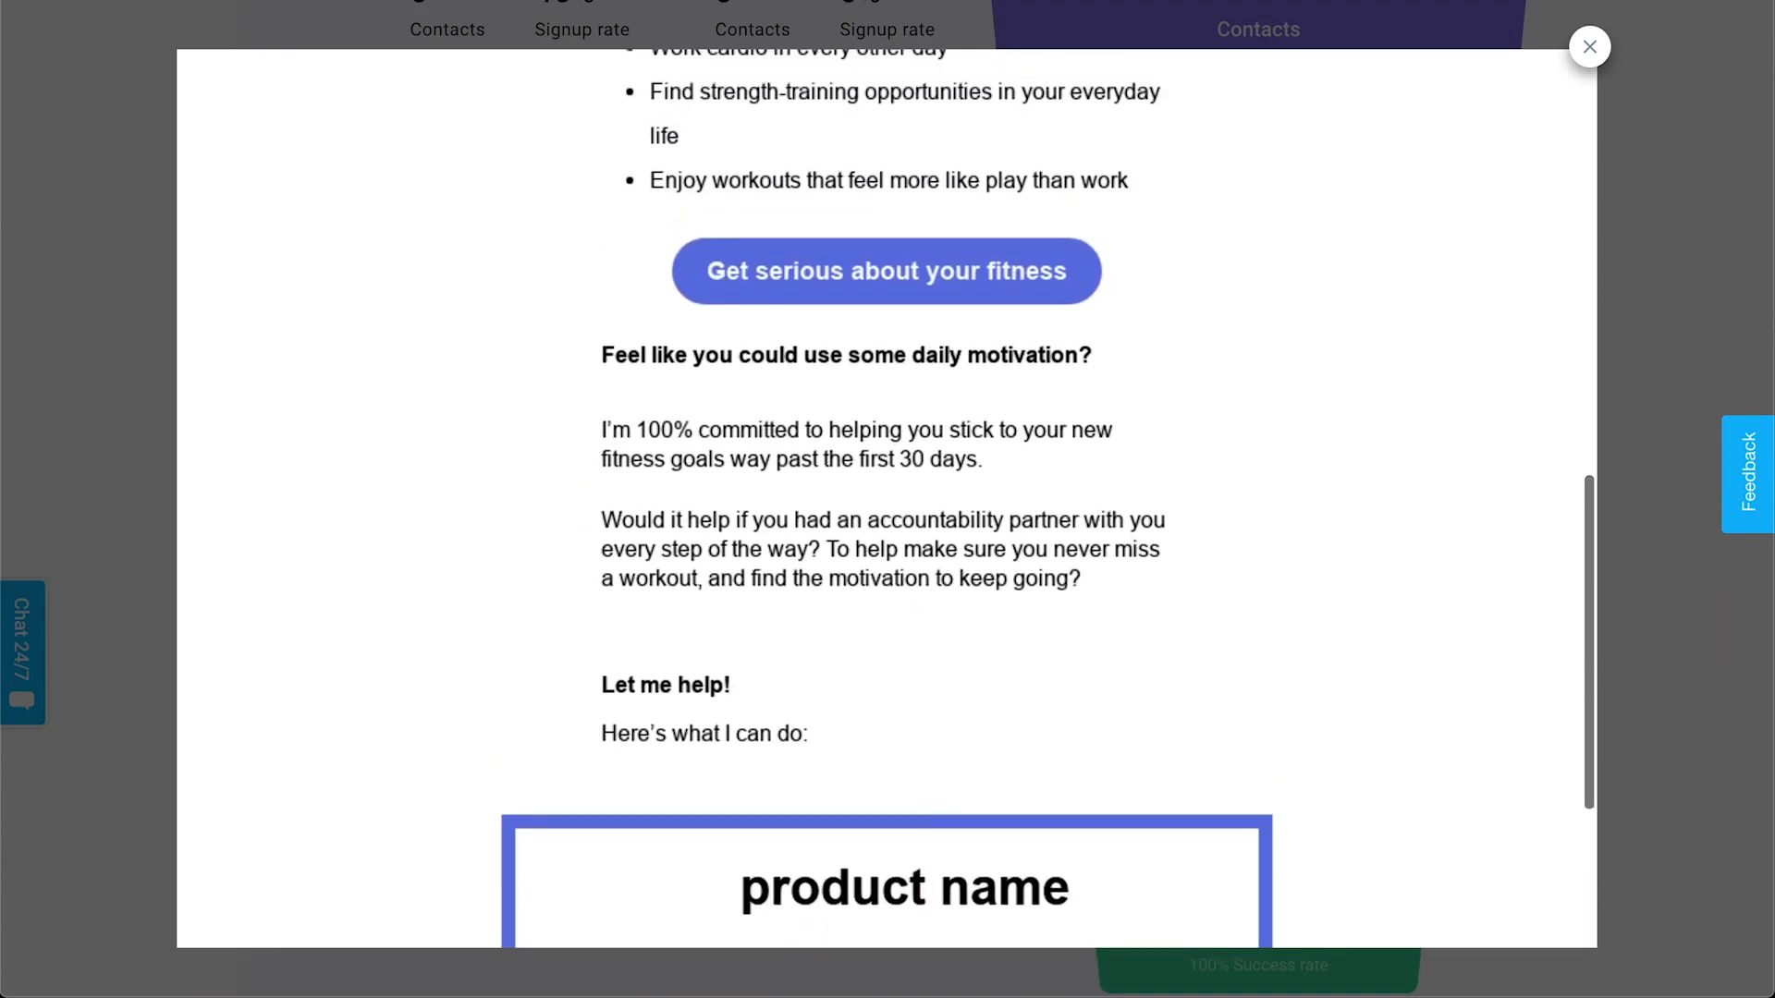
left_click(1590, 46)
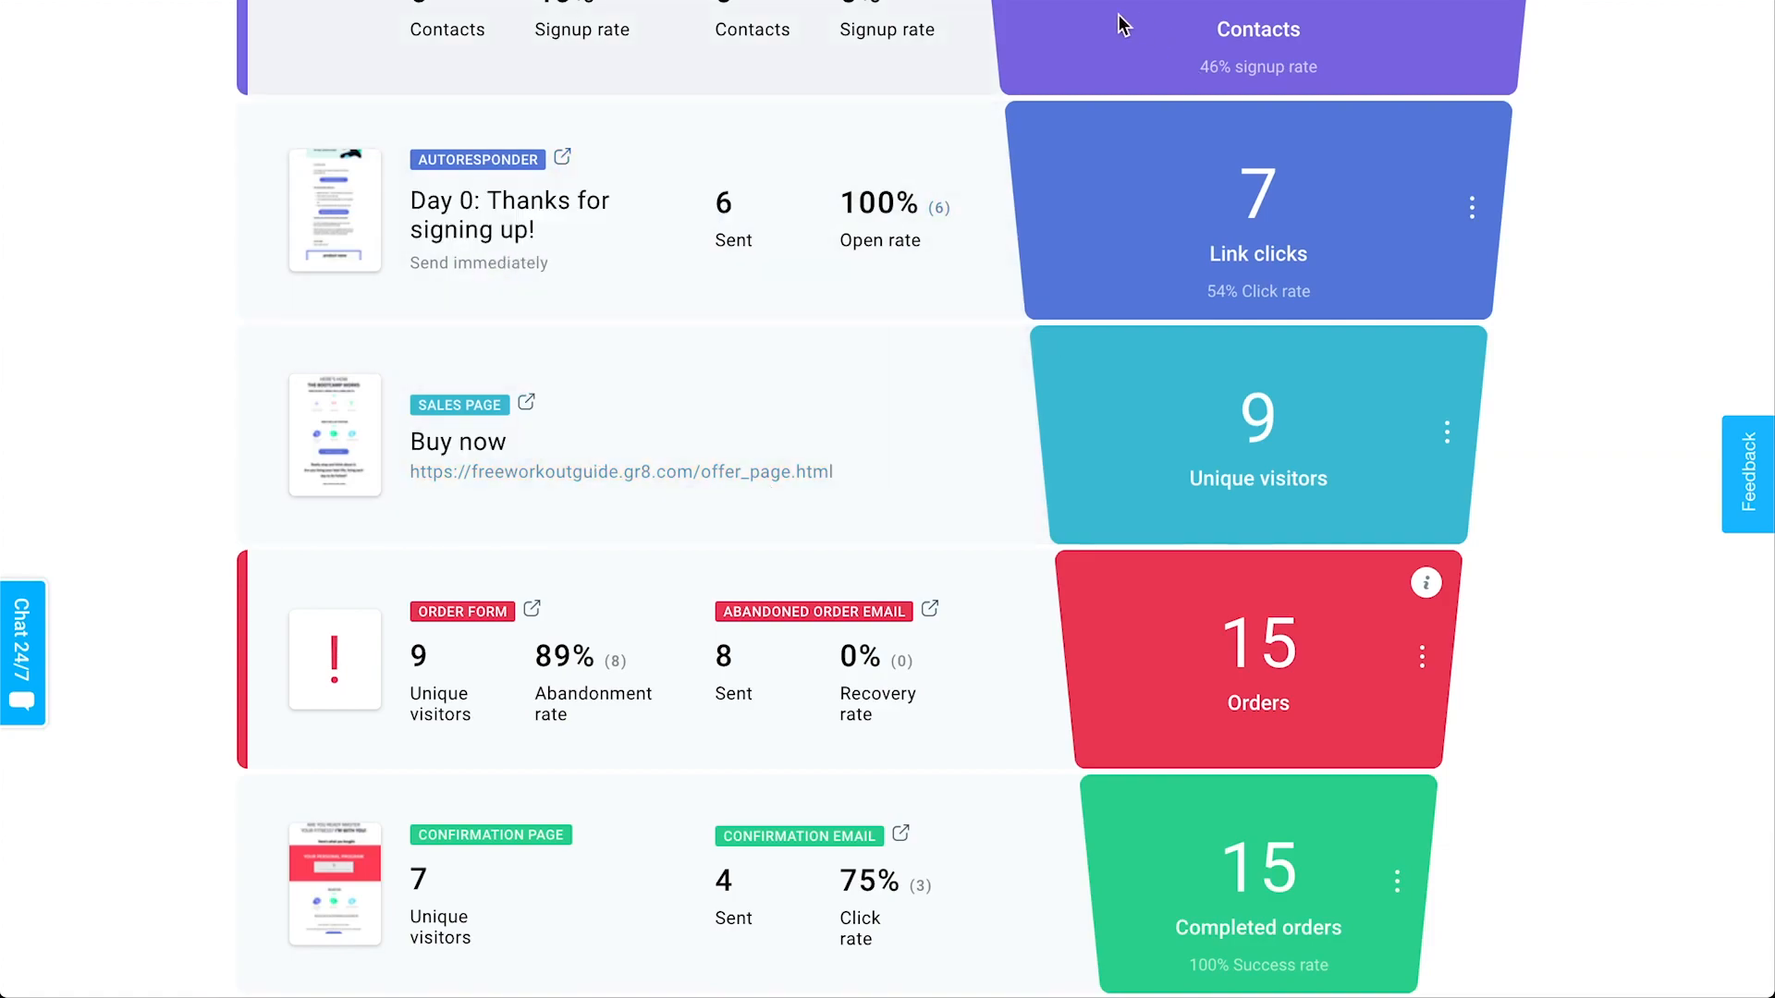
Step: Open the funnel's "Buy now" sales page and examine its content down to the 30 Day Bootcamp offer
left_click(651, 477)
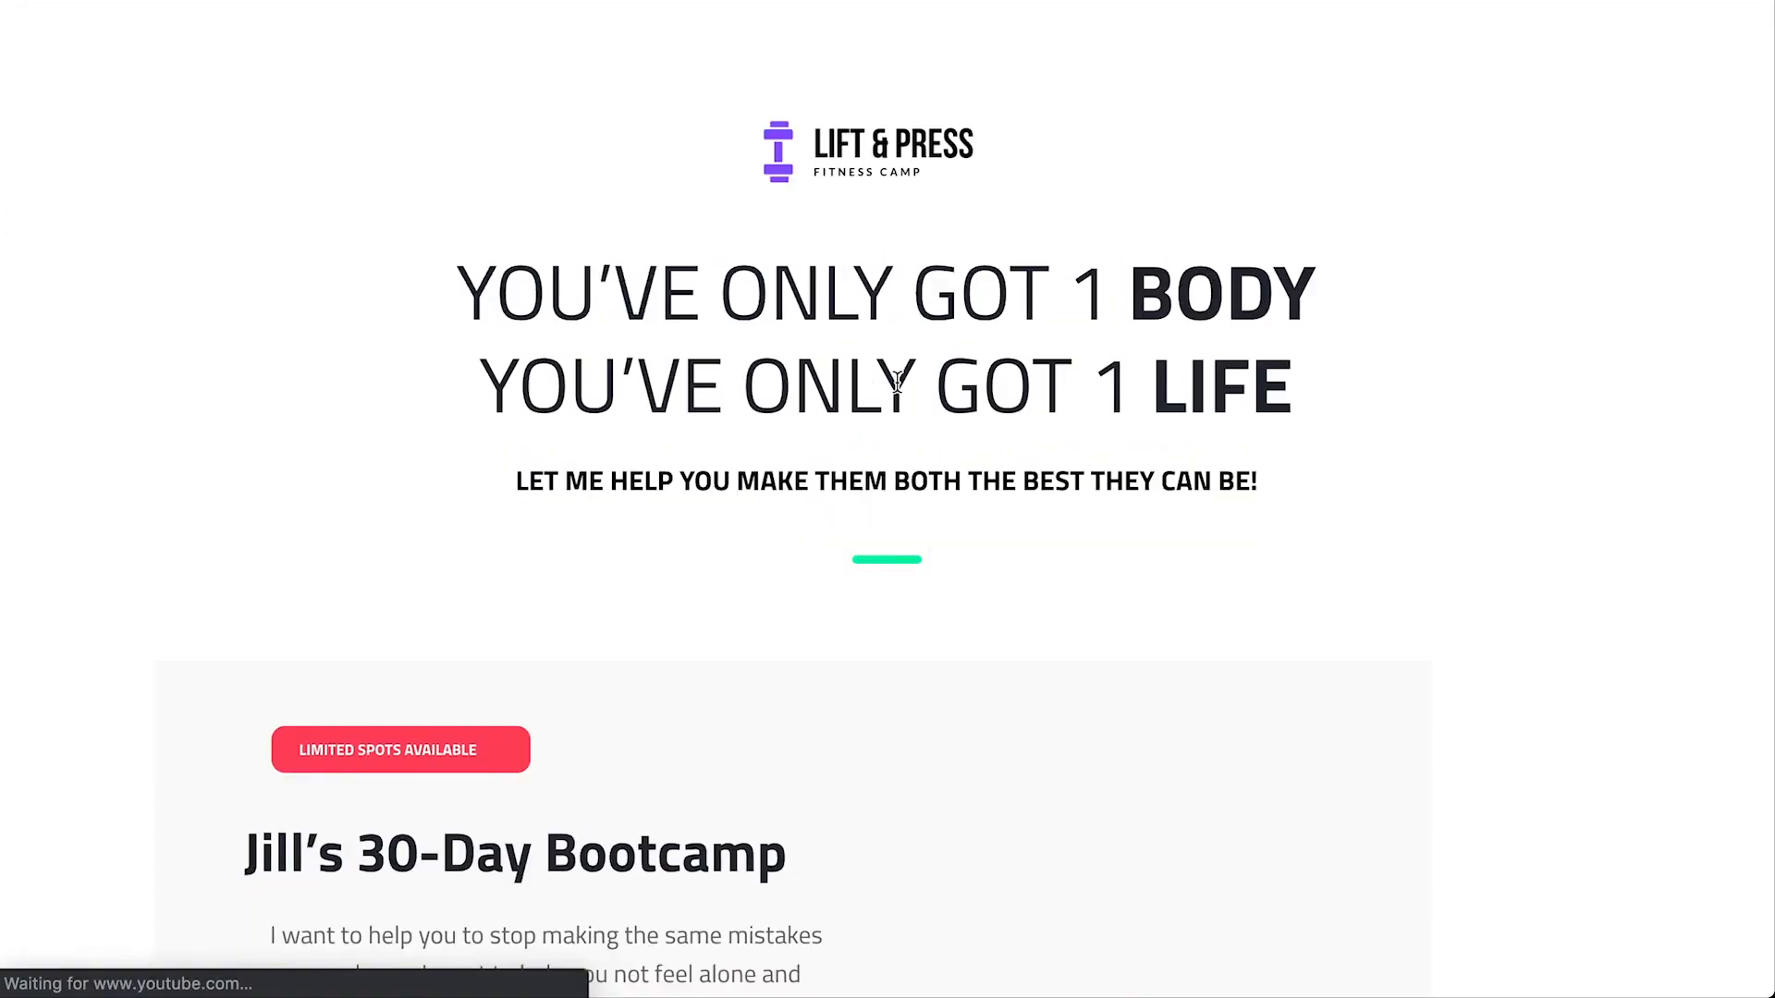
scroll(1015, 141, "down", 8)
scroll(1014, 140, "down", 14)
scroll(1072, 392, "down", 4)
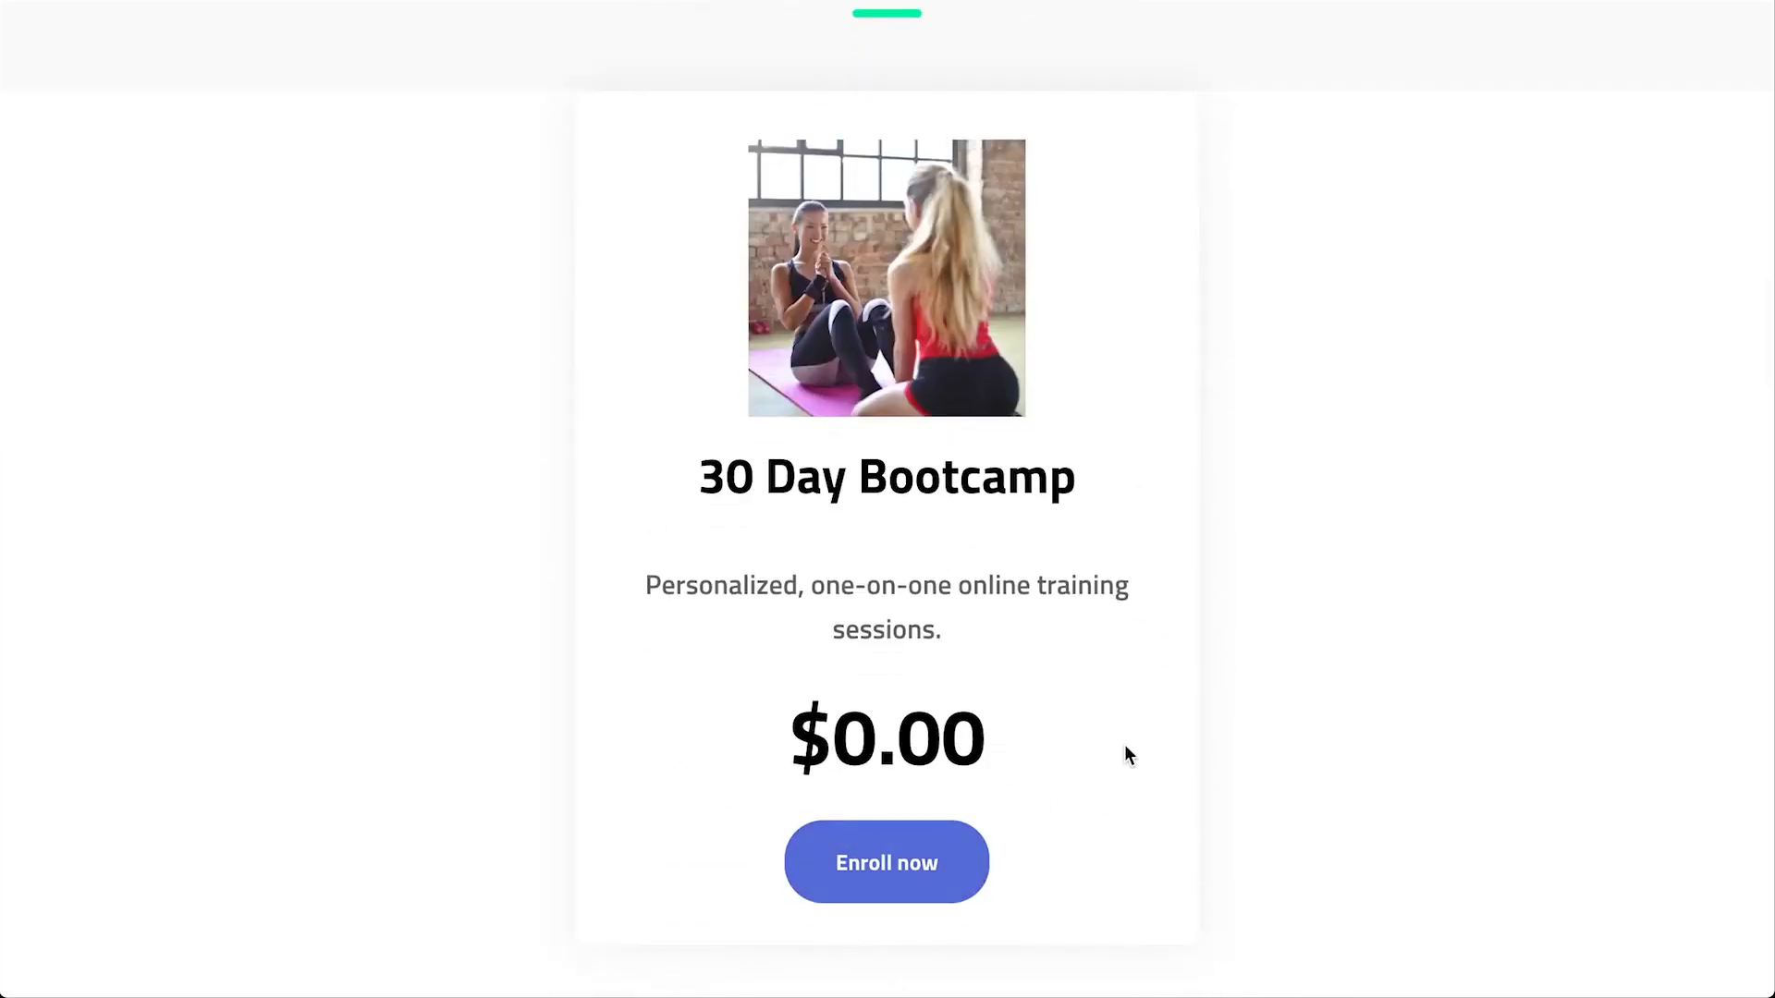
scroll(745, 756, "up", 2)
scroll(745, 765, "down", 2)
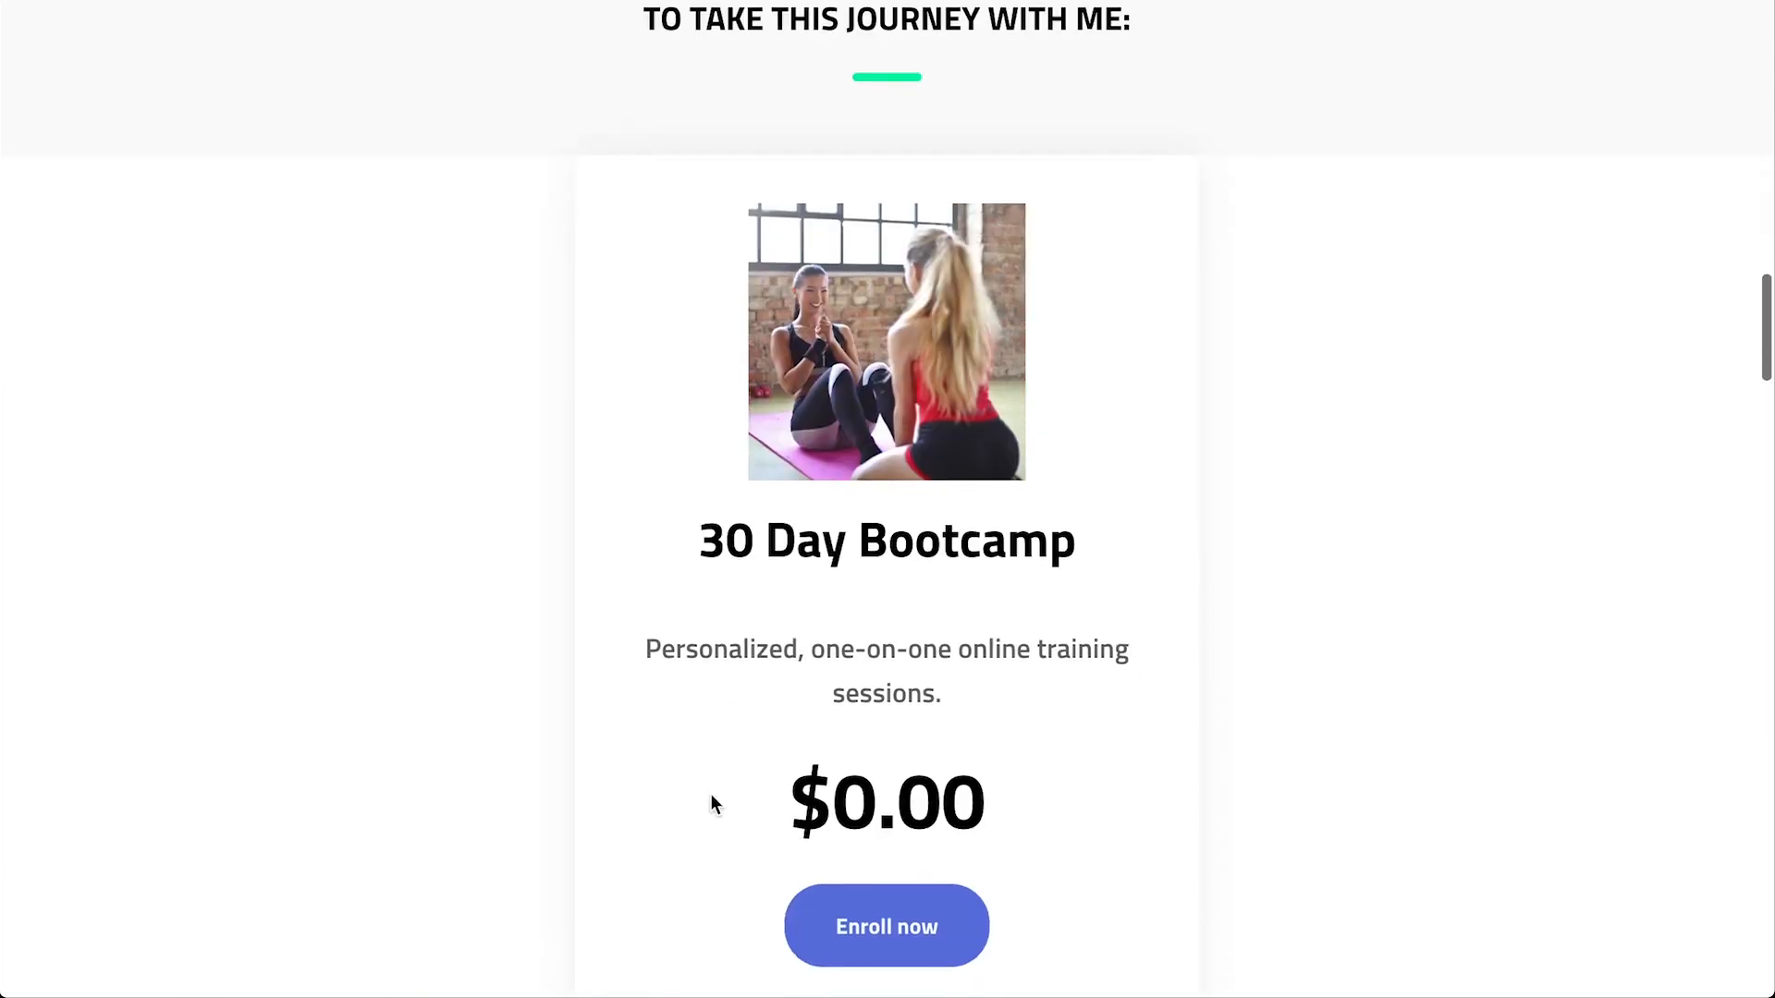
scroll(957, 772, "up", 3)
scroll(956, 773, "down", 4)
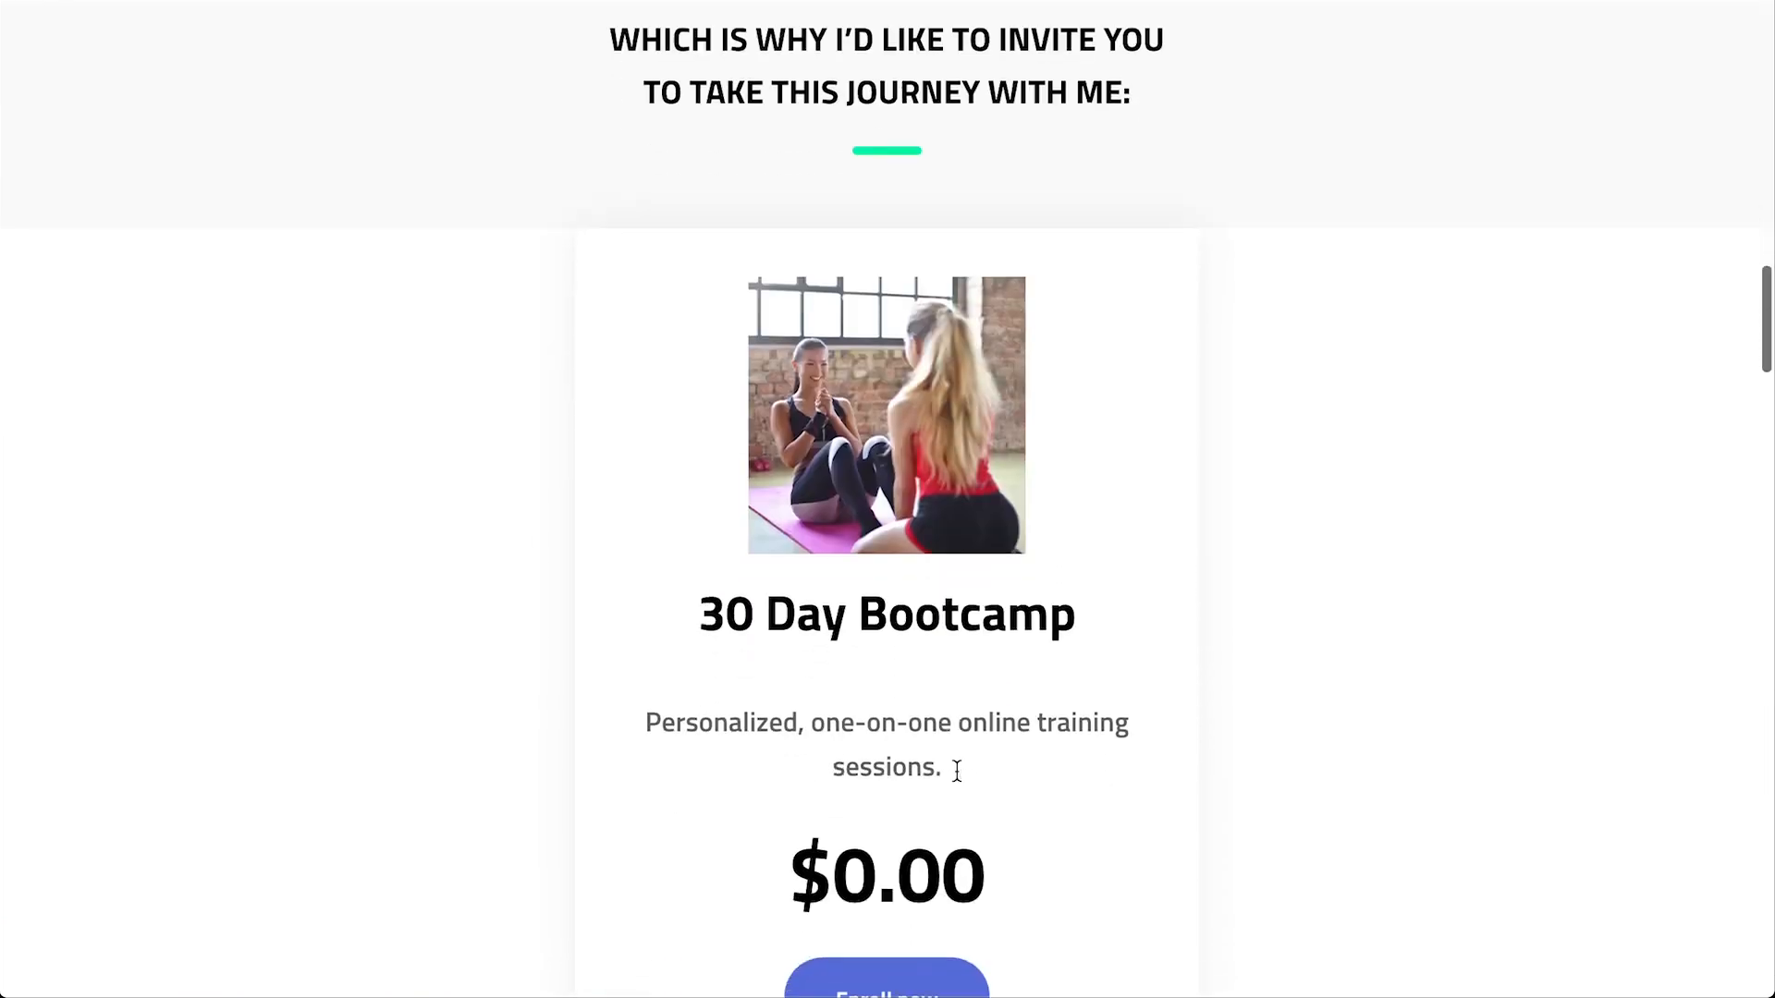
scroll(1208, 556, "down", 2)
scroll(1208, 557, "up", 3)
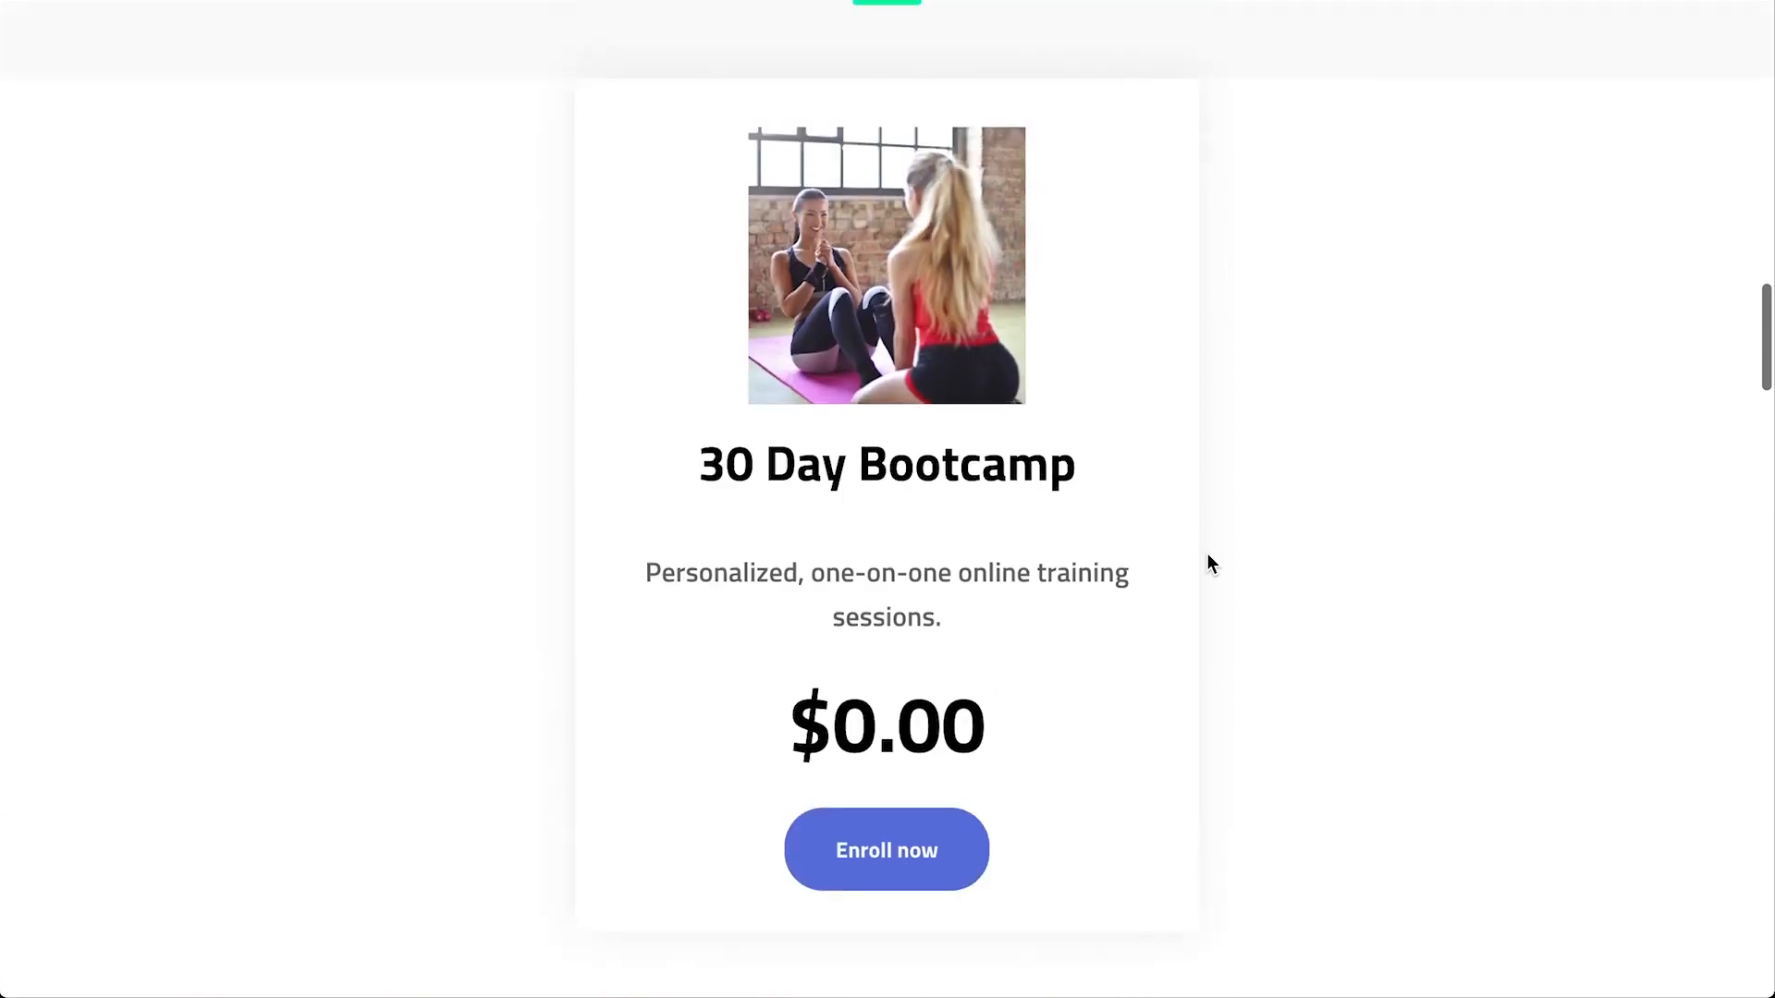
scroll(1208, 556, "down", 1)
scroll(1208, 556, "down", 1)
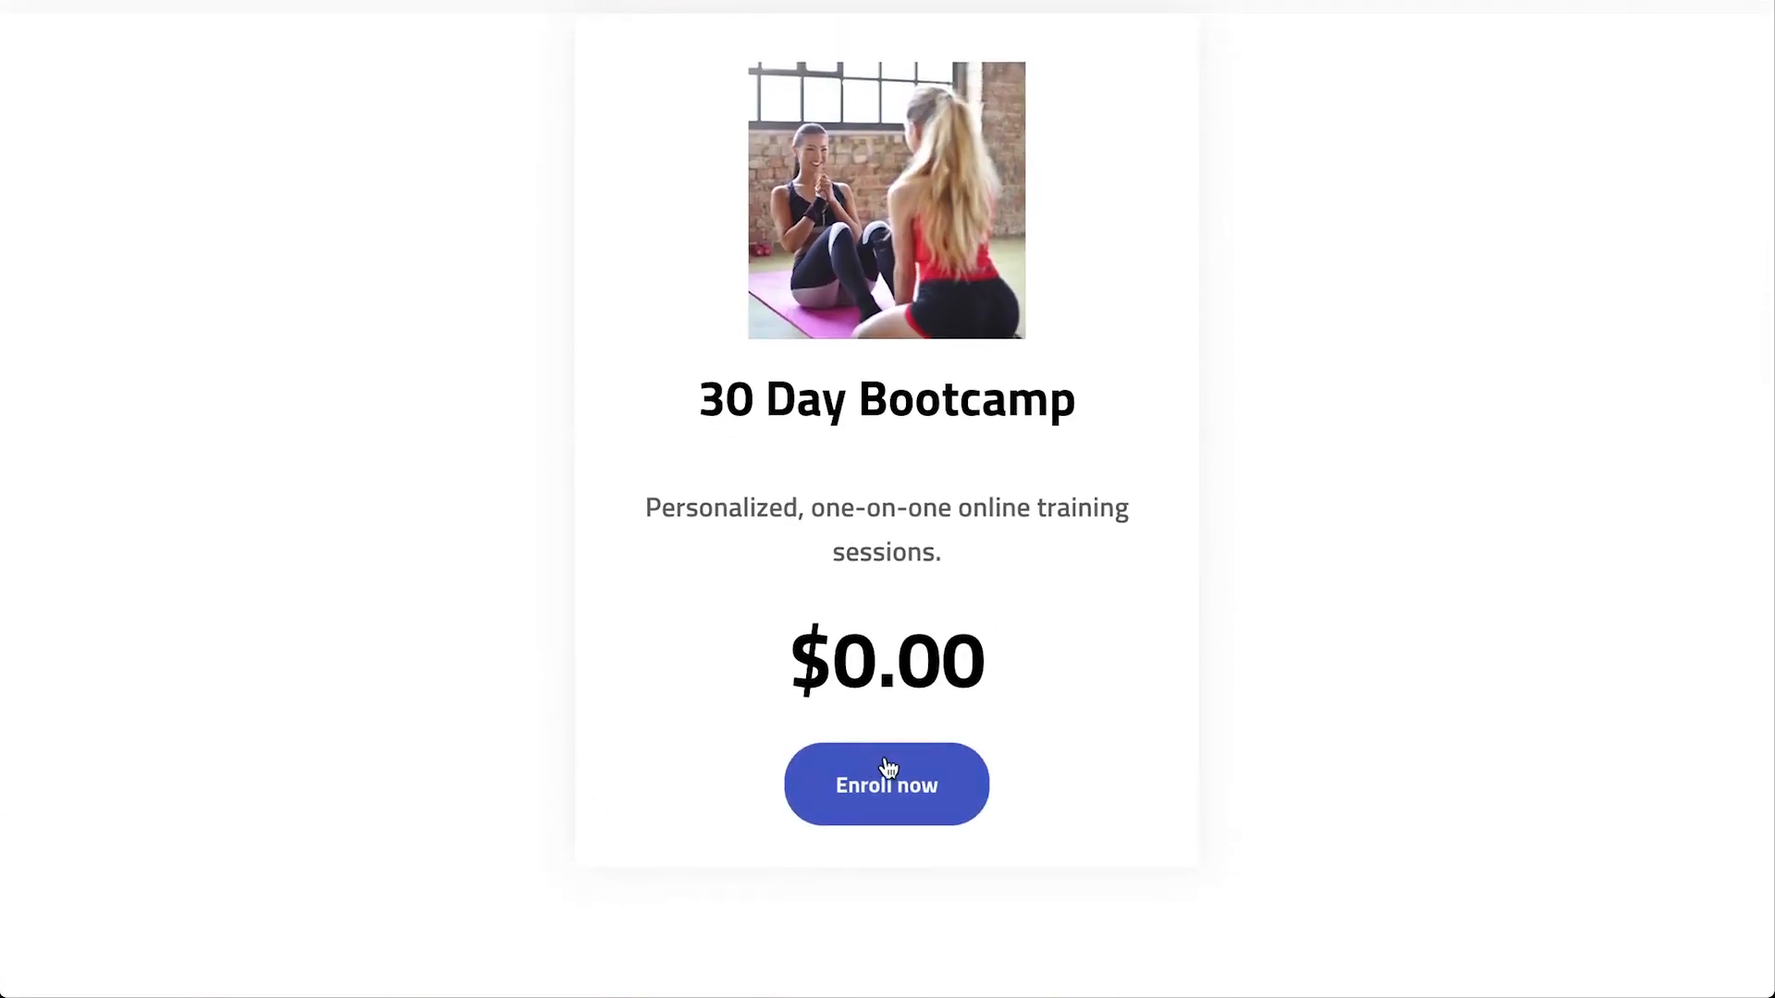
Step: Follow the offer's enrollment link to the order form and examine its contact, program and payment sections
left_click(902, 786)
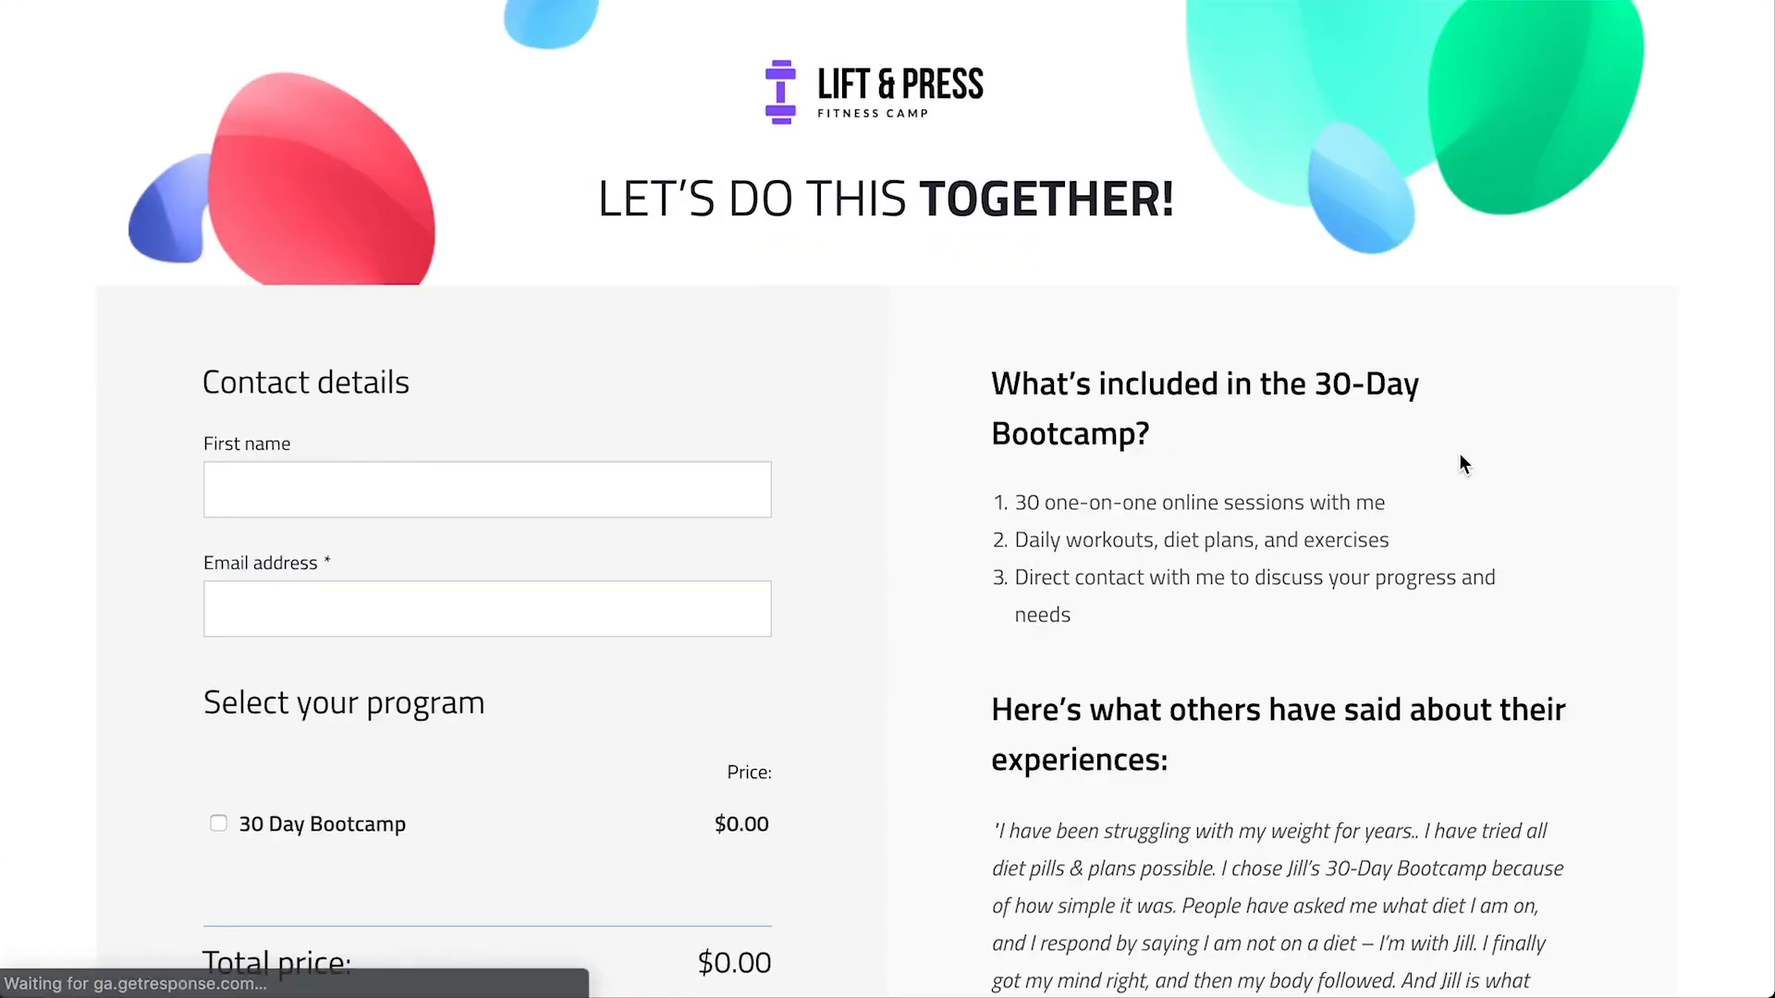
scroll(1459, 453, "down", 4)
scroll(1459, 453, "down", 5)
scroll(1147, 608, "up", 9)
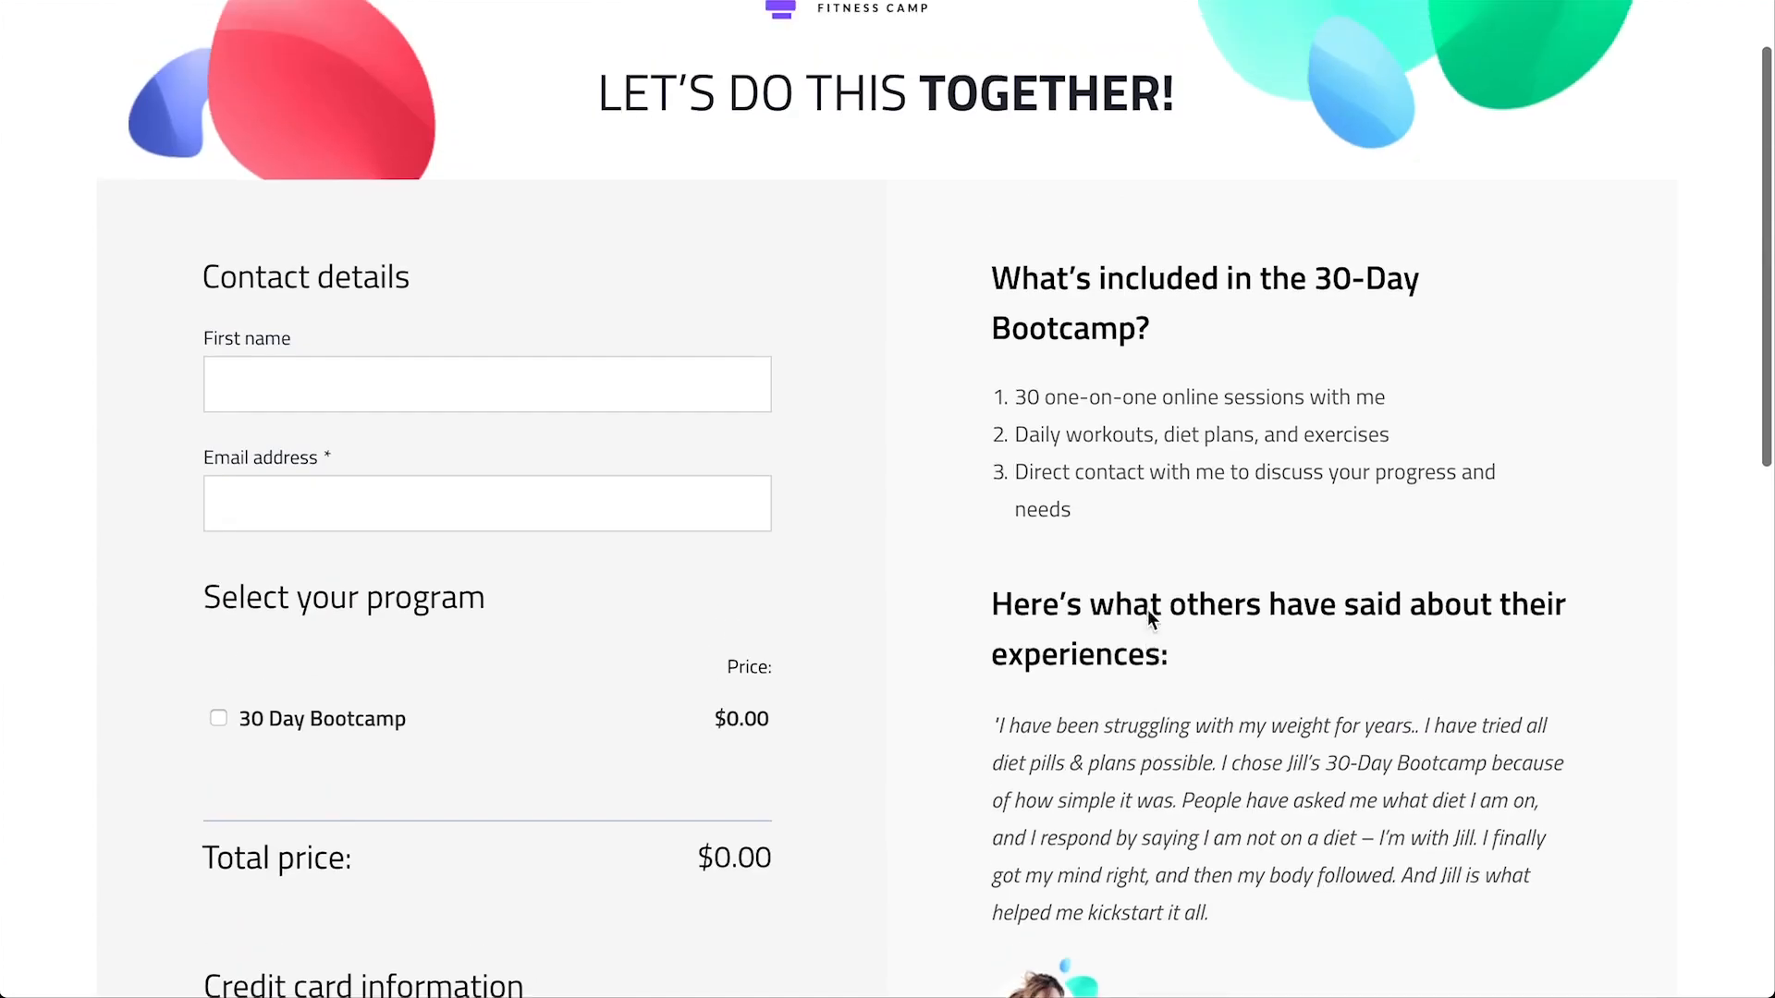
scroll(1147, 619, "down", 6)
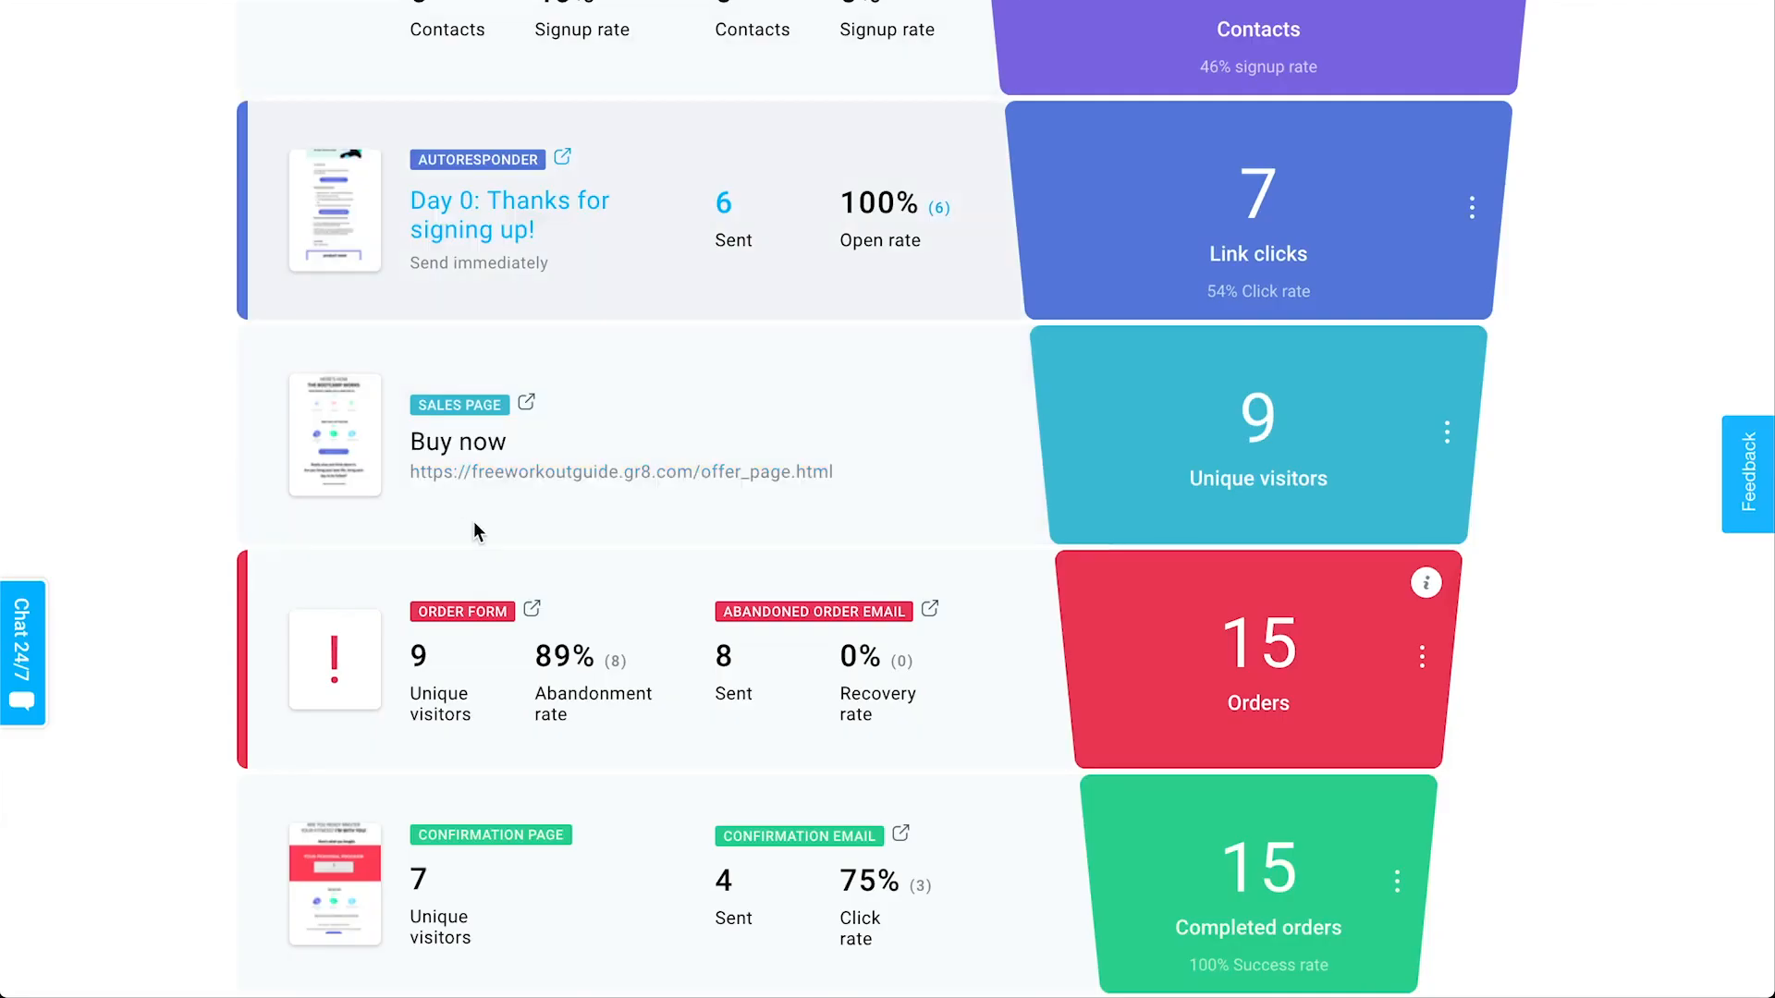
Step: Examine the funnel's order, confirmation and earnings results, and look over all its stages again
scroll(536, 525, "down", 2)
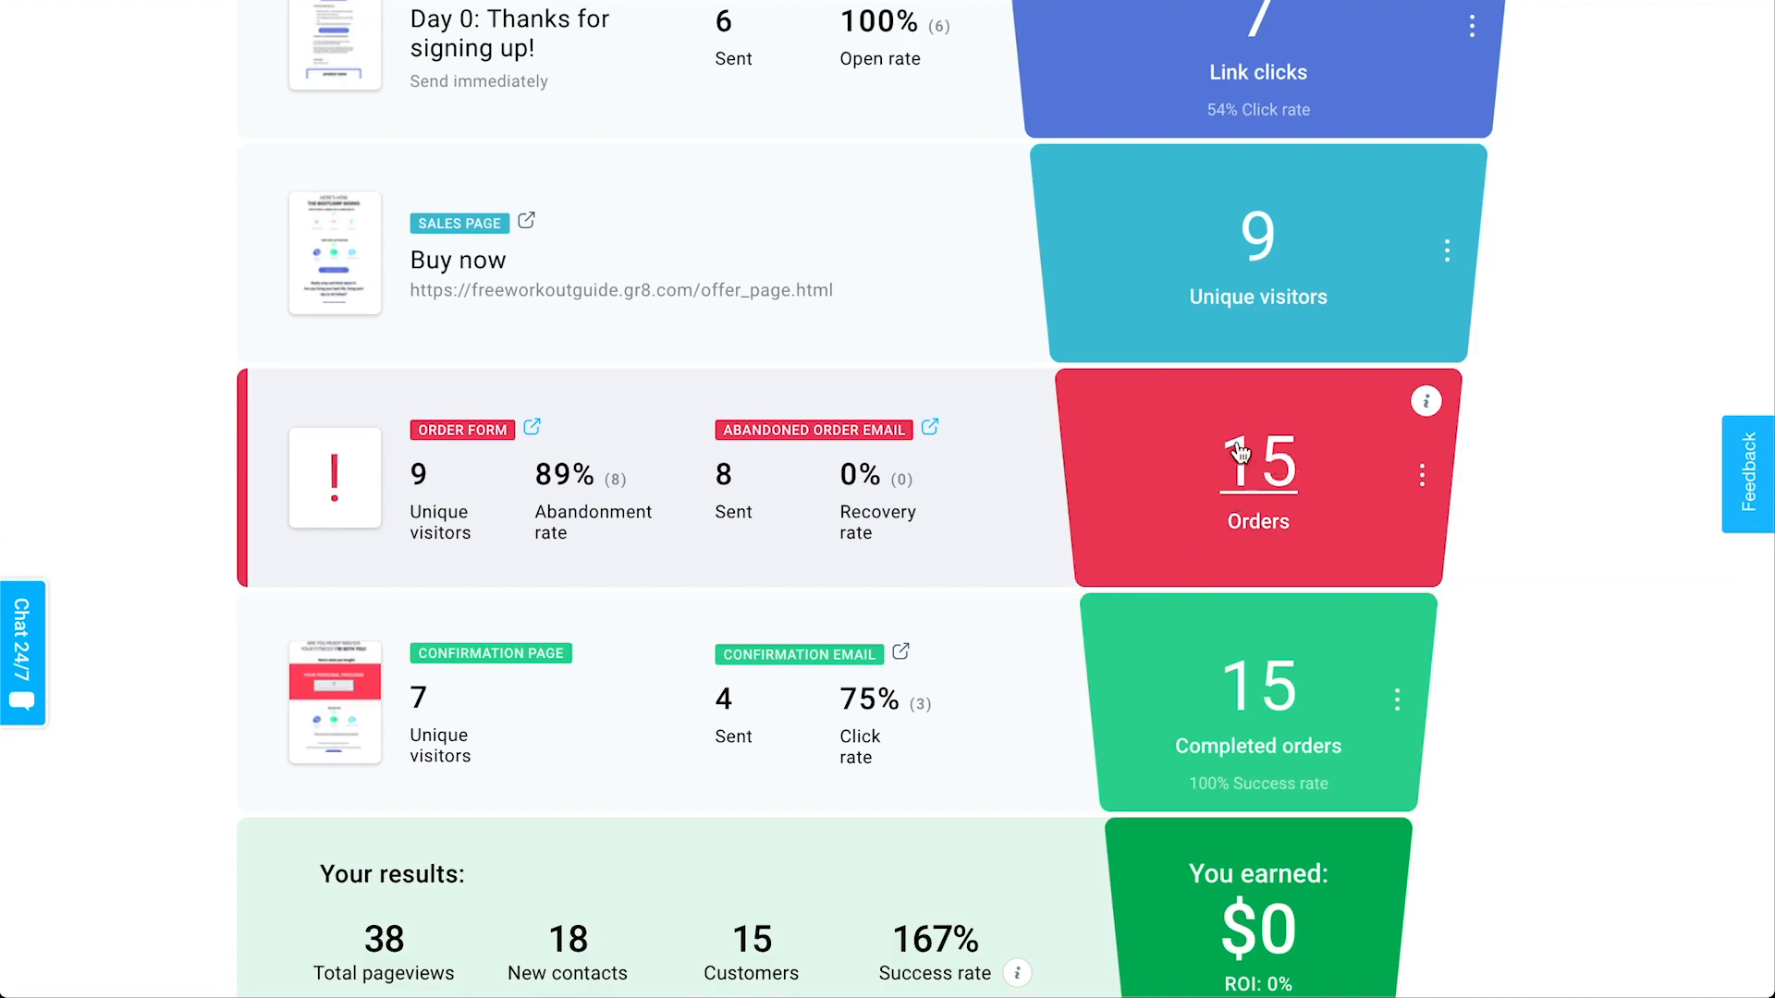
scroll(1239, 453, "down", 3)
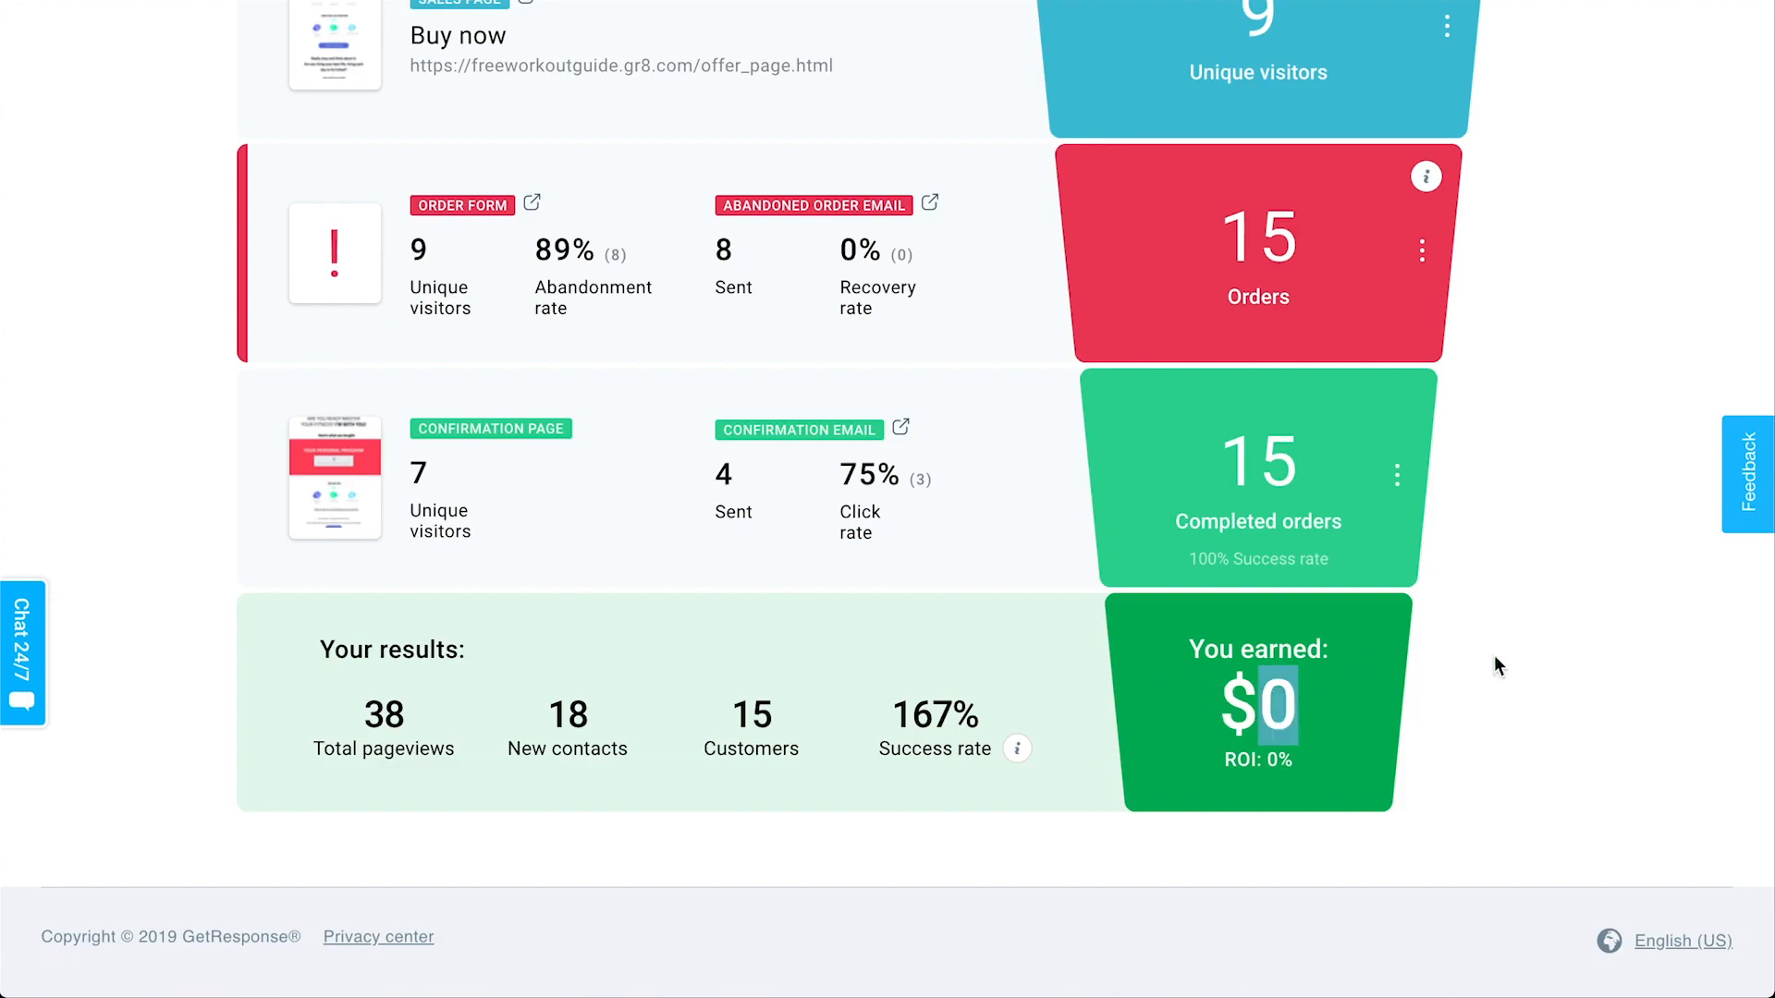
left_click(1172, 682)
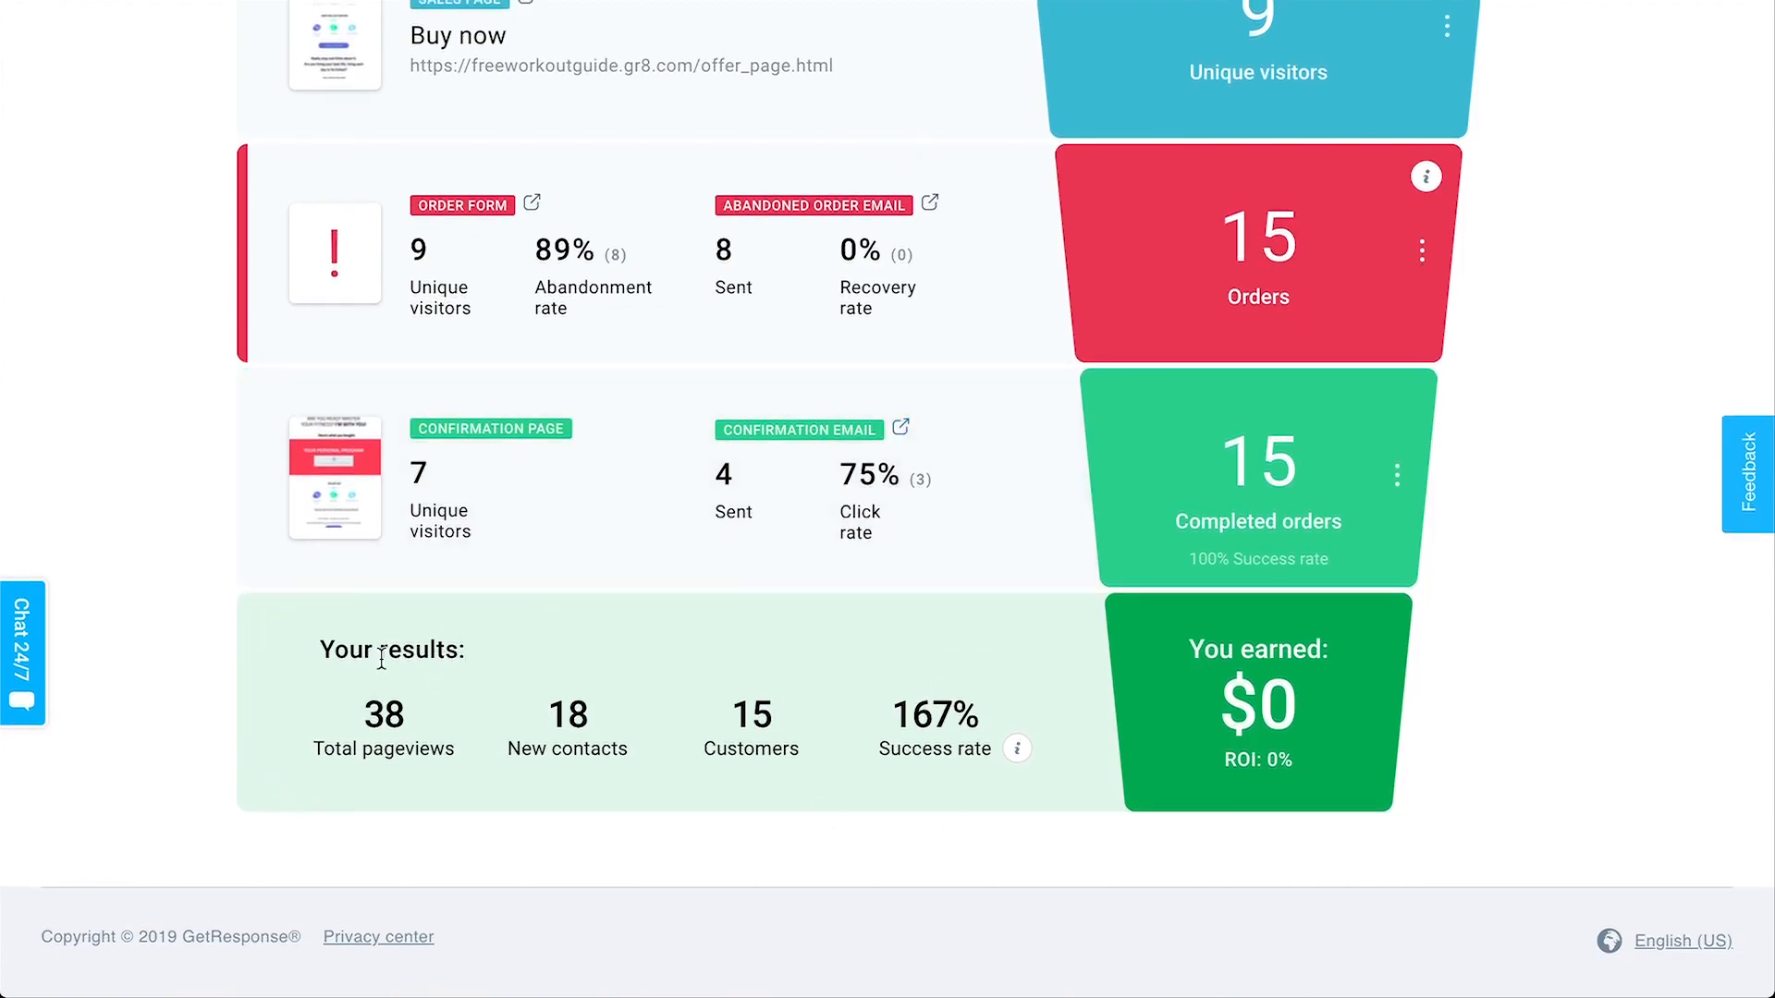
scroll(1448, 634, "up", 15)
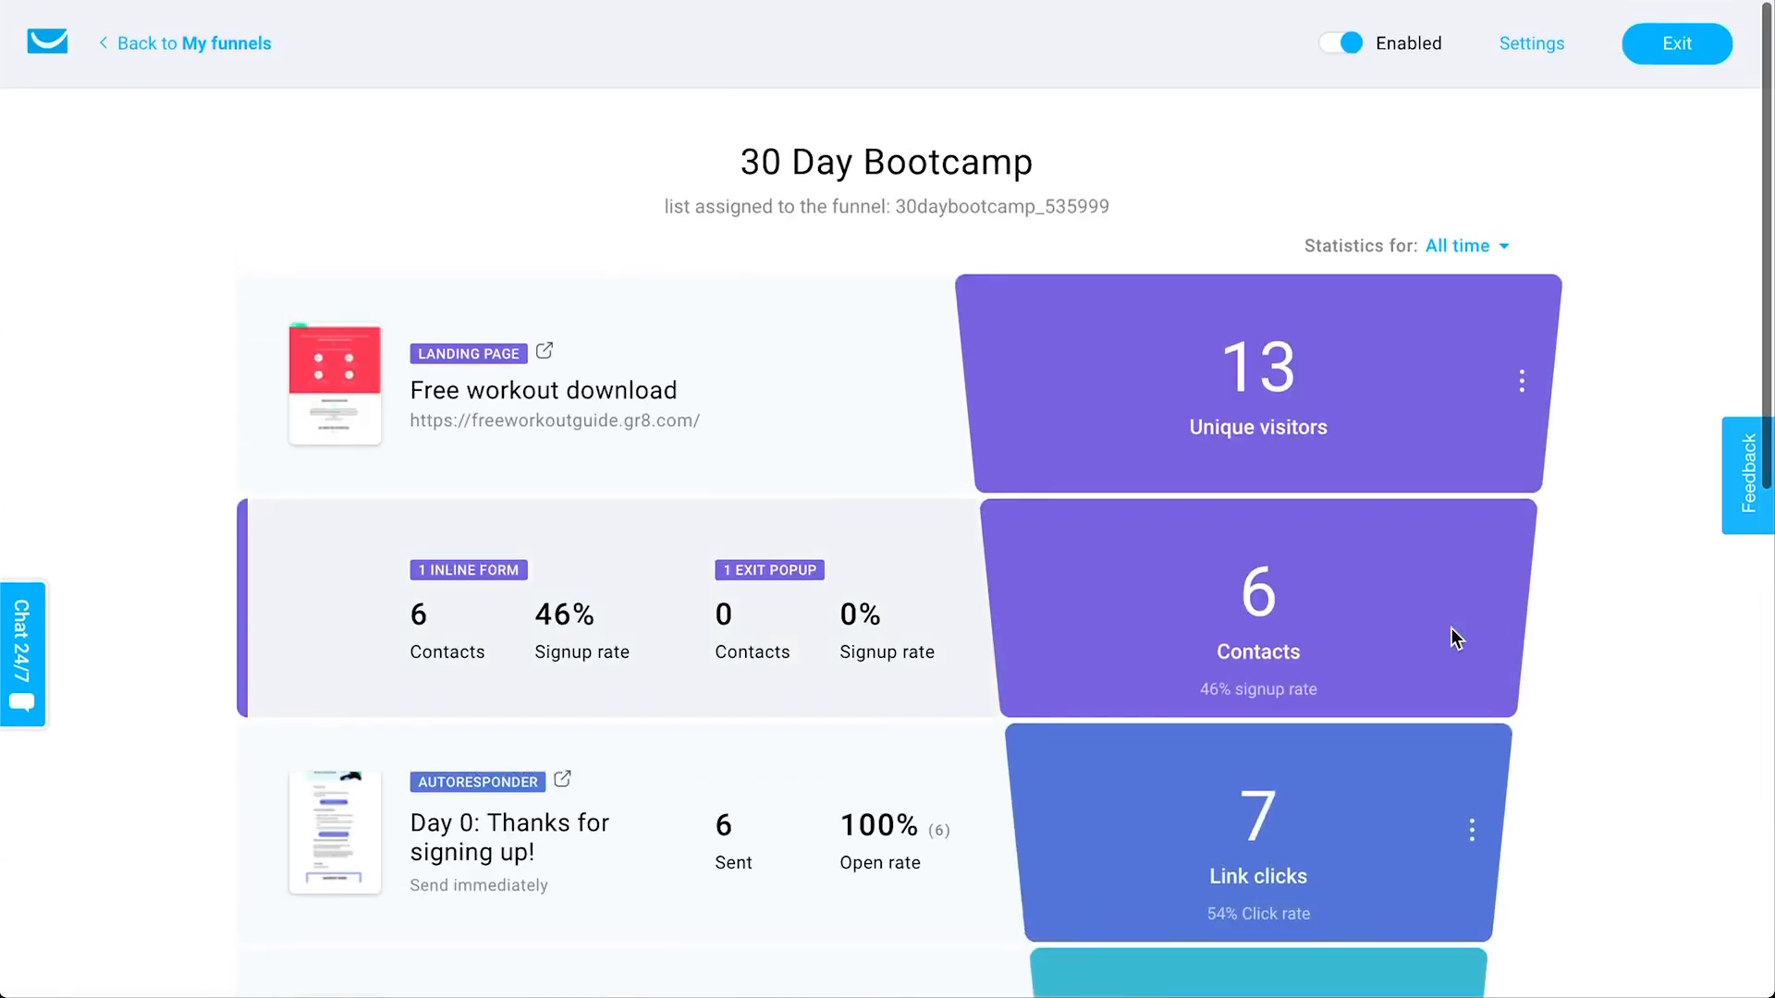
scroll(1451, 632, "down", 15)
scroll(1452, 633, "up", 9)
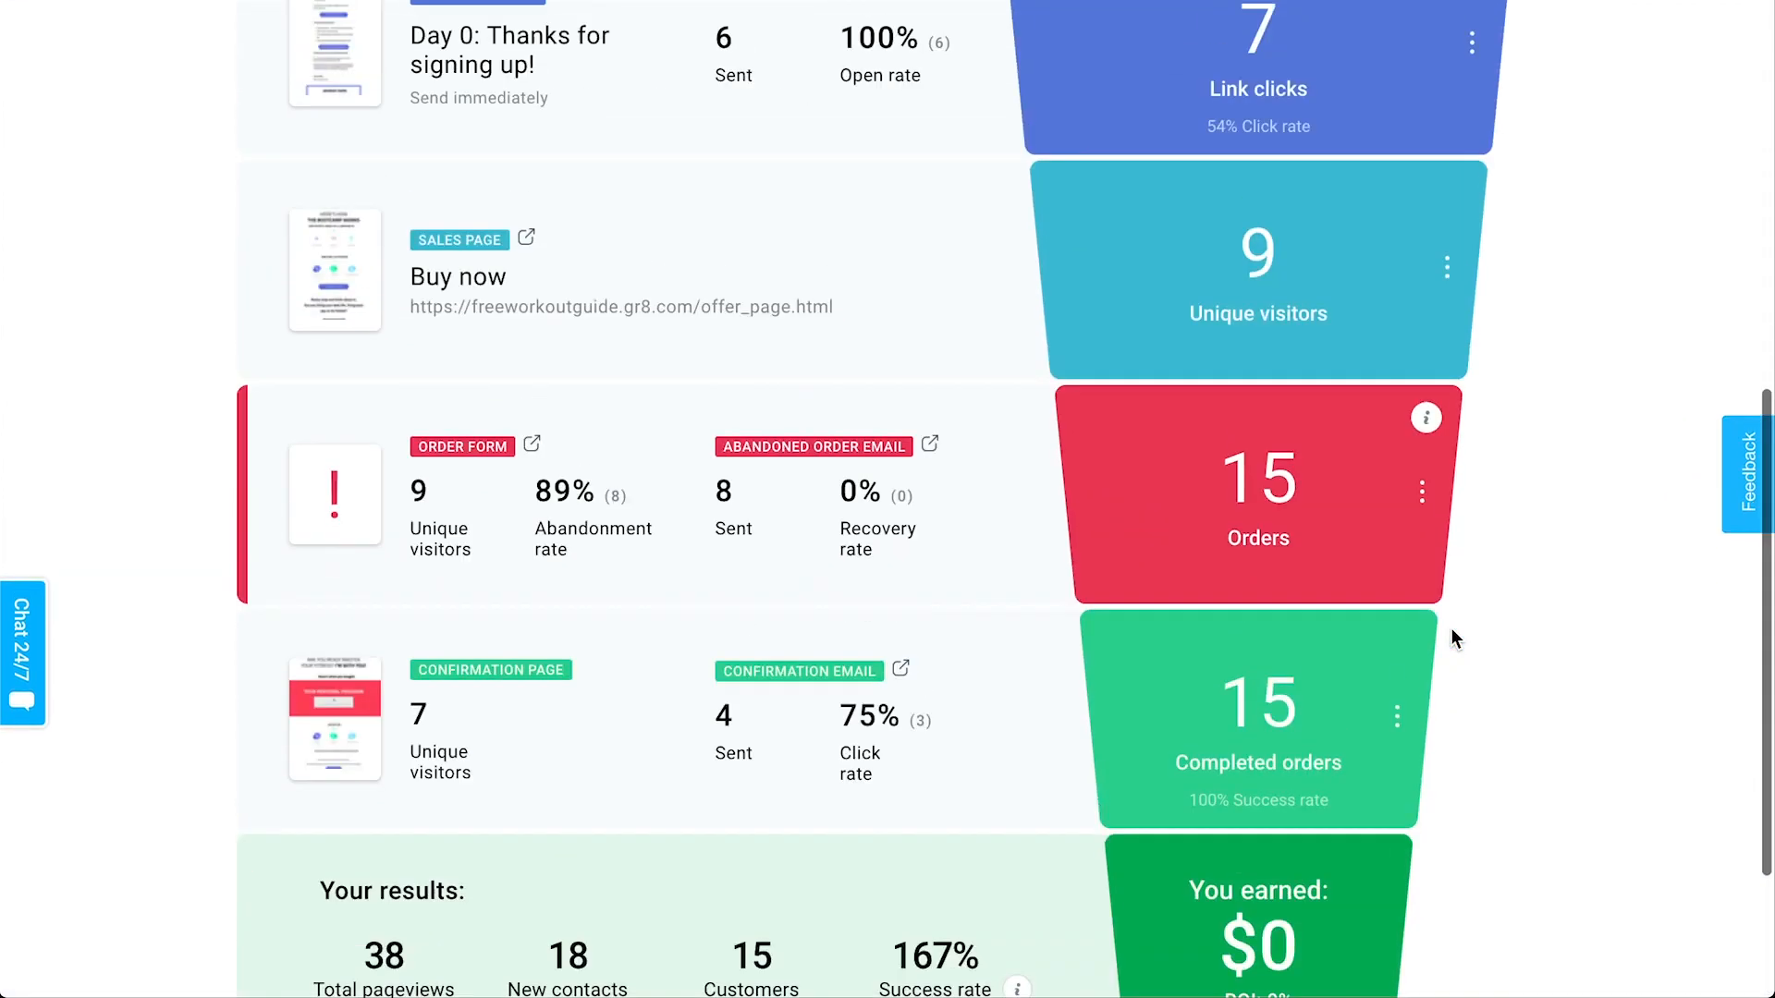
scroll(1452, 635, "up", 3)
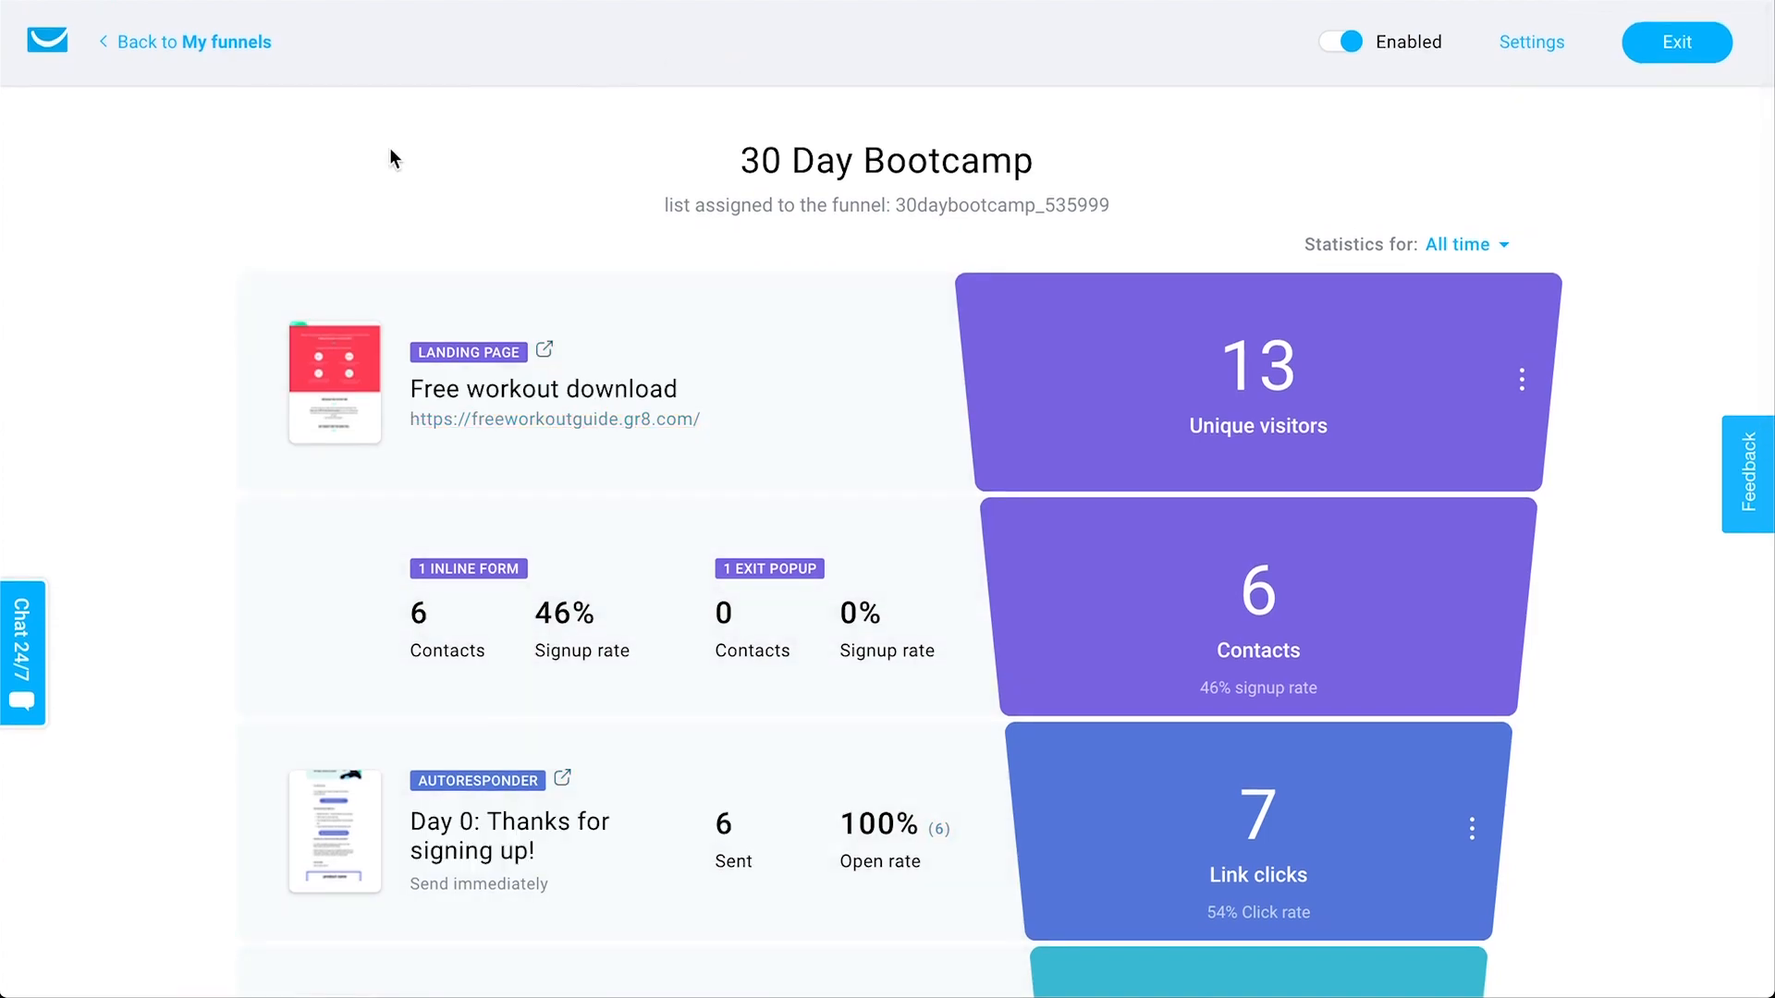
Step: Return to the list of funnels and open the Stores and products tool
left_click(273, 63)
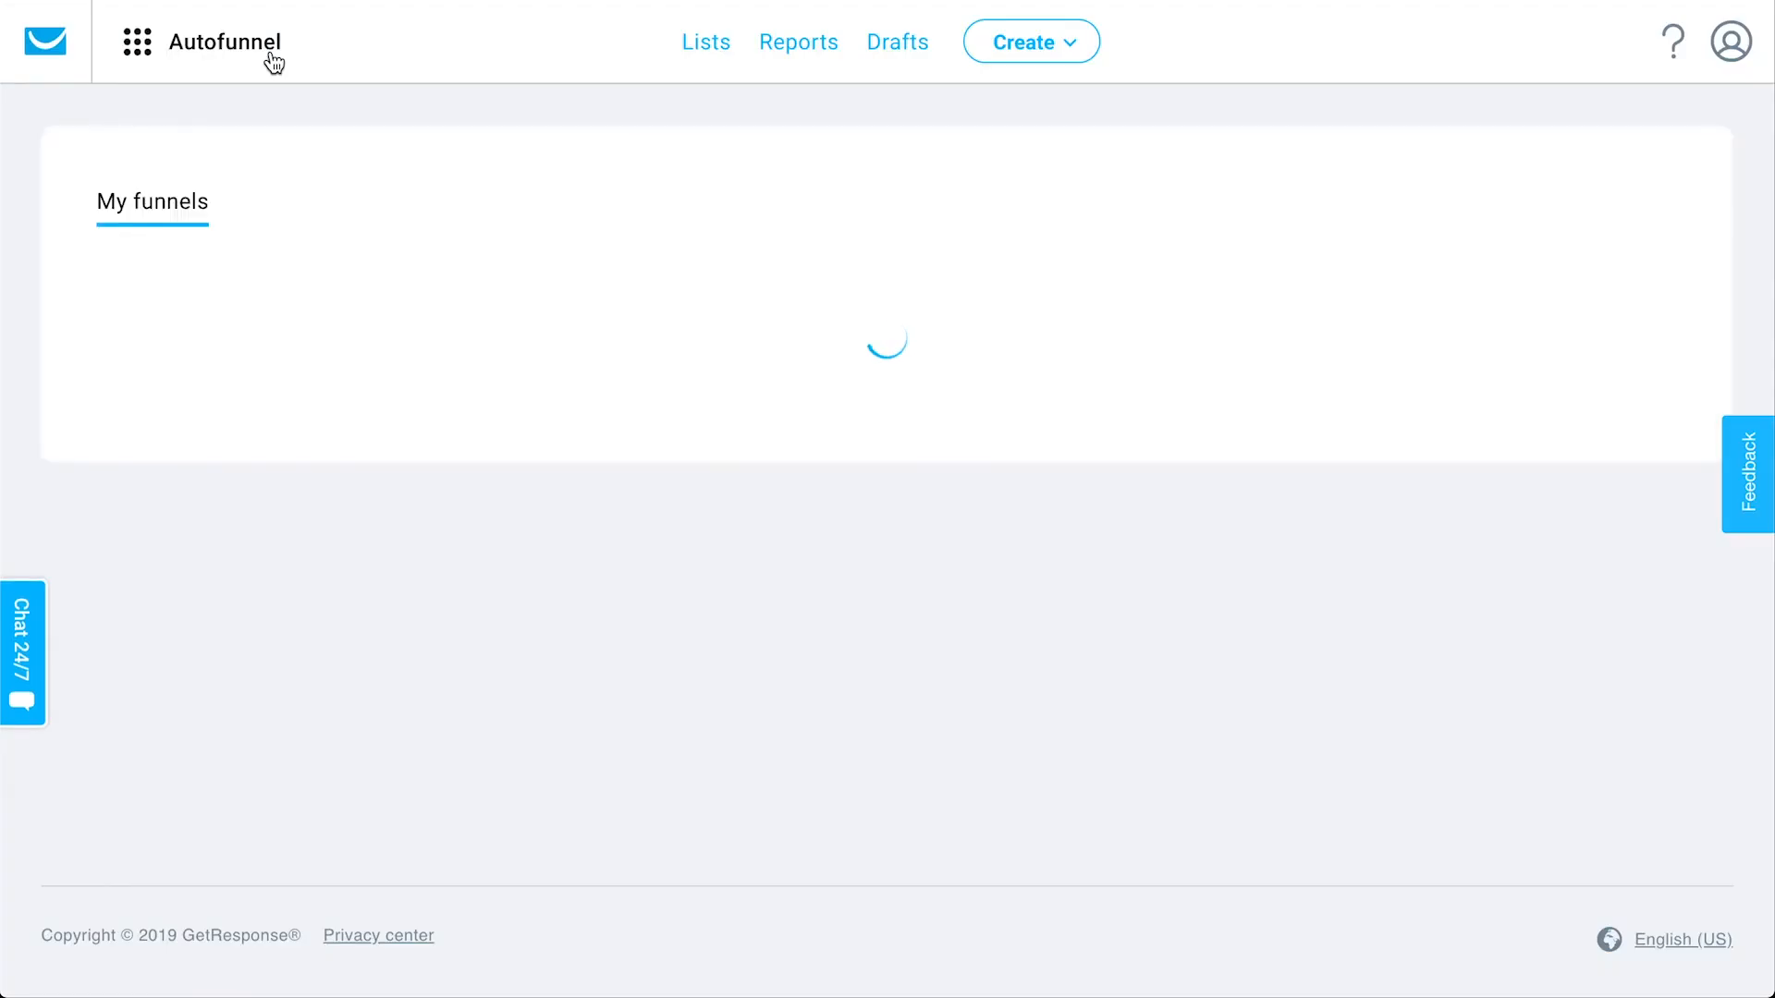
left_click(273, 63)
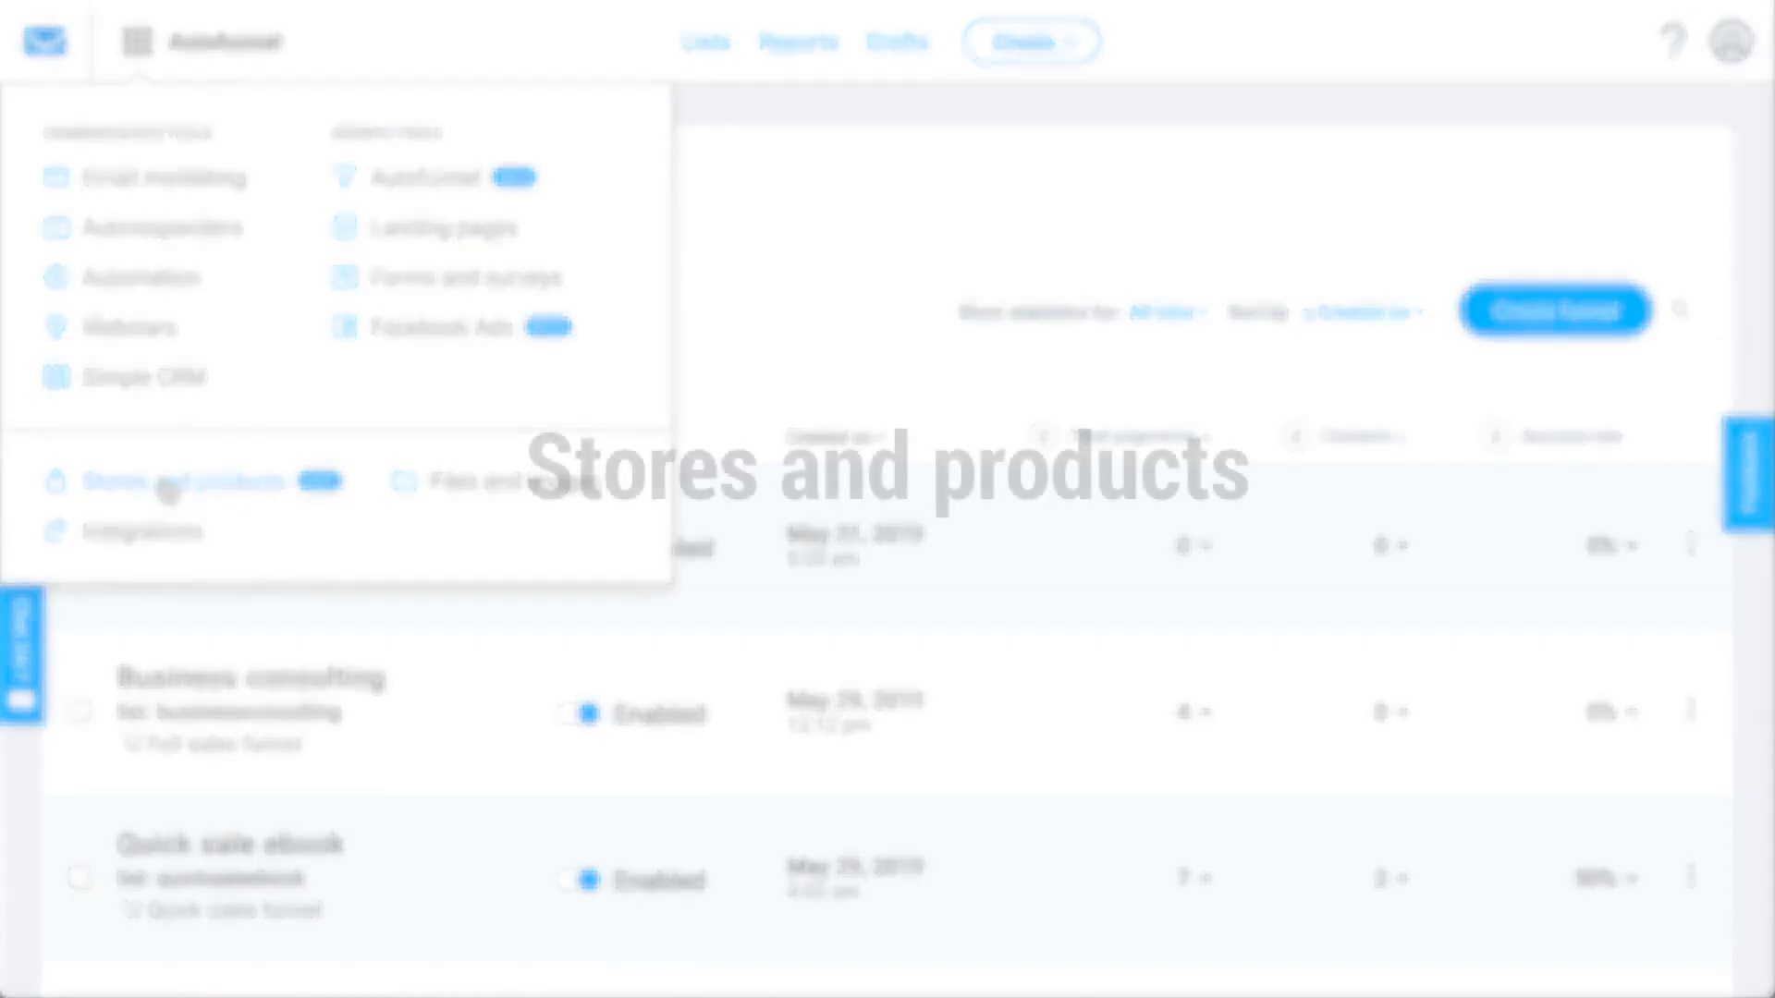
left_click(163, 490)
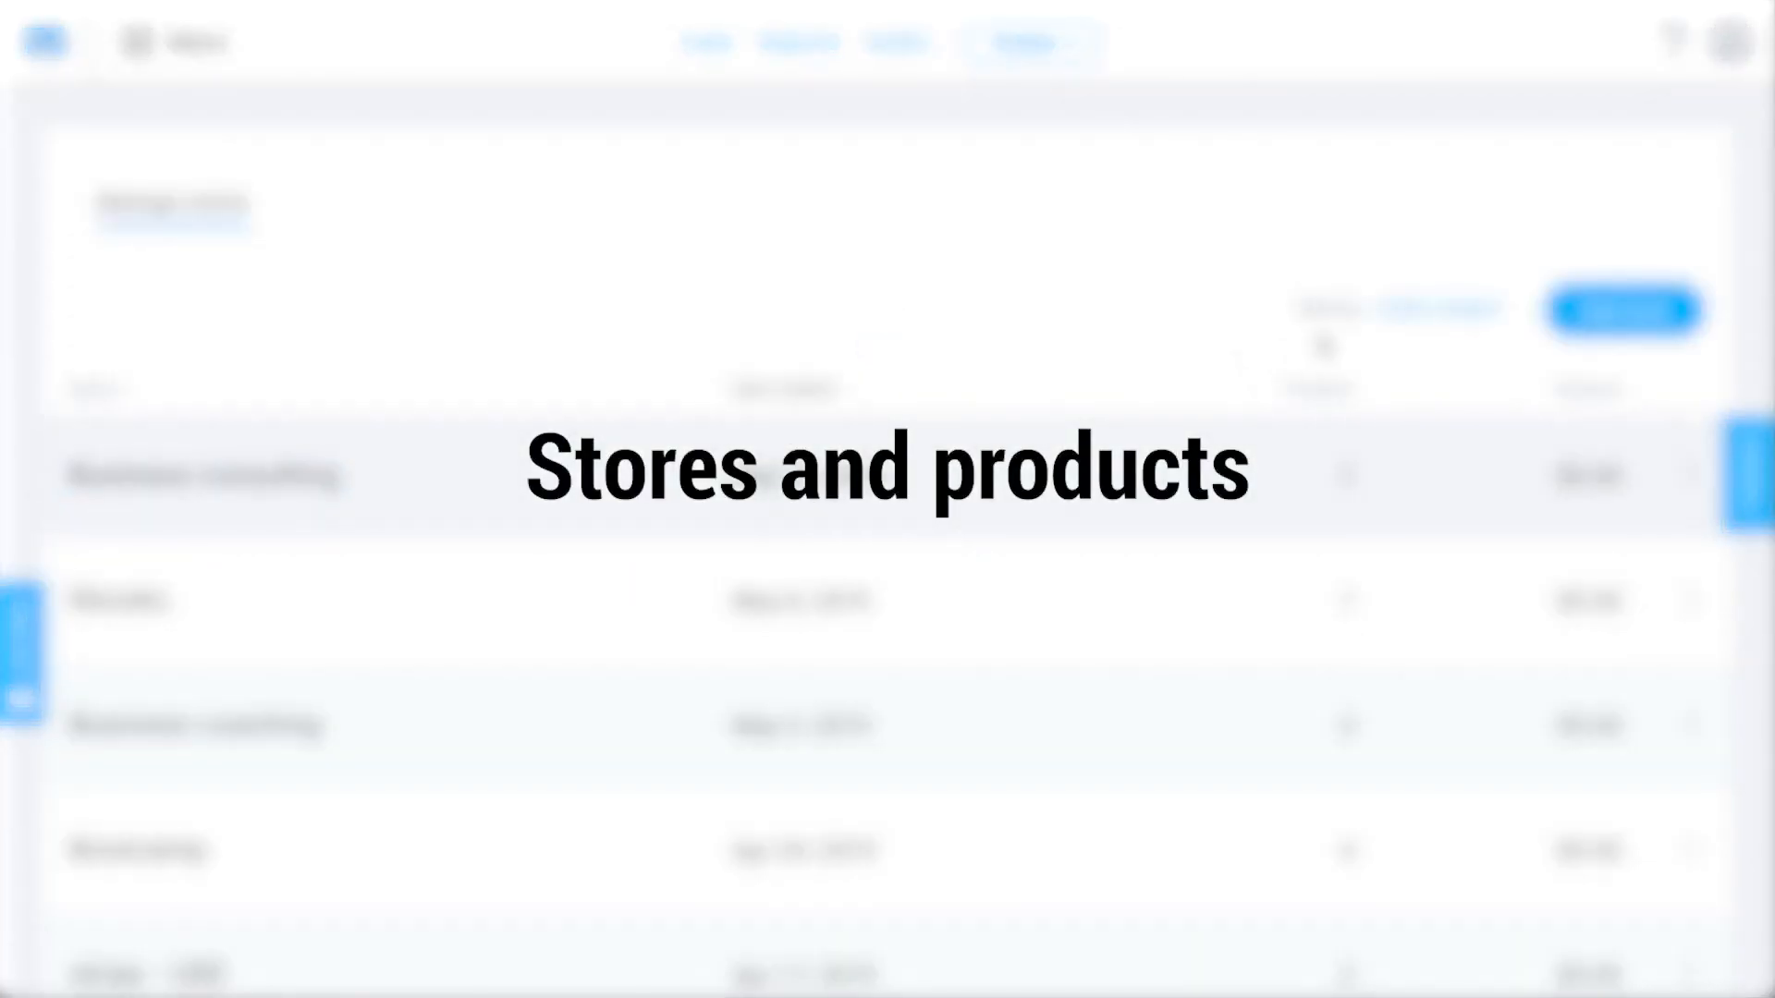
Step: Start adding a store and examine the platforms available for connecting an existing store
left_click(1633, 332)
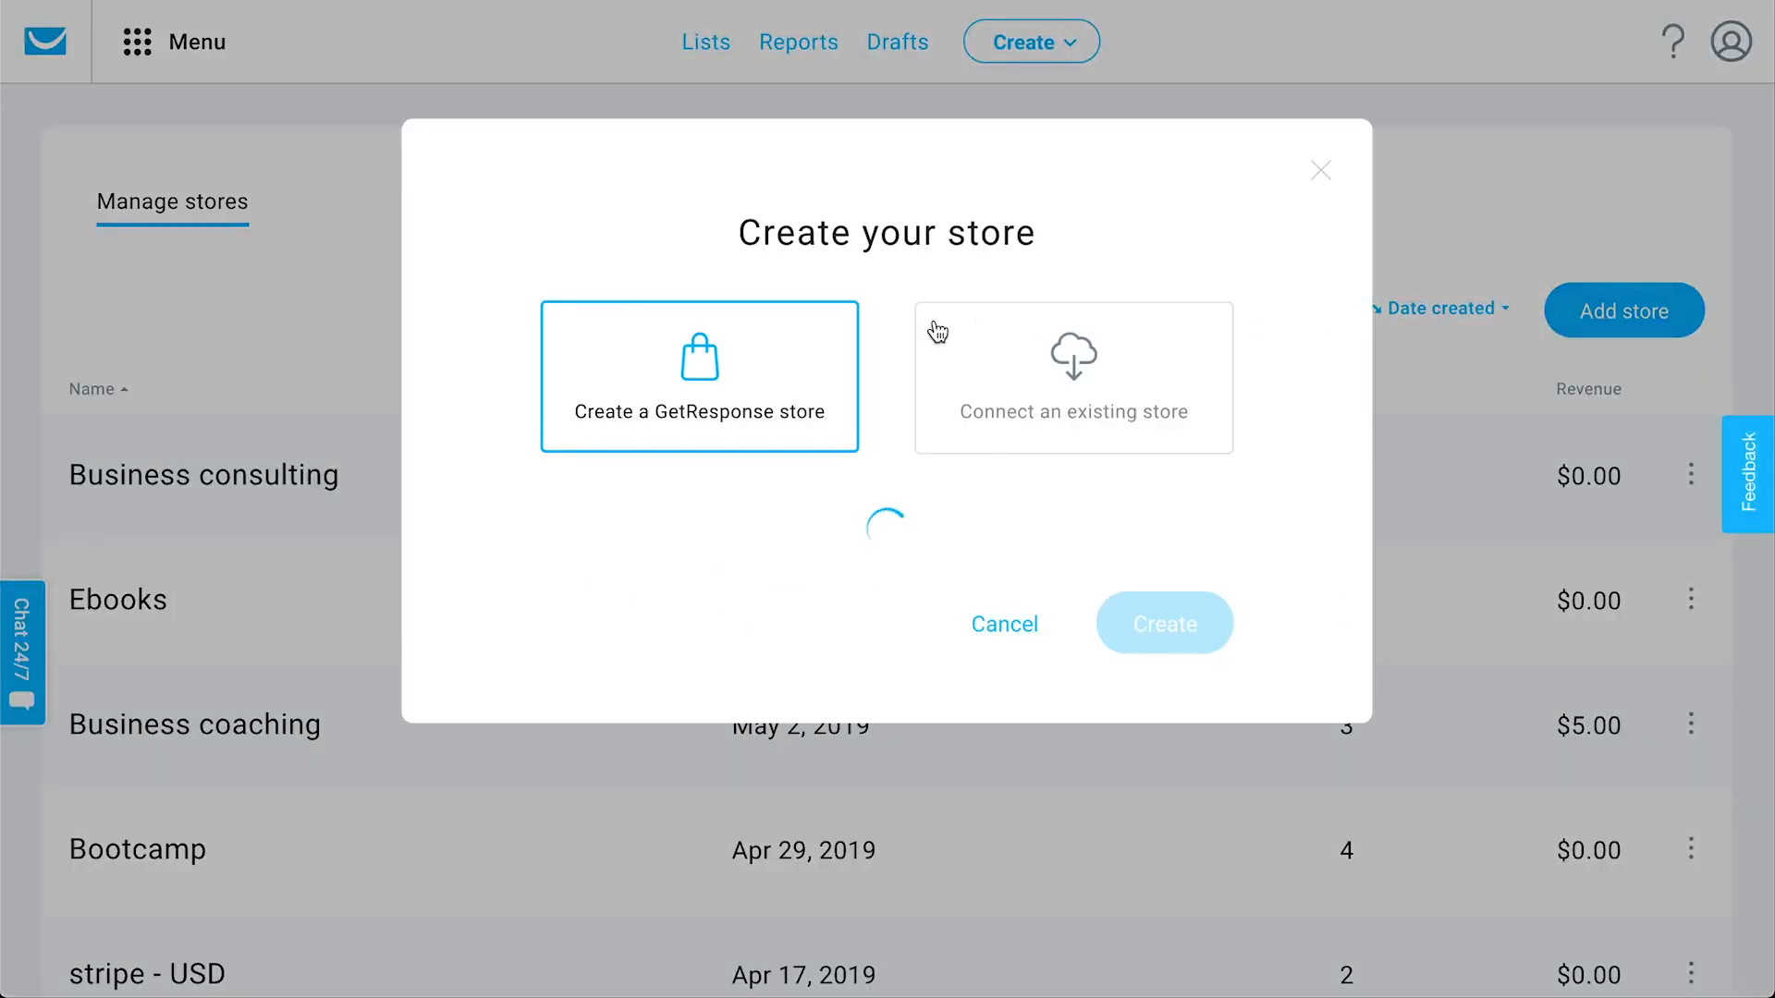
left_click(1116, 370)
scroll(1063, 397, "down", 3)
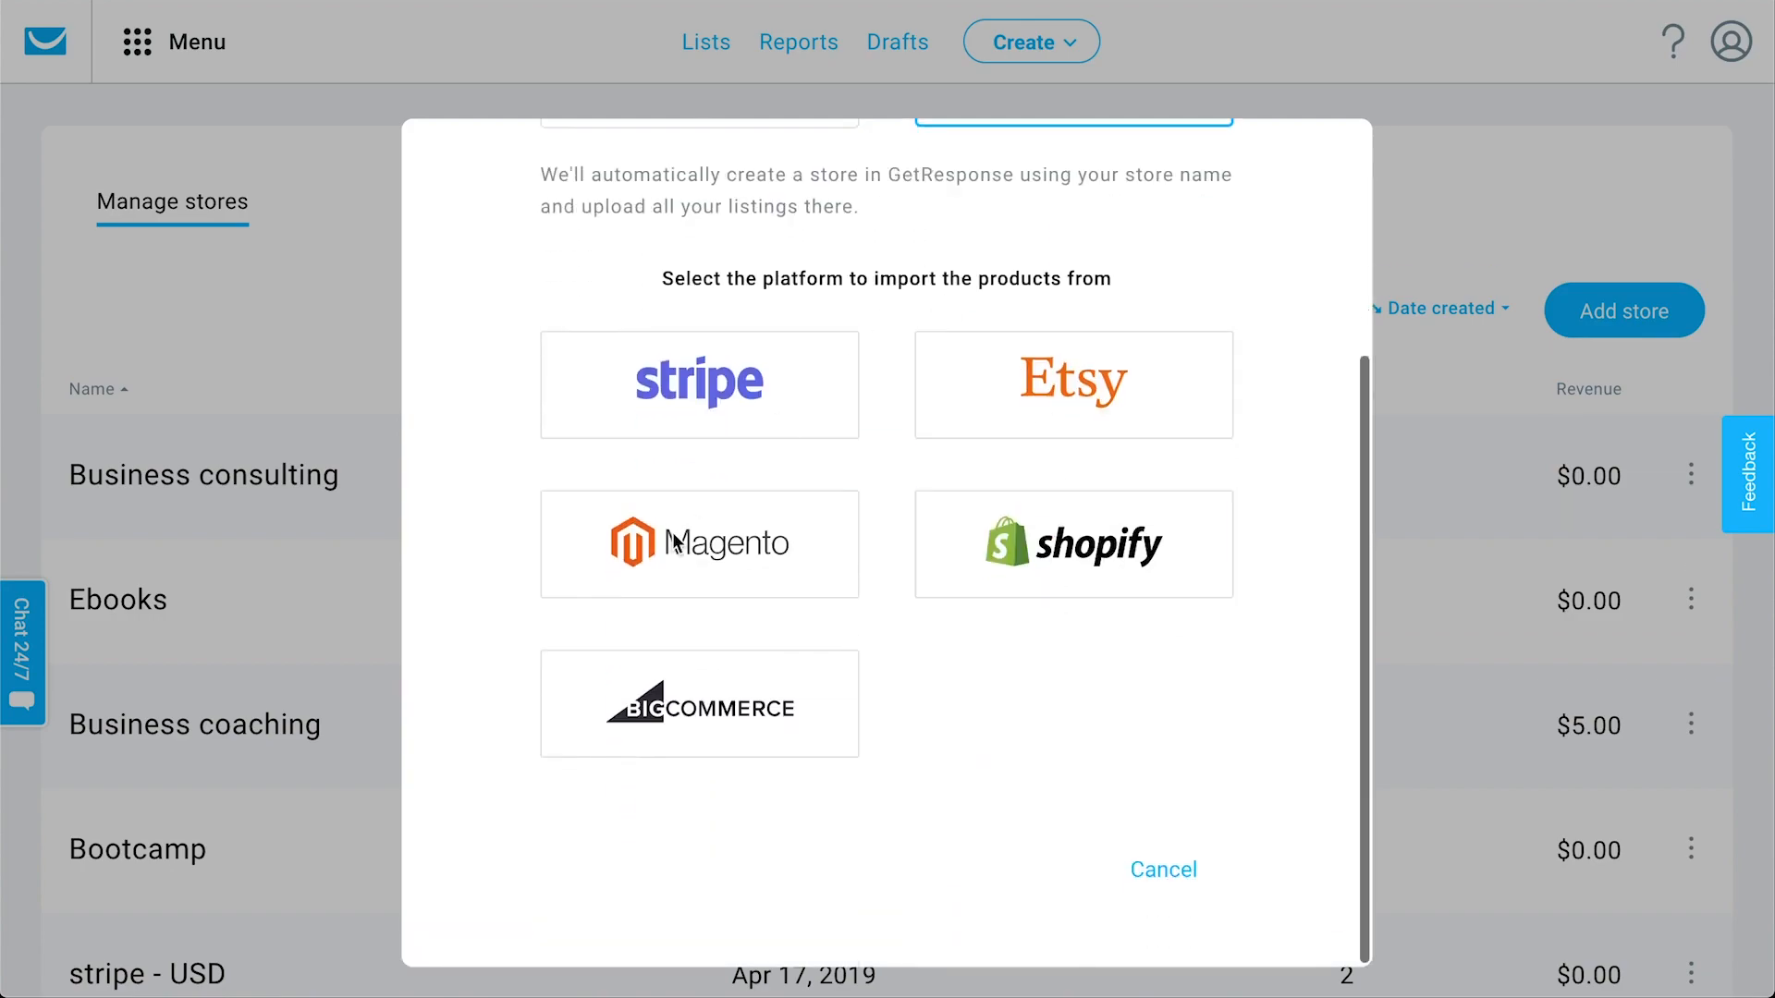
scroll(1222, 786, "up", 1)
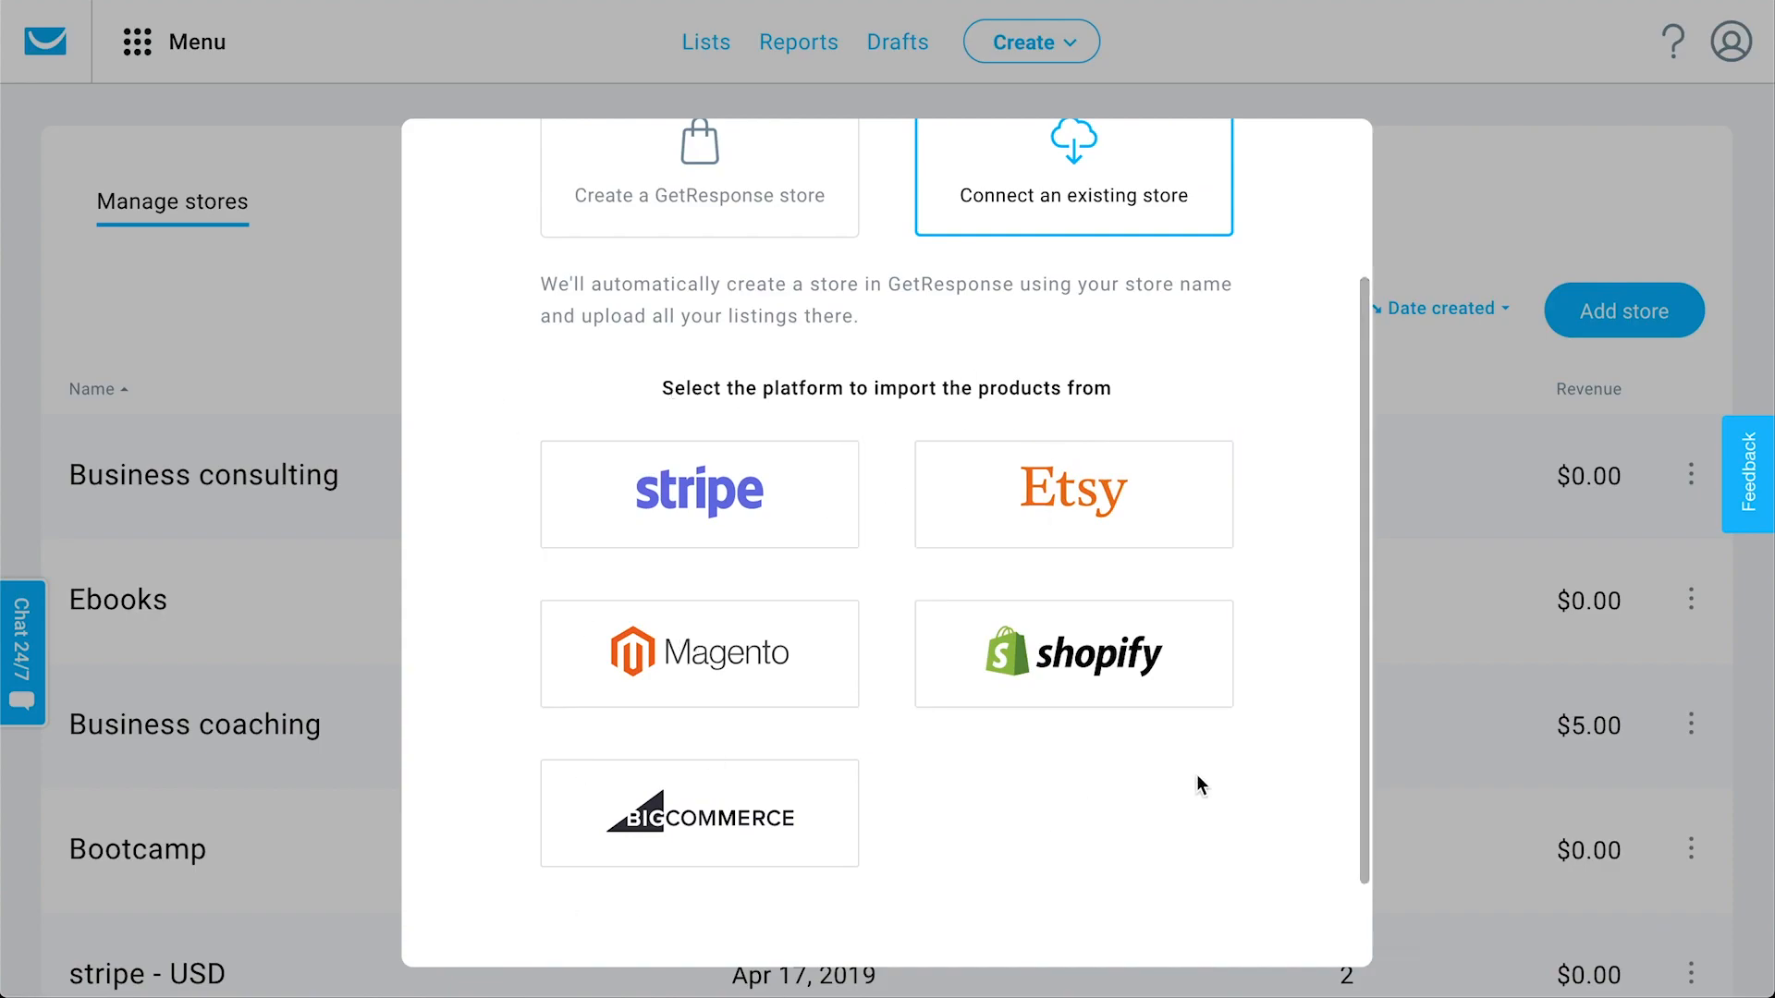
scroll(1197, 777, "up", 1)
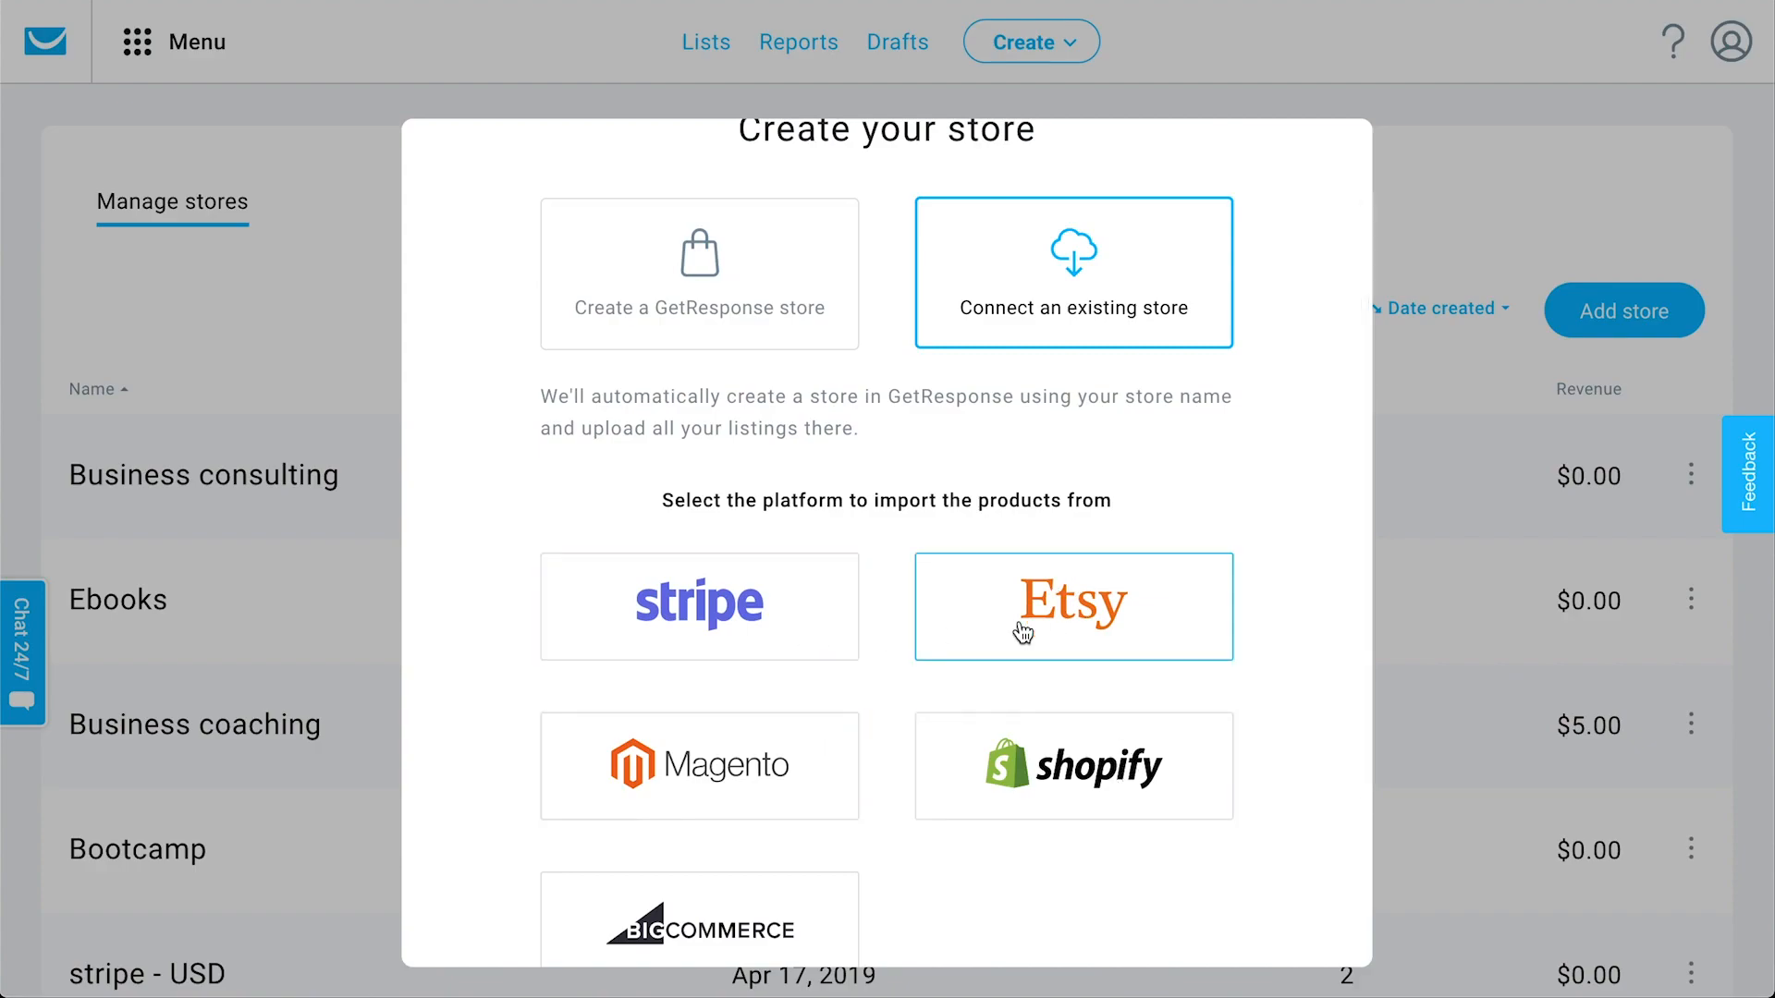
scroll(1208, 546, "up", 1)
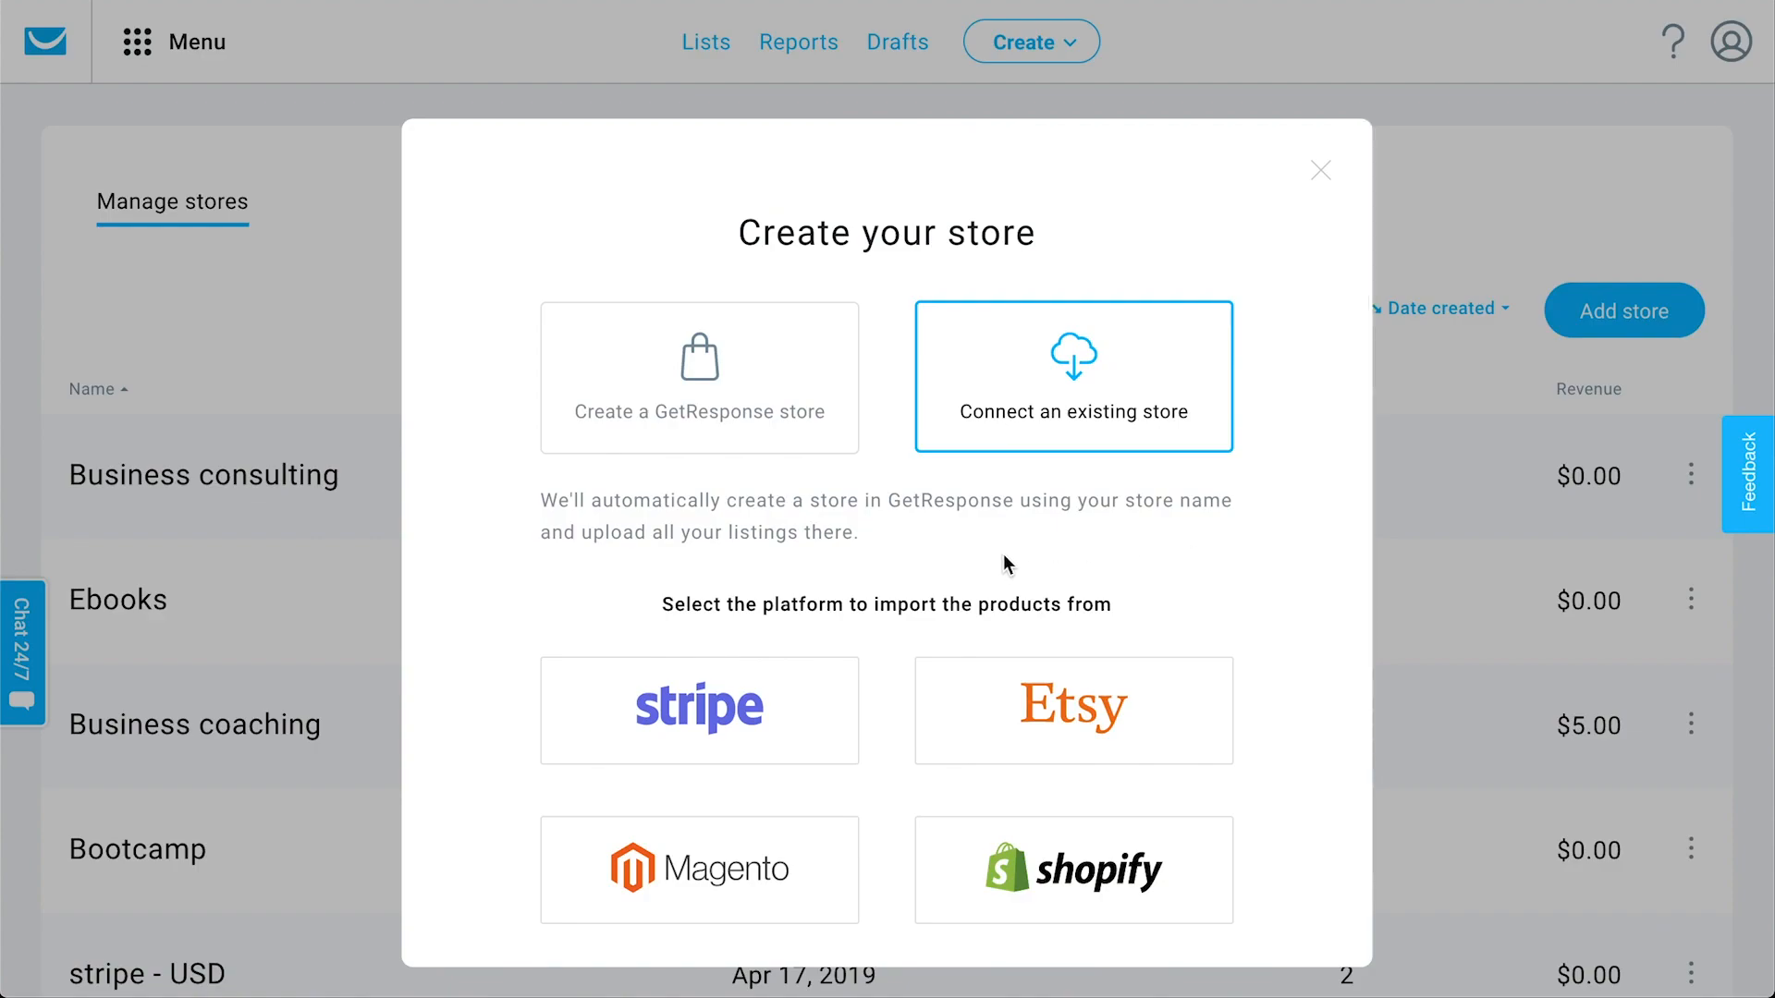
Step: Create a GetResponse store named "Vacation getaways" with USD as its currency
left_click(800, 454)
left_click(756, 640)
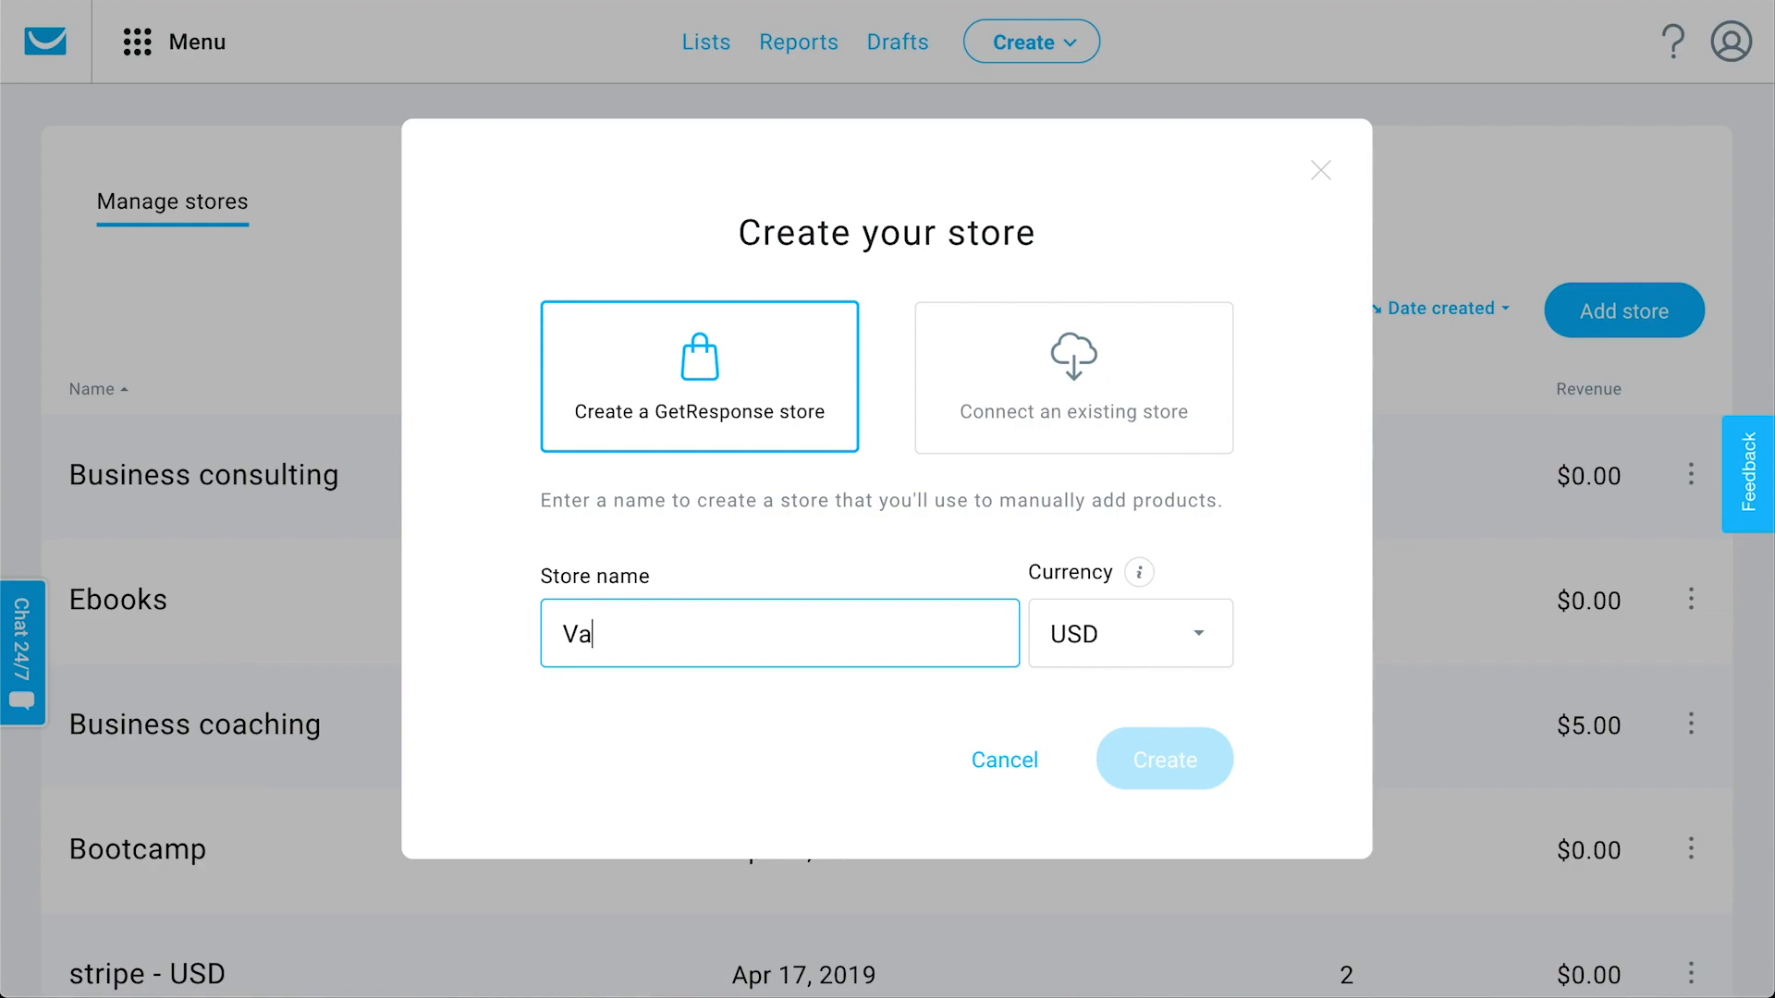
type("cation getaways")
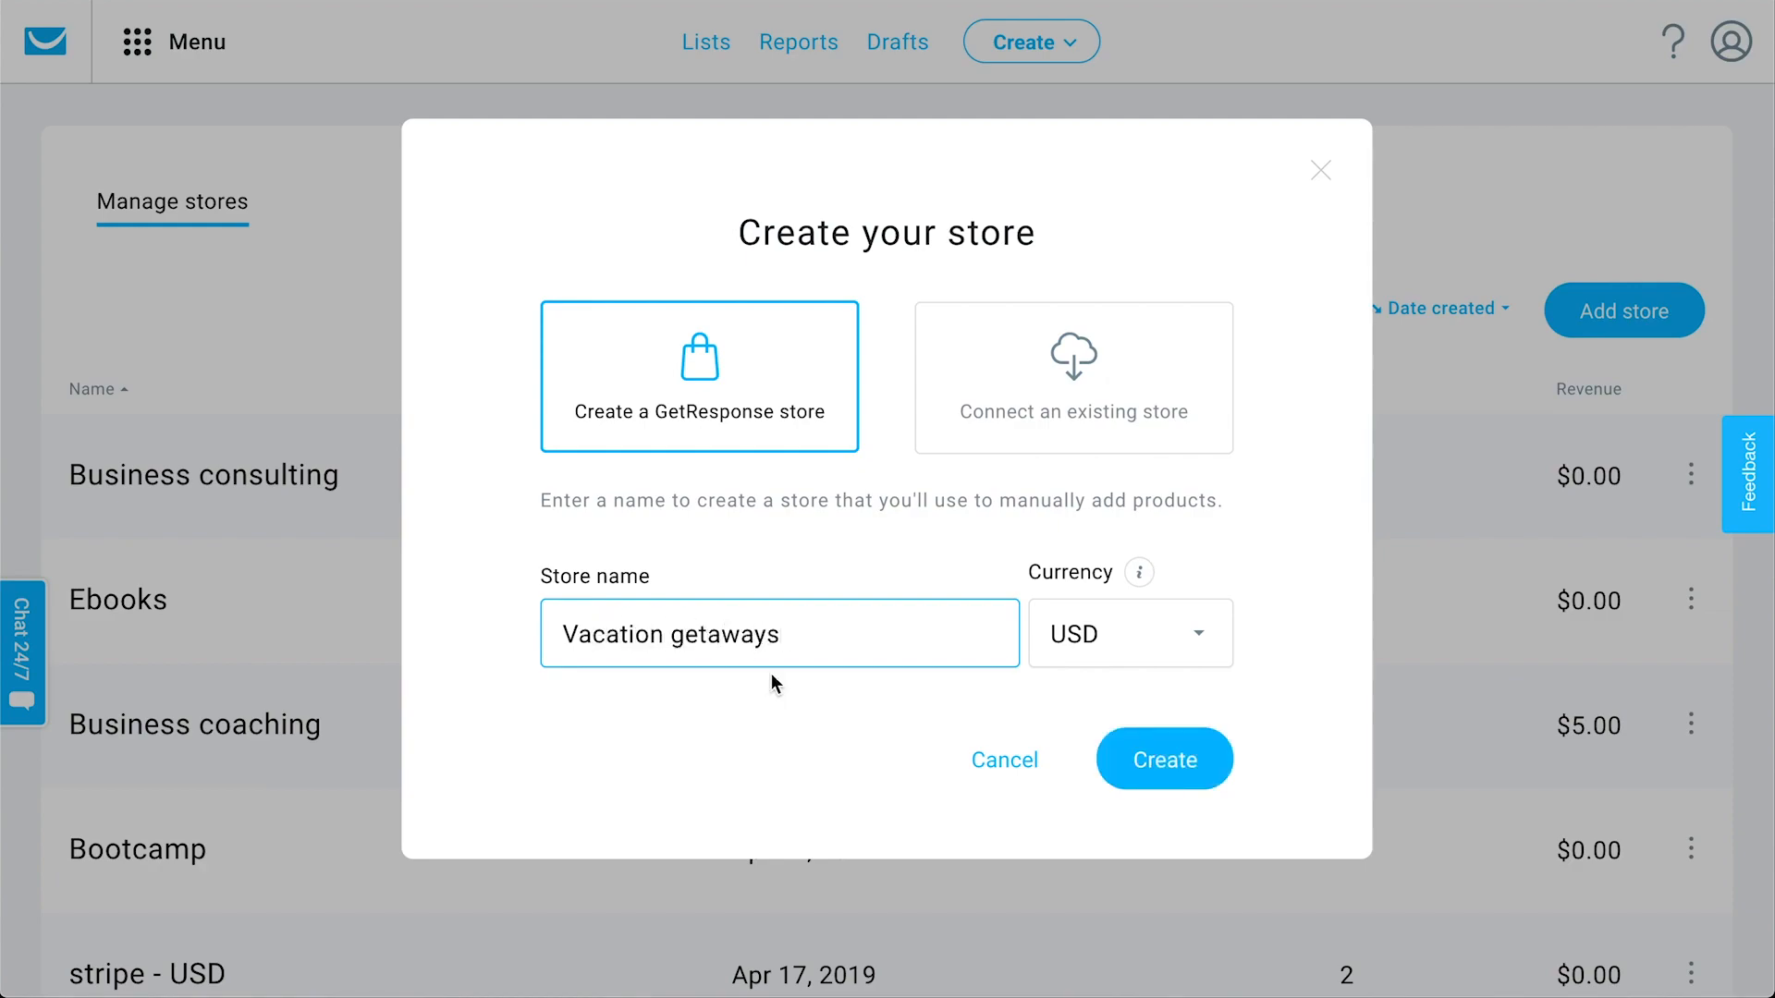
left_click(1188, 761)
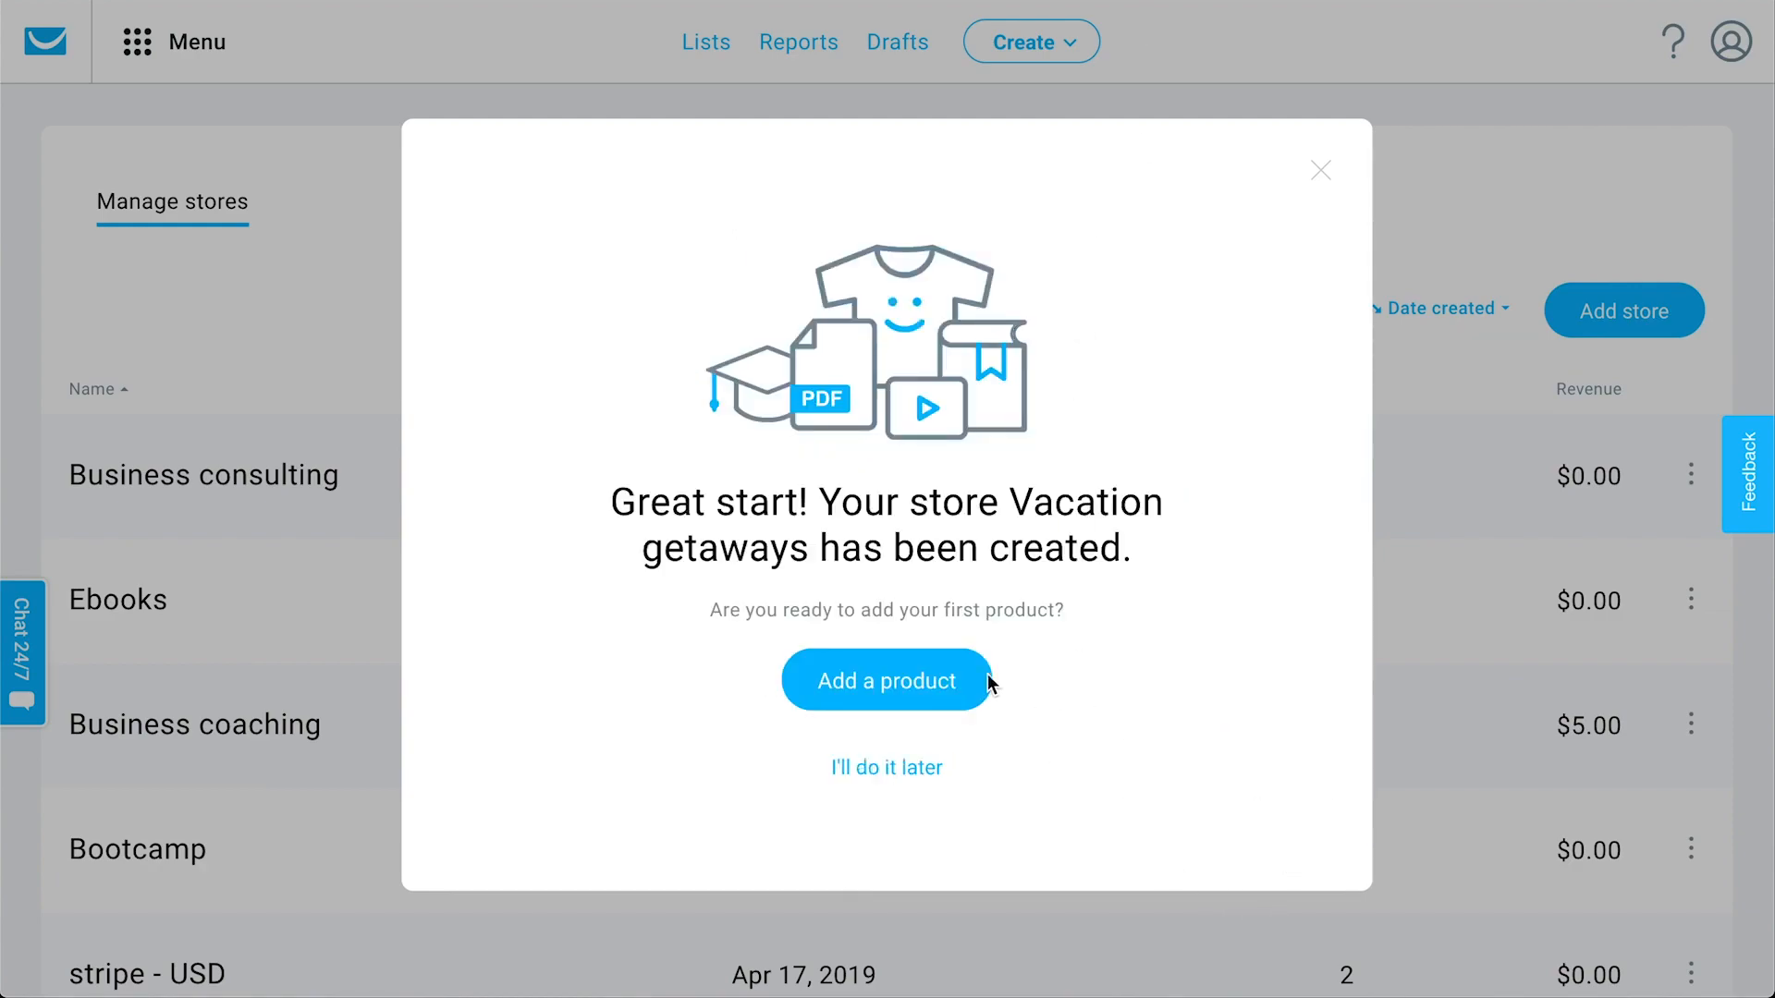
Step: Start adding a product to the new store and examine the product types and all fields of the form
left_click(907, 681)
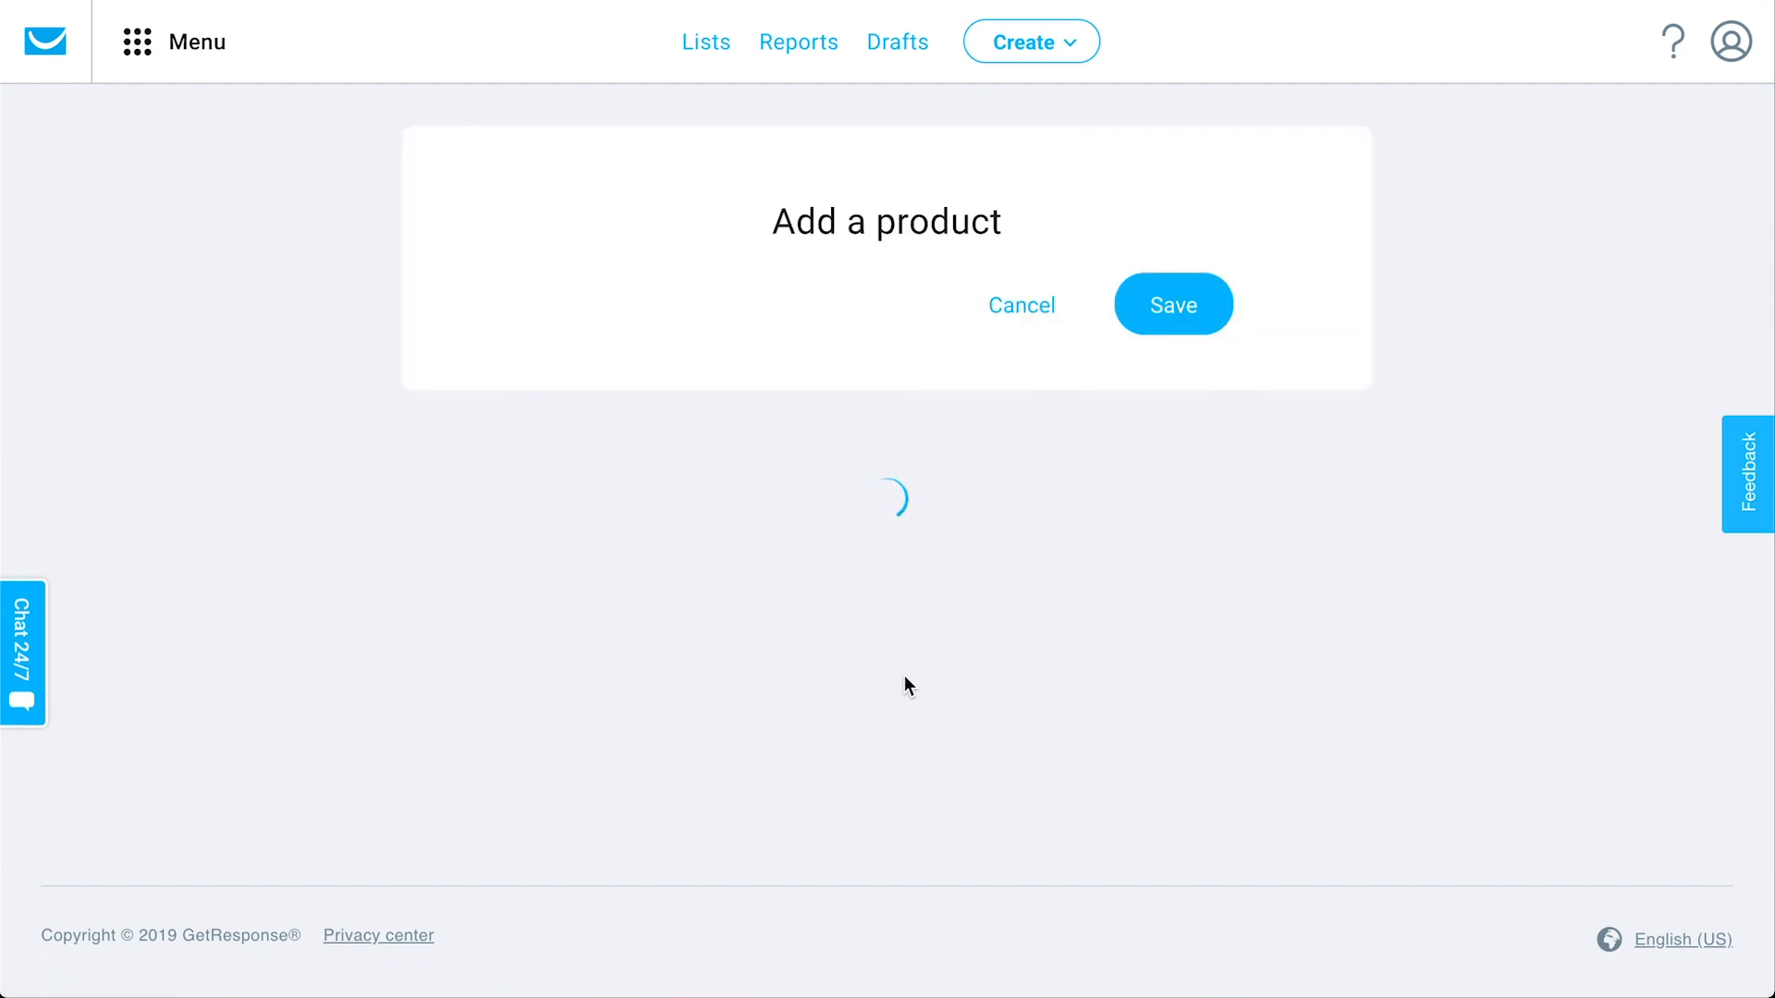
scroll(904, 677, "down", 1)
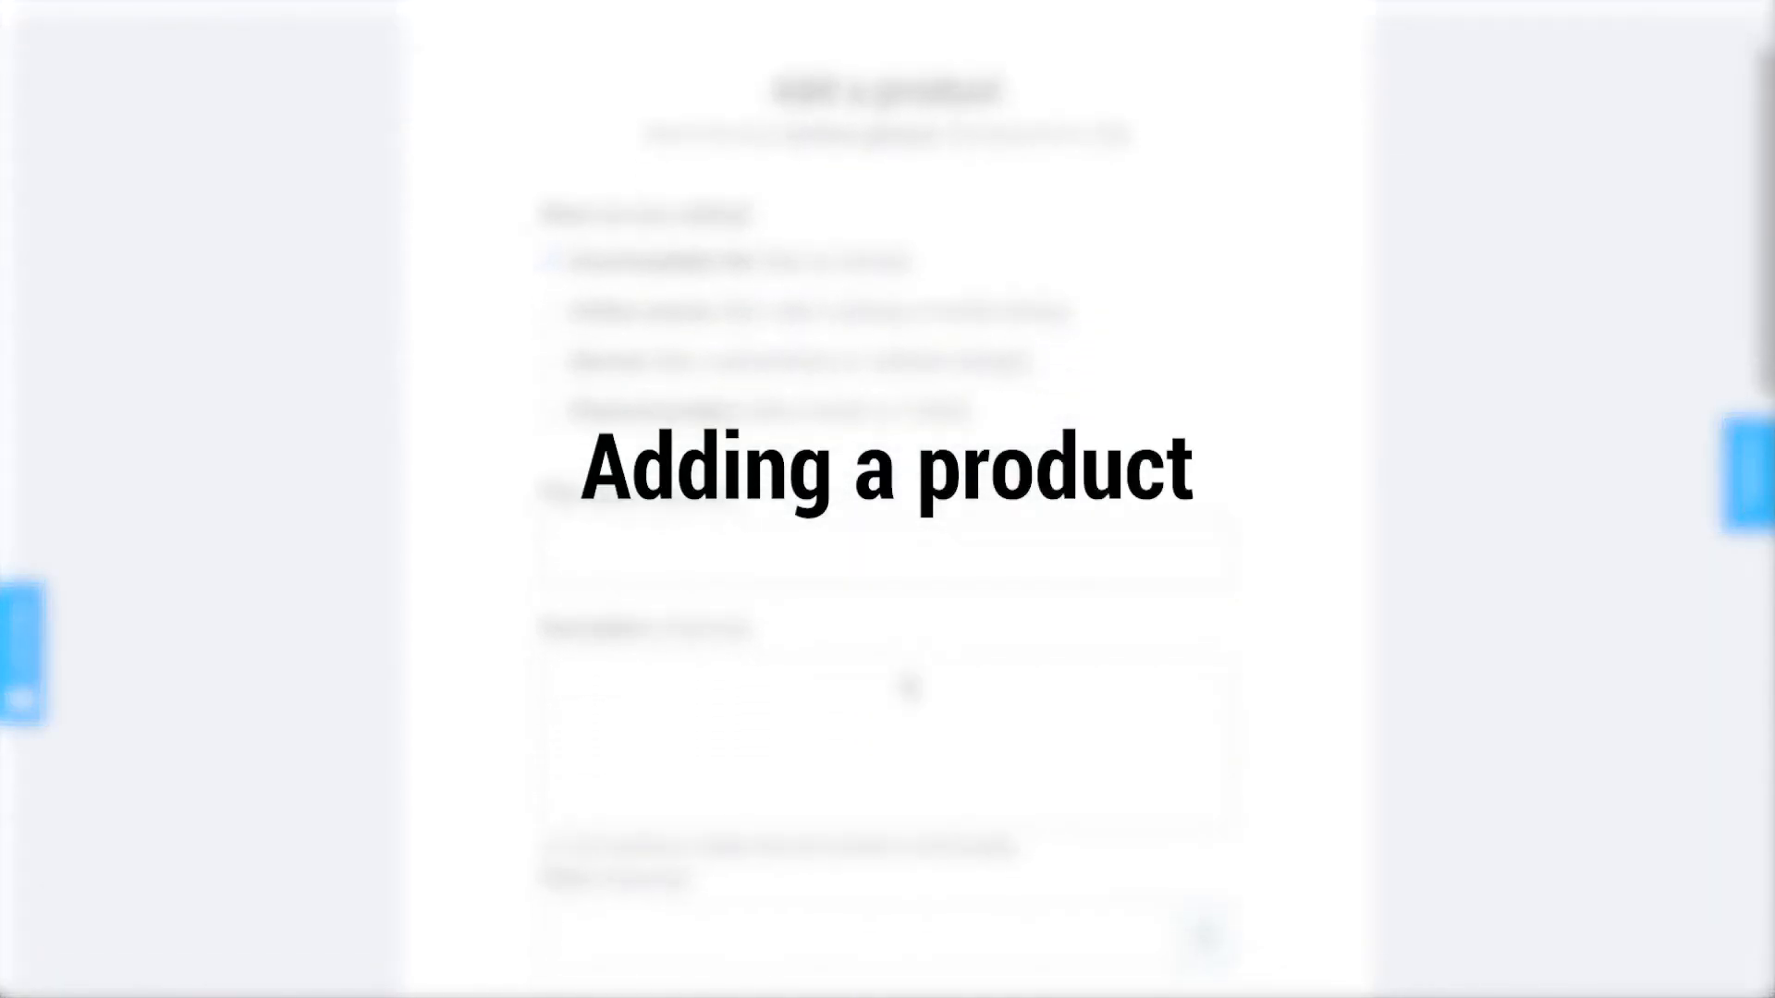
scroll(908, 686, "down", 1)
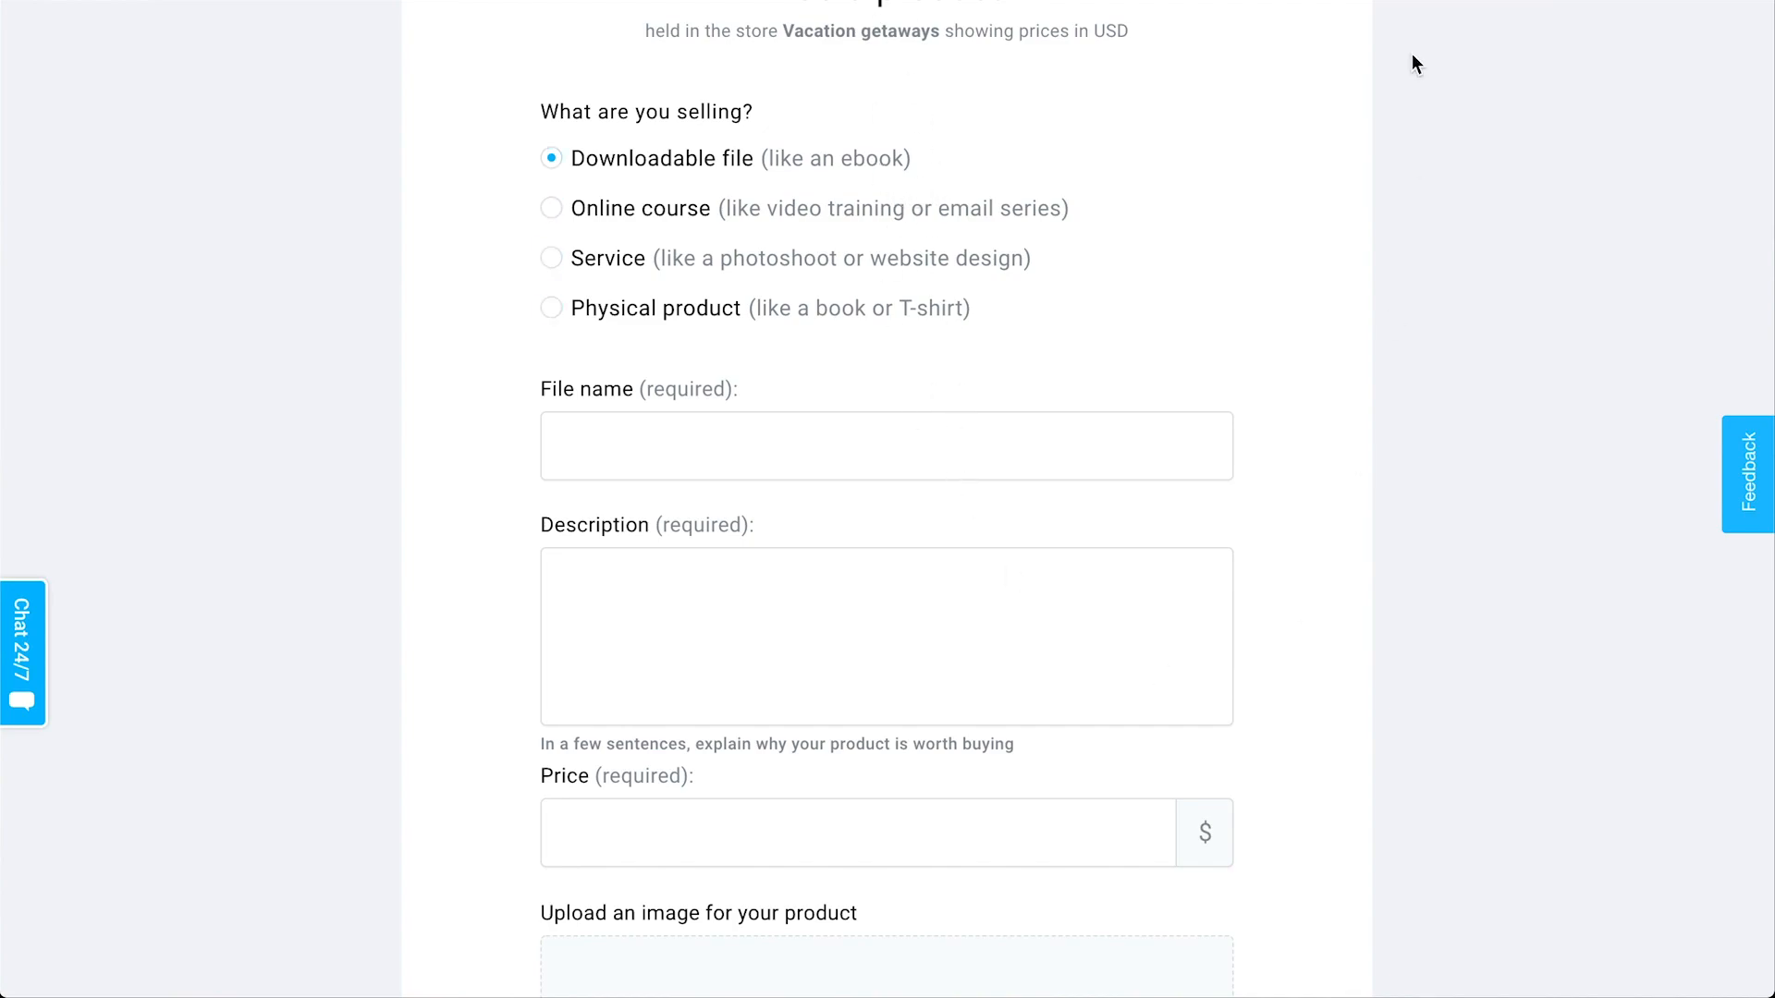
scroll(1267, 536, "down", 2)
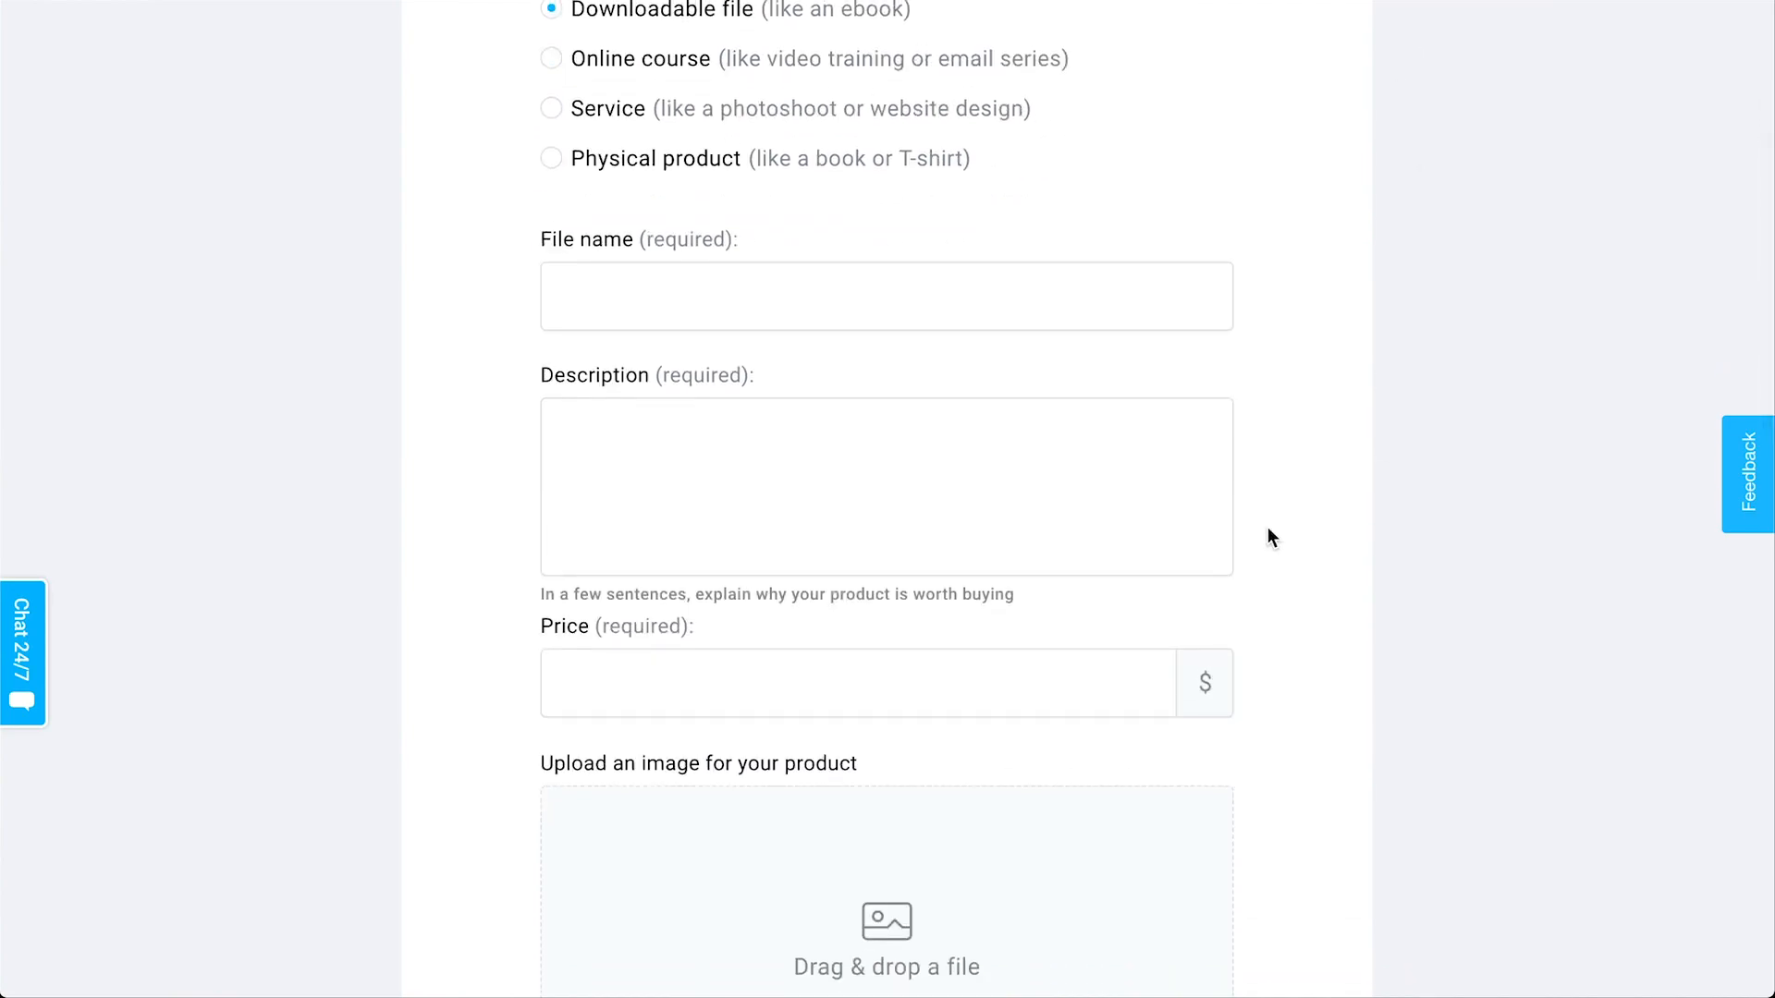
scroll(1262, 544, "up", 2)
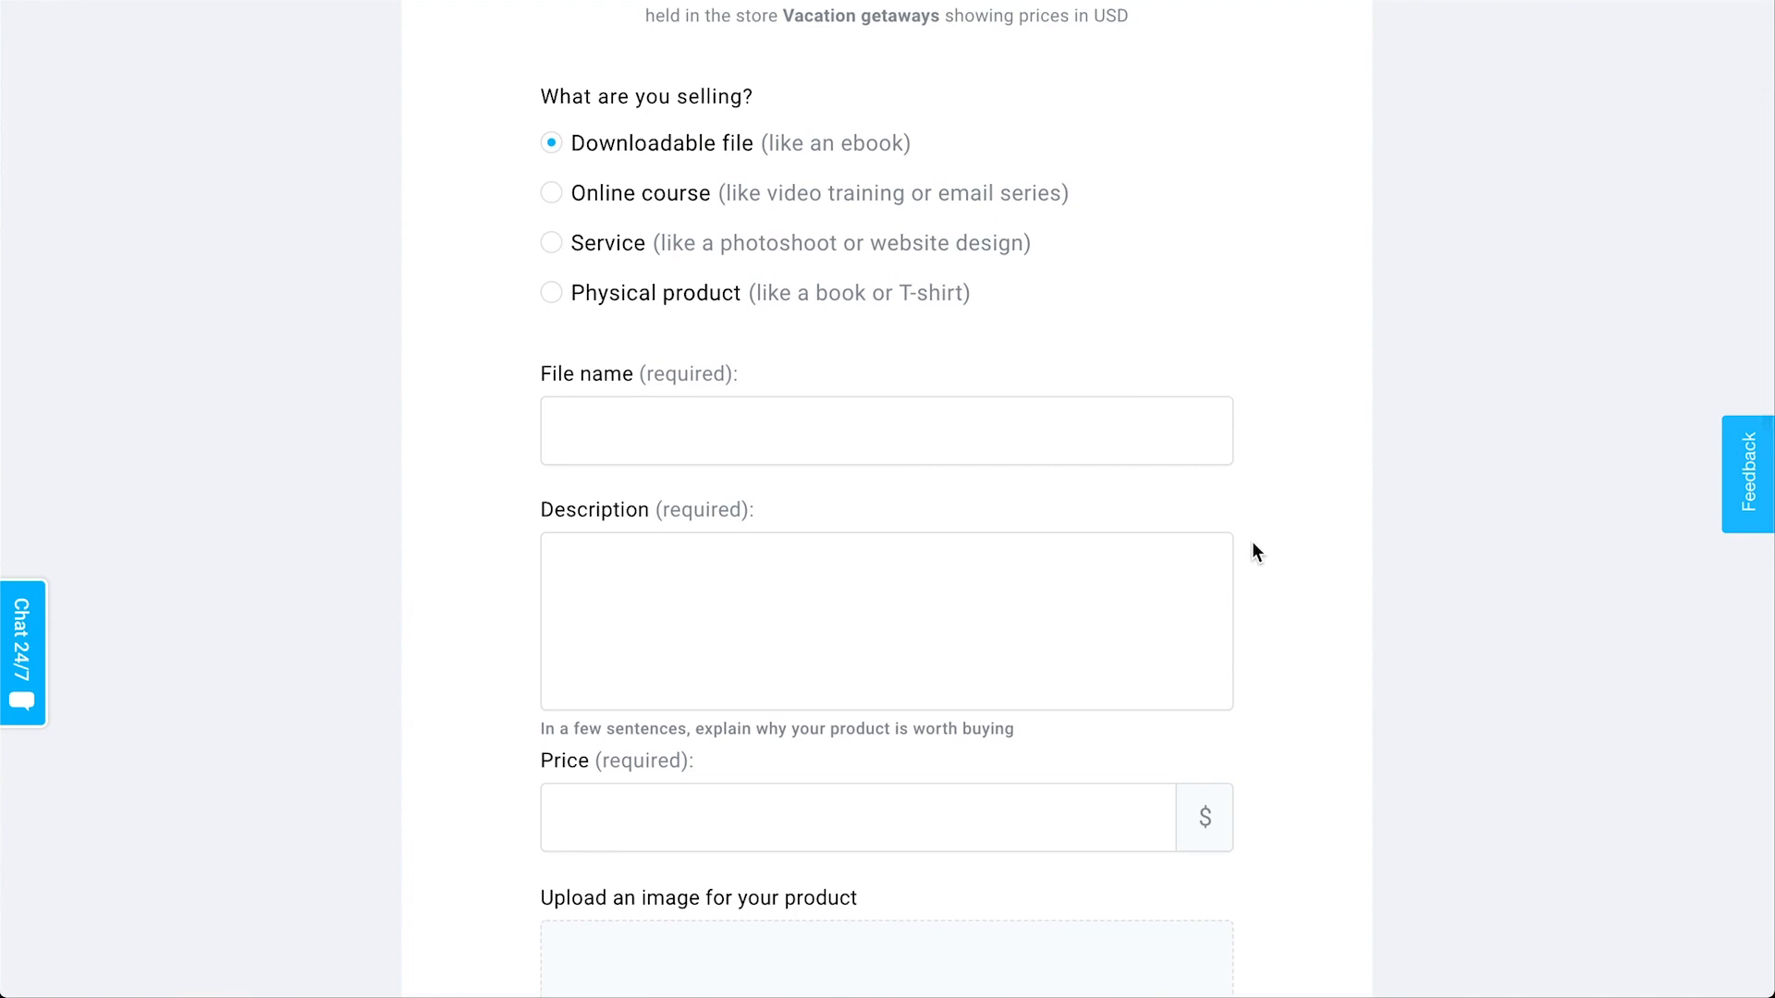
left_click(878, 194)
left_click(874, 156)
scroll(989, 840, "down", 2)
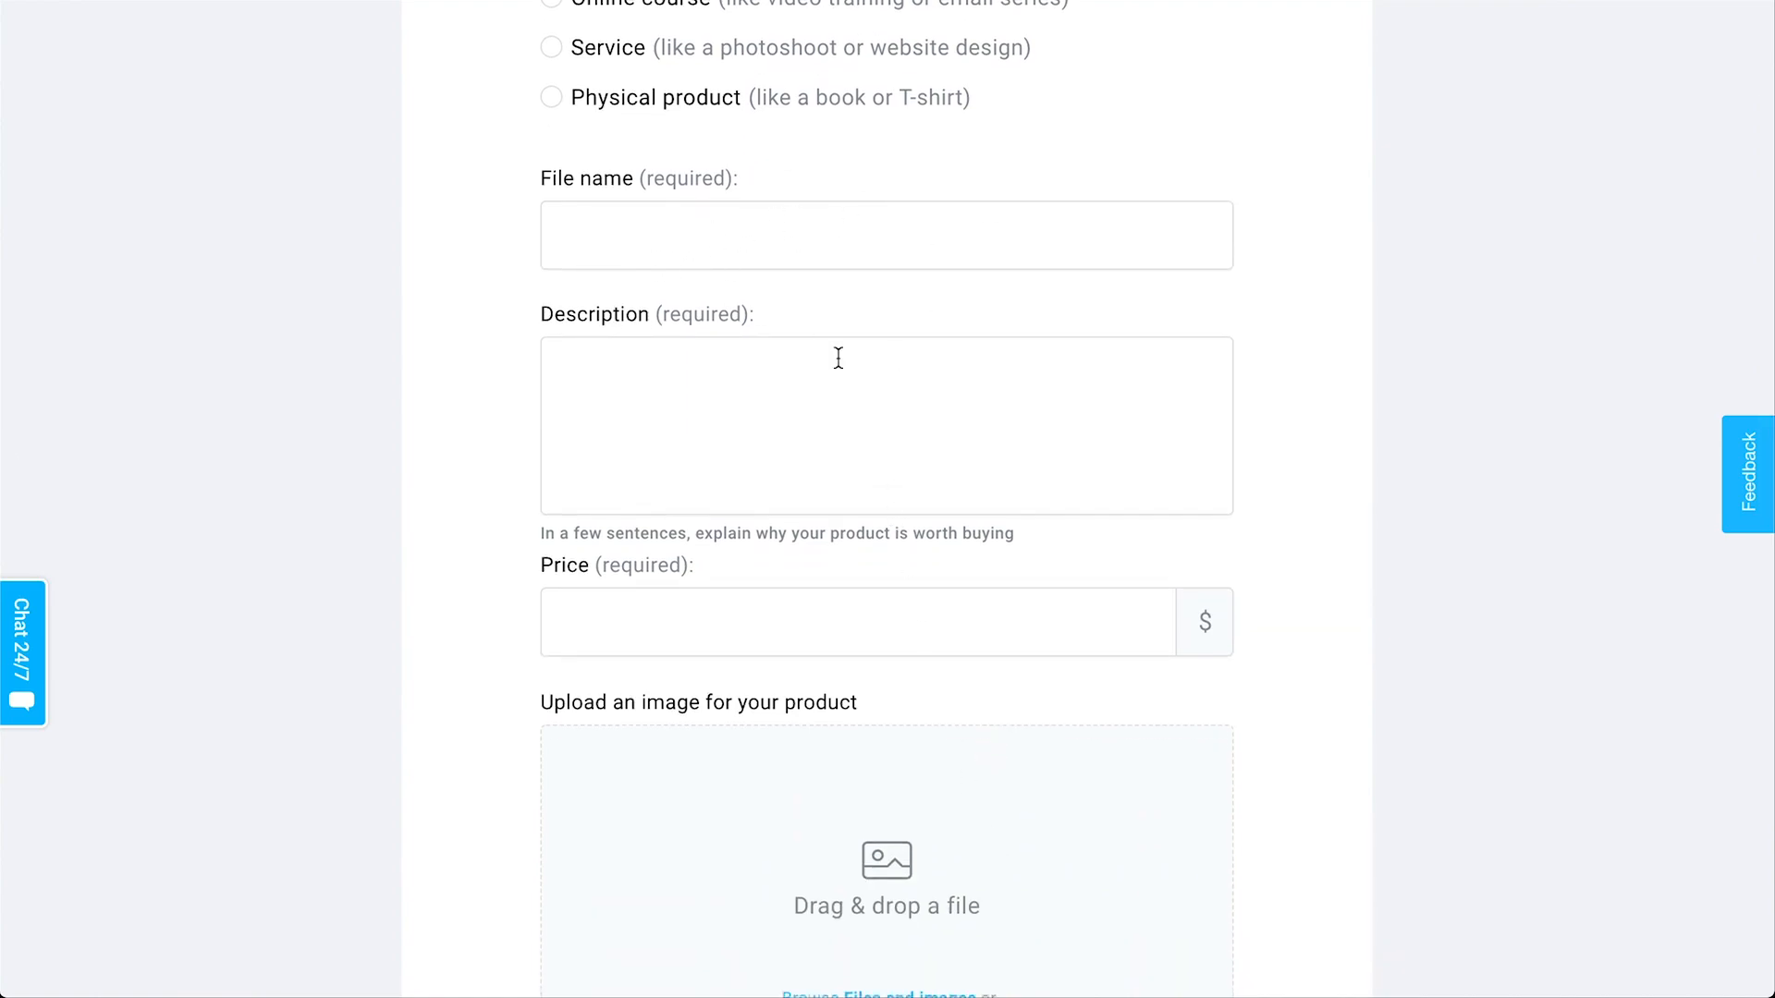
scroll(875, 408, "down", 4)
scroll(1220, 745, "down", 5)
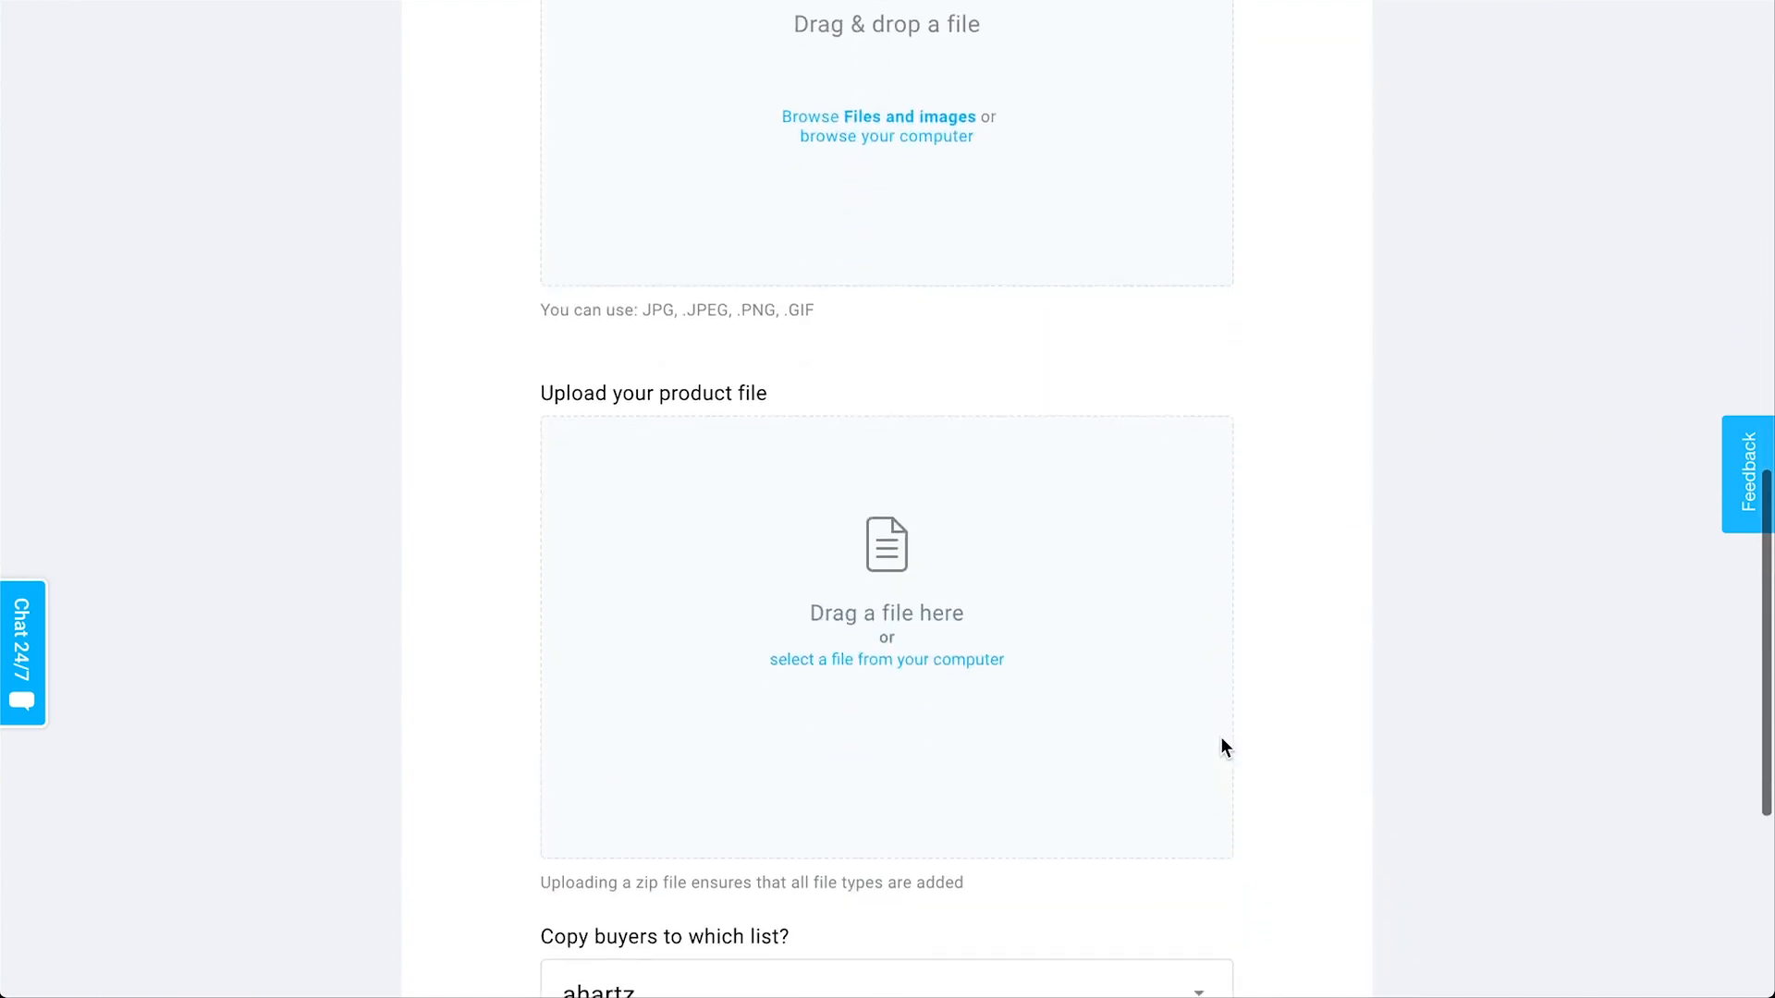
scroll(1221, 745, "down", 5)
scroll(1220, 745, "up", 15)
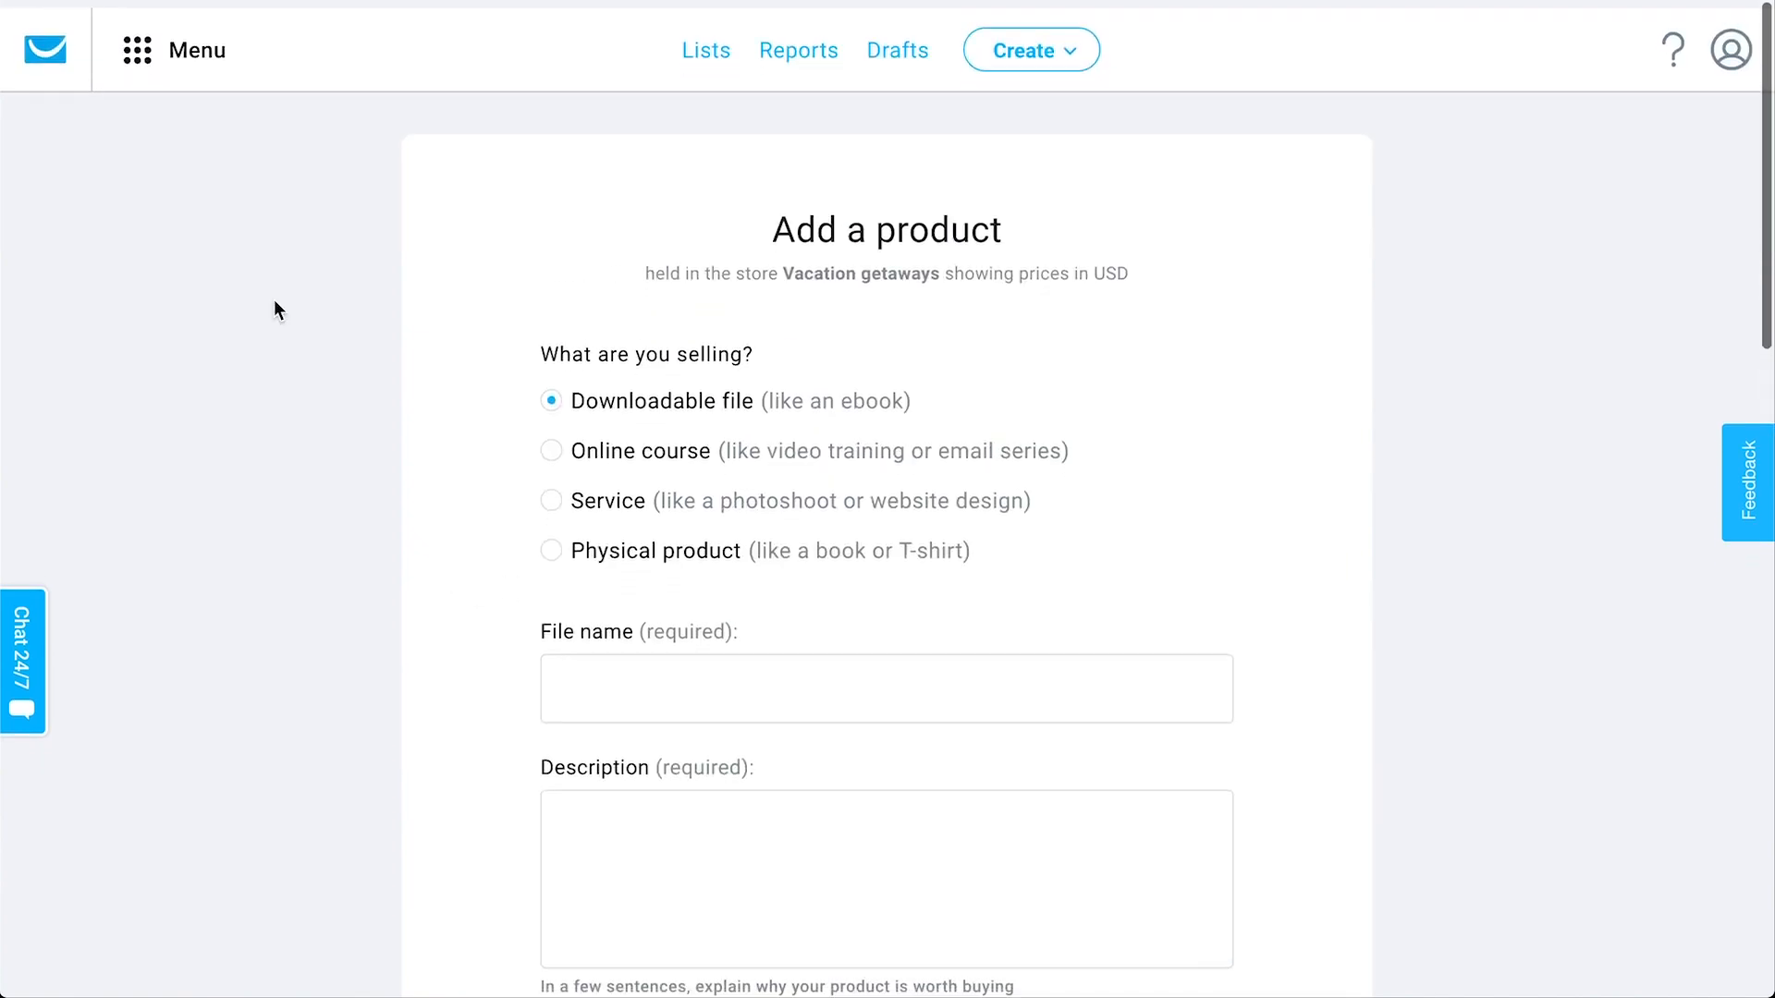
Step: Return to the list of stores and open the products of the Business consulting store
left_click(168, 51)
left_click(156, 481)
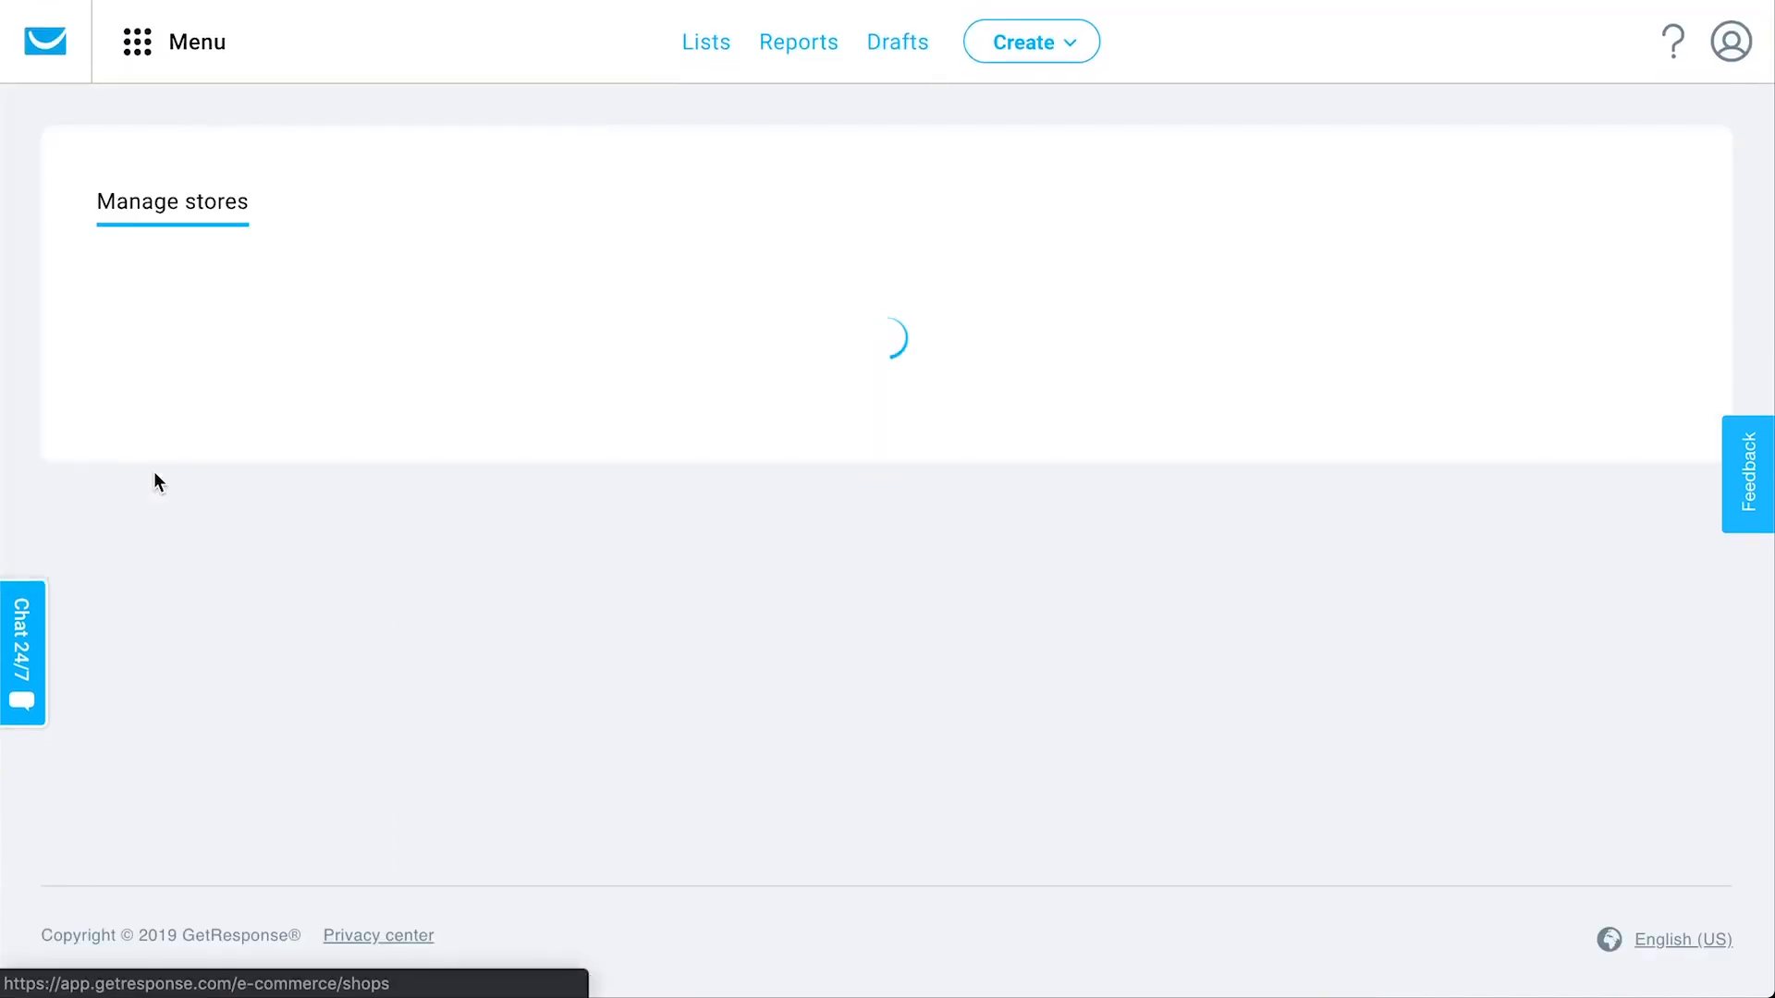
scroll(185, 554, "down", 2)
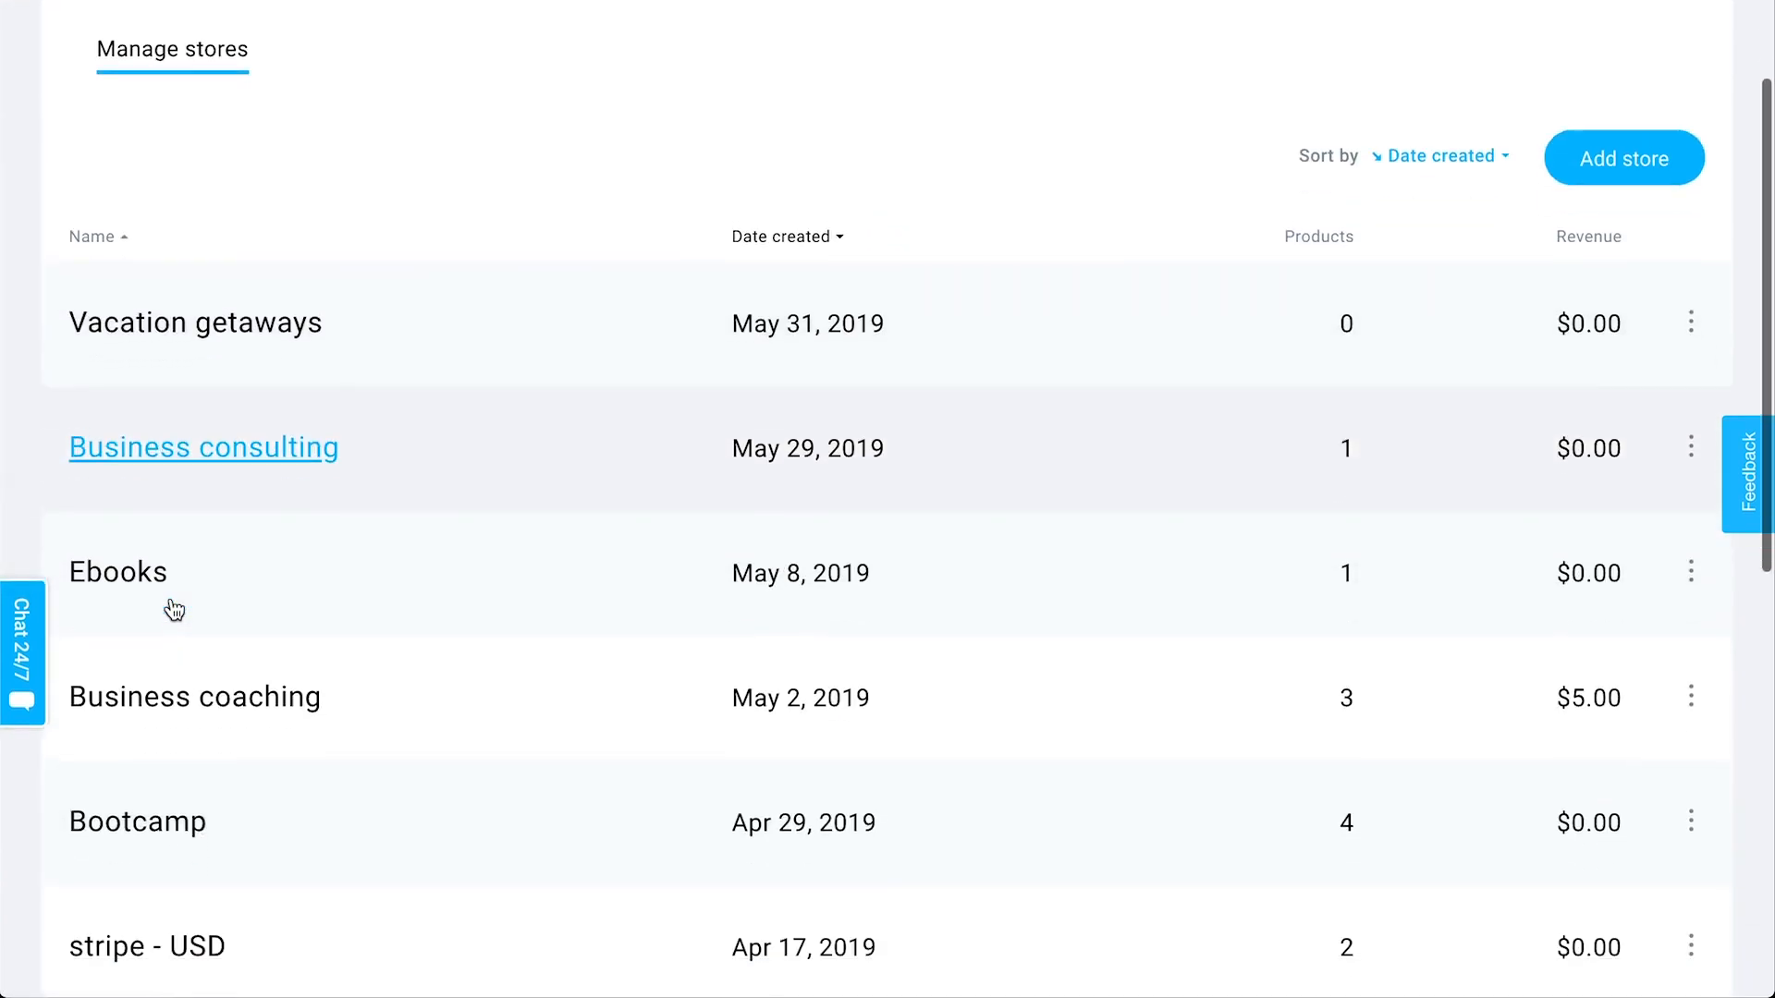
left_click(222, 459)
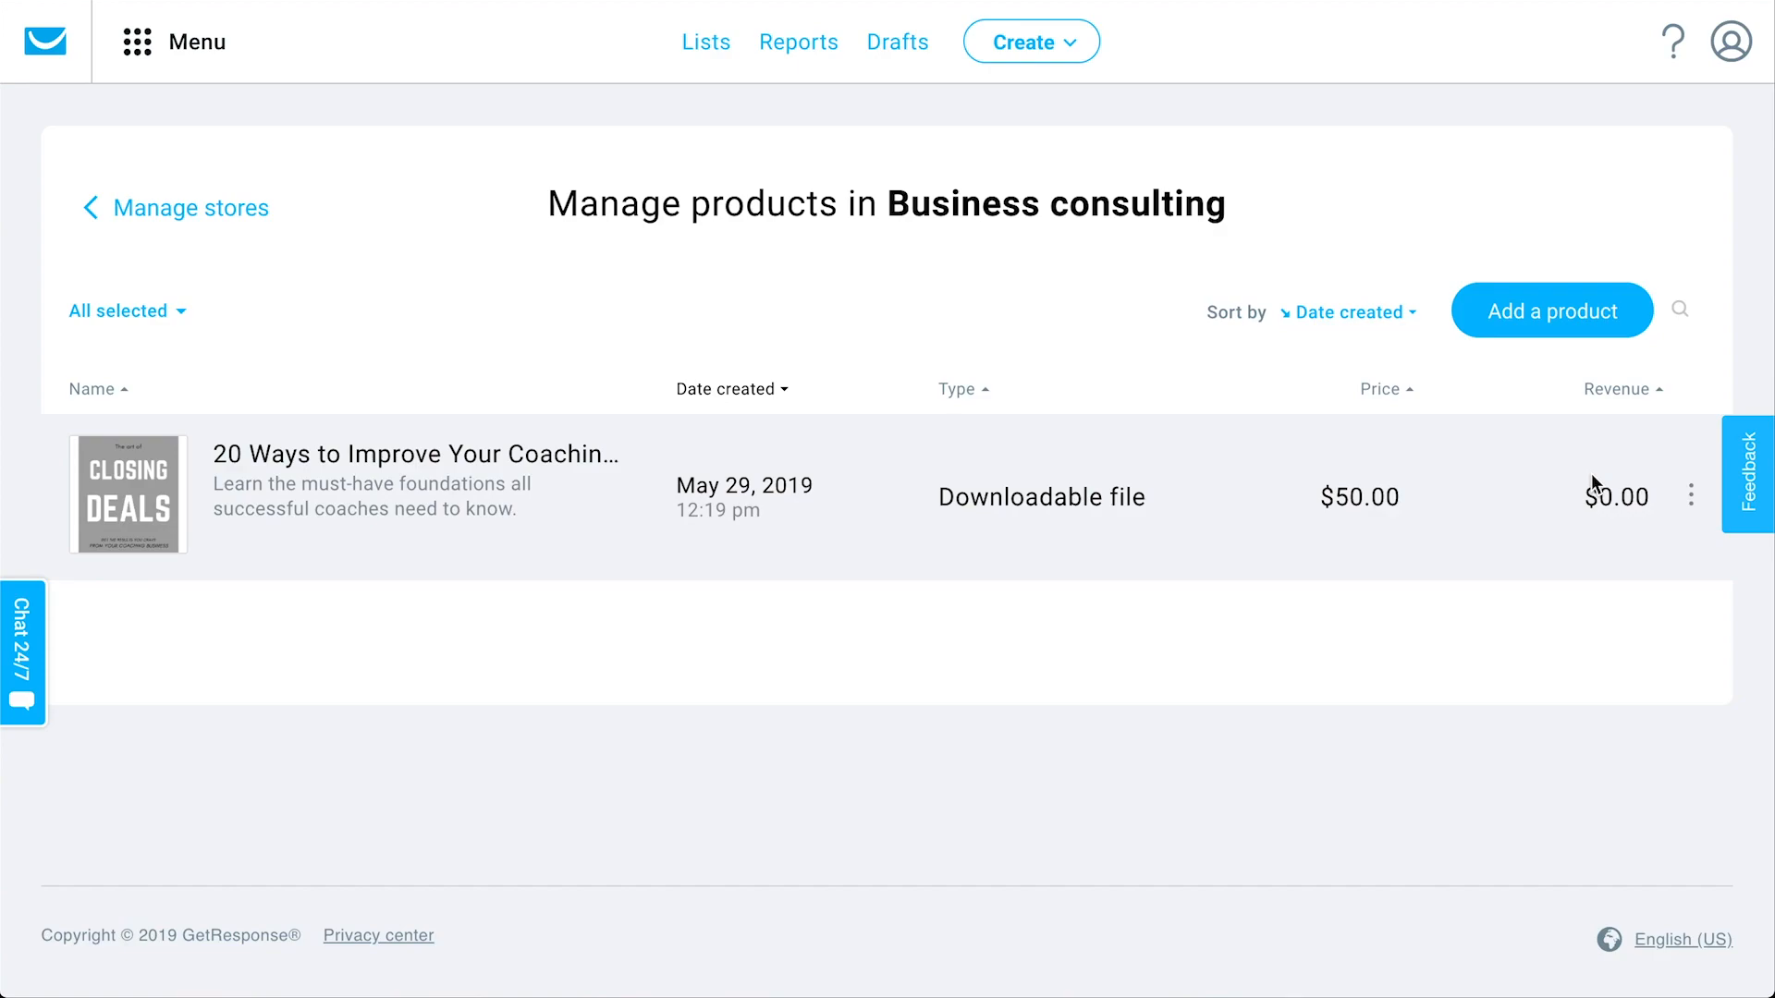
Step: Open the store's coaching ebook product for editing and examine its name, description, price and image
left_click(1688, 500)
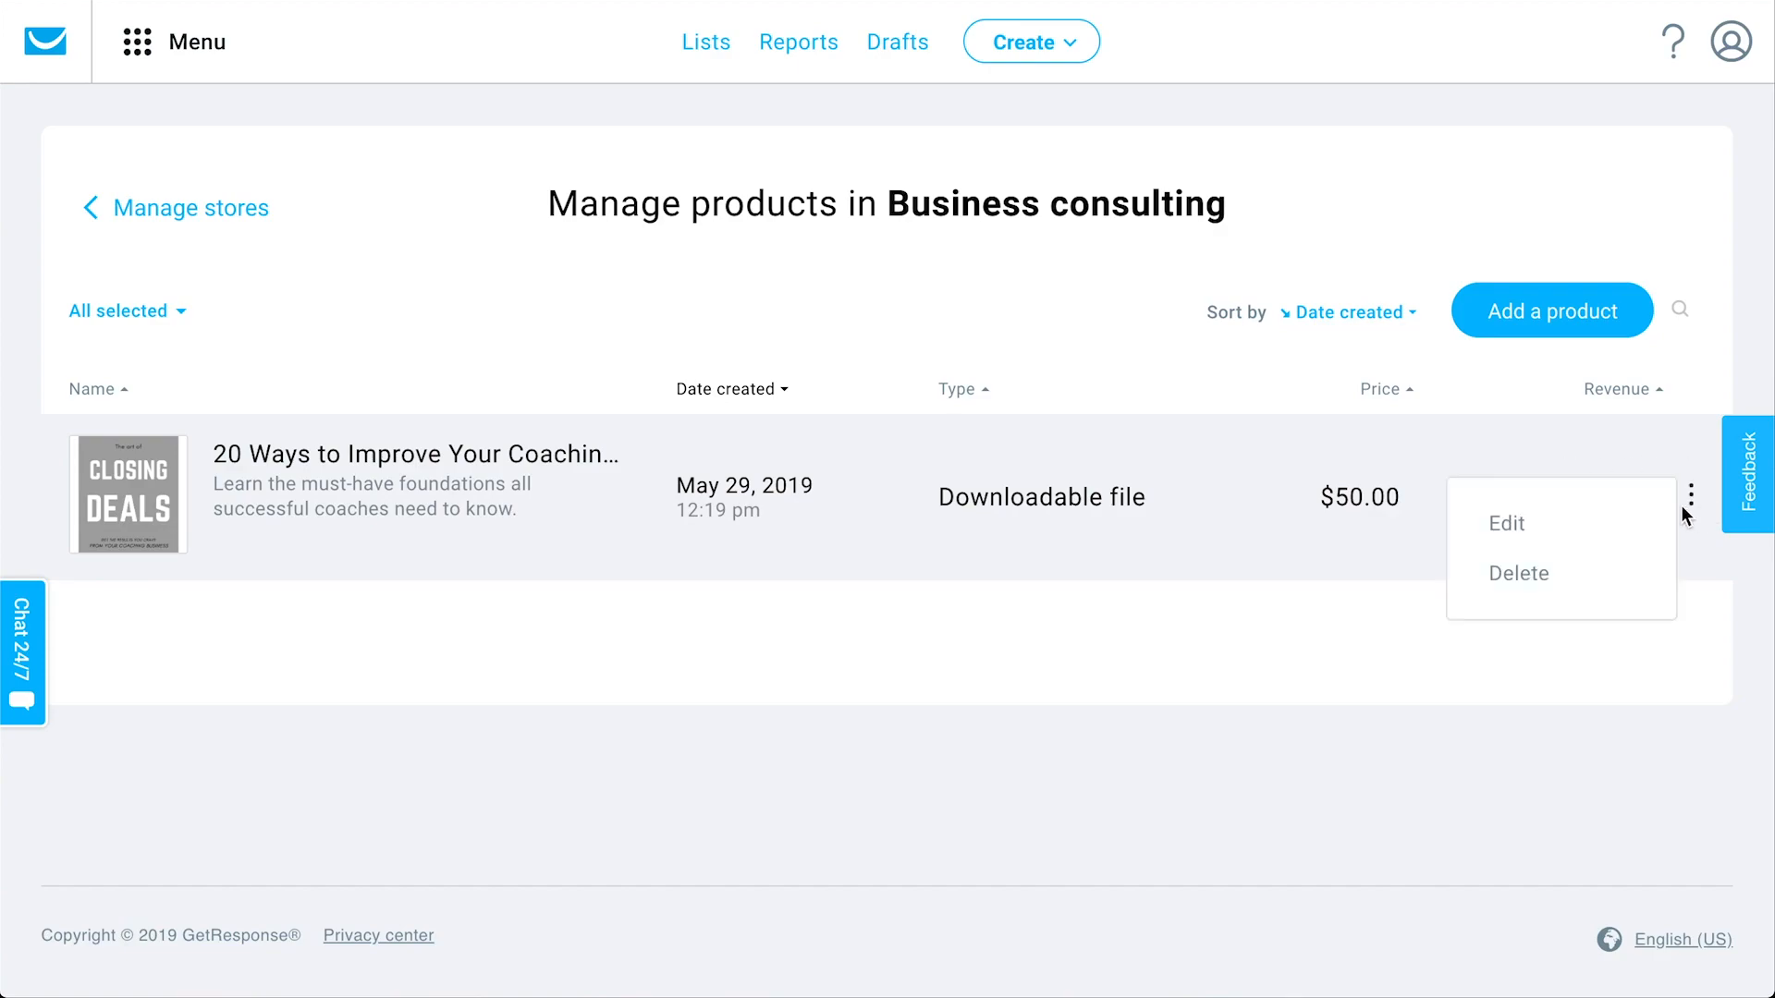
left_click(1505, 525)
scroll(249, 680, "down", 10)
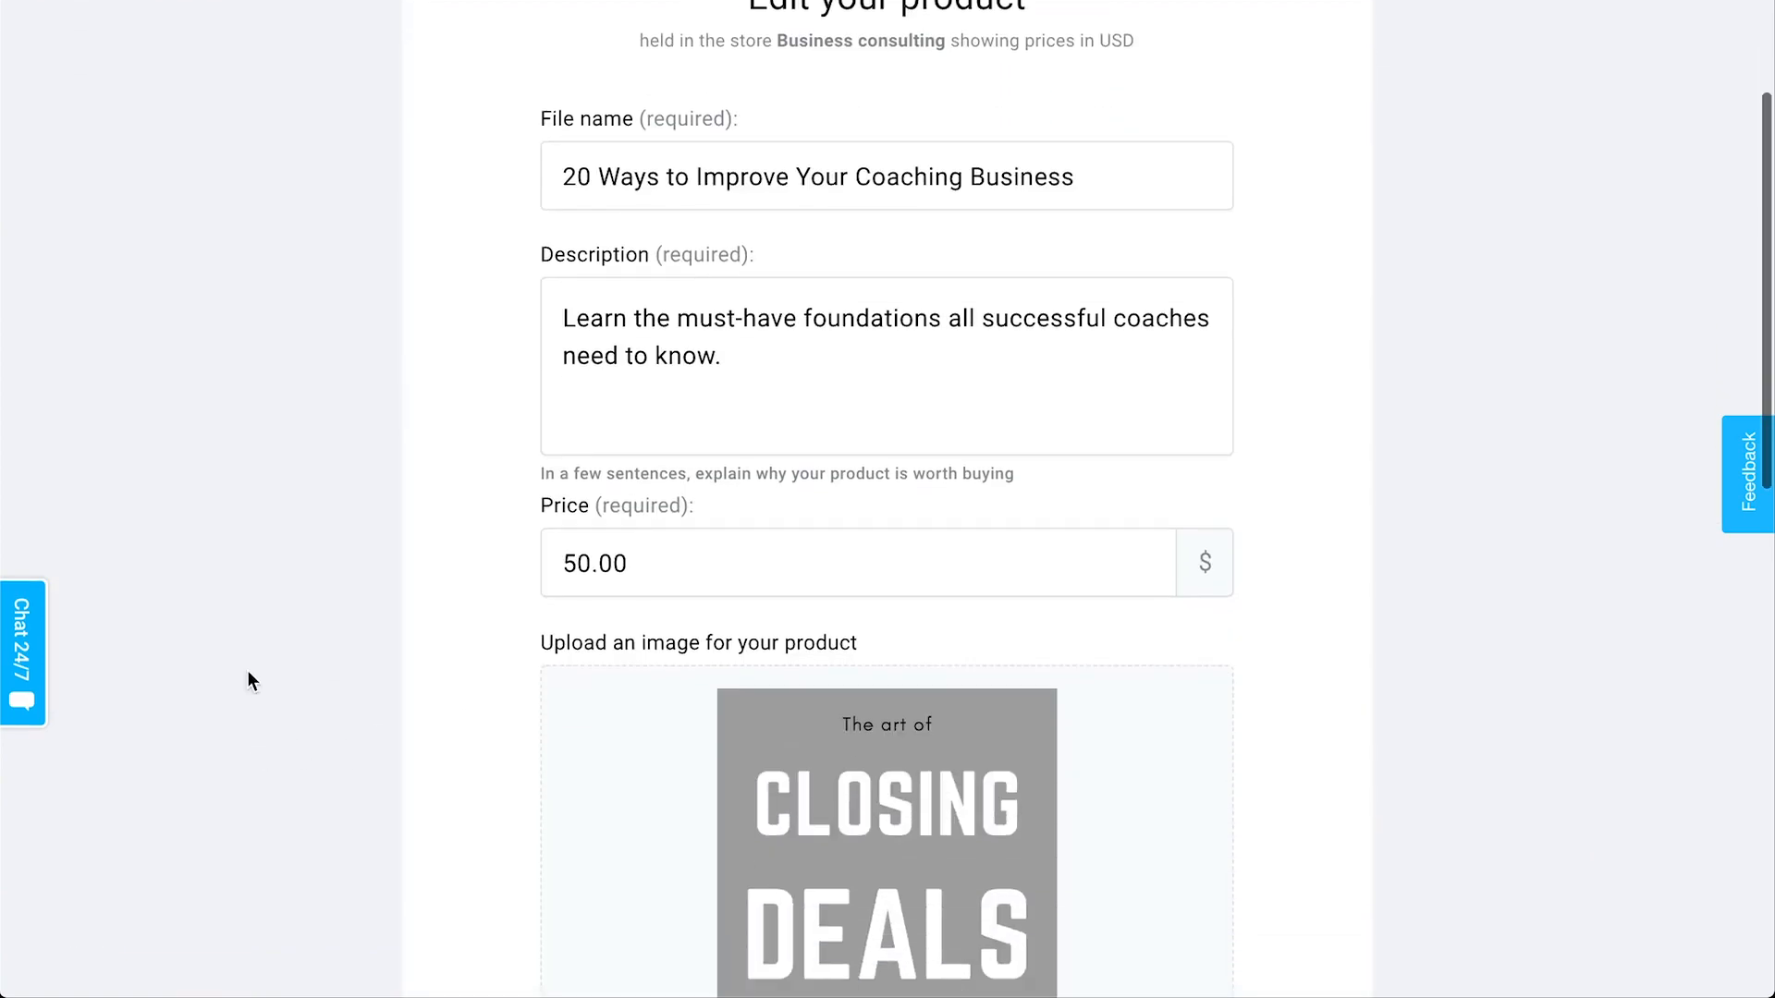
scroll(247, 675, "up", 15)
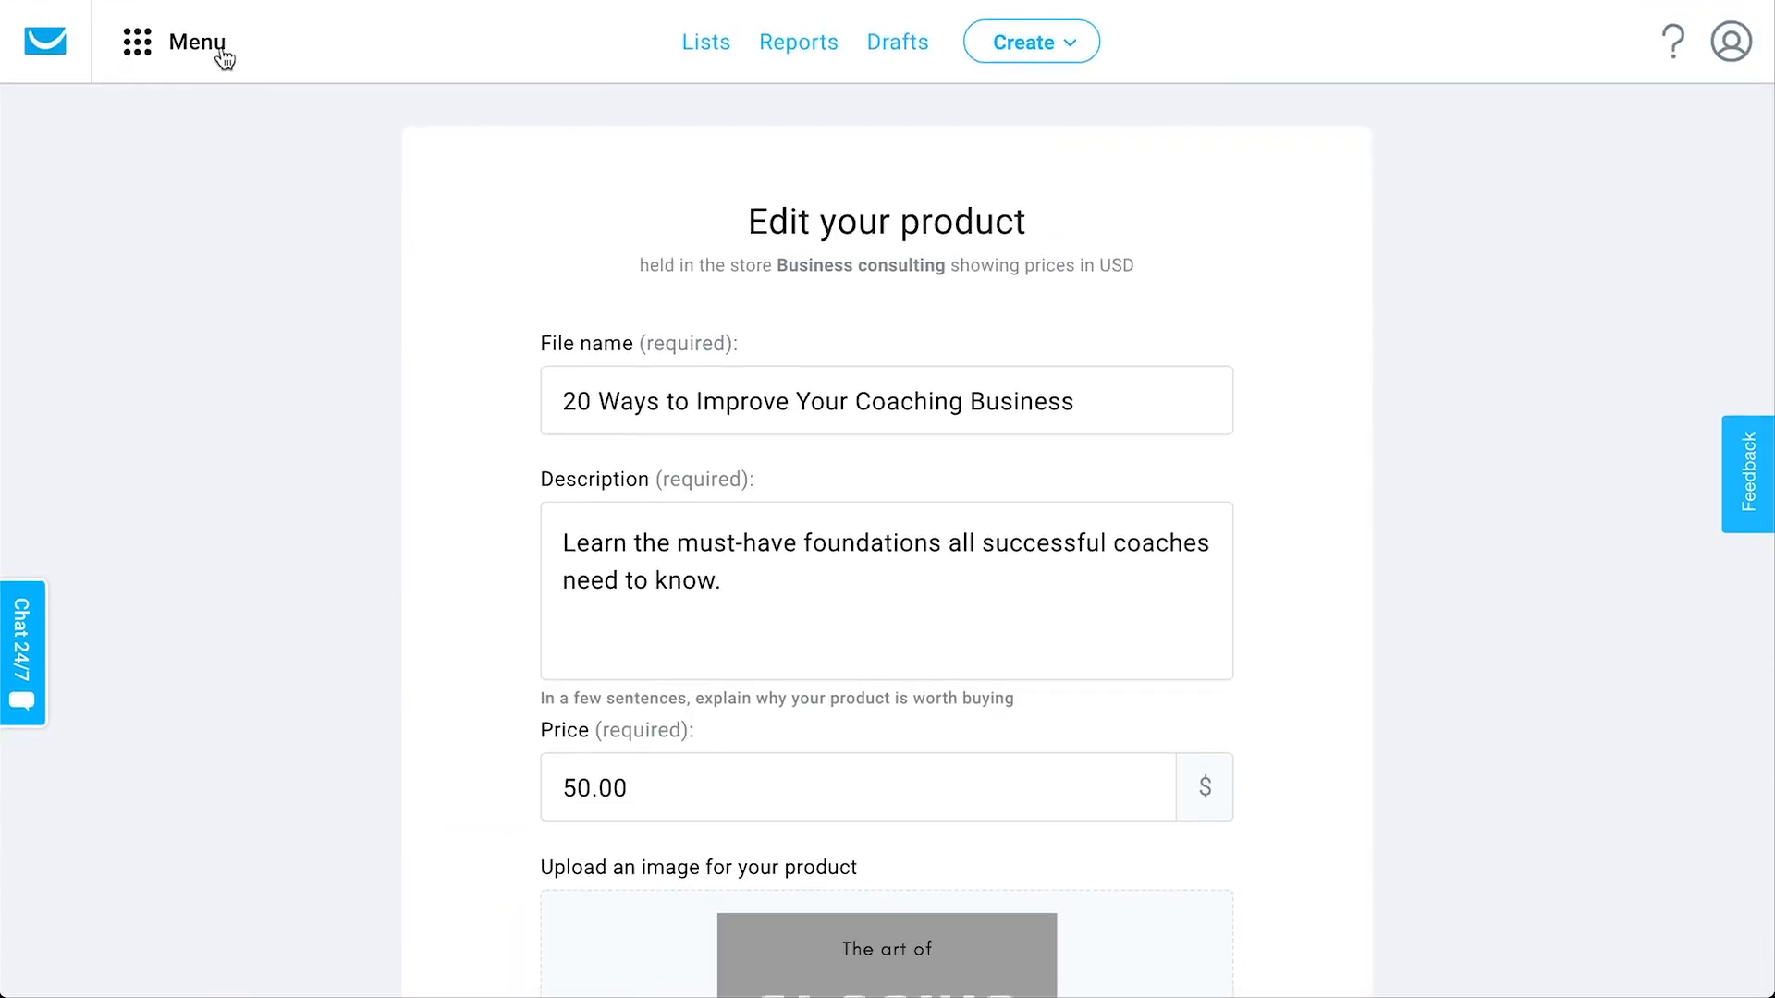
Step: Open the Business consulting funnel in Autofunnel and look over its stages down to the sales page
left_click(198, 39)
left_click(421, 178)
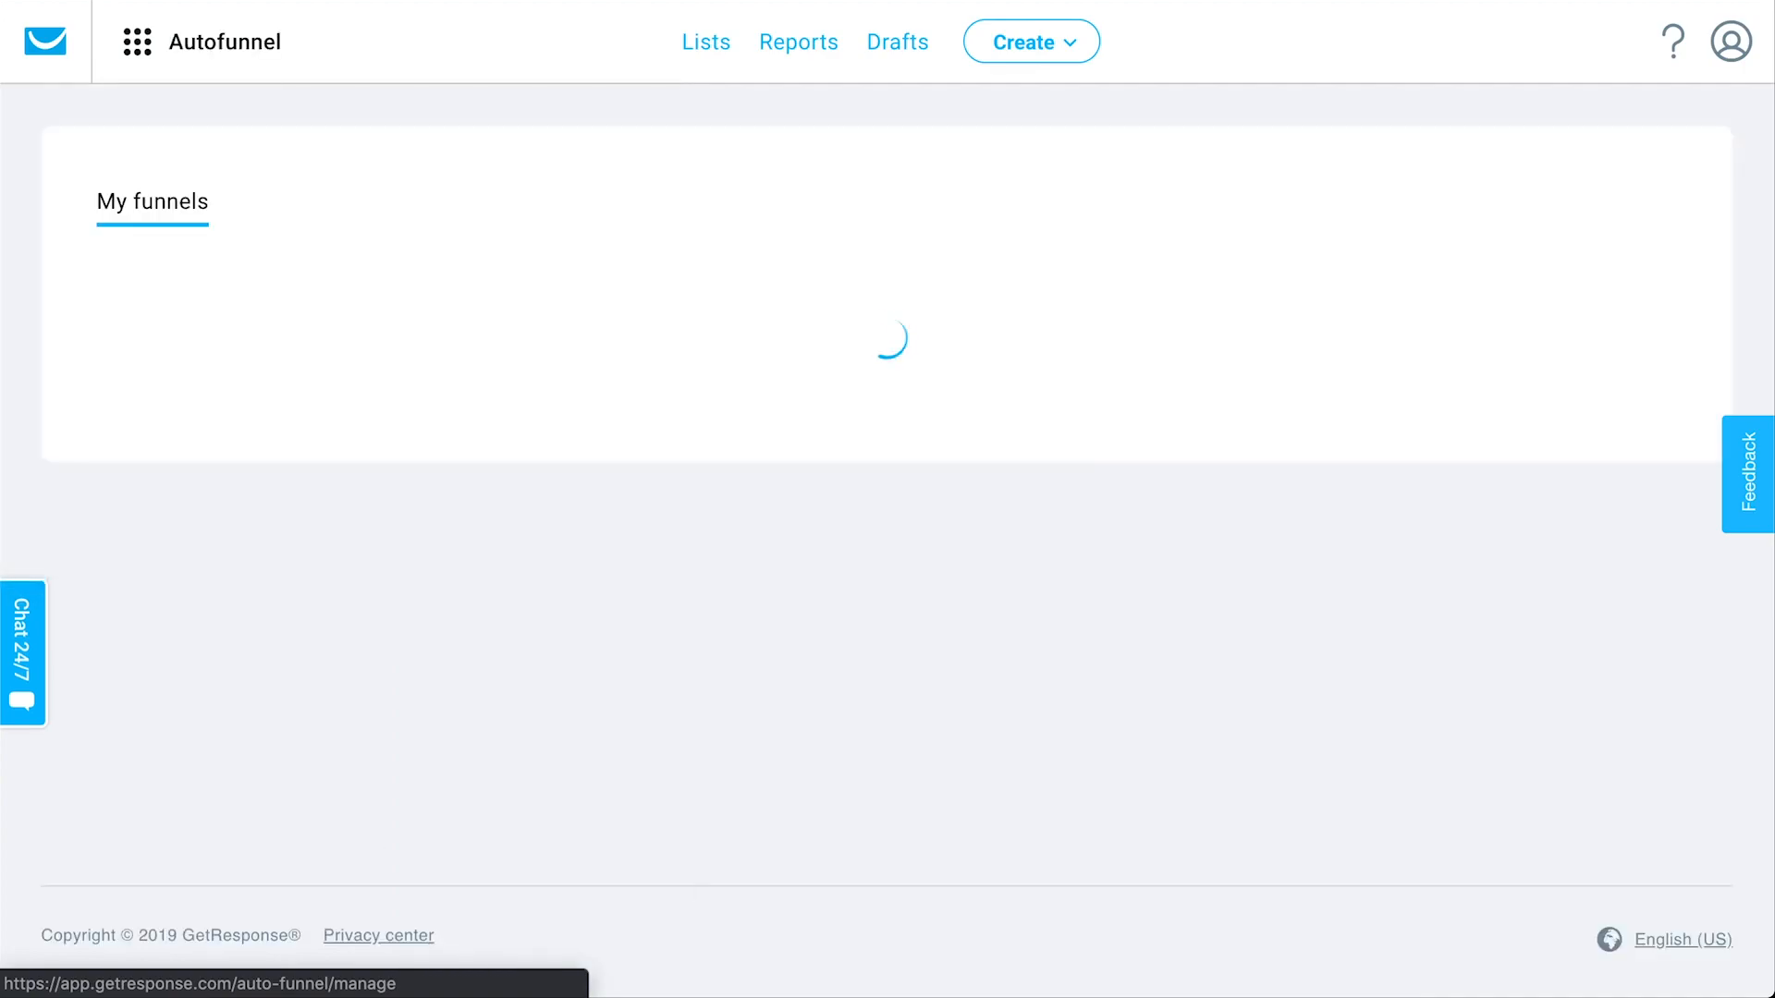
scroll(612, 269, "down", 2)
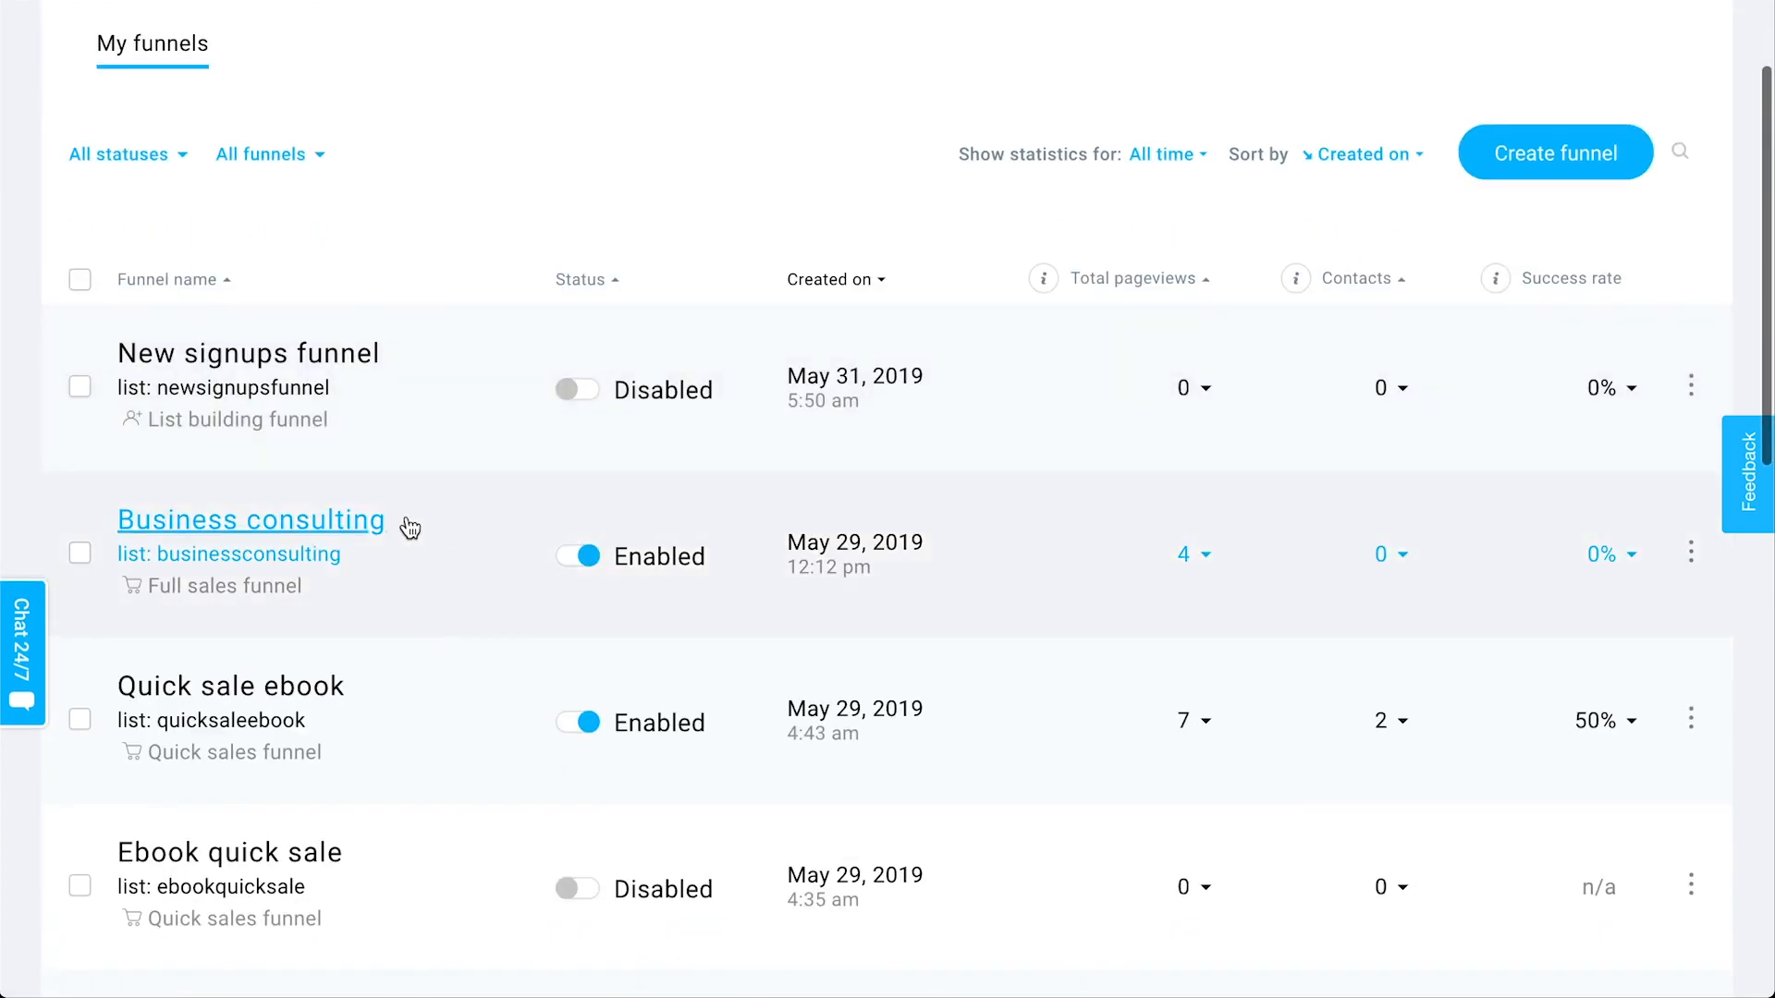
left_click(364, 530)
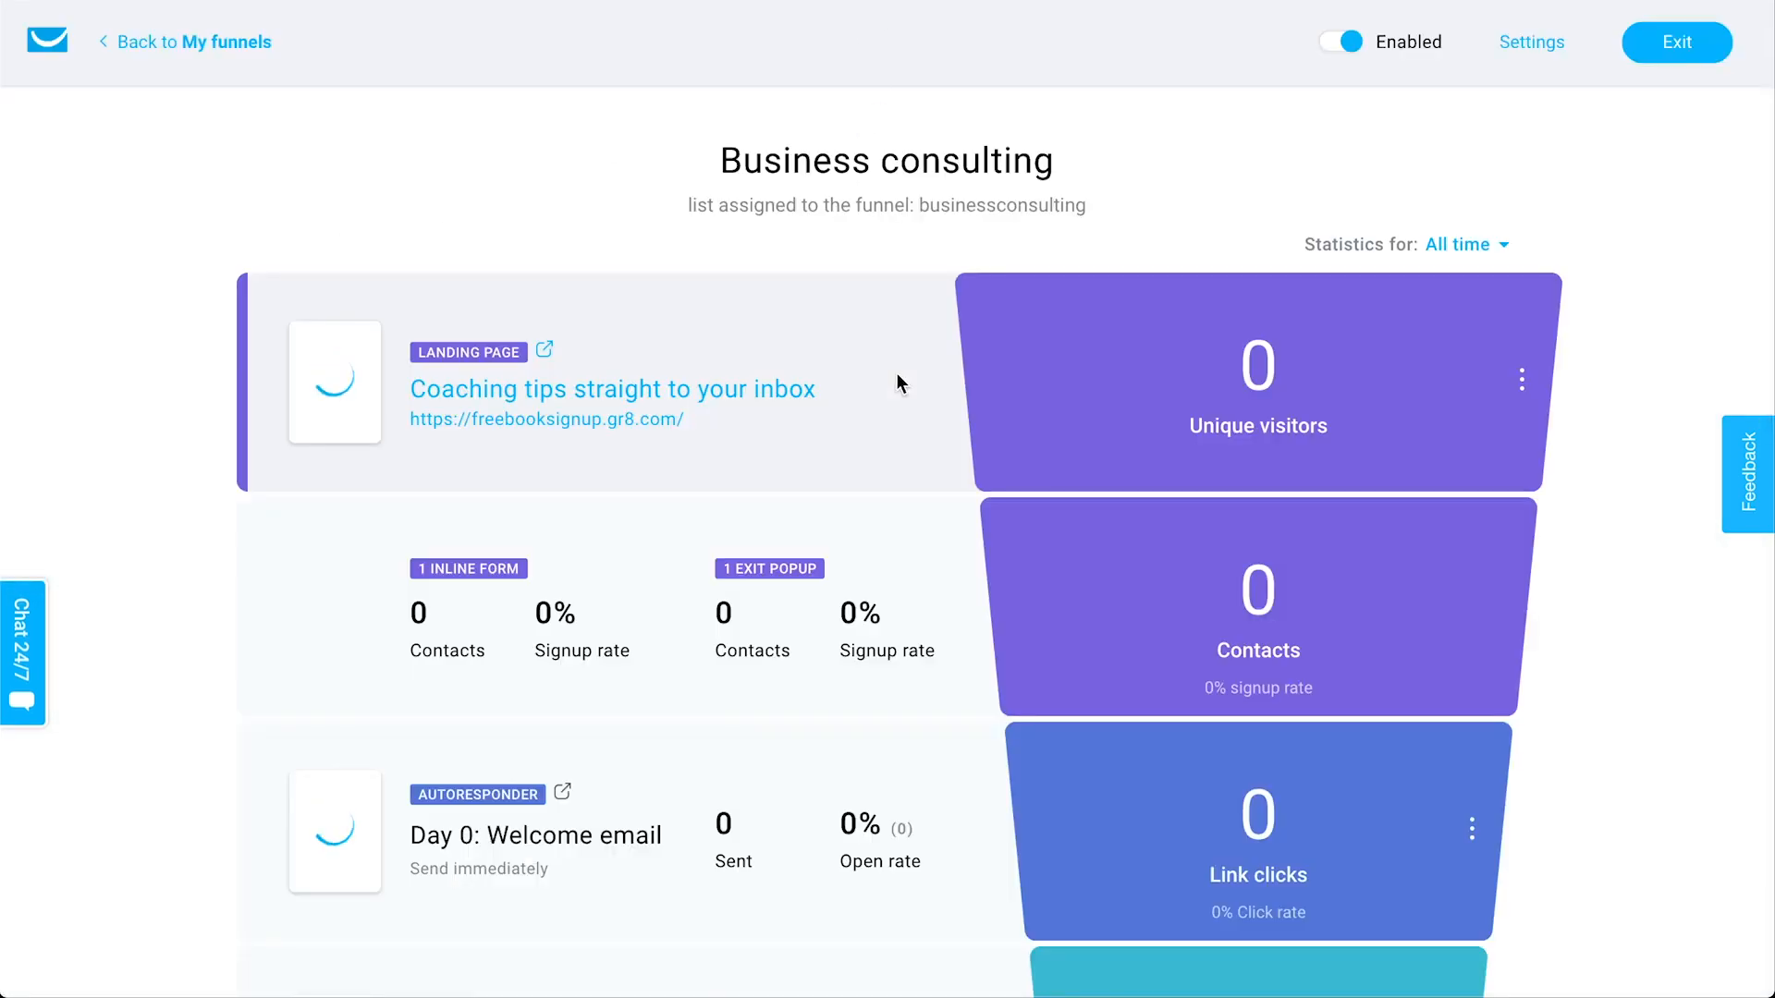
scroll(922, 589, "down", 4)
scroll(921, 592, "down", 5)
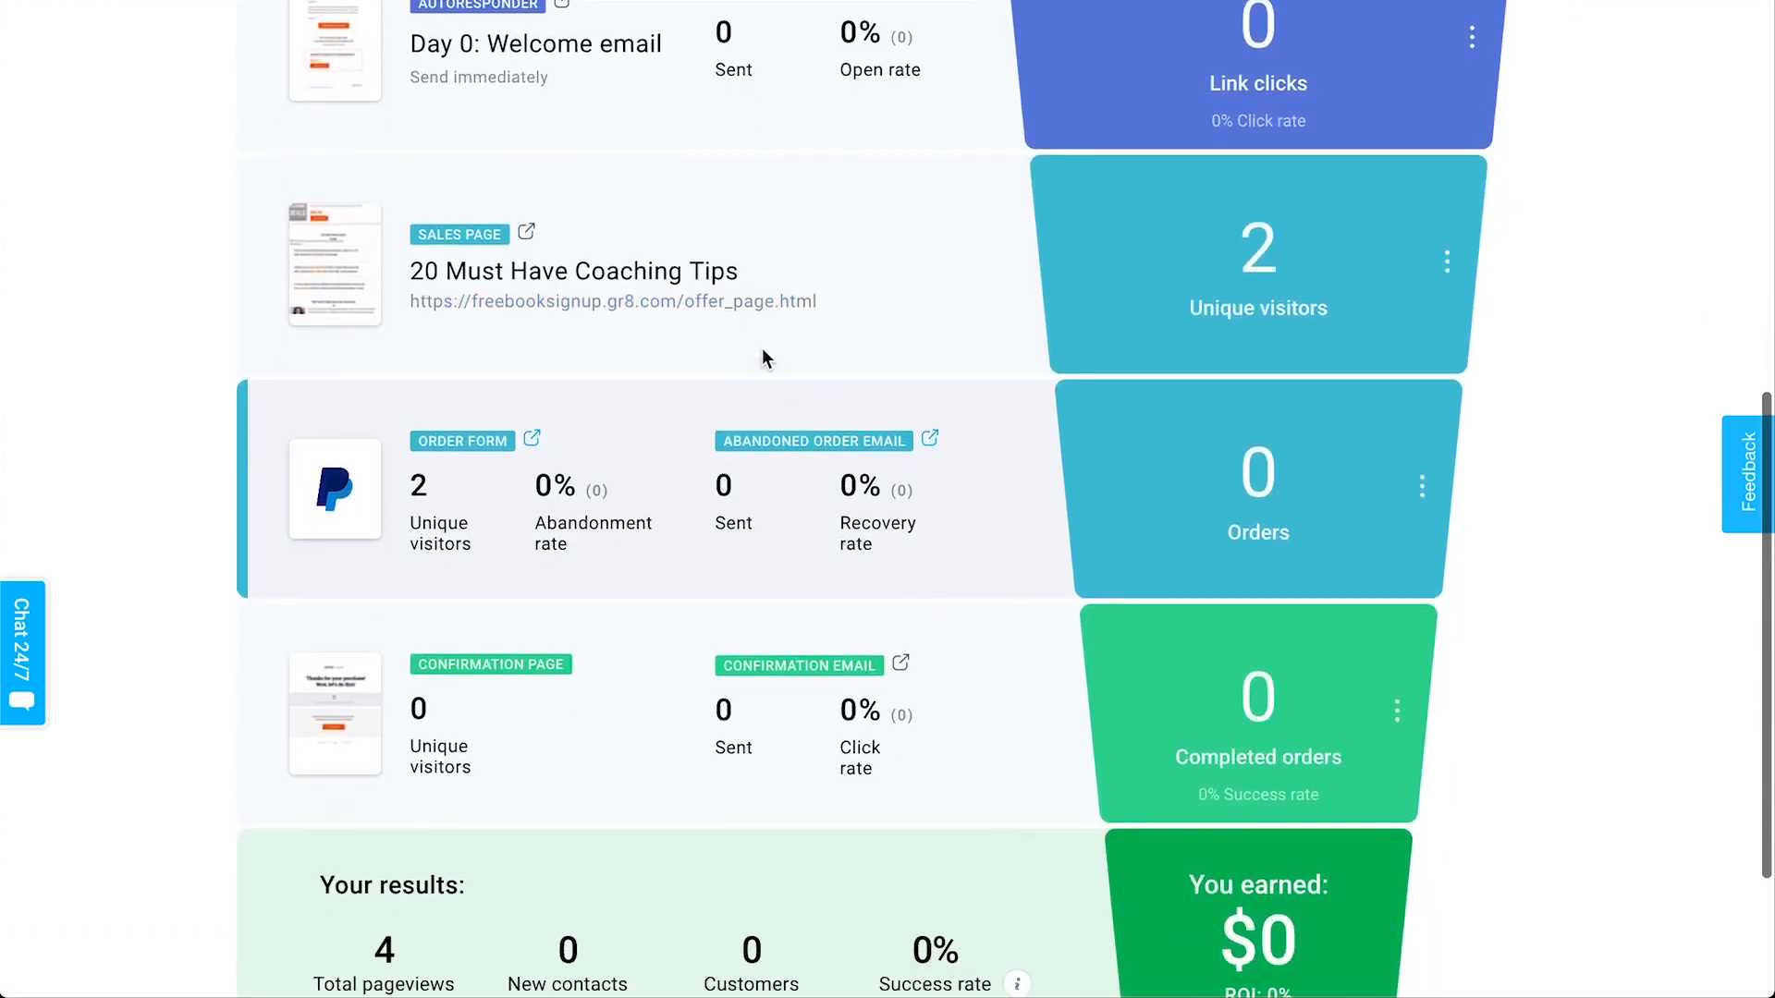
Step: View the funnel's live sales page, examine how the product is presented there, and return to the funnel overview
left_click(559, 305)
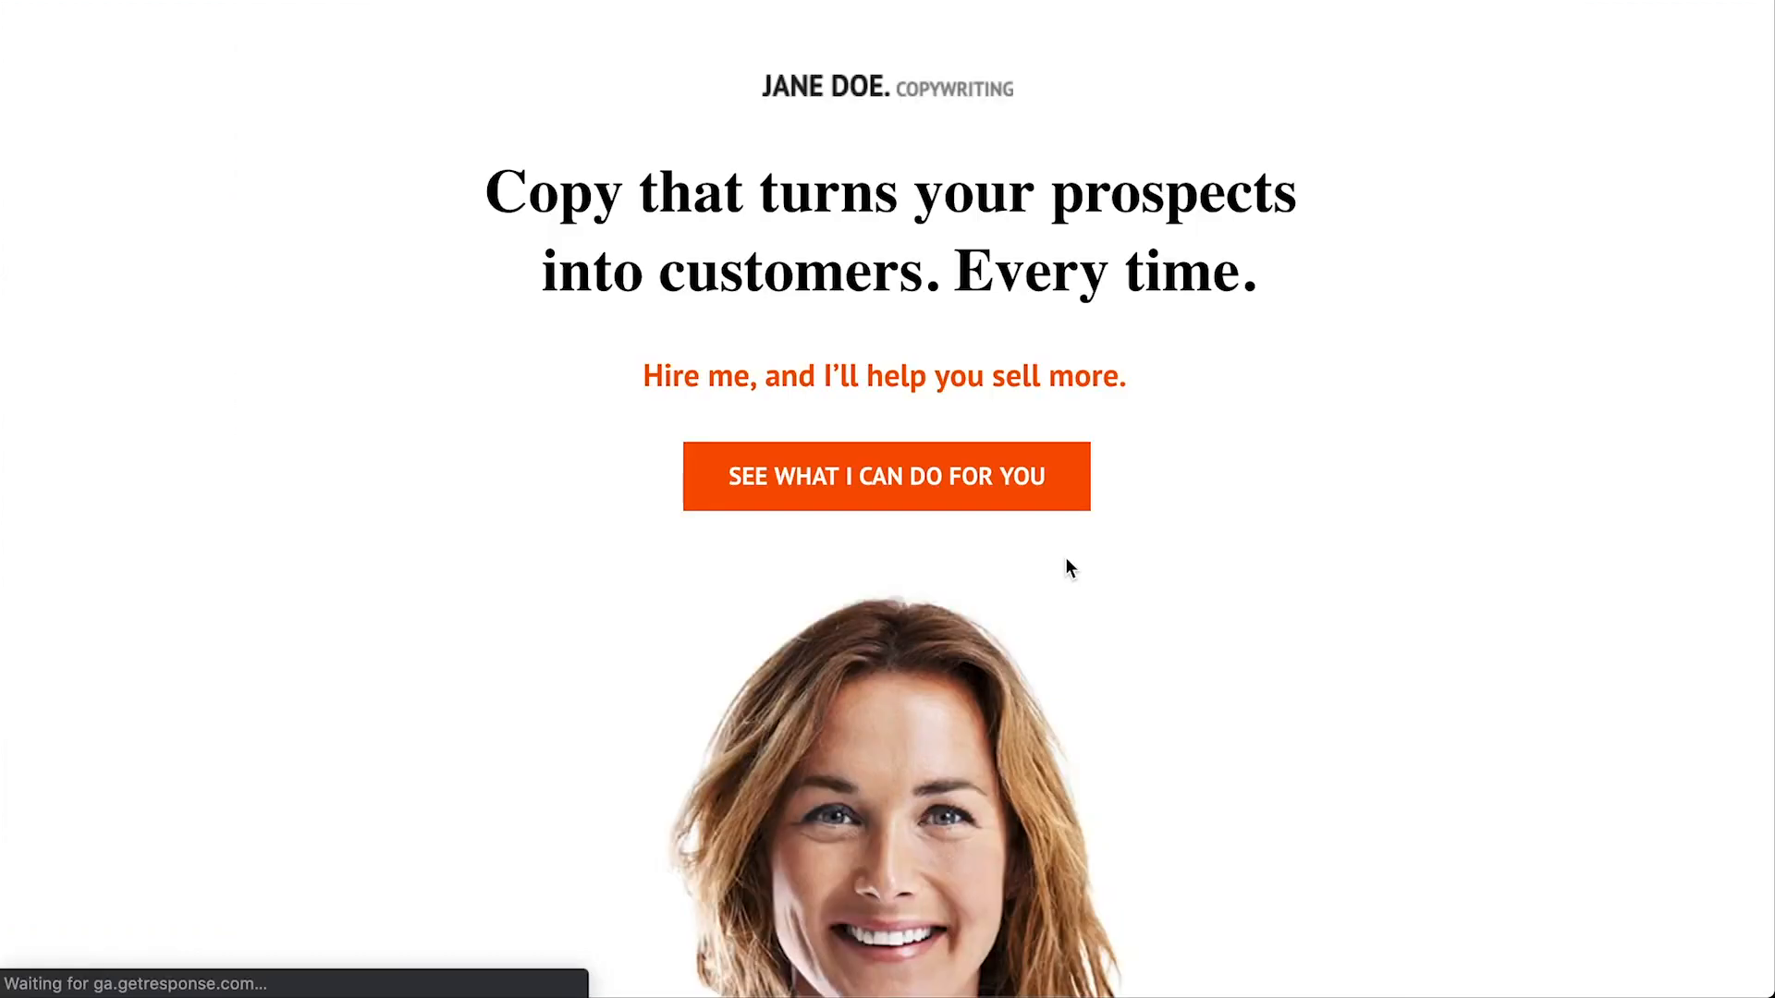
scroll(1066, 560, "down", 20)
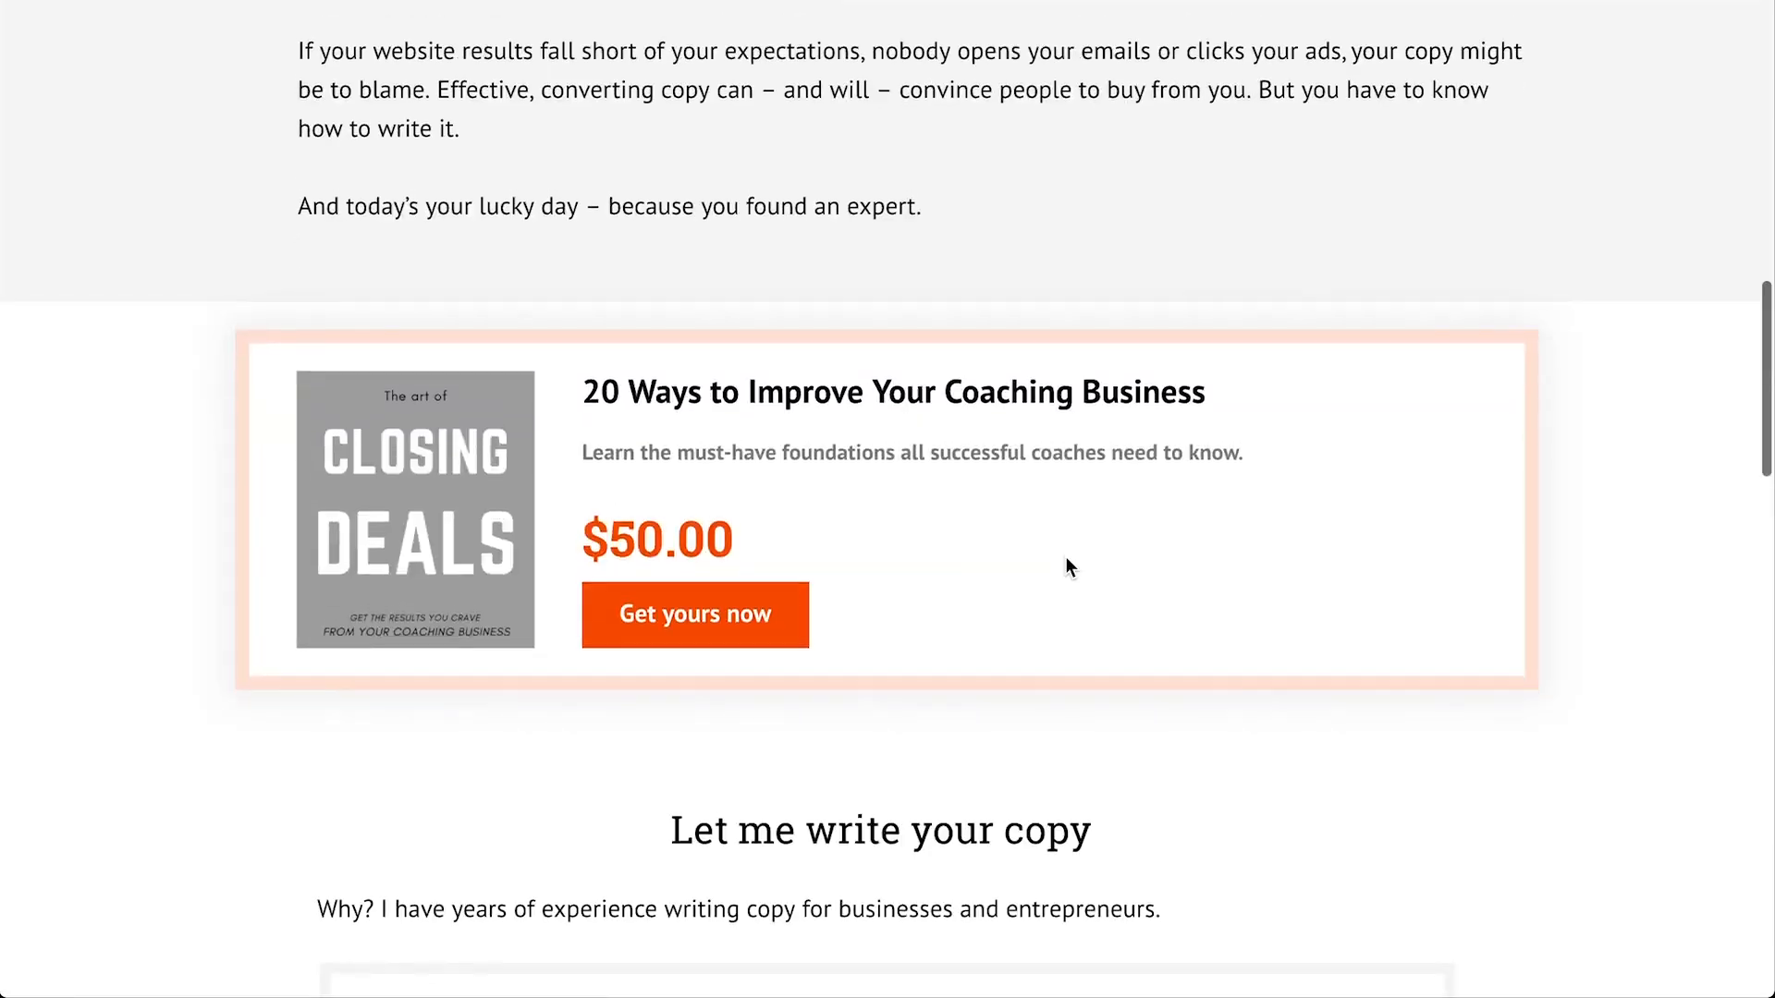
scroll(1066, 559, "up", 3)
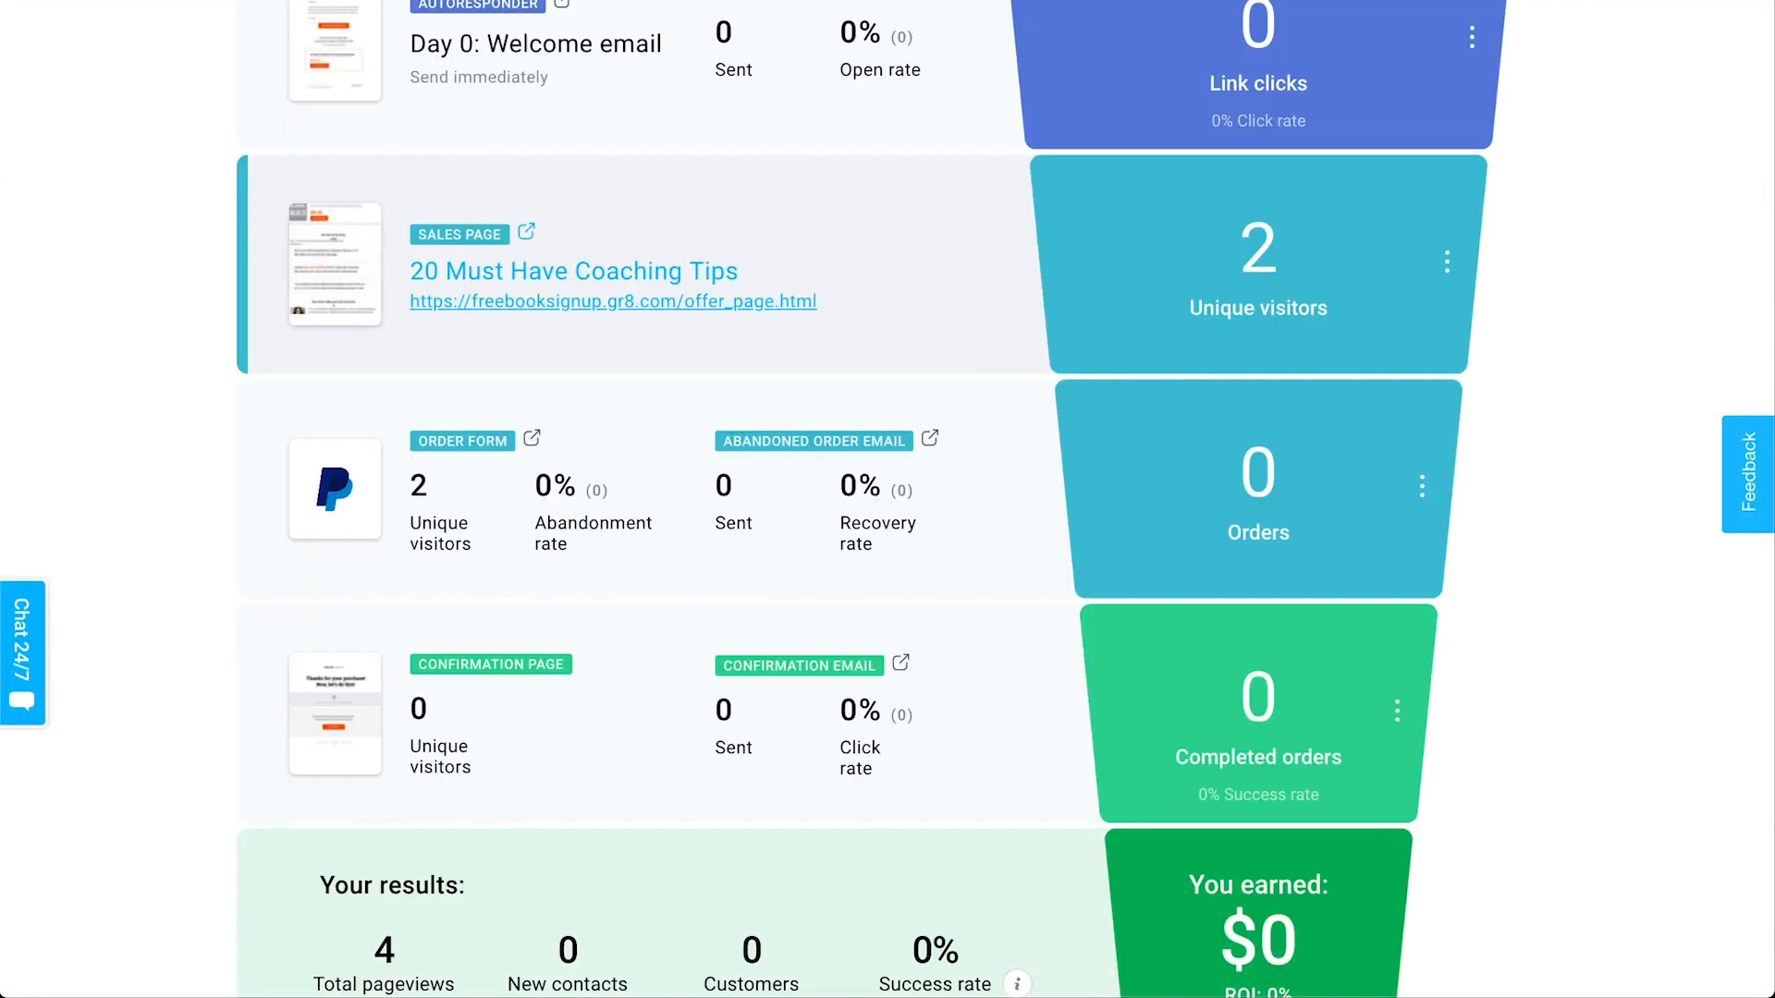
scroll(435, 558, "up", 9)
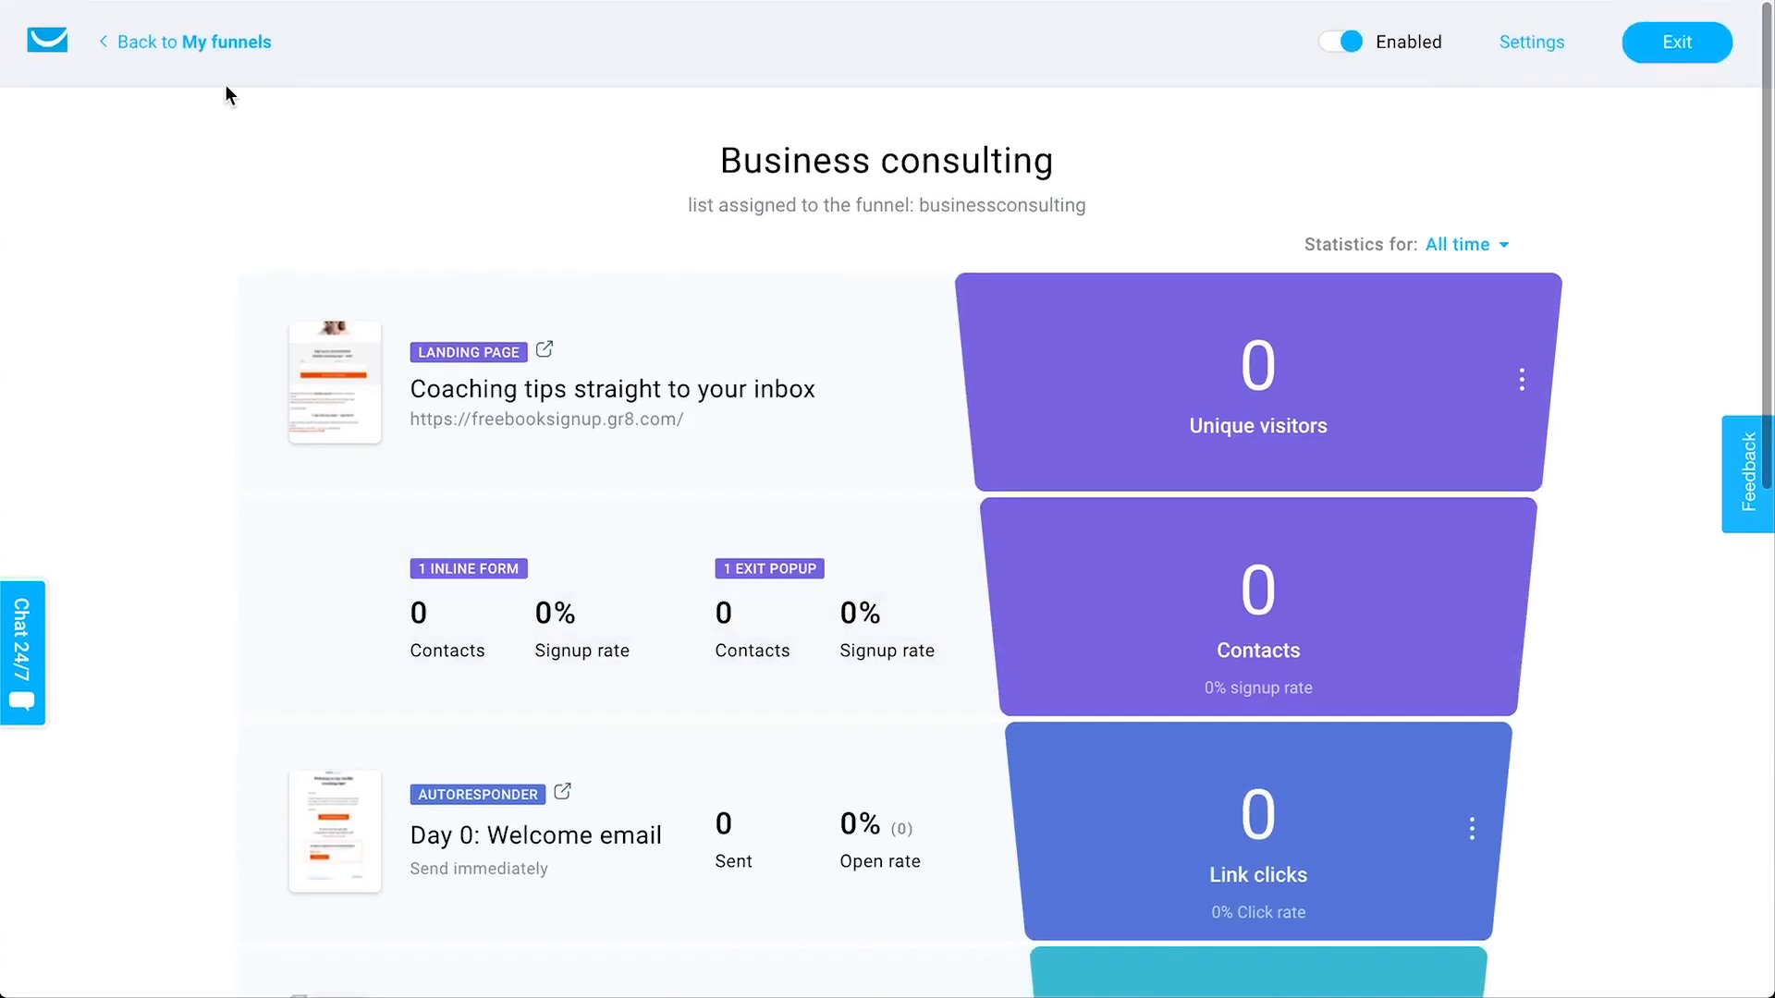
Step: Leave the funnel for the Email marketing newsletters and look over the shortcuts for creating new content
left_click(191, 44)
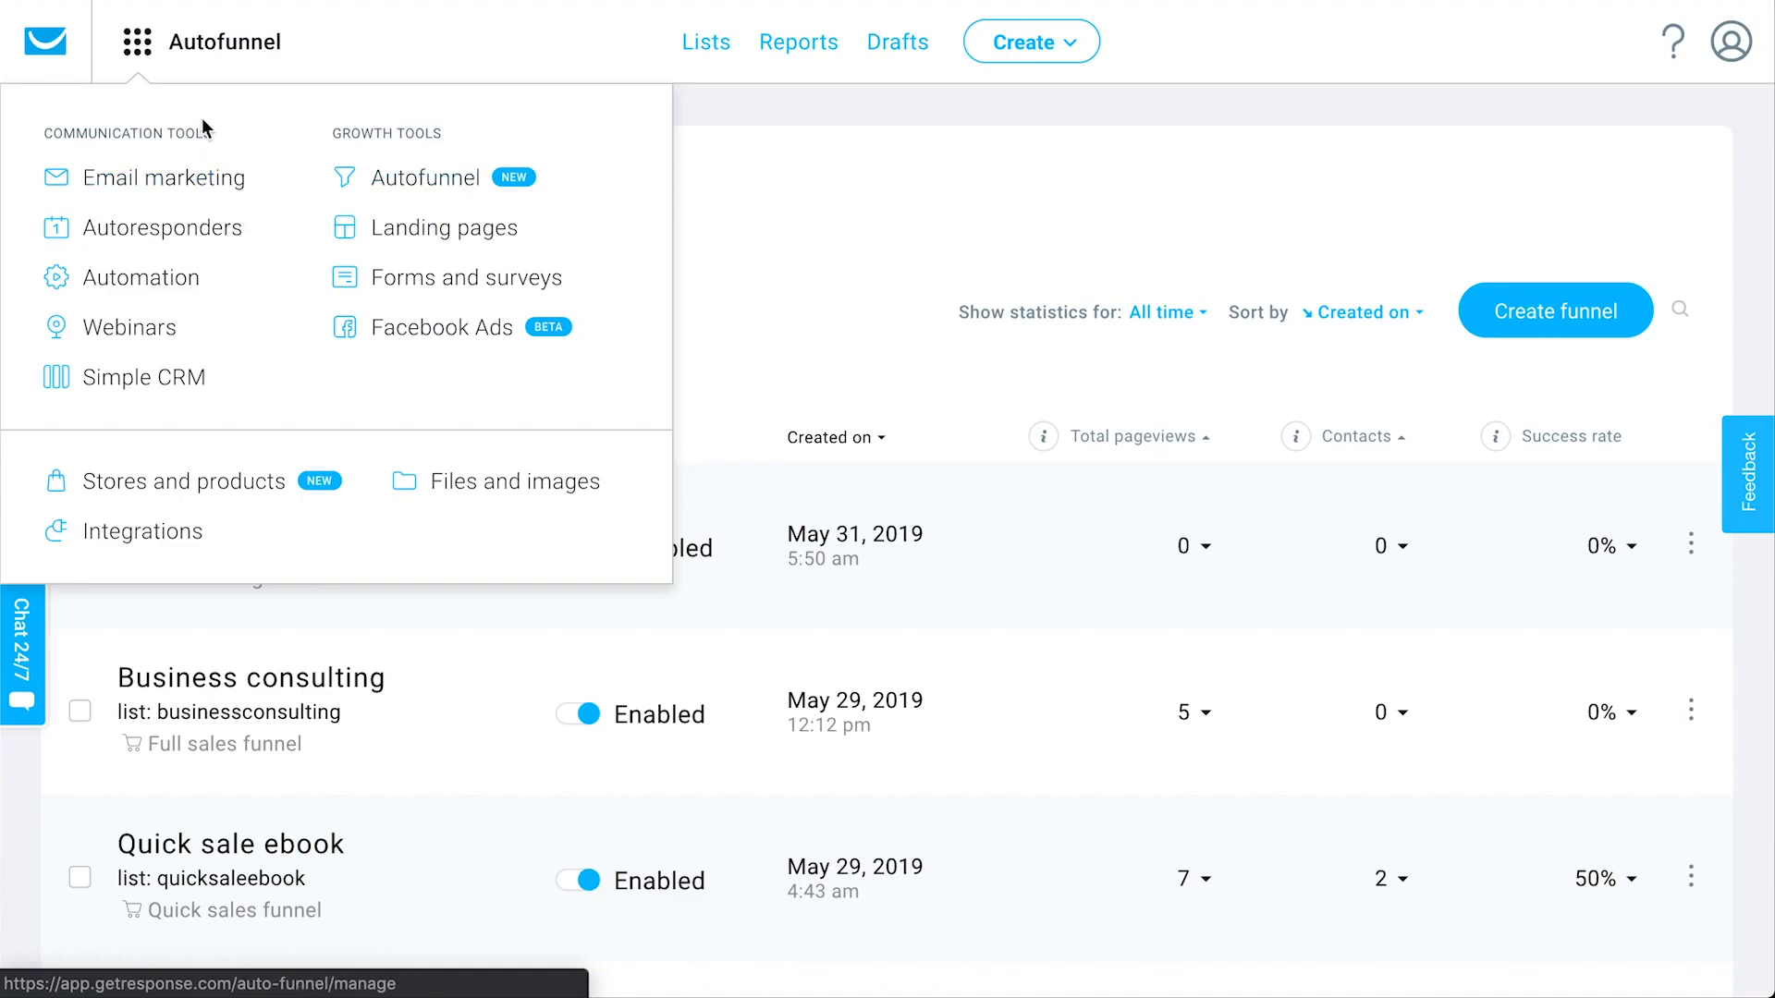
left_click(143, 179)
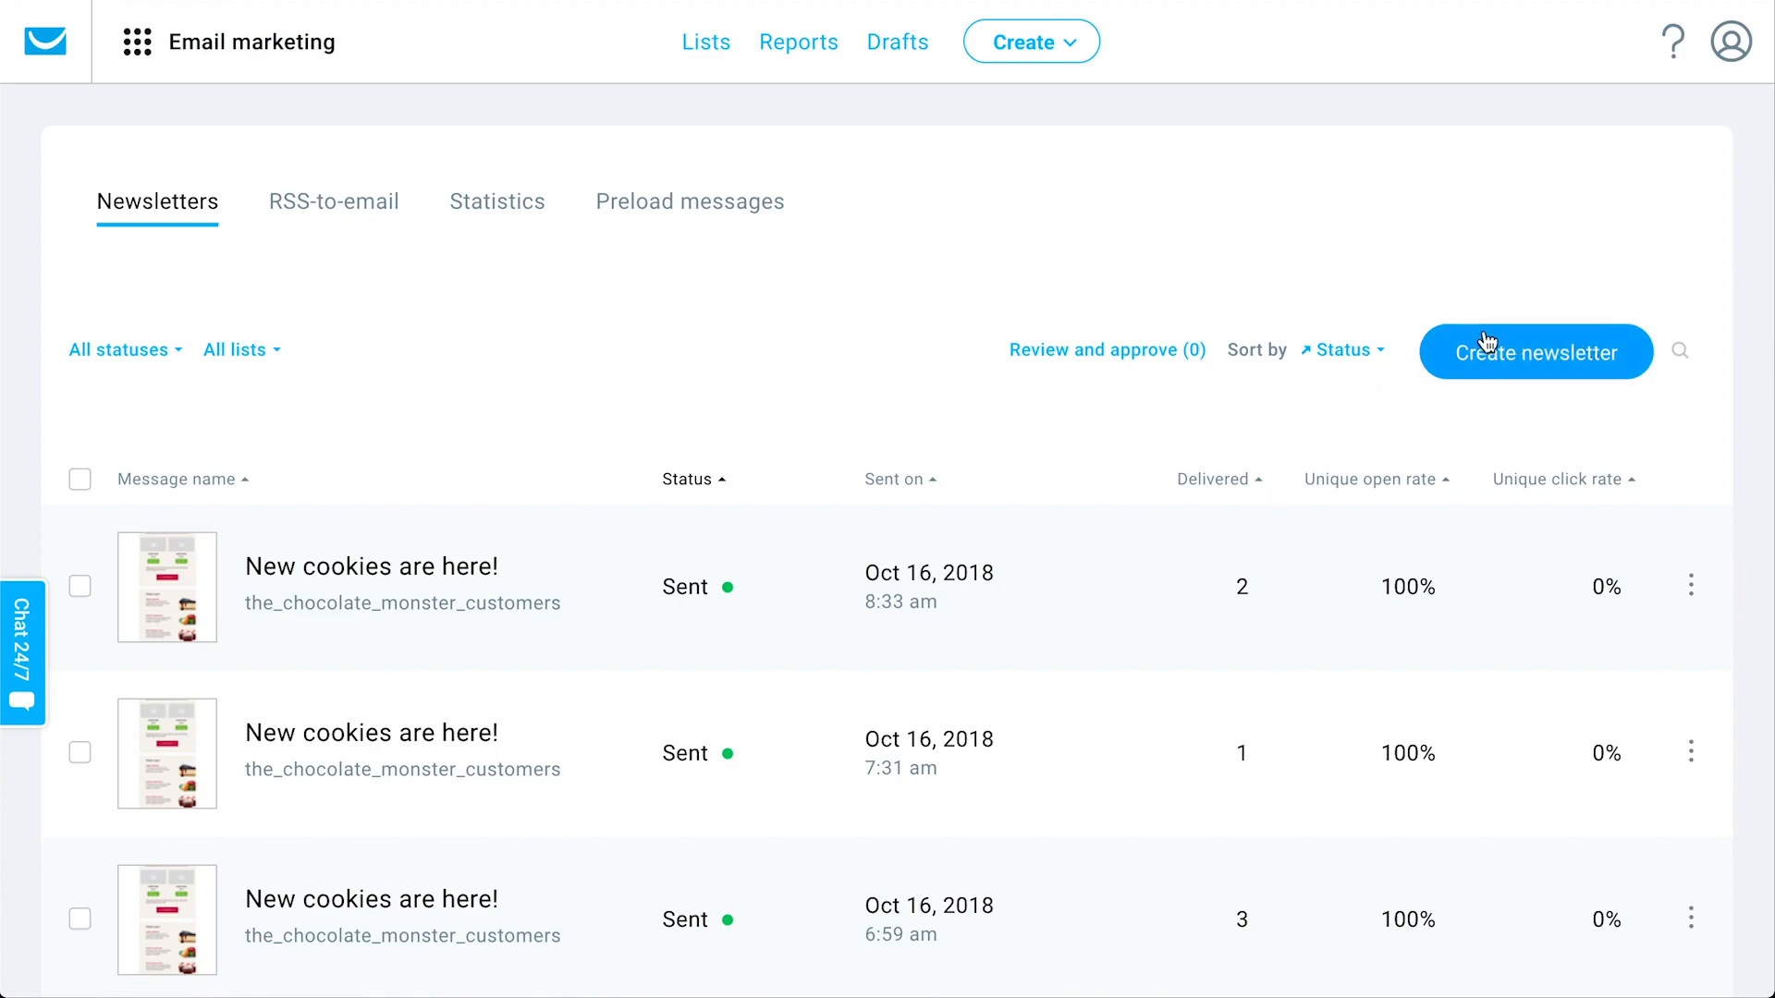
left_click(1075, 42)
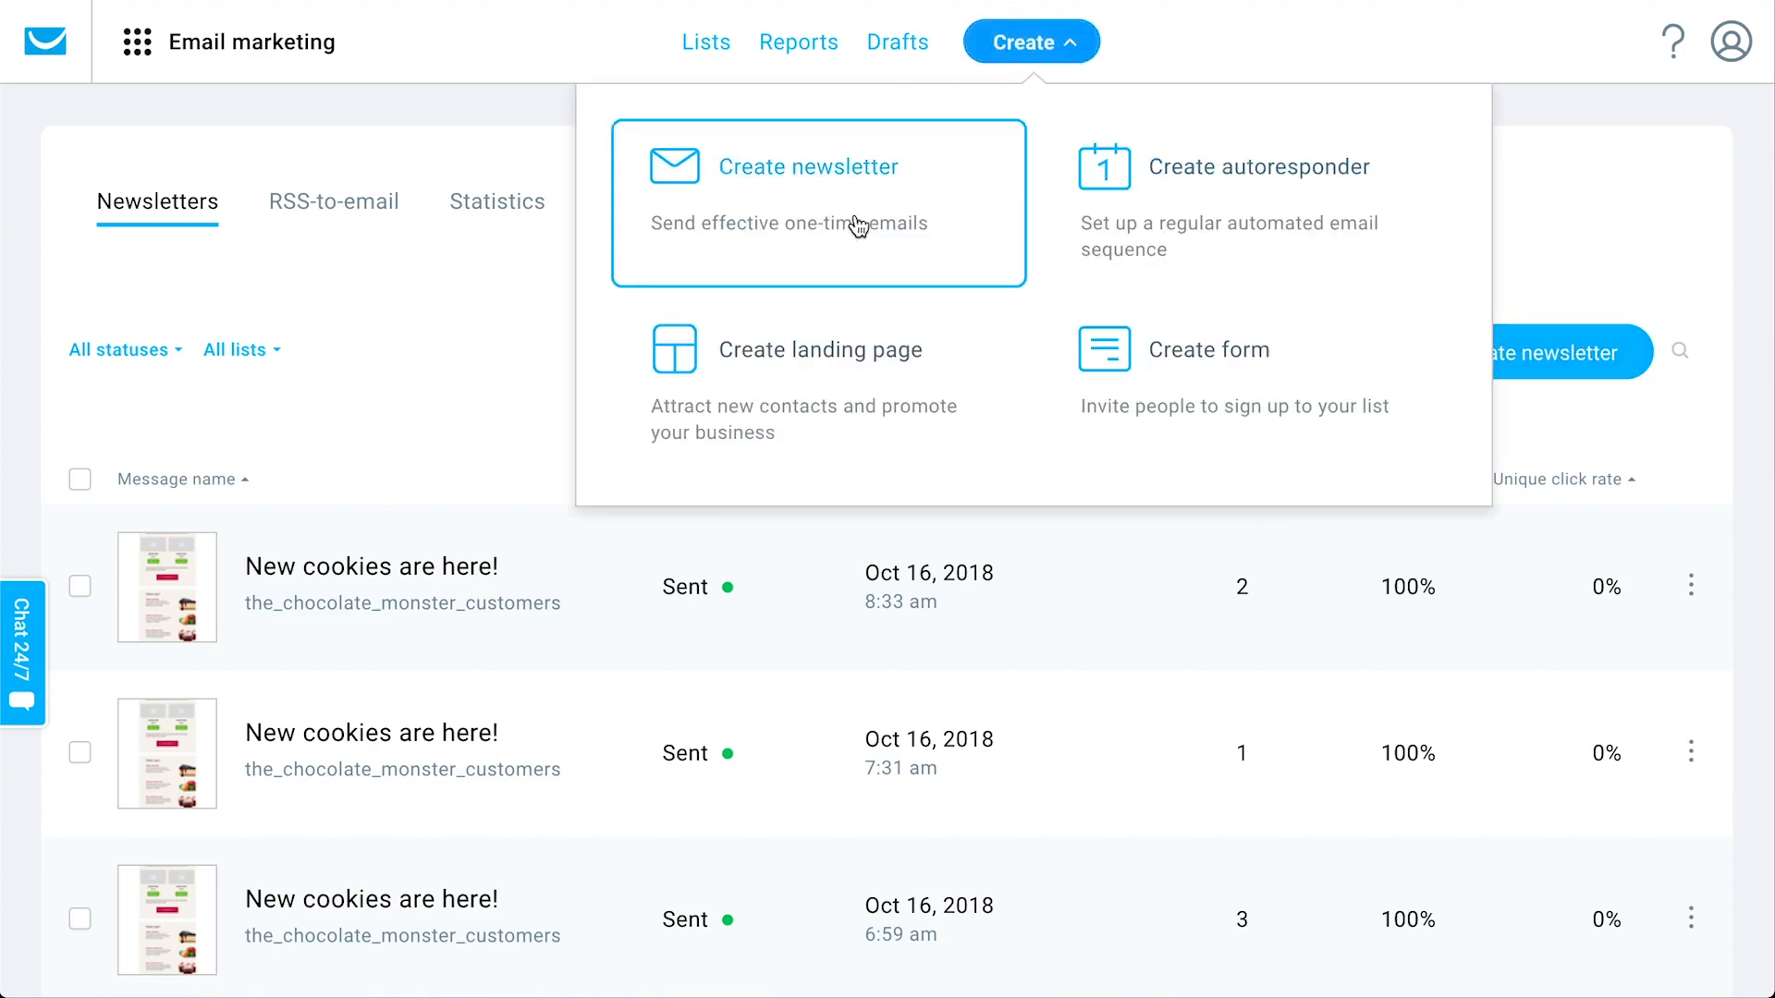
left_click(461, 317)
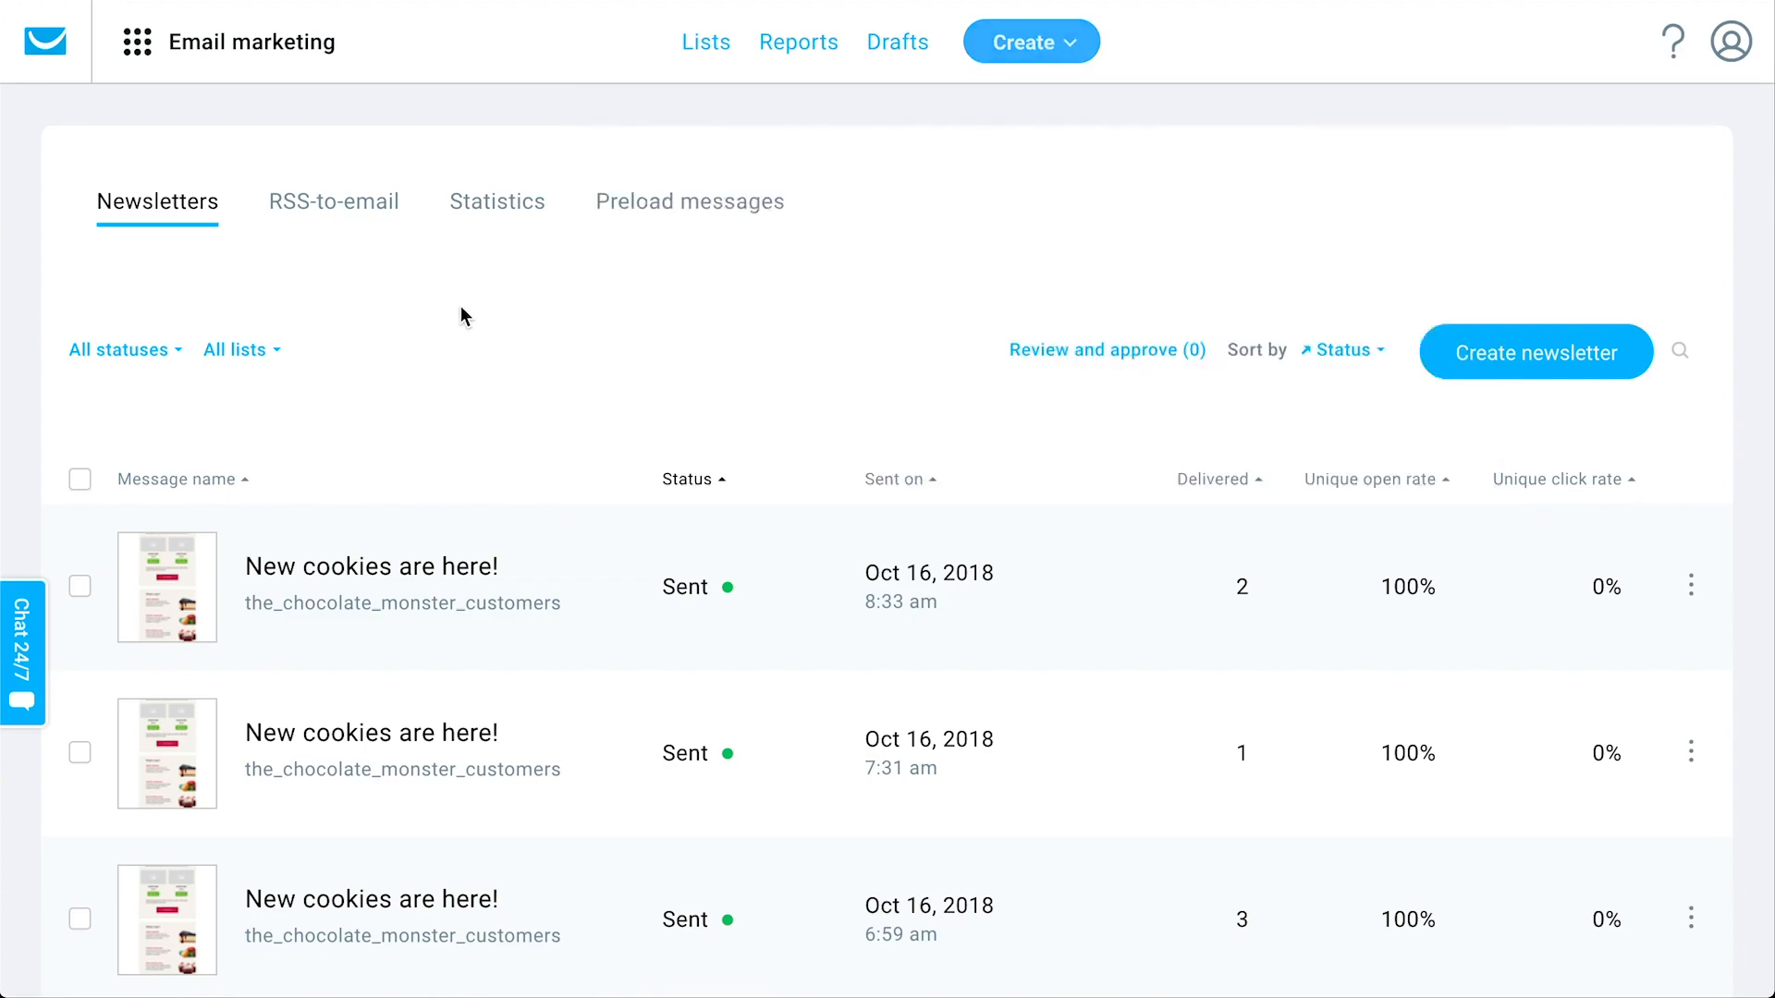
Step: Start a new newsletter with the message name "Announcement" and the subject "We've got big news!"
left_click(1536, 357)
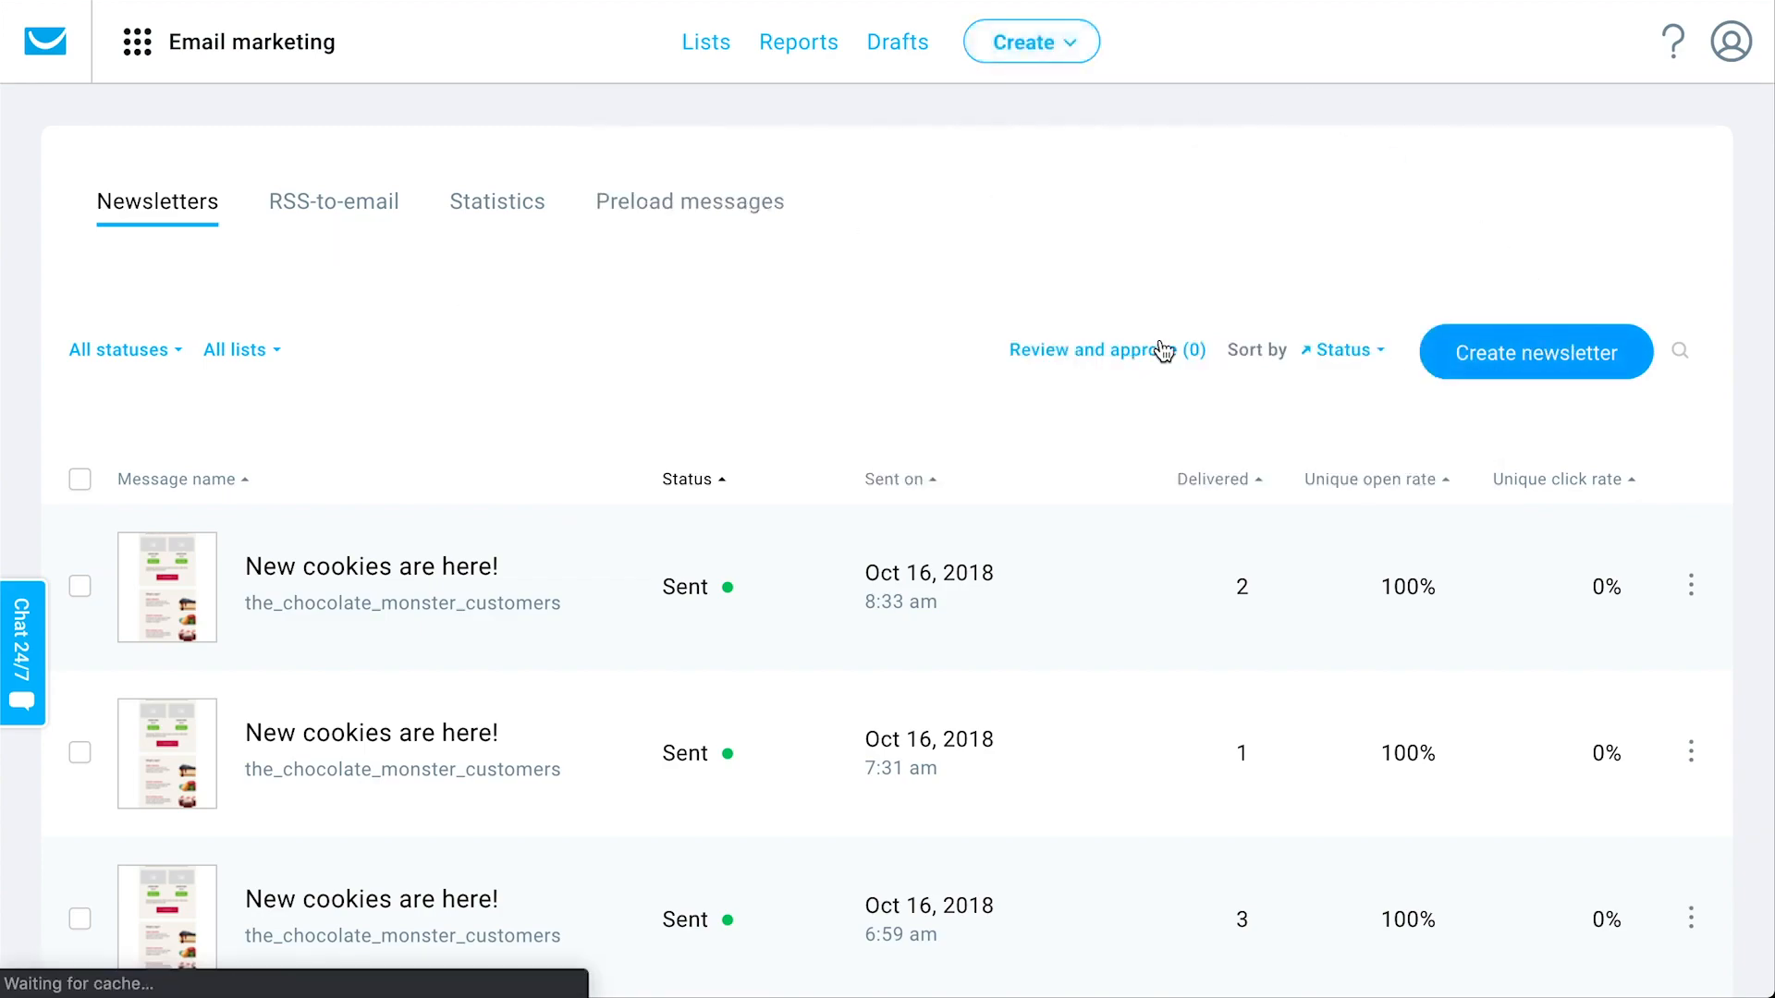
left_click(653, 622)
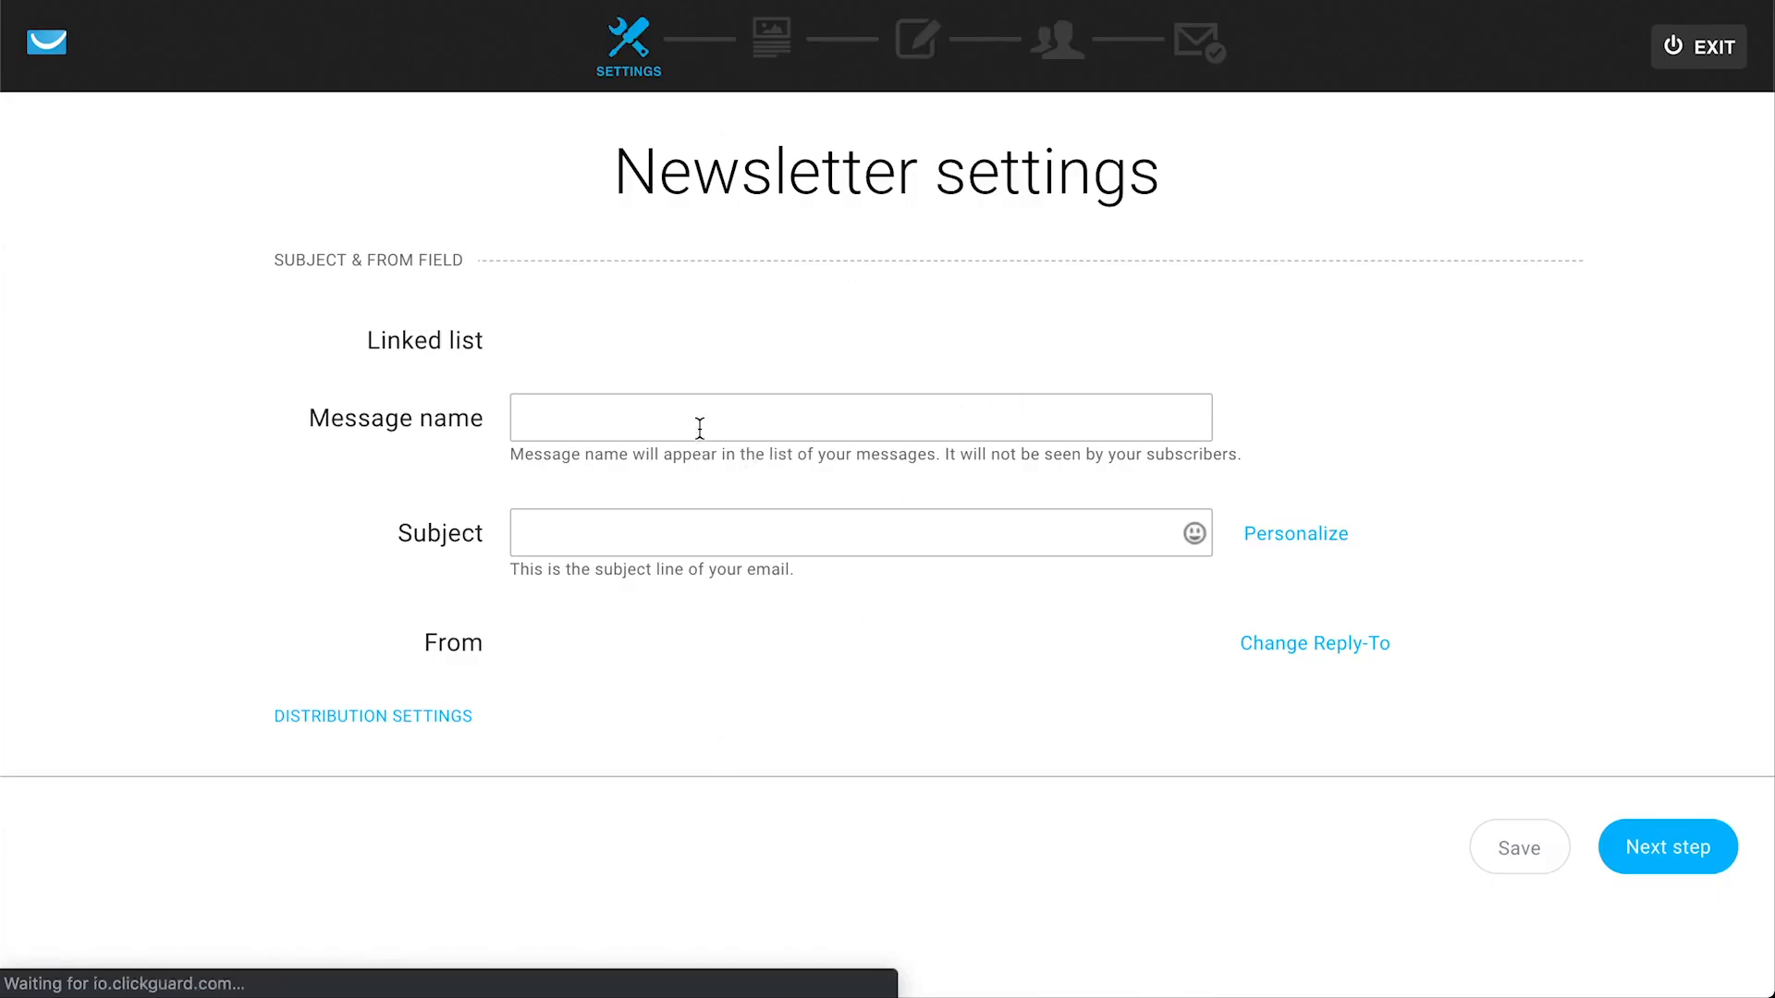
left_click(618, 439)
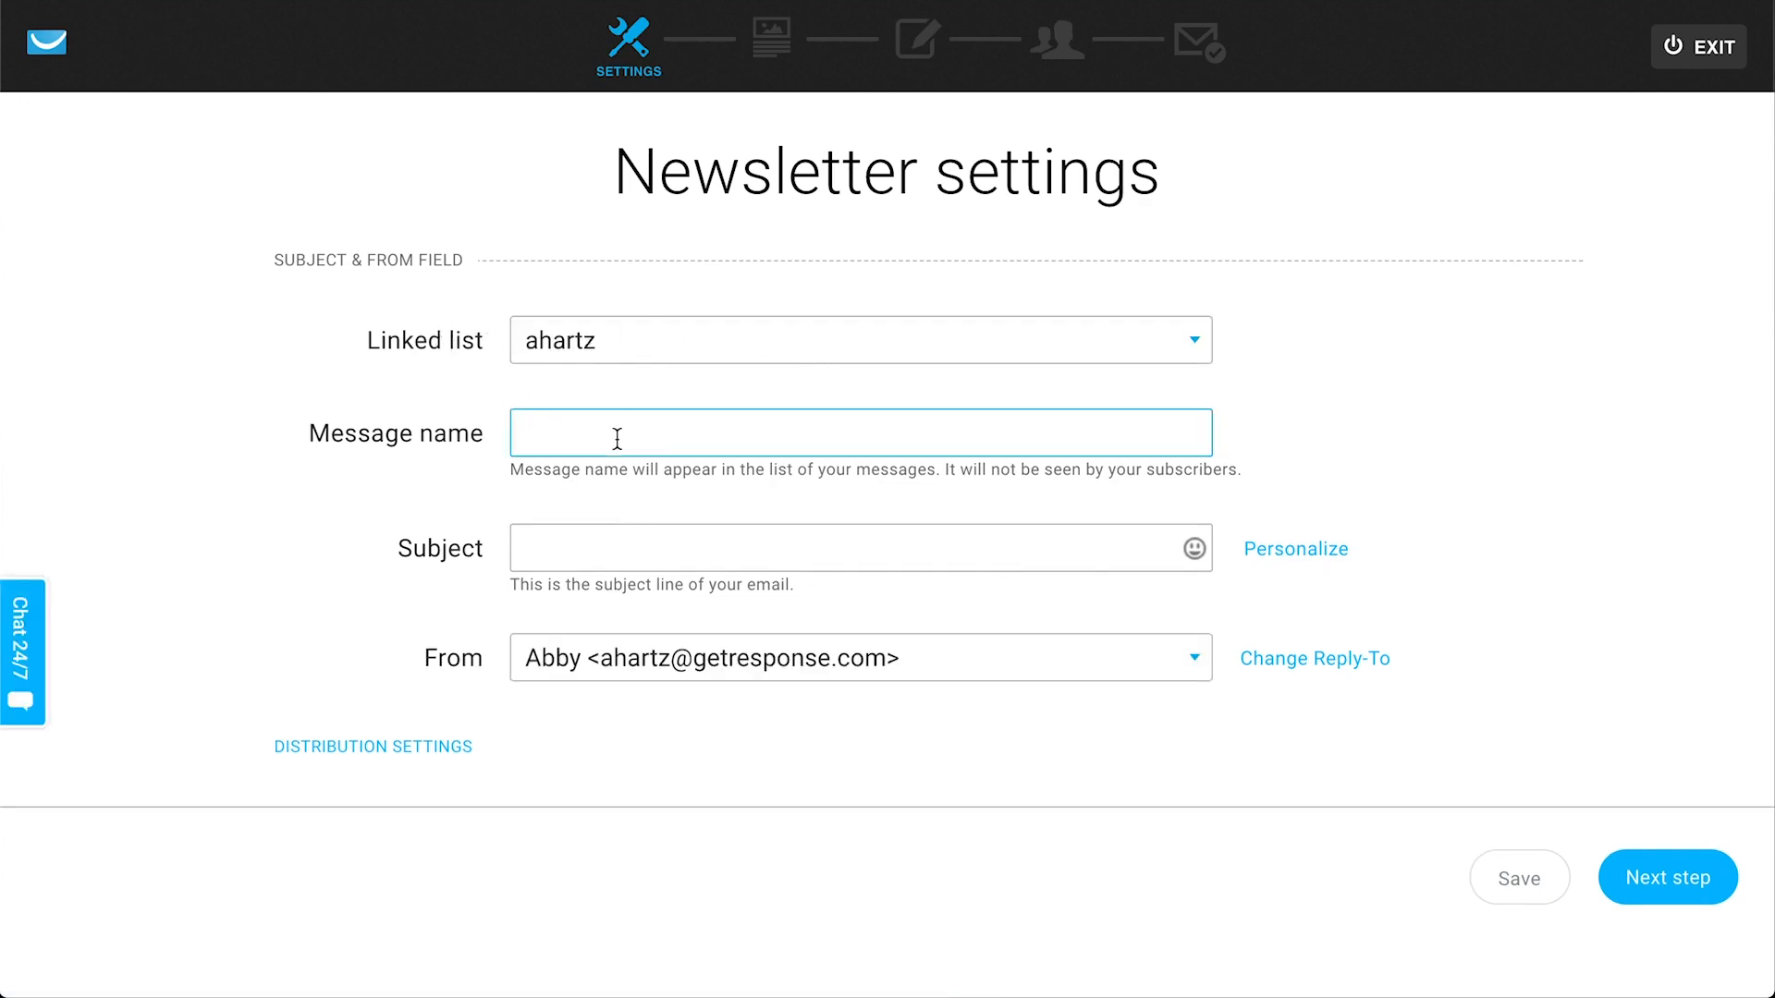
type("Announcement")
left_click(662, 541)
type("We've got big news!")
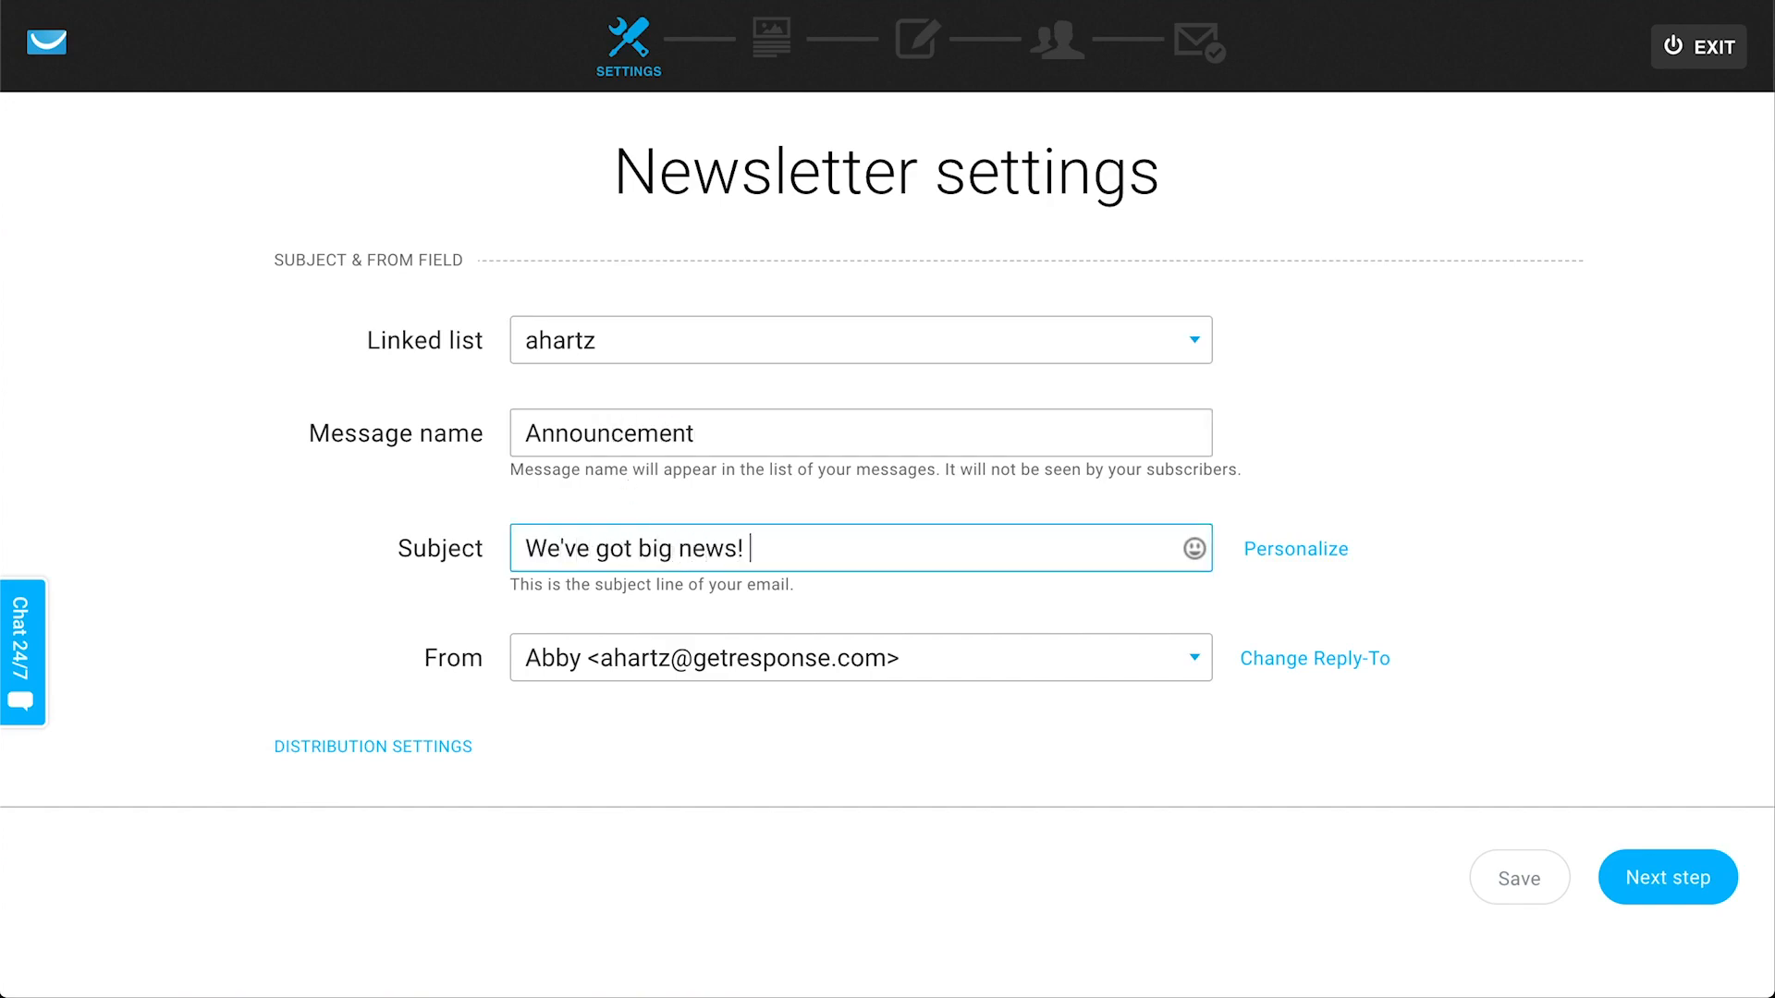
Step: Check the newsletter's sender choices, keep the current sender, and continue to the template selection
left_click(777, 660)
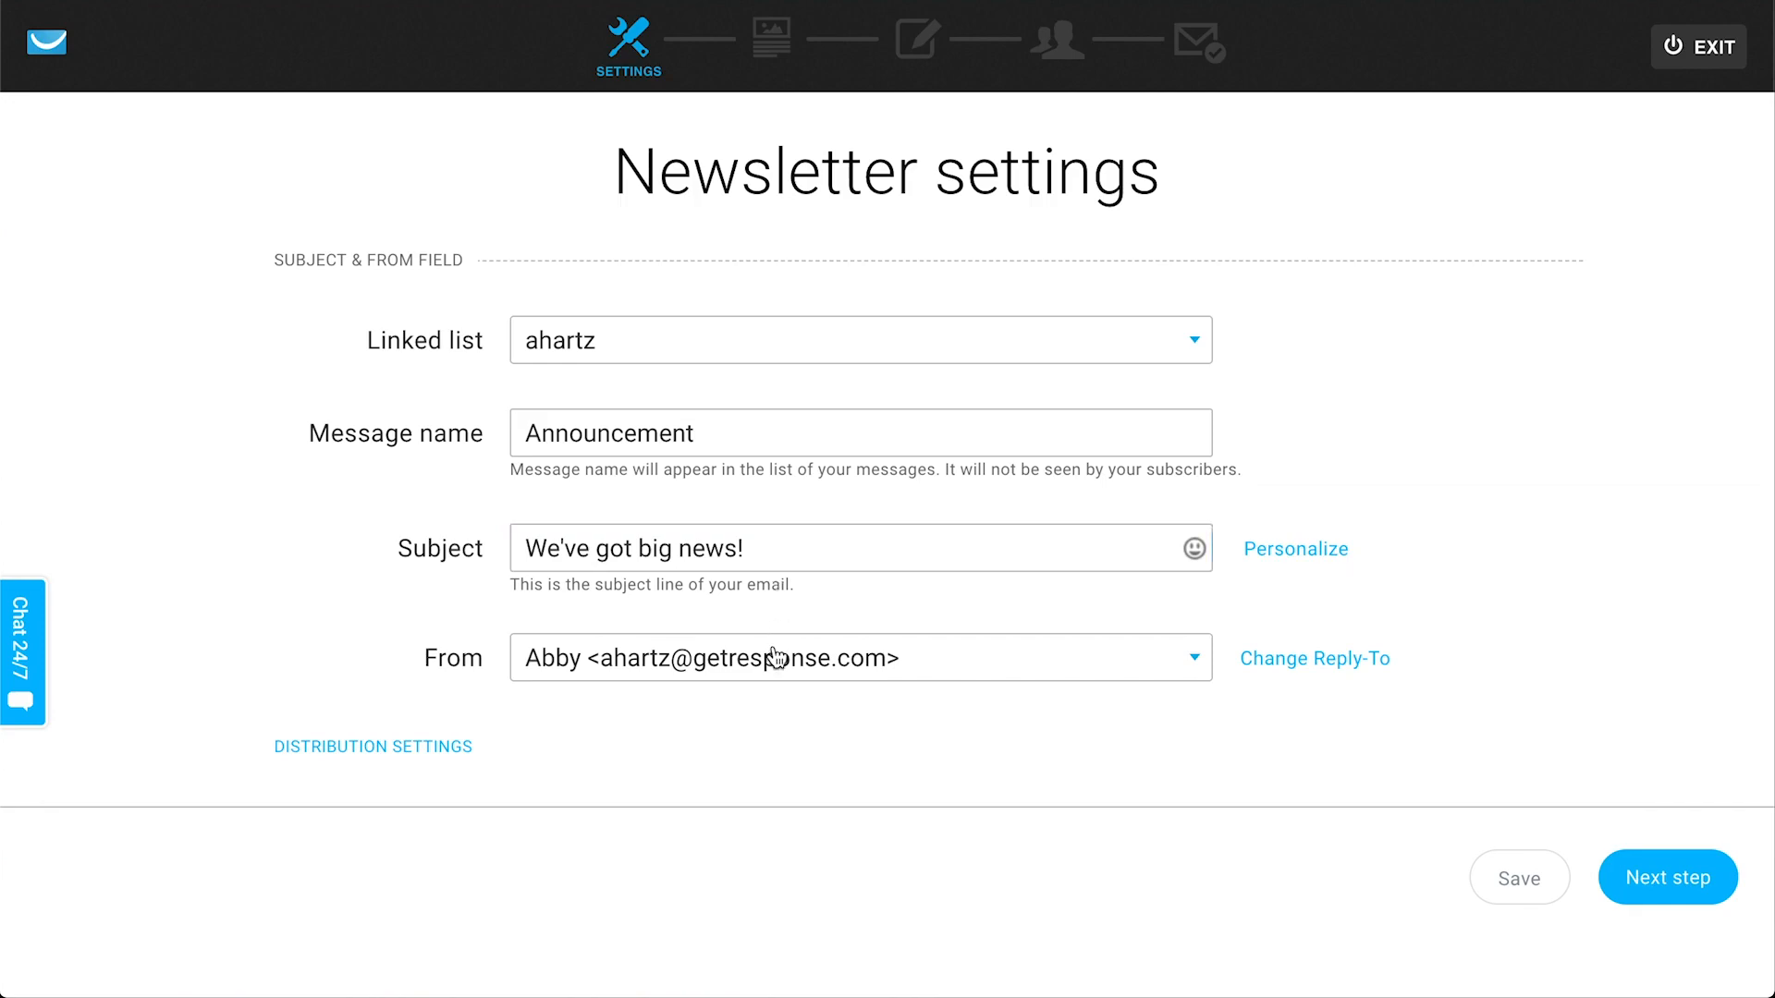
left_click(1528, 591)
left_click(1656, 869)
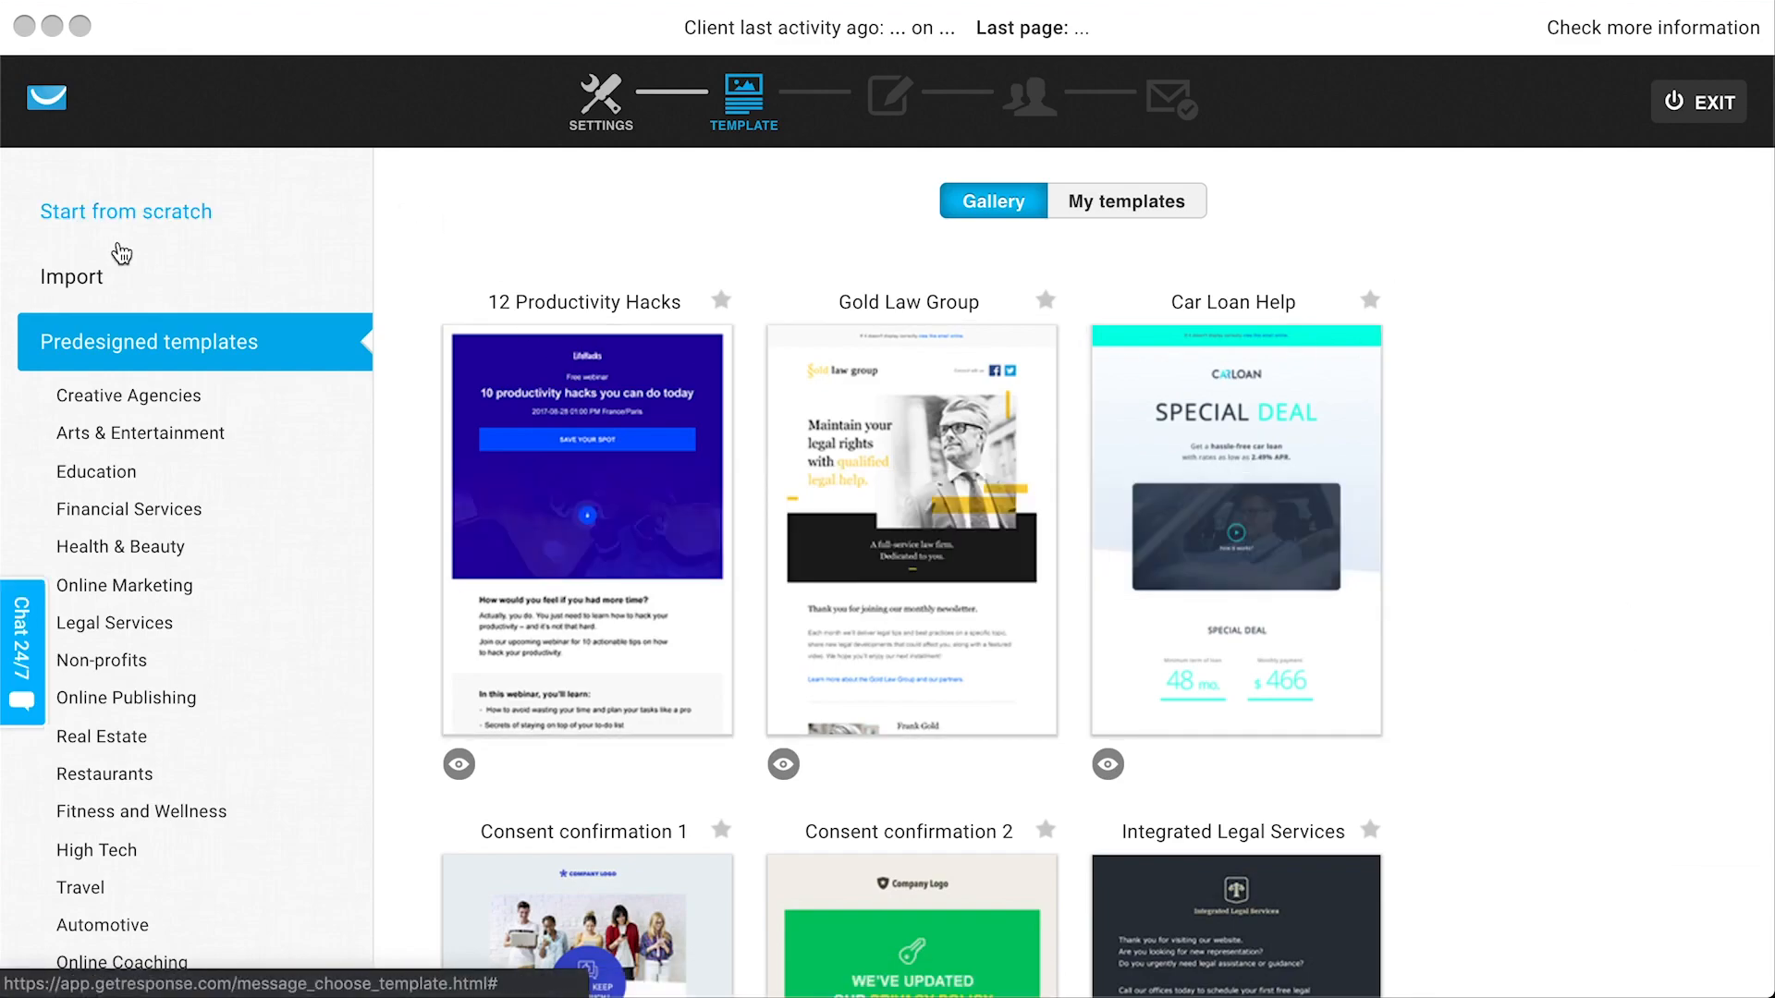
Step: Choose the Consent confirmation 2 template for the newsletter and look through its message content, including the privacy text block
scroll(1129, 700, "down", 2)
scroll(1128, 699, "down", 3)
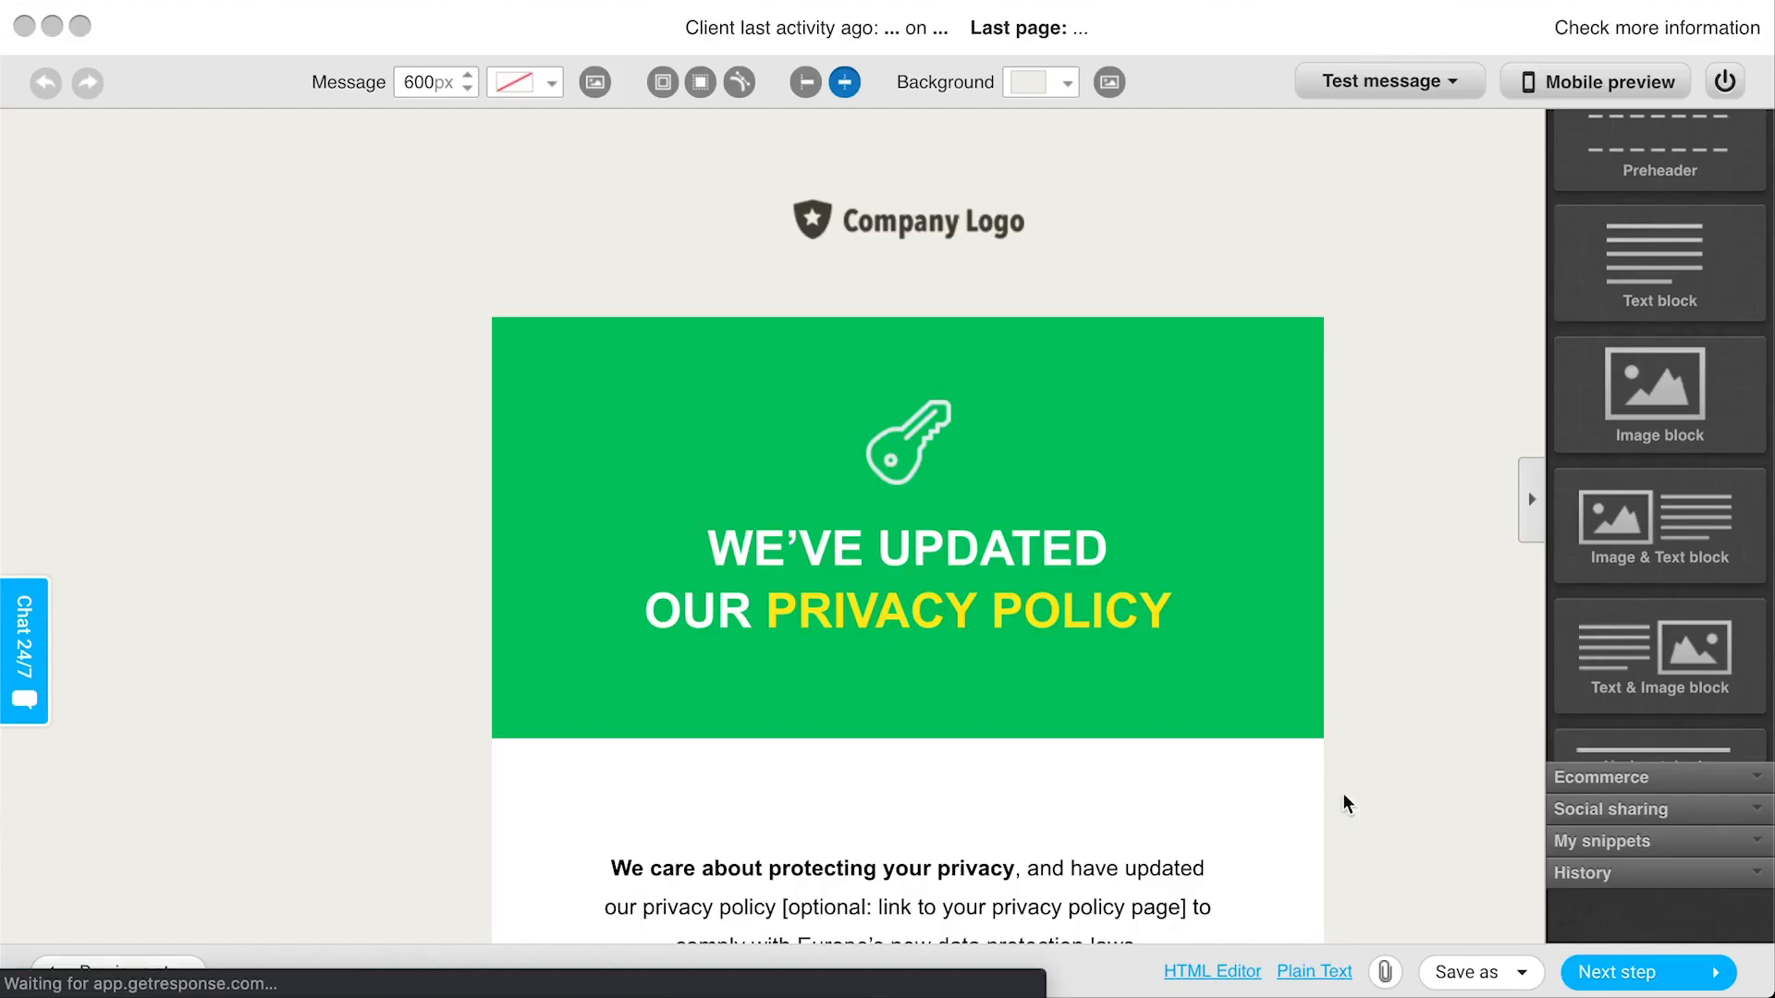
scroll(813, 543, "down", 7)
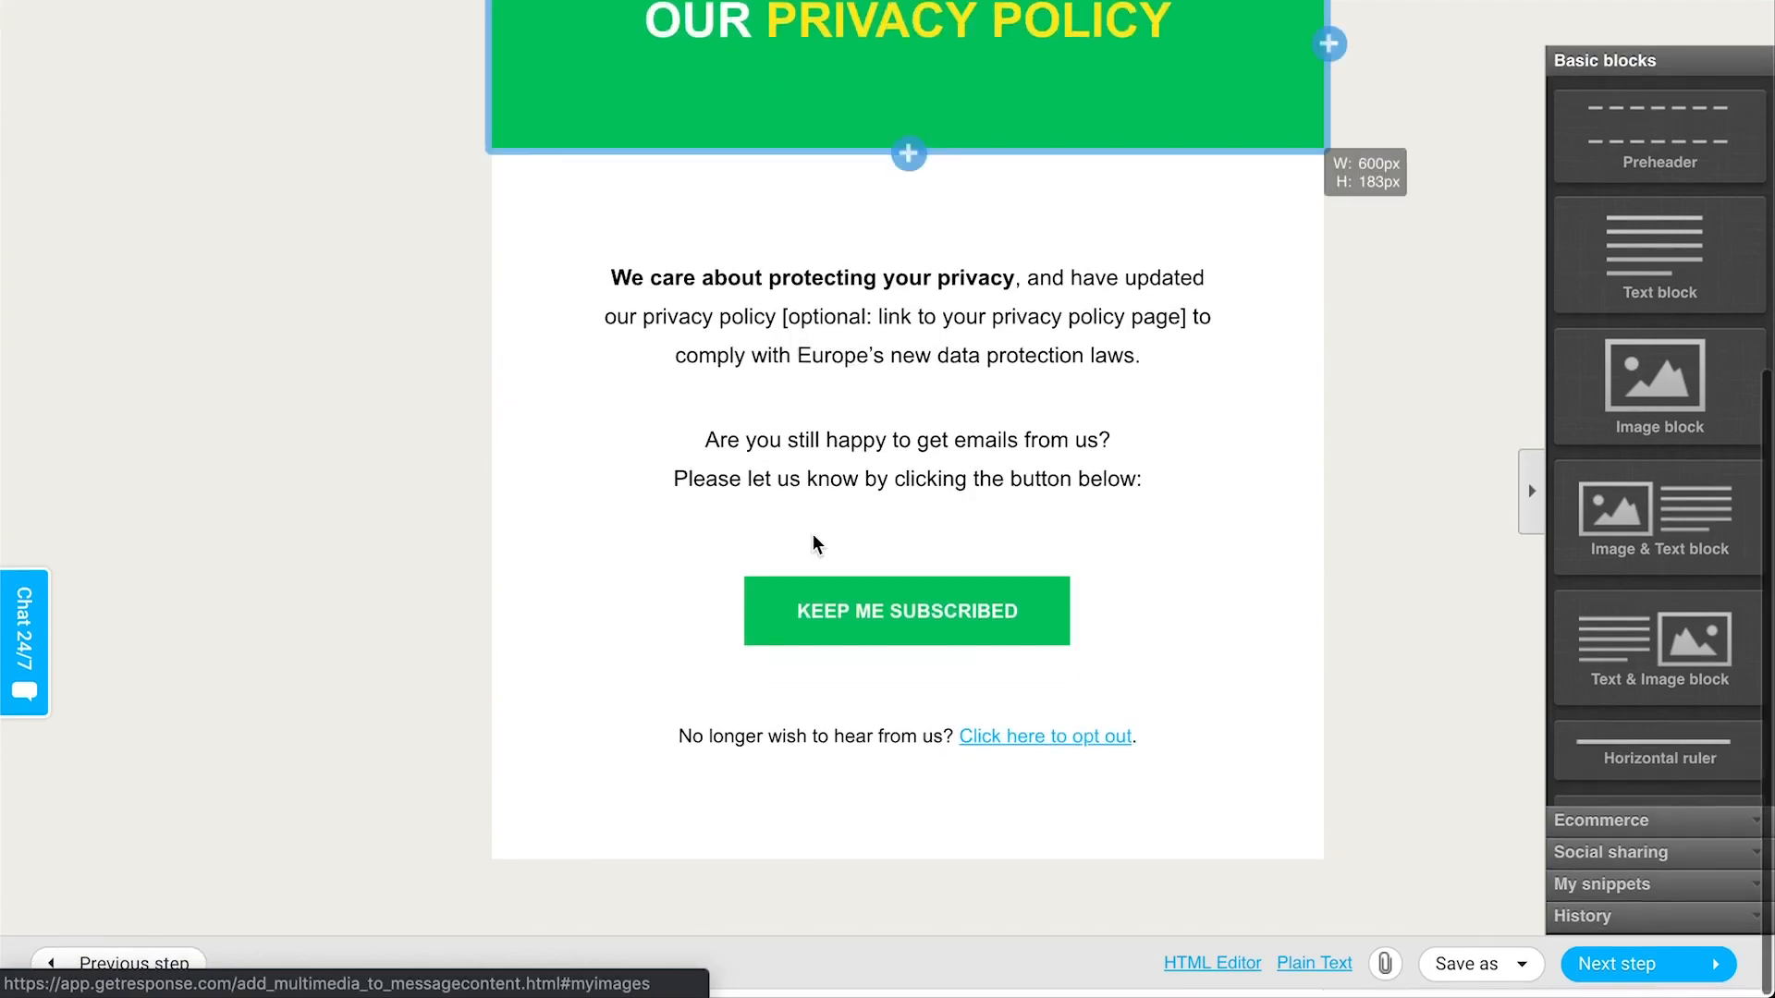
left_click(1022, 268)
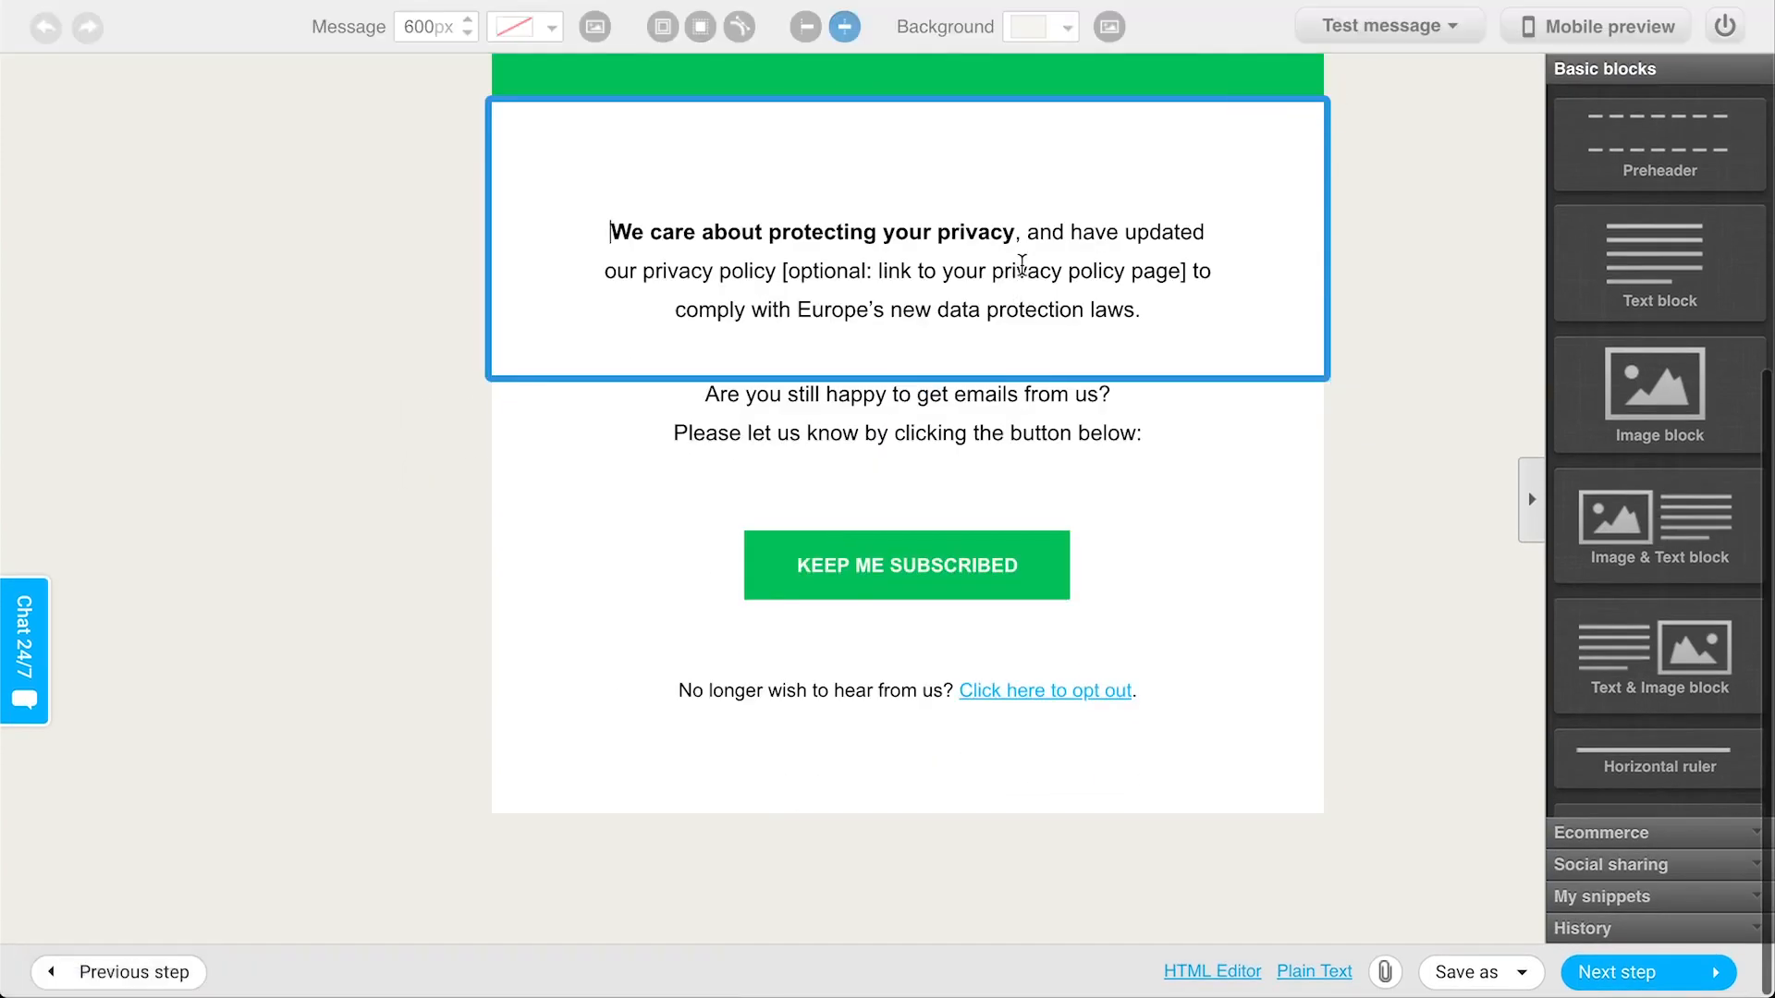
left_click(1378, 650)
scroll(1126, 405, "up", 5)
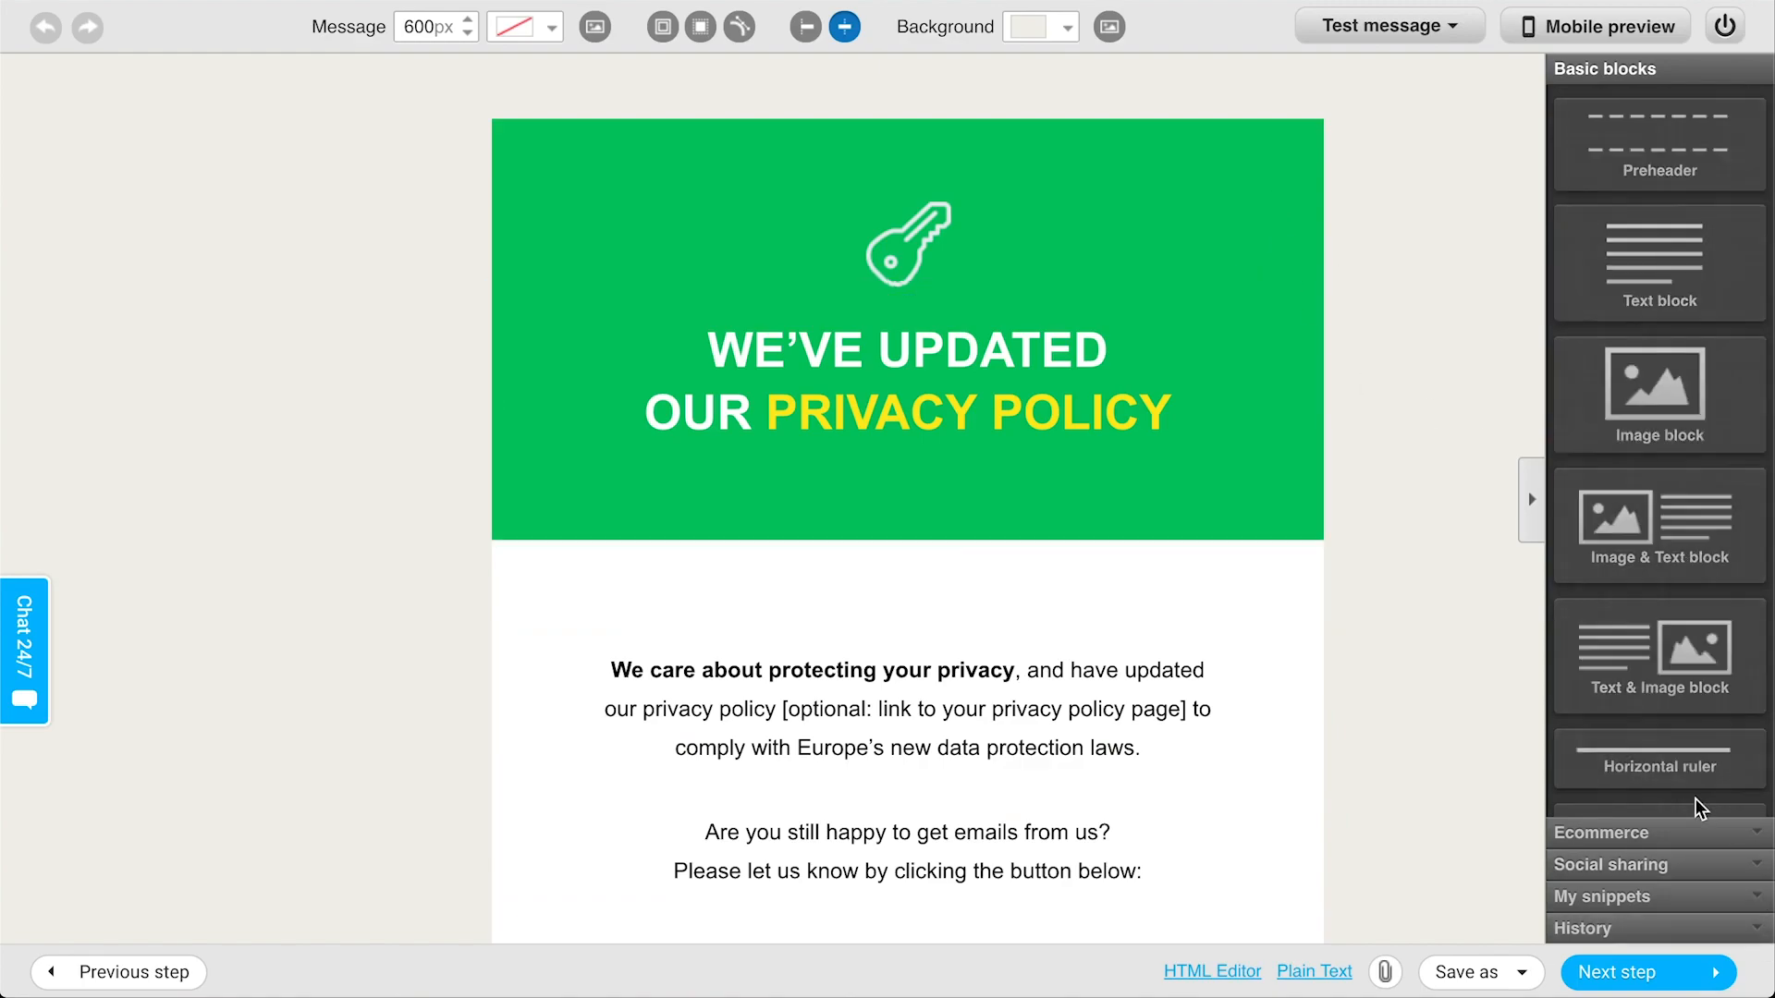
Step: Look over the available content blocks, text formatting and message testing options, and continue to the recipients without editing the message
scroll(1696, 360, "down", 2)
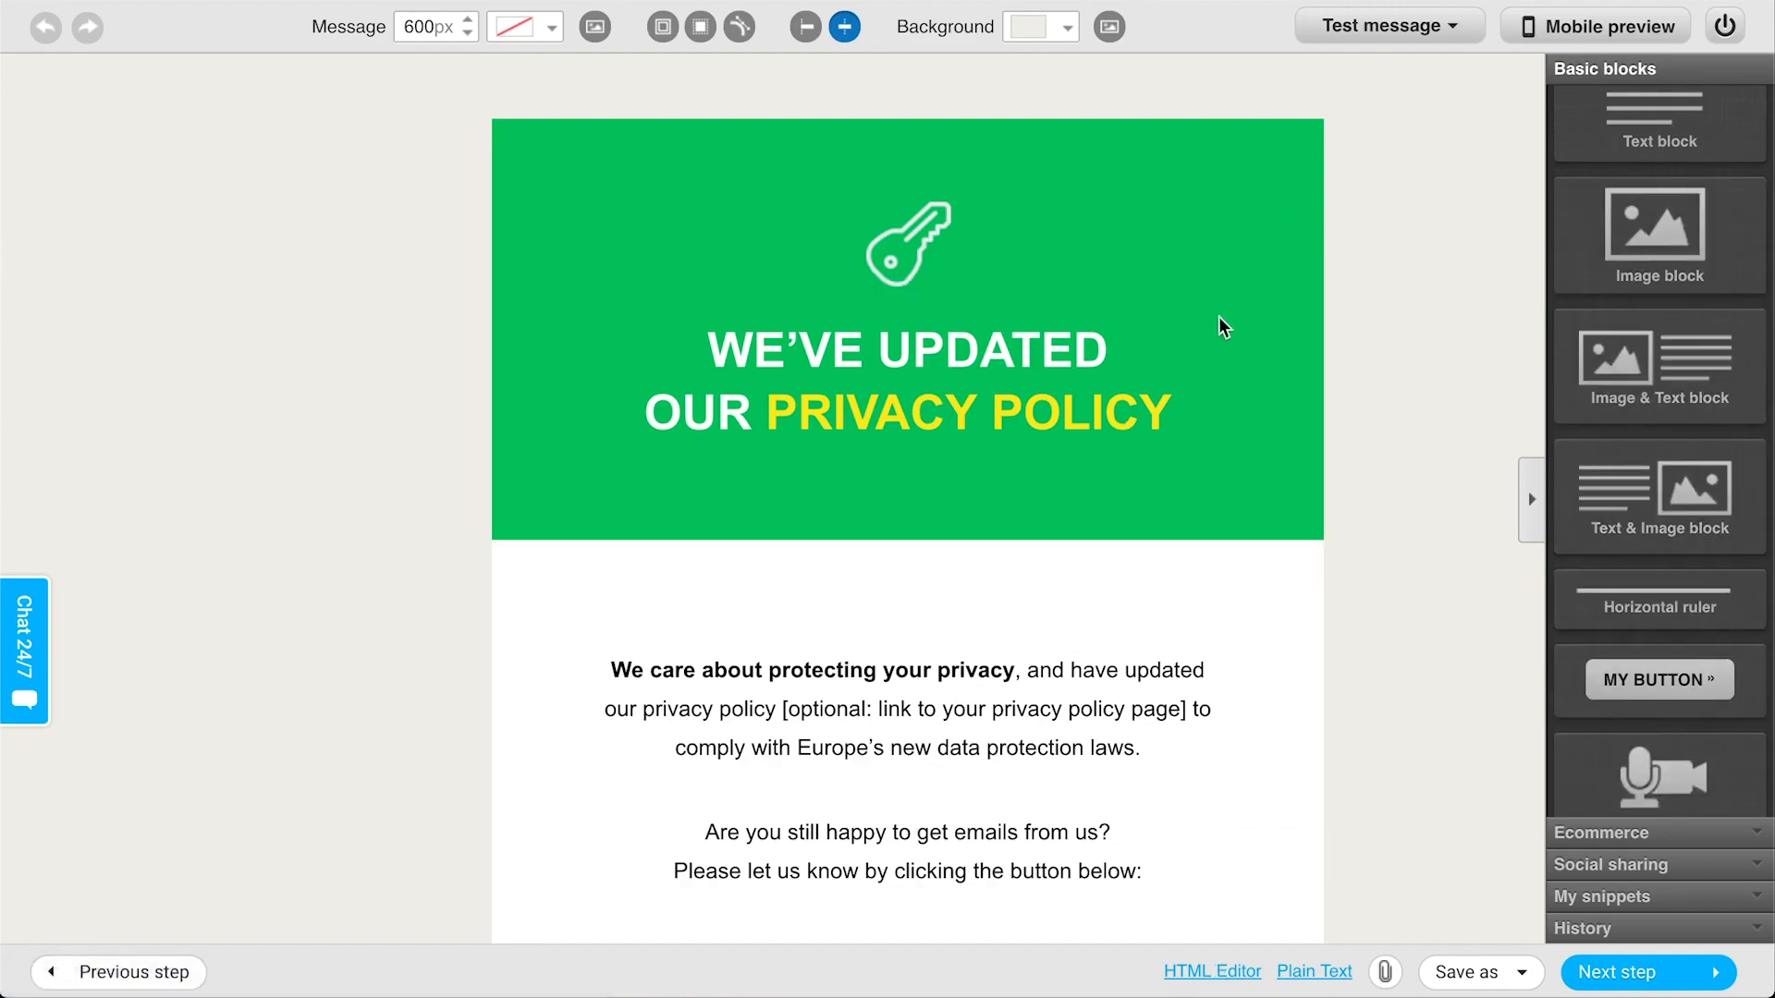
left_click(1187, 747)
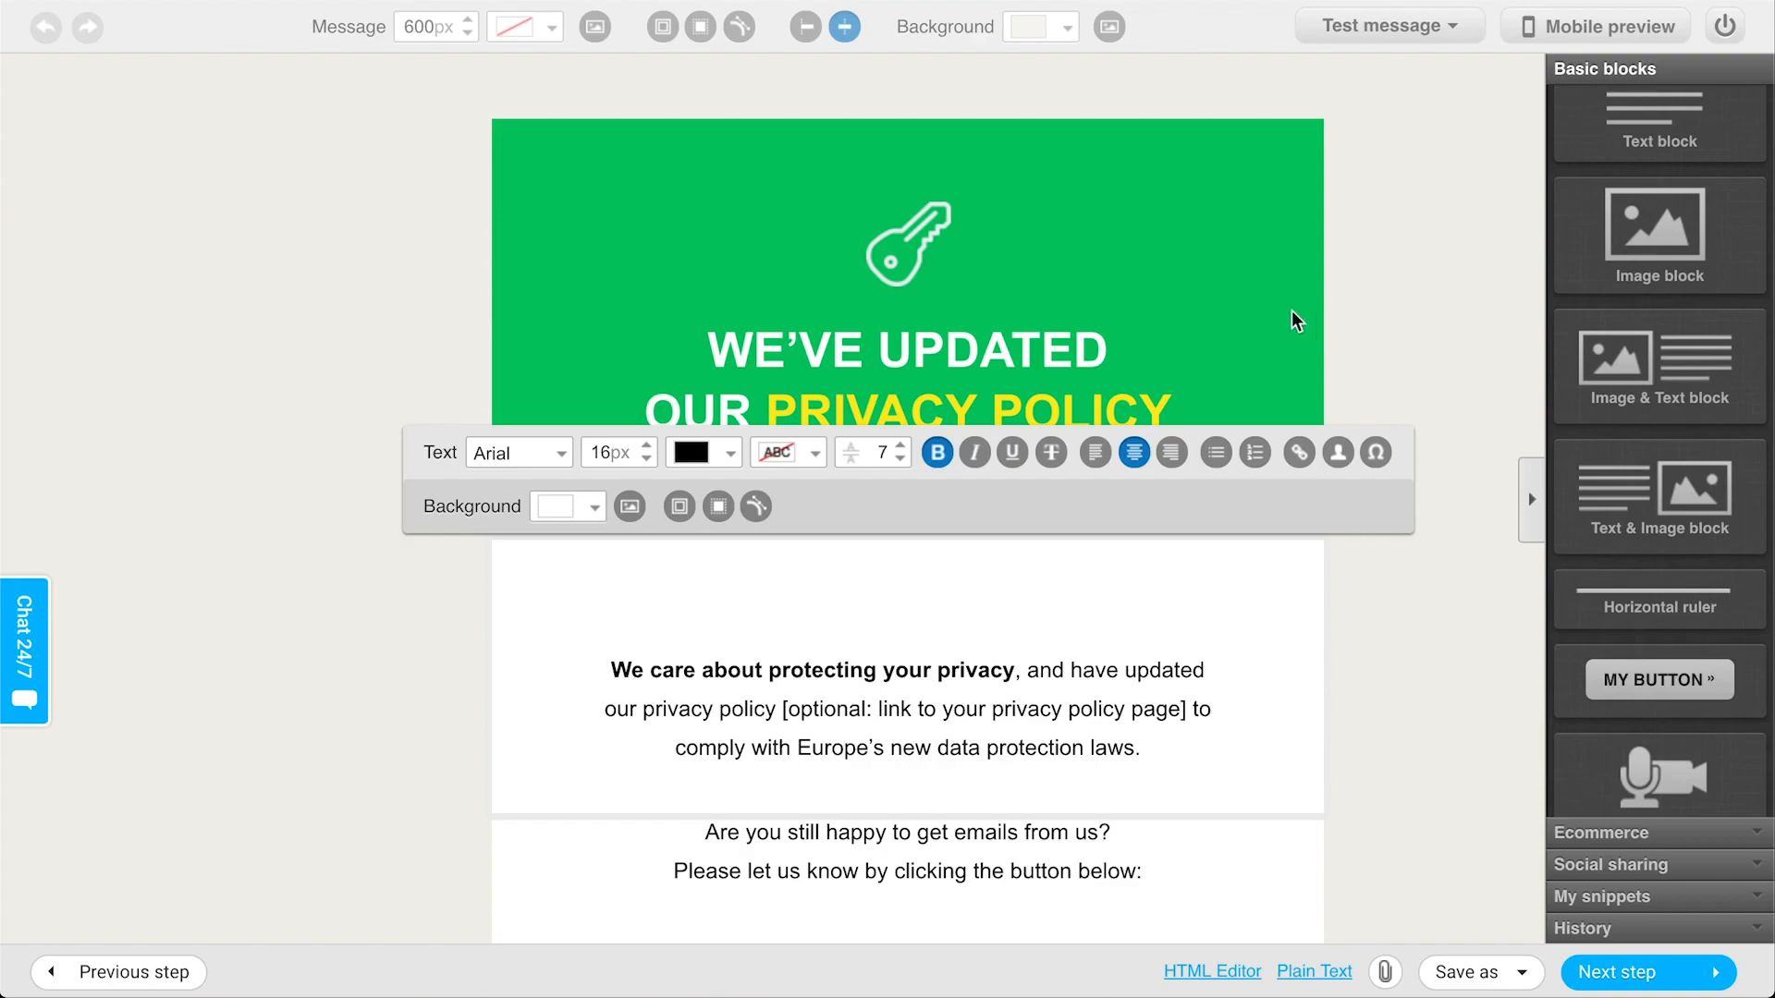
left_click(1443, 264)
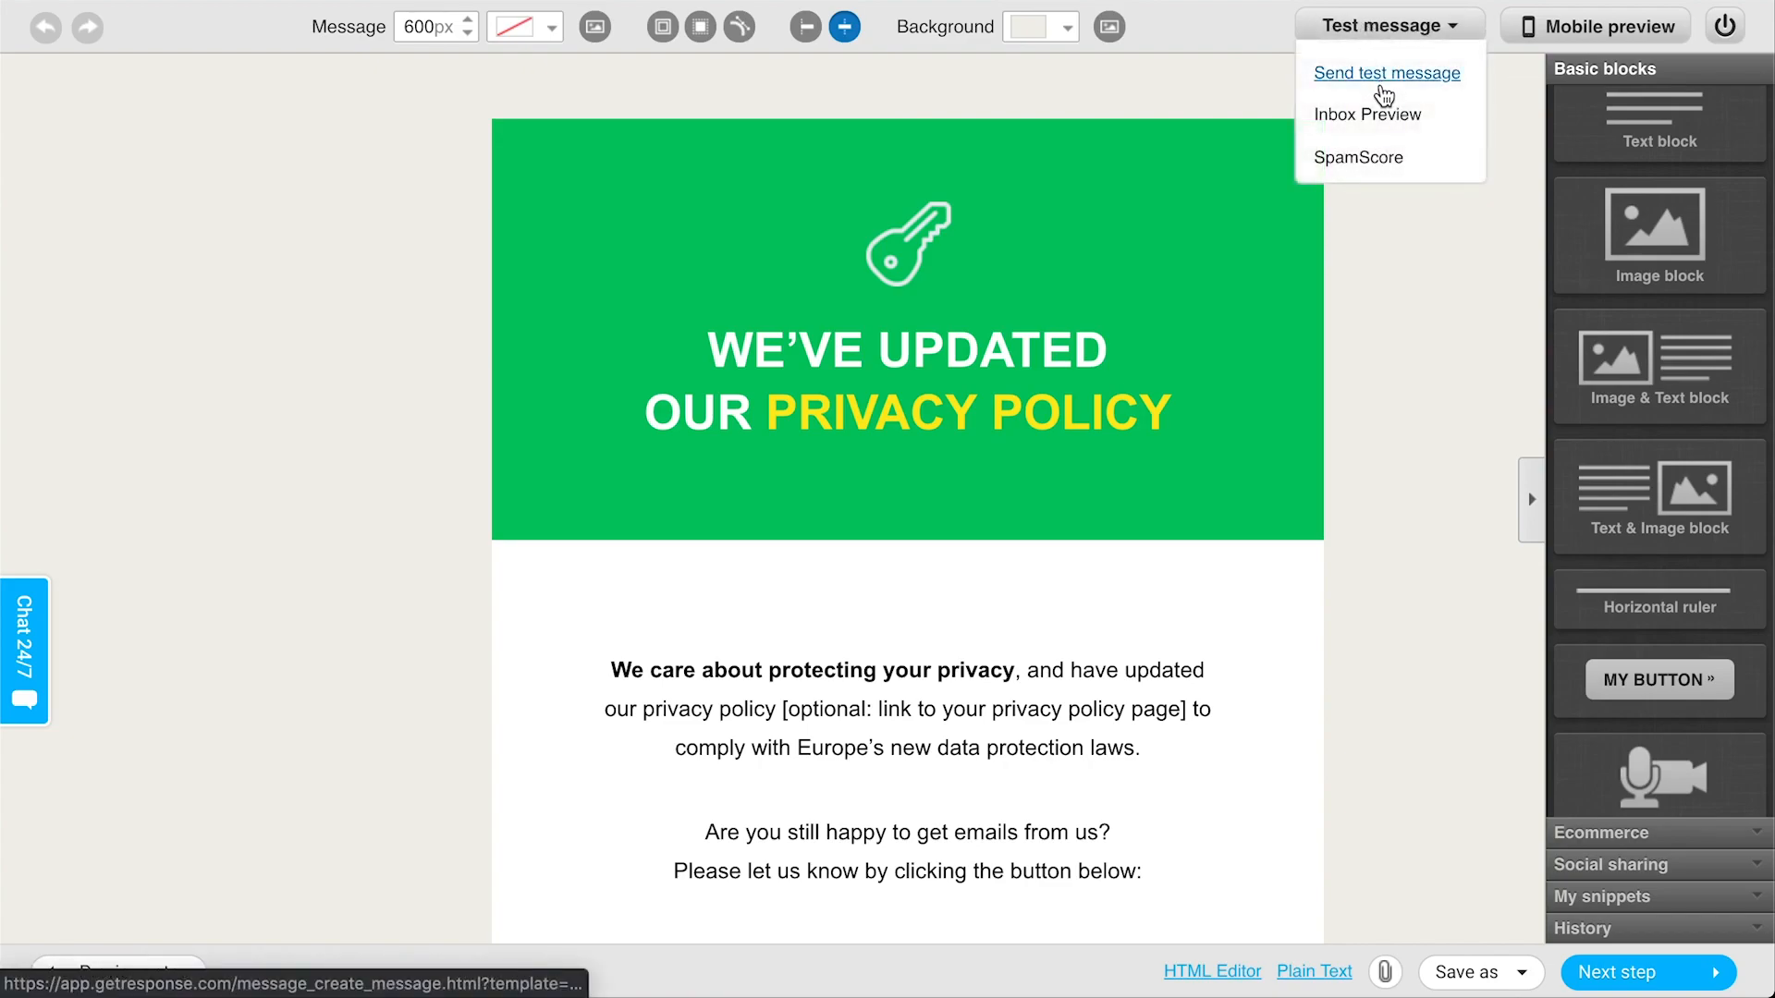
scroll(1375, 638, "down", 3)
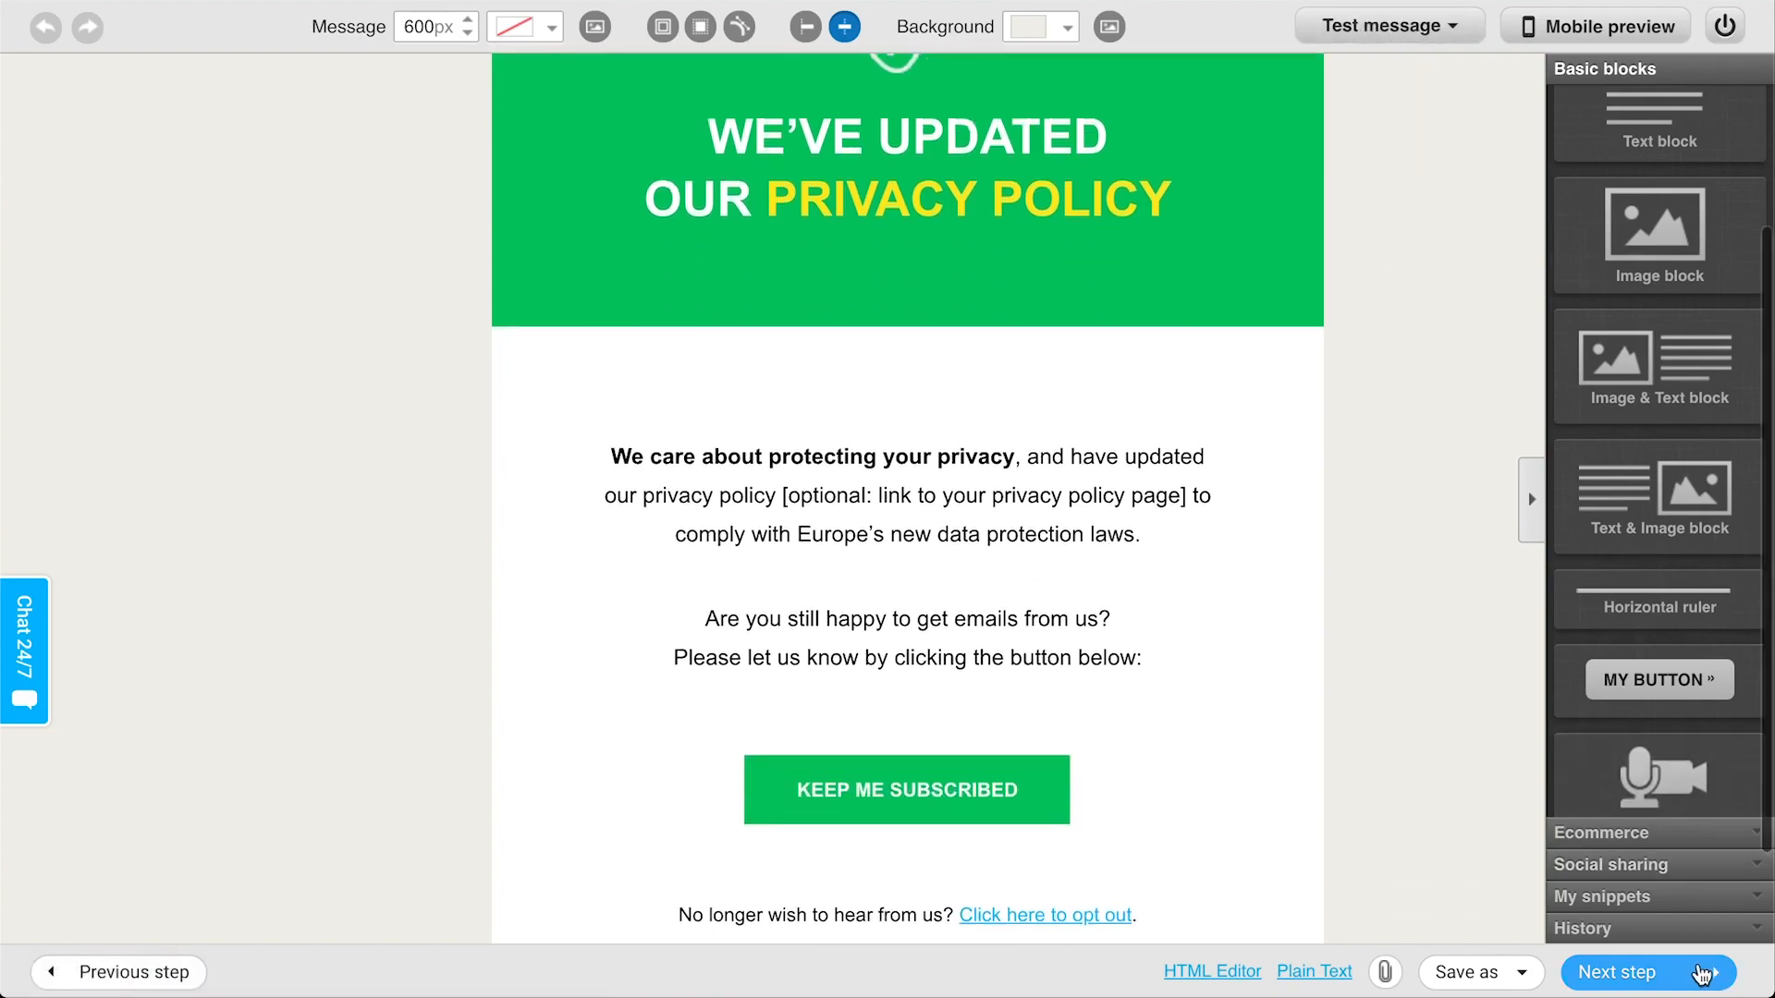
left_click(1701, 972)
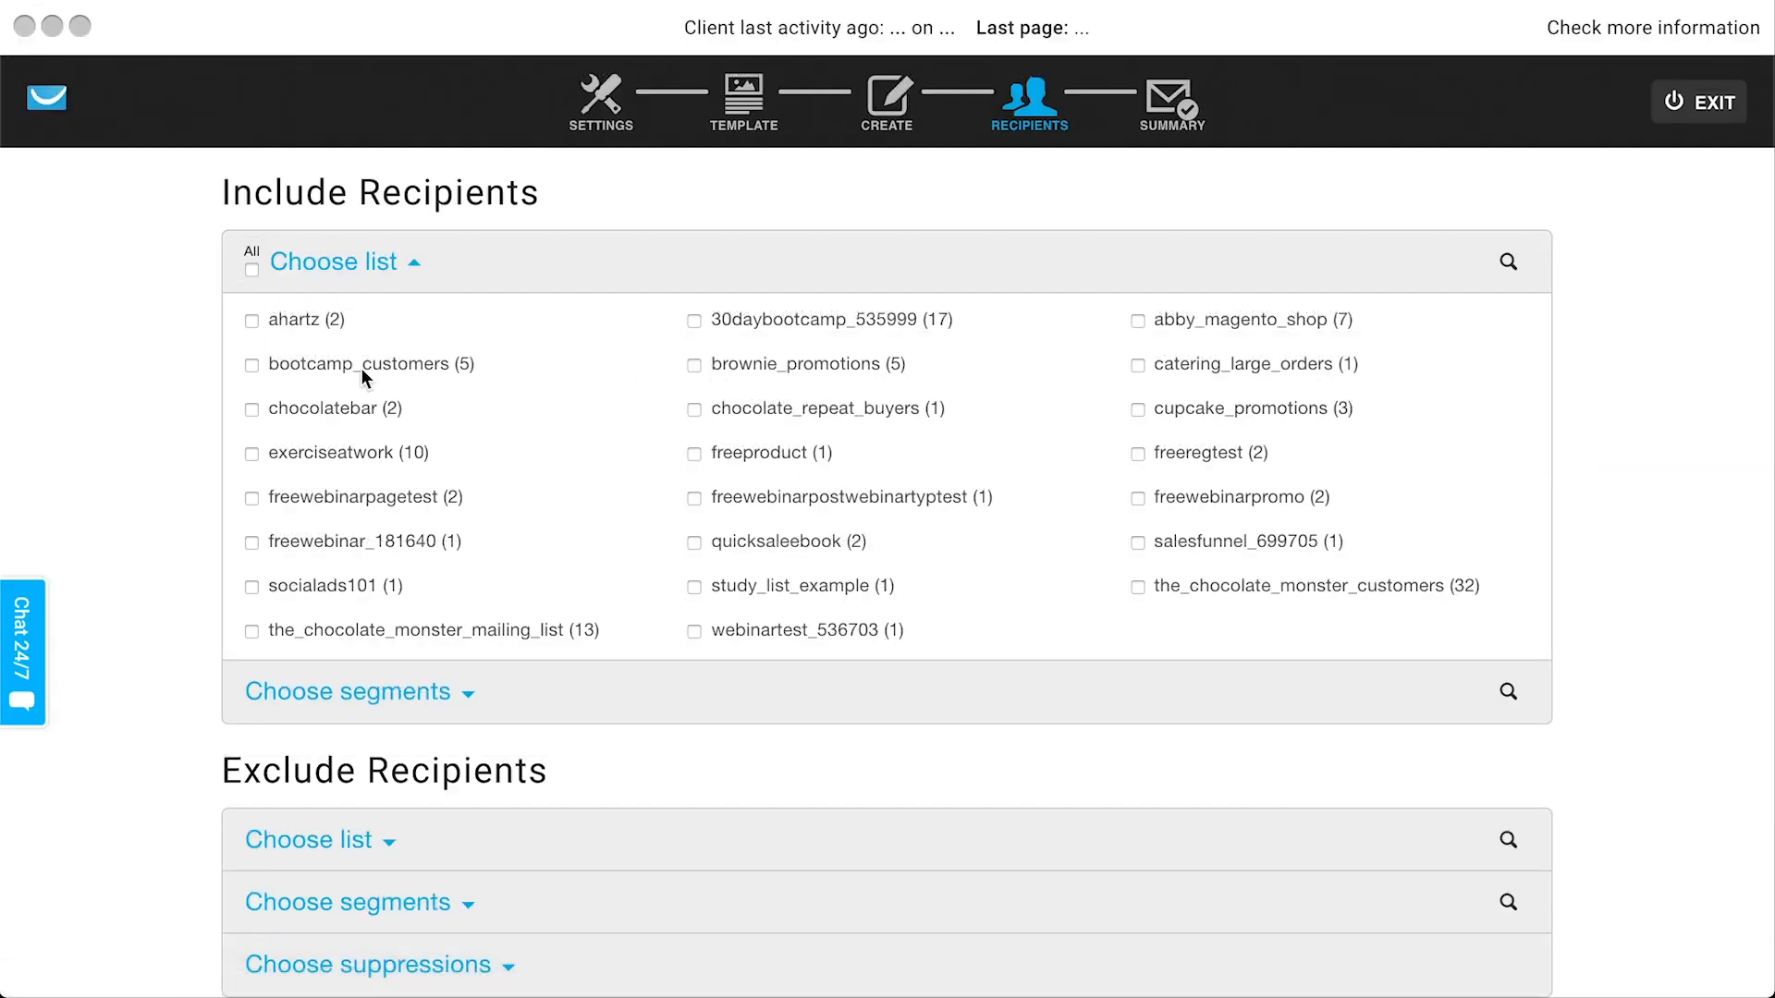
Step: Include the bootcamp_customers list as the newsletter's recipients and continue to the message summary
scroll(149, 312, "down", 3)
scroll(149, 312, "up", 3)
scroll(159, 372, "down", 2)
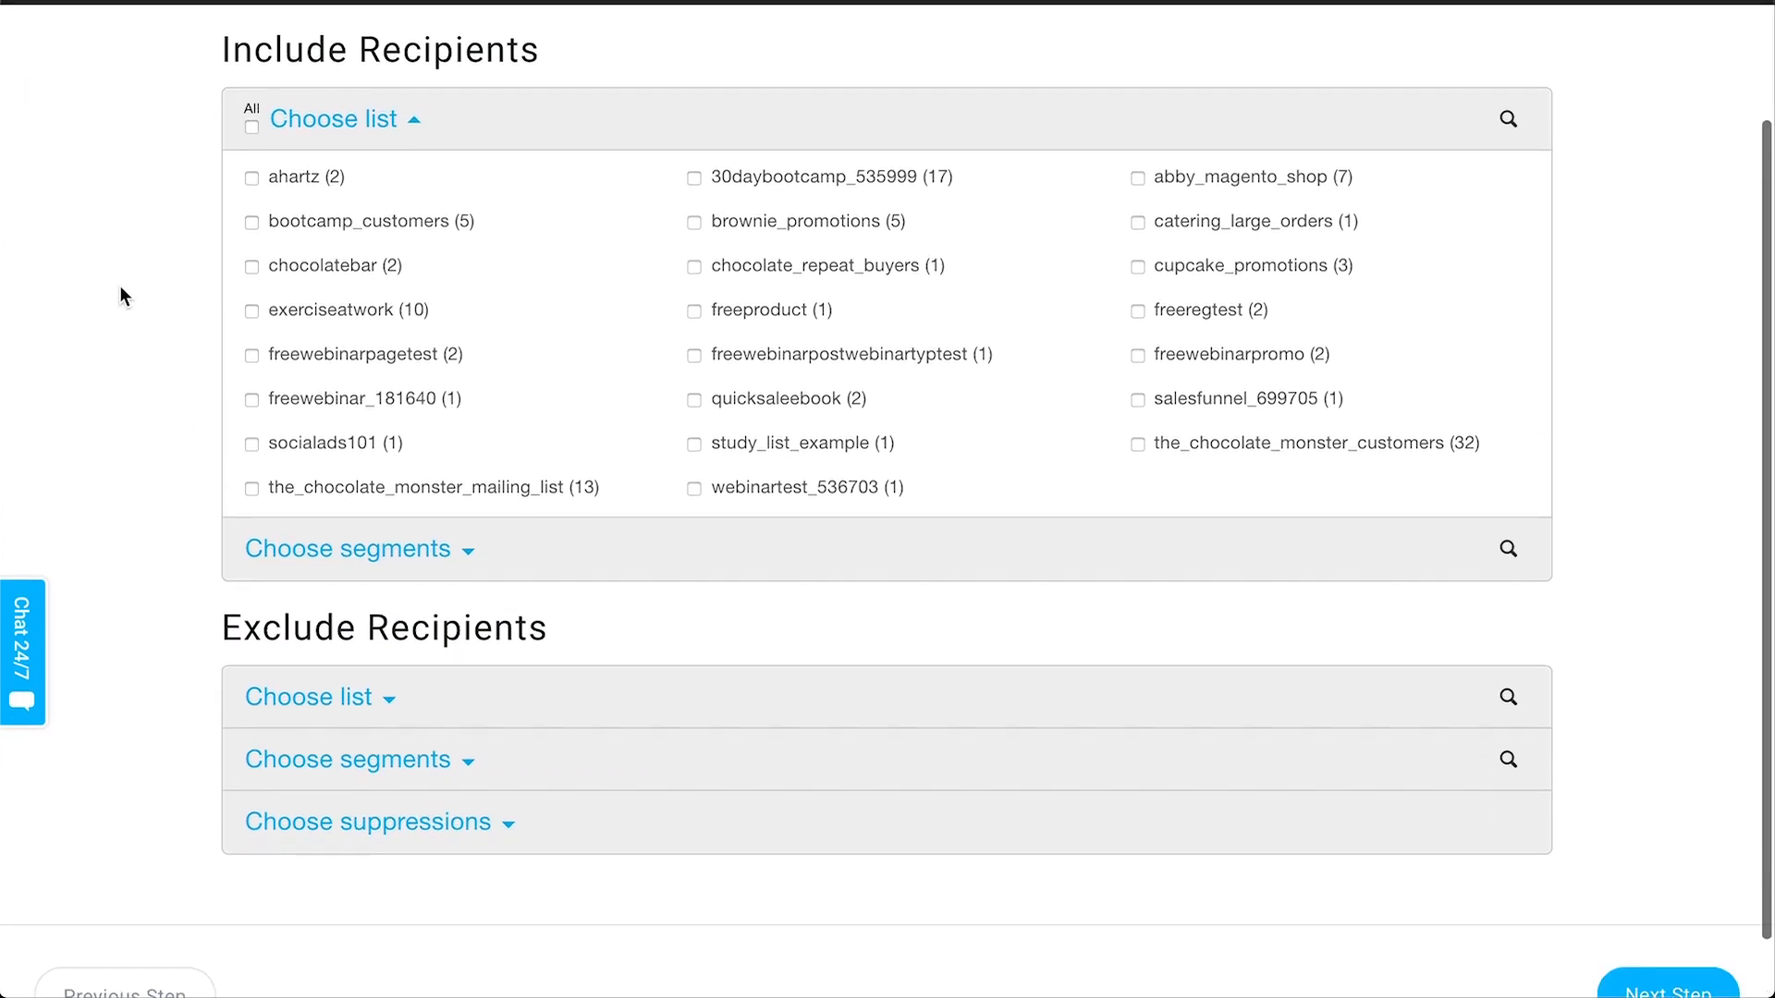
scroll(173, 317, "up", 1)
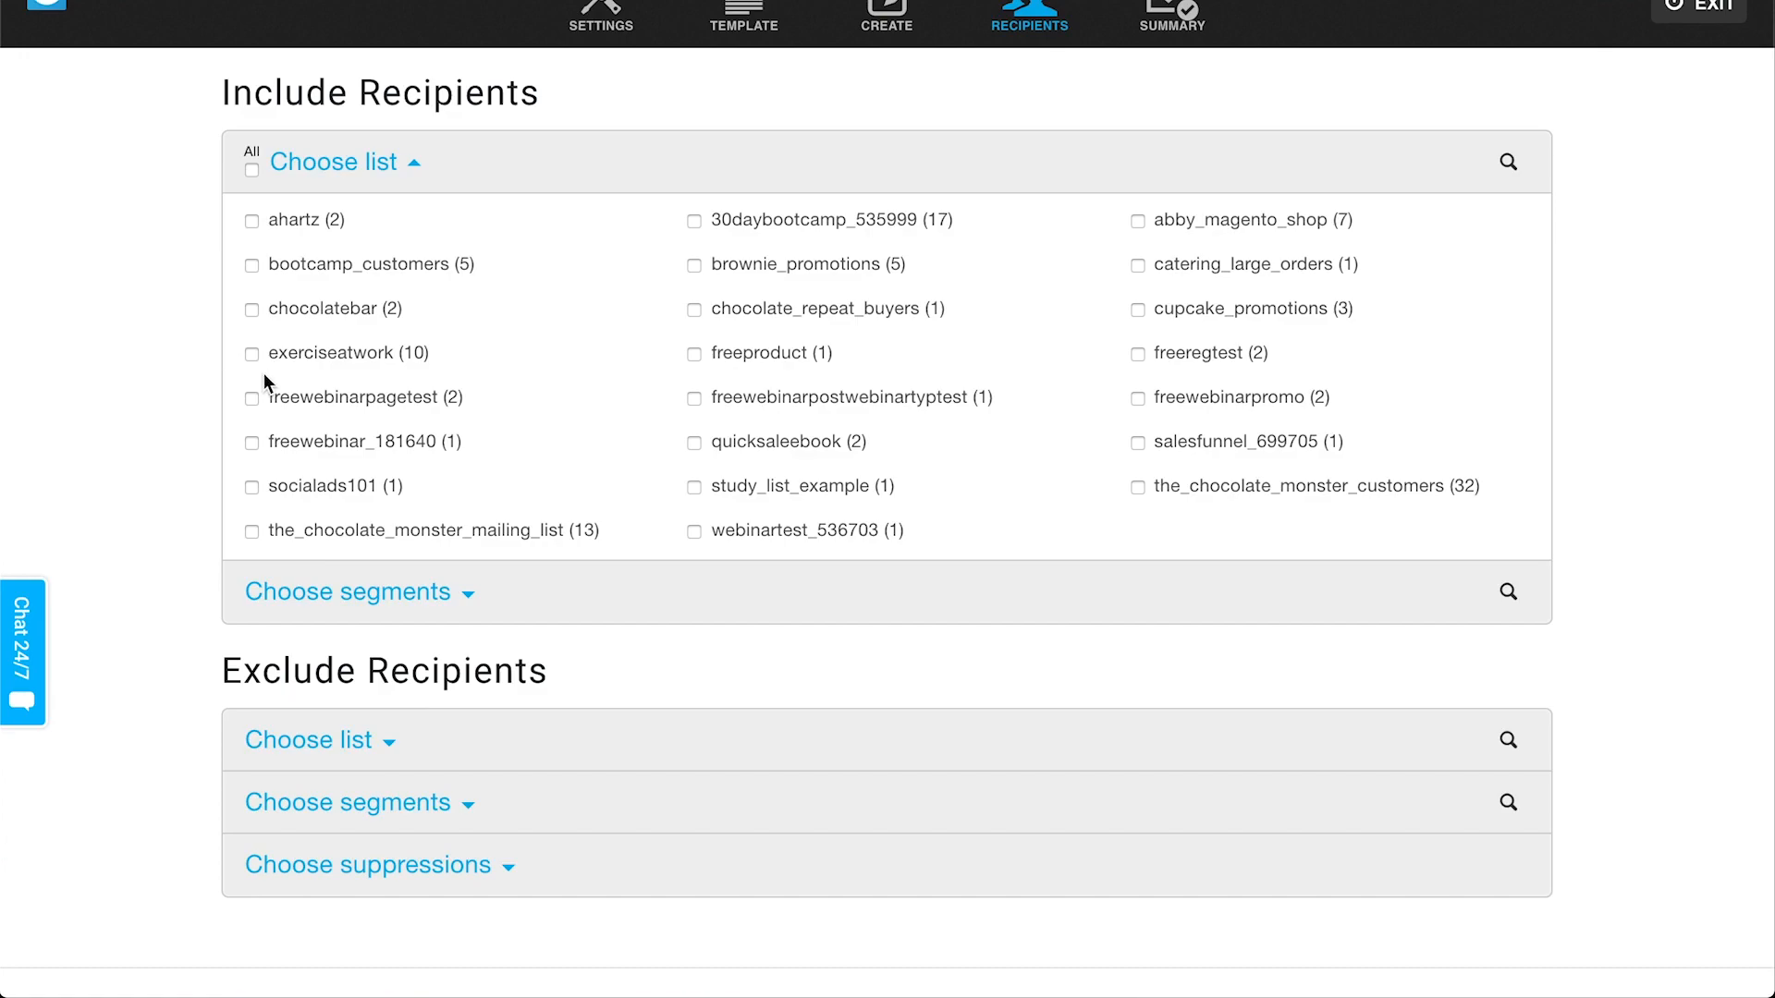
left_click(374, 263)
scroll(597, 370, "down", 3)
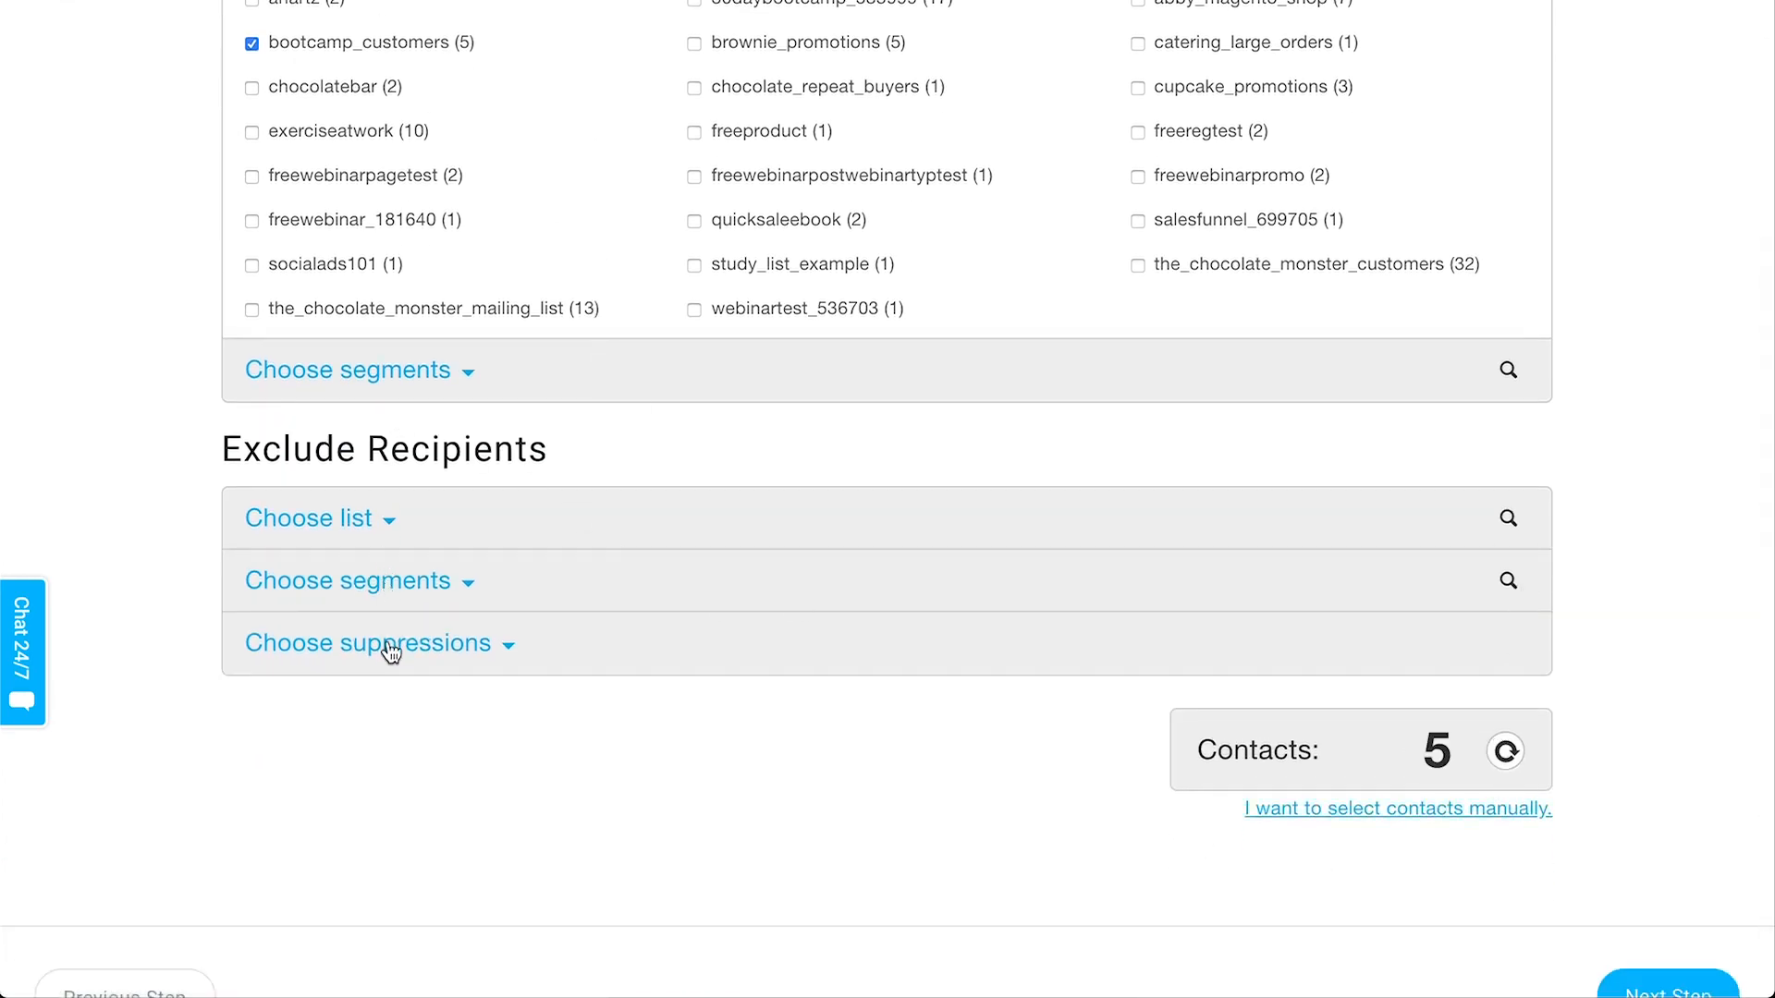
left_click(1669, 990)
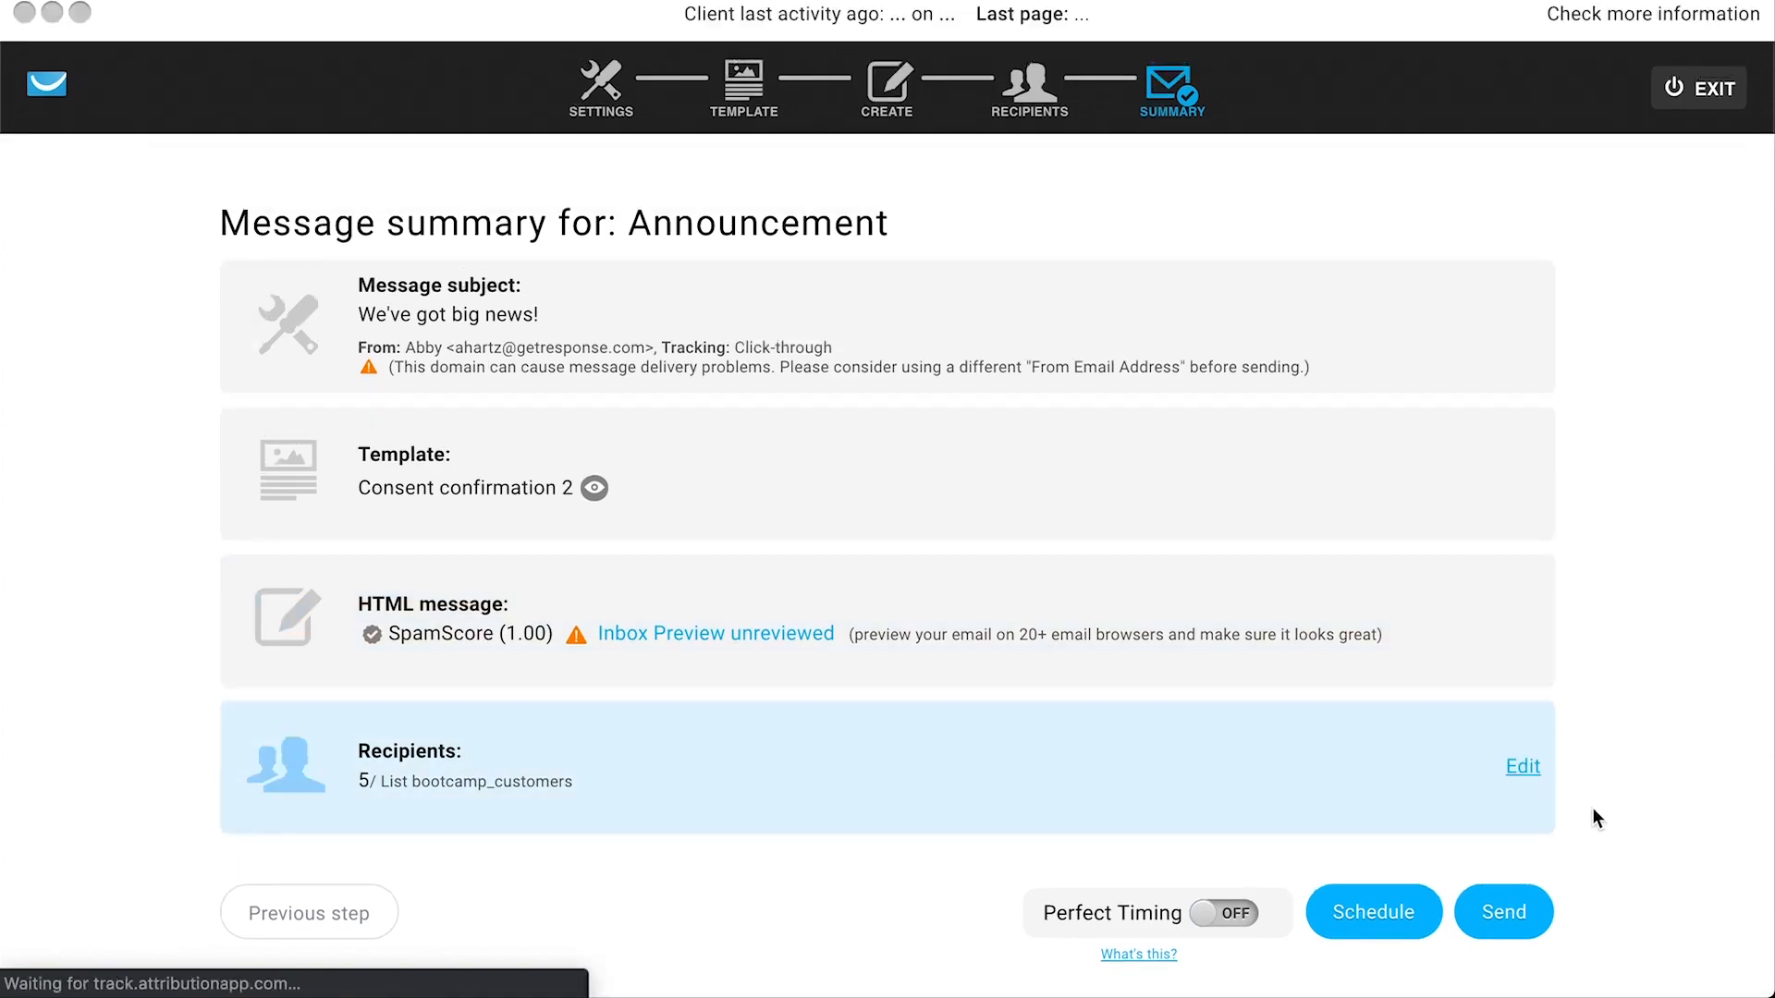
Step: Examine the newsletter's delivery scheduling options, including the date and time picker, and exit the newsletter without scheduling or sending it
left_click(1369, 927)
scroll(1400, 292, "down", 4)
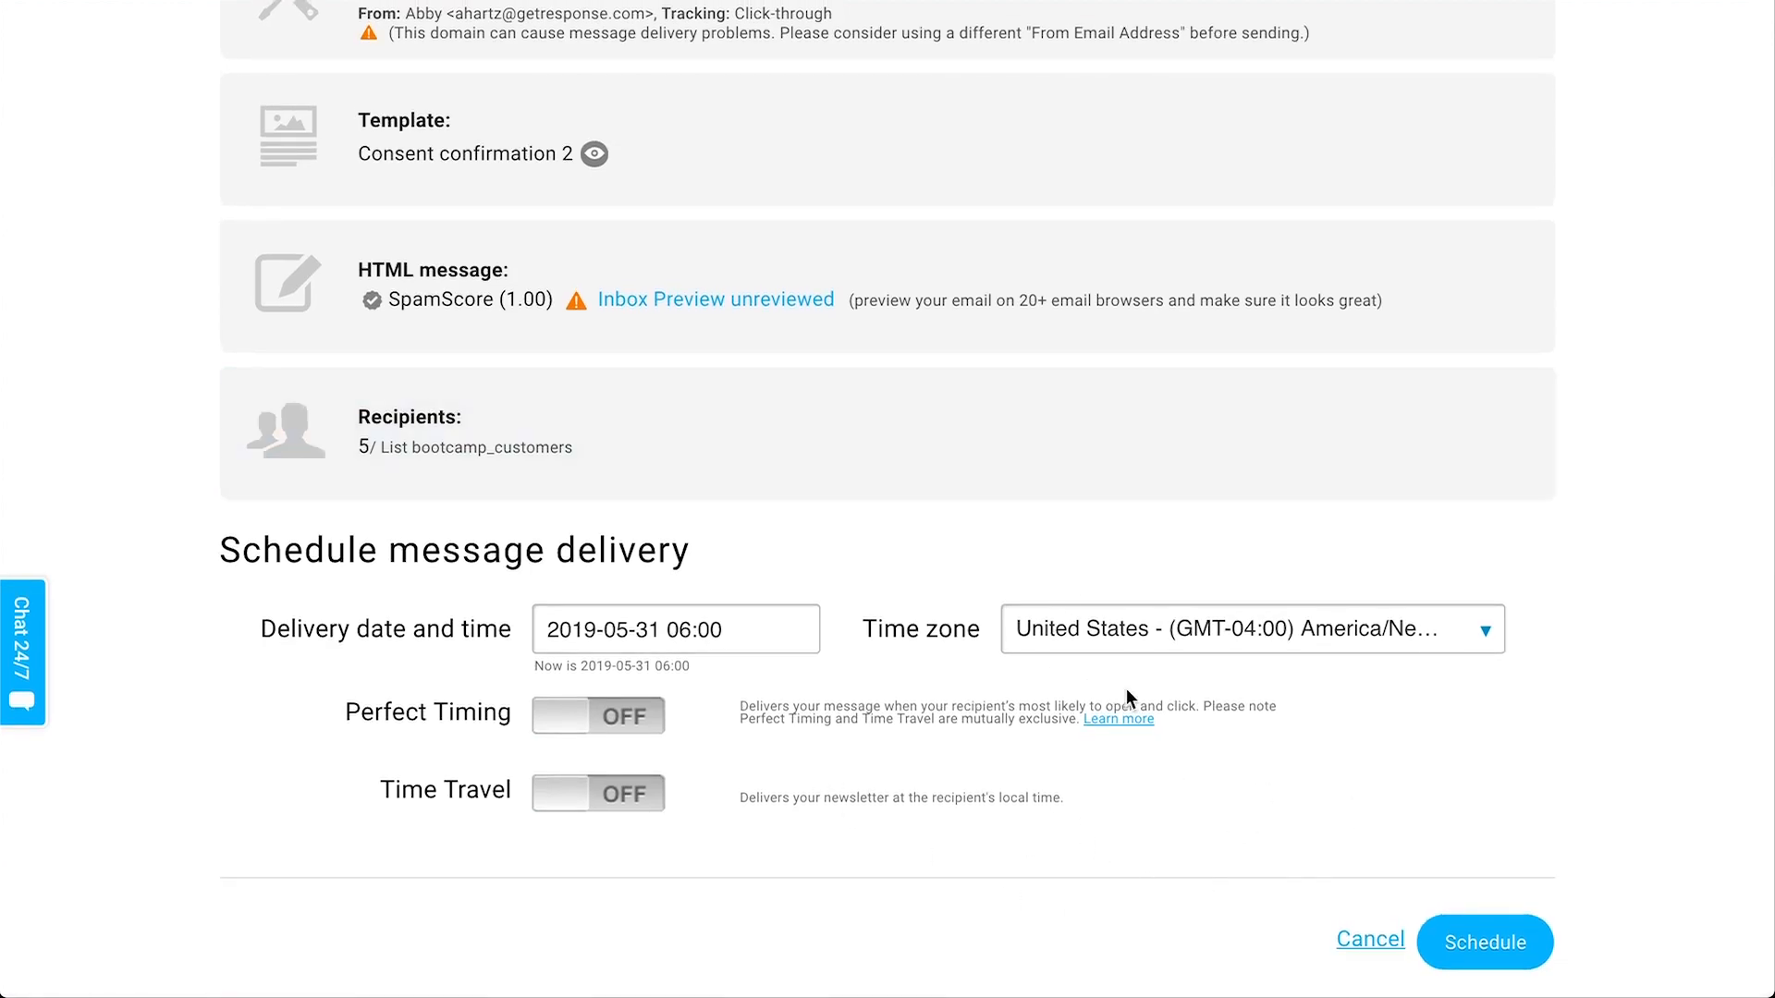
left_click(723, 622)
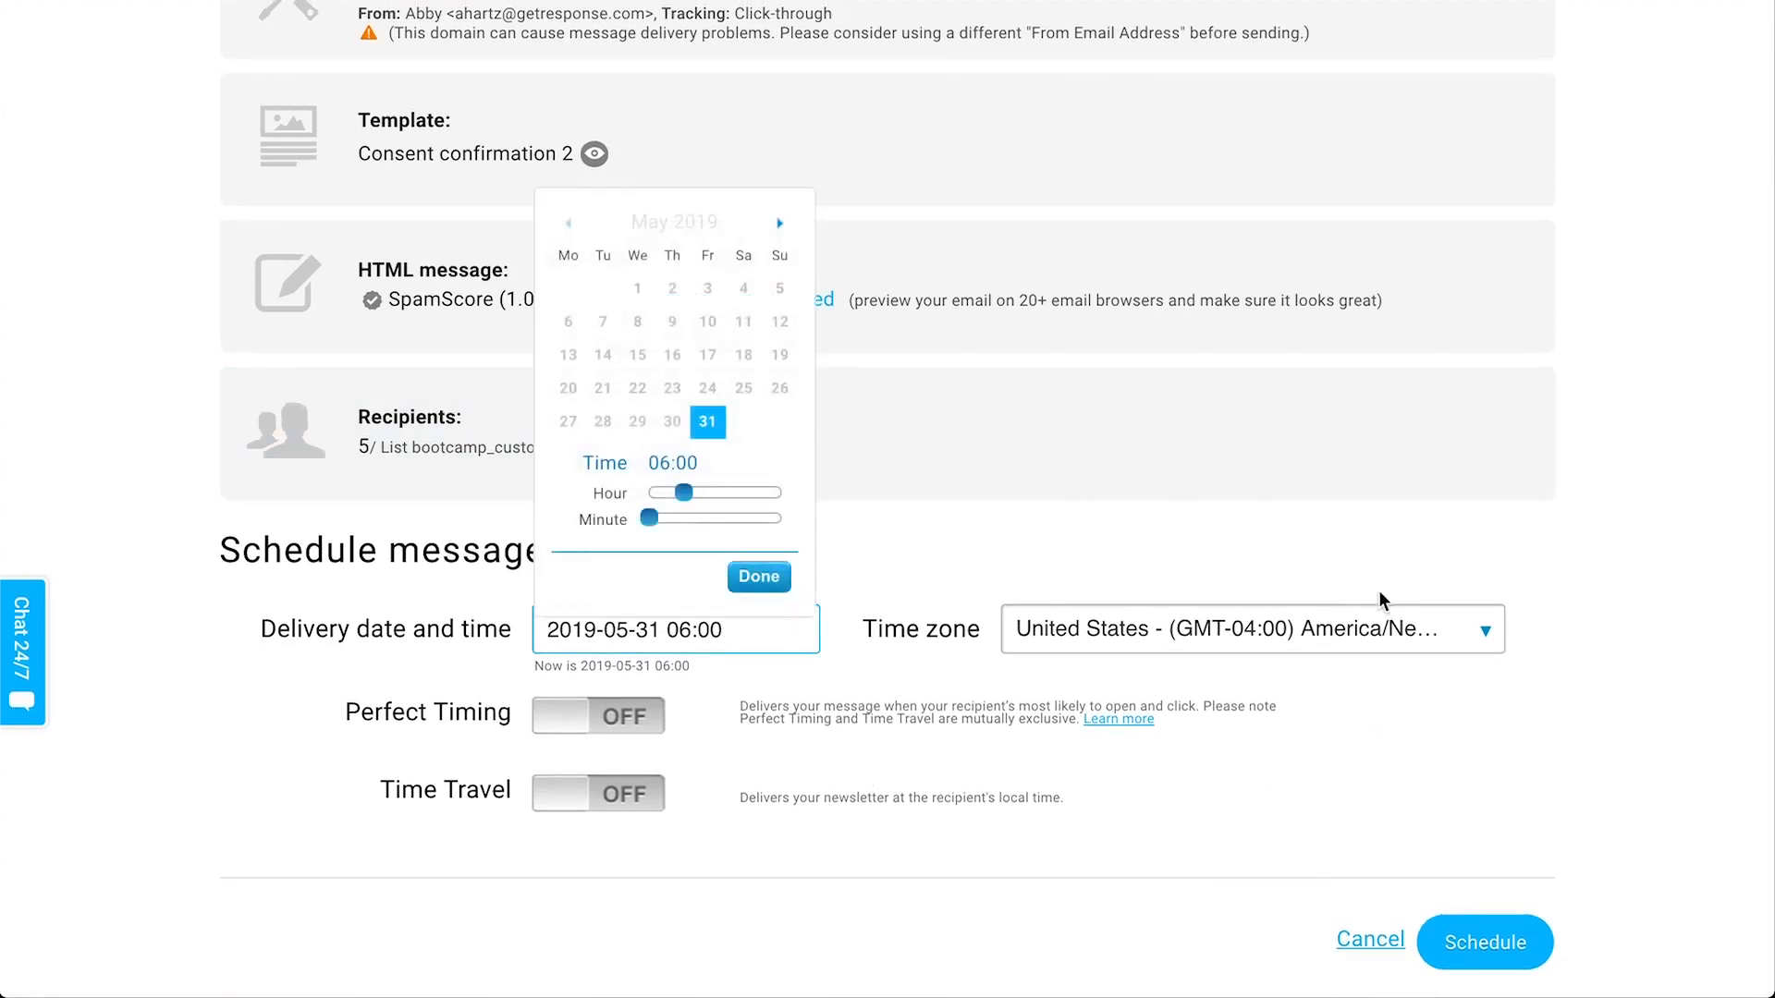
left_click(1028, 812)
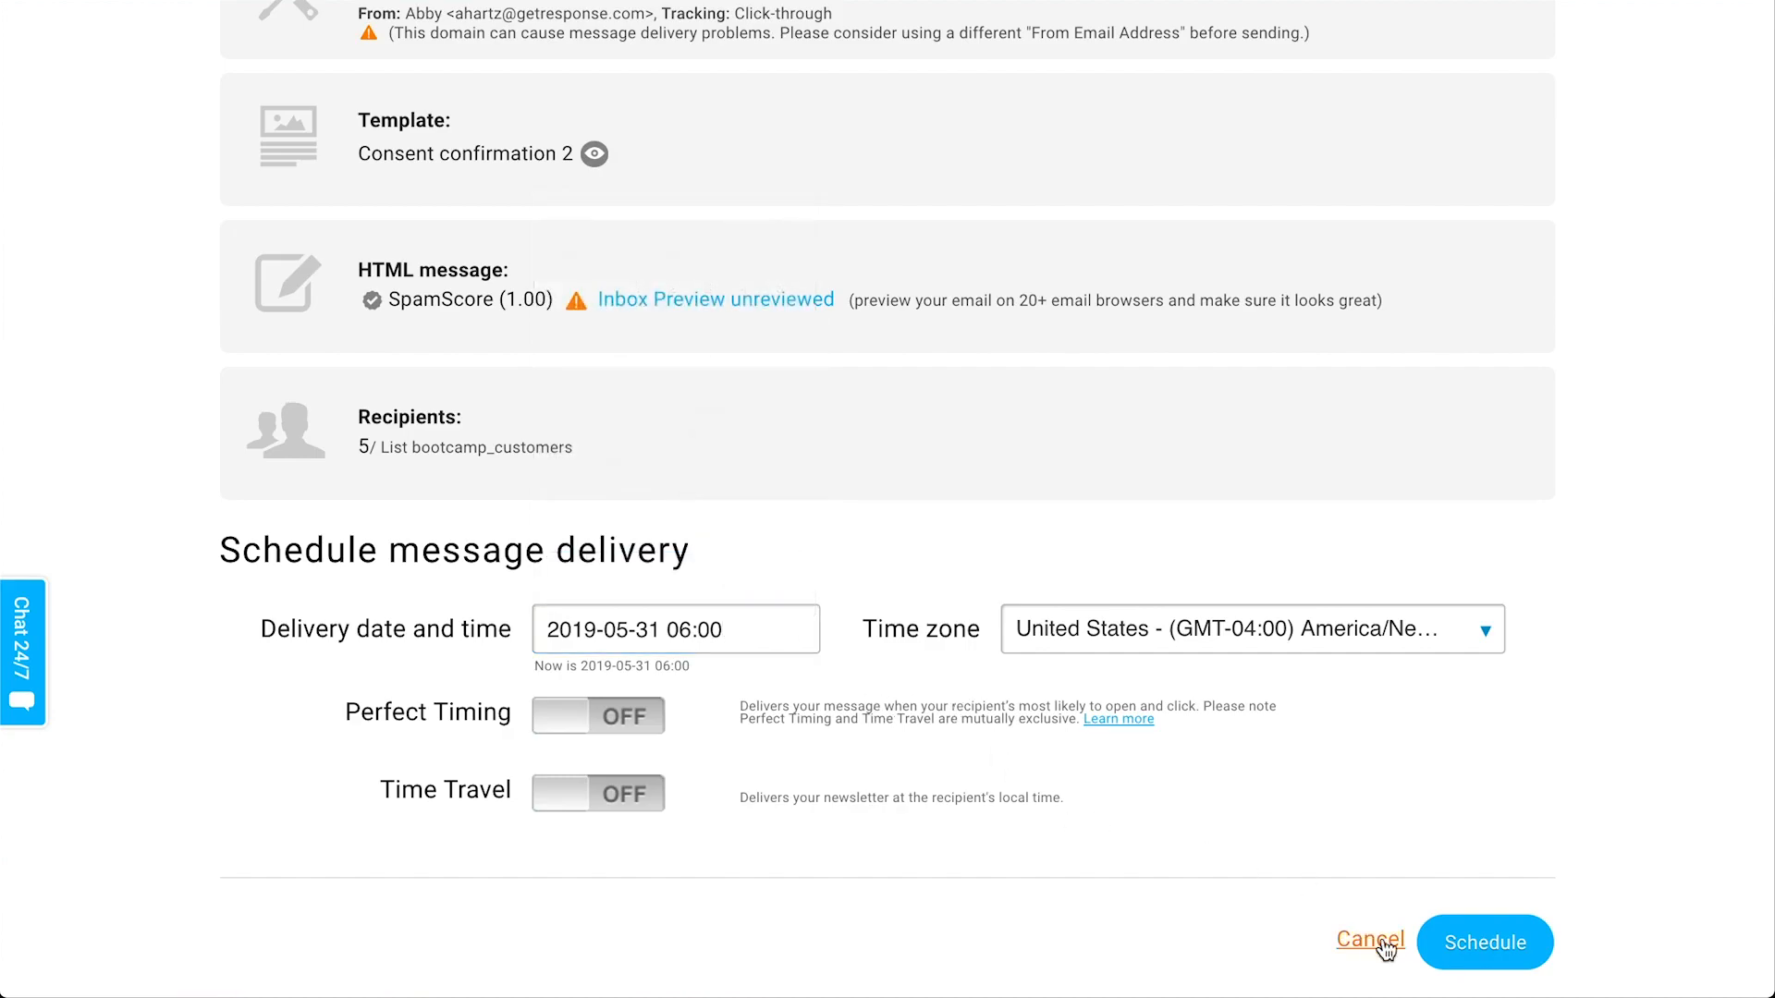
scroll(1383, 943, "up", 4)
left_click(1700, 103)
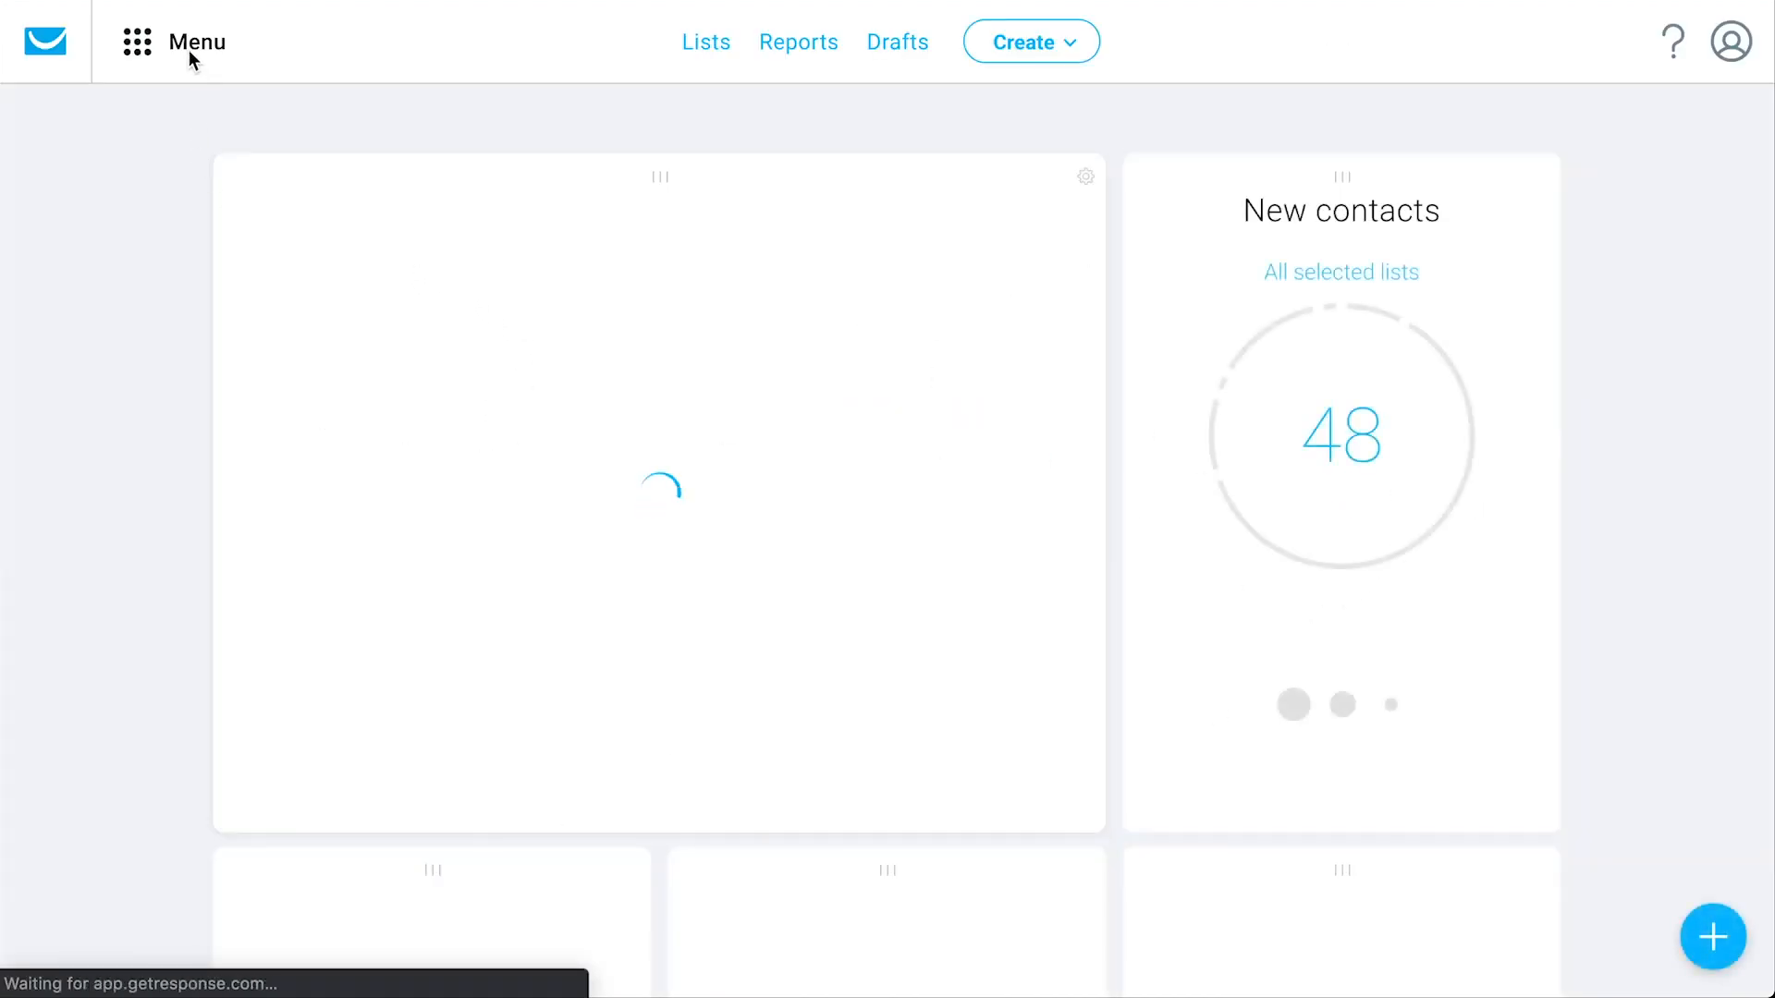
Step: Go to Autoresponders and switch the overview from the list to the calendar view
left_click(205, 46)
left_click(205, 46)
left_click(206, 51)
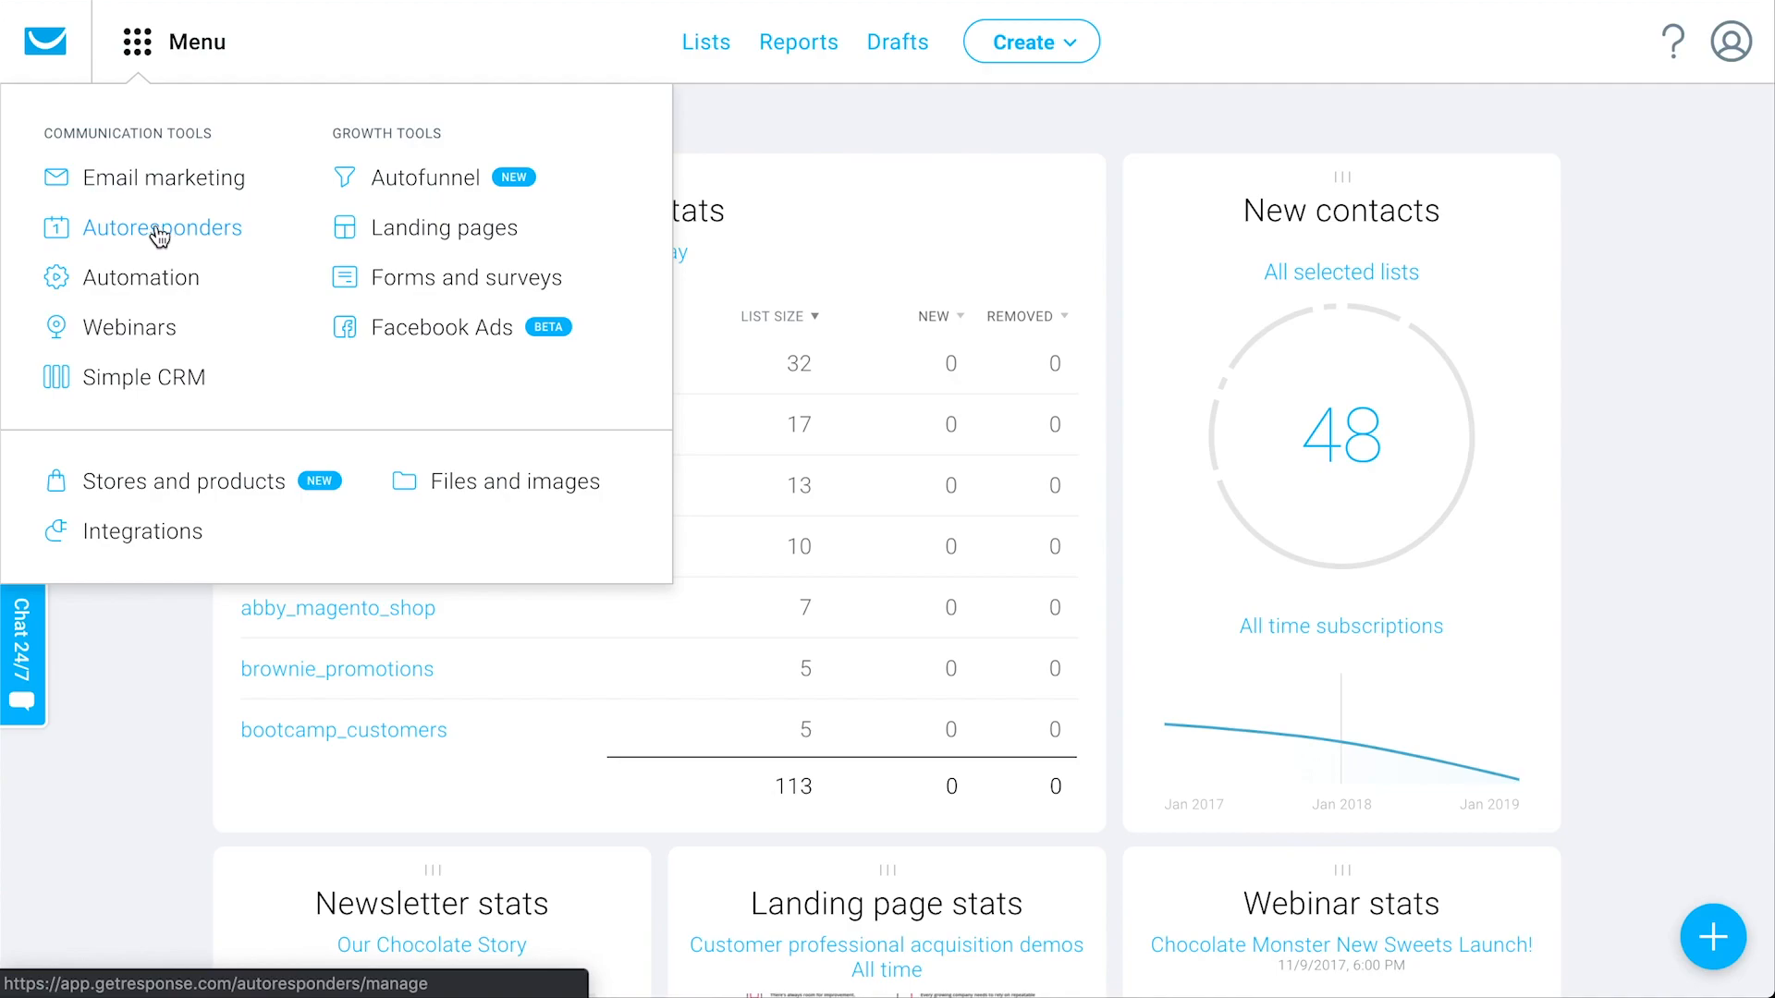
left_click(116, 236)
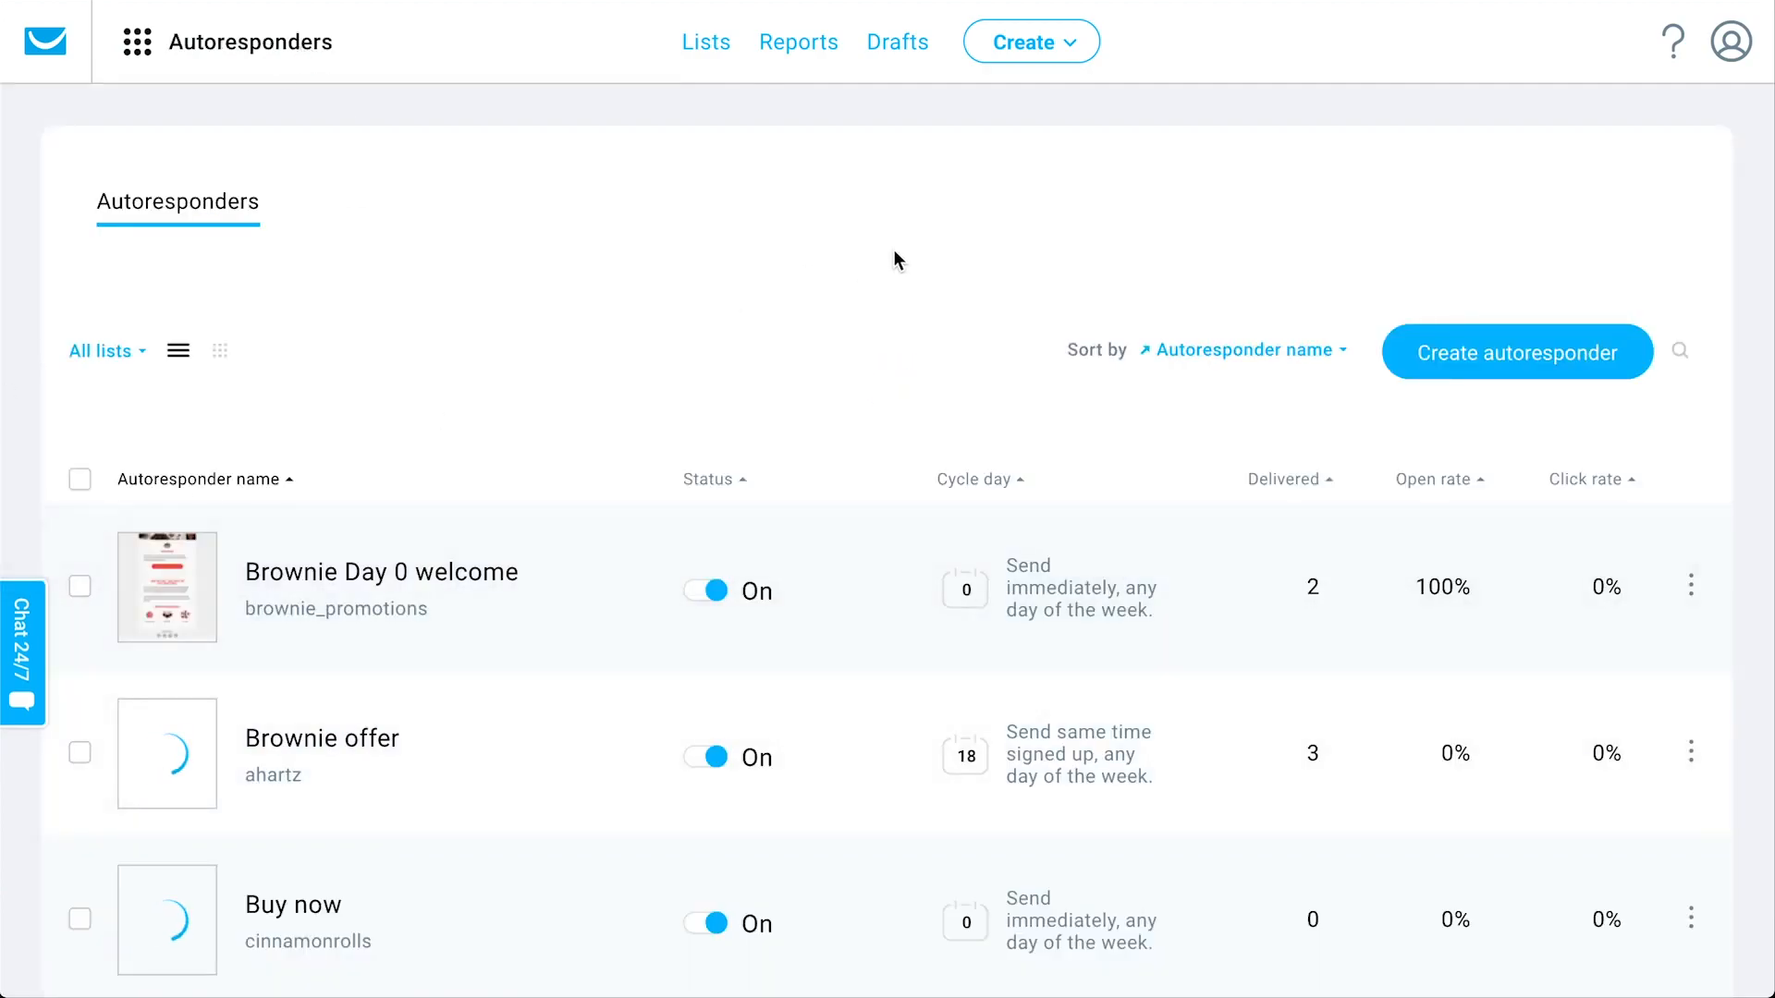
left_click(222, 353)
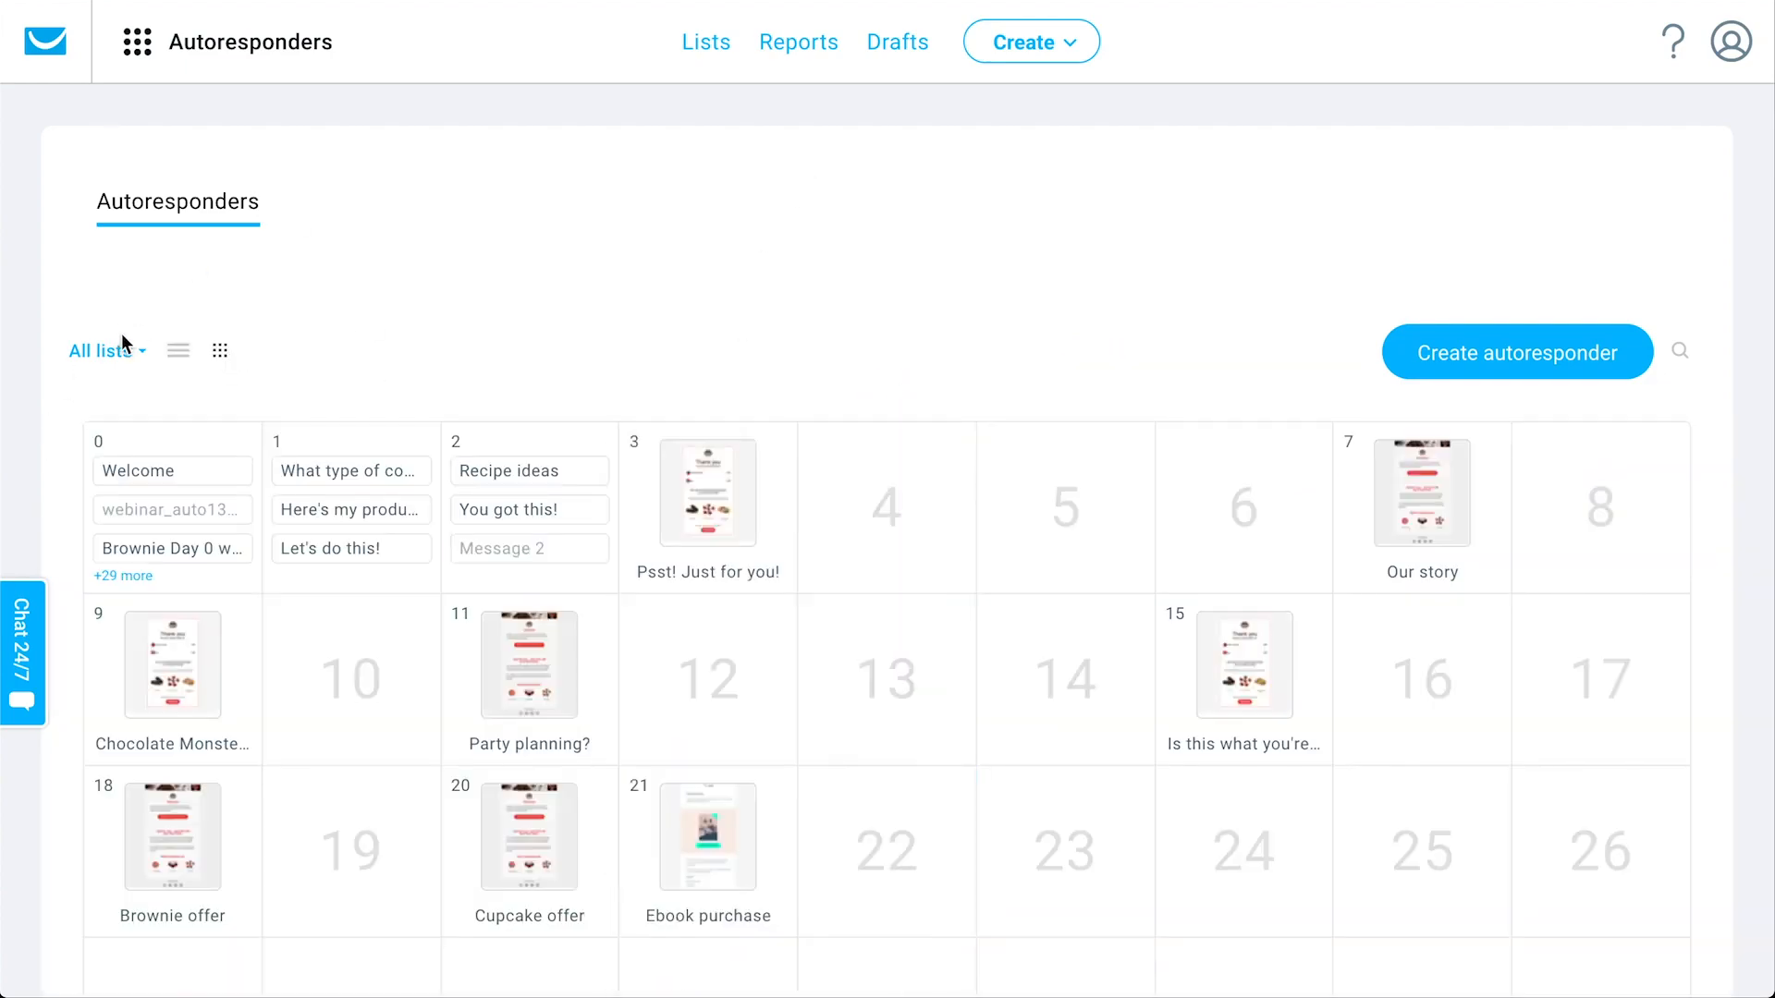
Step: Filter the autoresponder calendar to the 30daybootcamp list and preview the Welcome message on day 0
left_click(117, 361)
left_click(91, 485)
left_click(81, 536)
left_click(461, 916)
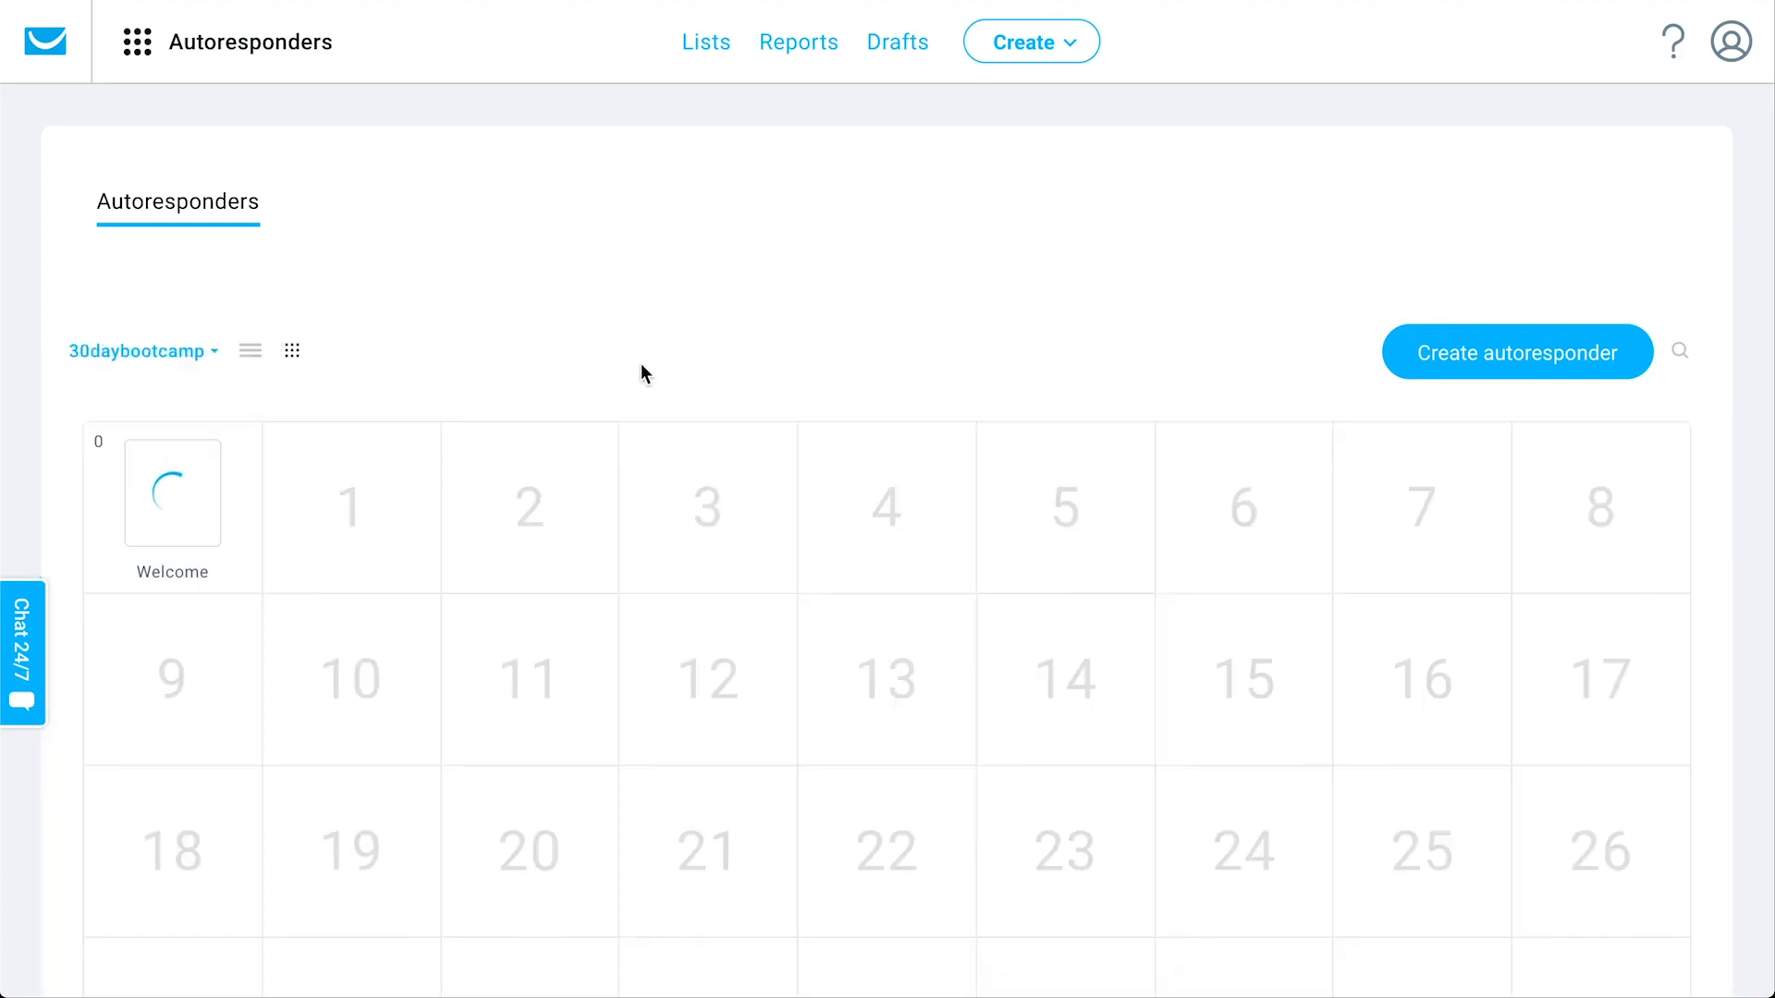
mouse_move(213, 488)
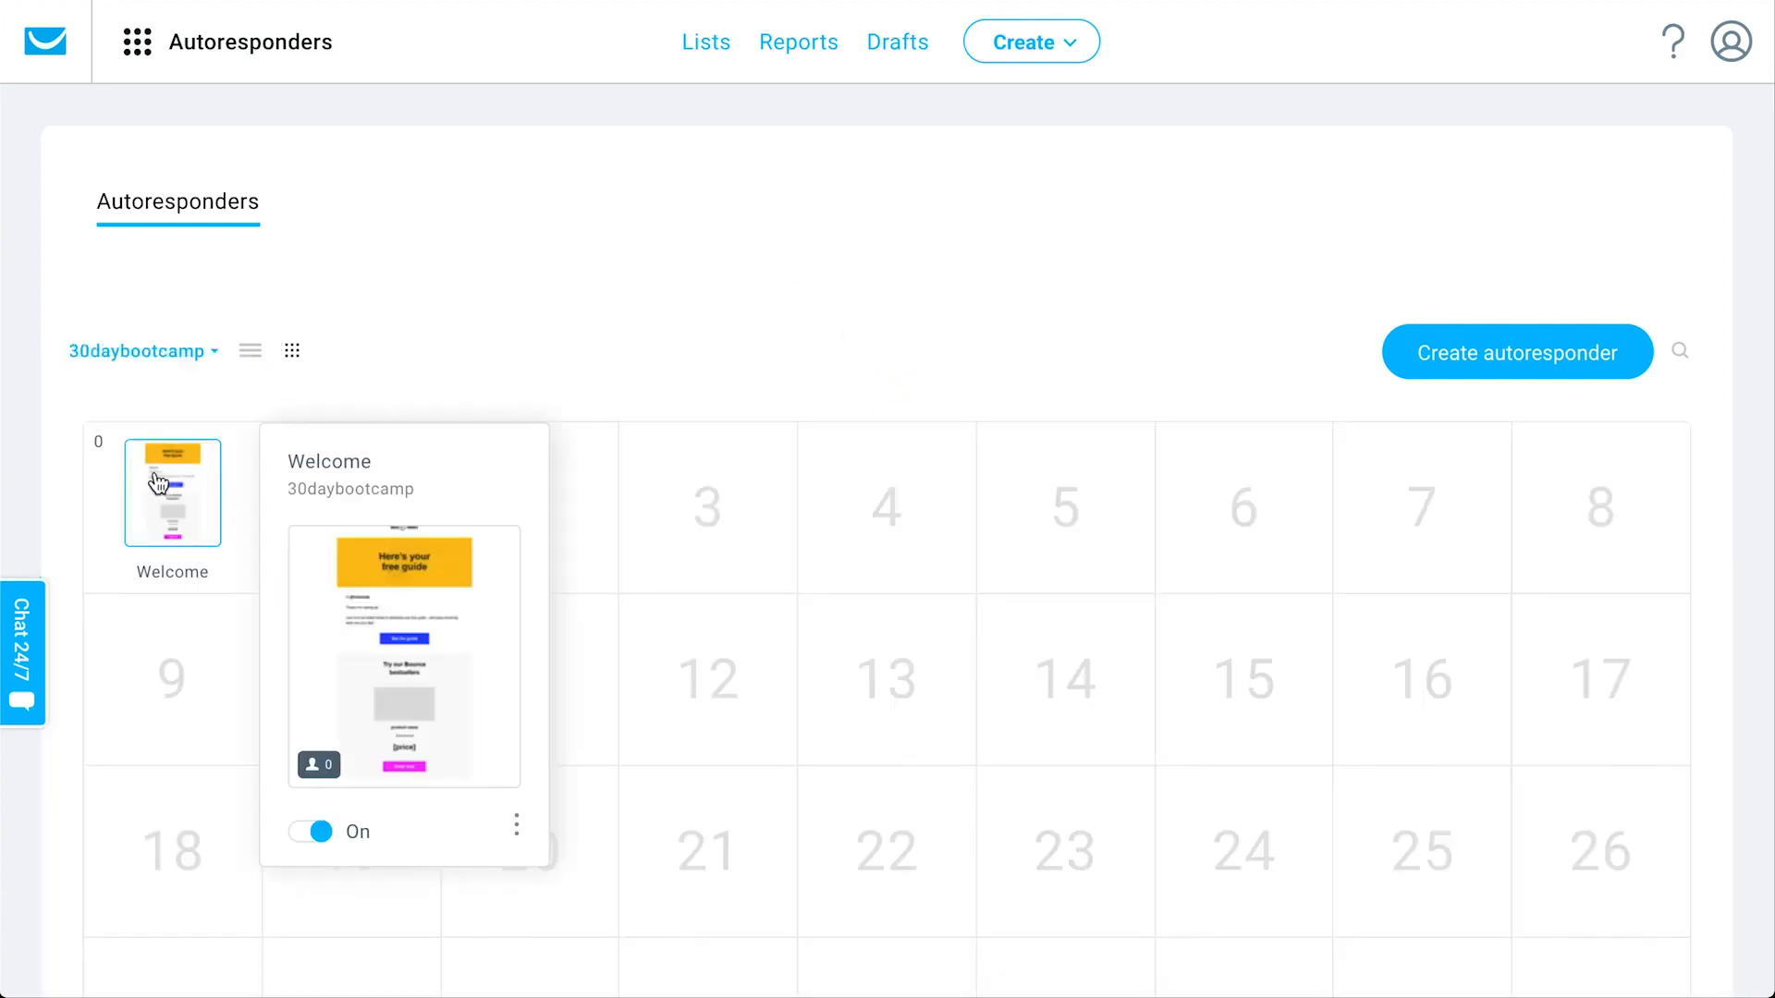
scroll(583, 370, "down", 2)
scroll(583, 344, "up", 2)
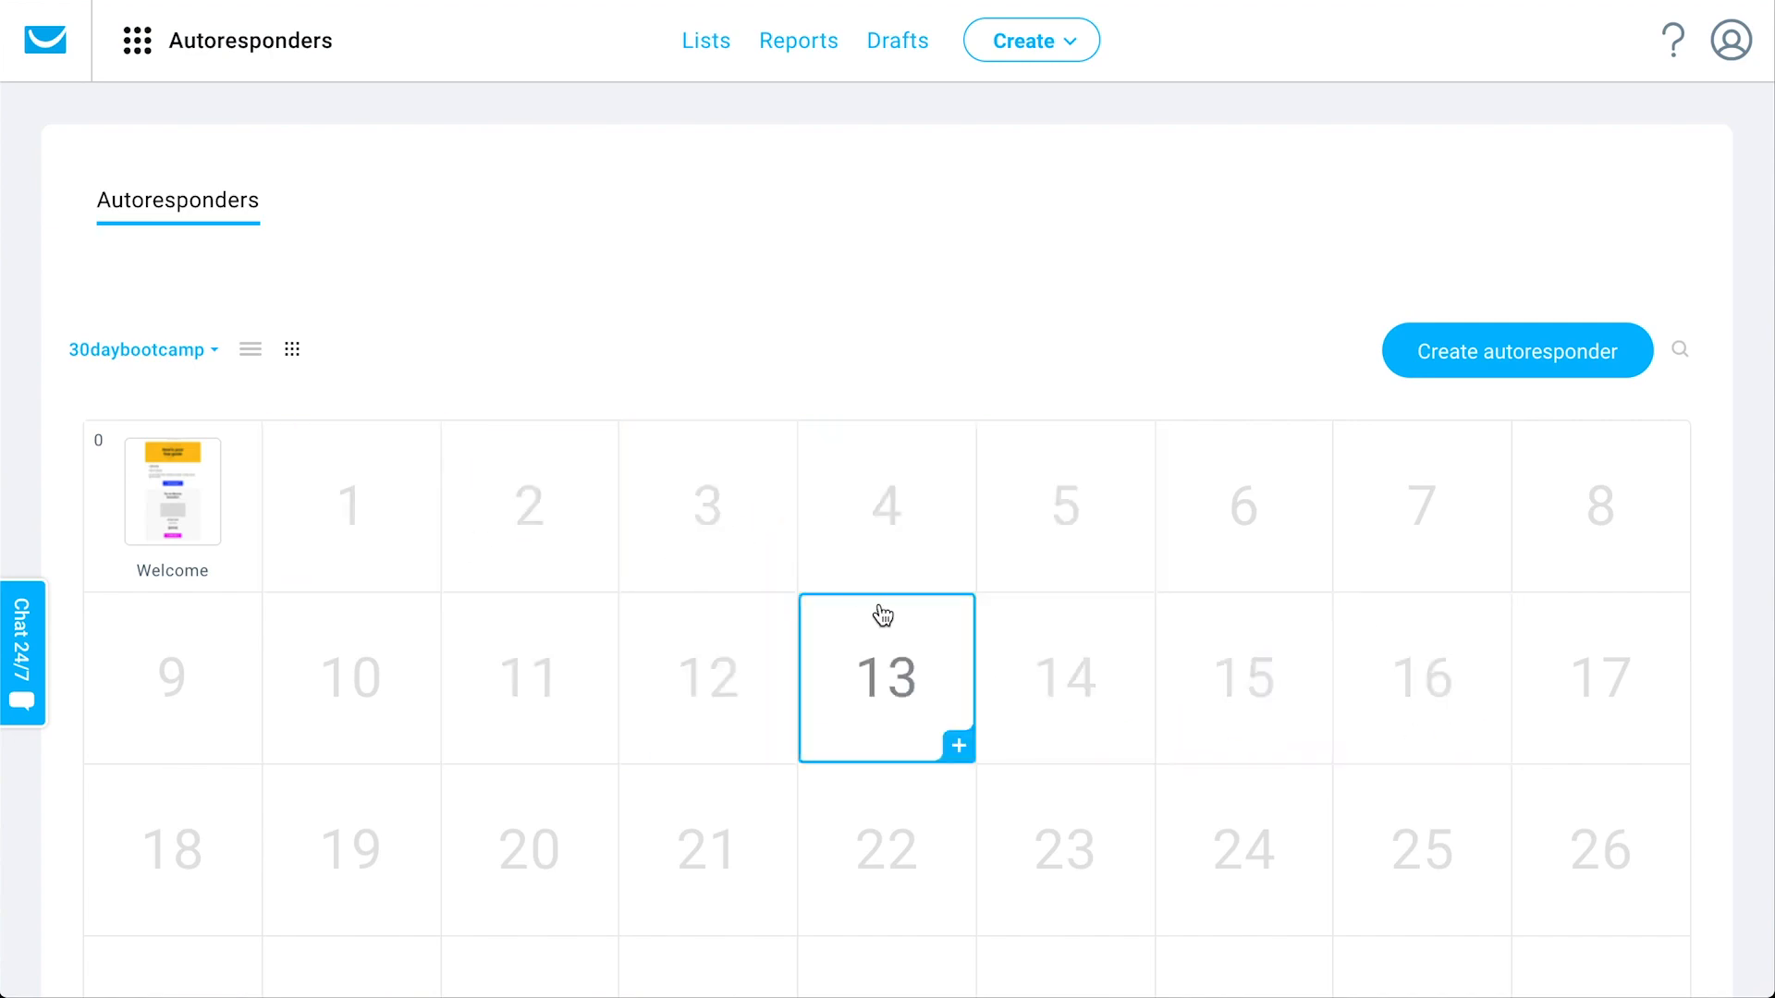
scroll(879, 670, "down", 1)
scroll(878, 670, "down", 1)
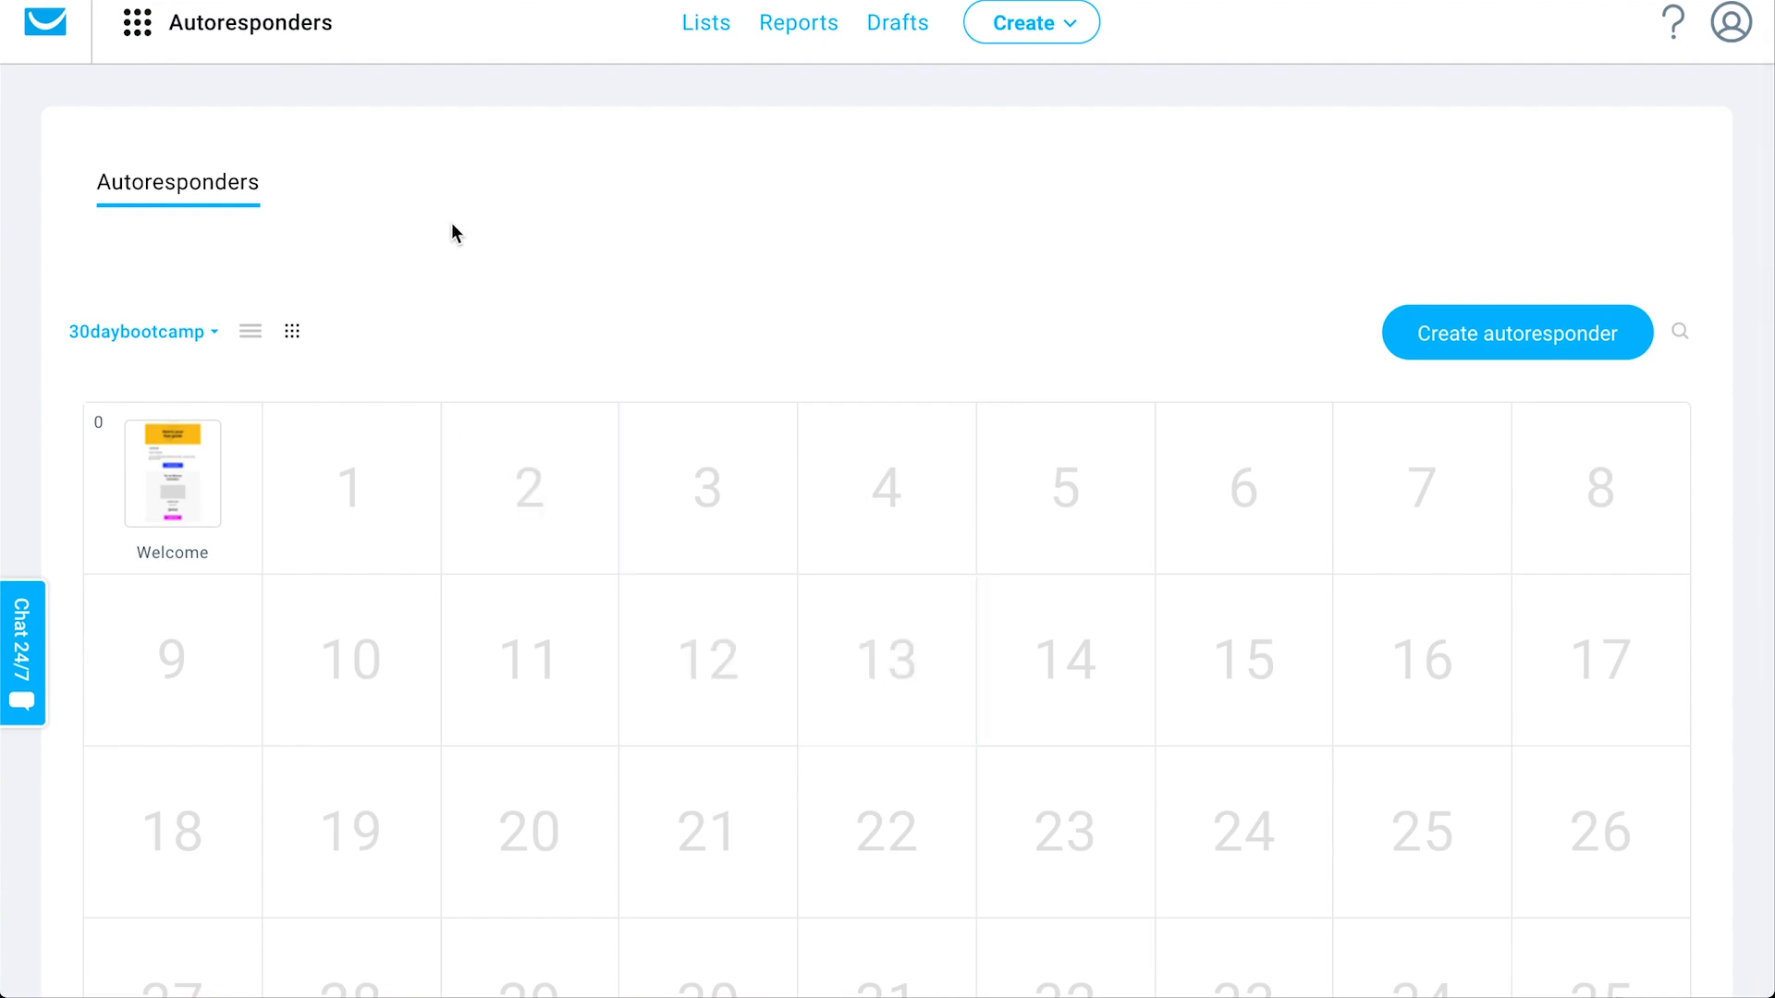
left_click(300, 51)
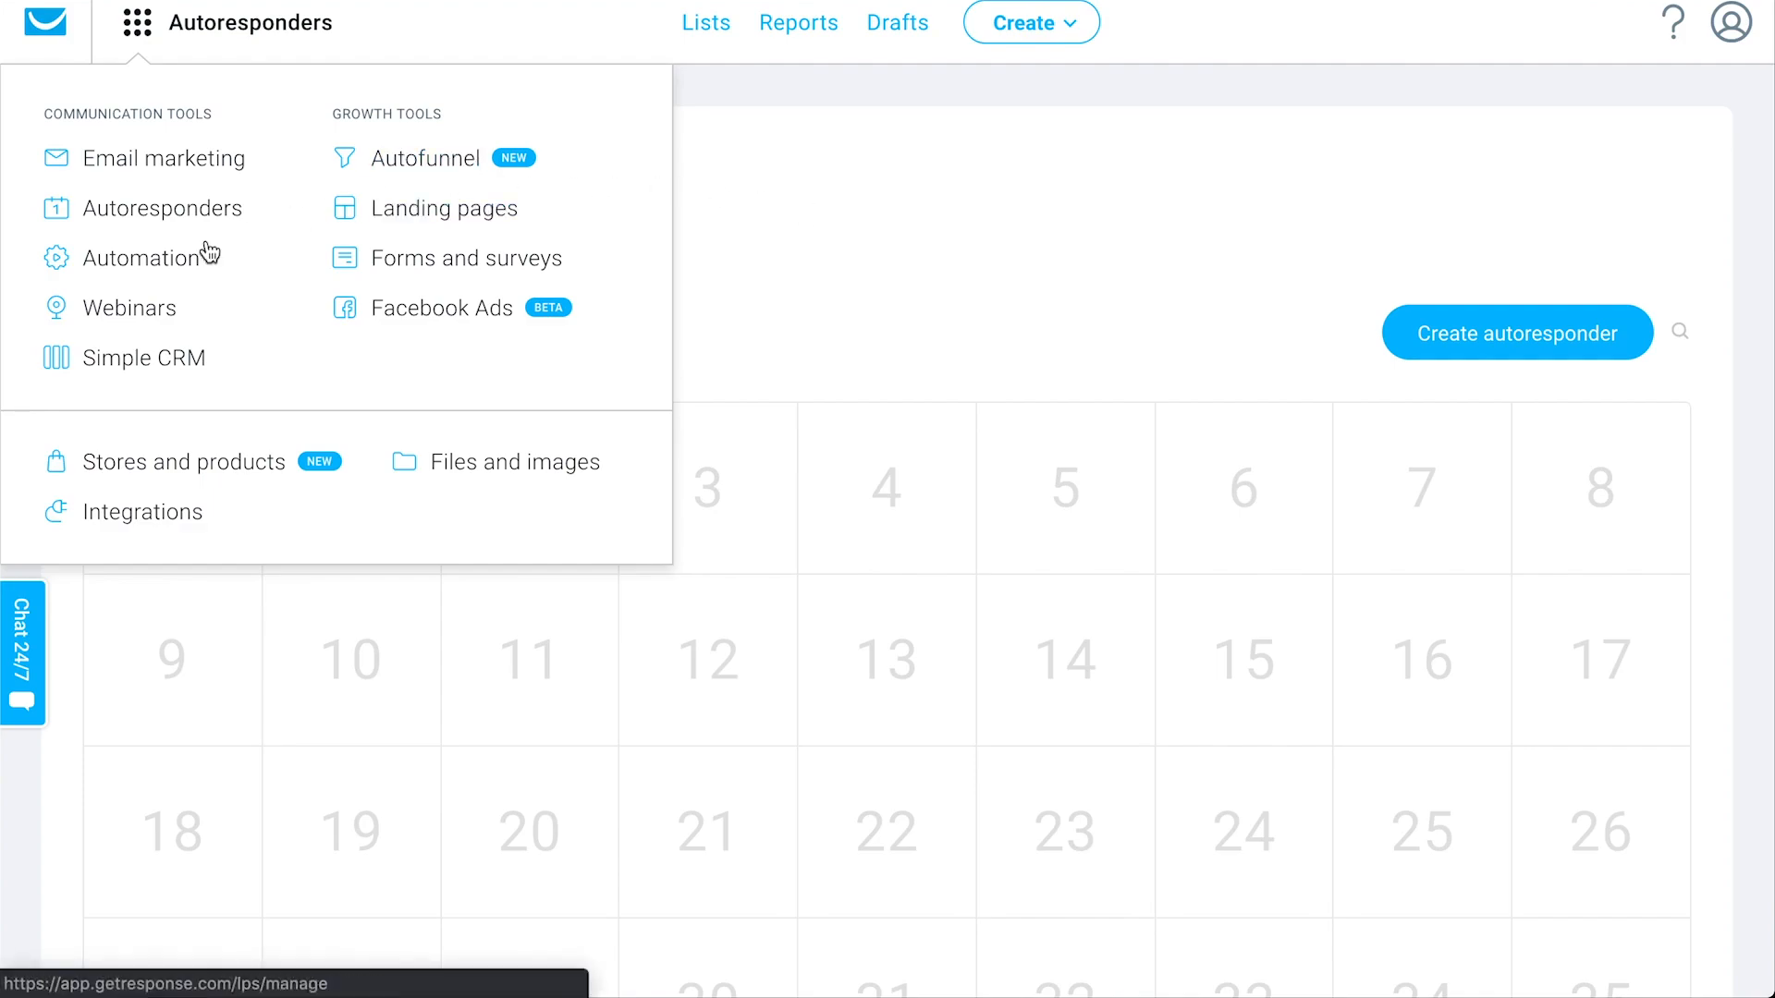
left_click(1043, 290)
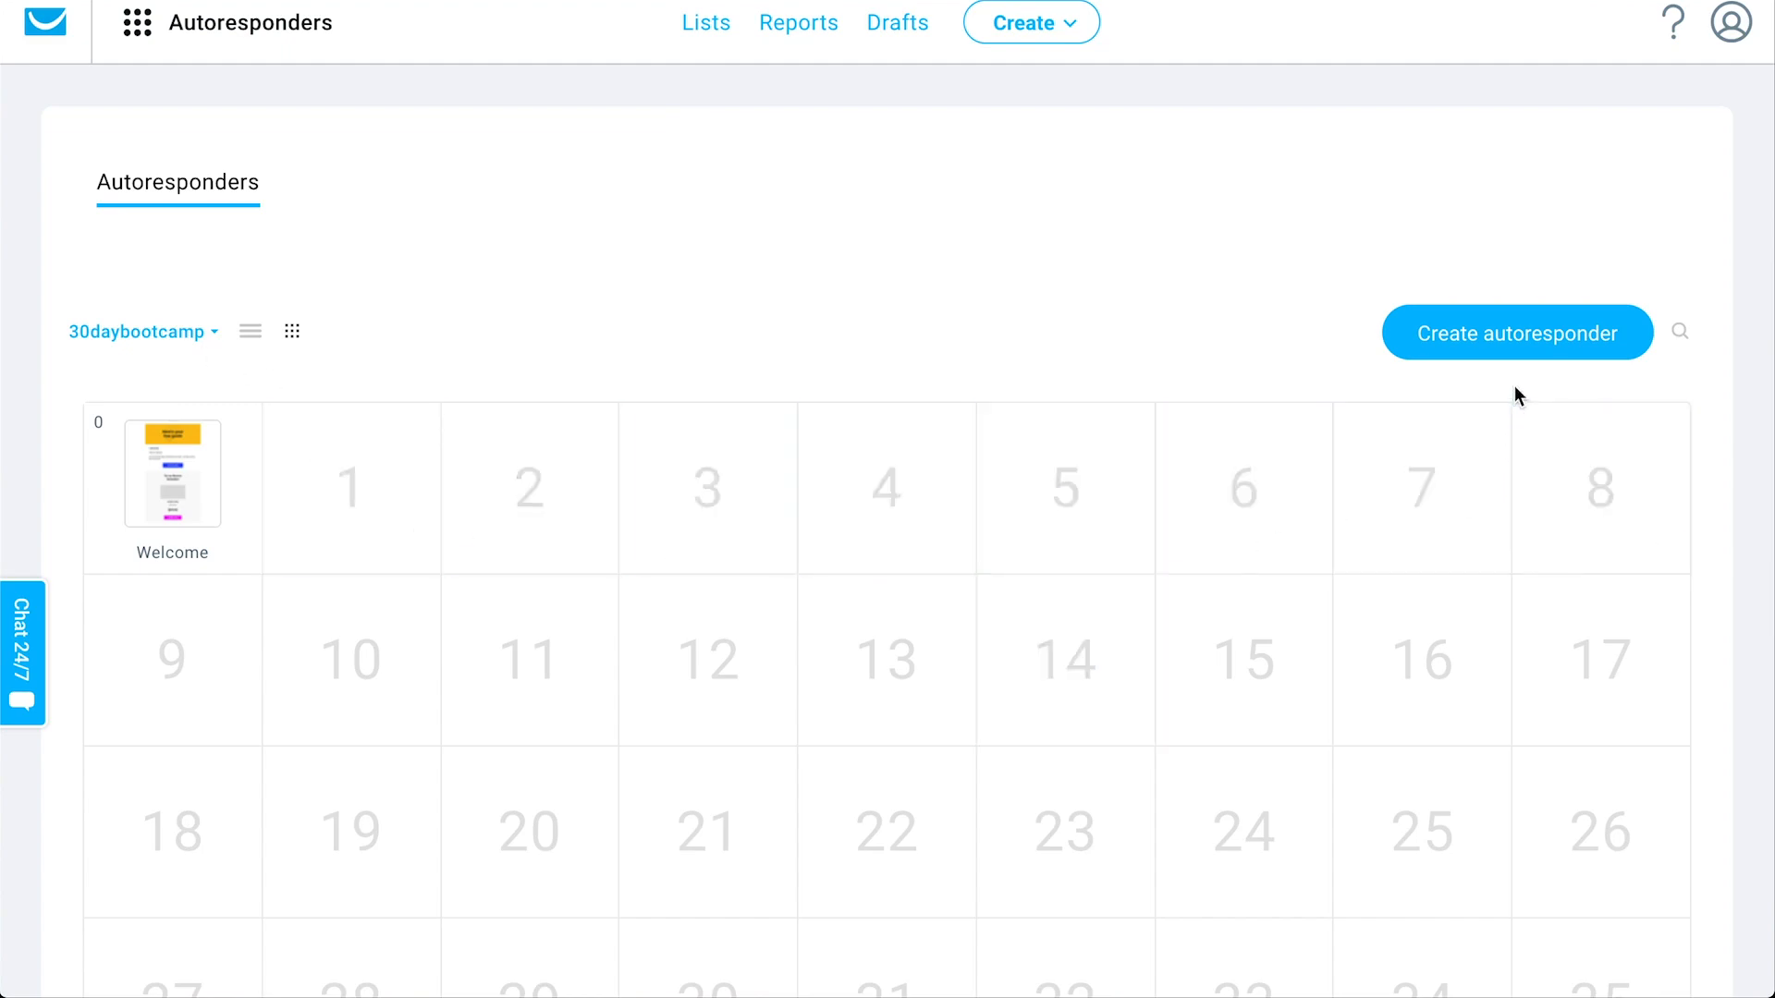
scroll(997, 330, "up", 1)
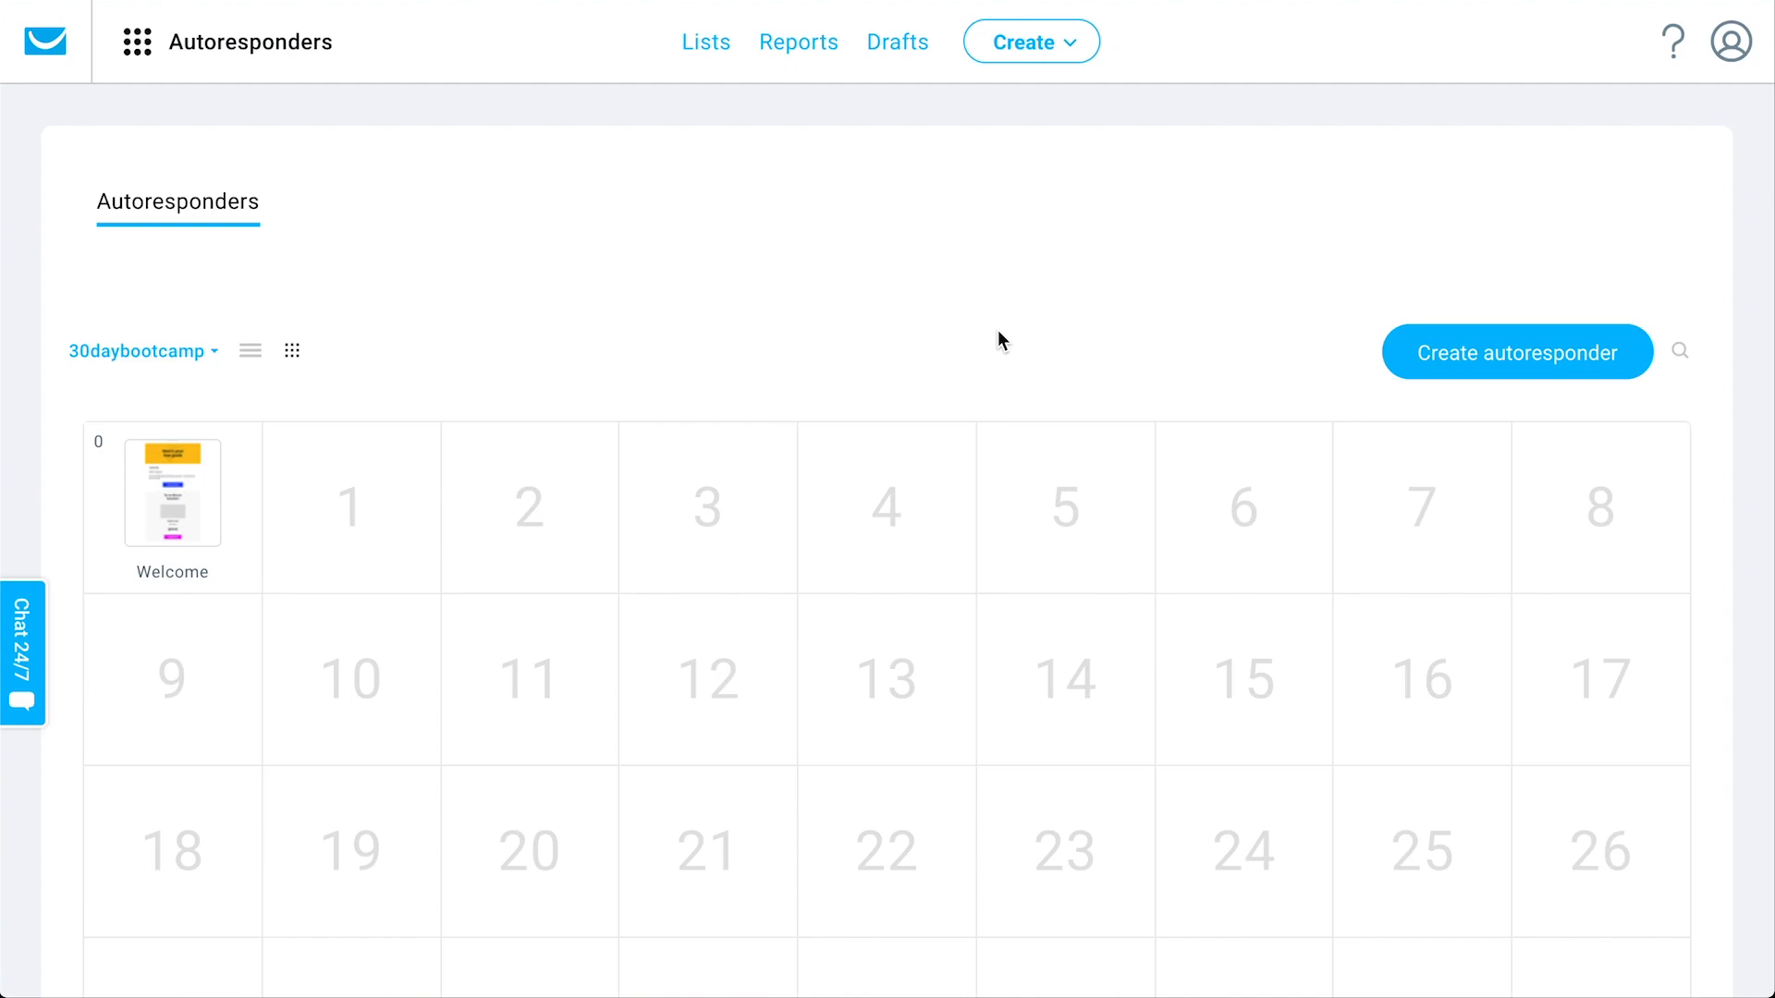
Step: Start a new landing page from Landing pages instead of restoring the autosaved design, and look through the template categories
left_click(239, 61)
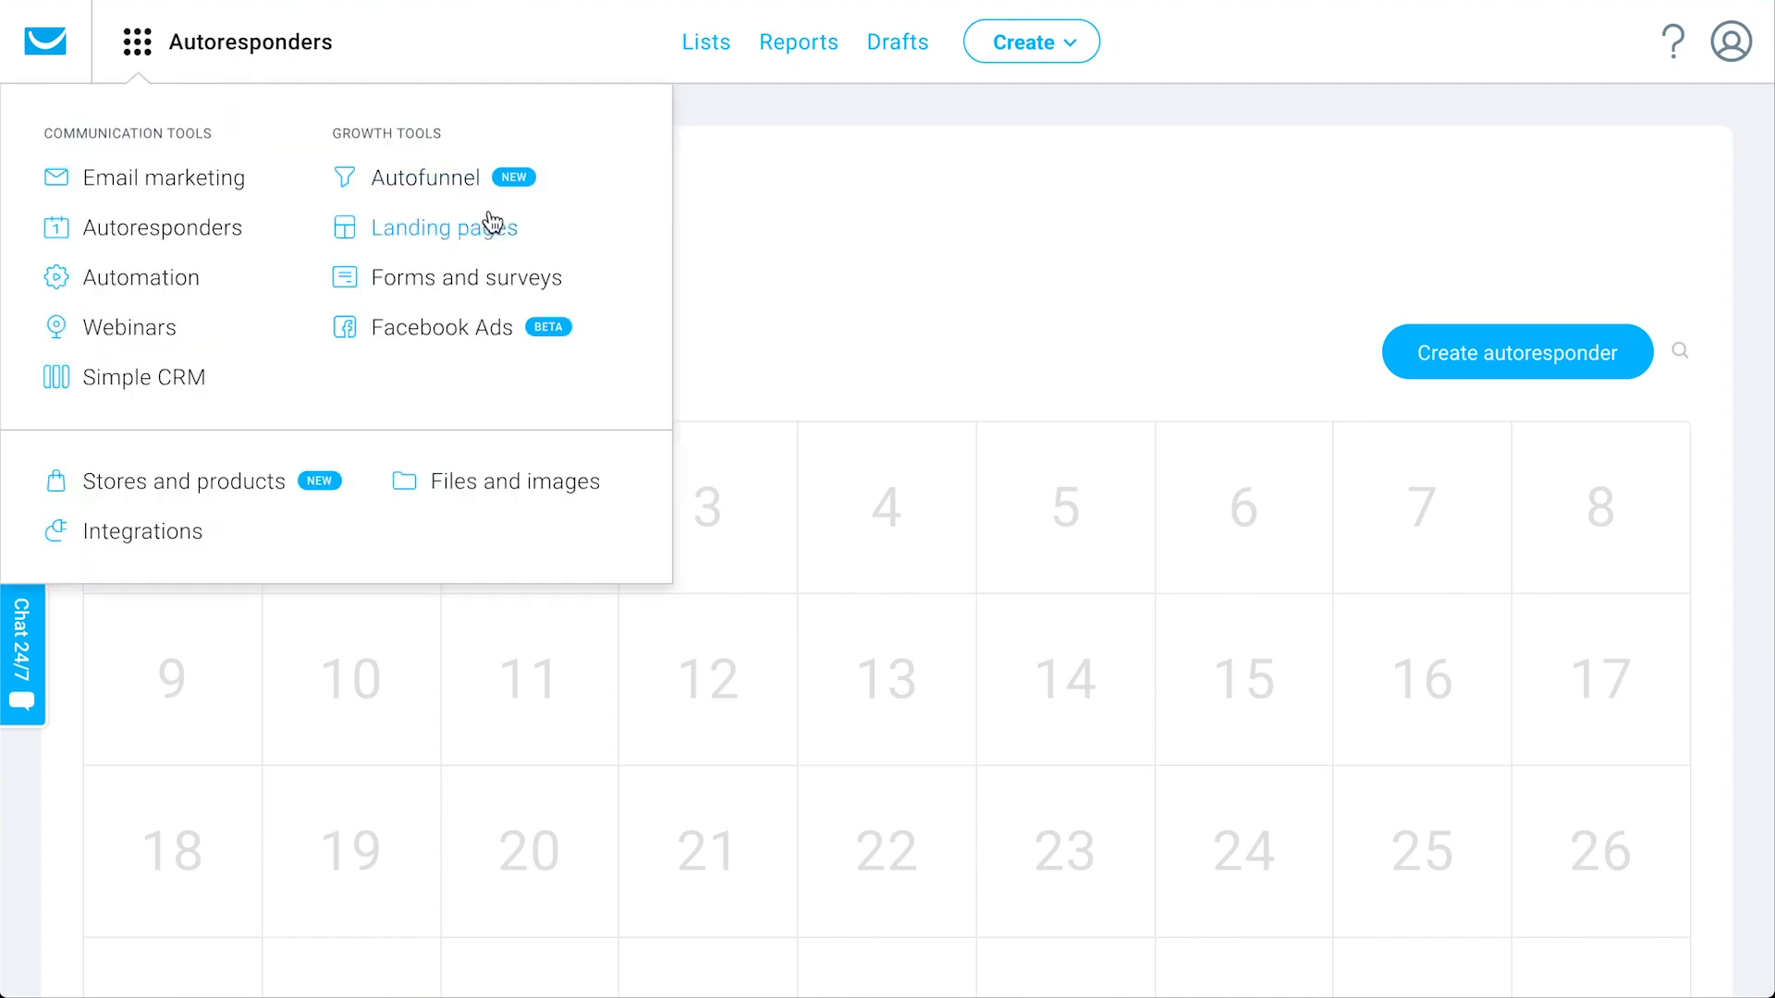
left_click(416, 241)
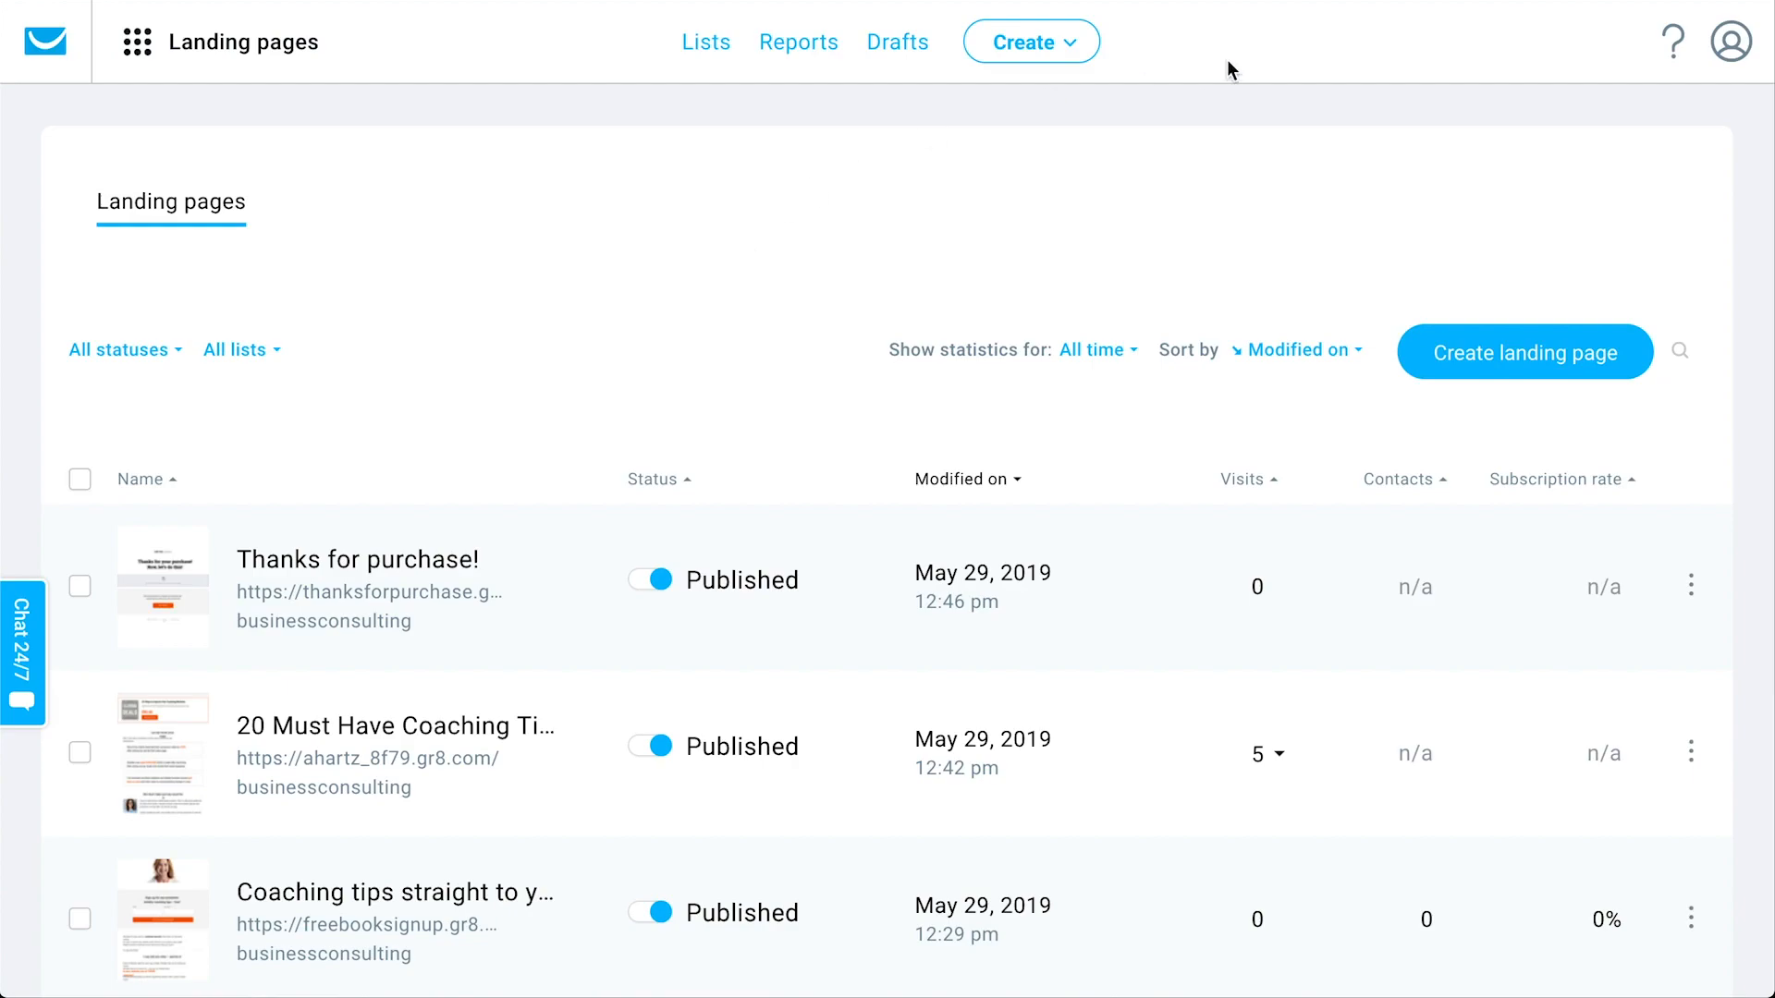
left_click(1520, 383)
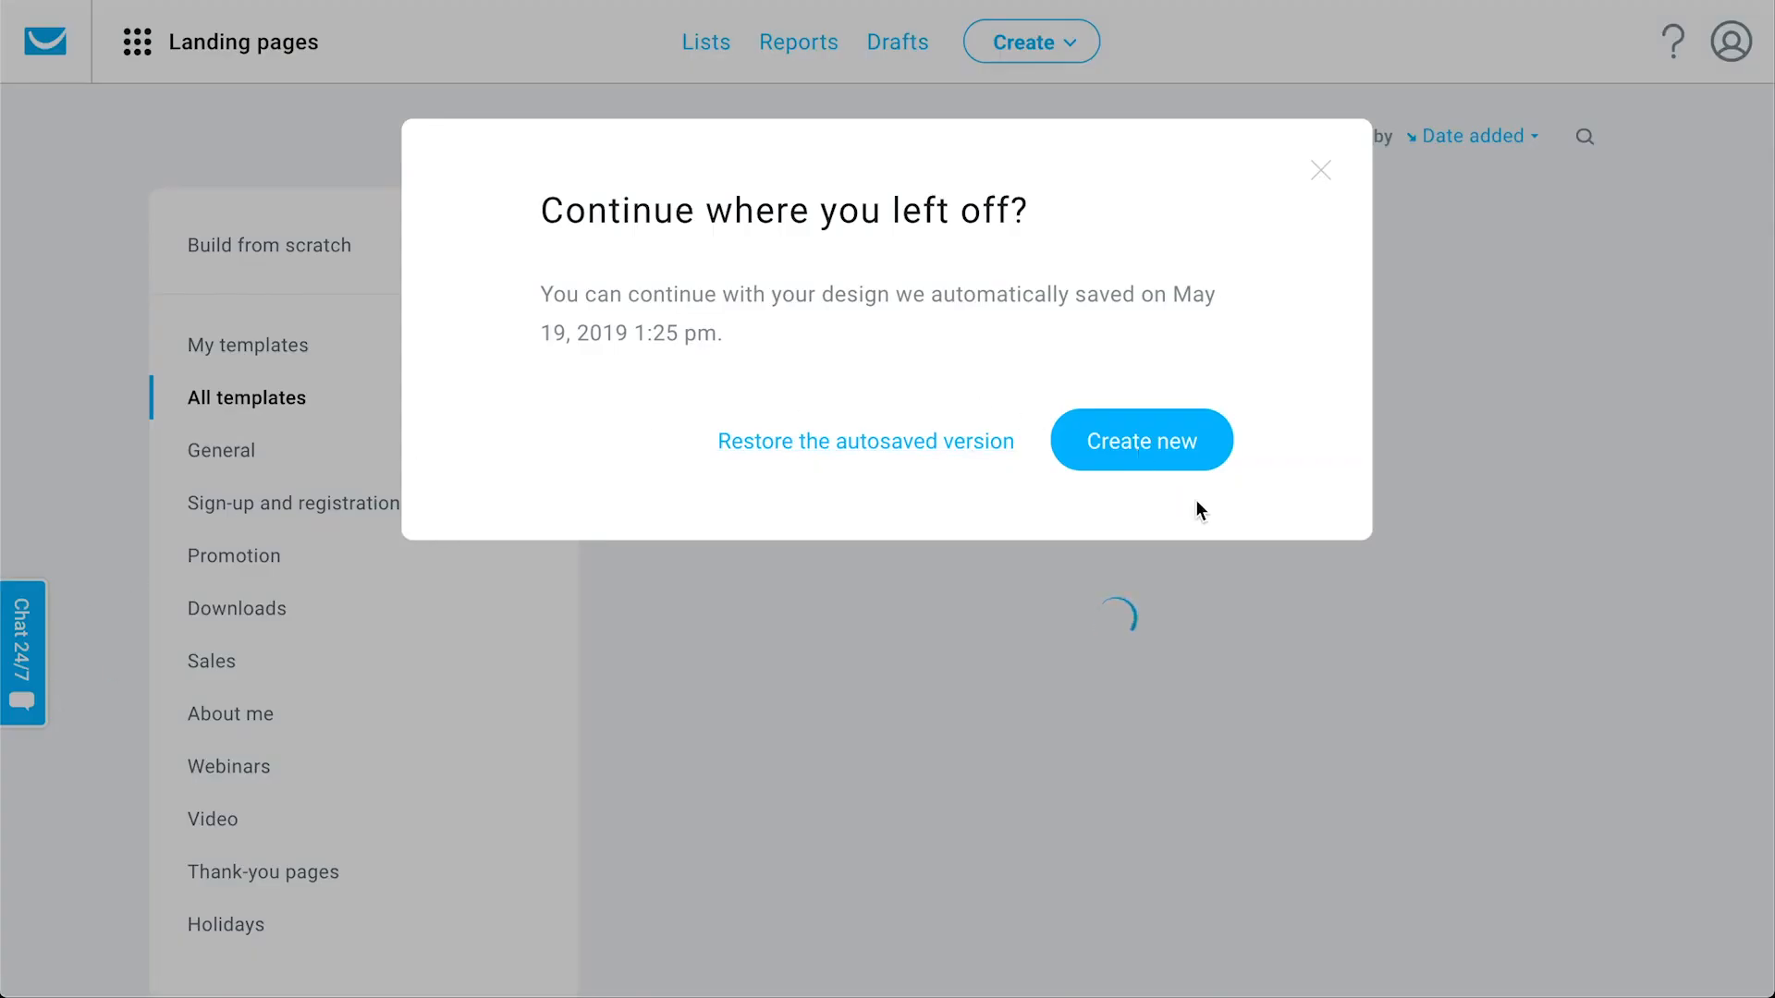
left_click(1160, 442)
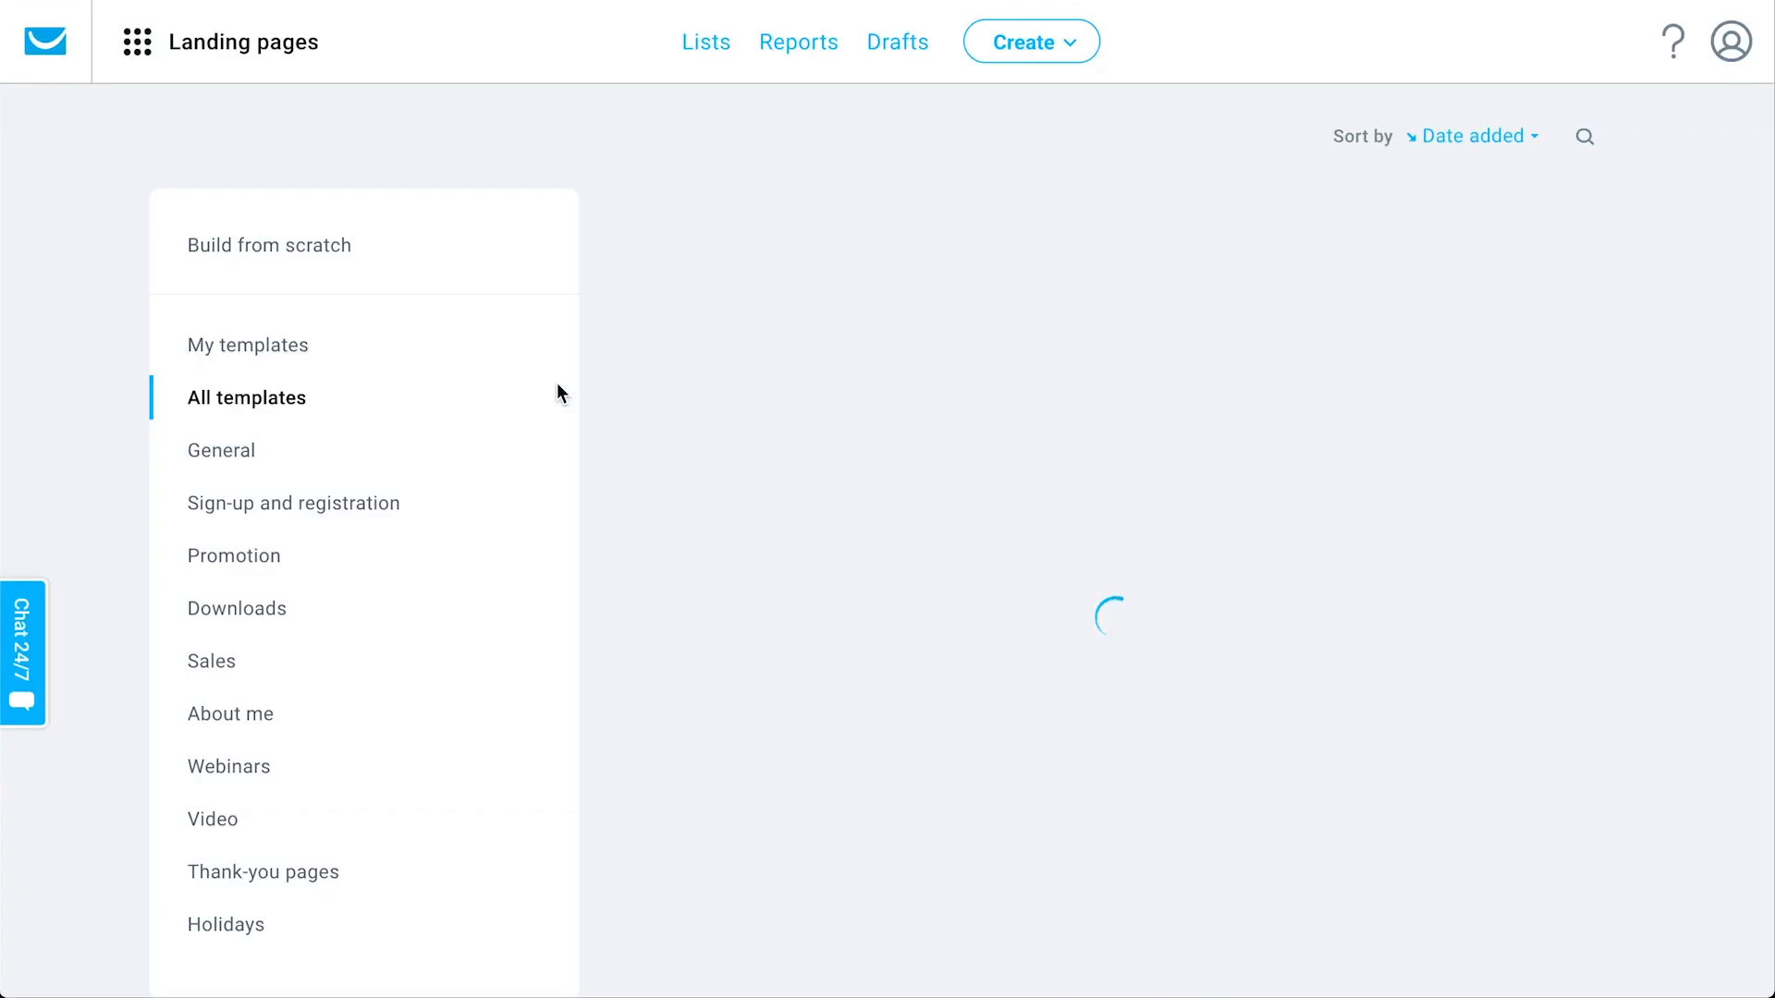
scroll(265, 440, "down", 3)
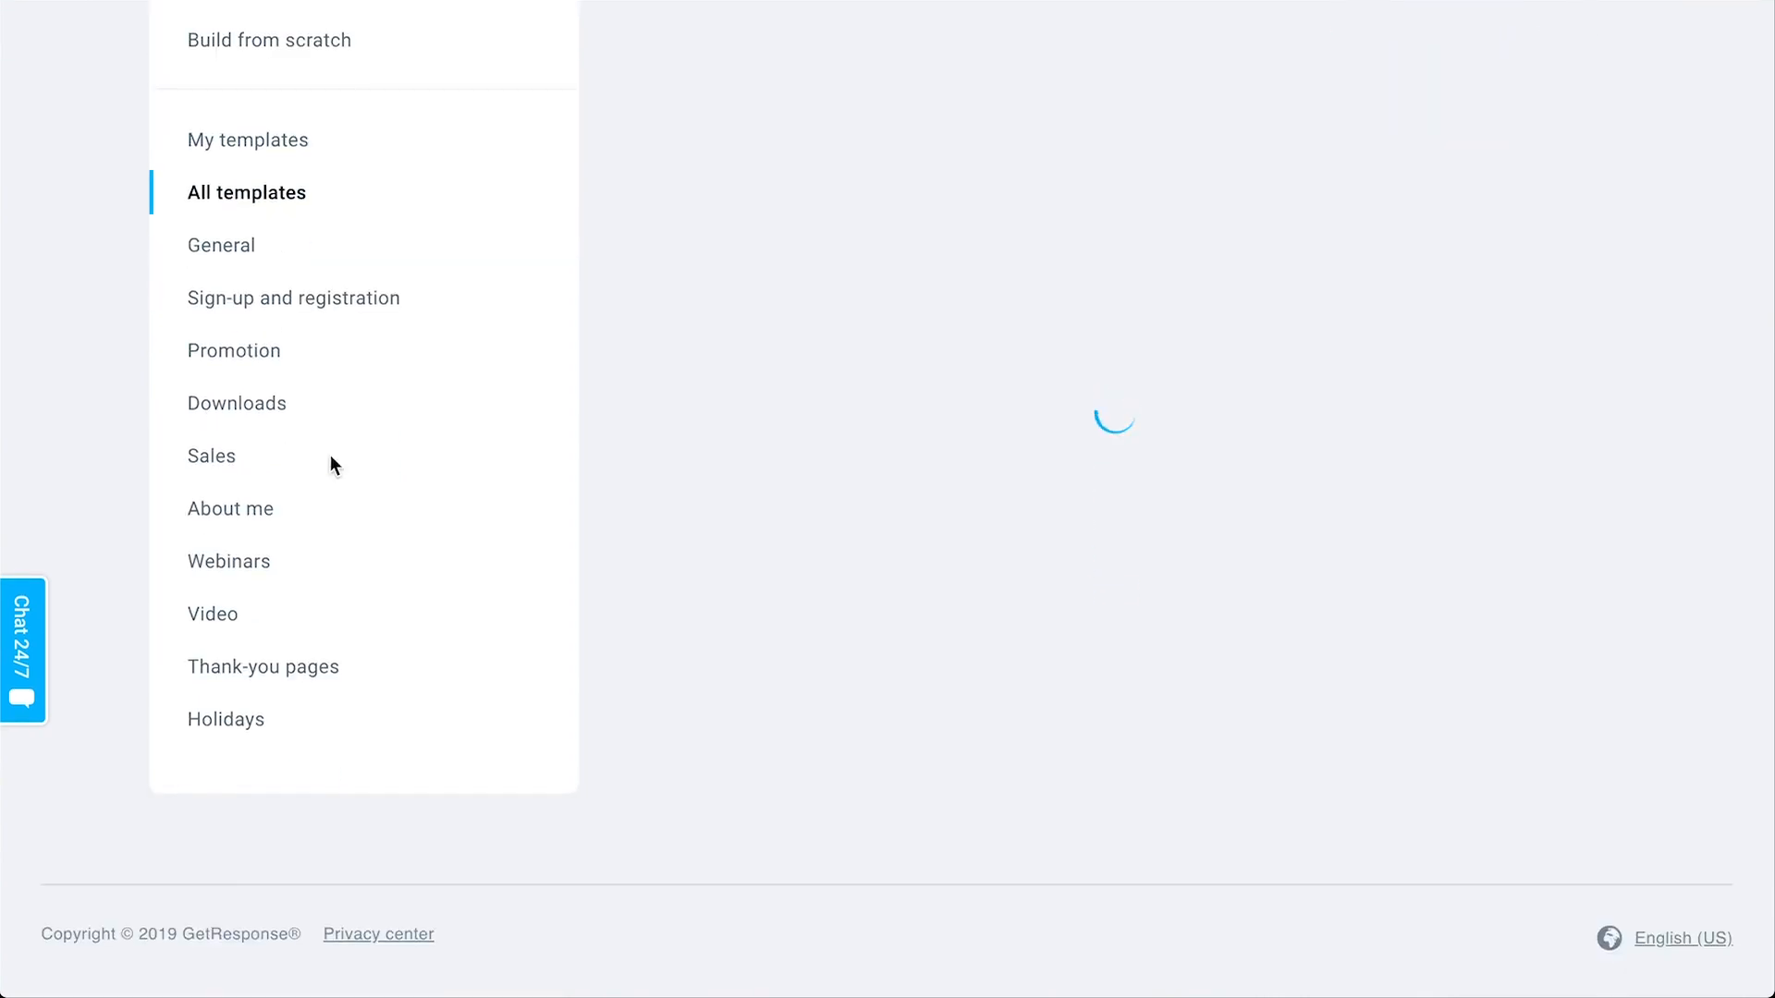
scroll(713, 360, "up", 2)
scroll(713, 359, "up", 1)
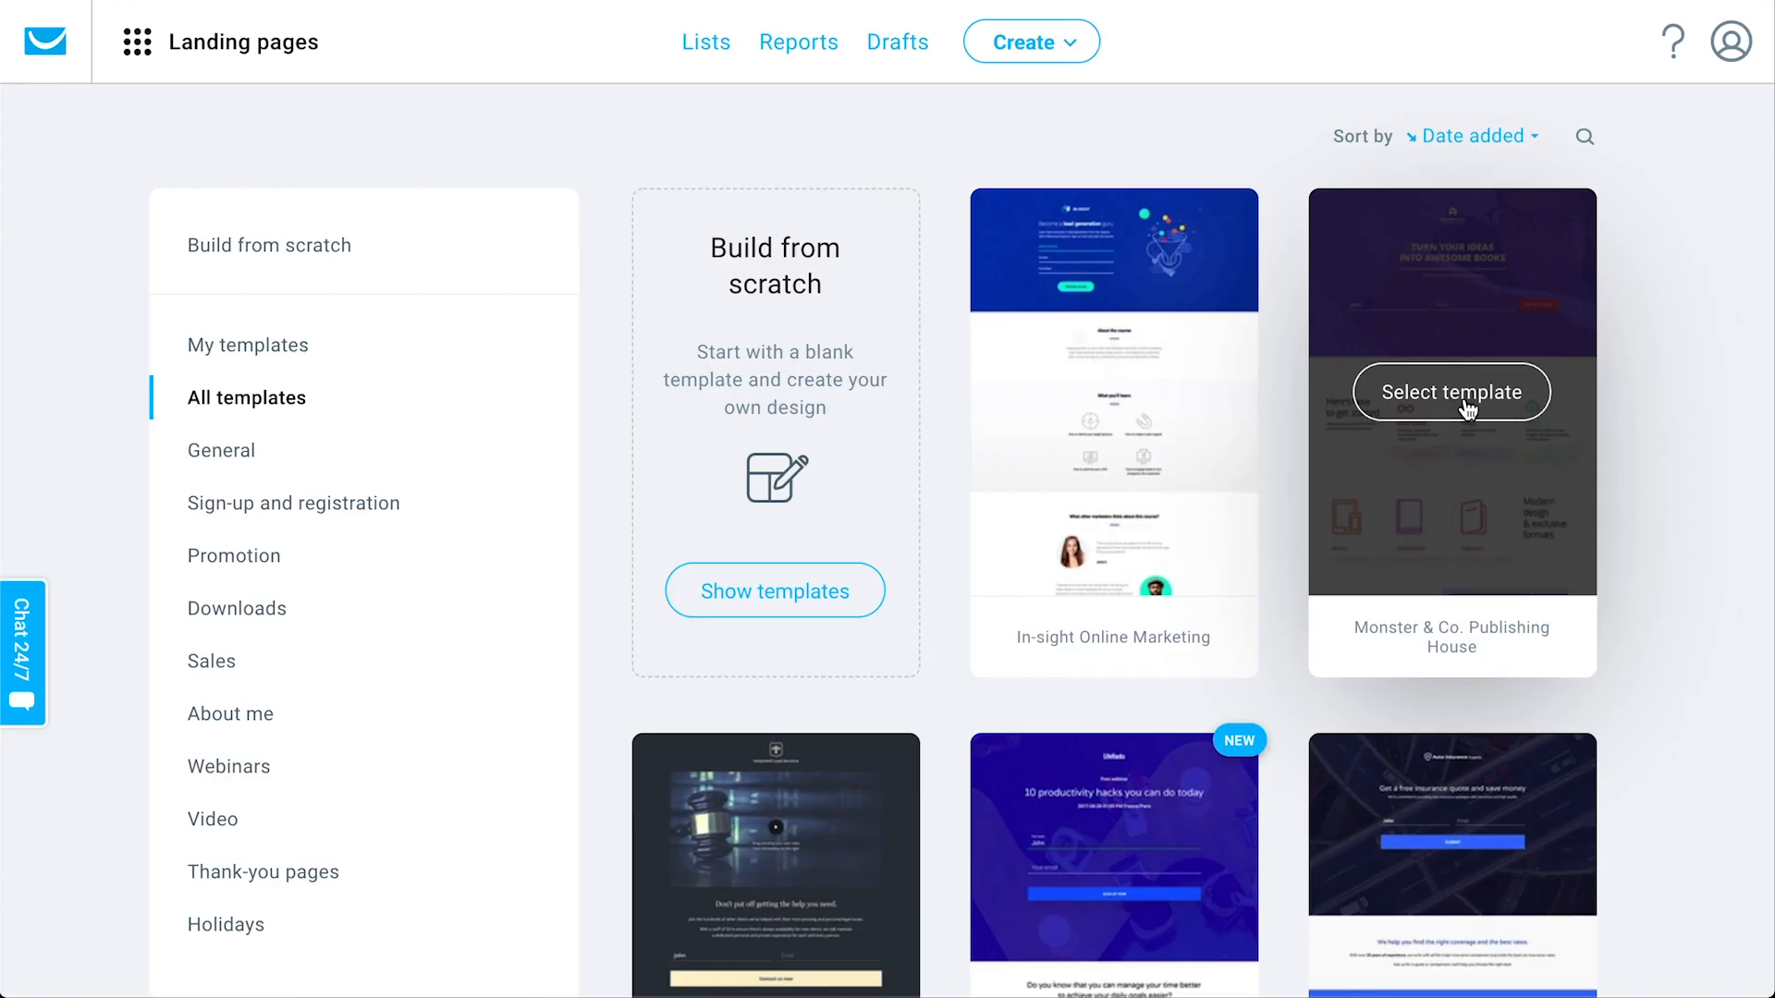
Step: Create the landing page from the Monster & Co. Publishing House template with the name "Sign up page" and look over its design
left_click(1449, 395)
type("Sign up page")
left_click(1191, 252)
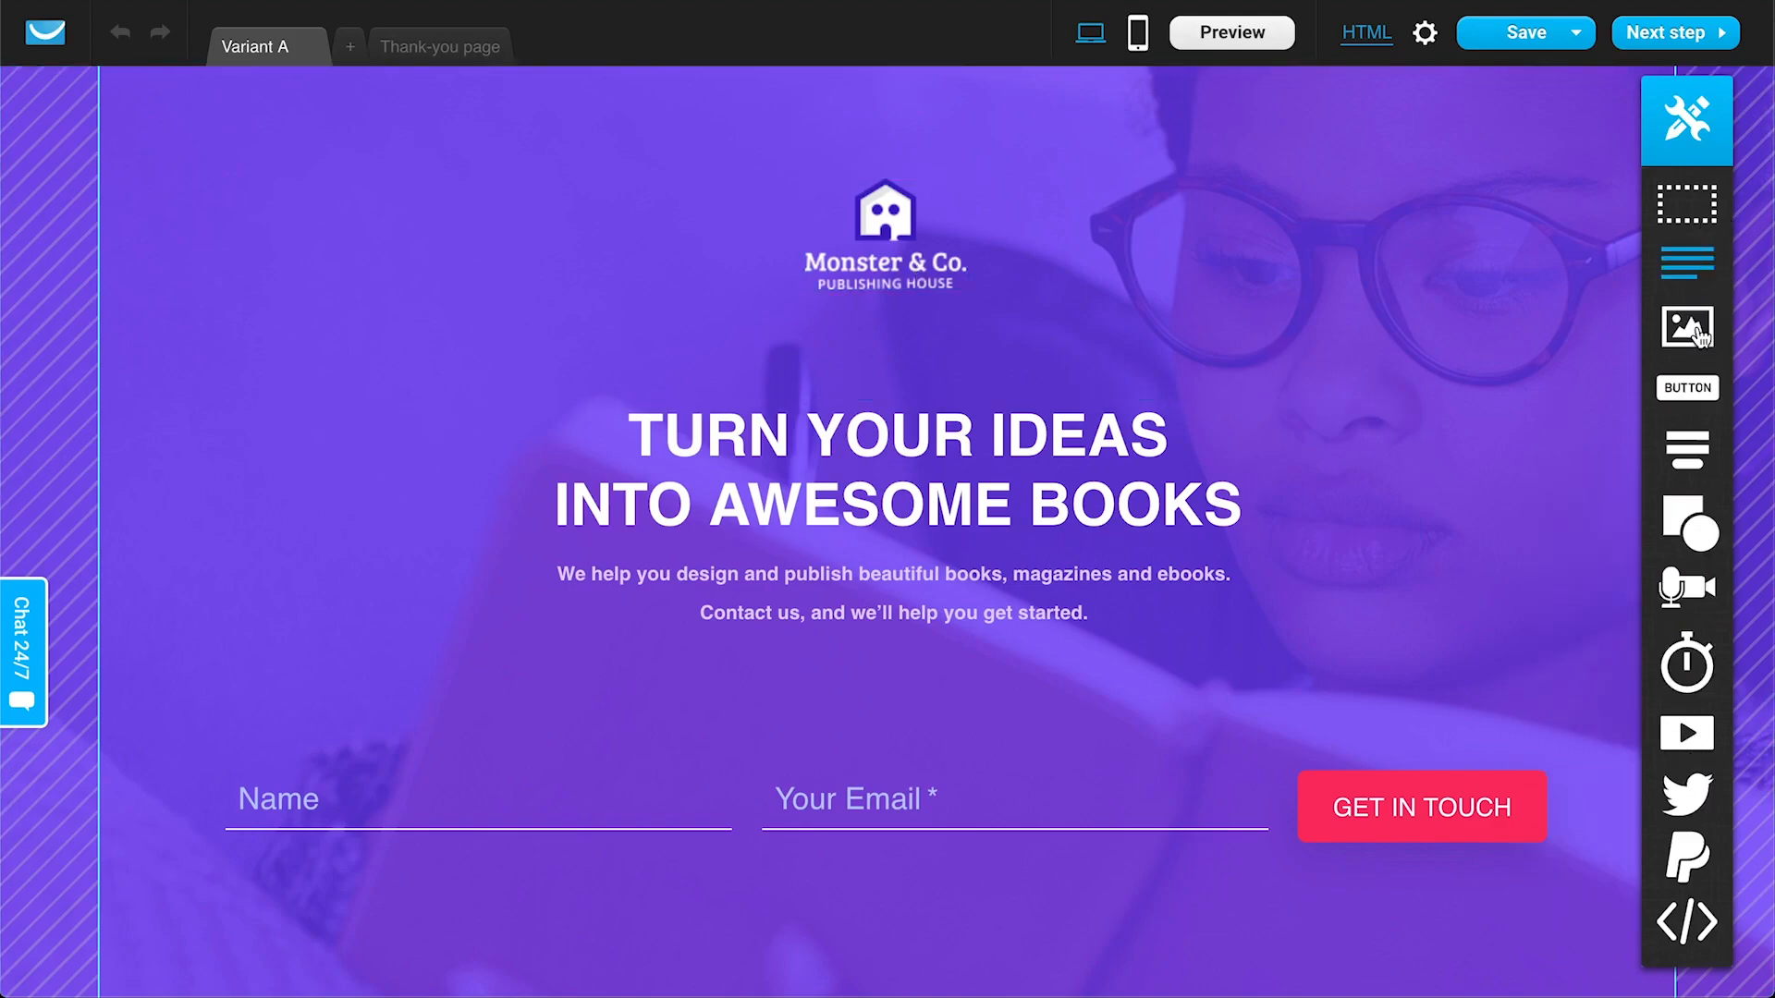
scroll(1699, 322, "down", 1)
scroll(1699, 322, "down", 2)
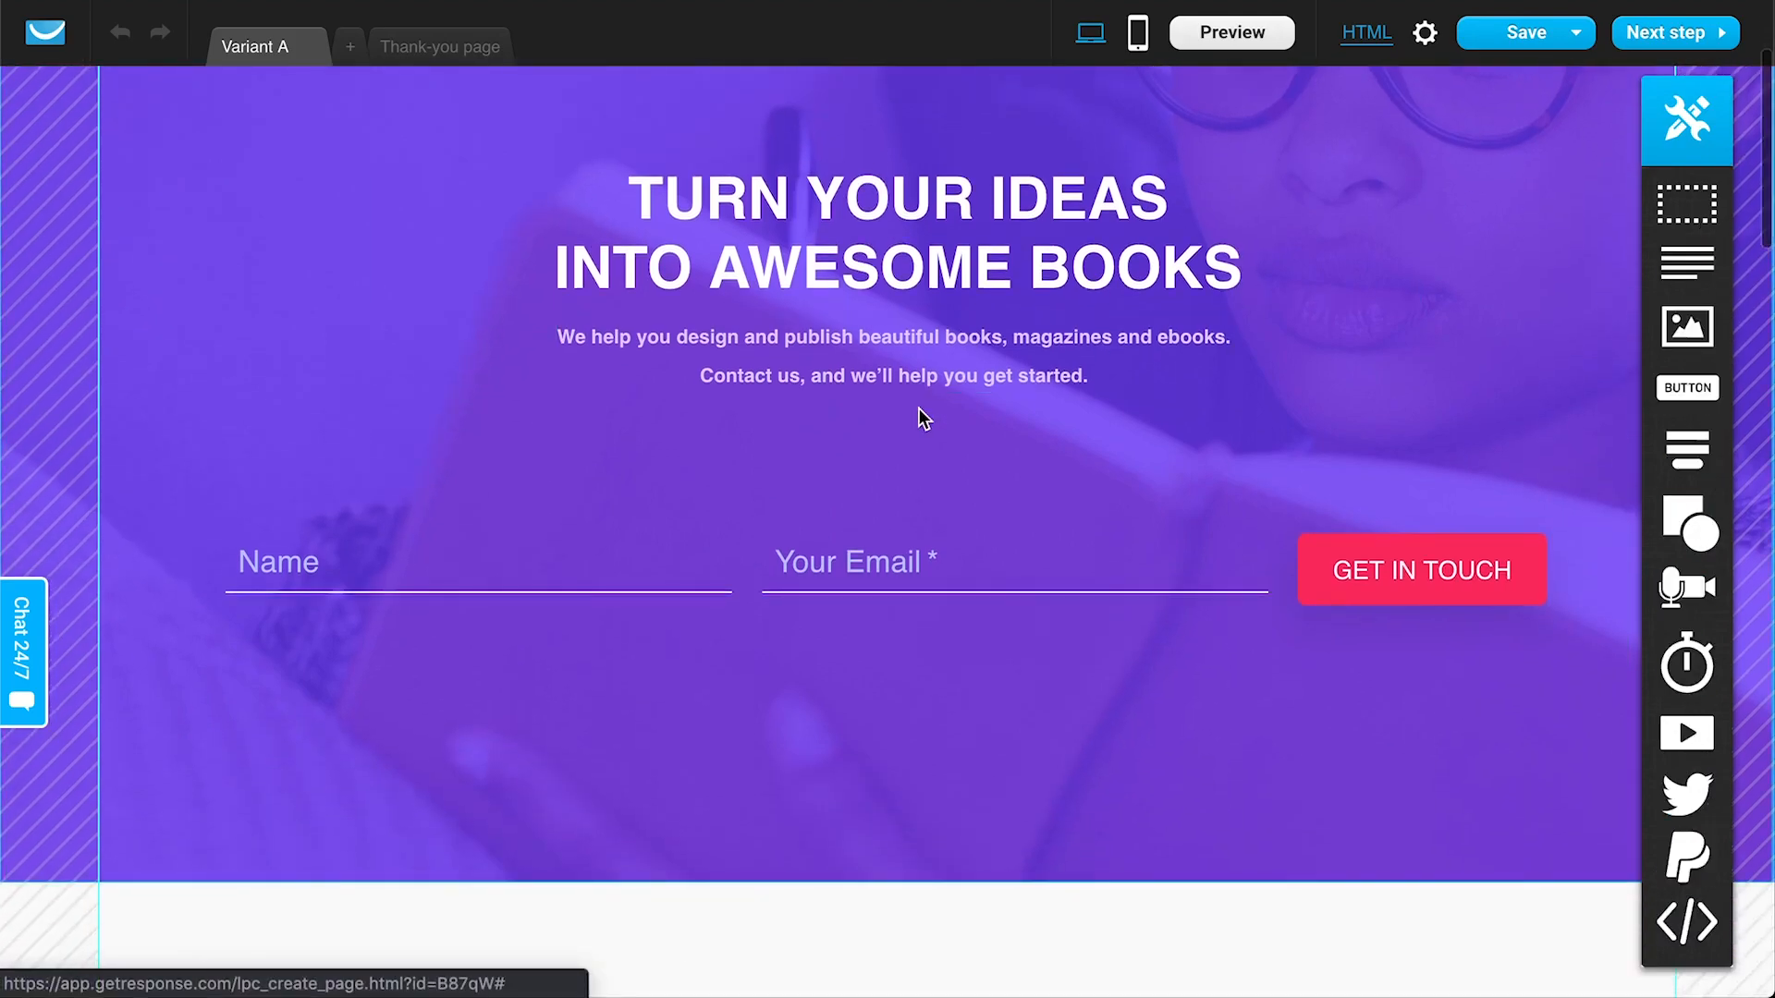
Step: Select the intro text and the webform below the headline to see how they can be edited, and look further down the page
left_click(985, 344)
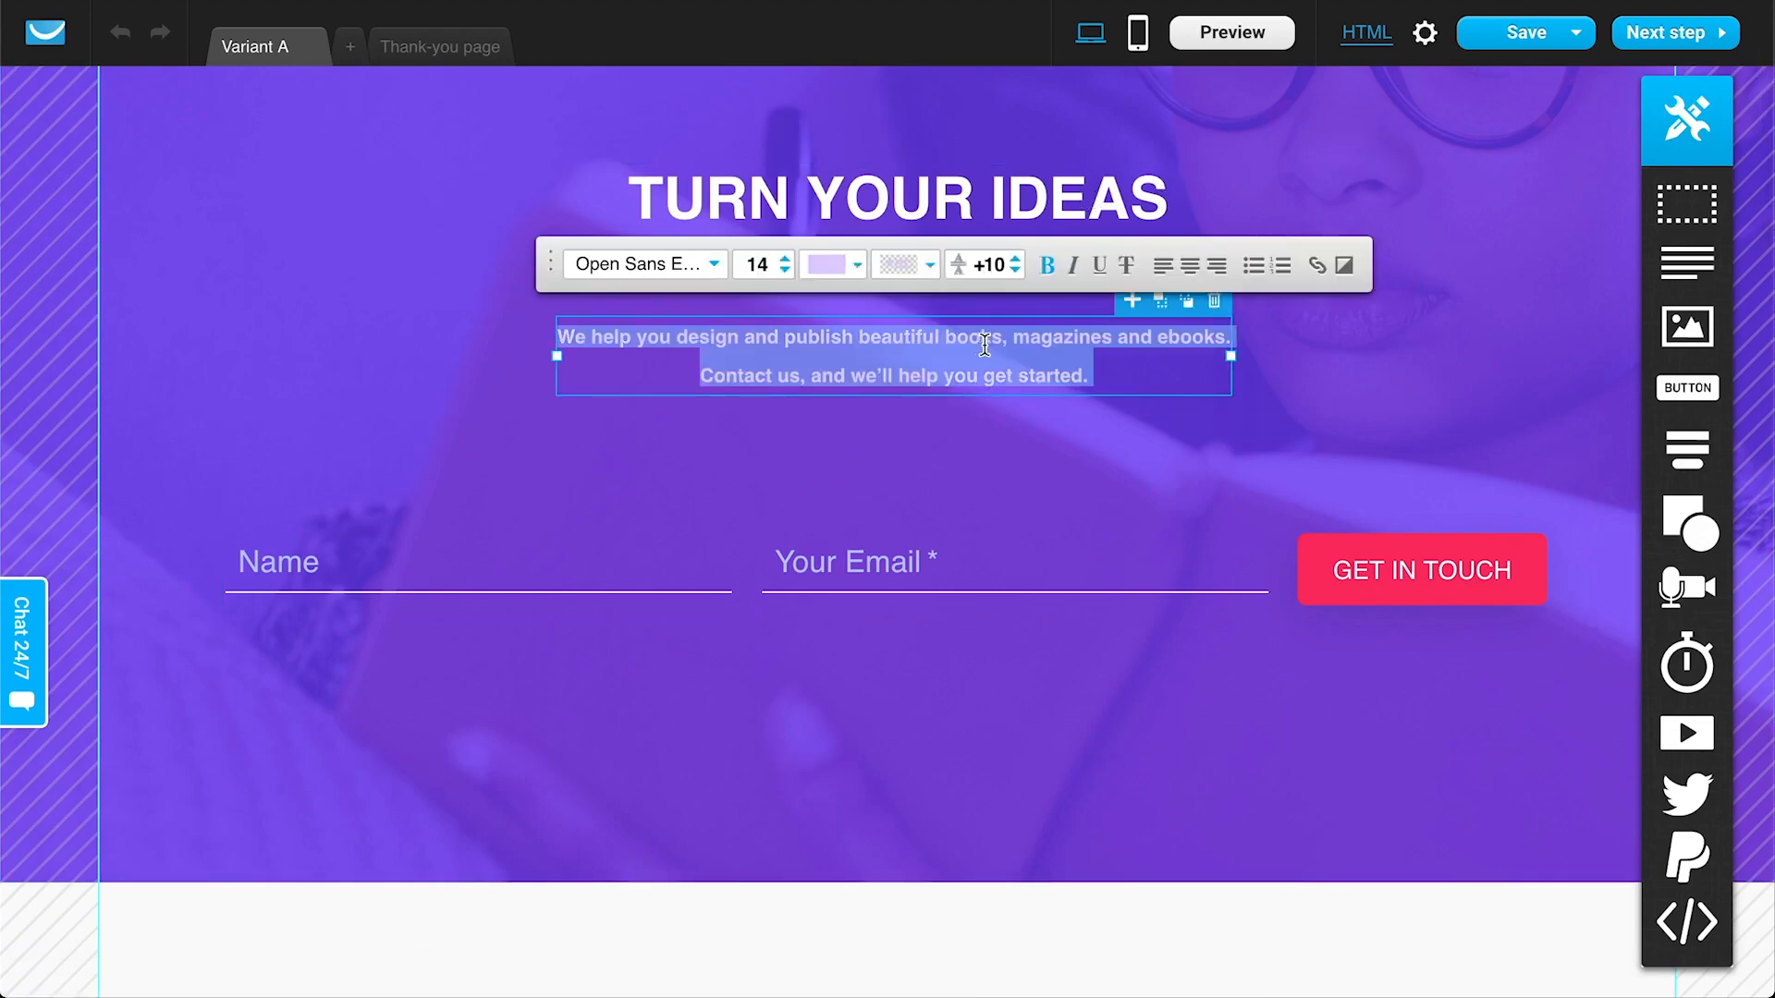
left_click(1056, 523)
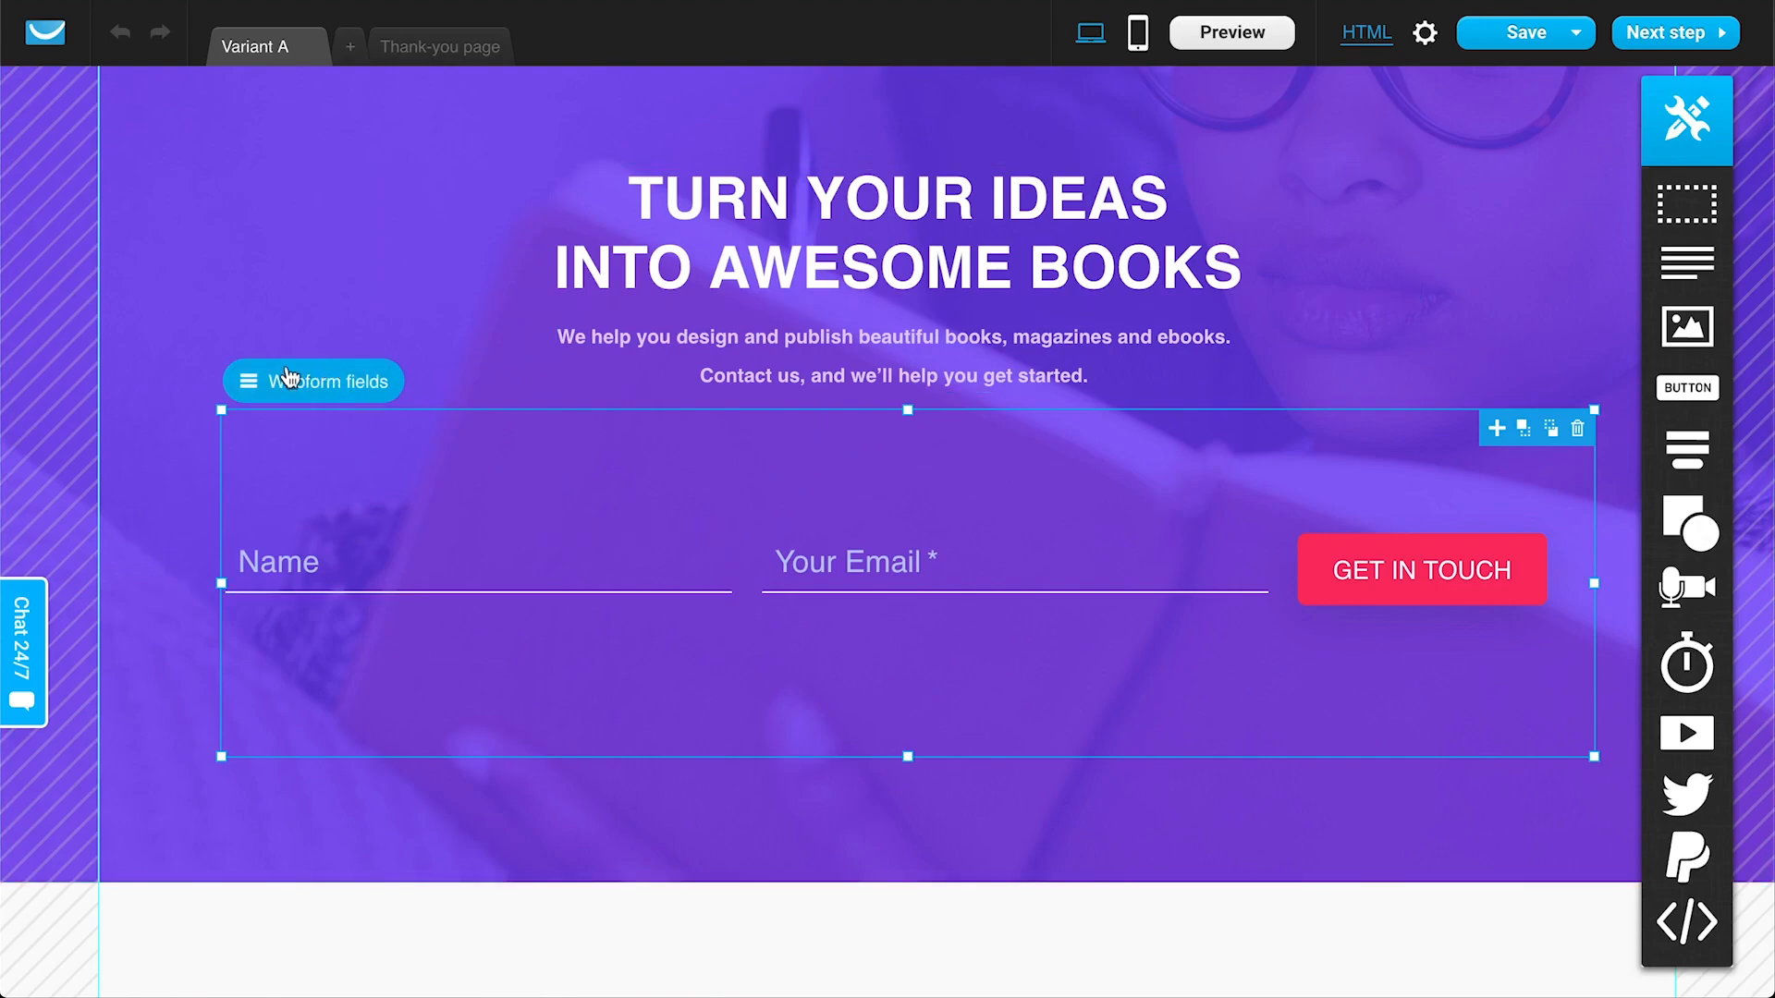
scroll(692, 722, "down", 1)
scroll(685, 712, "down", 15)
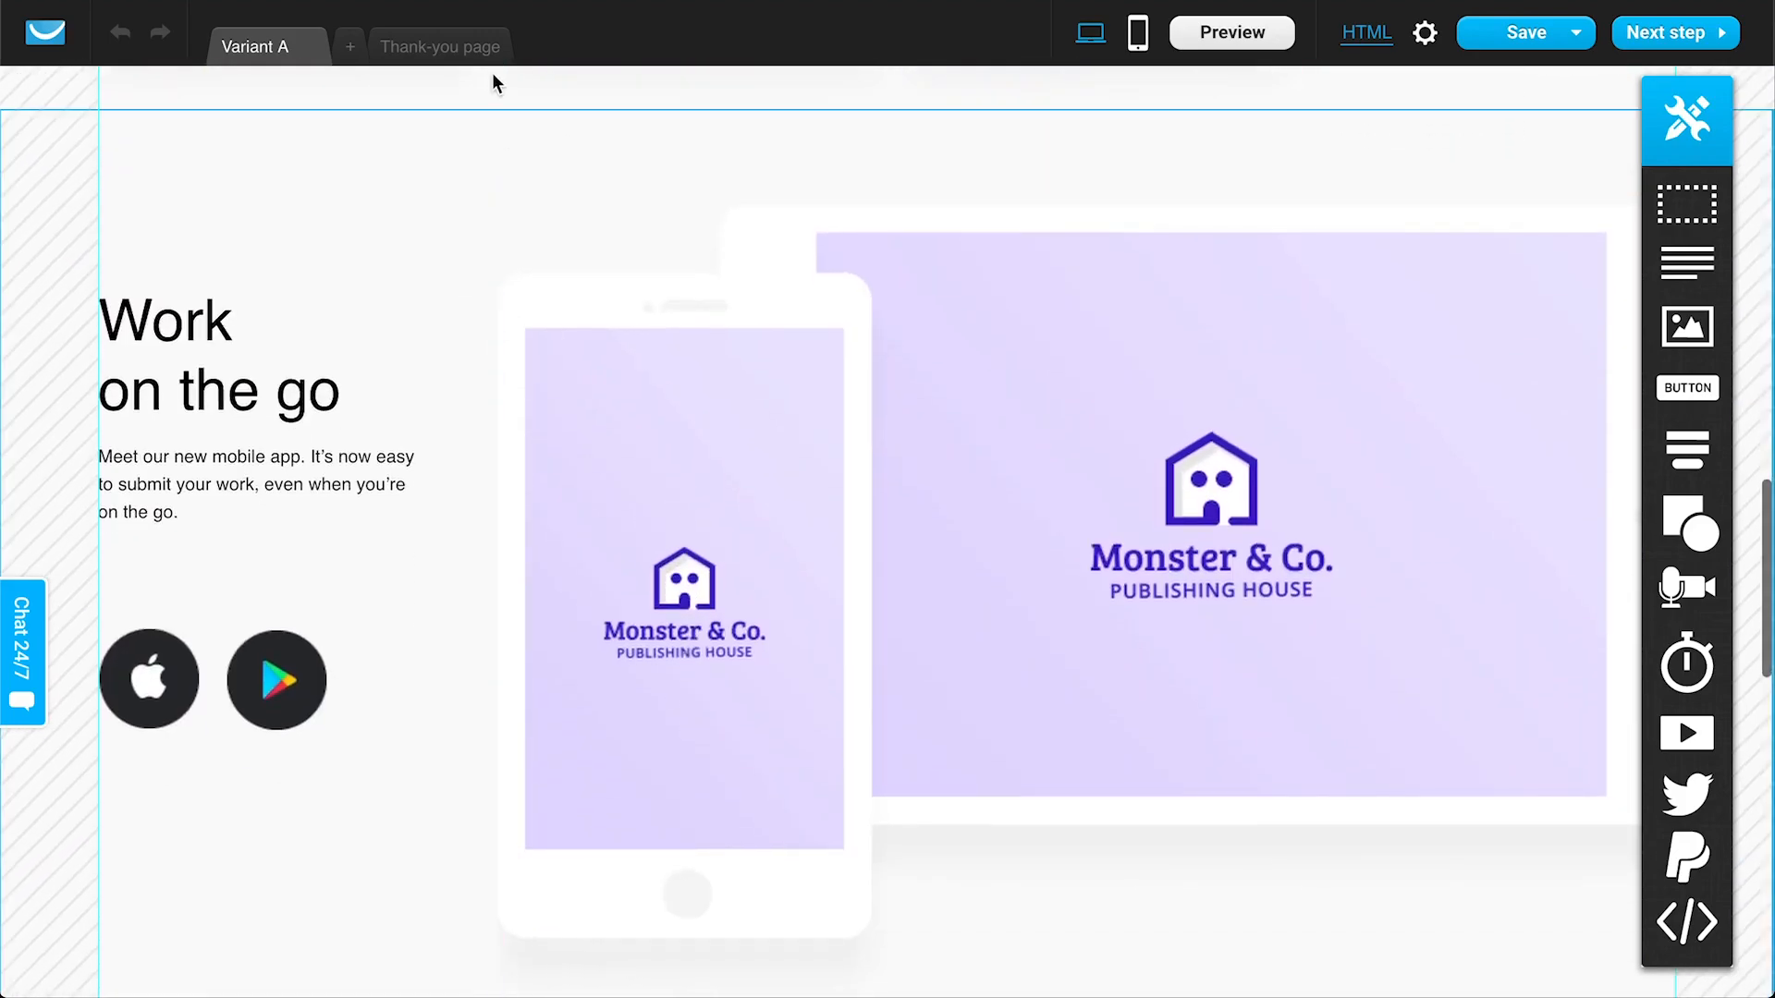
Step: Open the landing page's thank-you page and look over its design from logo to footer
left_click(484, 57)
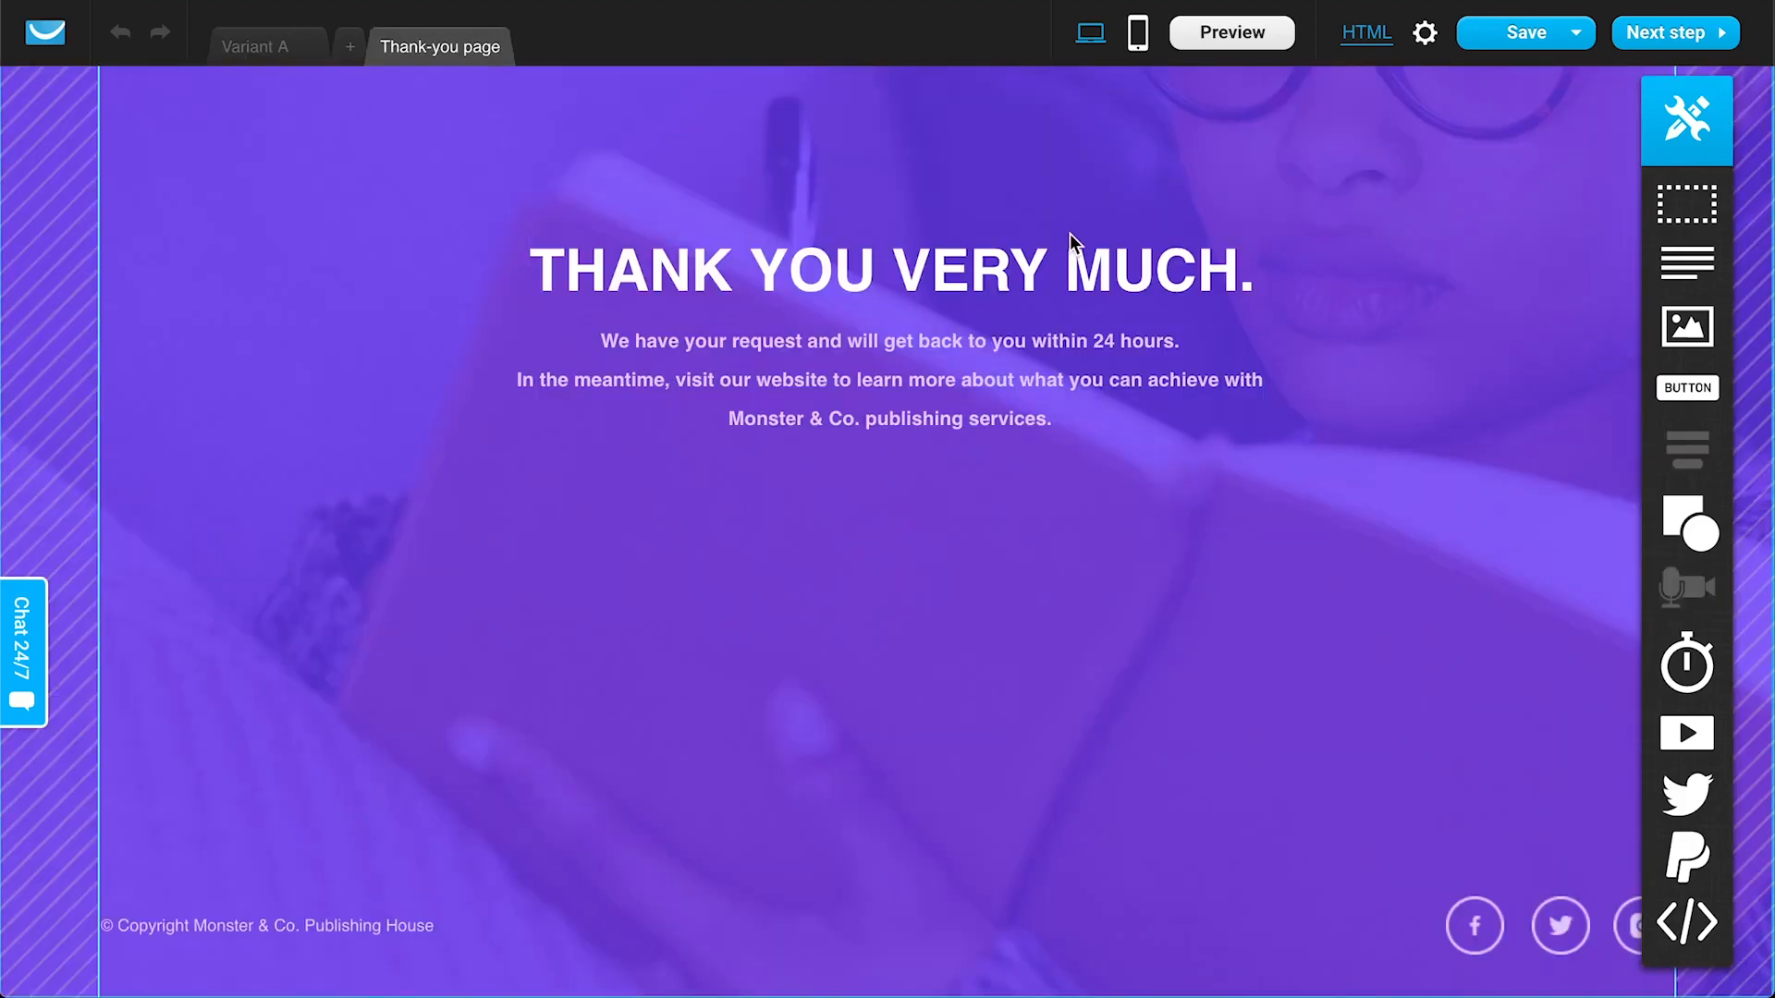
scroll(1072, 244, "up", 4)
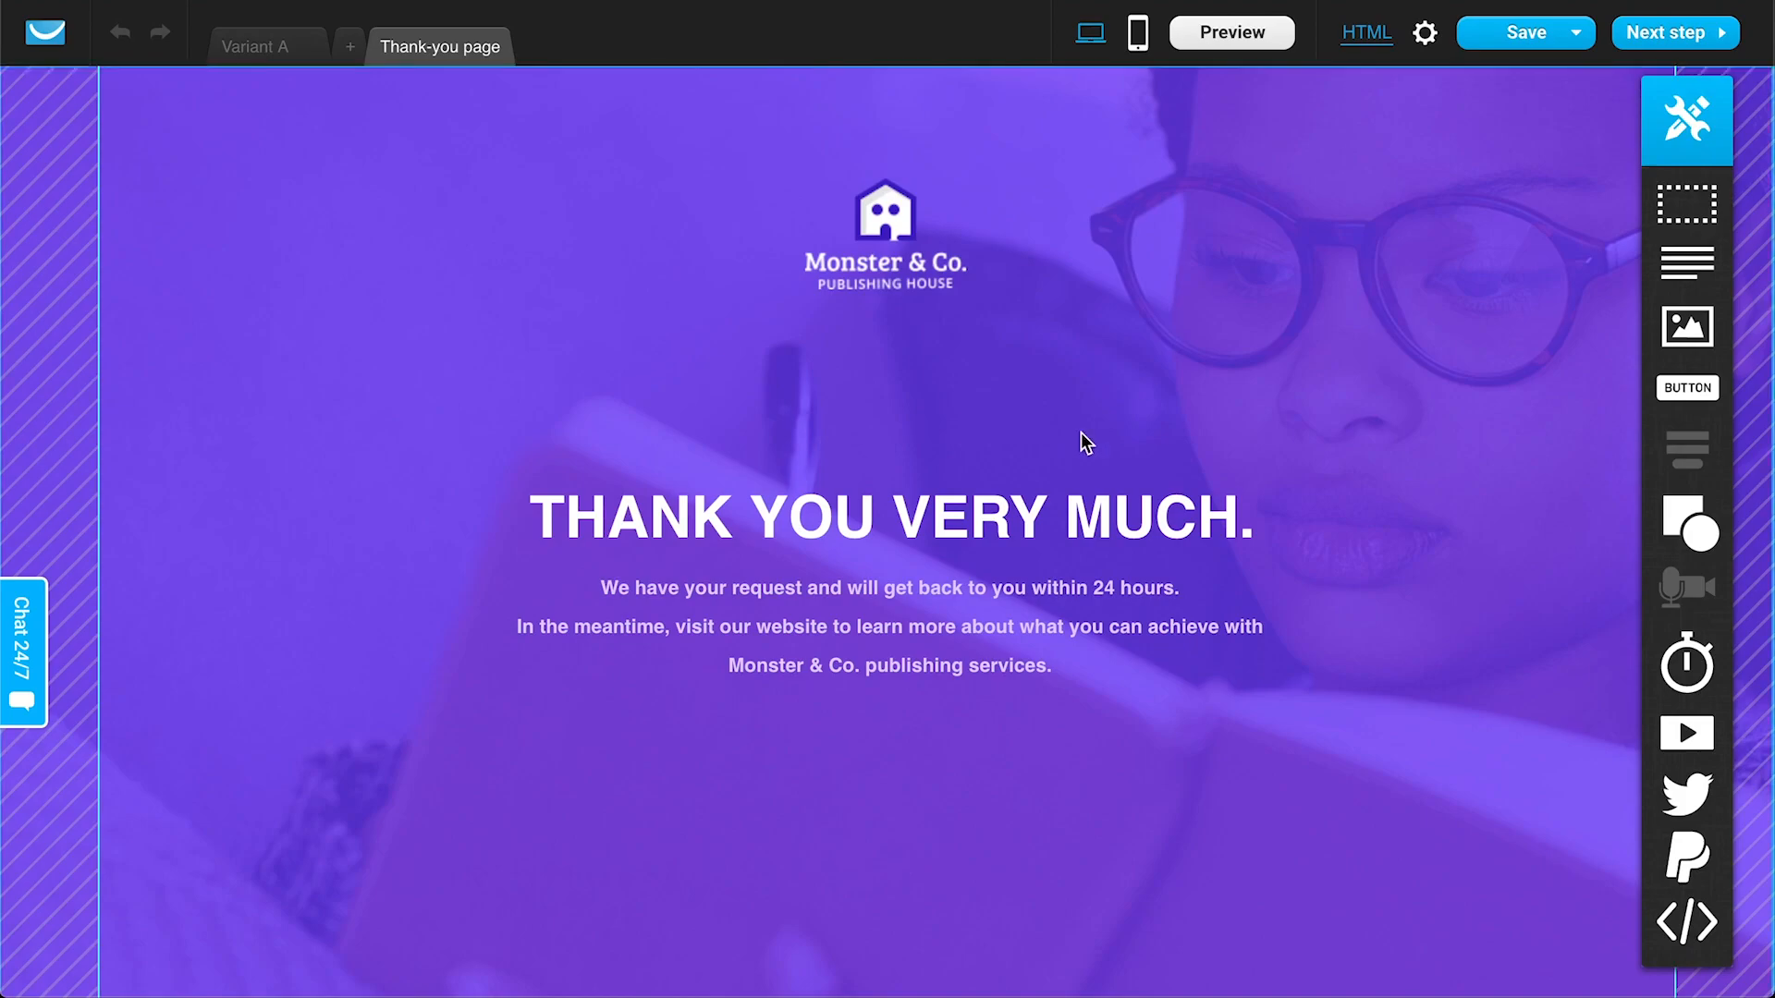
scroll(1080, 437, "down", 3)
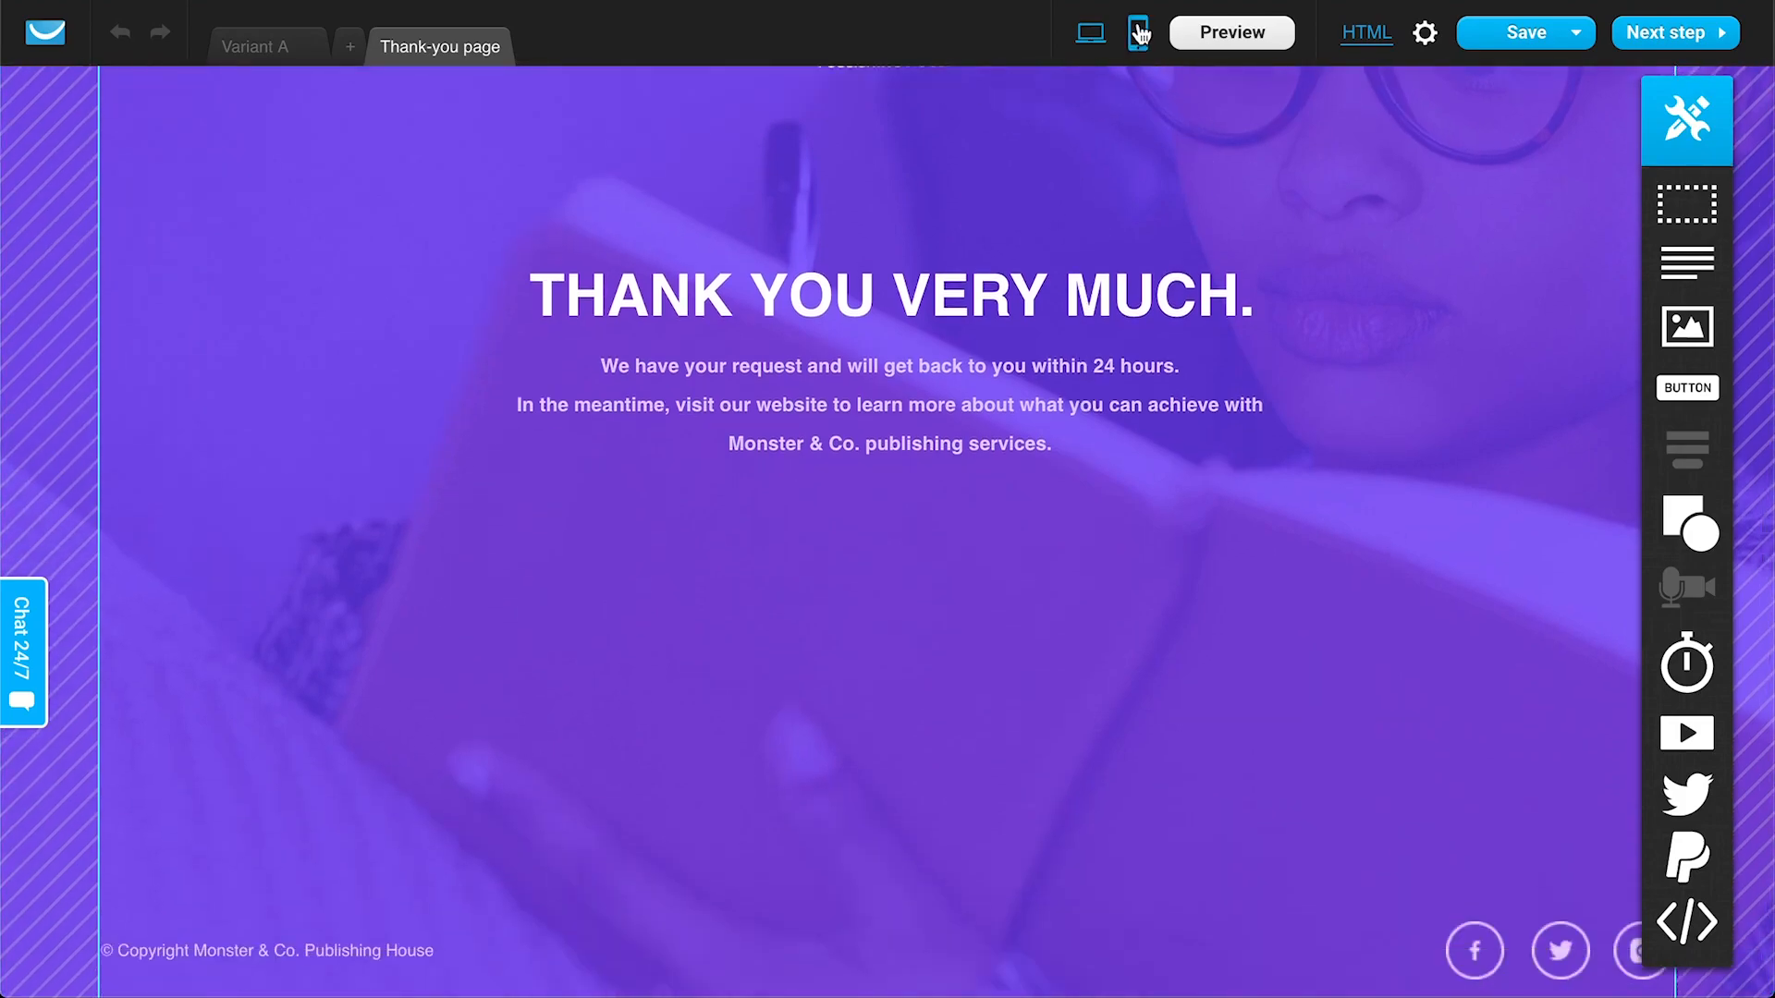
scroll(1122, 203, "up", 3)
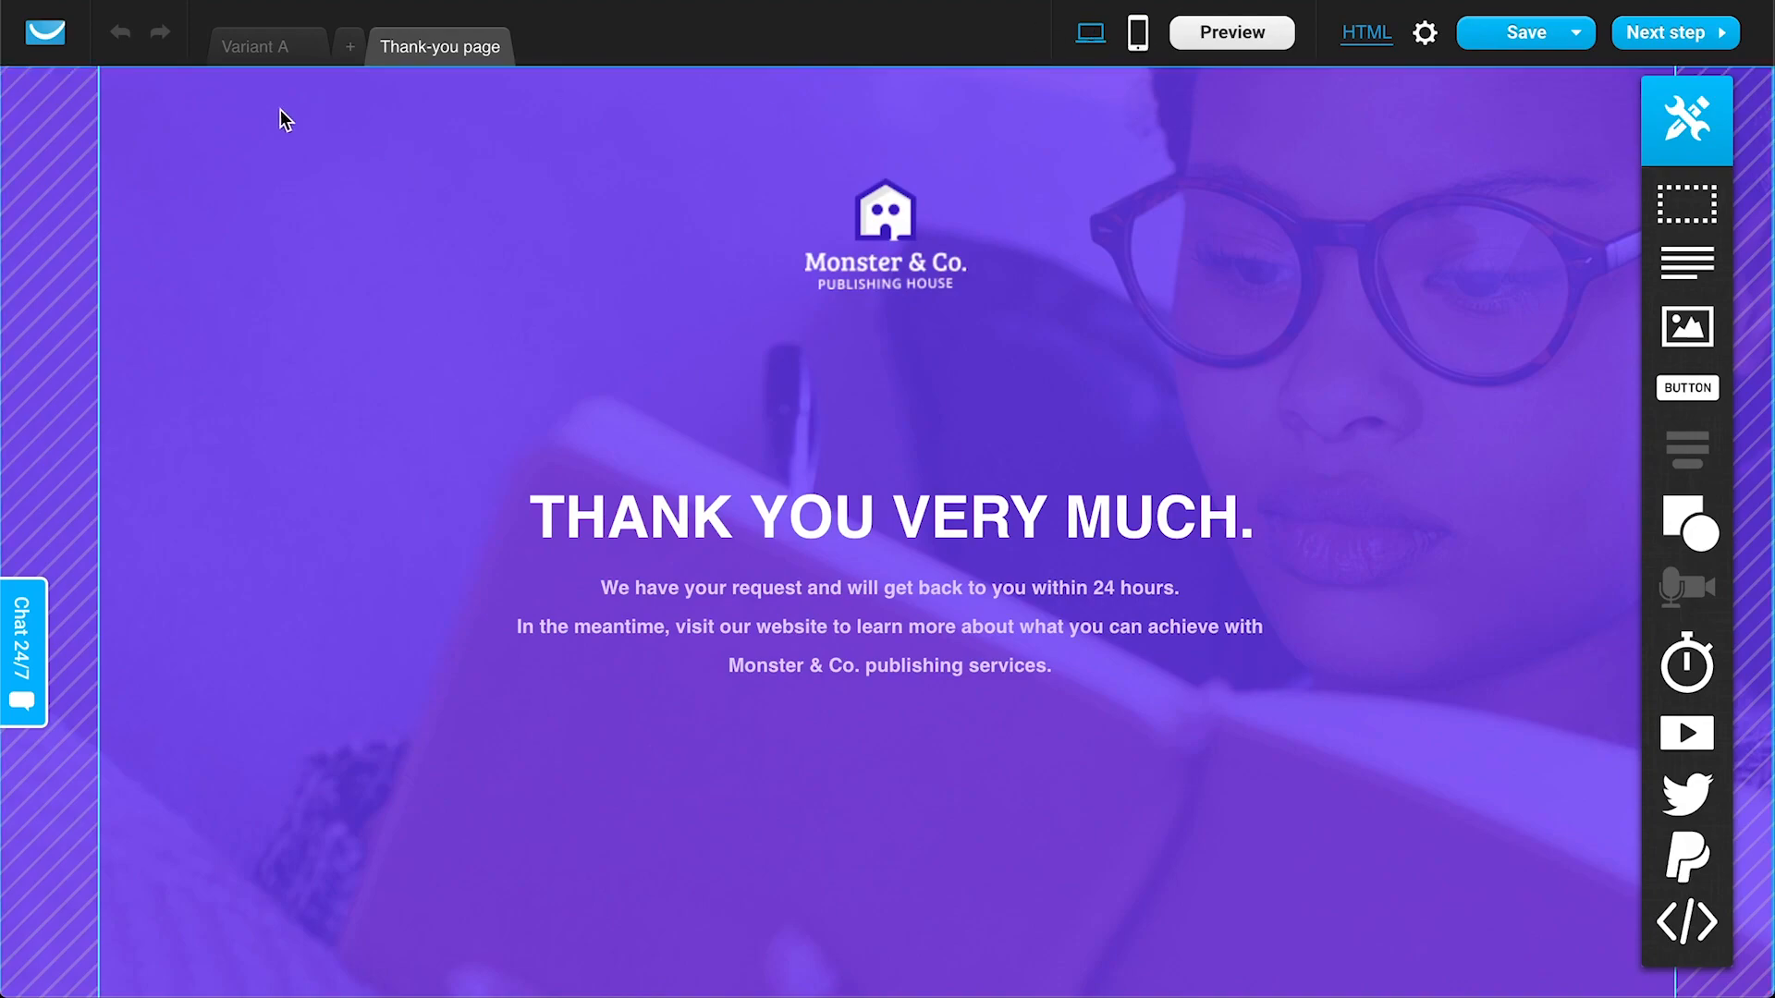
Step: Return to Variant A, look it over down to the closing form, and continue to the landing page settings
left_click(256, 46)
scroll(1090, 456, "down", 12)
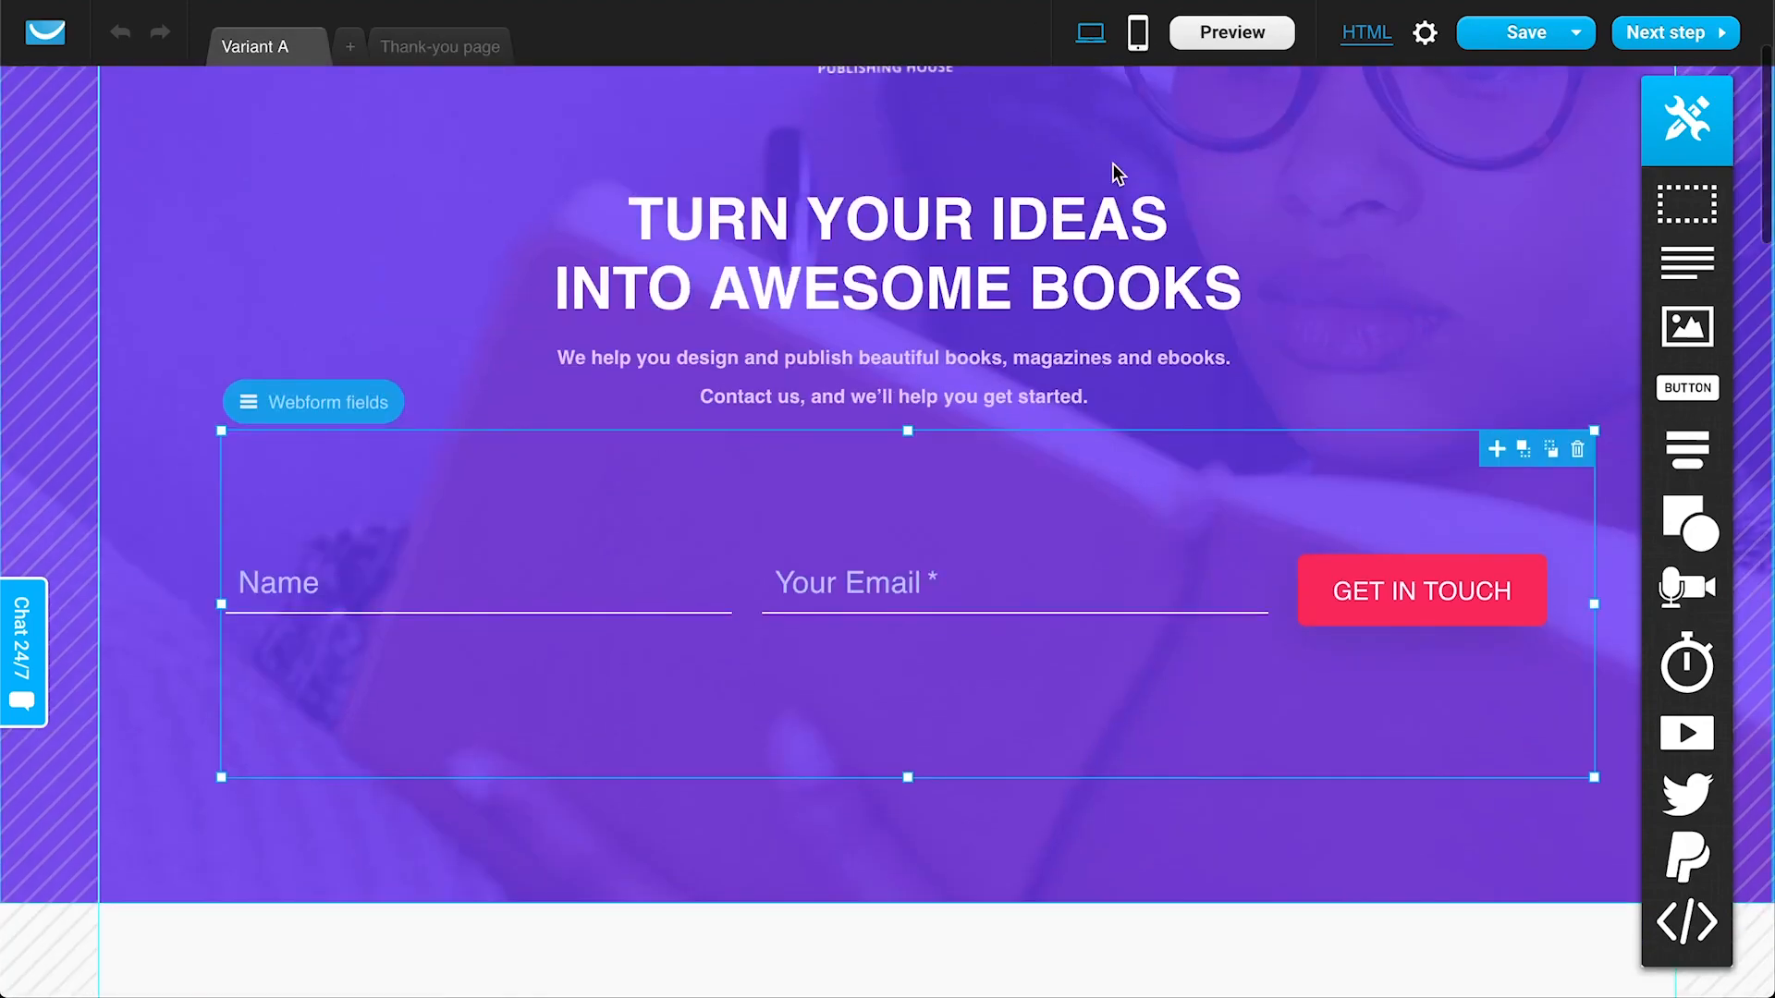
scroll(1434, 819, "down", 20)
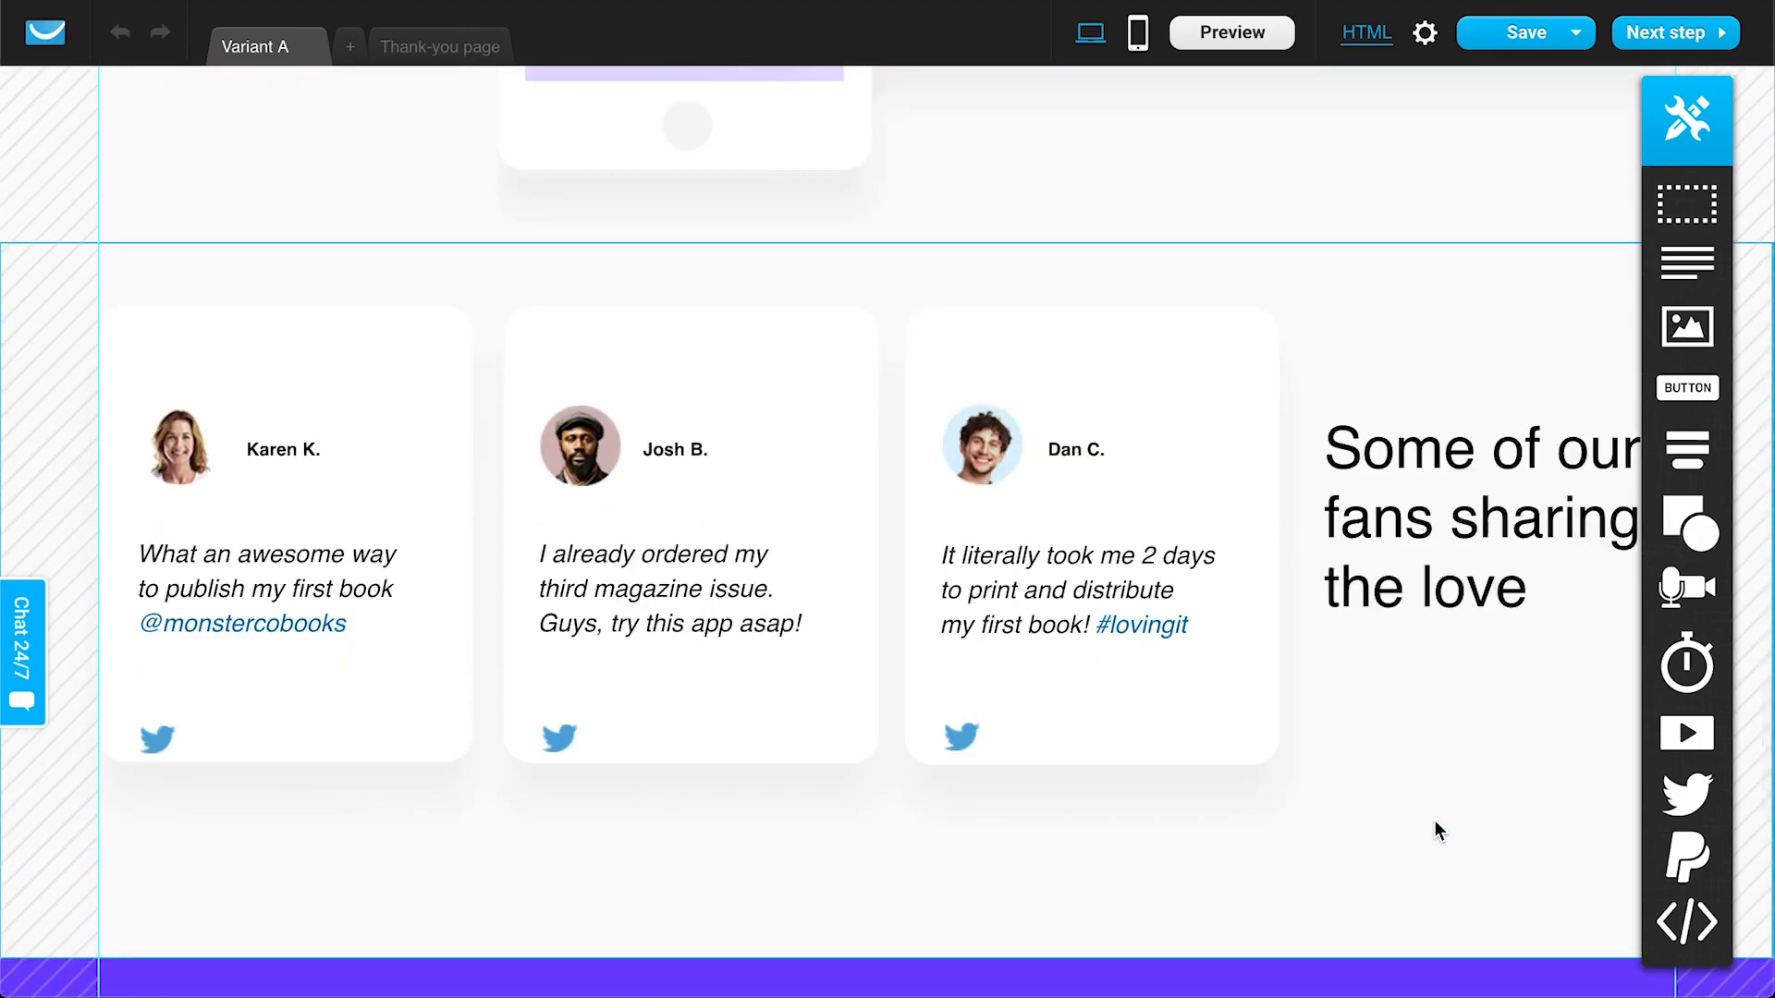
scroll(1434, 819, "down", 8)
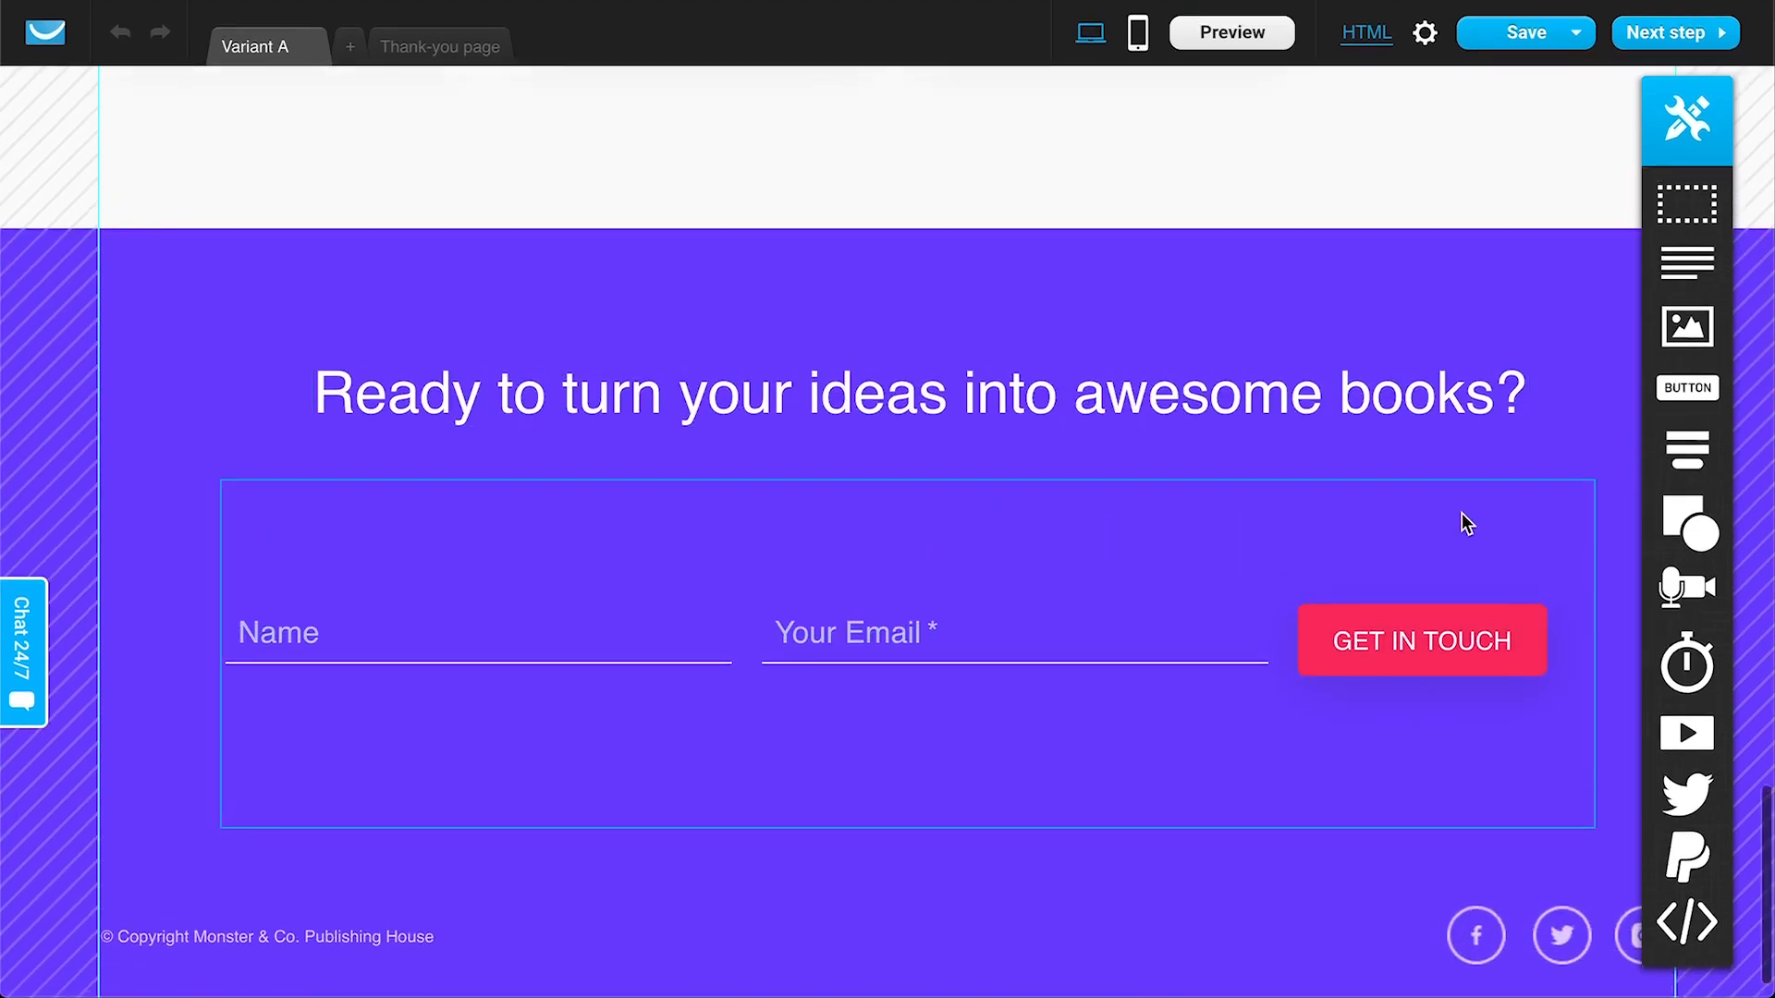
left_click(1692, 35)
left_click(920, 658)
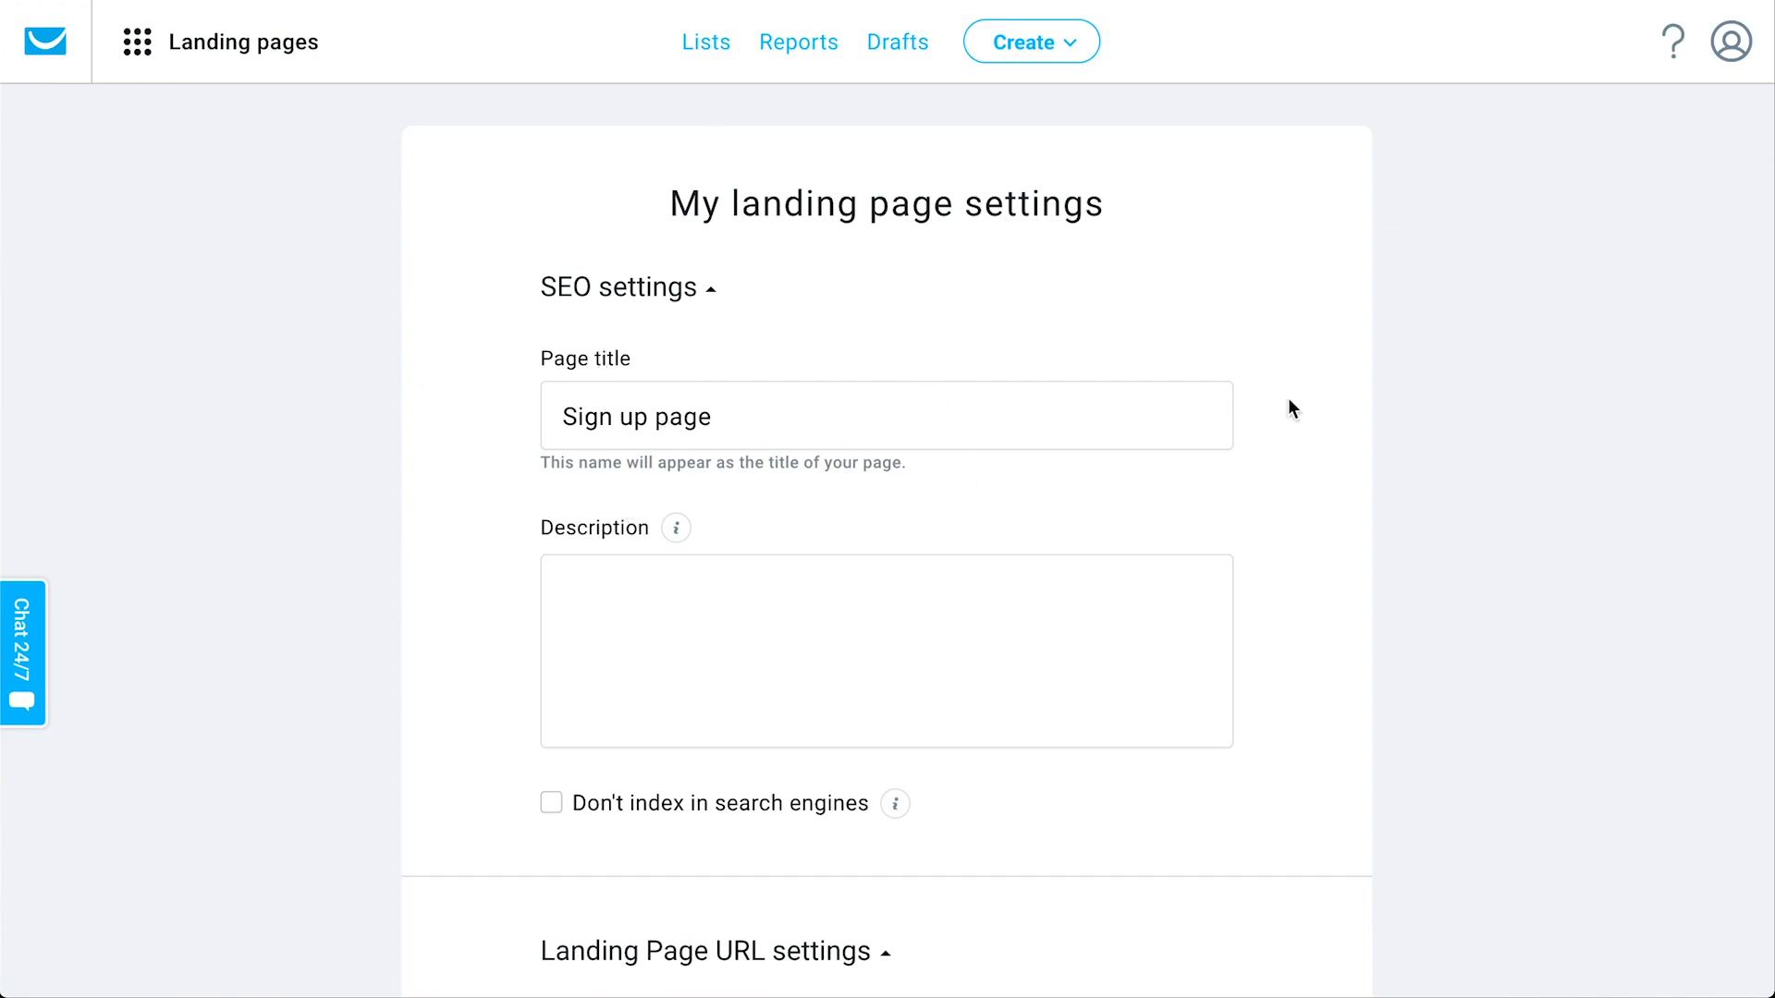
Step: Assign the custom monthlyhighlists domain to the landing page in the URL settings, leaving the optional directory empty
scroll(1236, 468, "down", 5)
scroll(1307, 689, "down", 3)
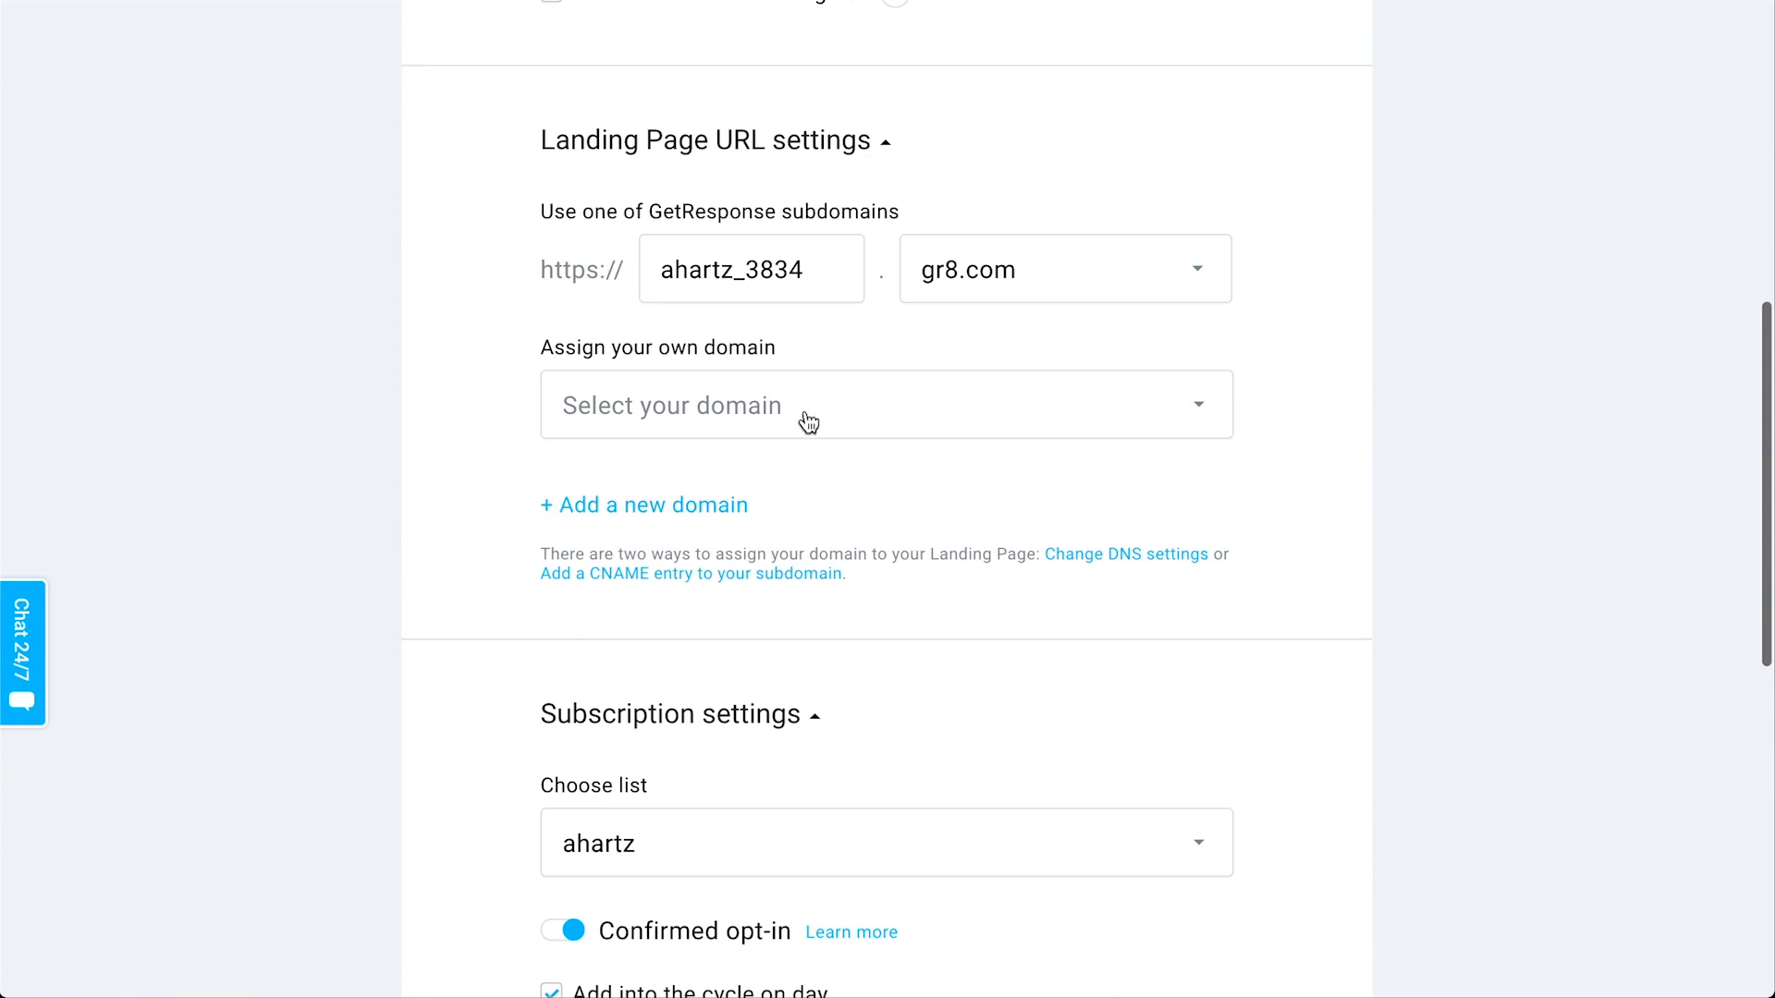
left_click(753, 427)
left_click(713, 532)
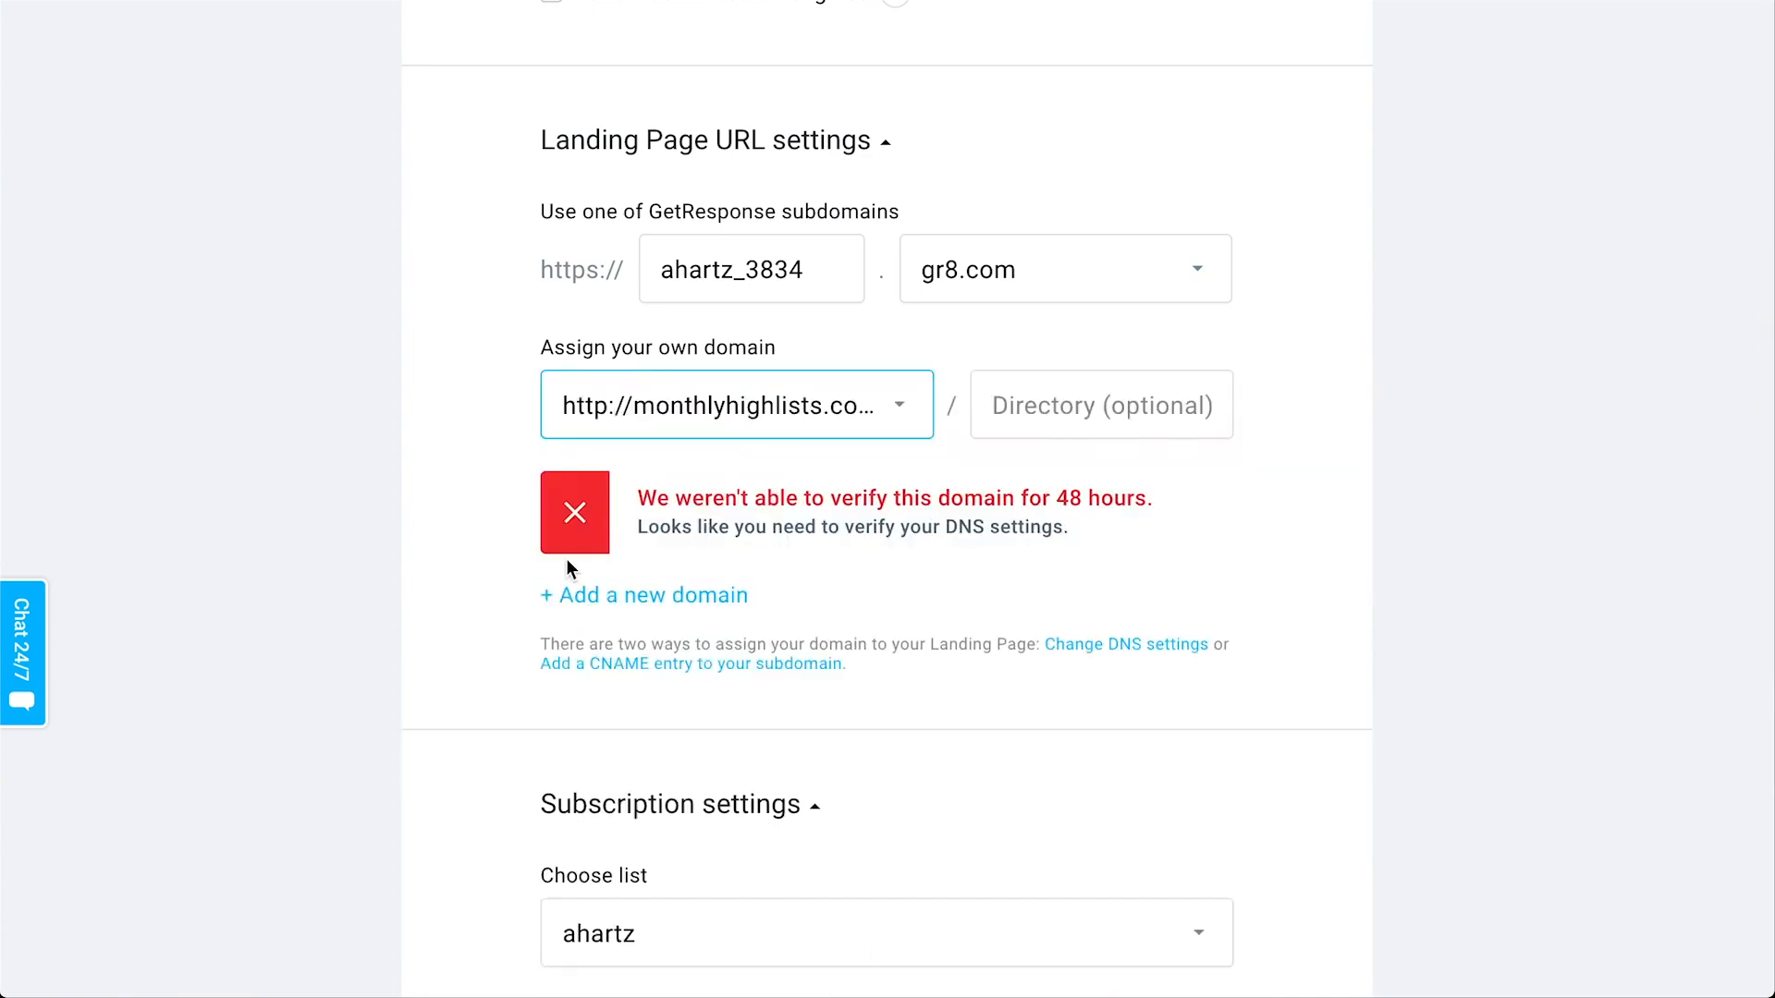
left_click(642, 416)
left_click(1106, 407)
scroll(1103, 406, "up", 1)
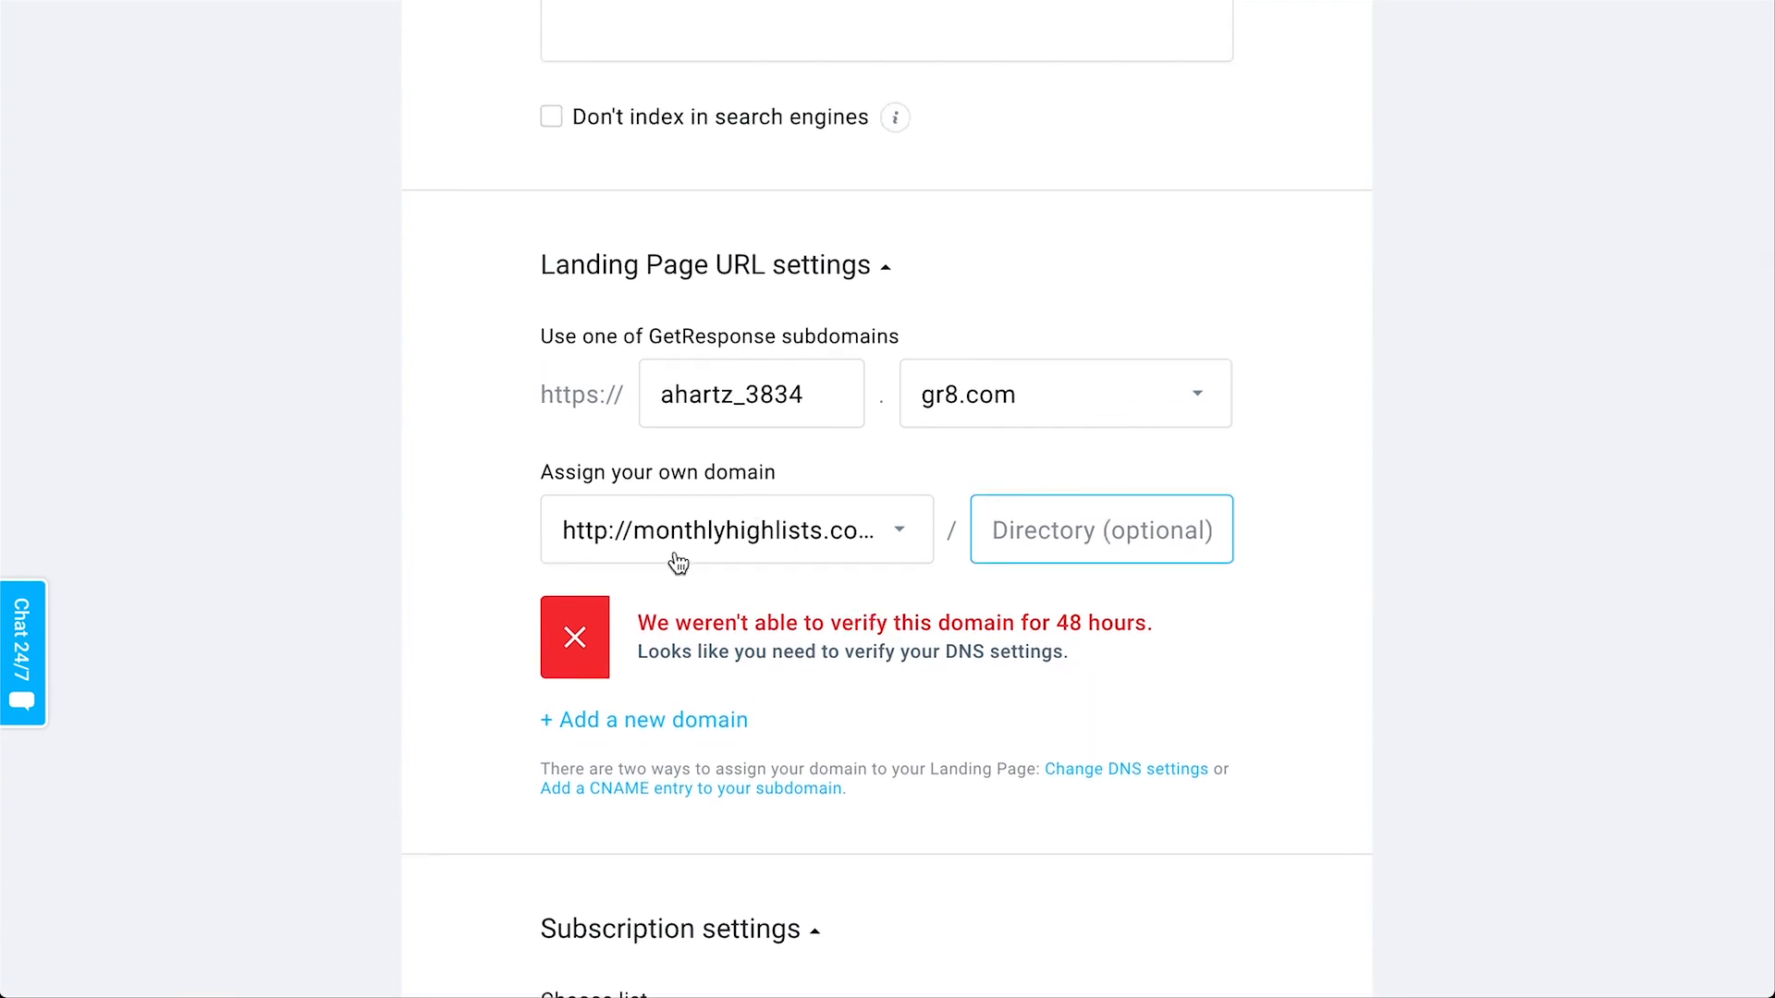
left_click(955, 481)
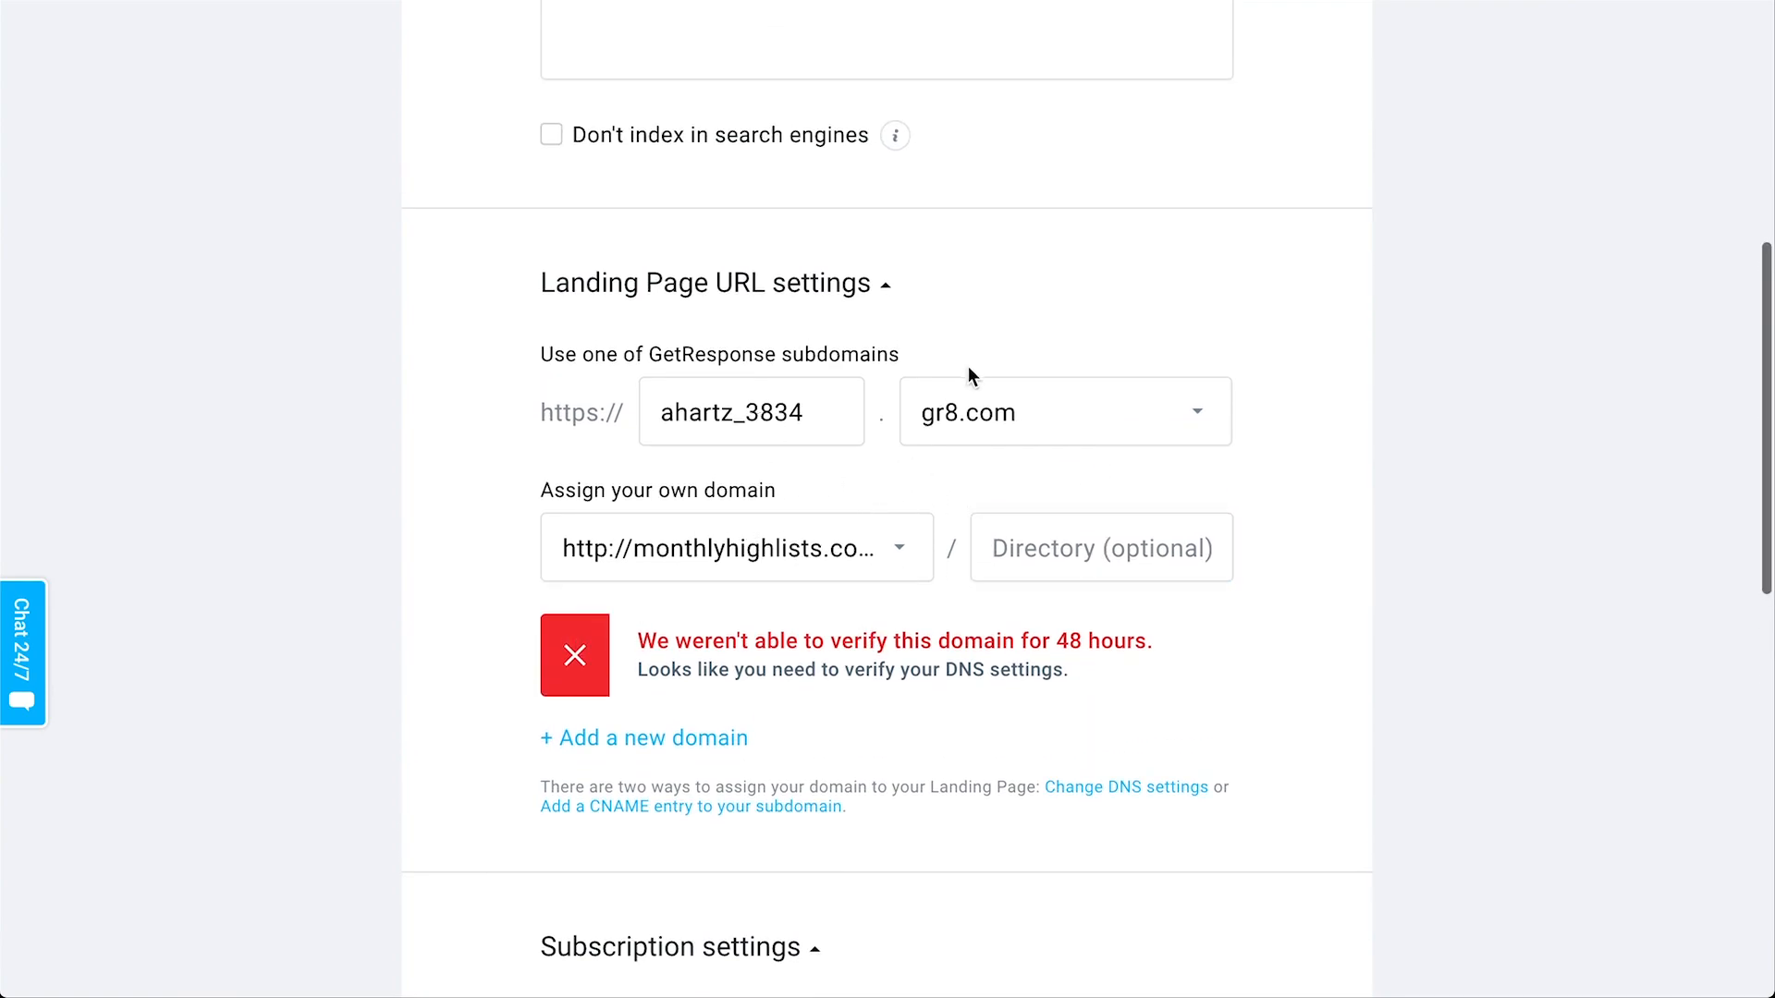
Step: Check the available GetResponse subdomain endings, keep gr8.com, and set the subdomain name to "freeebooksignups"
left_click(966, 425)
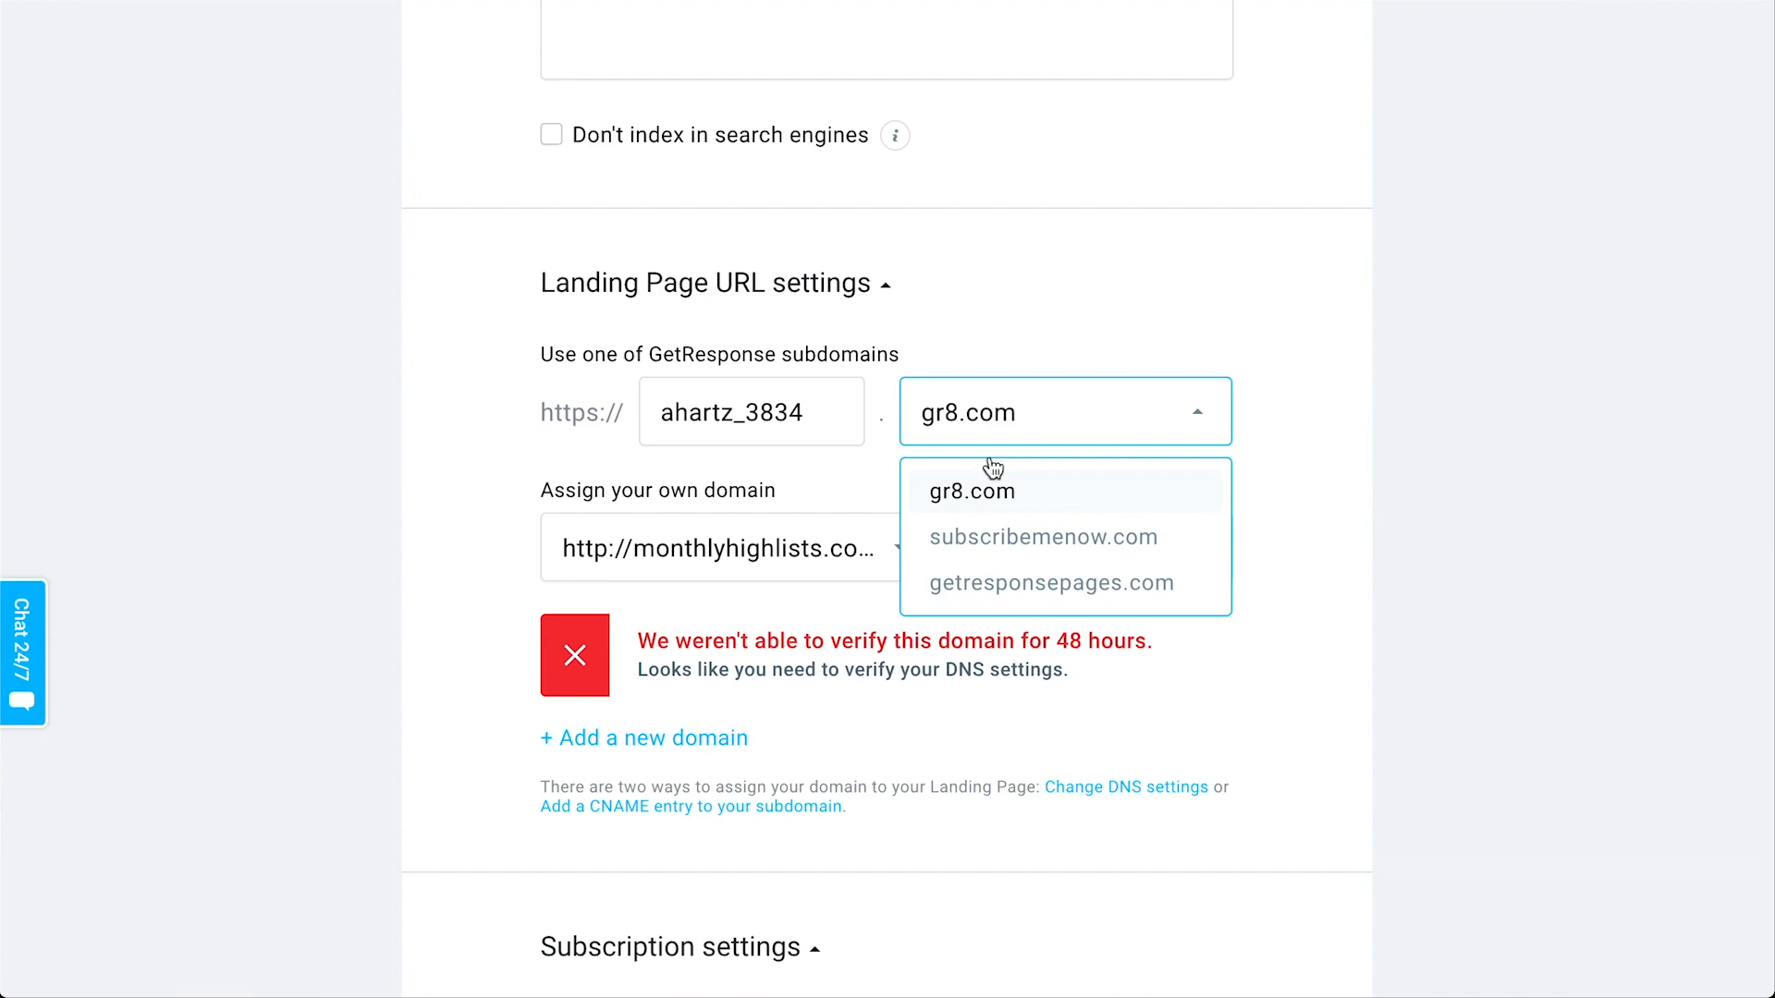
left_click(679, 413)
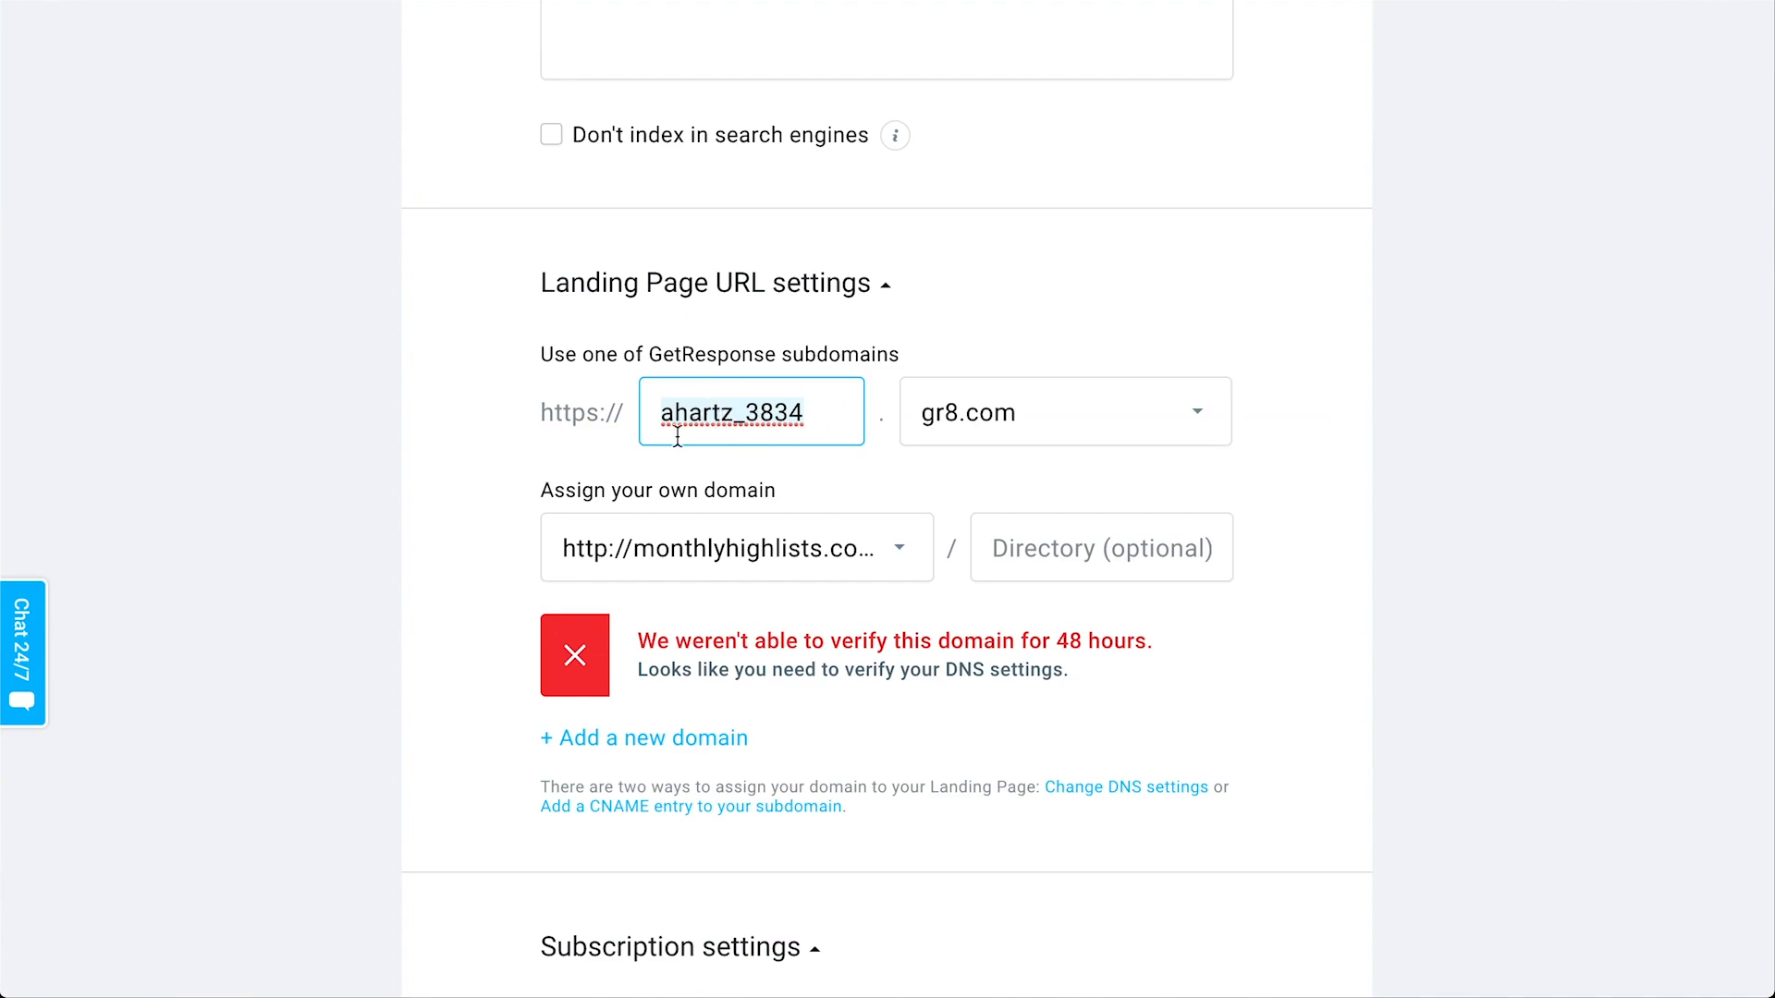
type("f")
type("reeebooksignups")
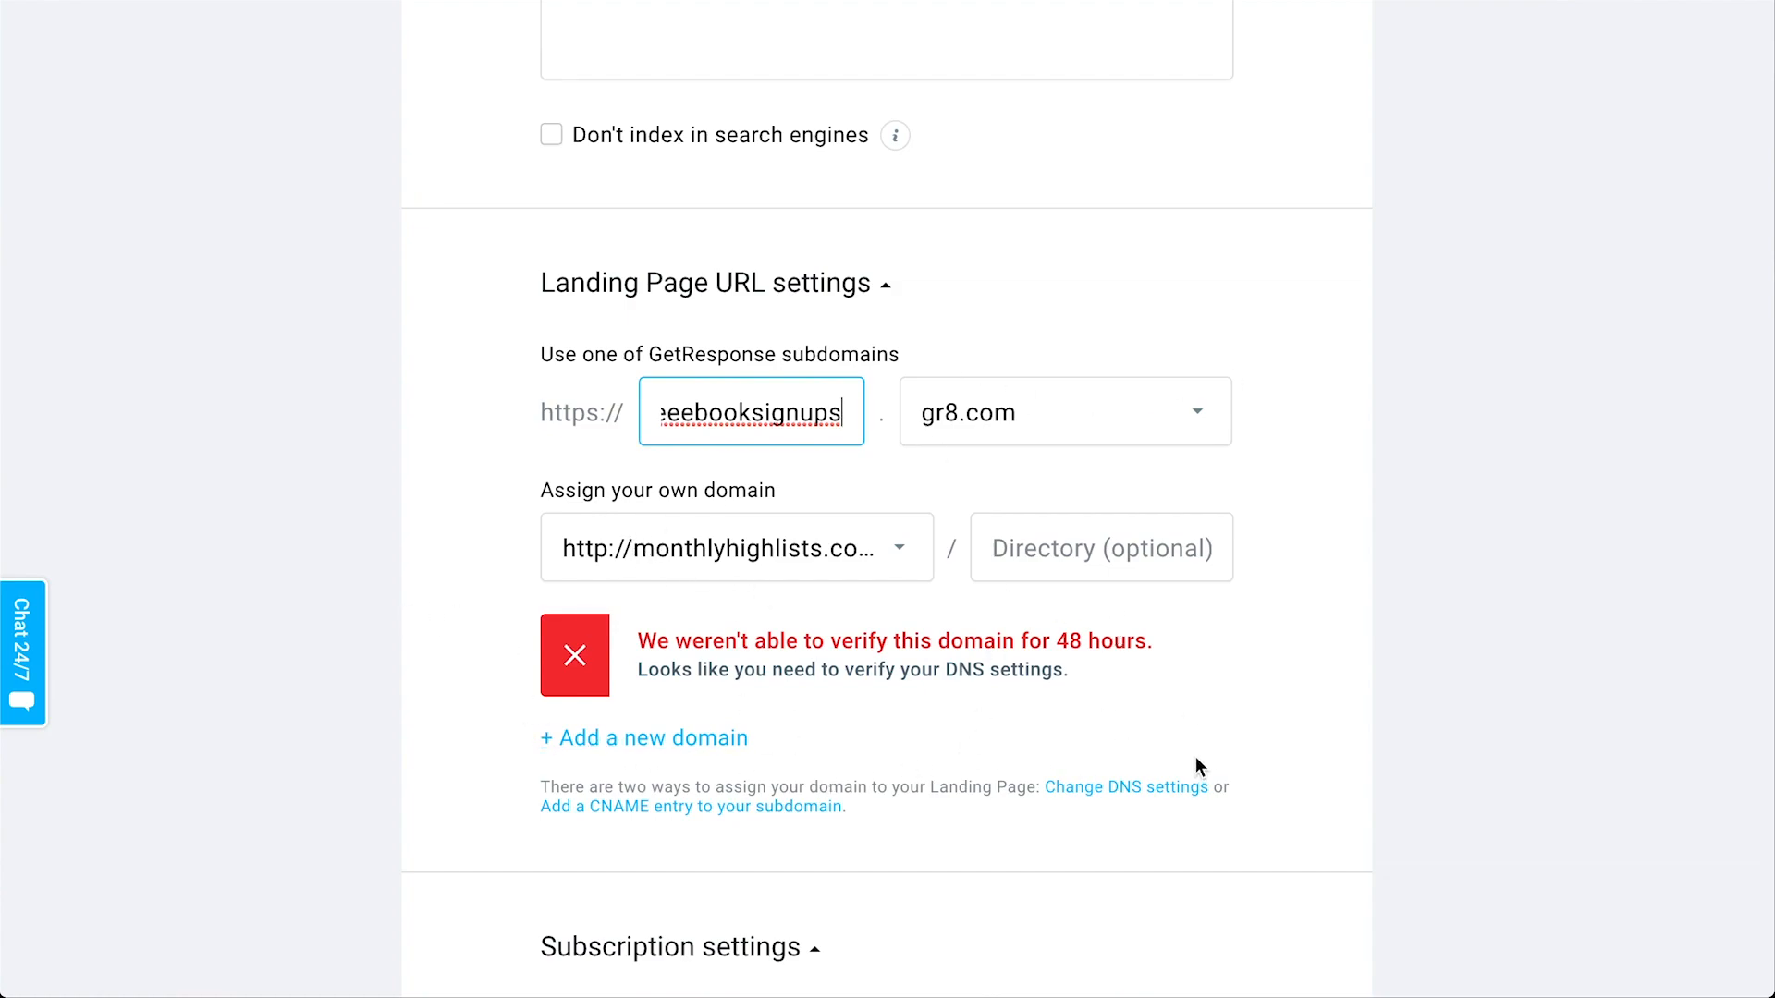
scroll(950, 756, "down", 1)
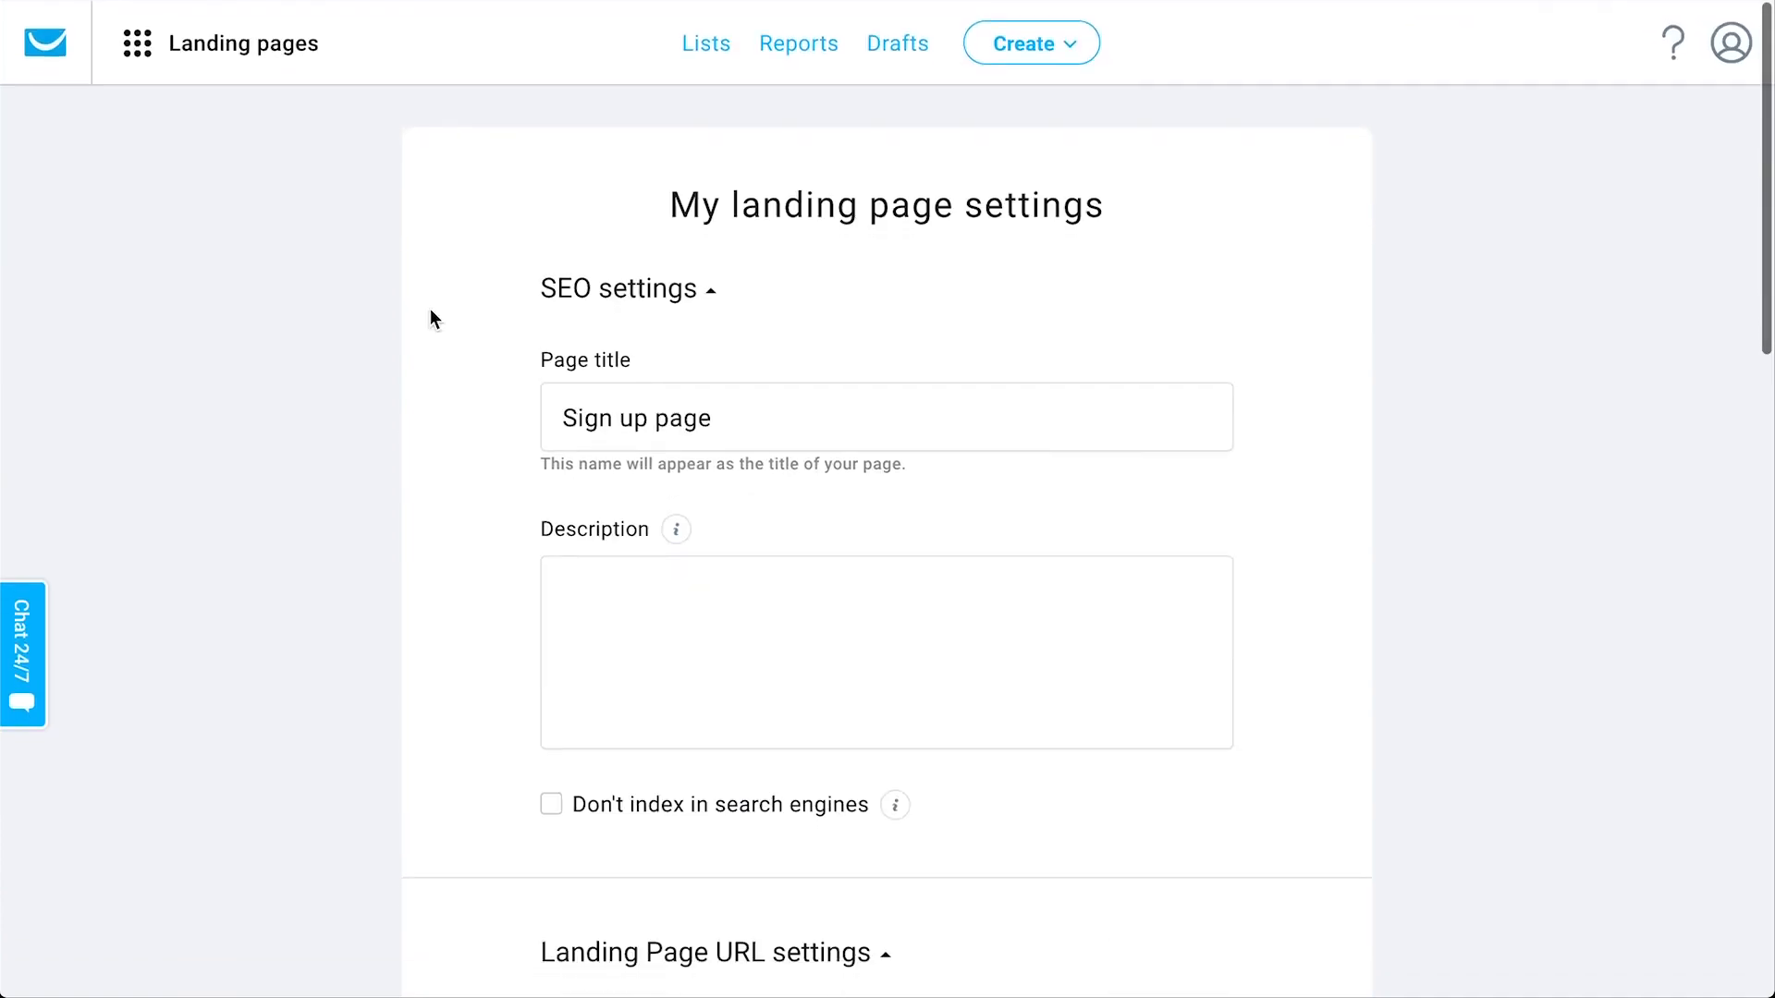
Step: Go to Forms and surveys and look through the list of existing forms
left_click(245, 67)
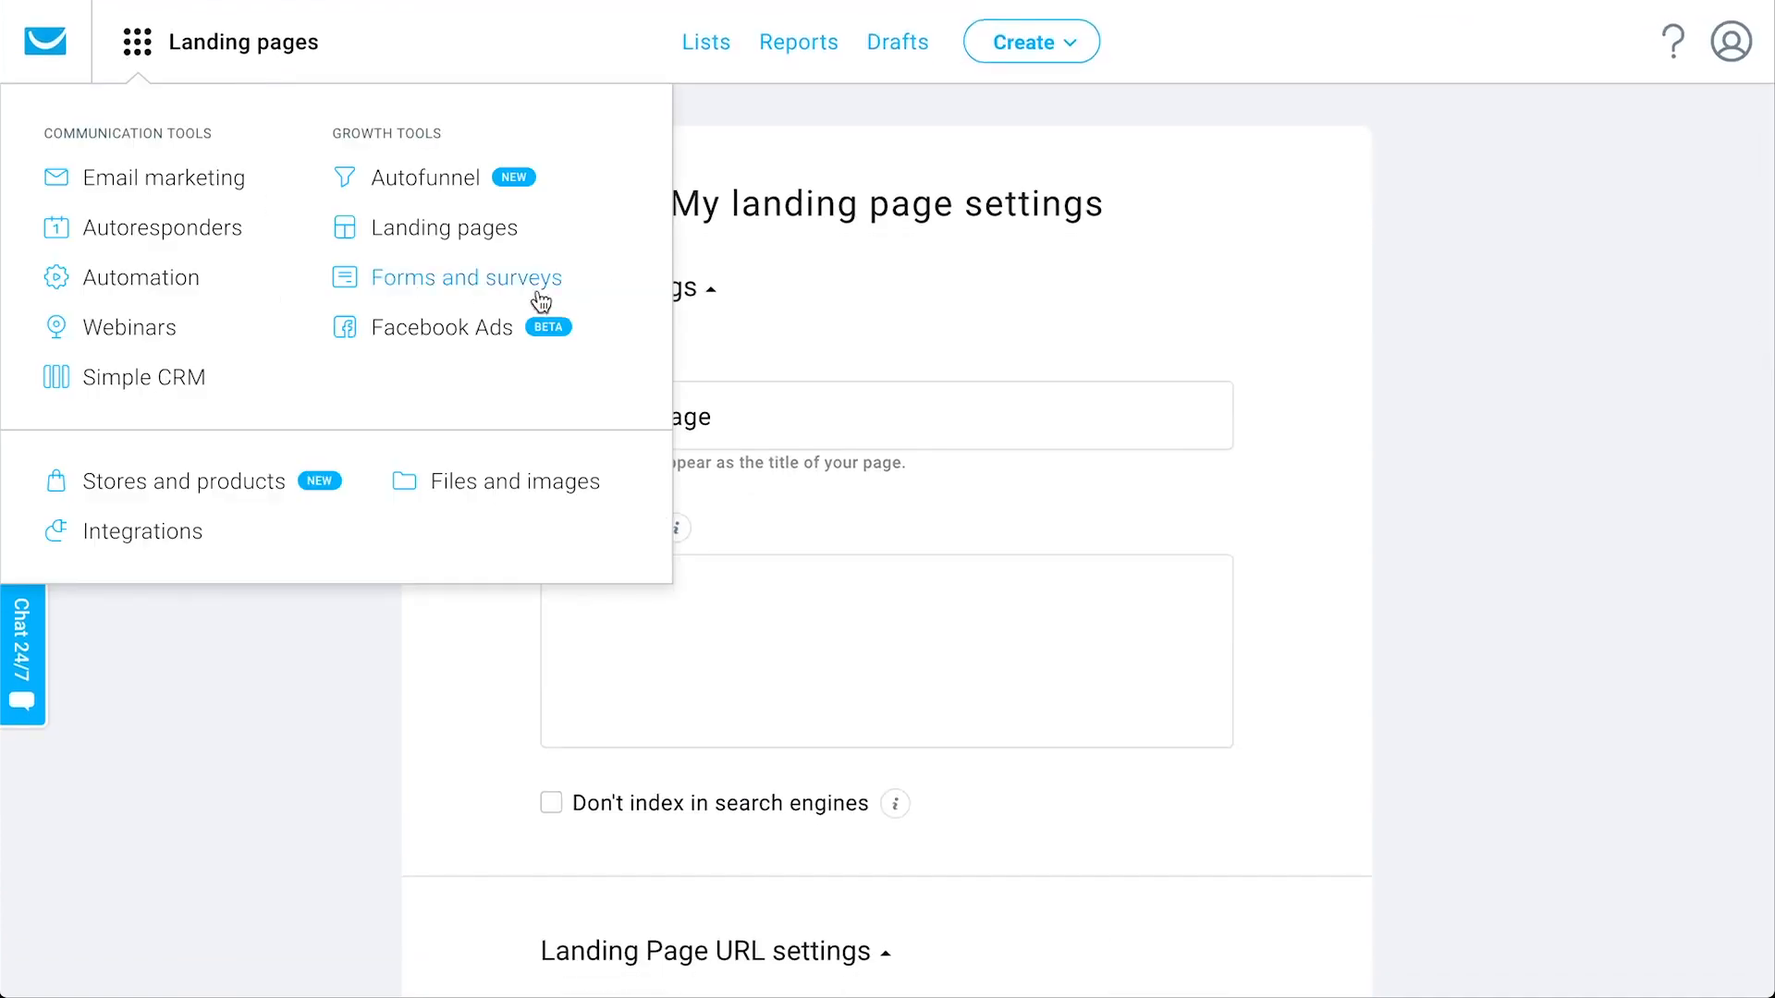
left_click(499, 289)
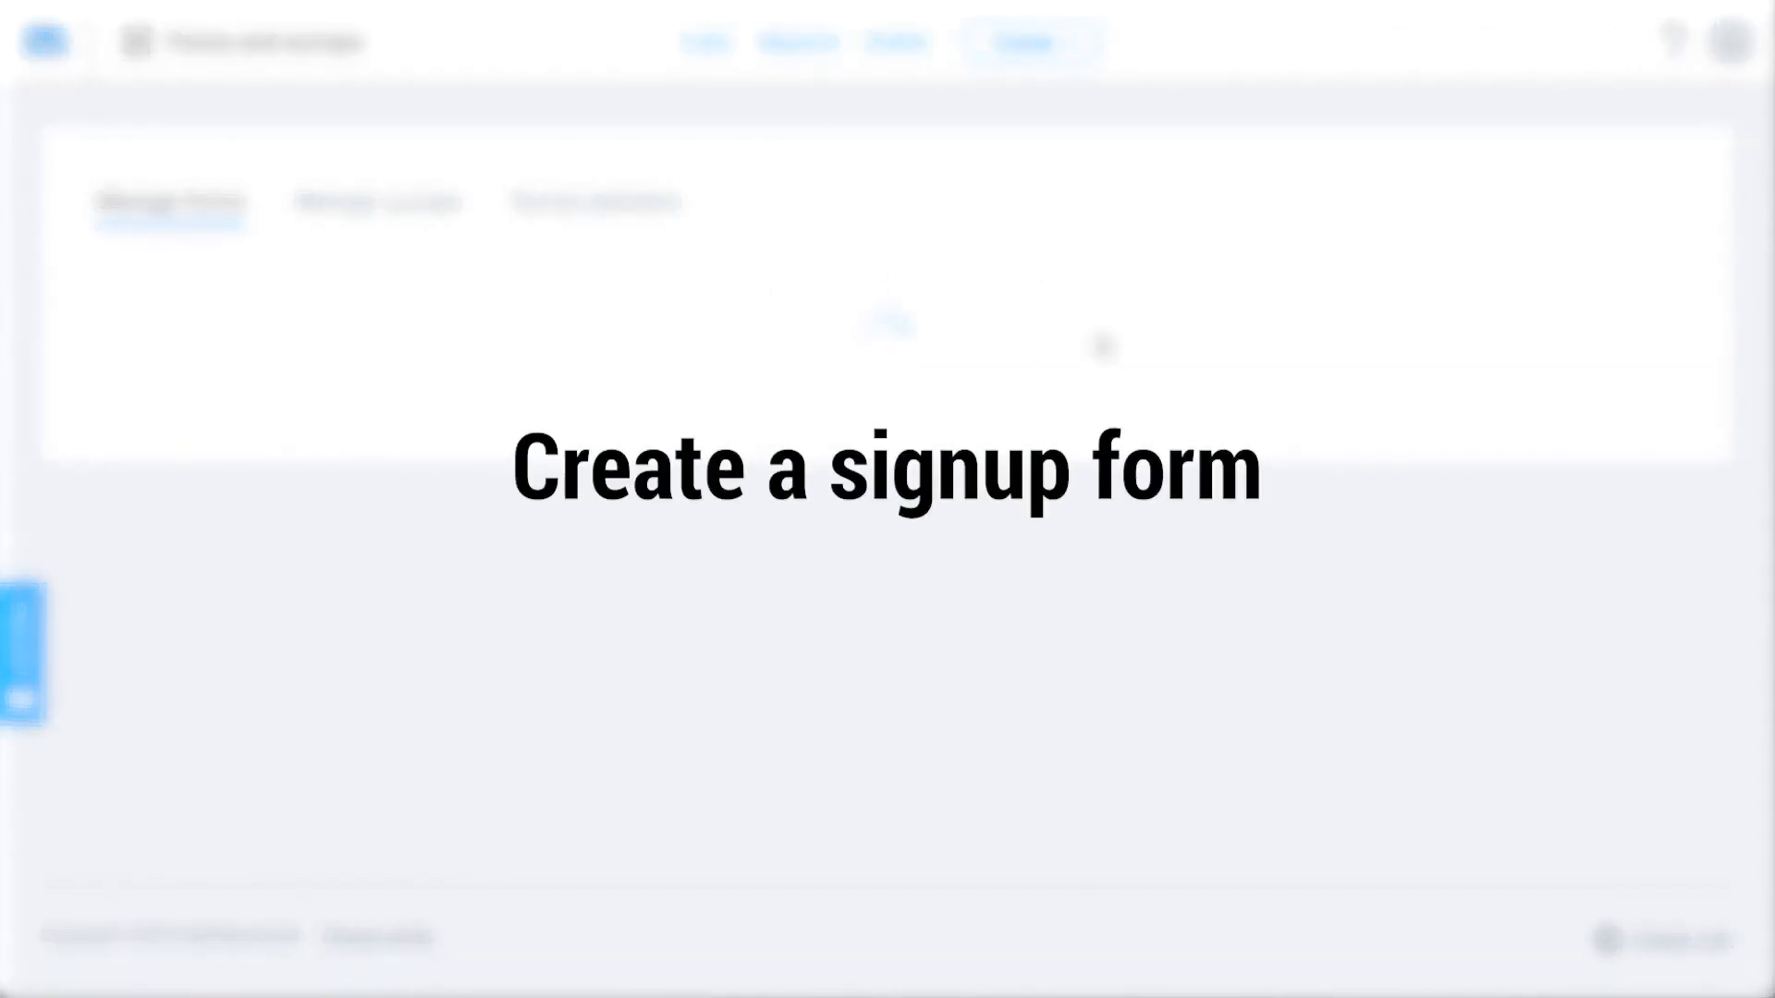
scroll(1174, 584, "down", 2)
scroll(1172, 583, "up", 2)
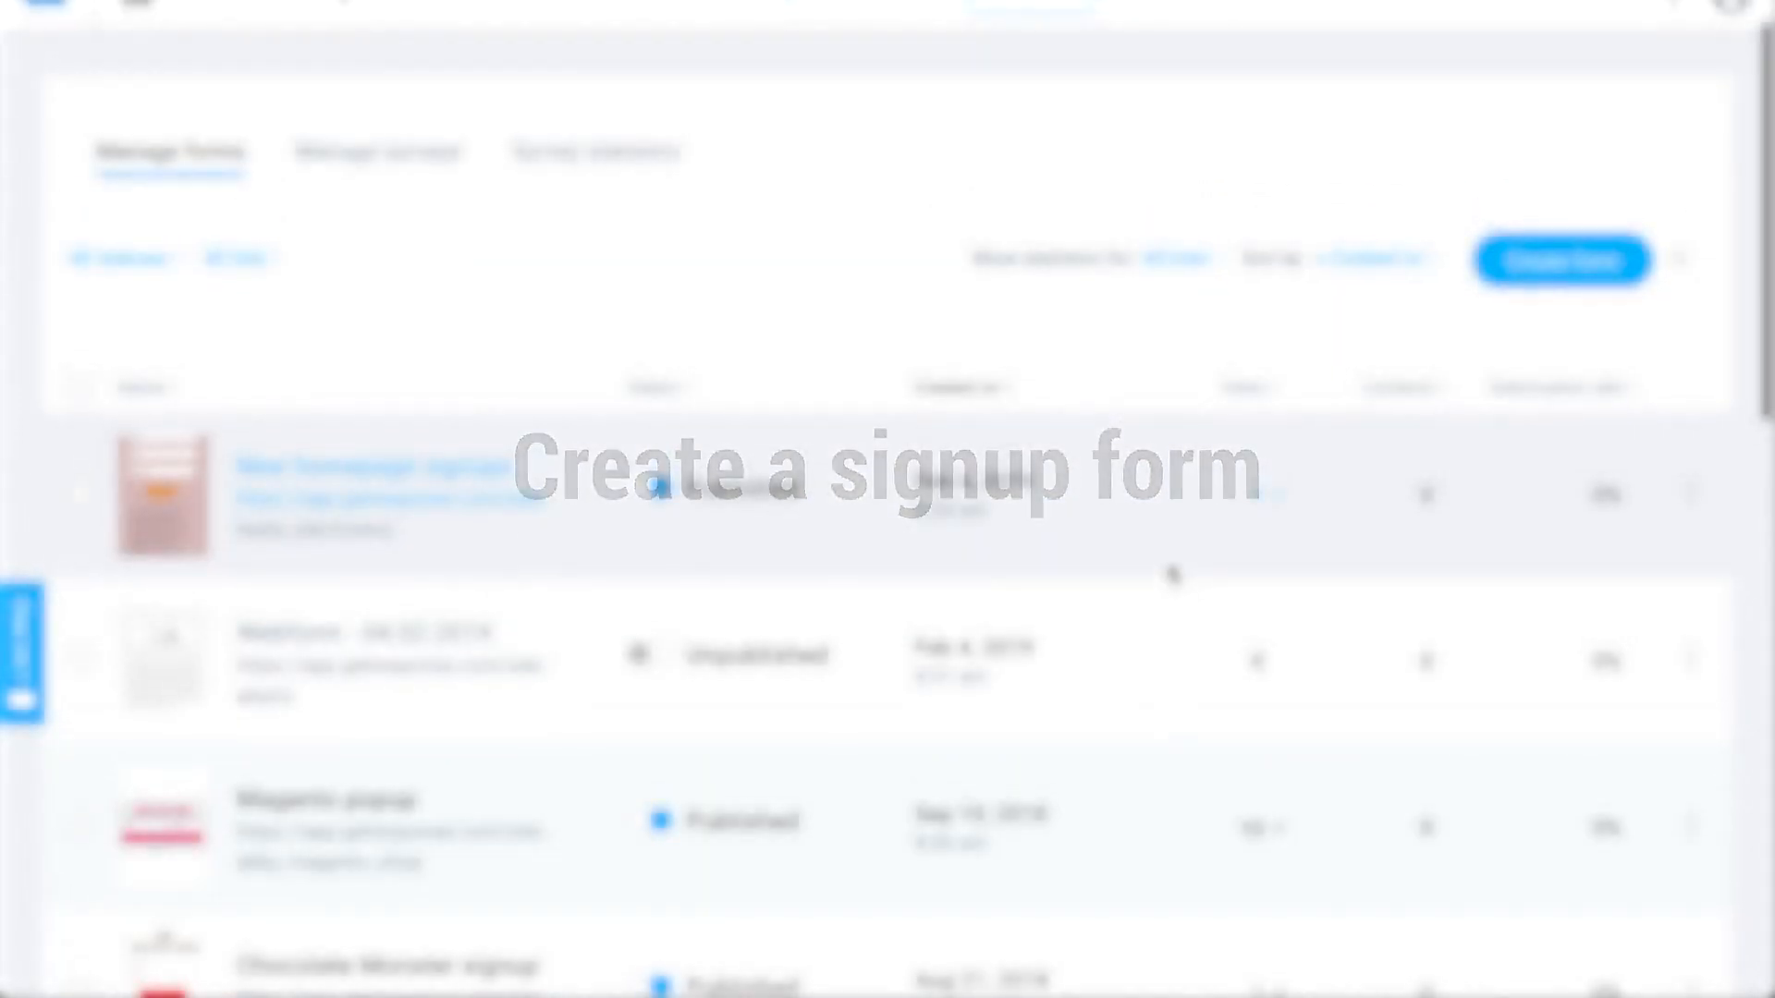
scroll(443, 479, "down", 1)
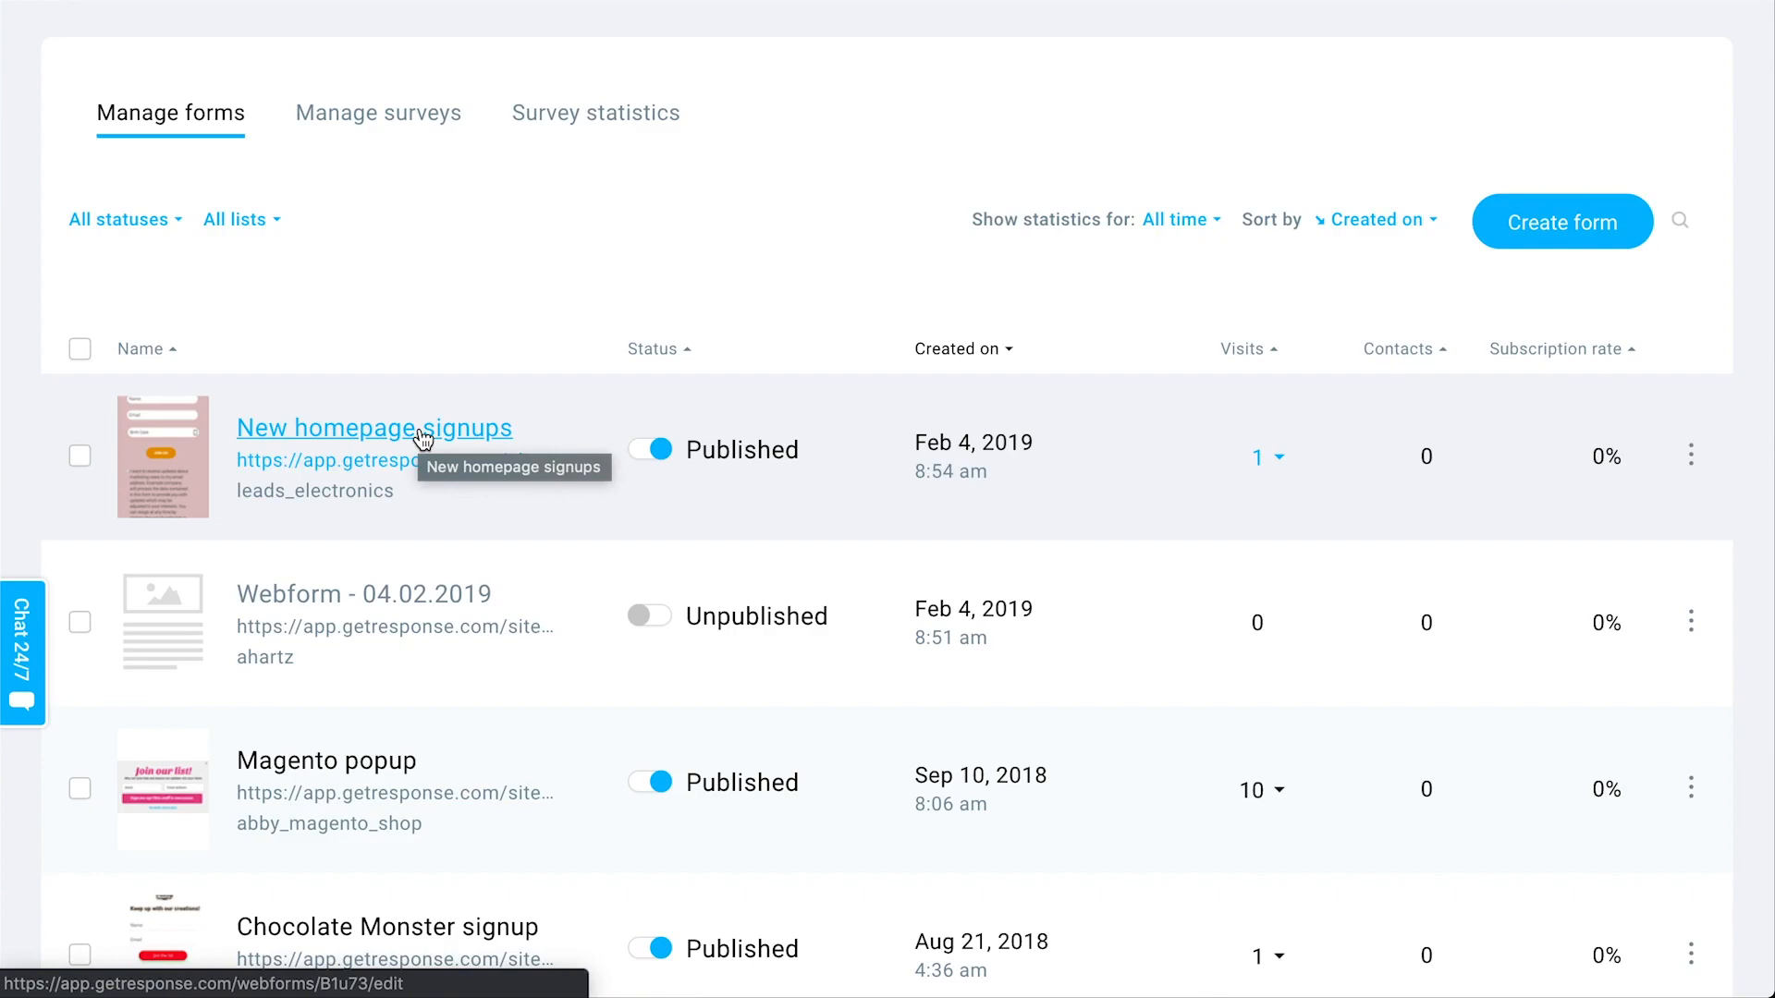
scroll(899, 374, "up", 1)
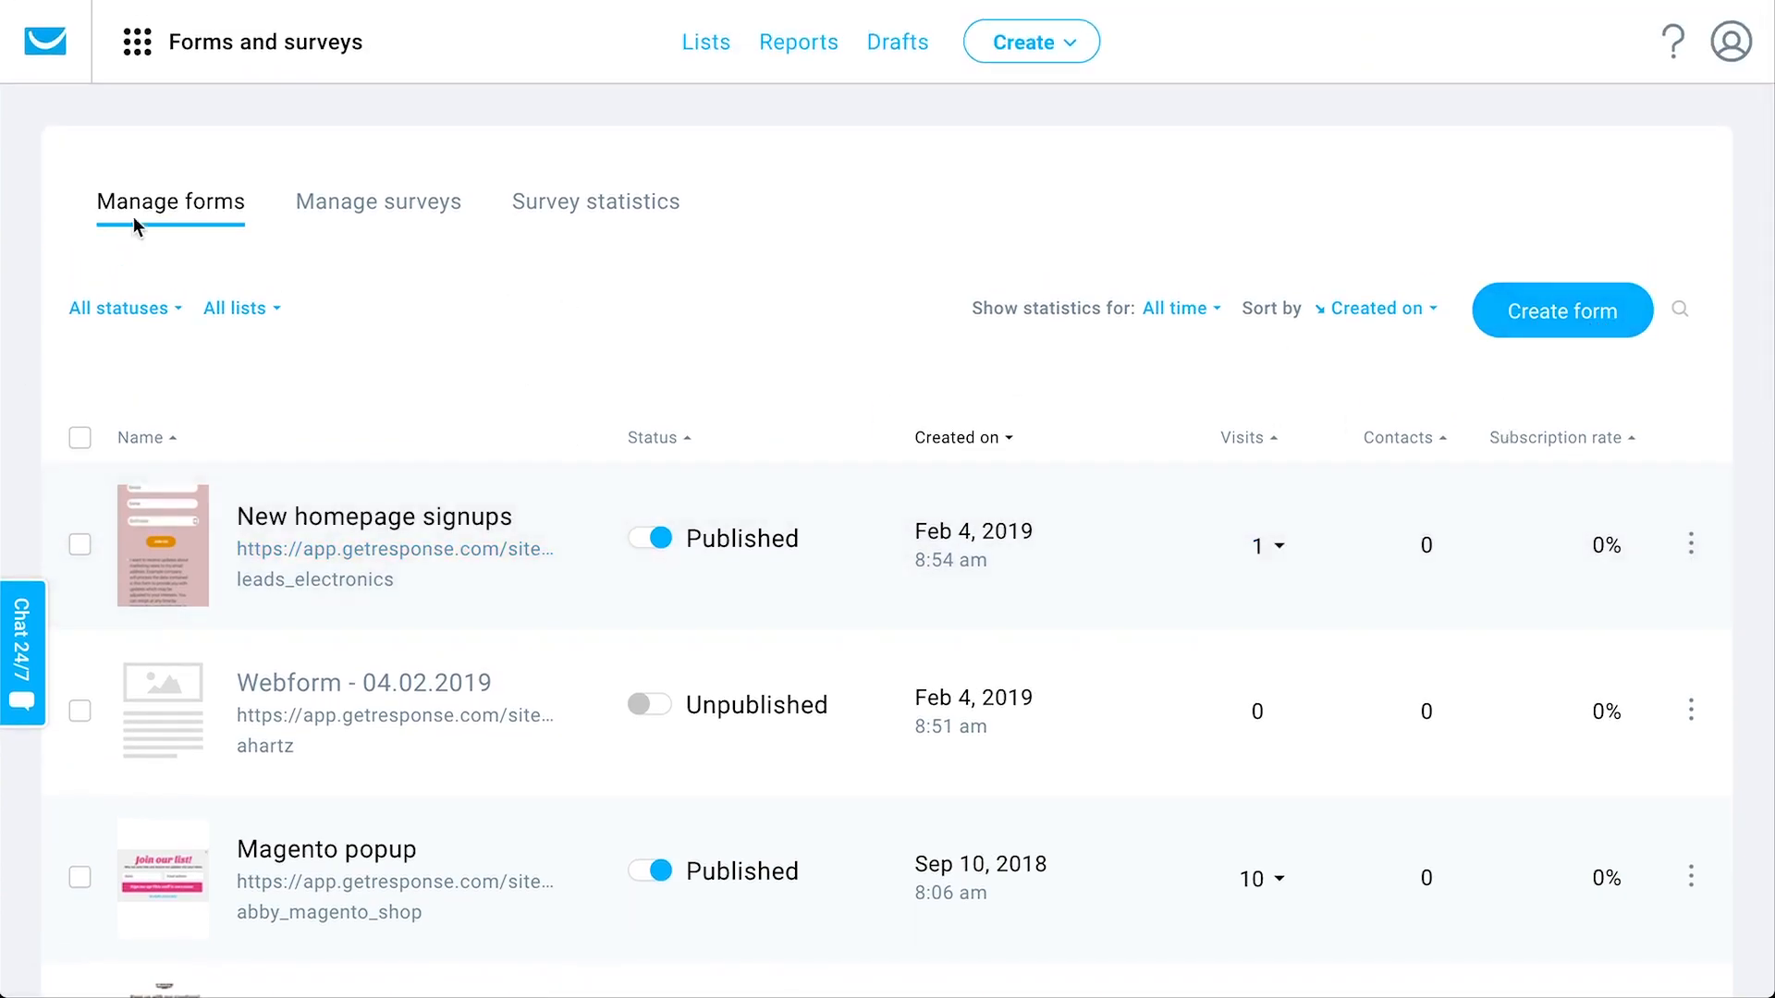
Step: Go to Automation and start a new workflow to reach the template selection
left_click(226, 46)
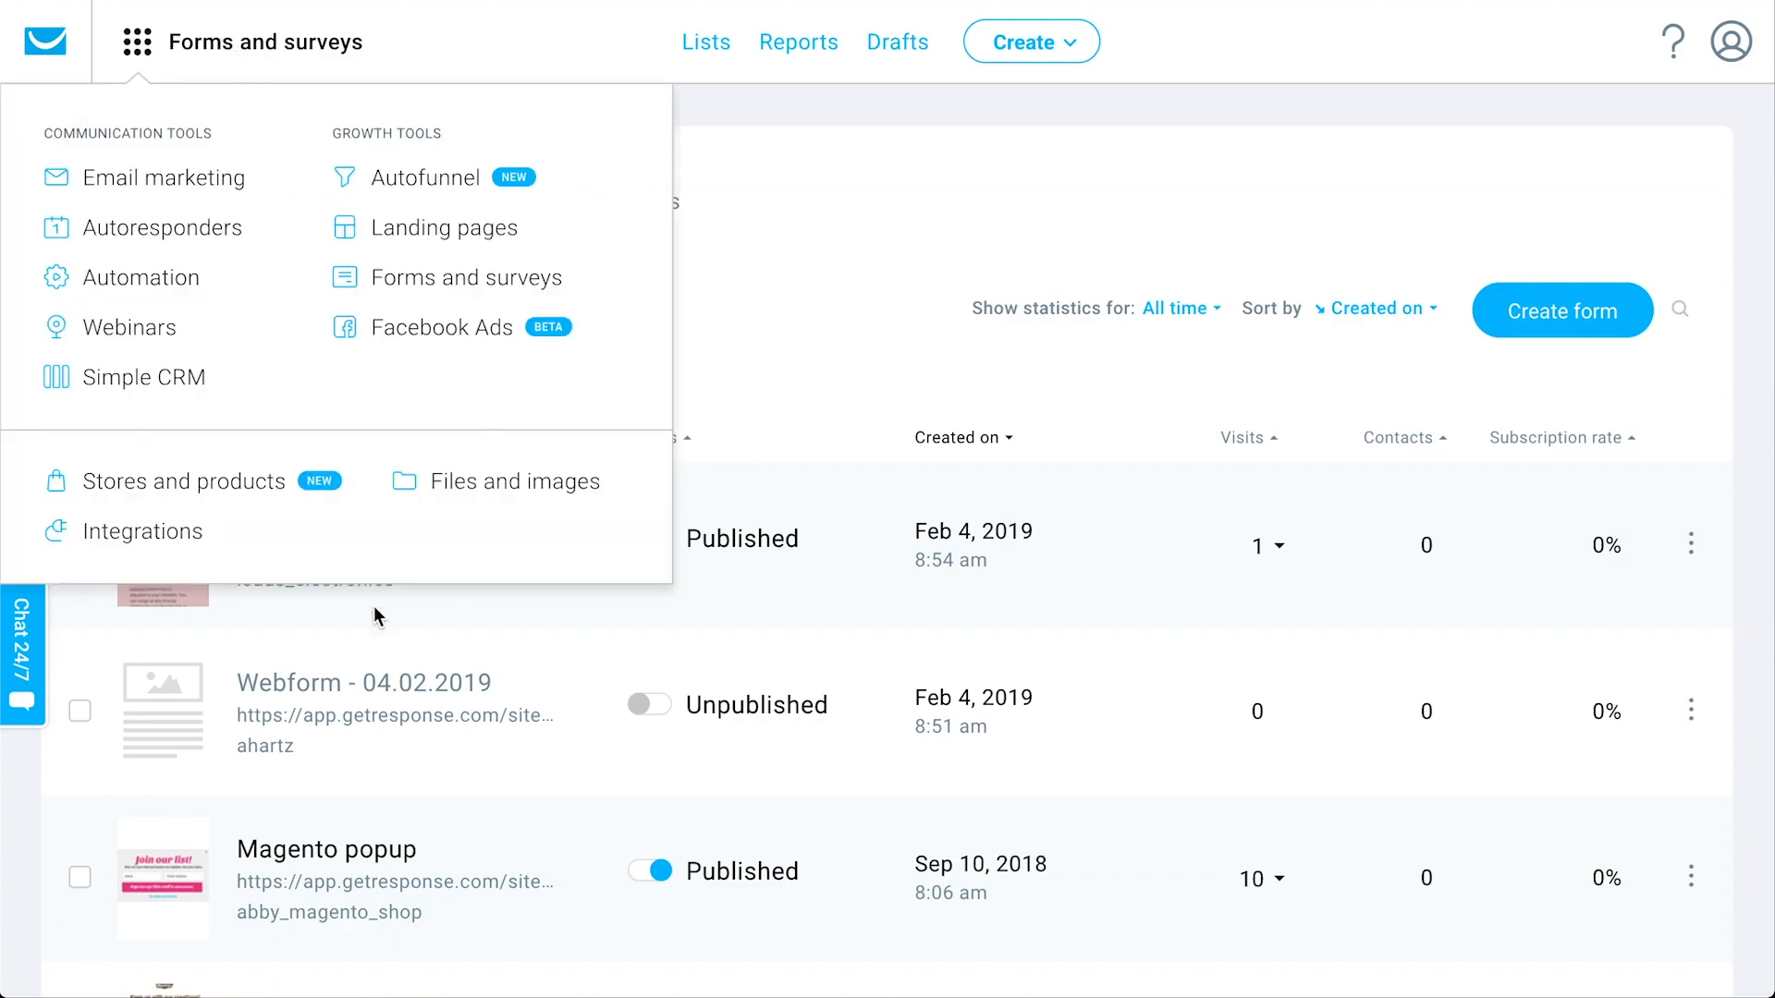
left_click(150, 289)
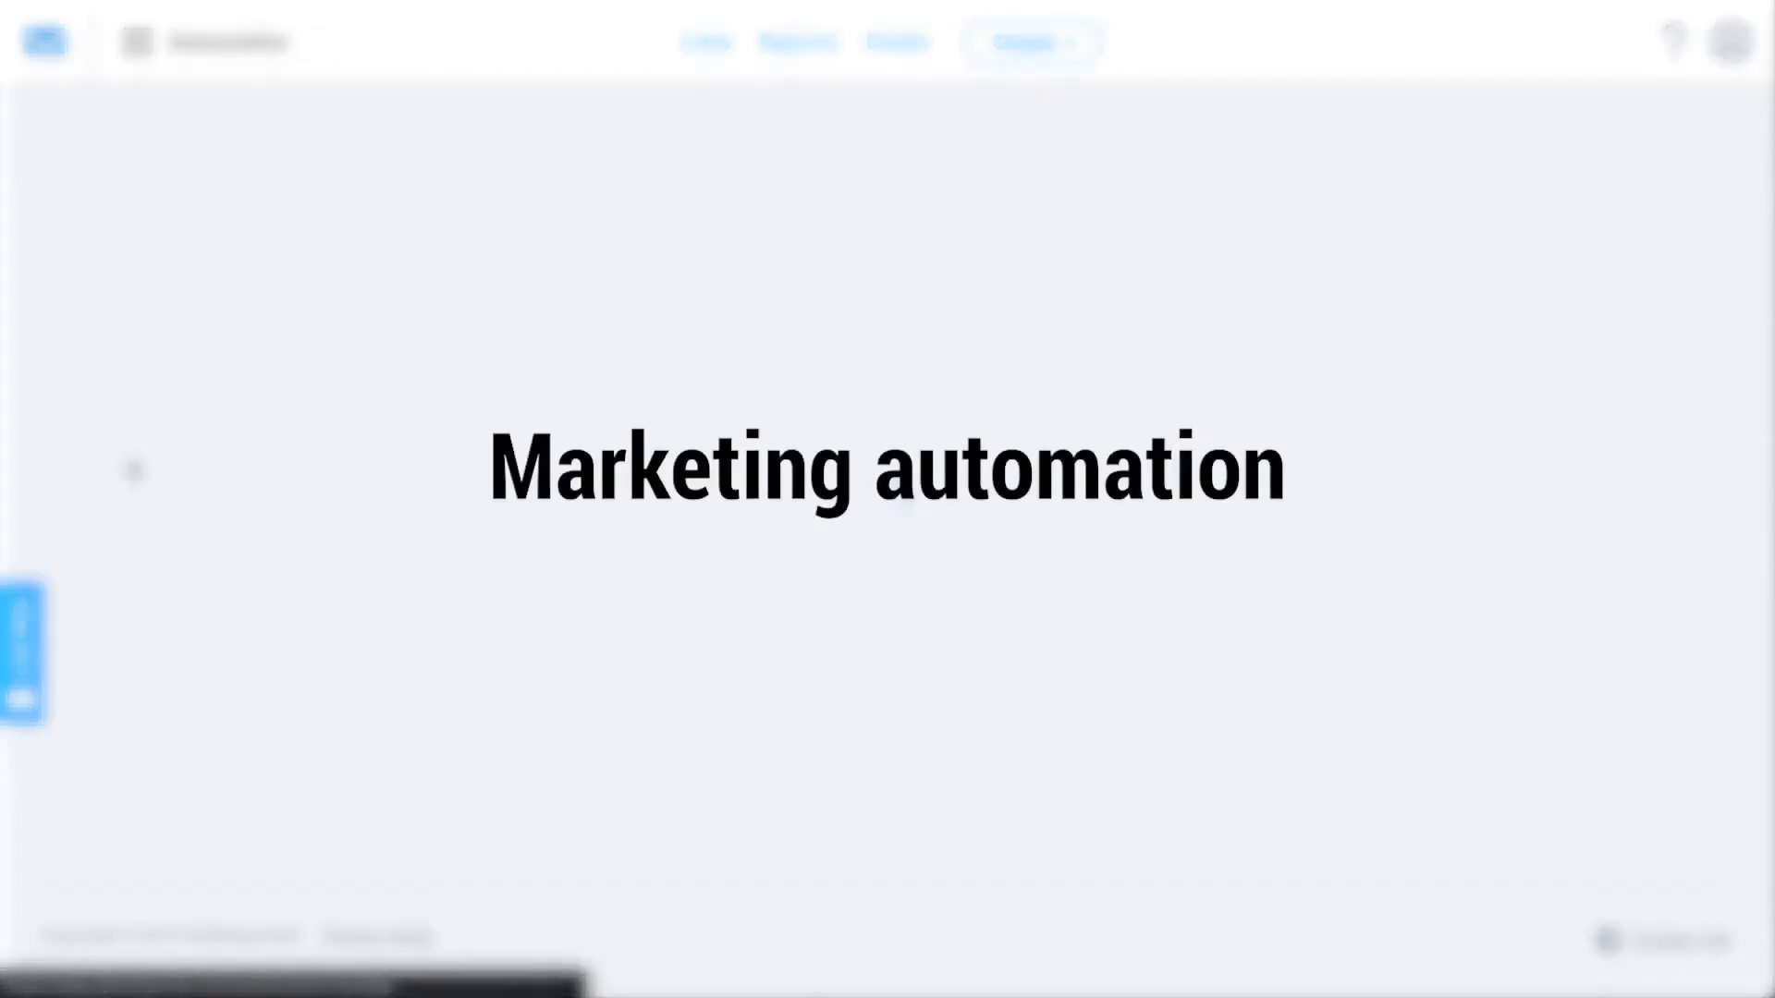
left_click(1610, 326)
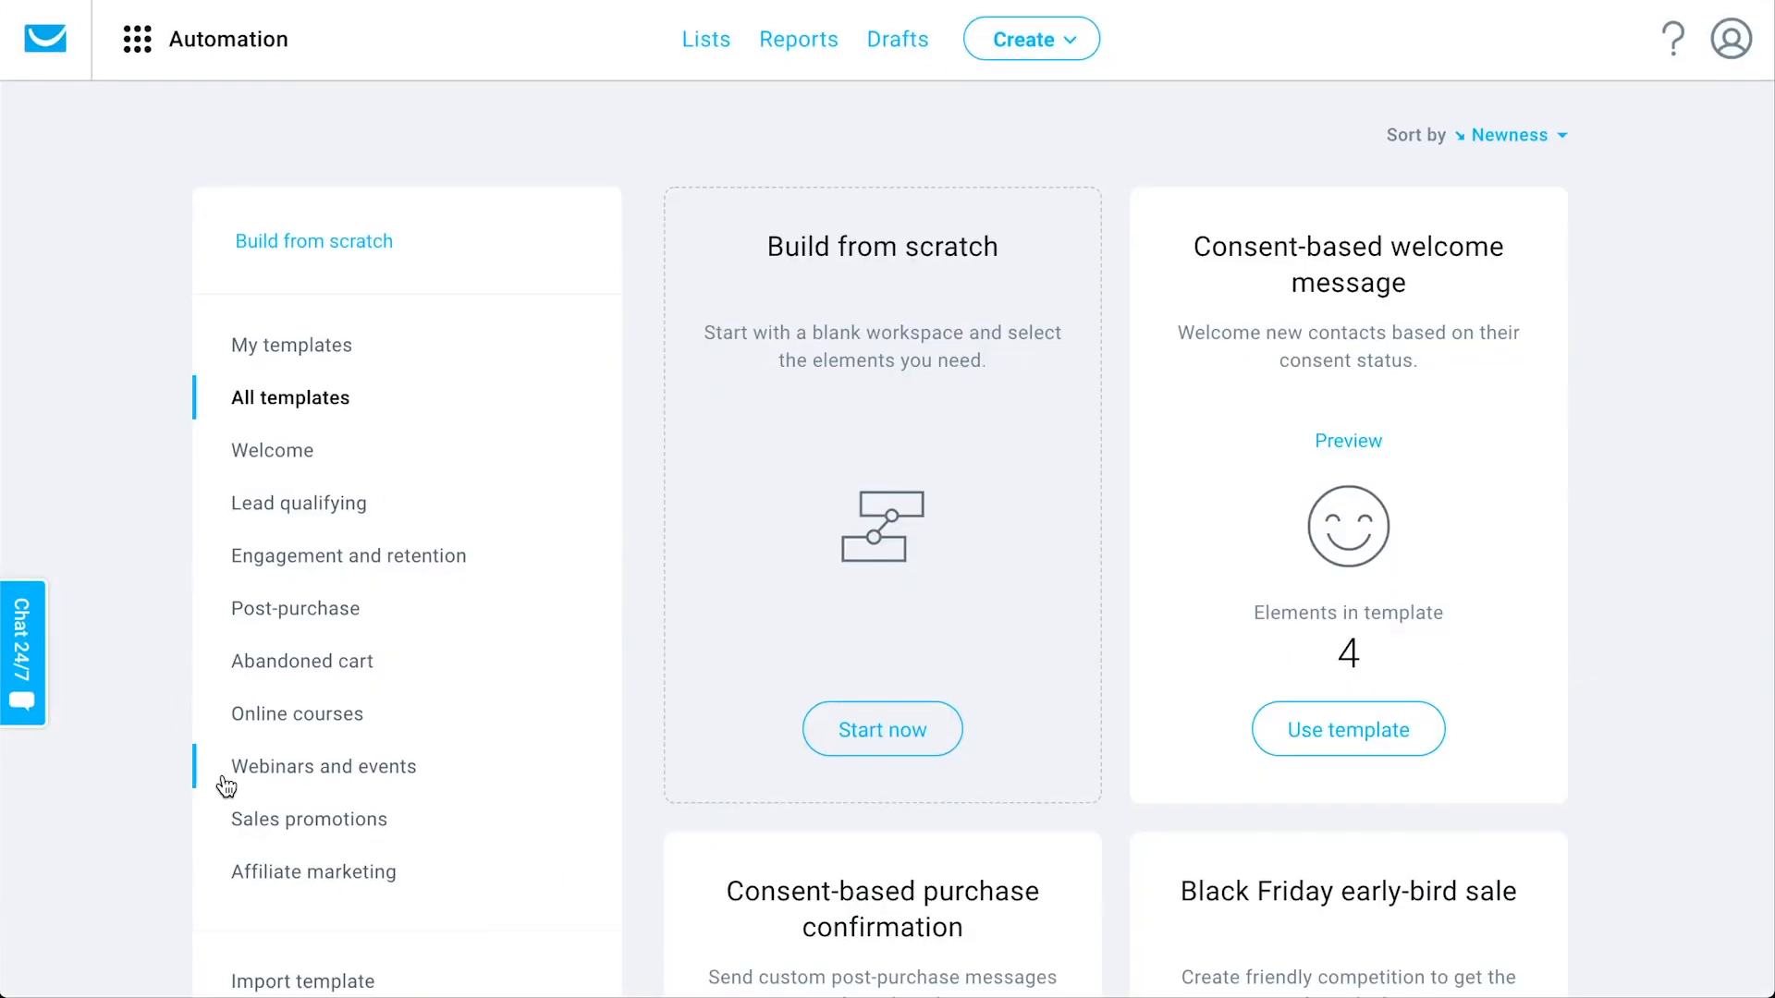
Step: Look through the automation workflow template categories and the templates listed under All templates
scroll(226, 784, "down", 3)
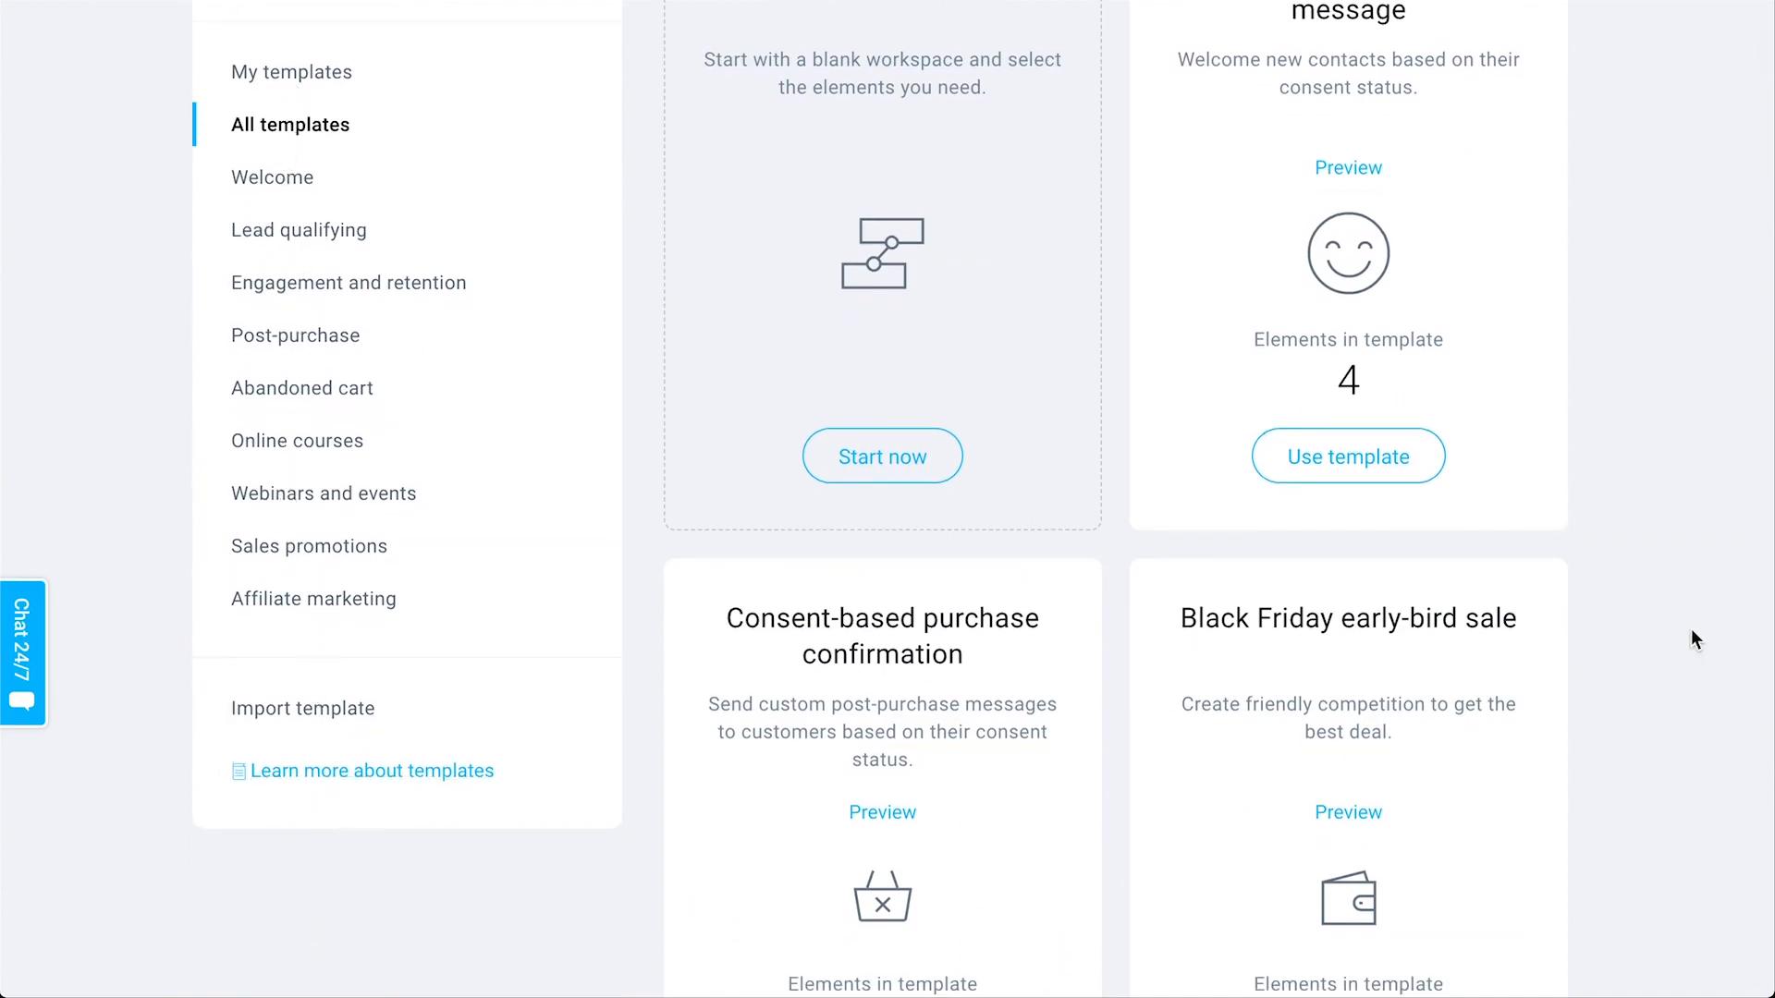
scroll(1704, 586, "down", 1)
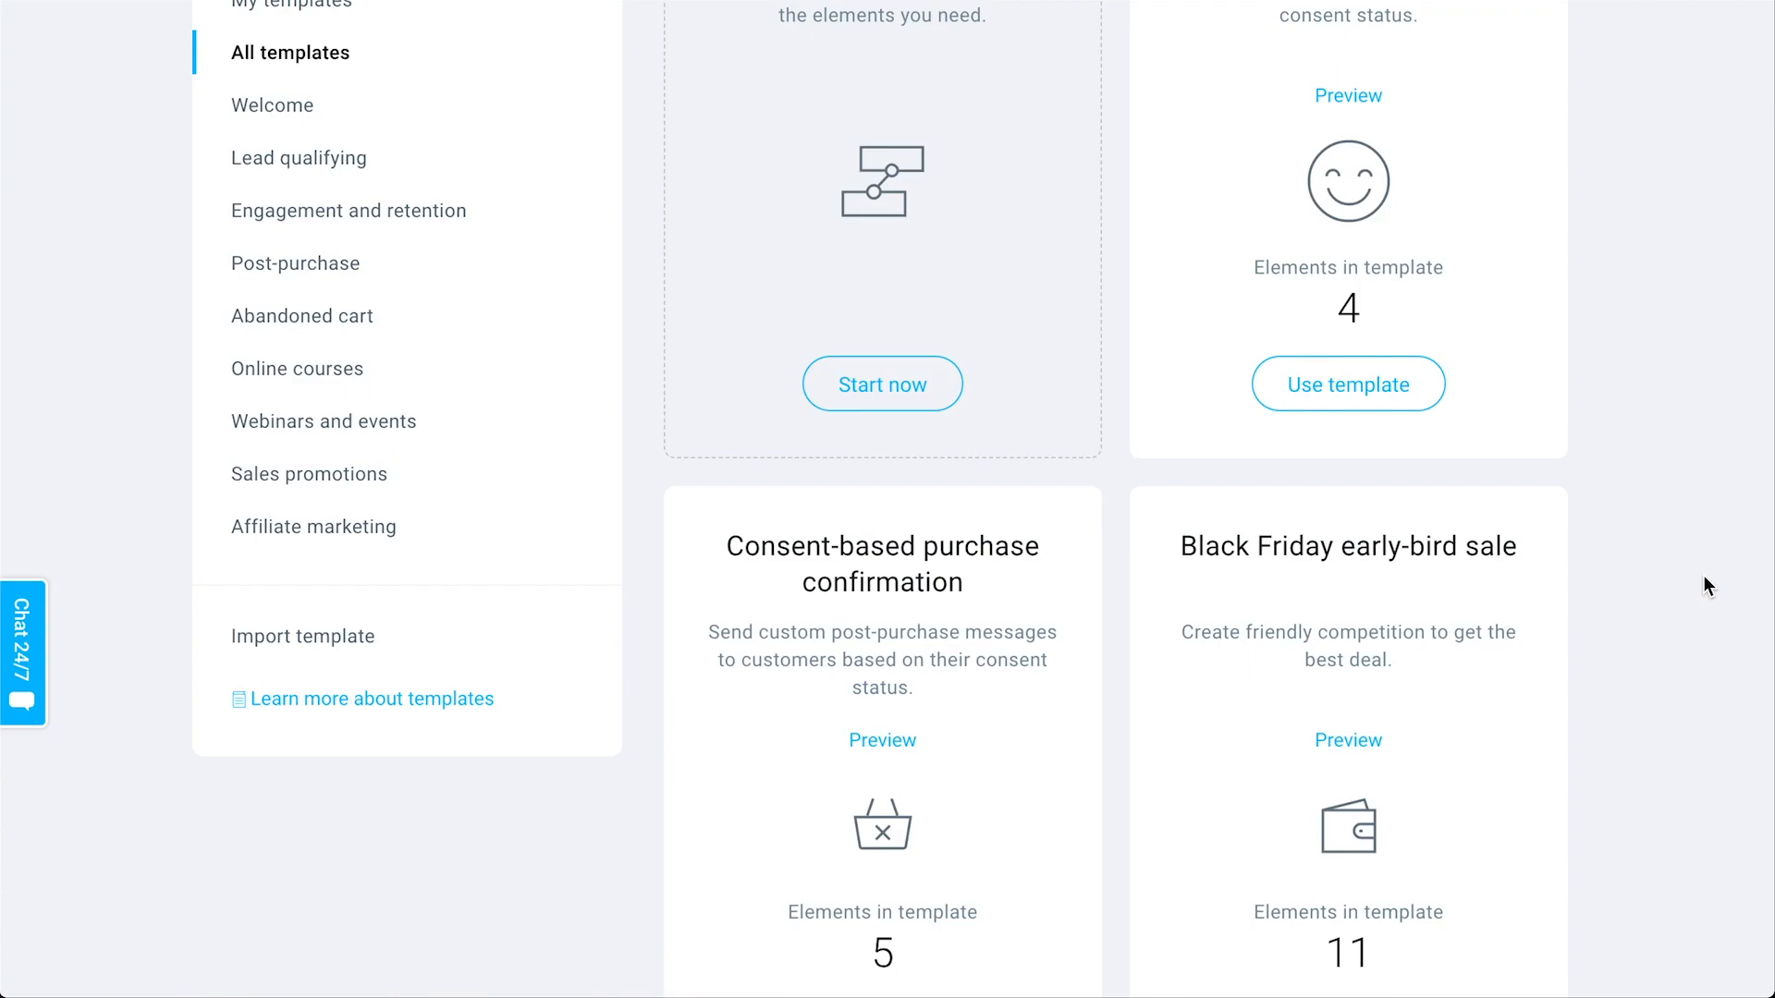
scroll(1703, 575, "down", 5)
scroll(1394, 358, "up", 3)
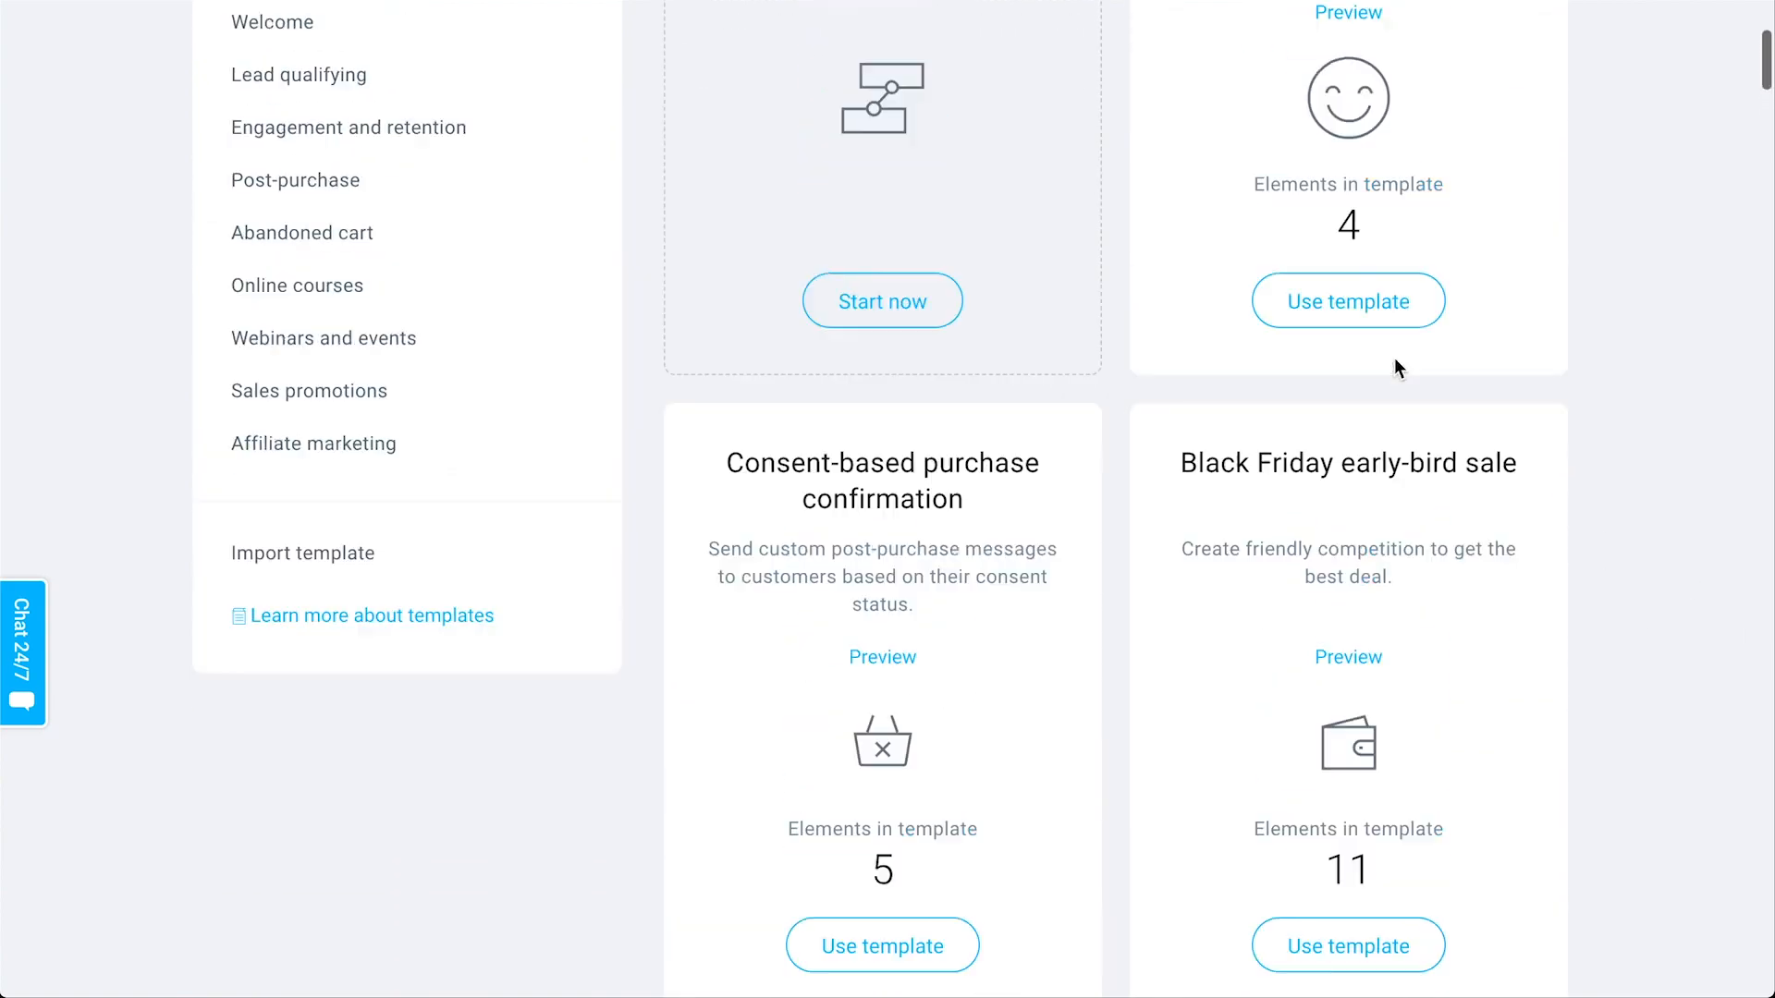
scroll(1400, 388, "up", 5)
scroll(1484, 621, "down", 13)
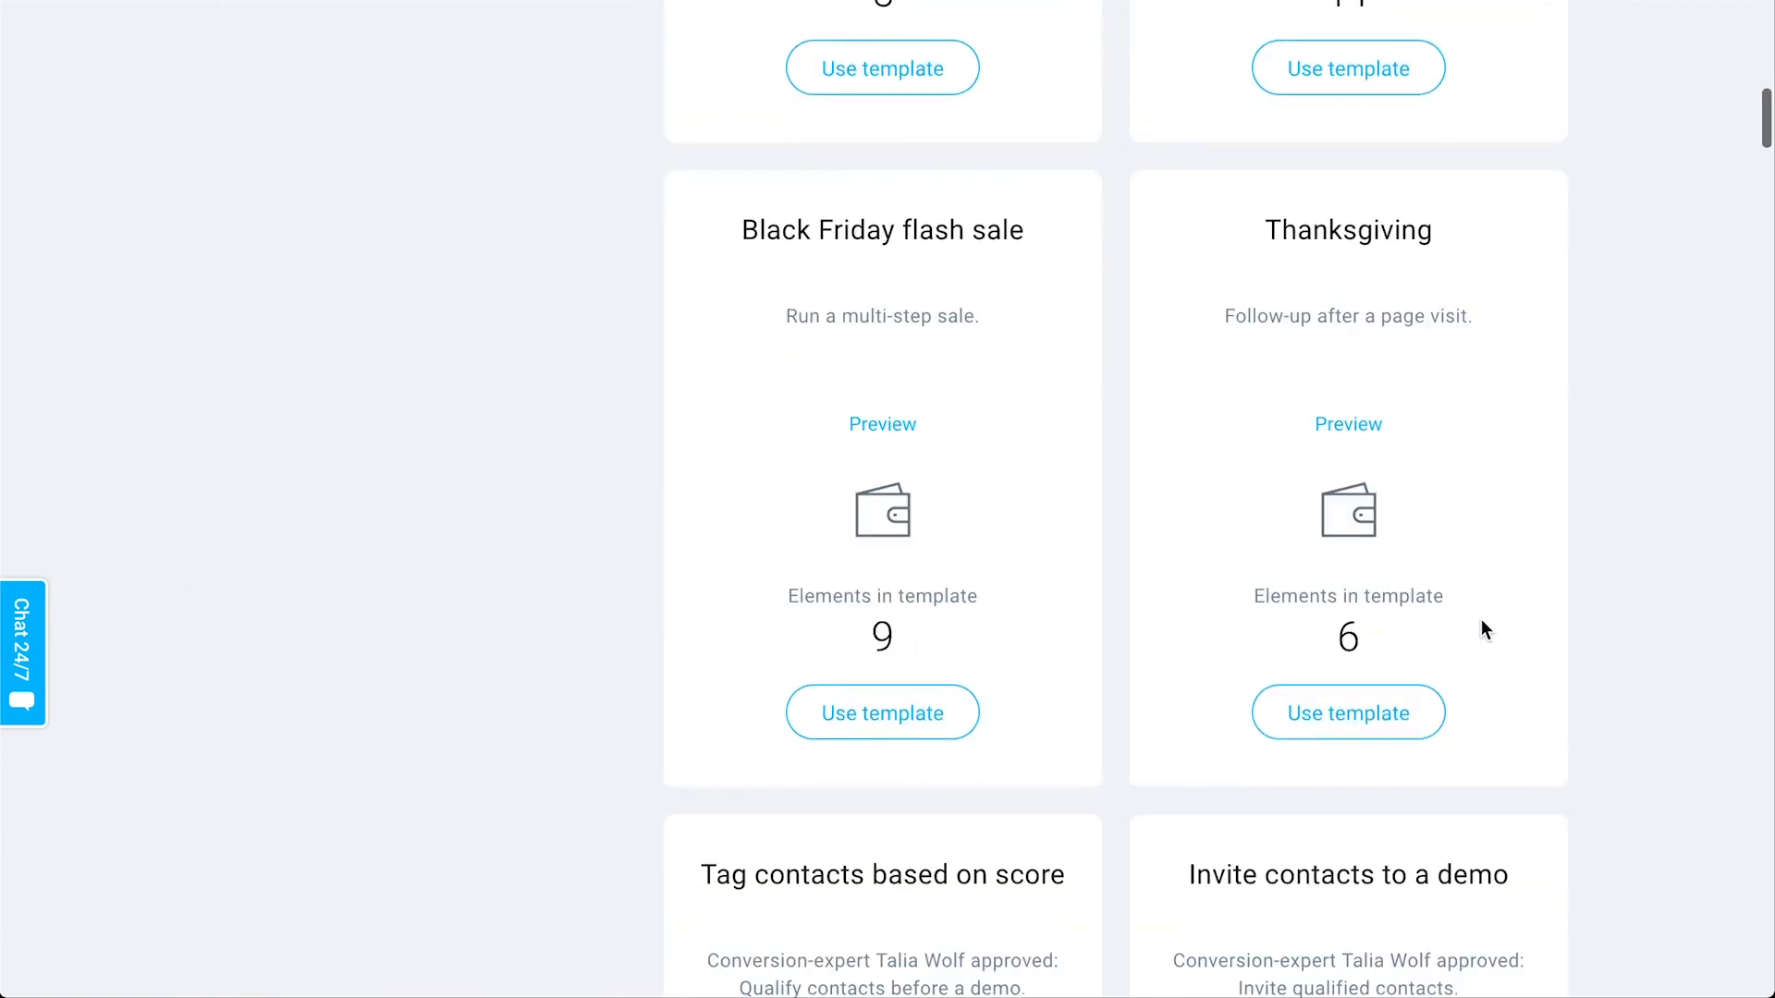
scroll(1041, 597, "down", 4)
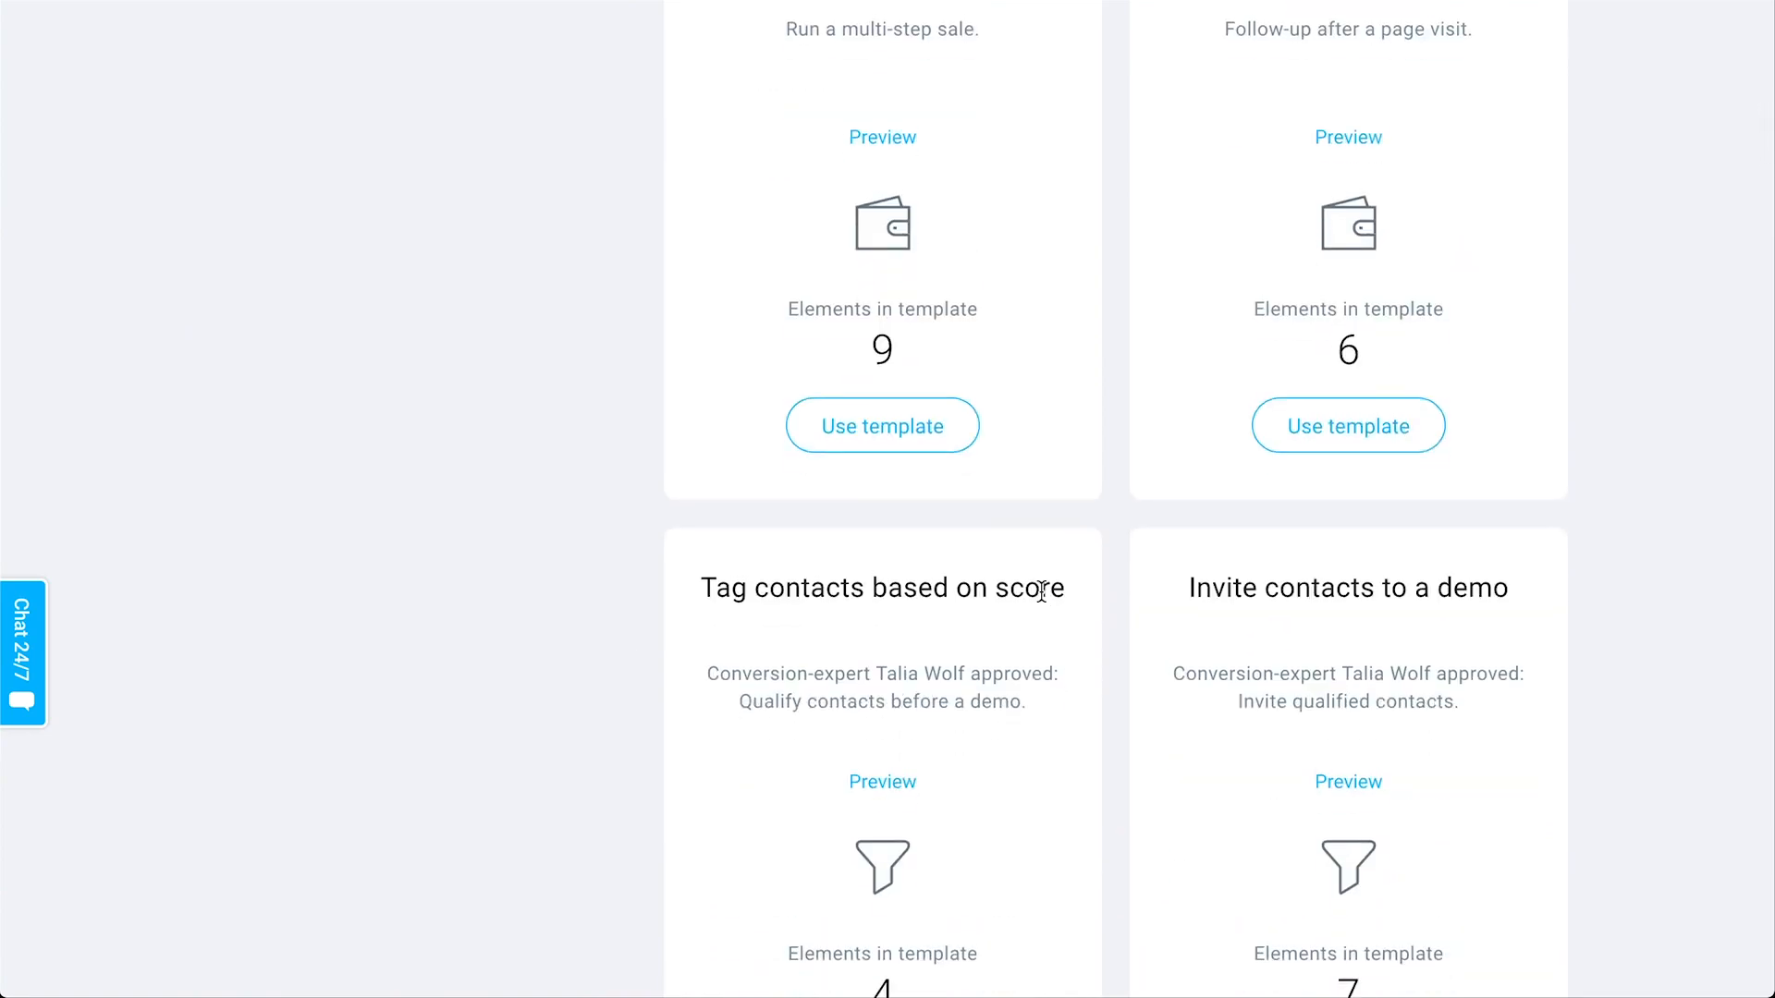
scroll(1041, 592, "down", 10)
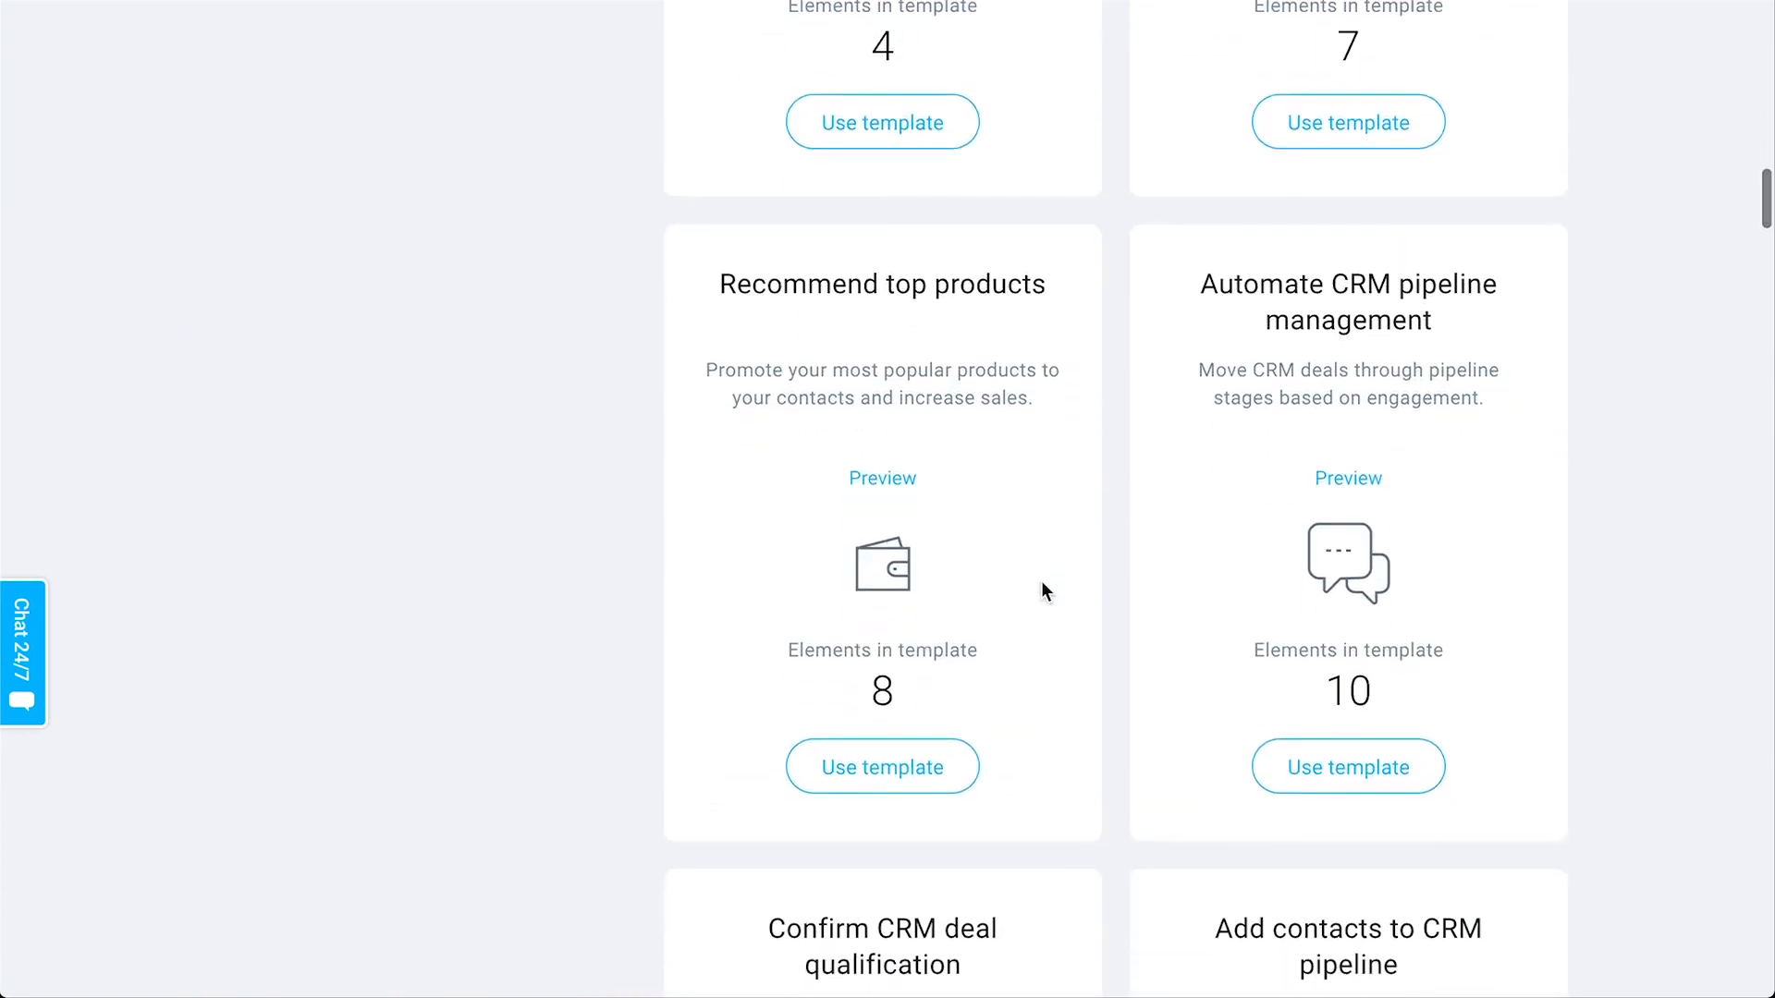
scroll(1042, 582, "up", 5)
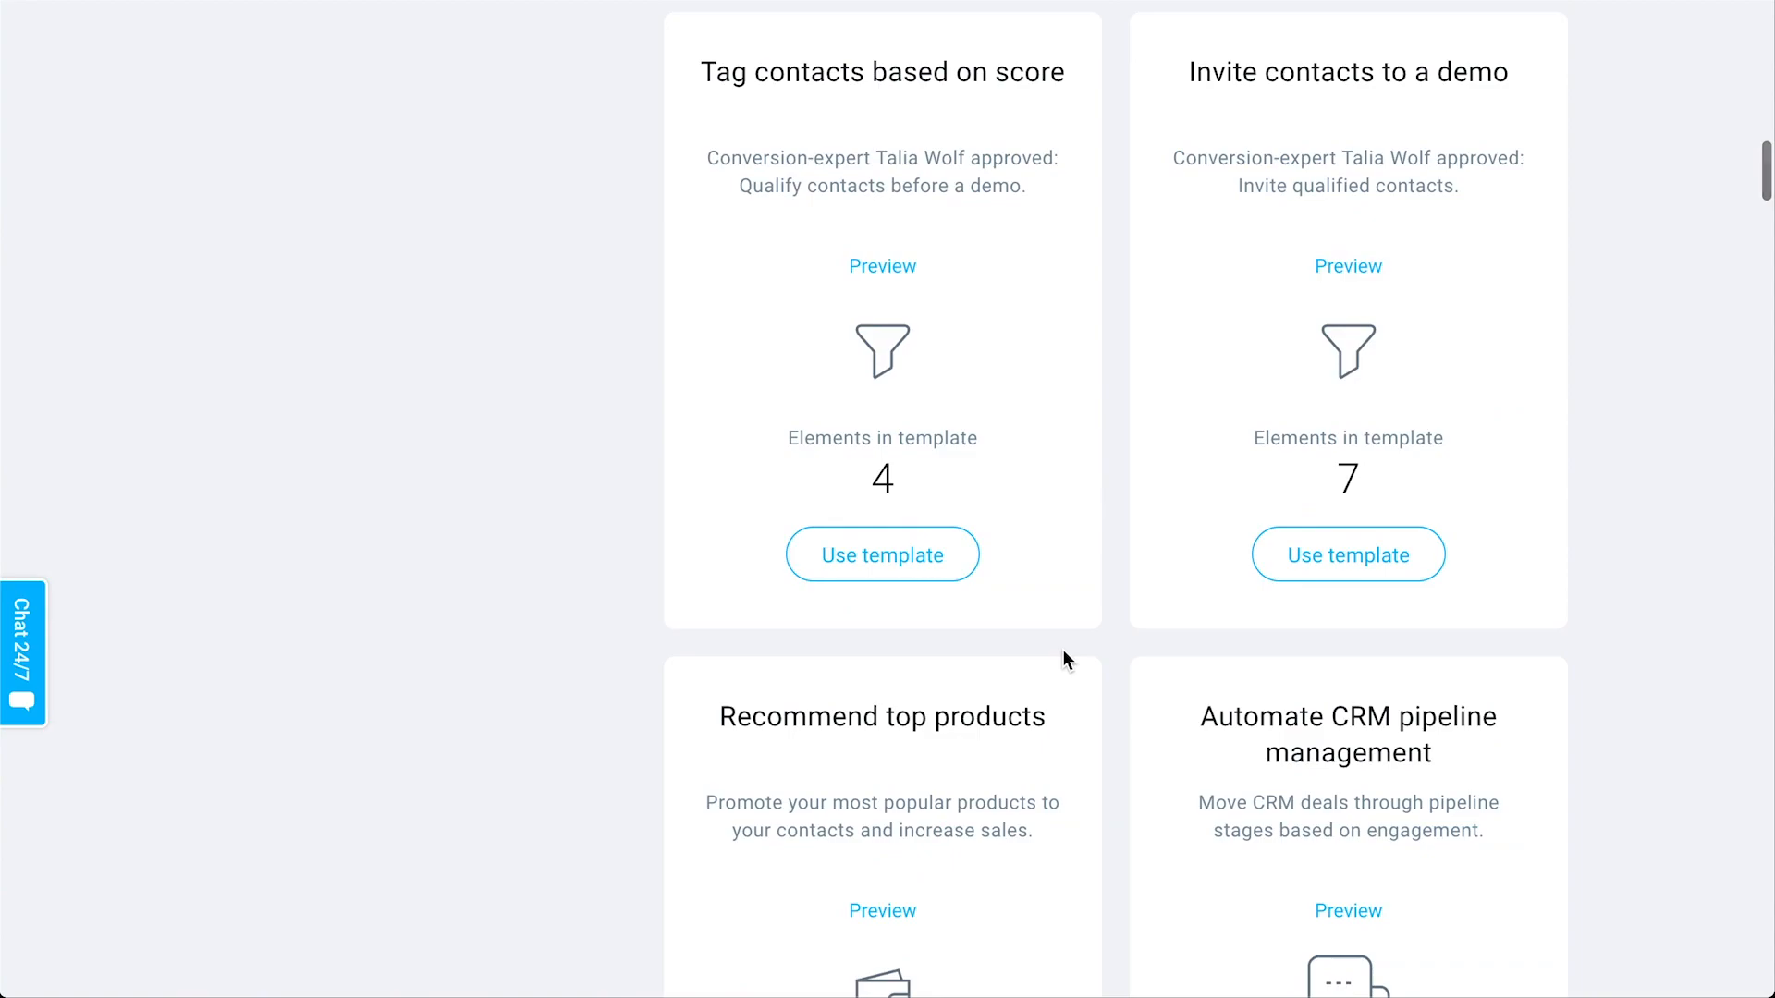
scroll(1063, 654, "down", 15)
scroll(1062, 649, "down", 4)
scroll(1062, 649, "down", 6)
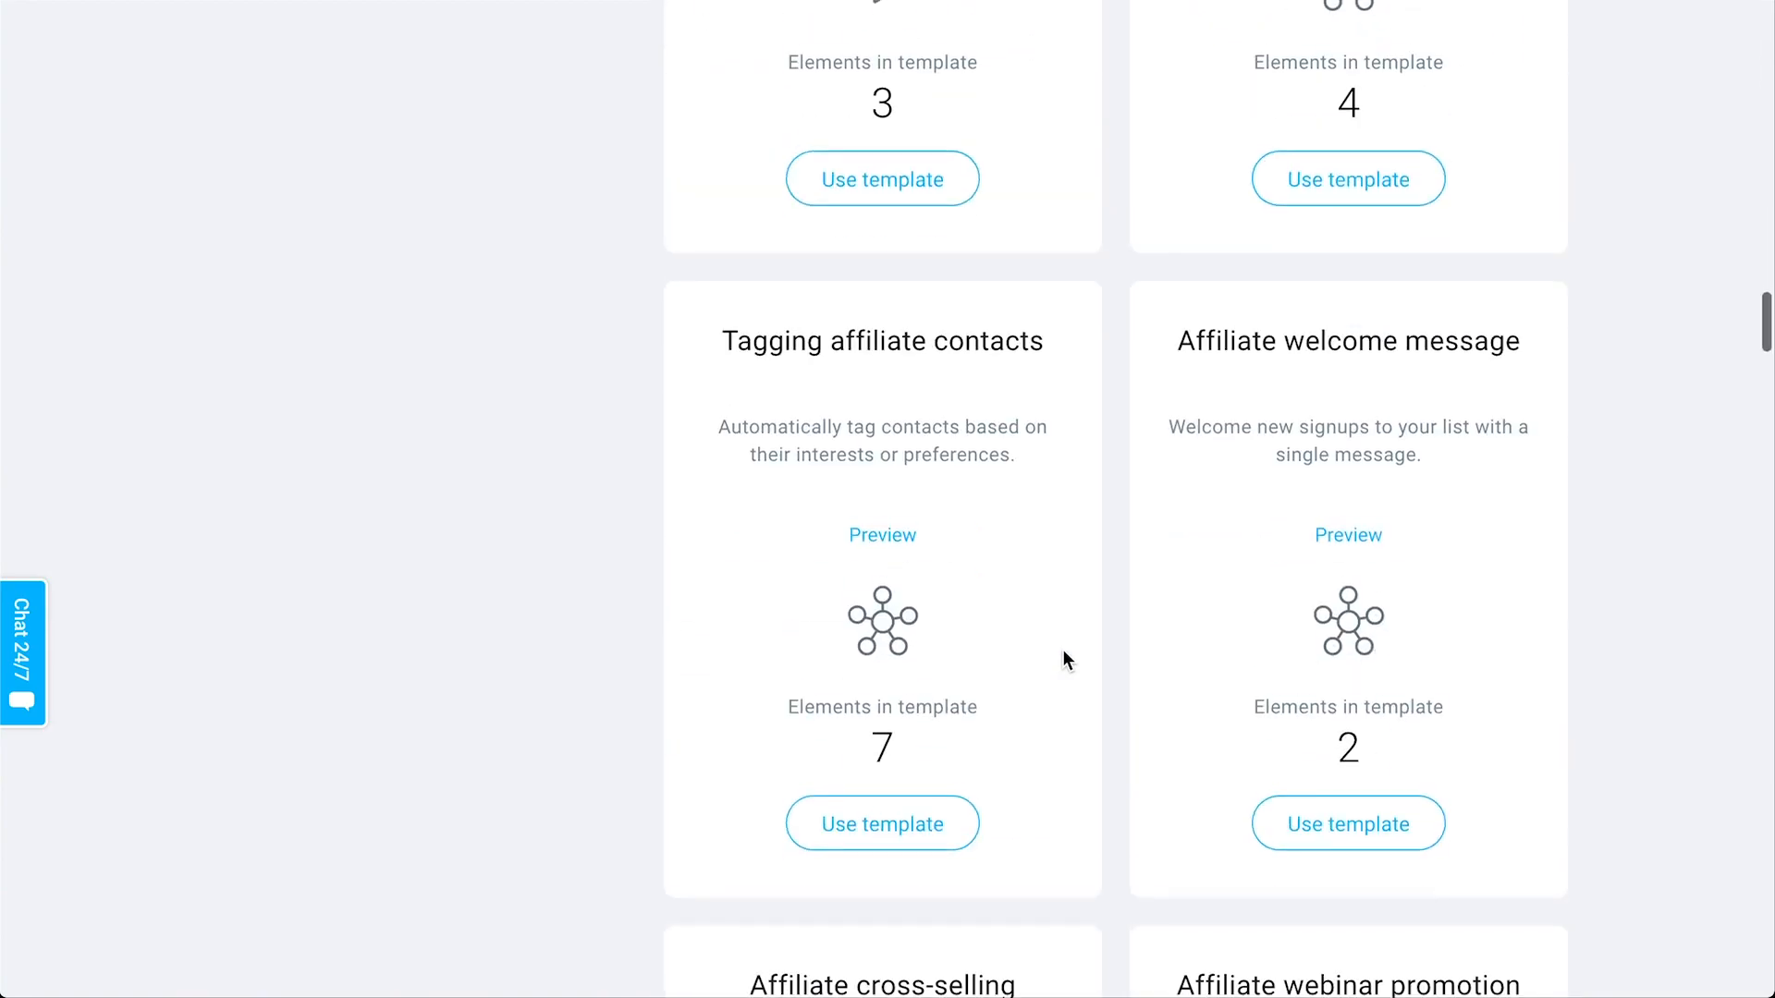
Step: Show the Welcome workflow templates and start a workflow from the Simple welcome message template
scroll(1440, 559, "down", 4)
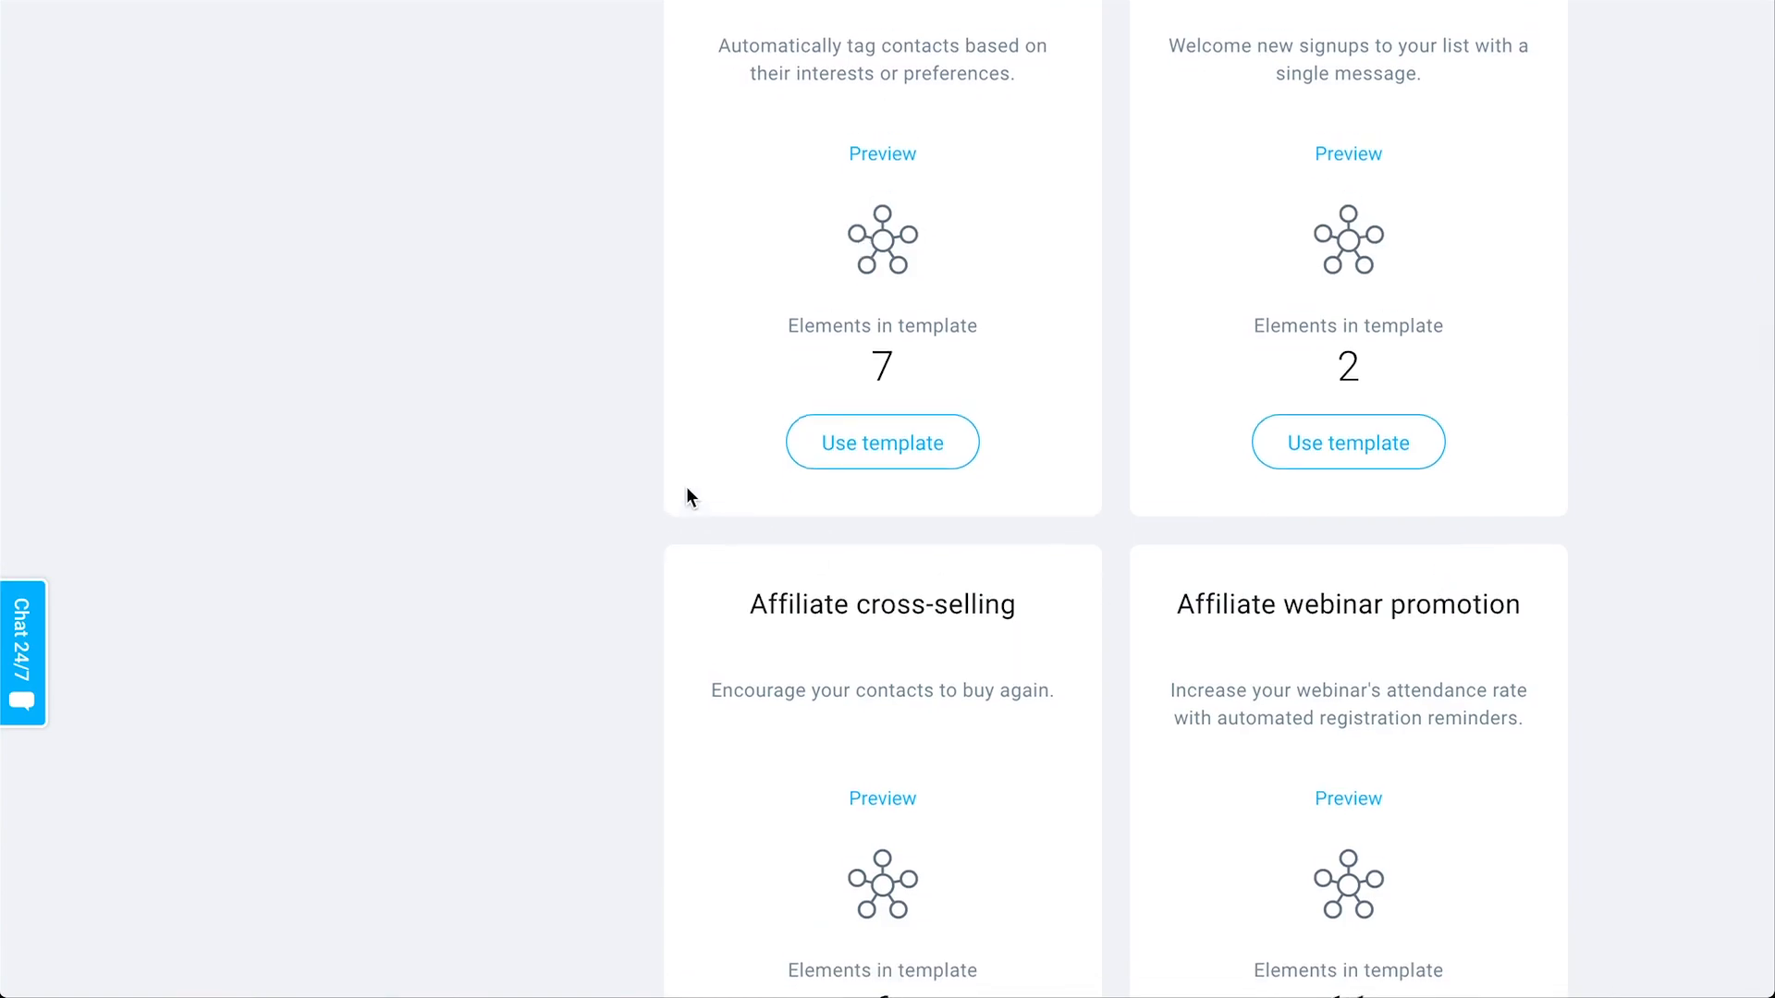
scroll(686, 486, "up", 20)
left_click(294, 462)
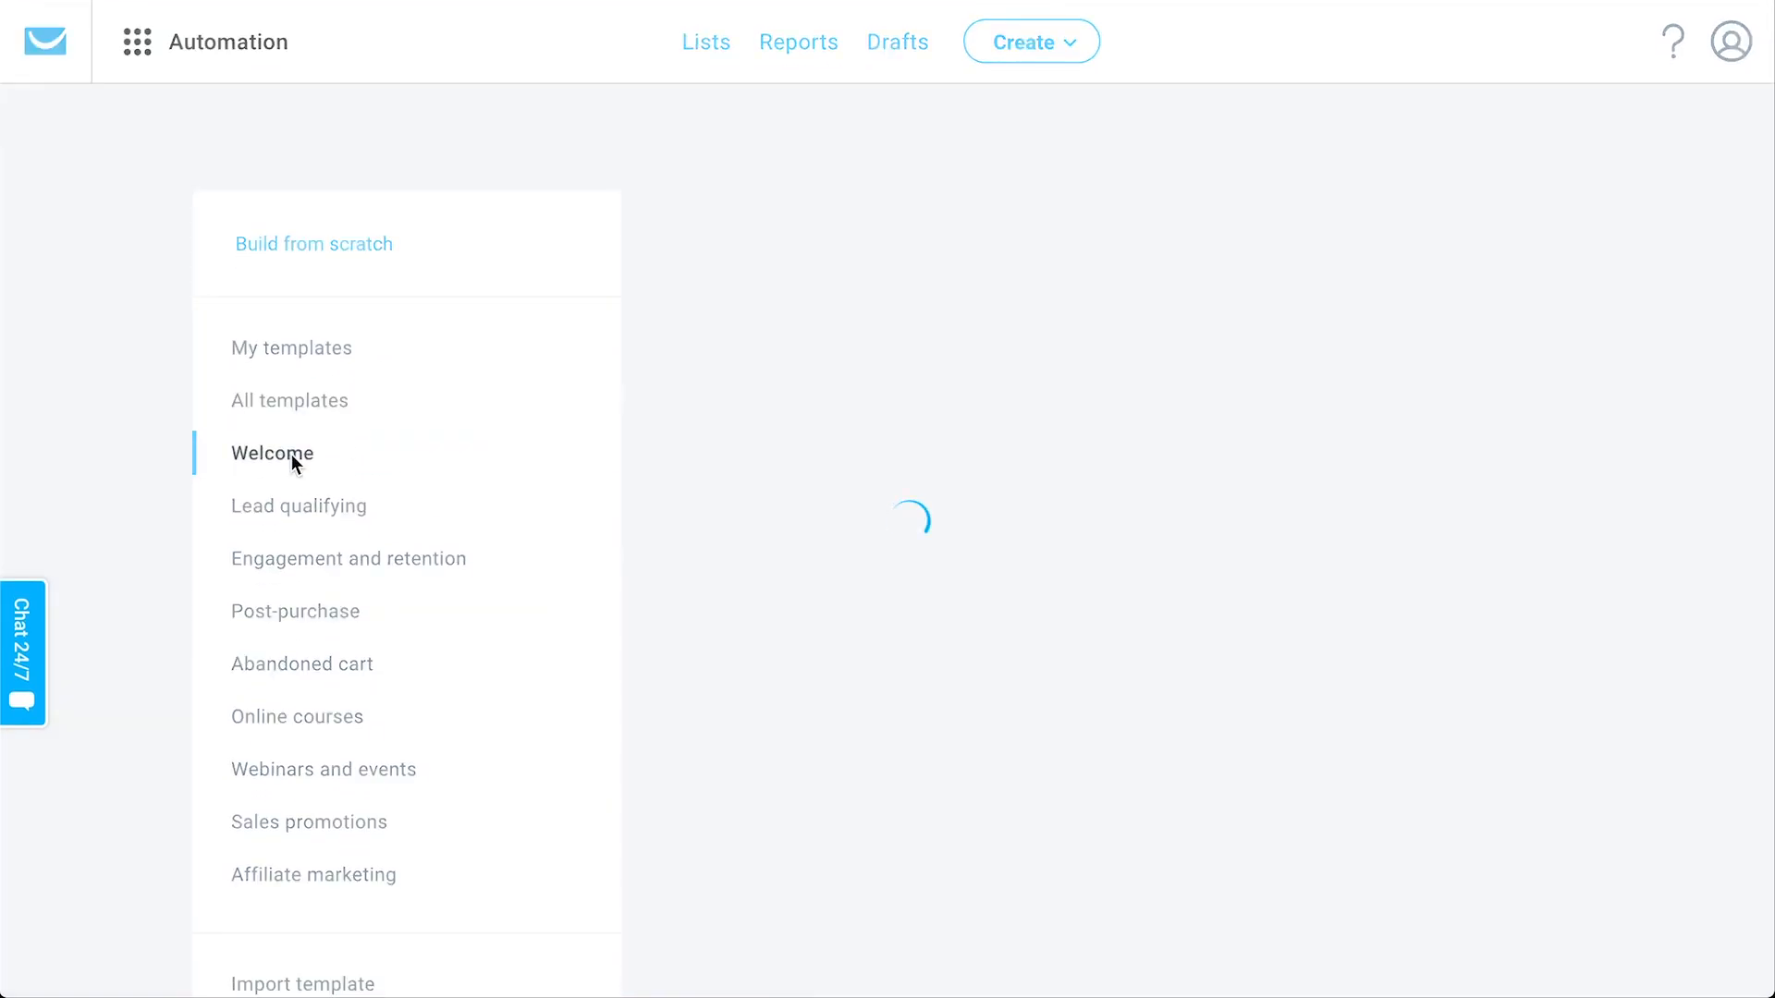
scroll(1616, 750, "down", 2)
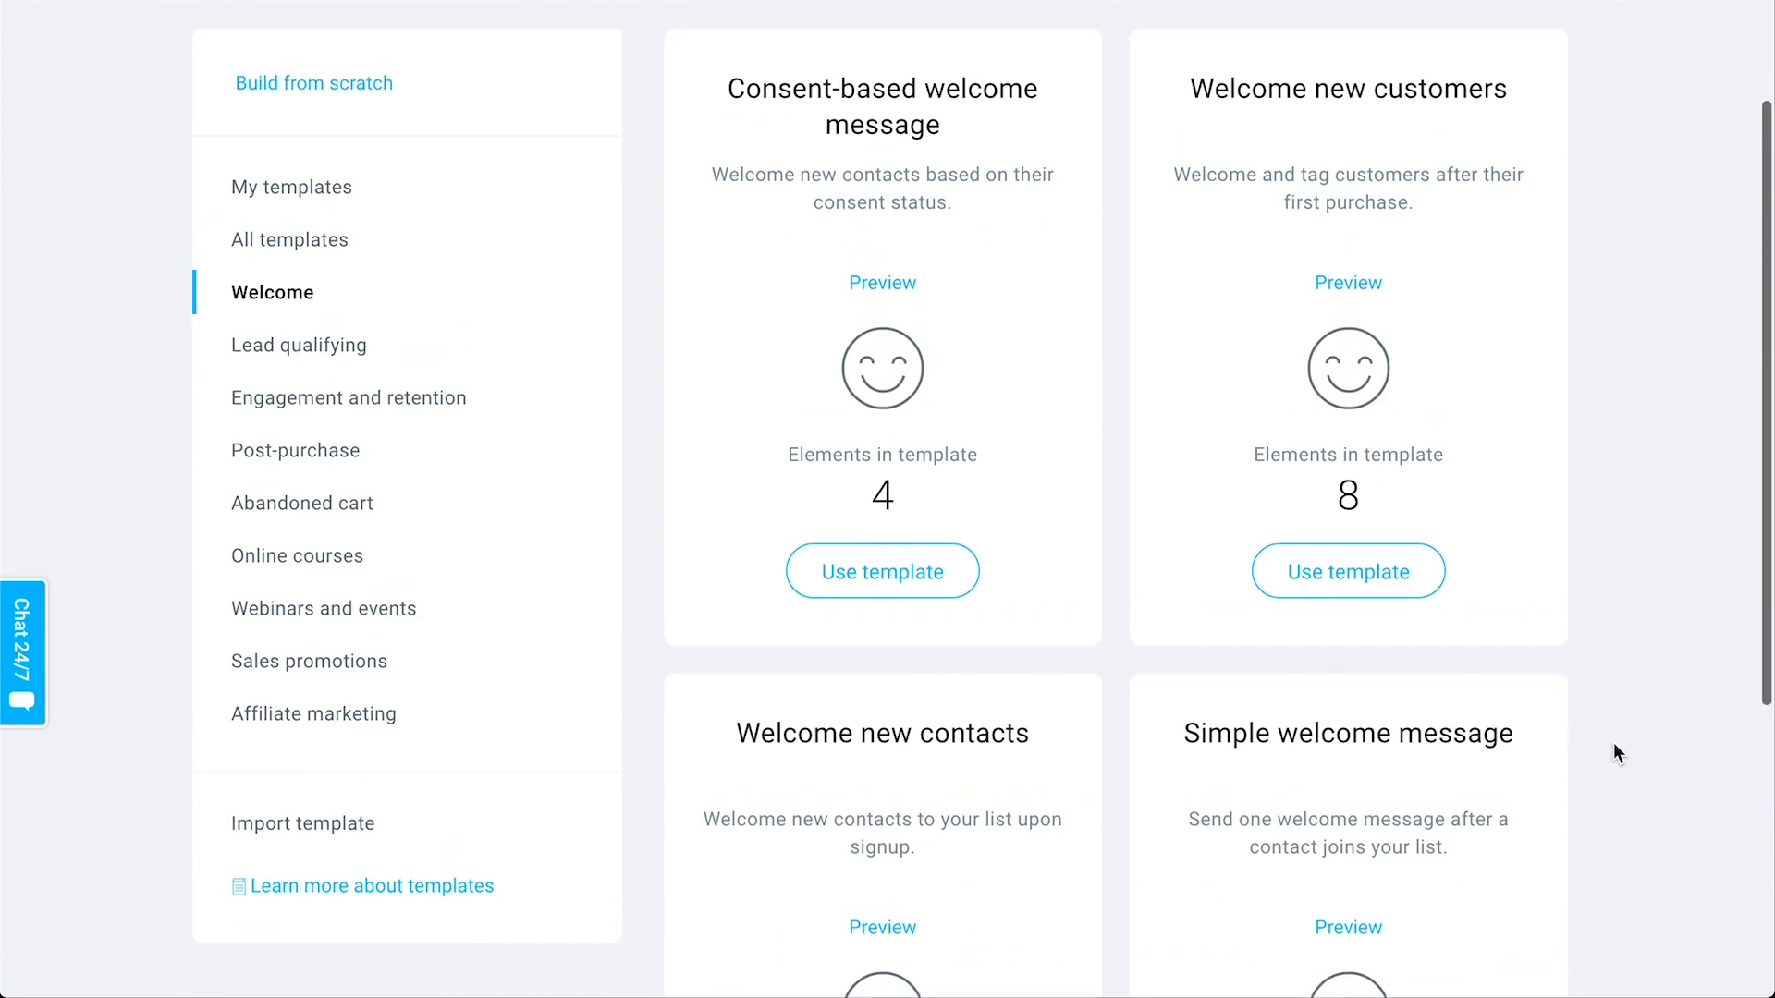
scroll(1616, 751, "up", 2)
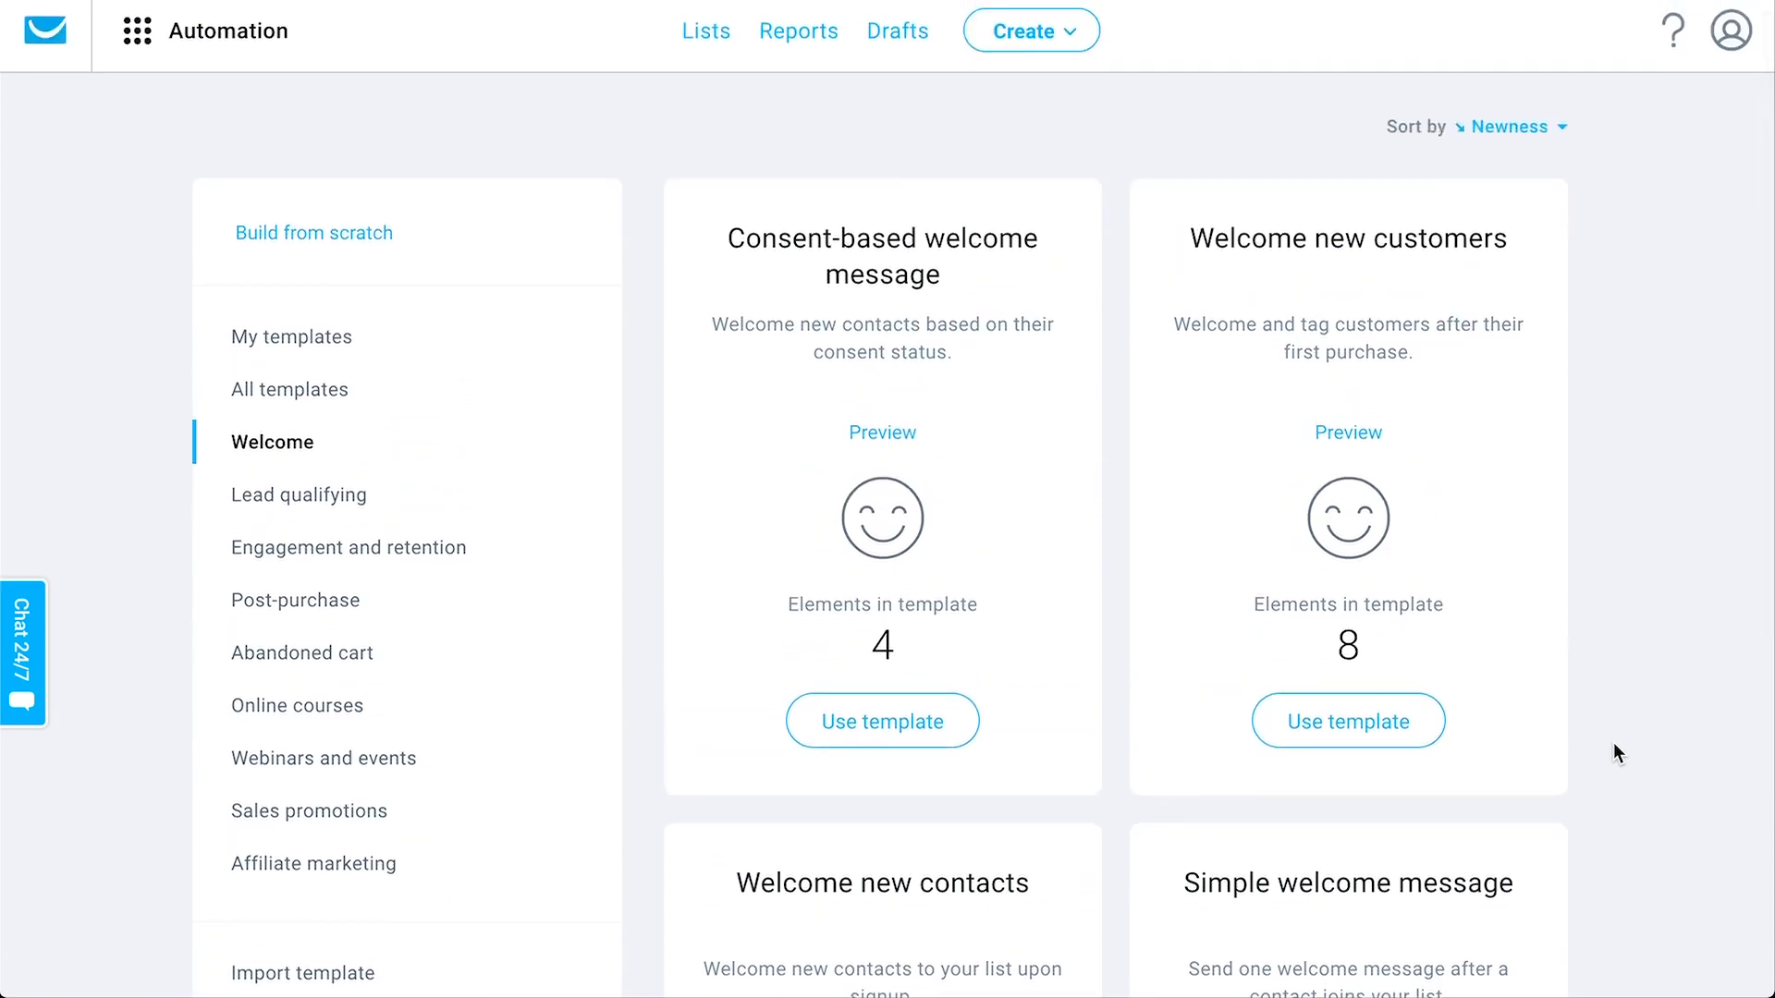
scroll(1617, 753, "down", 6)
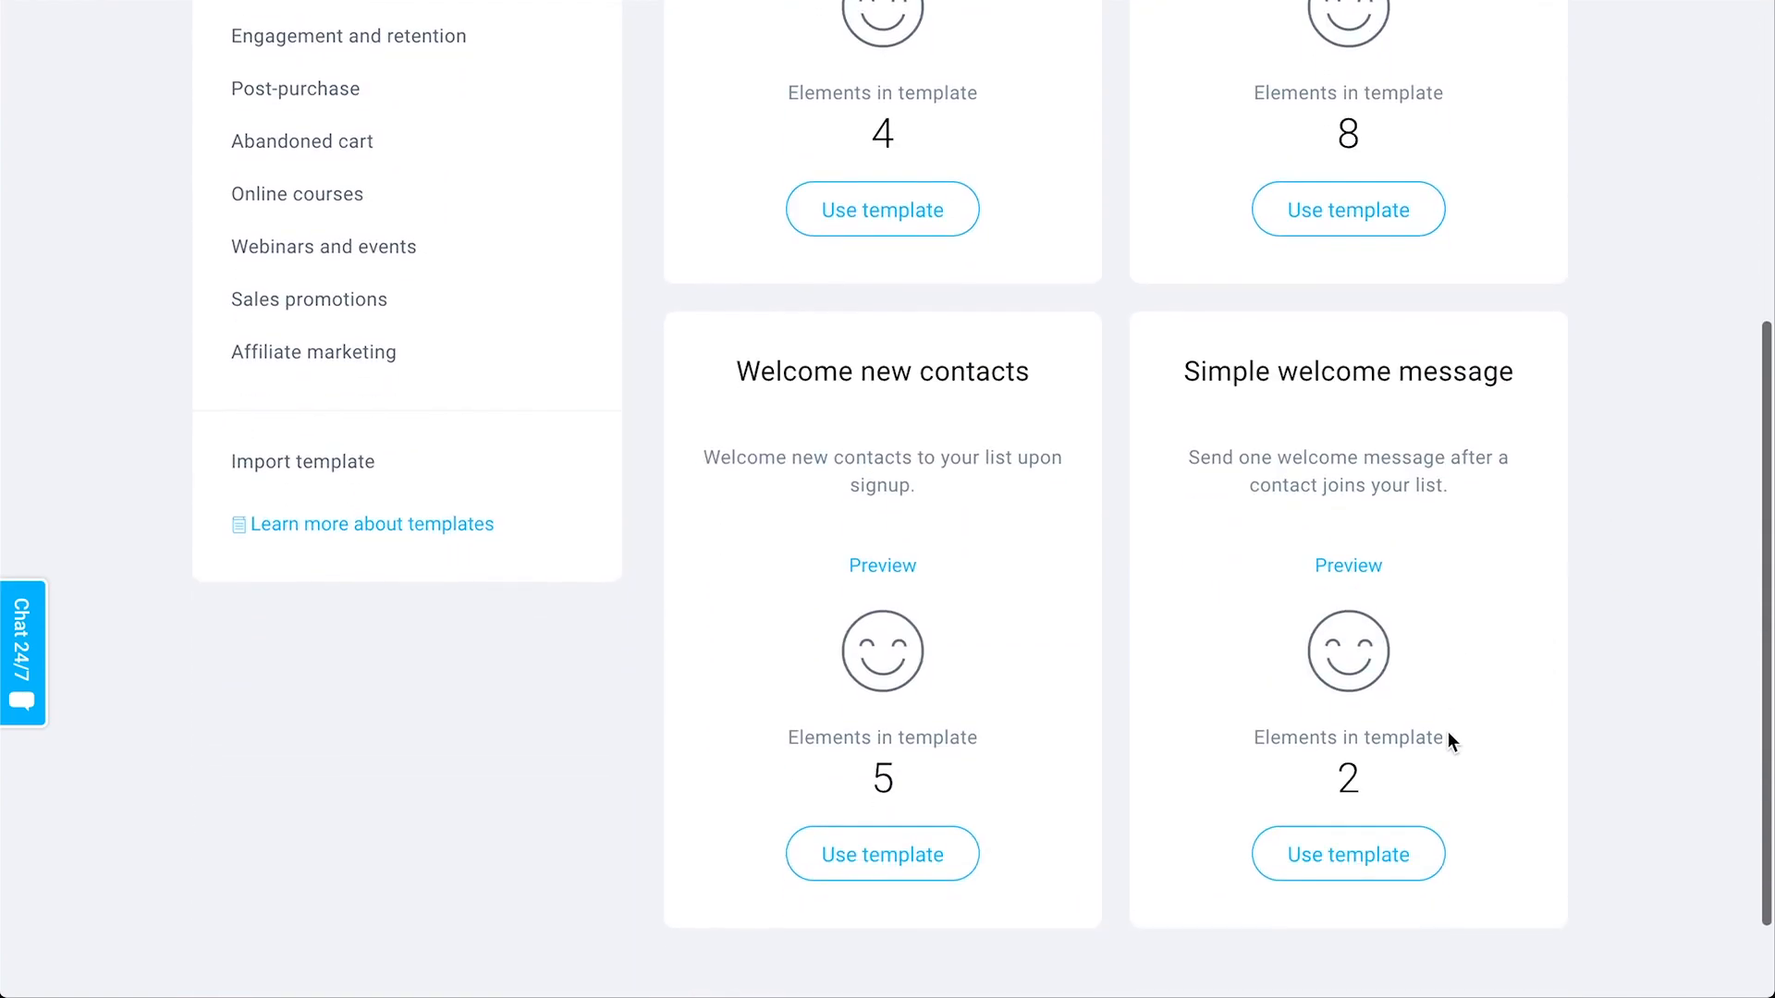
left_click(1387, 860)
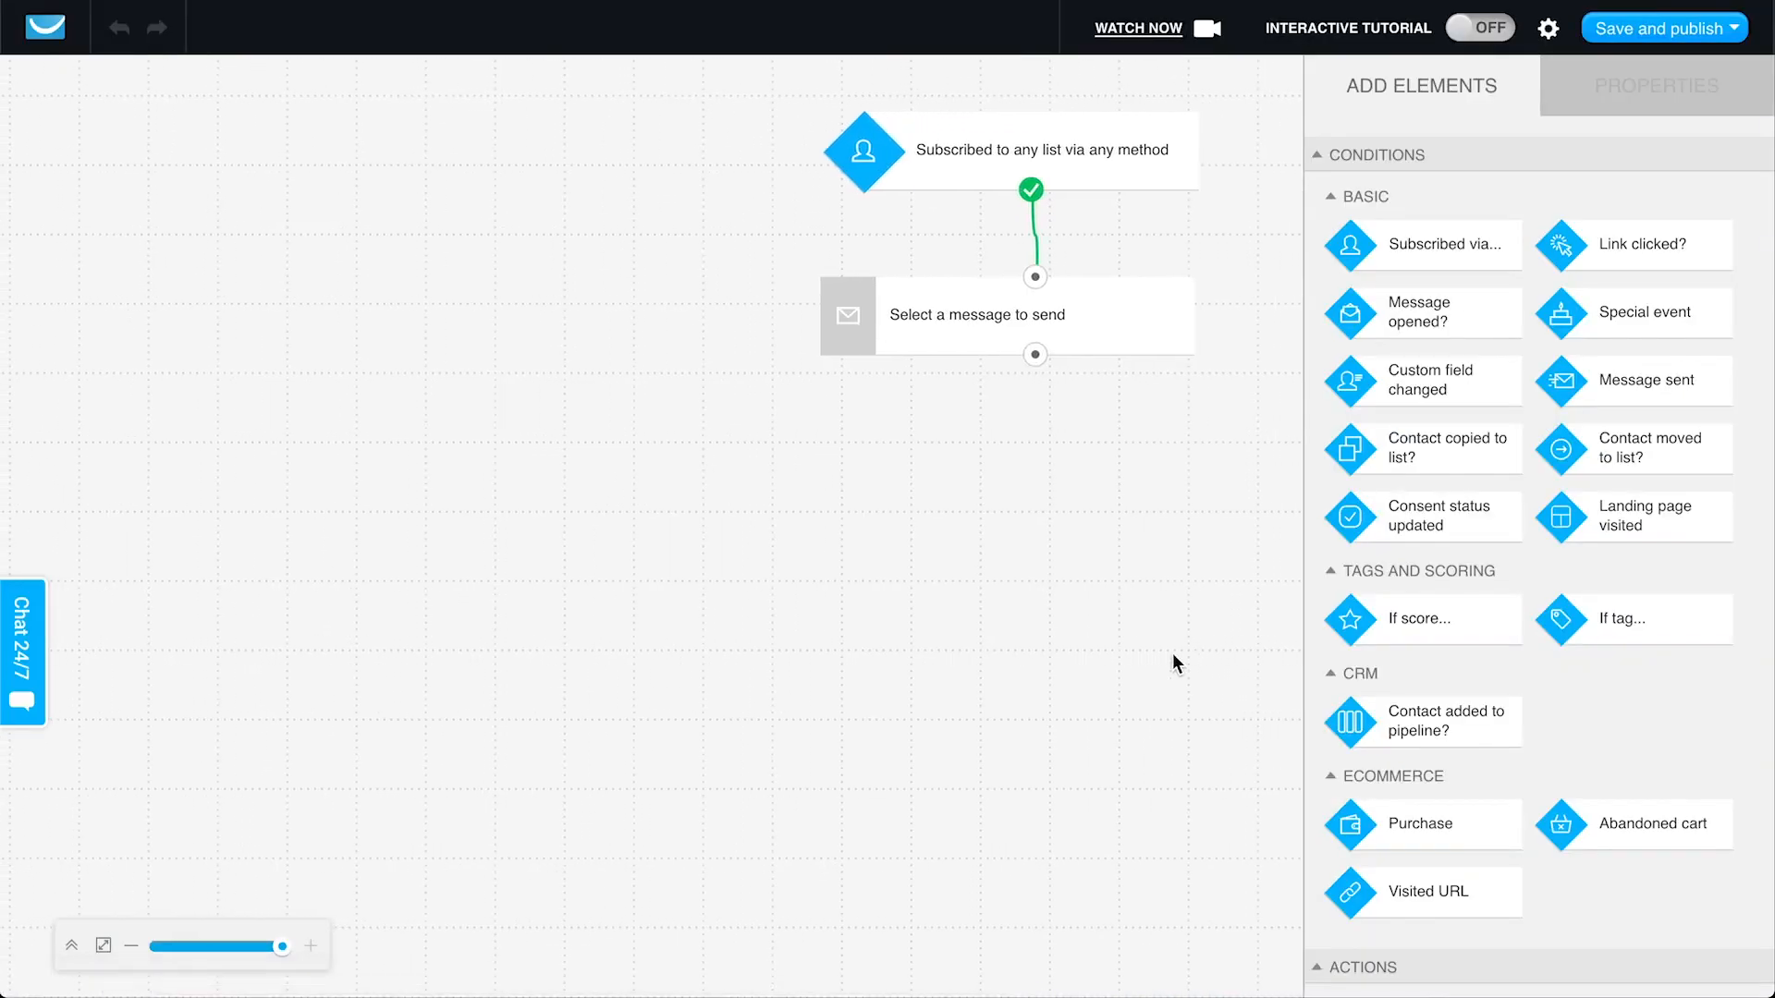
Step: Set the workflow's subscription condition to the specific list 30daybootcamp
scroll(1541, 673, "down", 10)
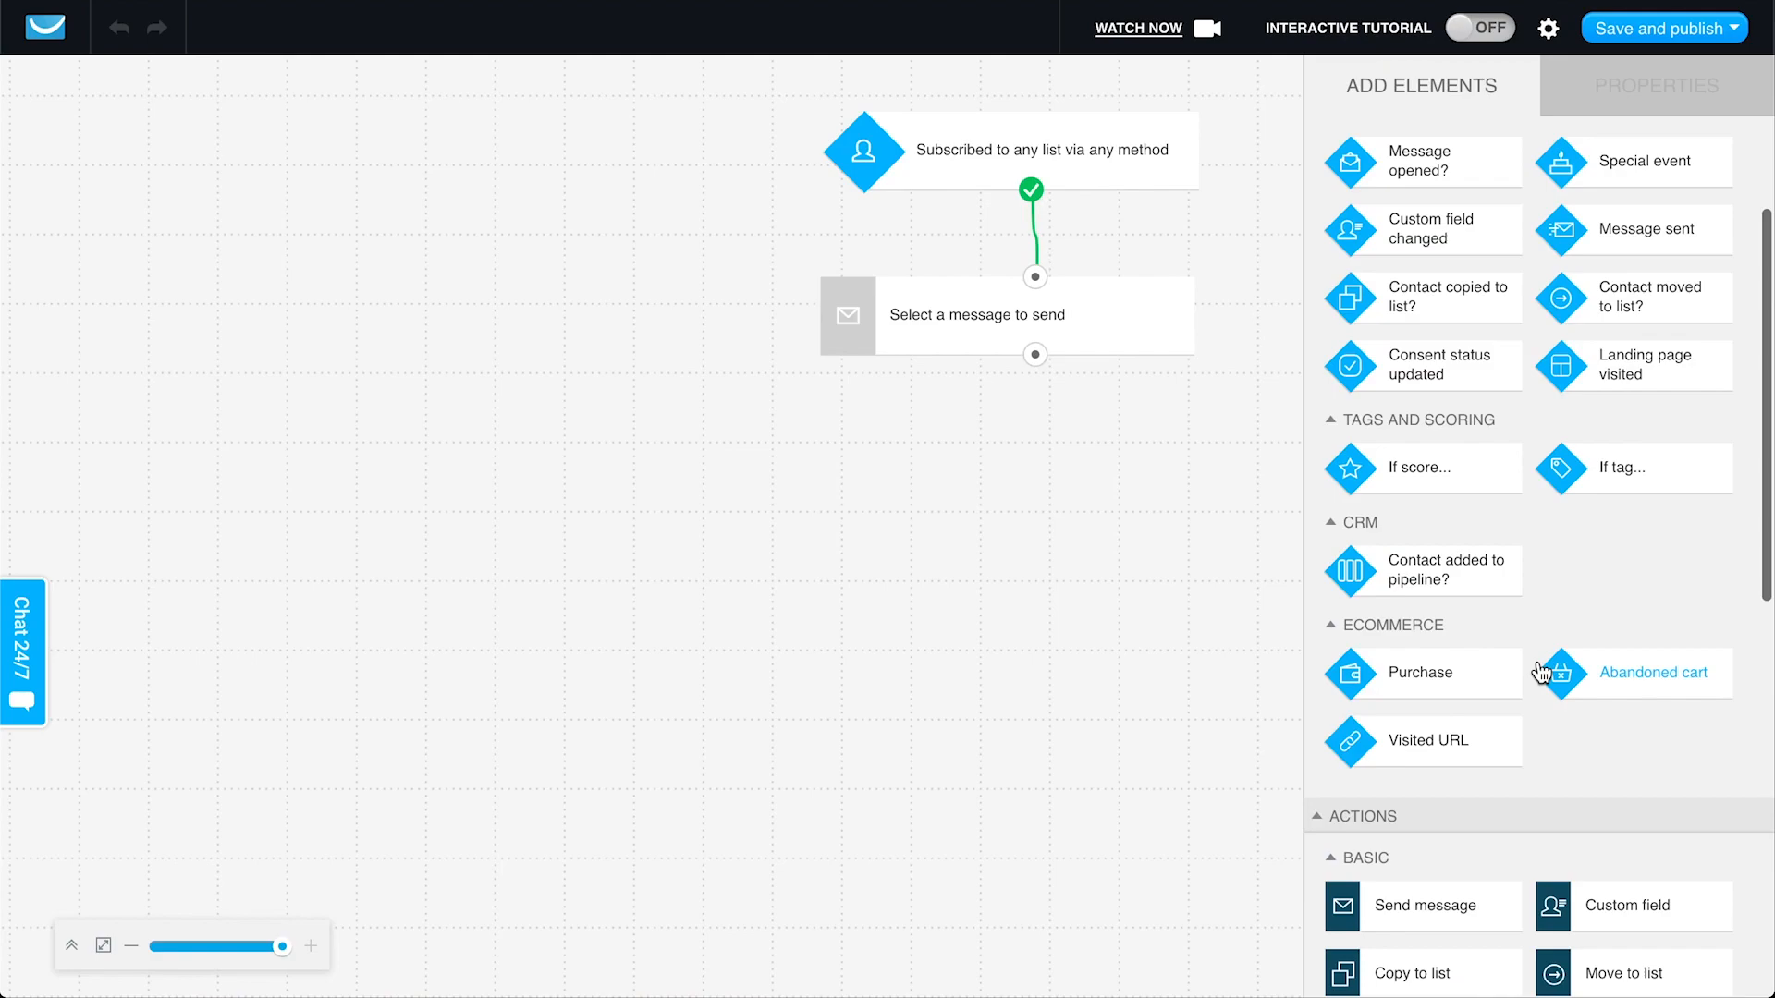
scroll(1539, 673, "up", 7)
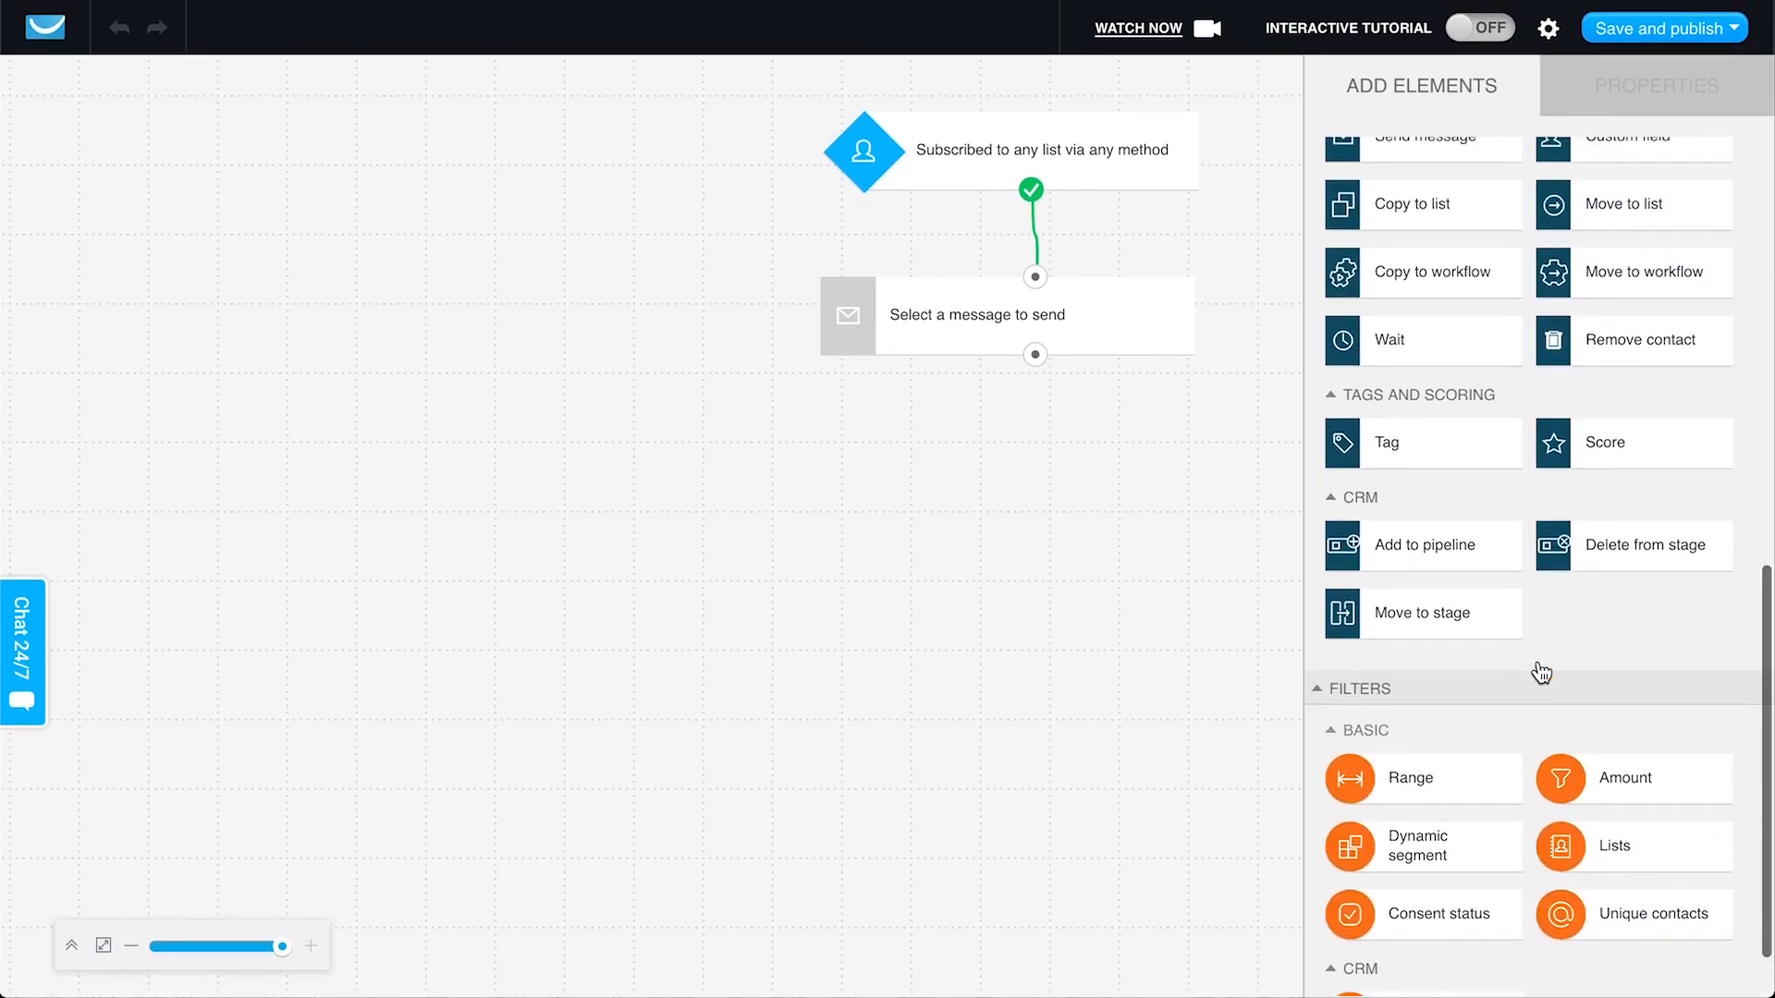
scroll(1492, 257, "up", 4)
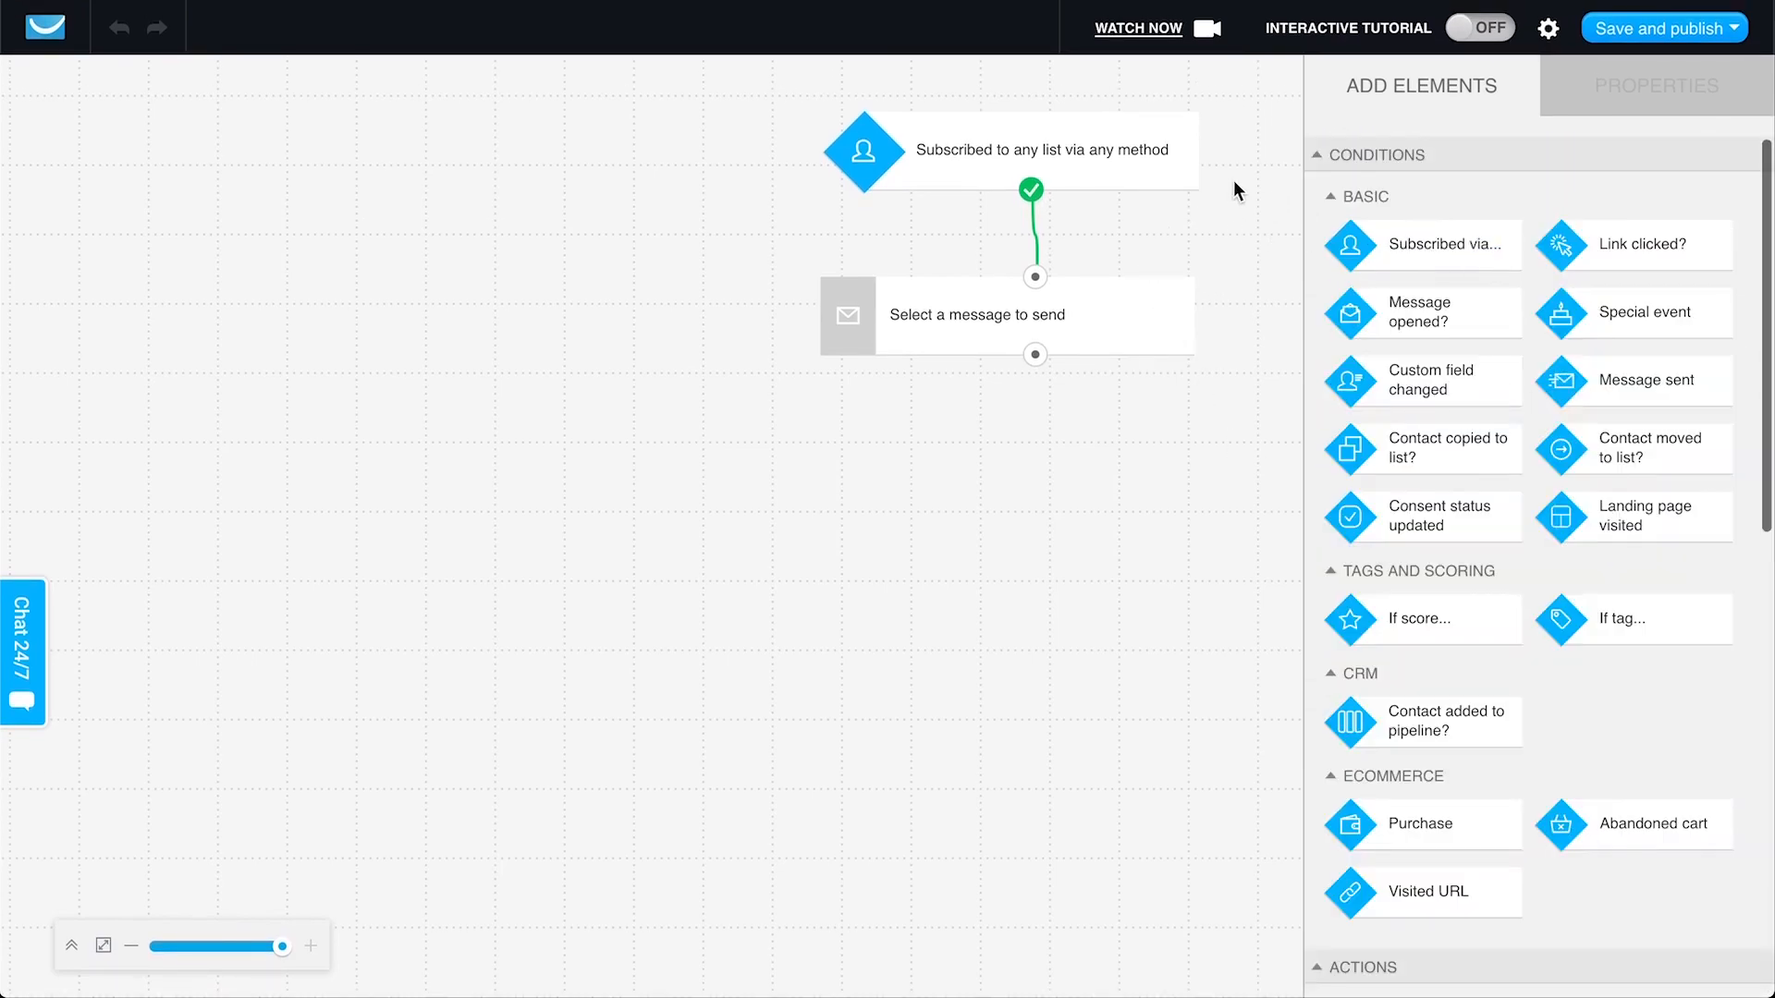
left_click(1166, 177)
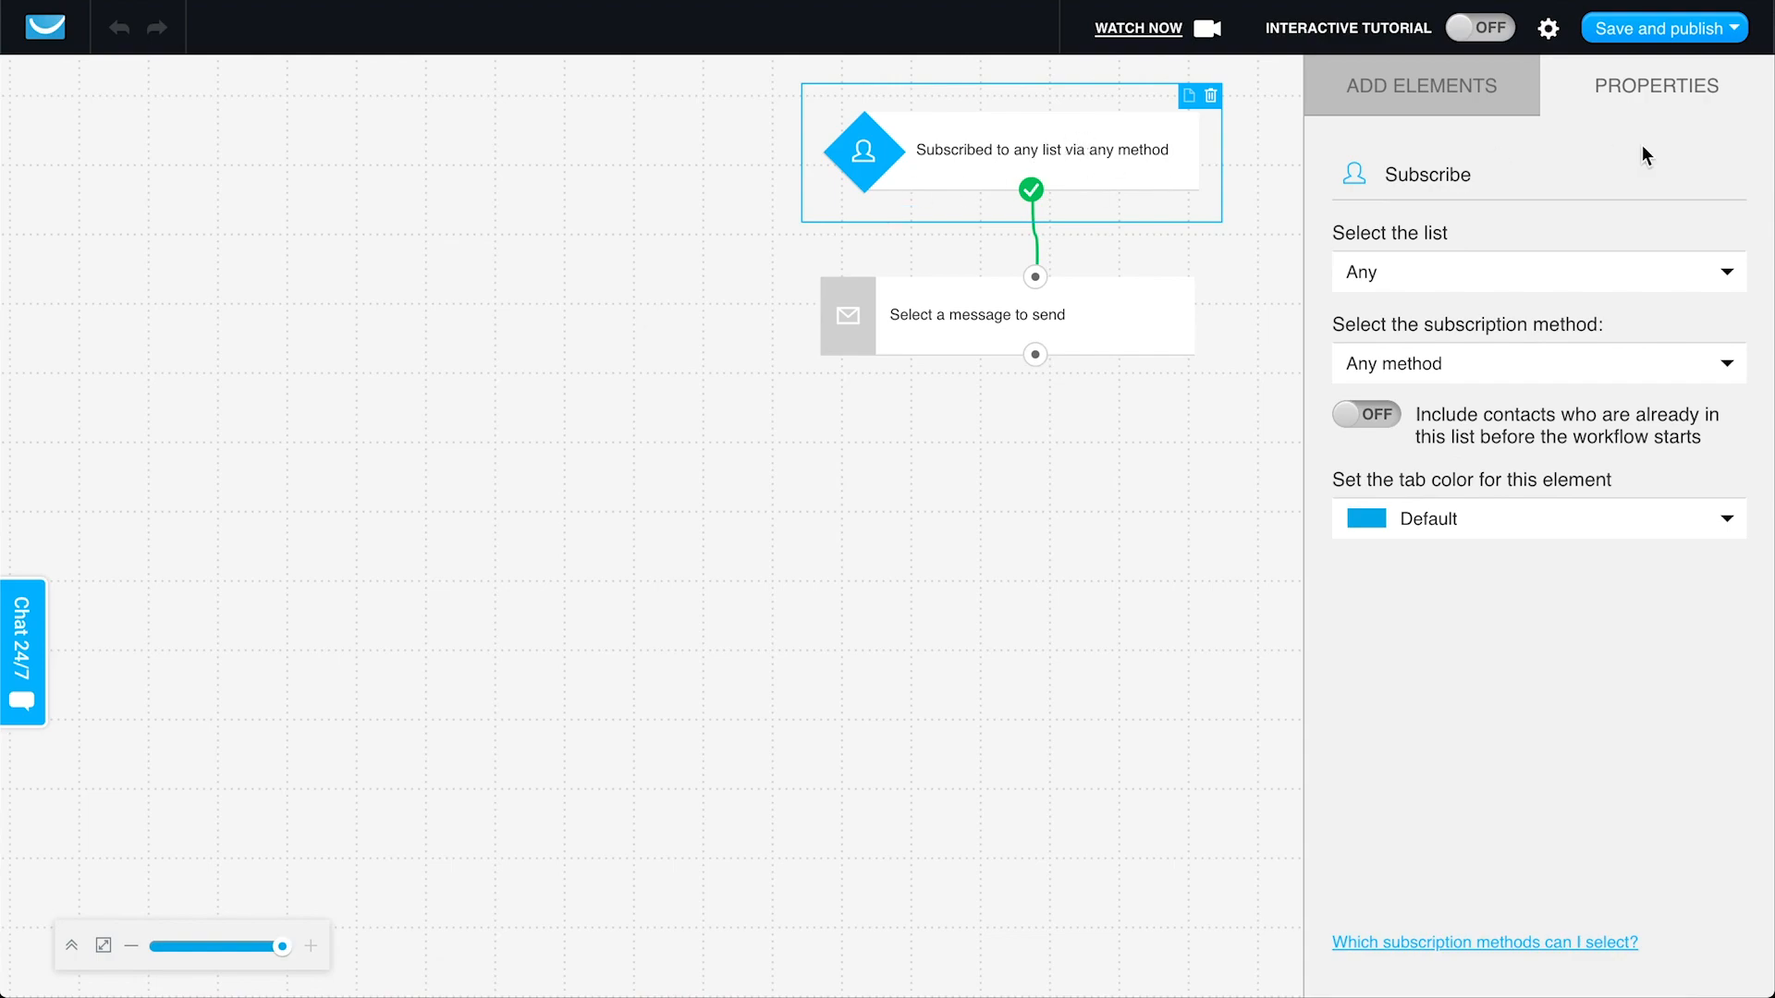
left_click(1375, 280)
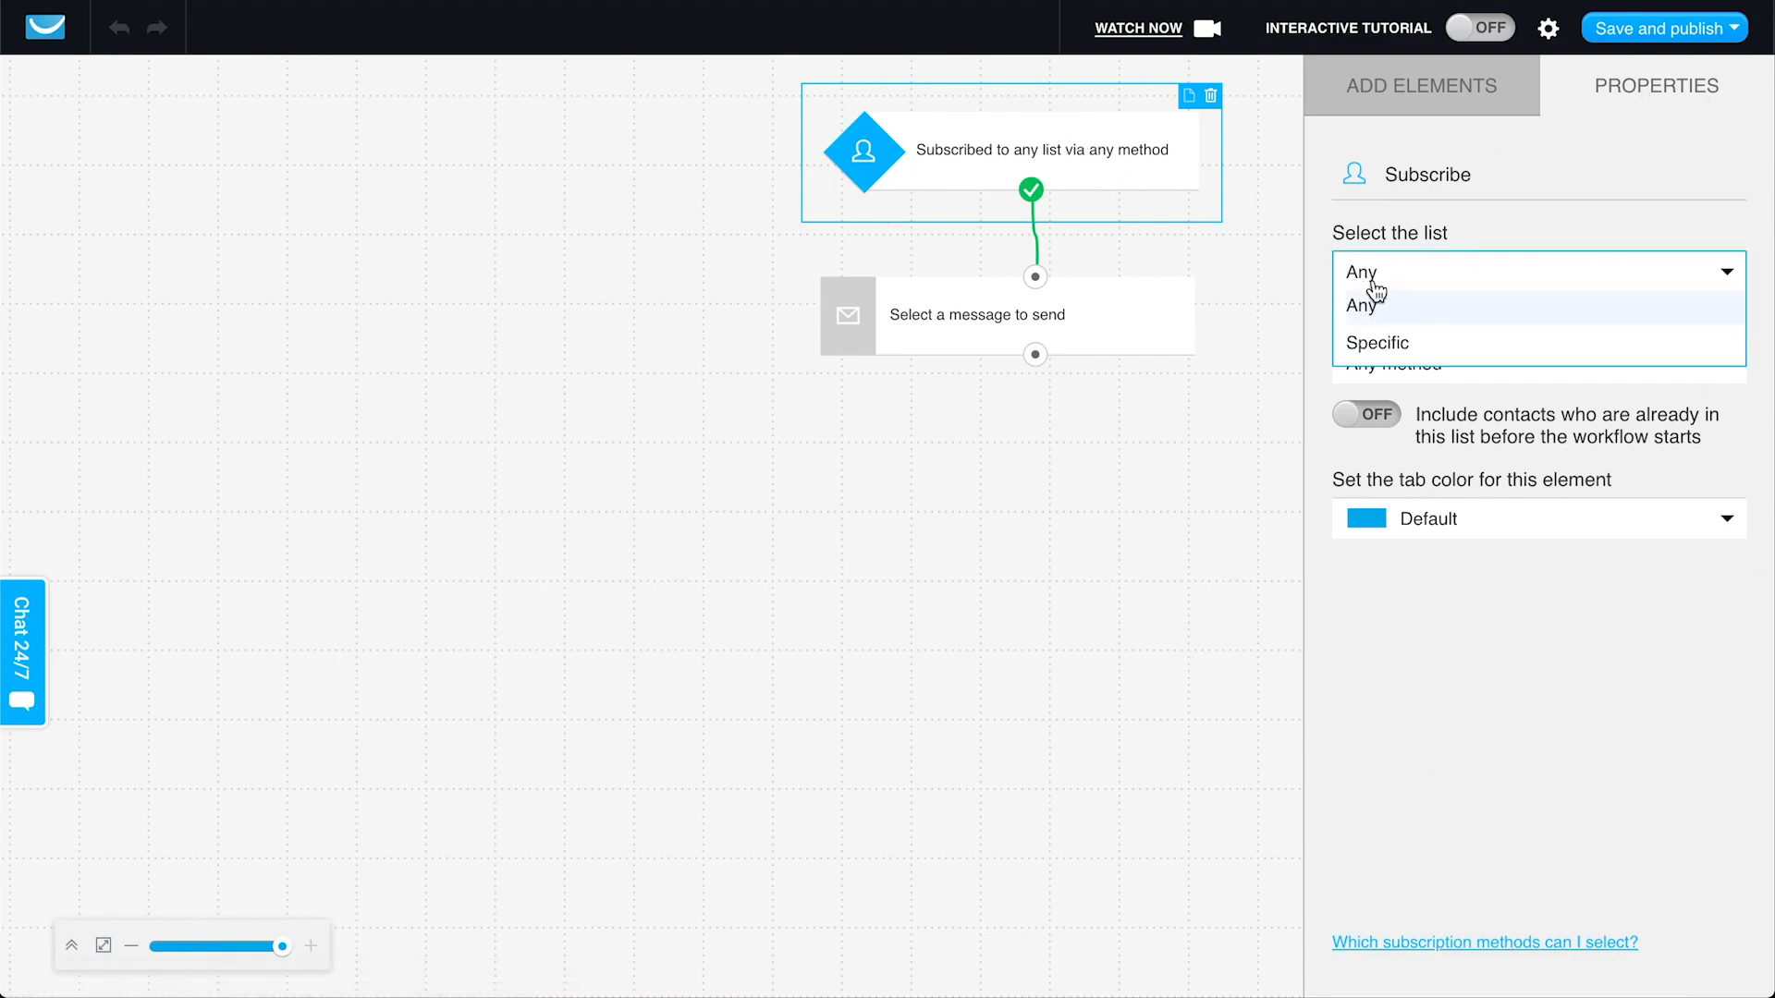
left_click(1410, 341)
left_click(1435, 348)
left_click(1410, 460)
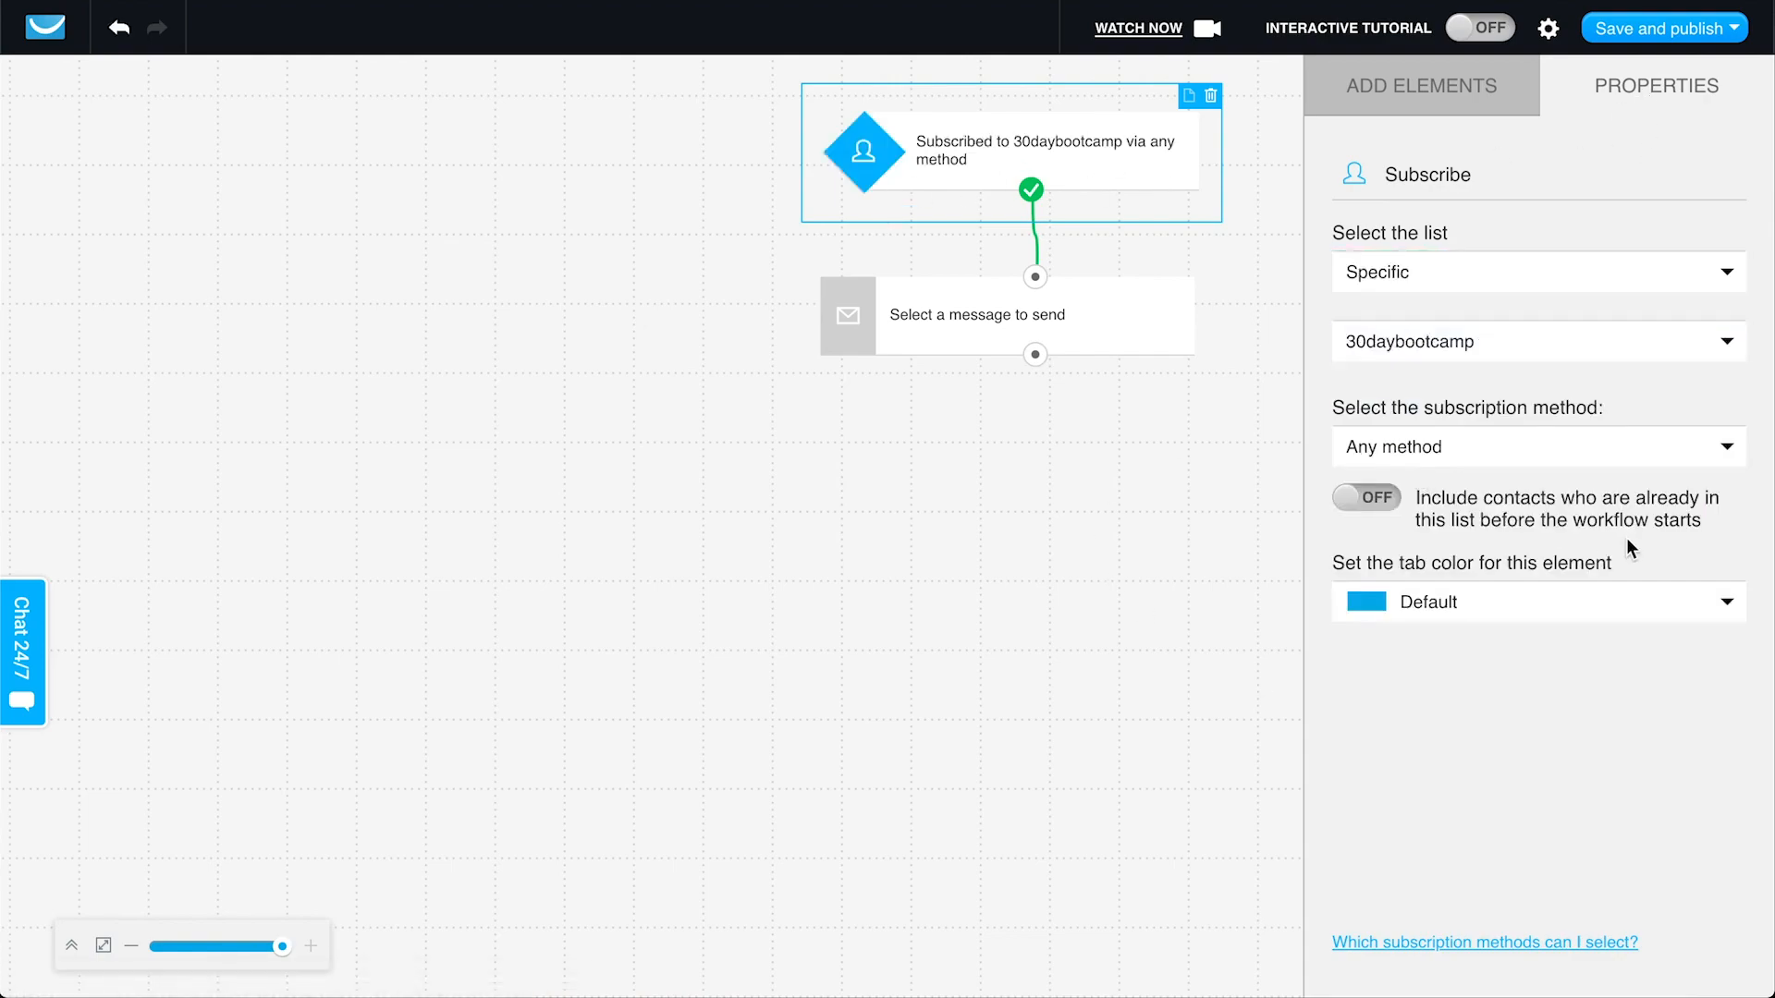
Step: Set the send message element to use the Draft message layout and choose the Welcome message
left_click(1094, 315)
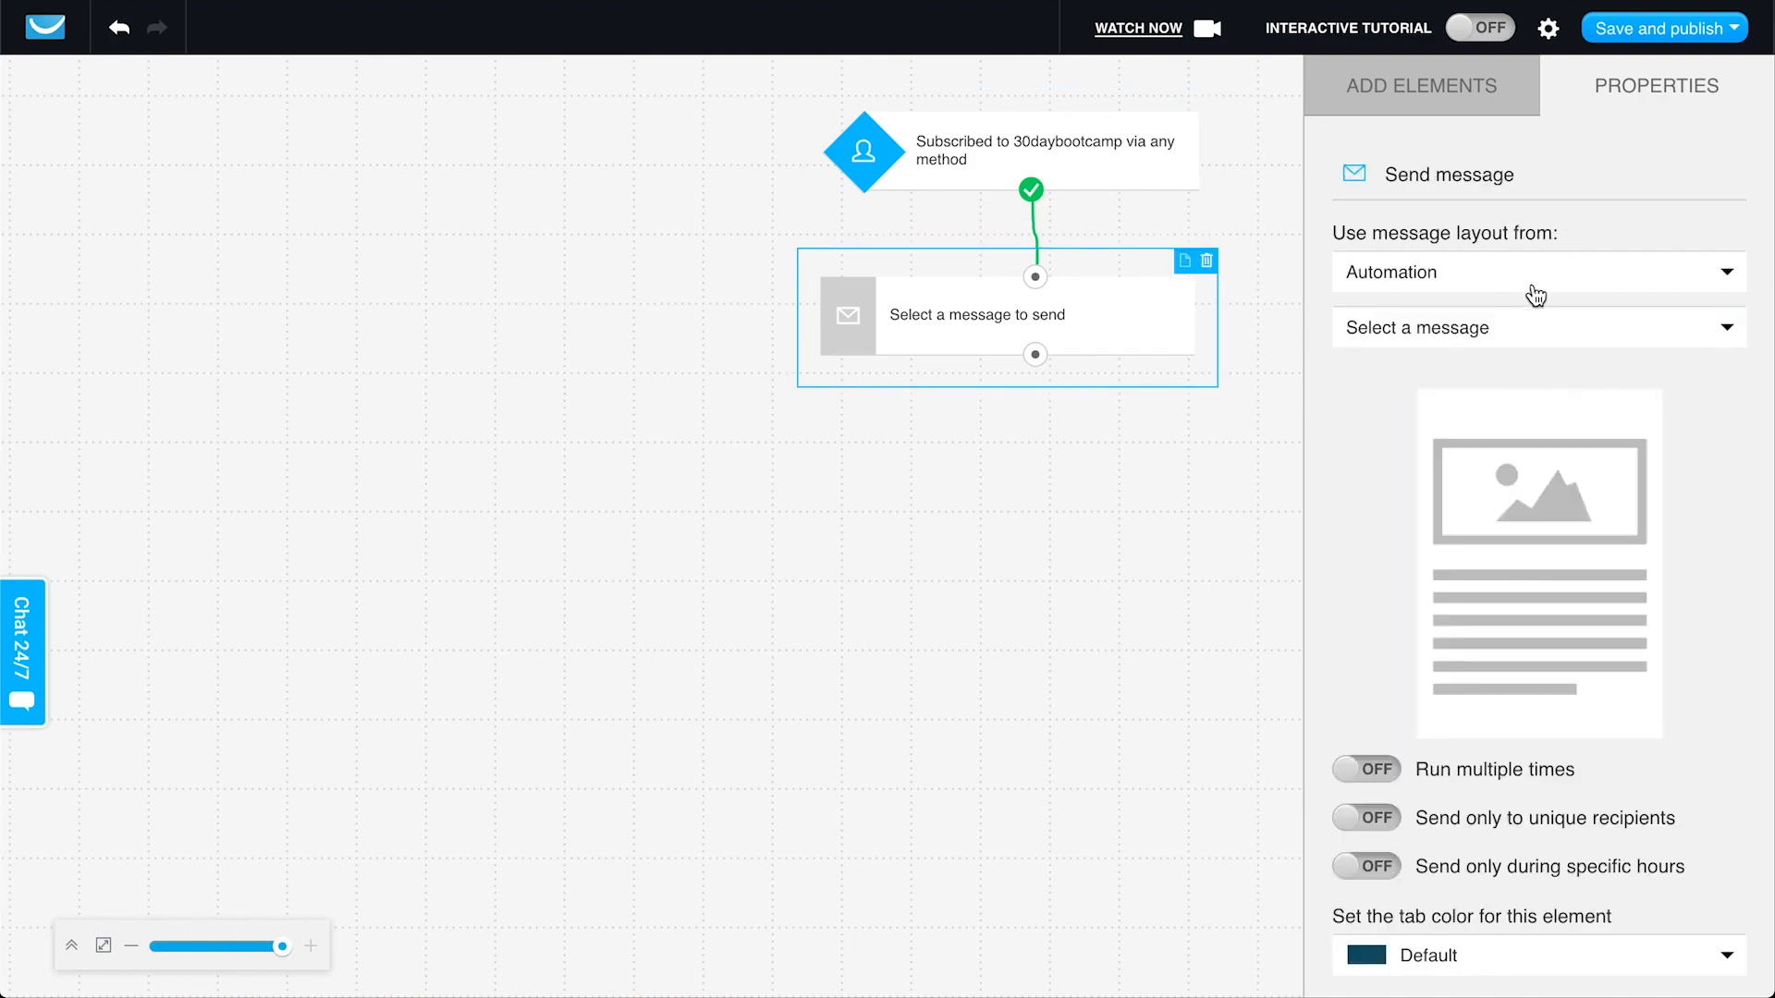
left_click(1523, 329)
scroll(1470, 458, "down", 8)
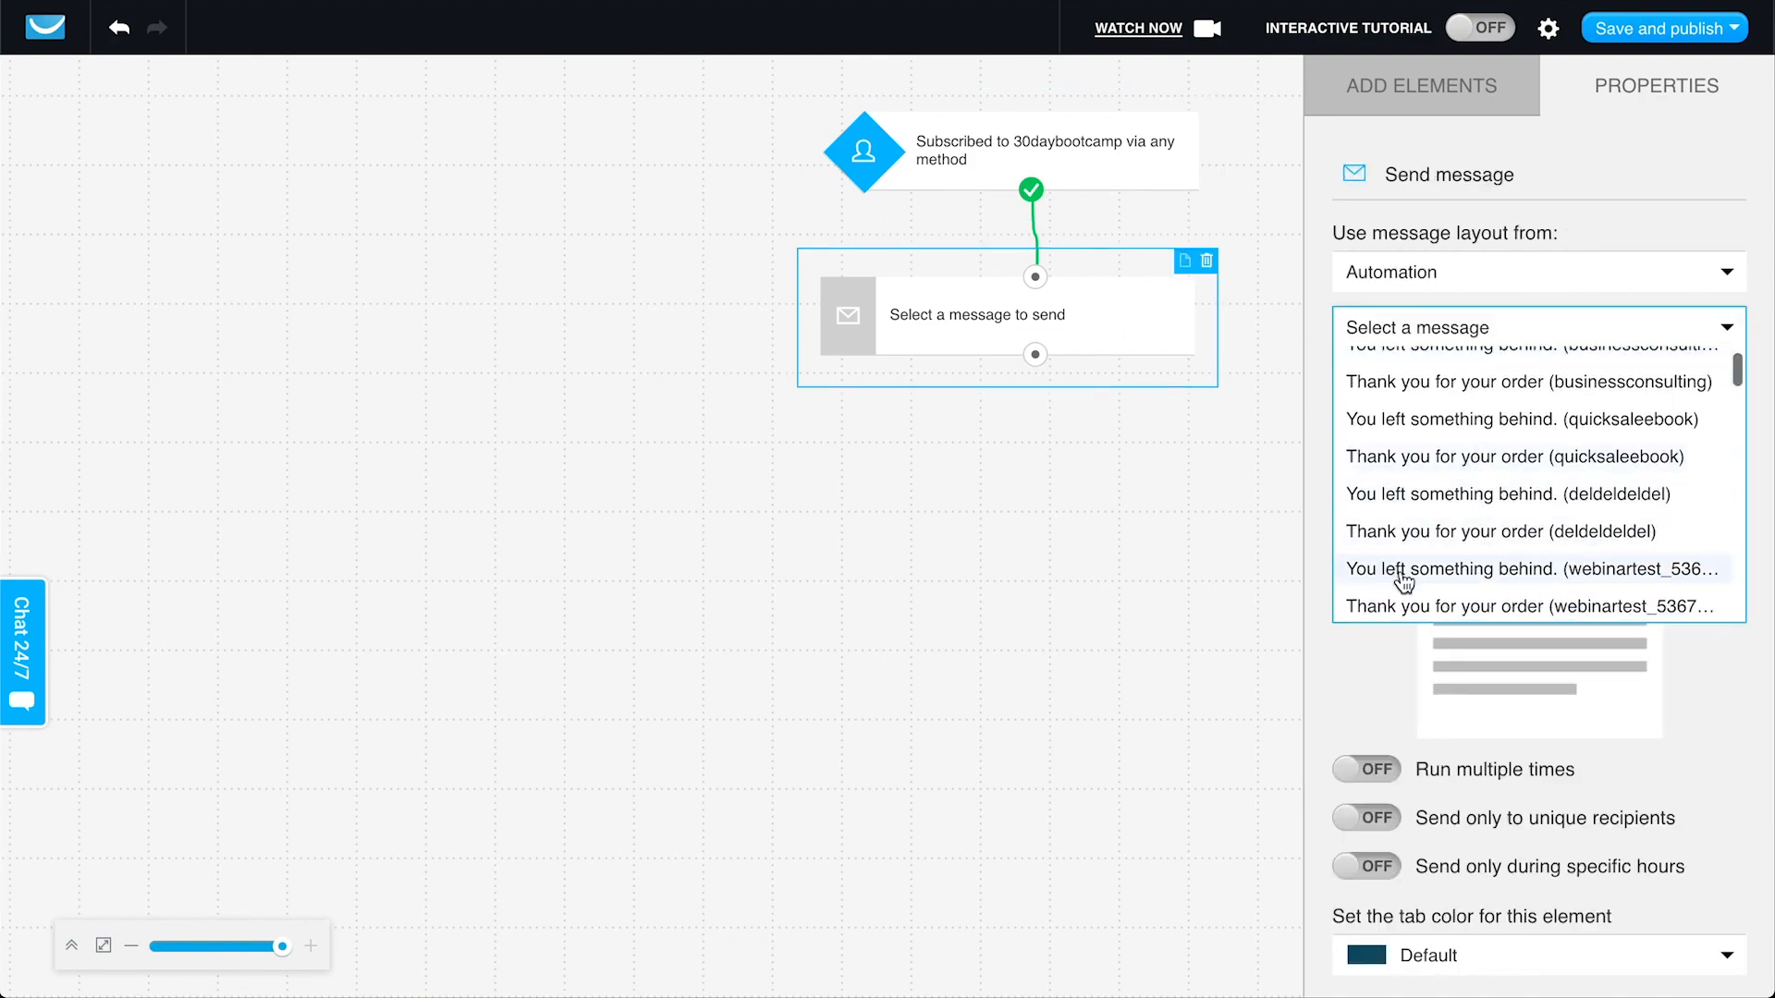
left_click(1458, 282)
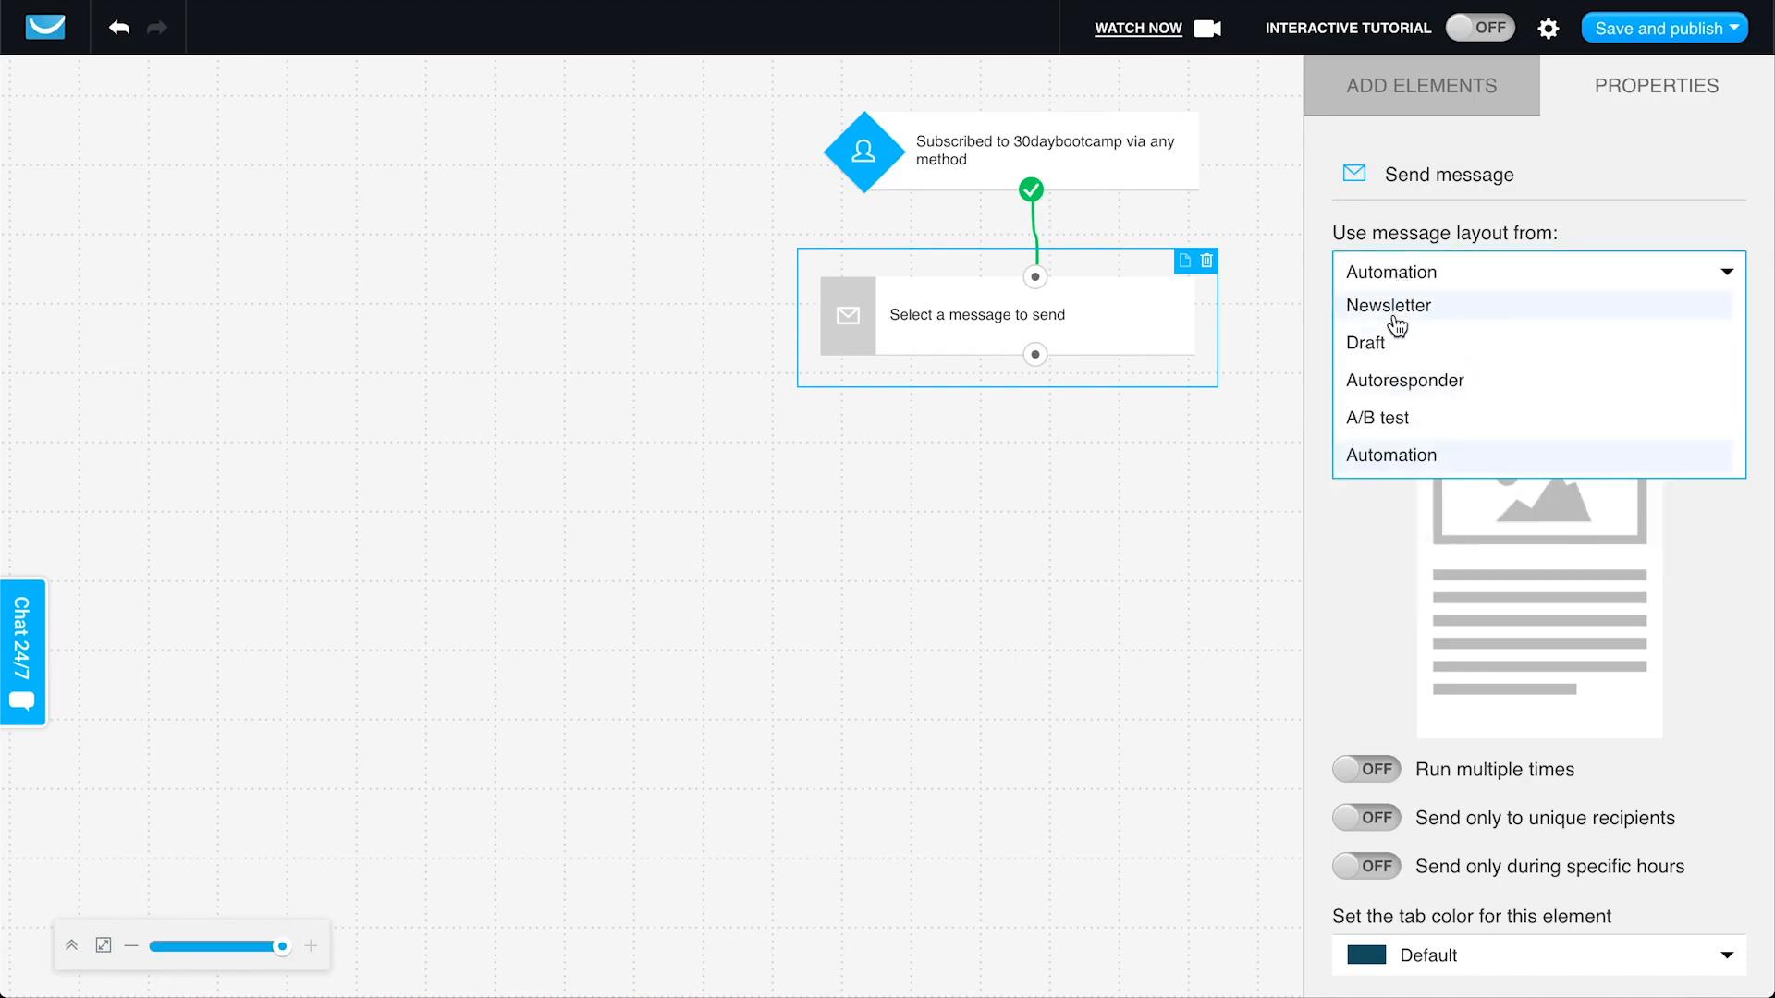
left_click(1387, 347)
left_click(1502, 314)
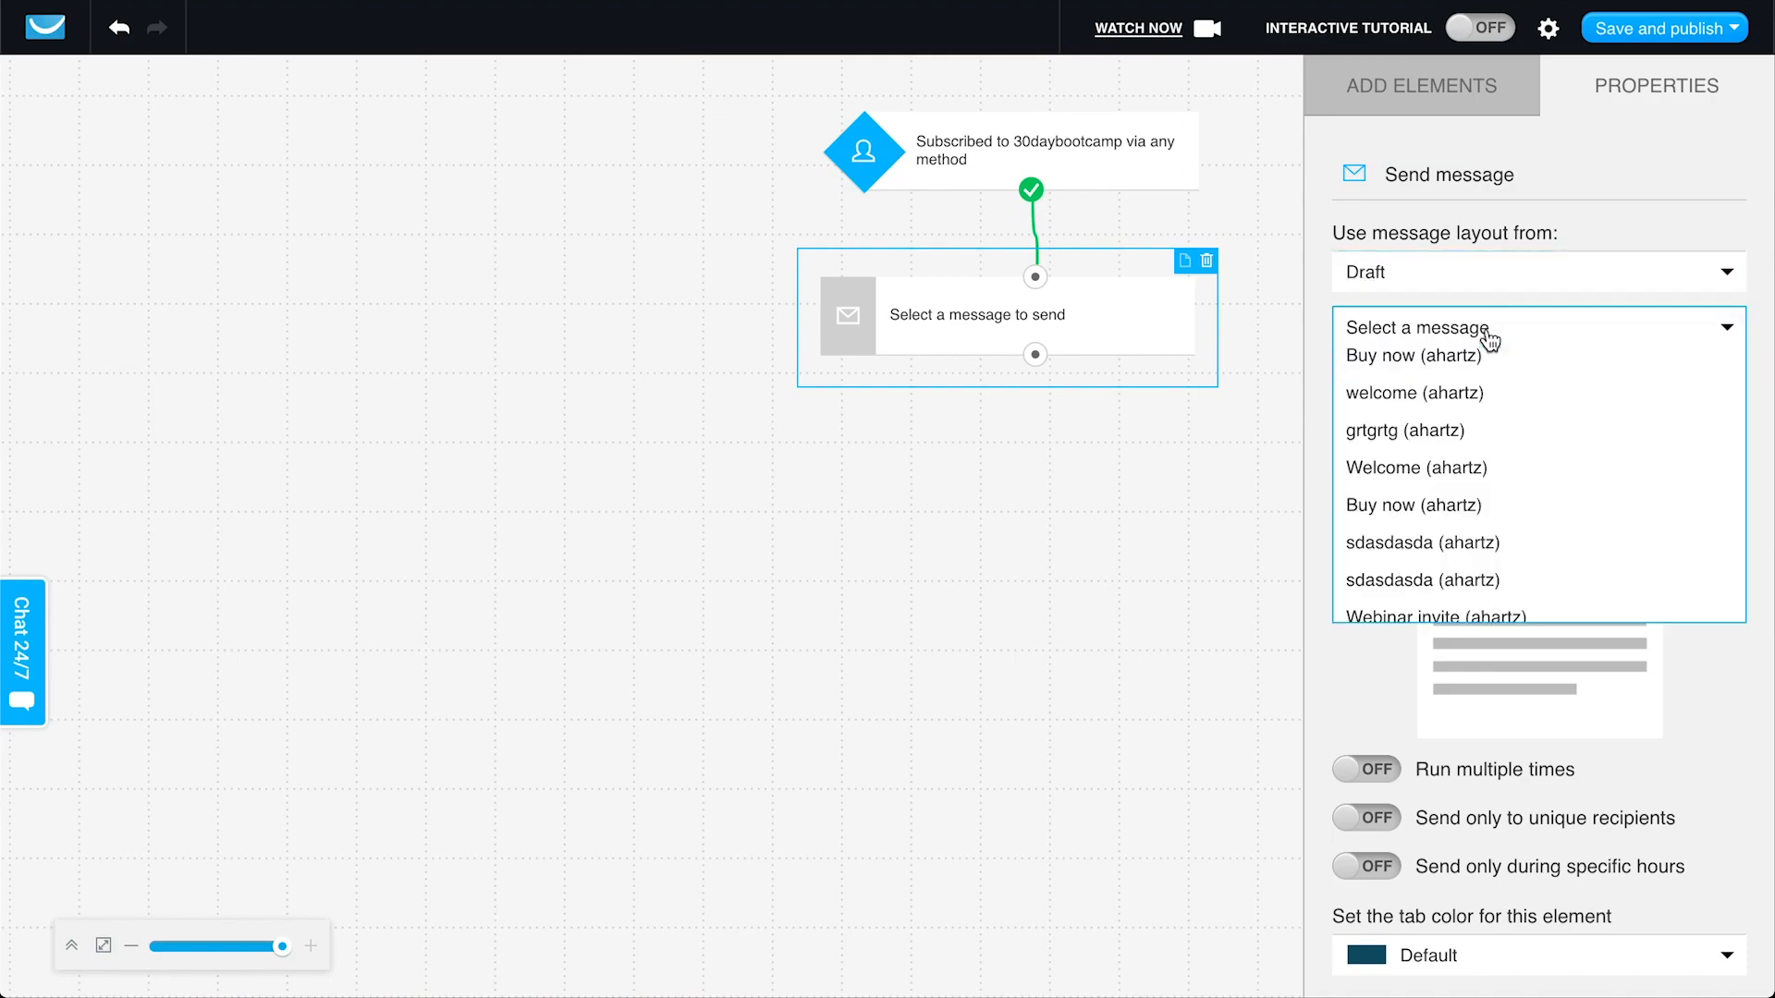
left_click(1447, 463)
left_click(1137, 851)
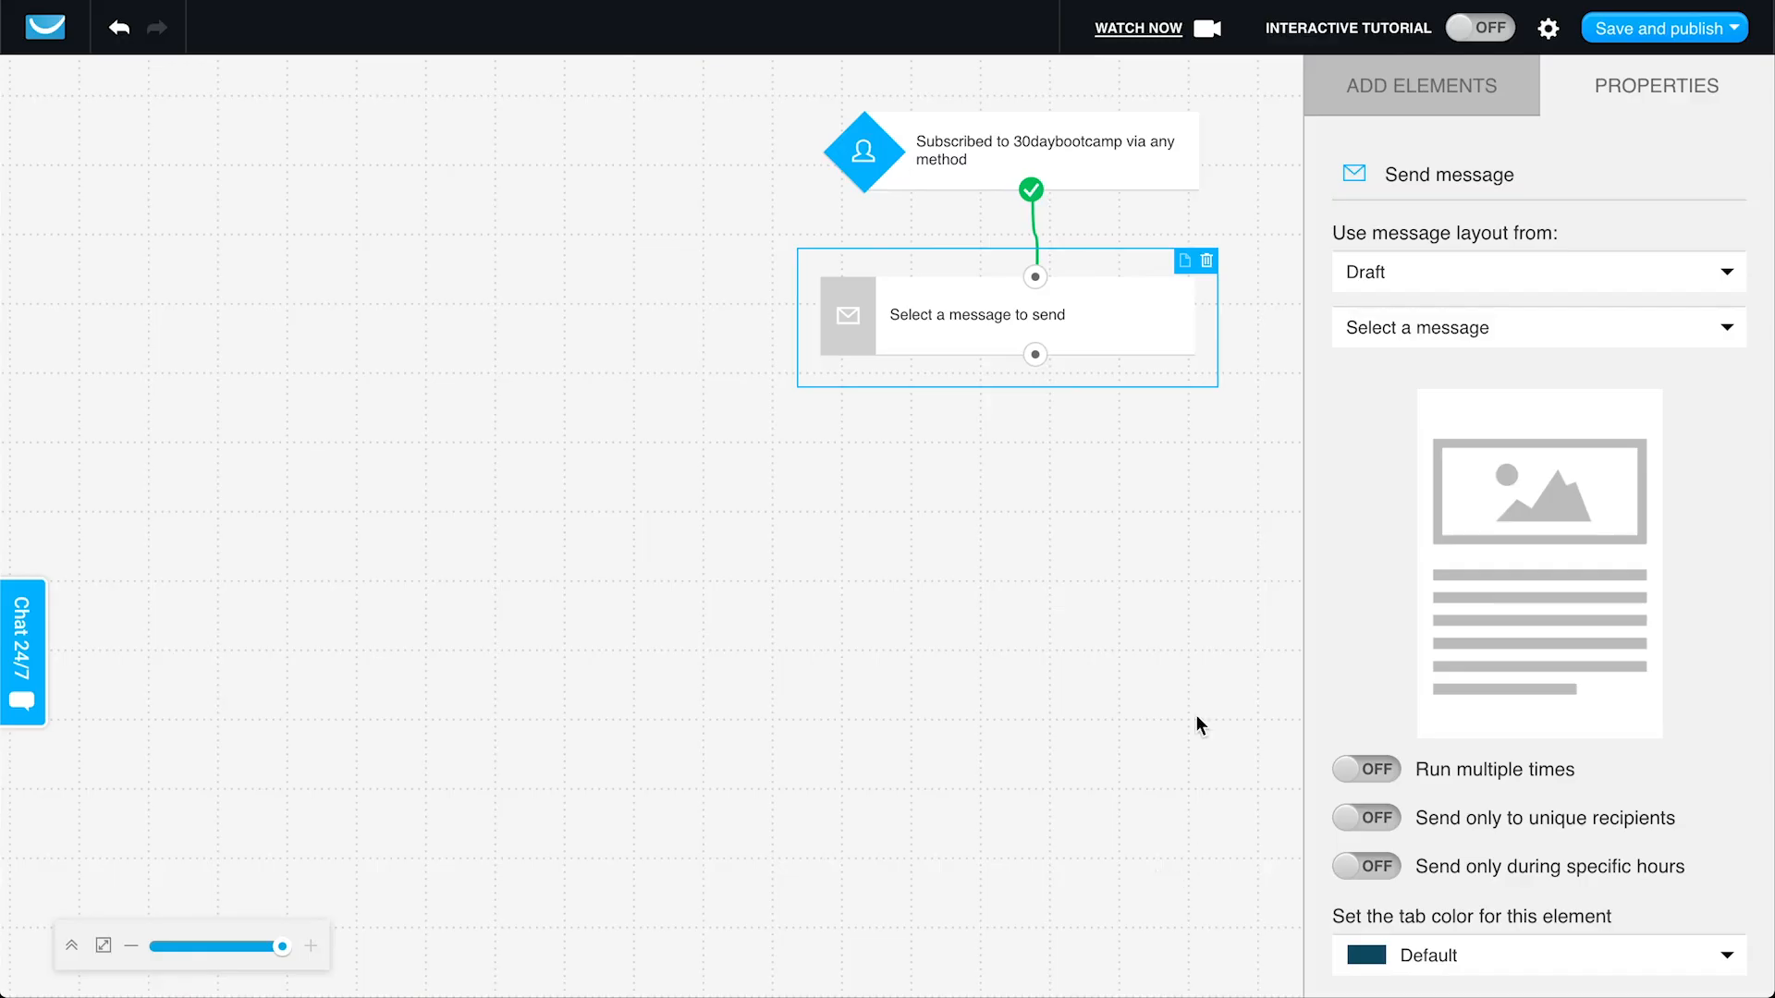
Step: Add a Message opened? condition below the Welcome message element and connect the message's output to it
left_click(1417, 82)
scroll(1451, 799, "down", 8)
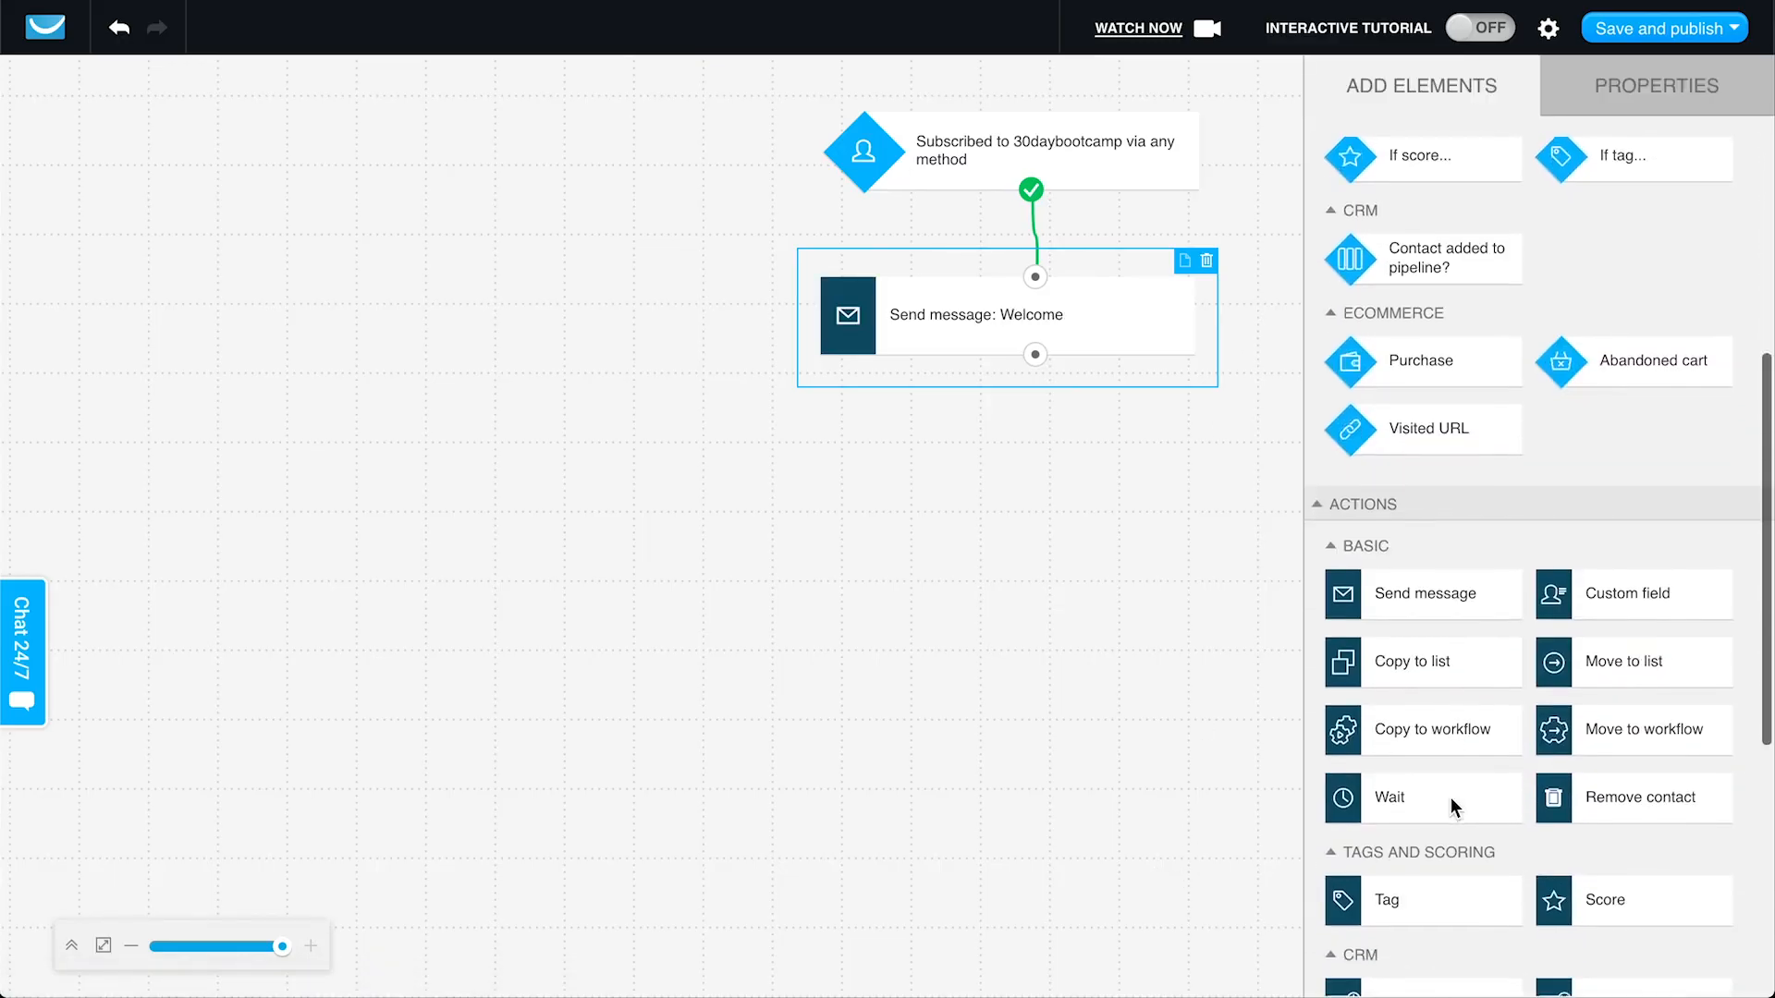
scroll(1430, 783, "up", 8)
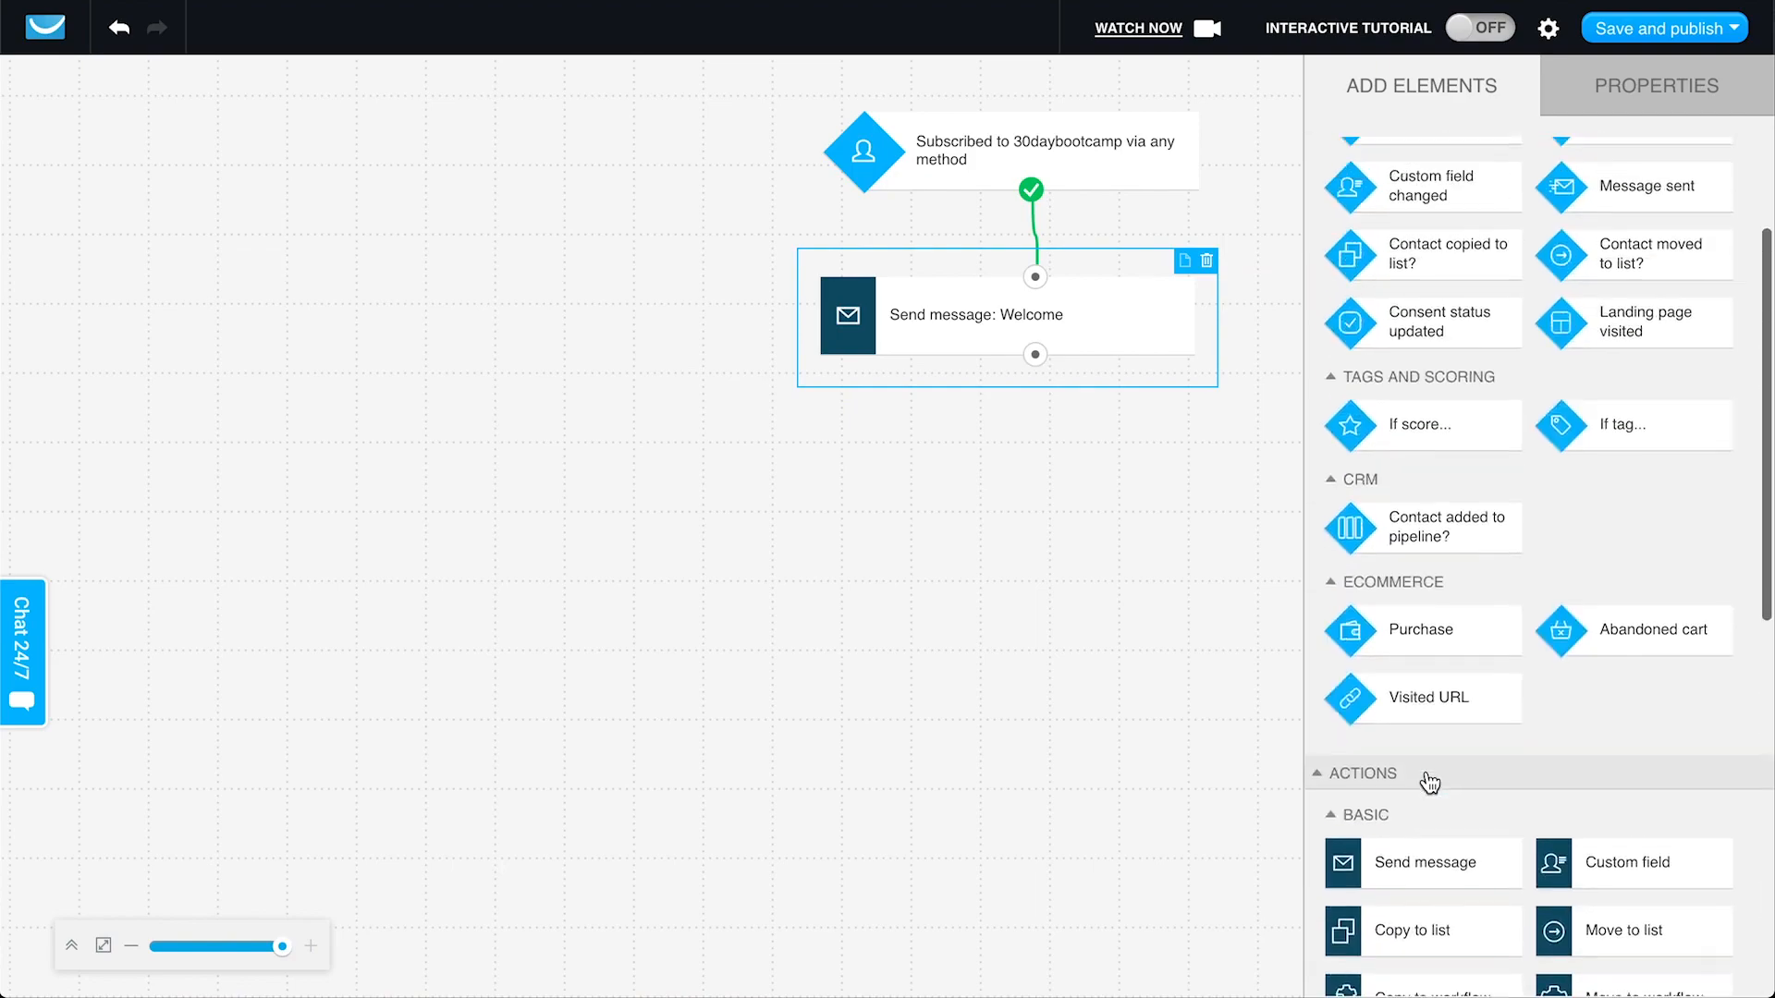
left_click_drag(1392, 325, 1036, 354)
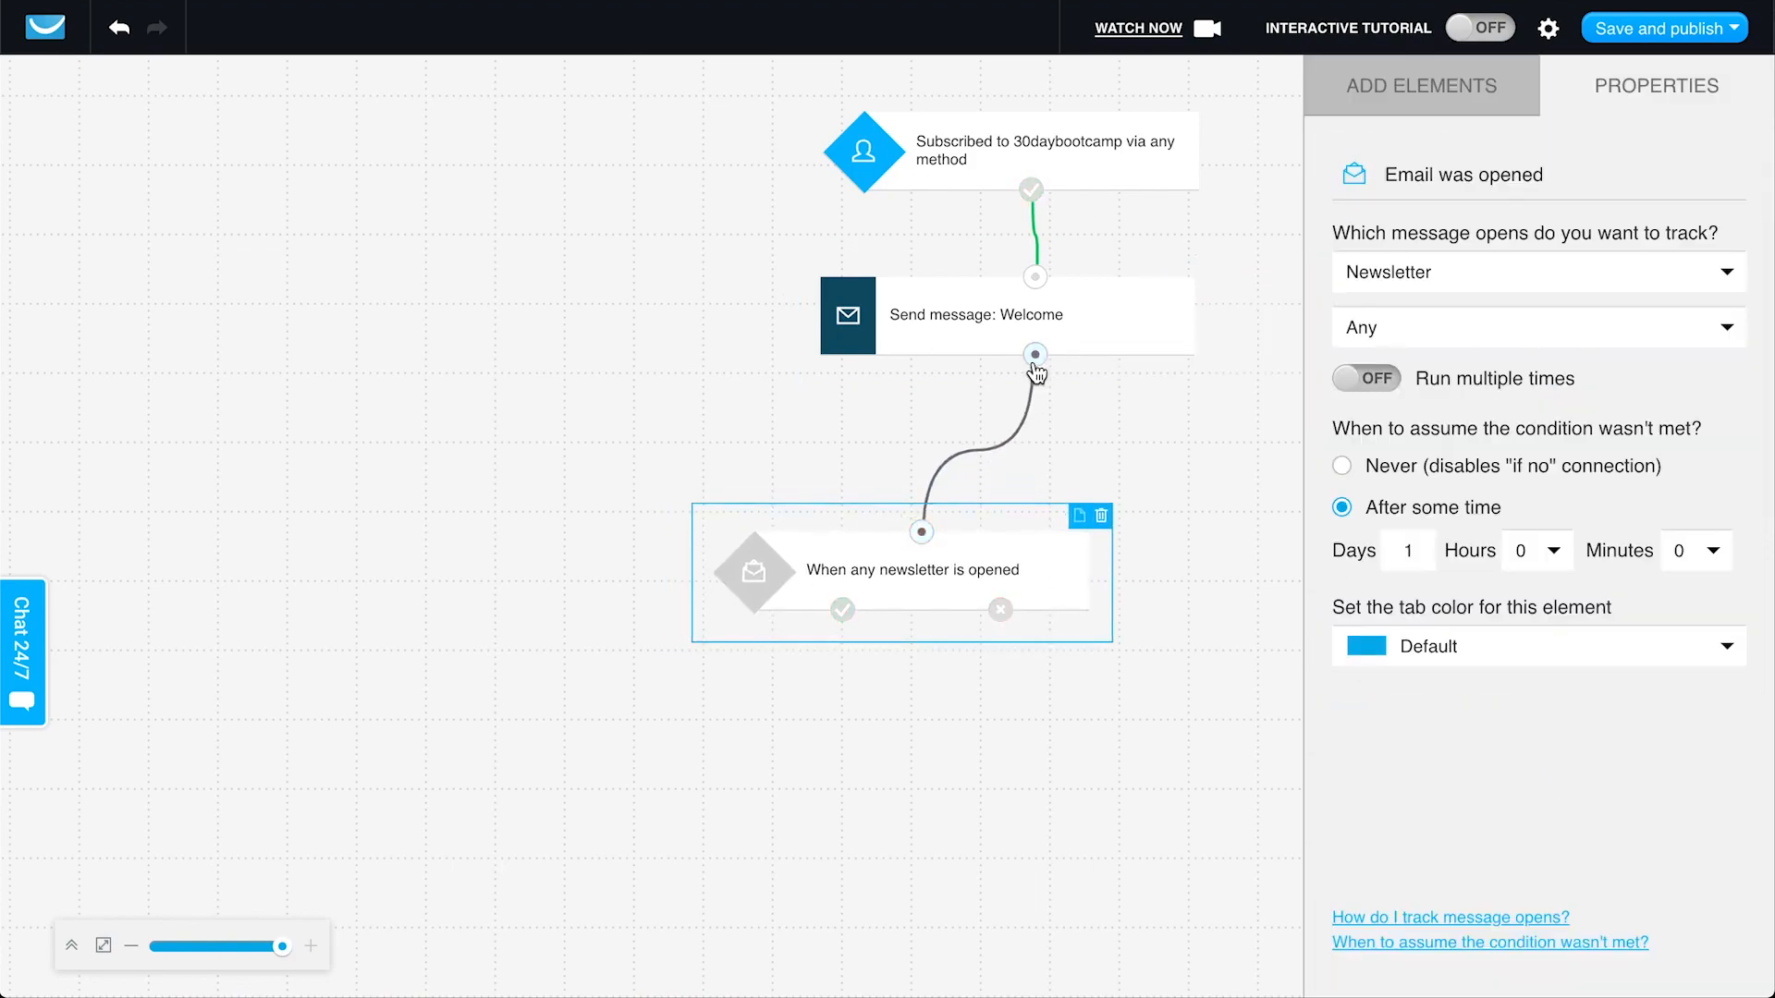
scroll(1459, 479, "down", 3)
scroll(1461, 474, "down", 5)
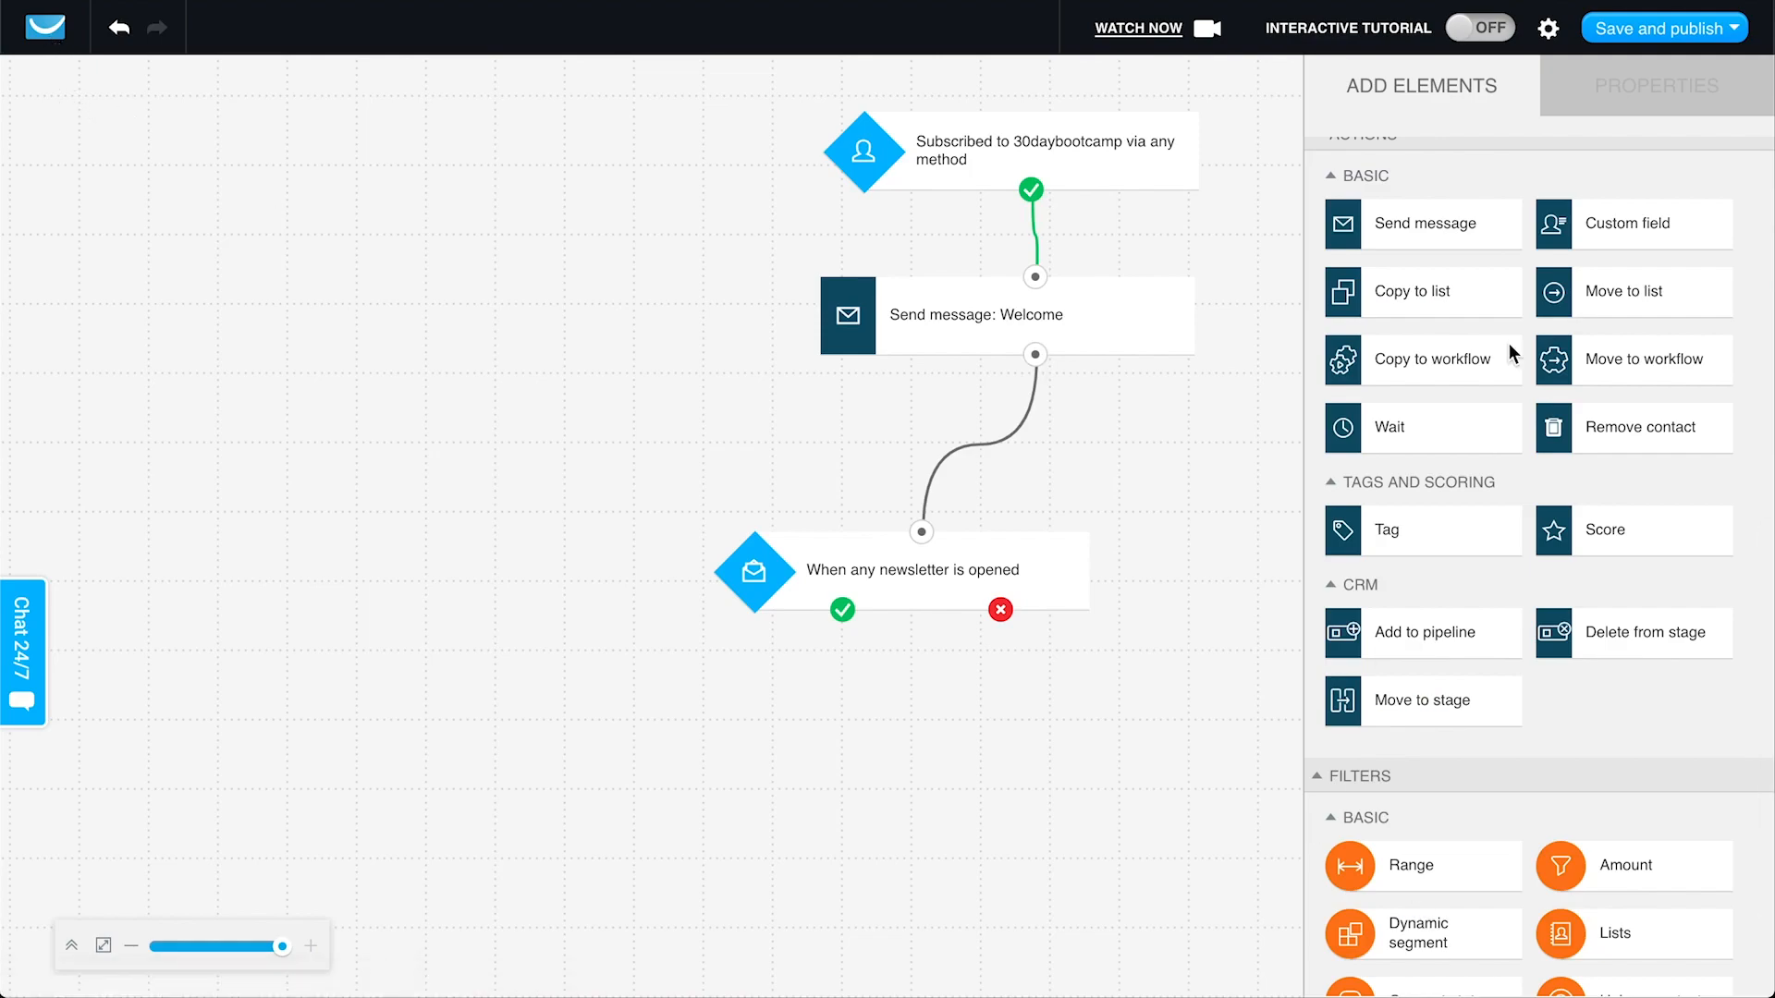
scroll(1609, 507, "up", 10)
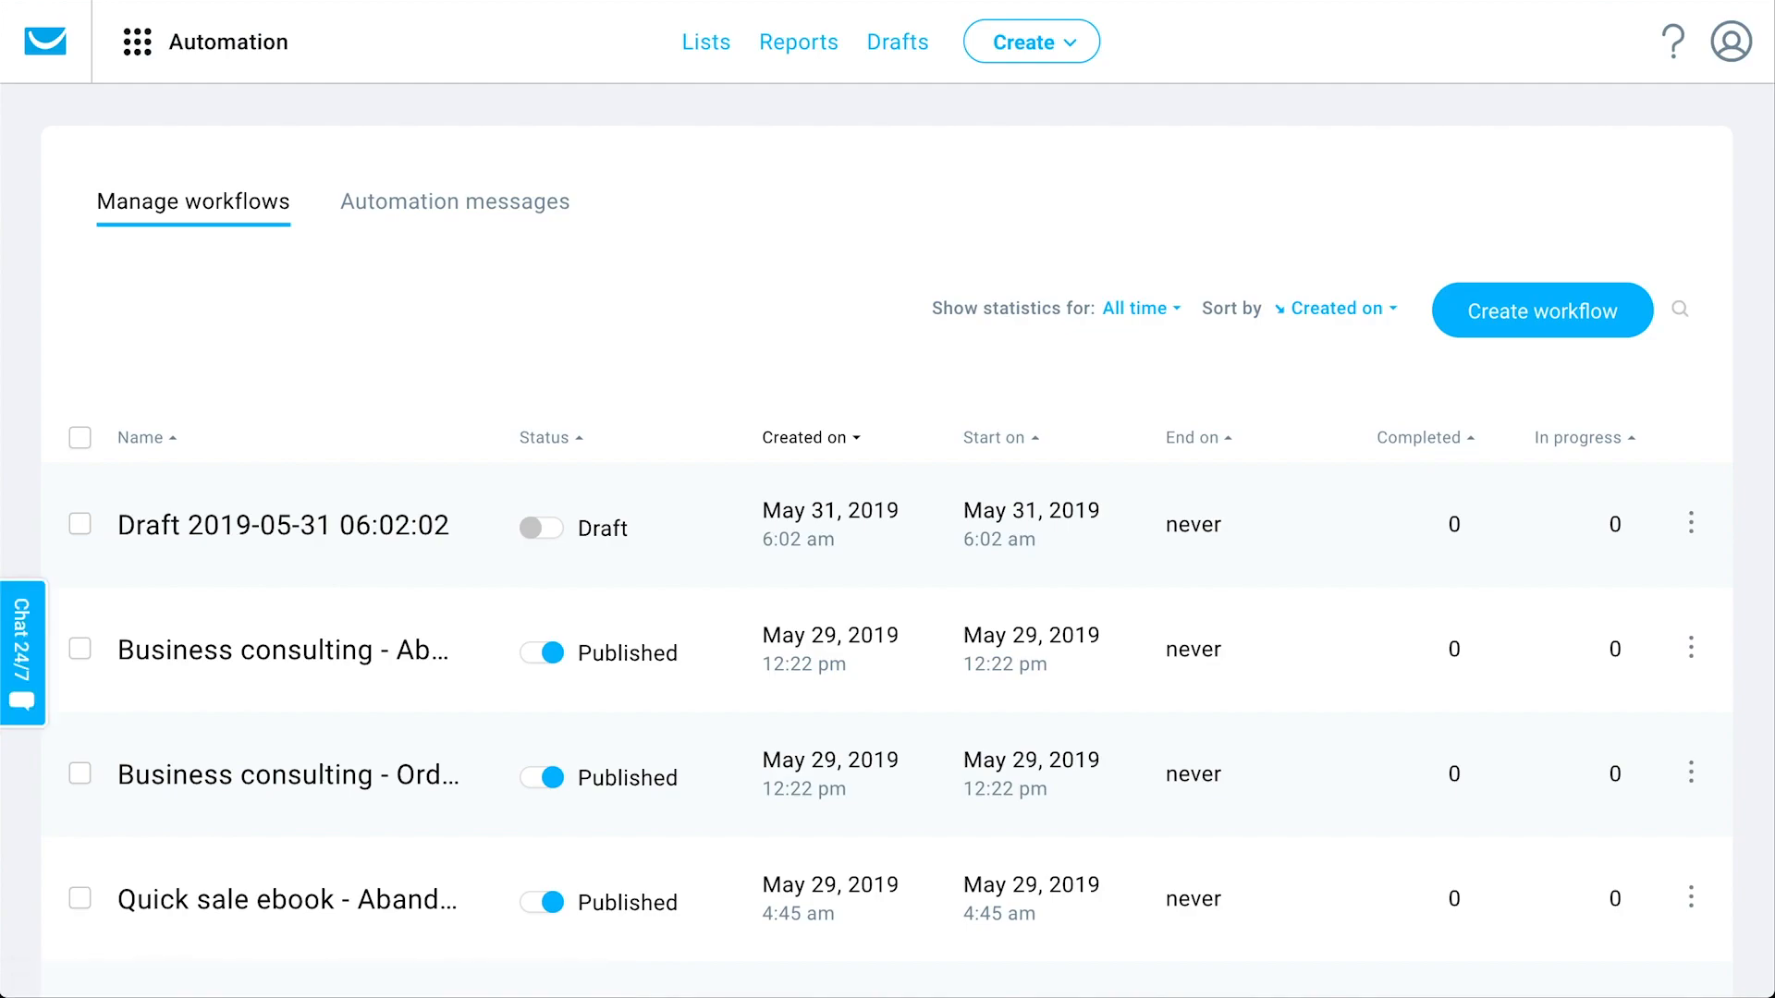
Step: Go to Webinars and start creating a new webinar
left_click(238, 33)
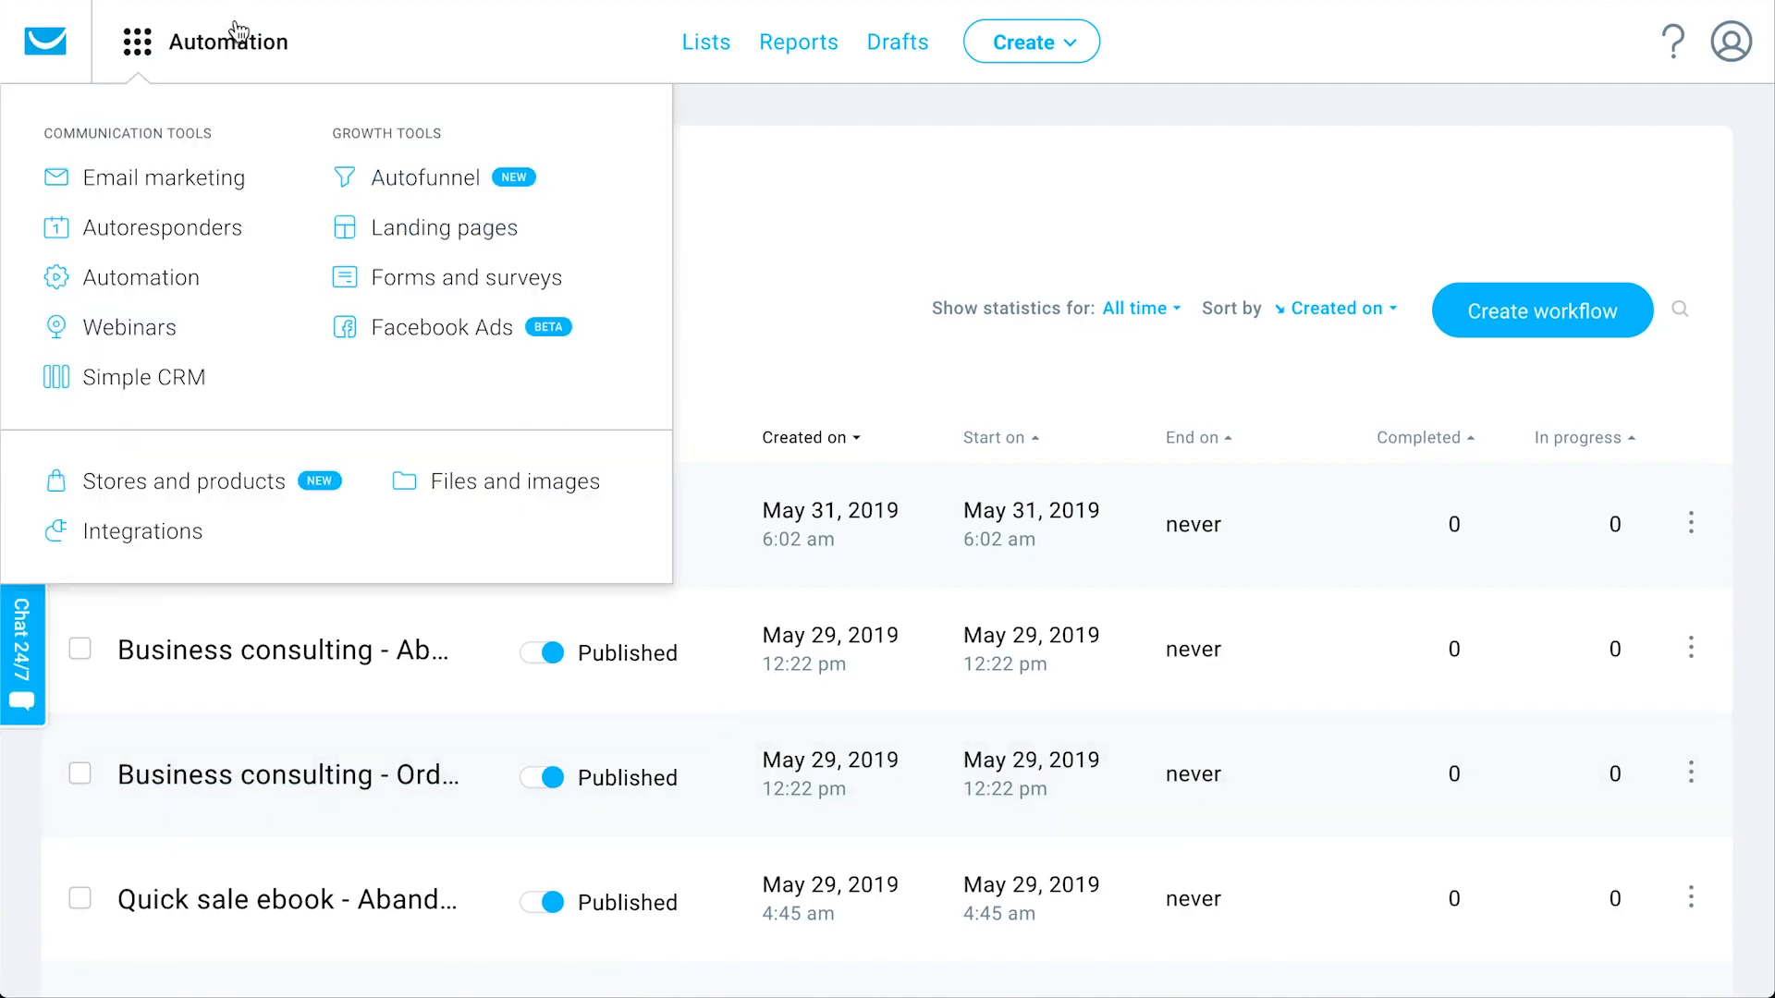
left_click(131, 331)
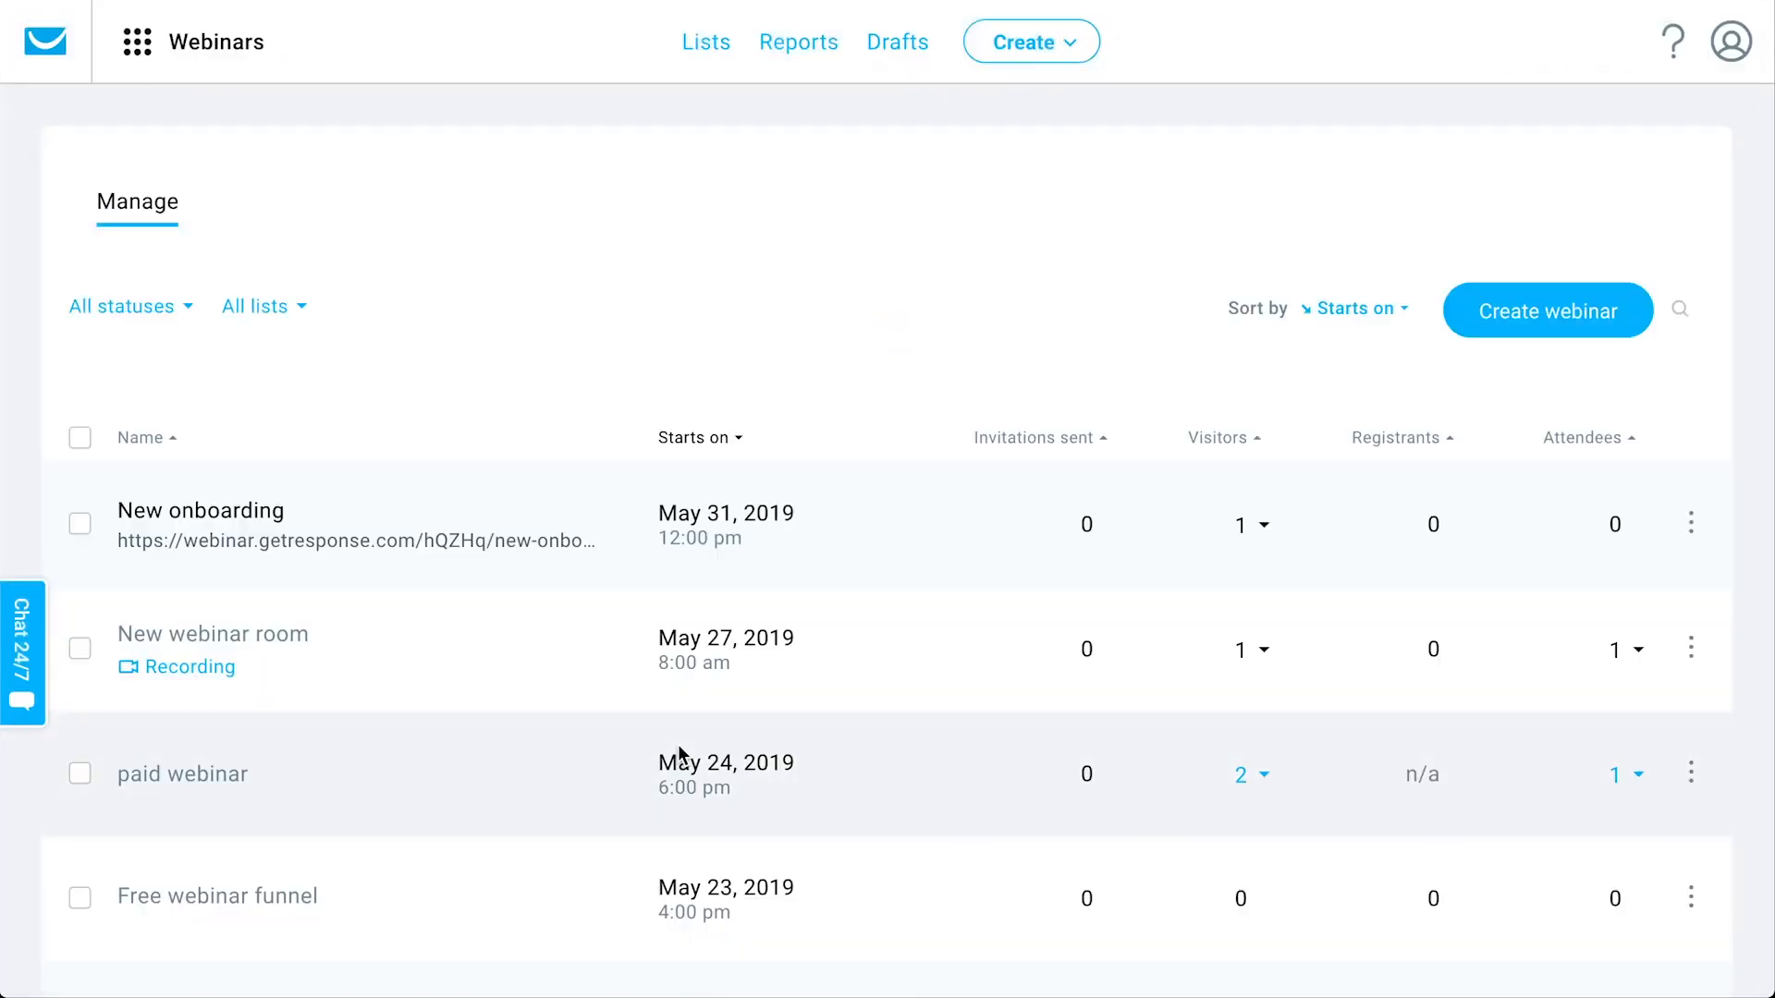
left_click(1572, 310)
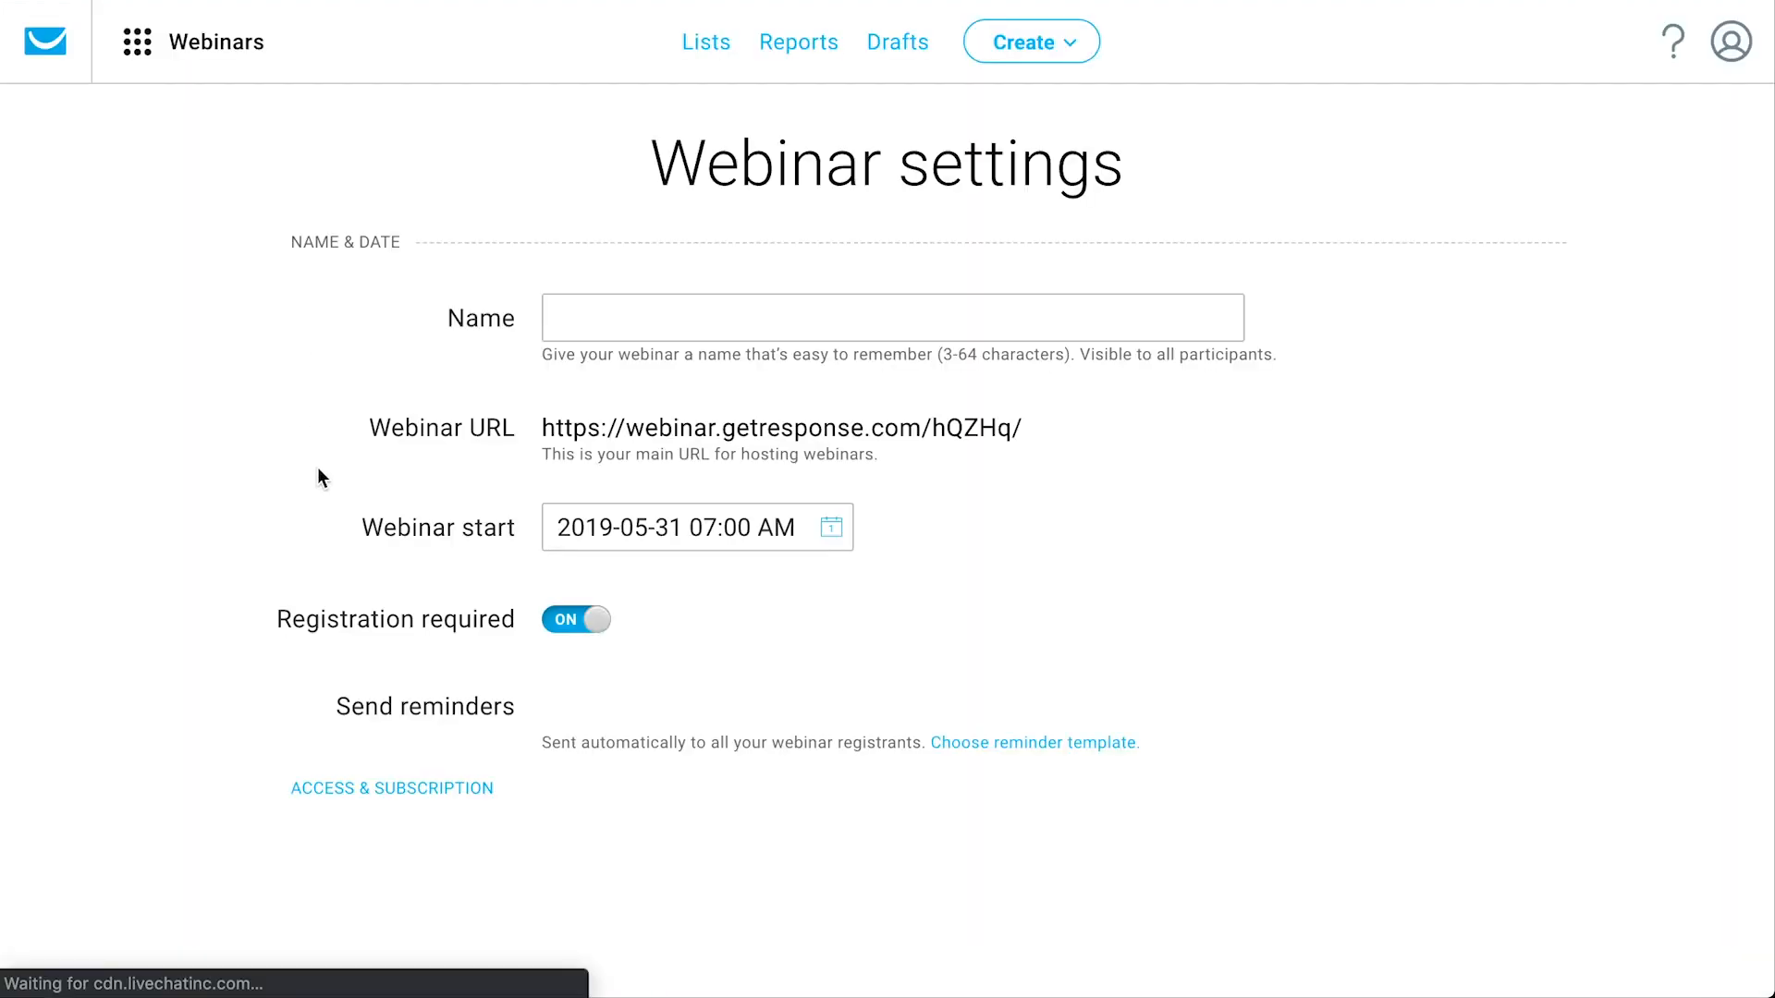
Step: Look over the webinar settings for name, URL, start time, registration and reminders
scroll(444, 512, "down", 3)
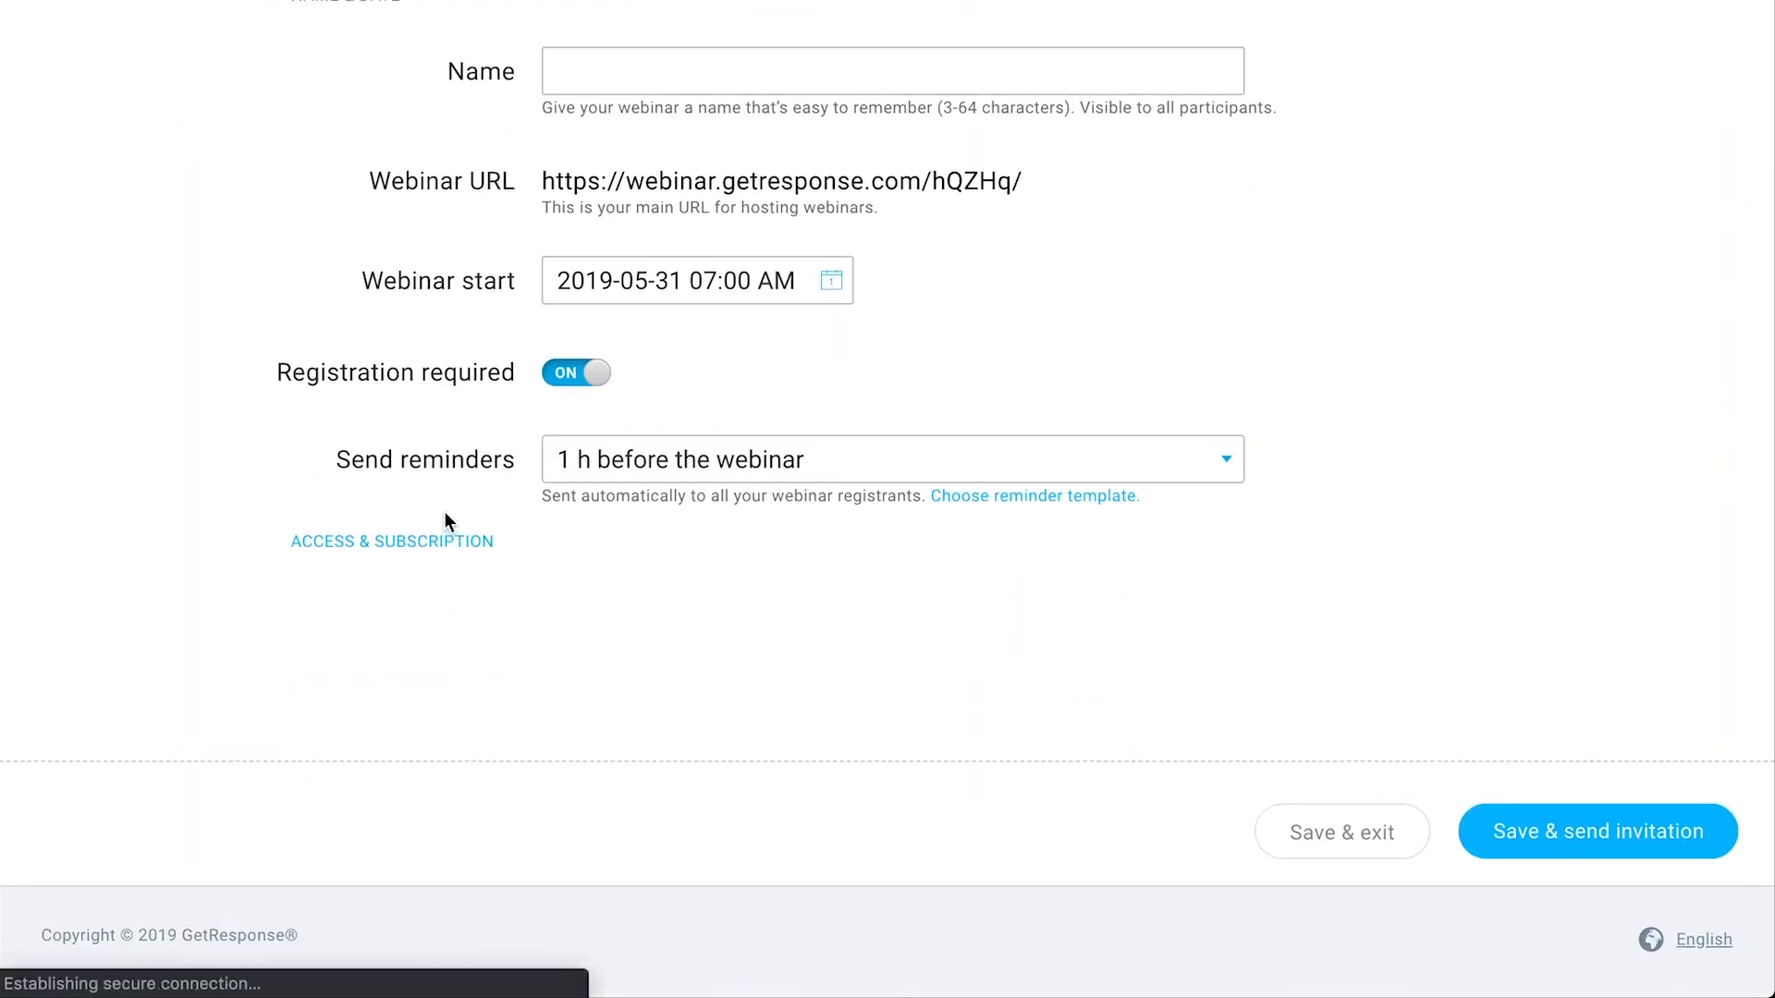
scroll(890, 305, "up", 3)
scroll(890, 305, "down", 1)
scroll(890, 305, "up", 1)
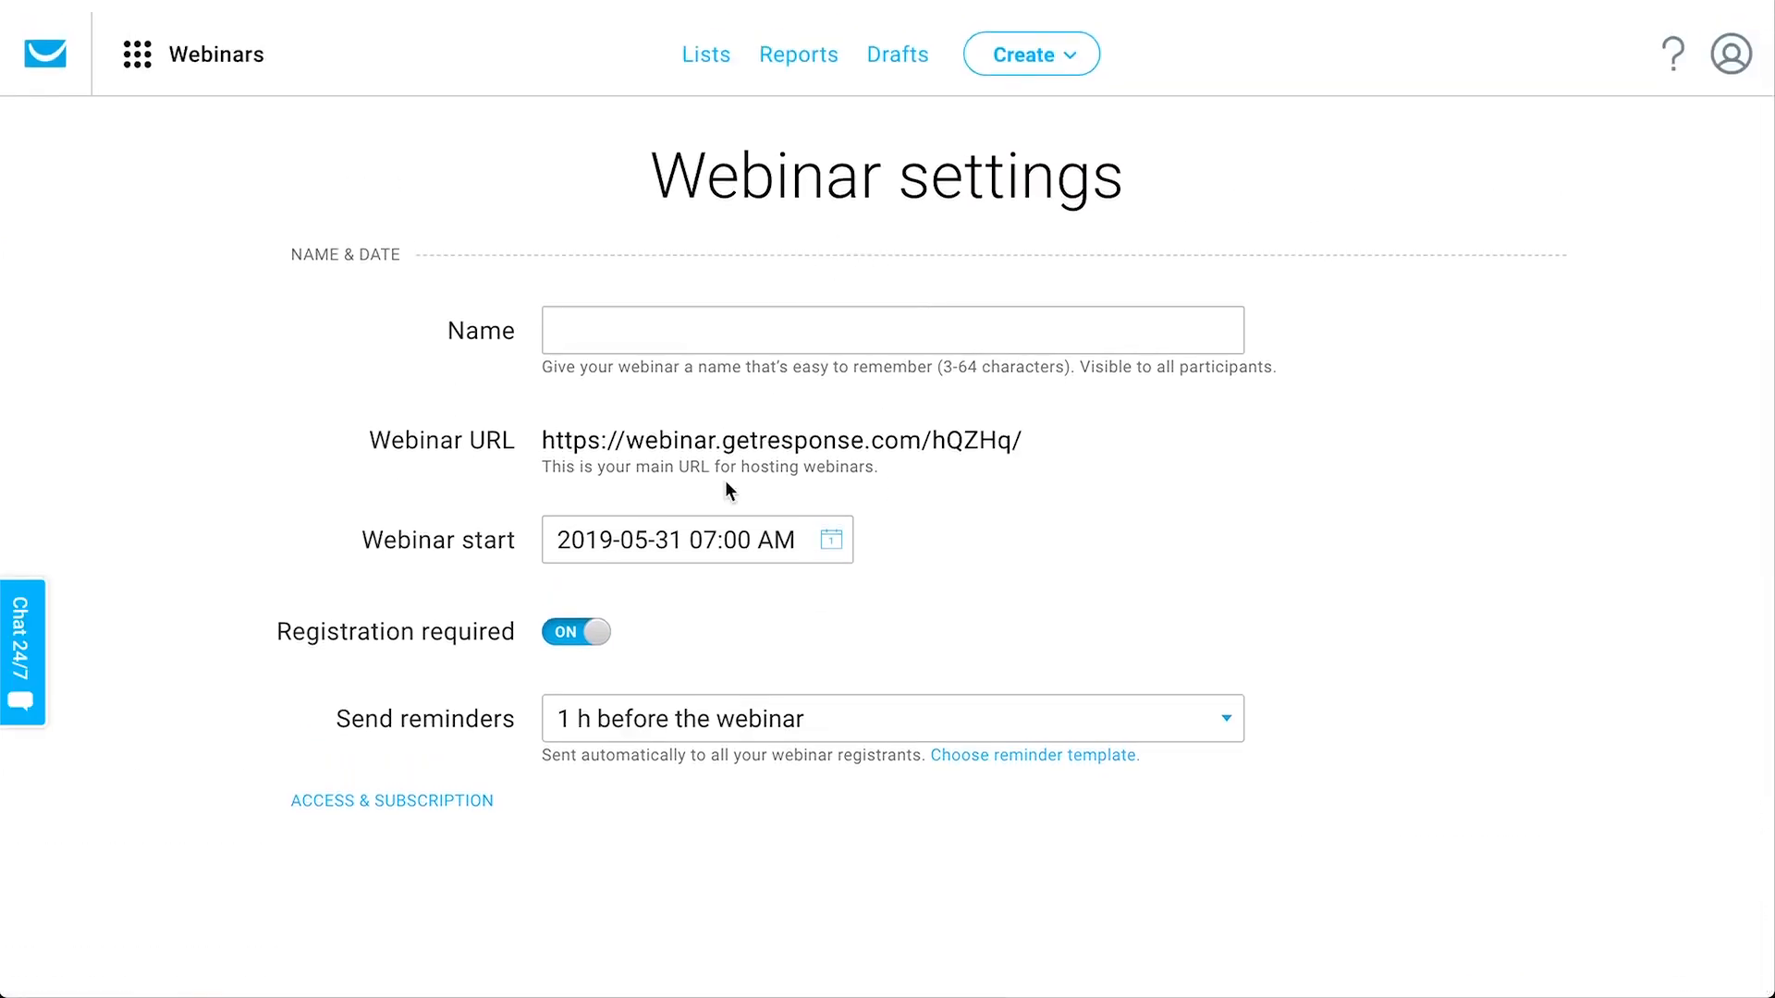
scroll(924, 557, "down", 3)
scroll(1442, 486, "up", 1)
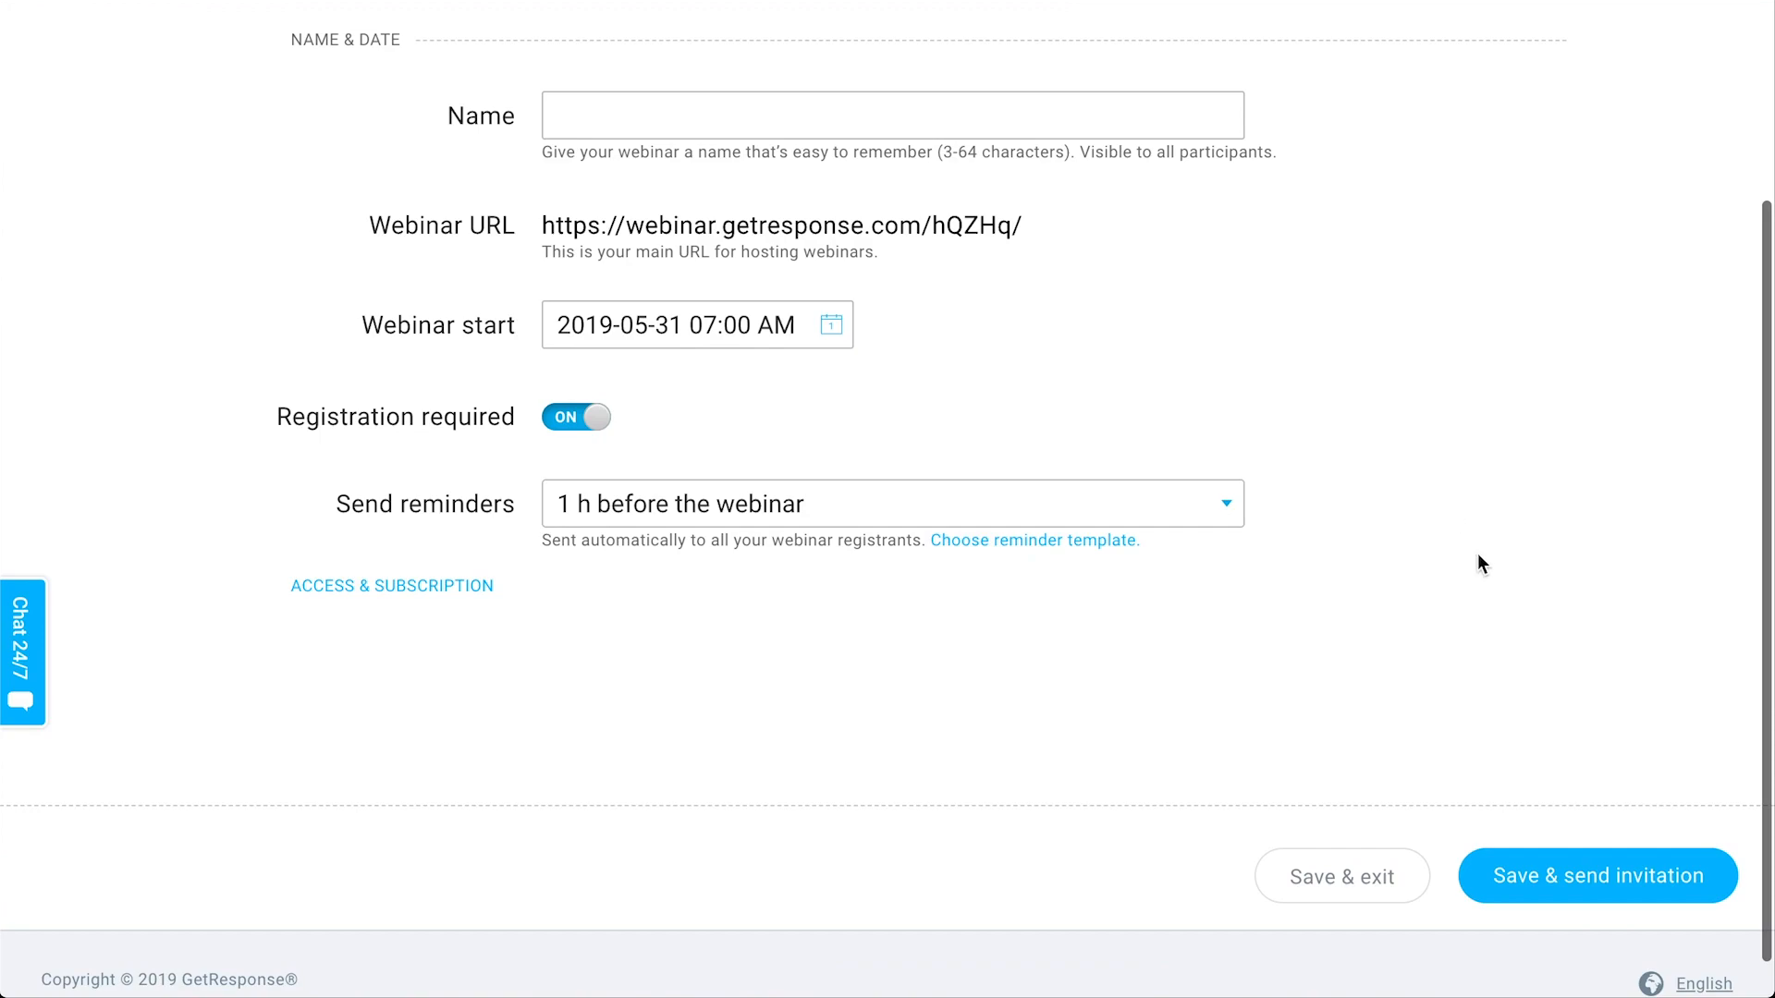
scroll(1439, 563, "up", 3)
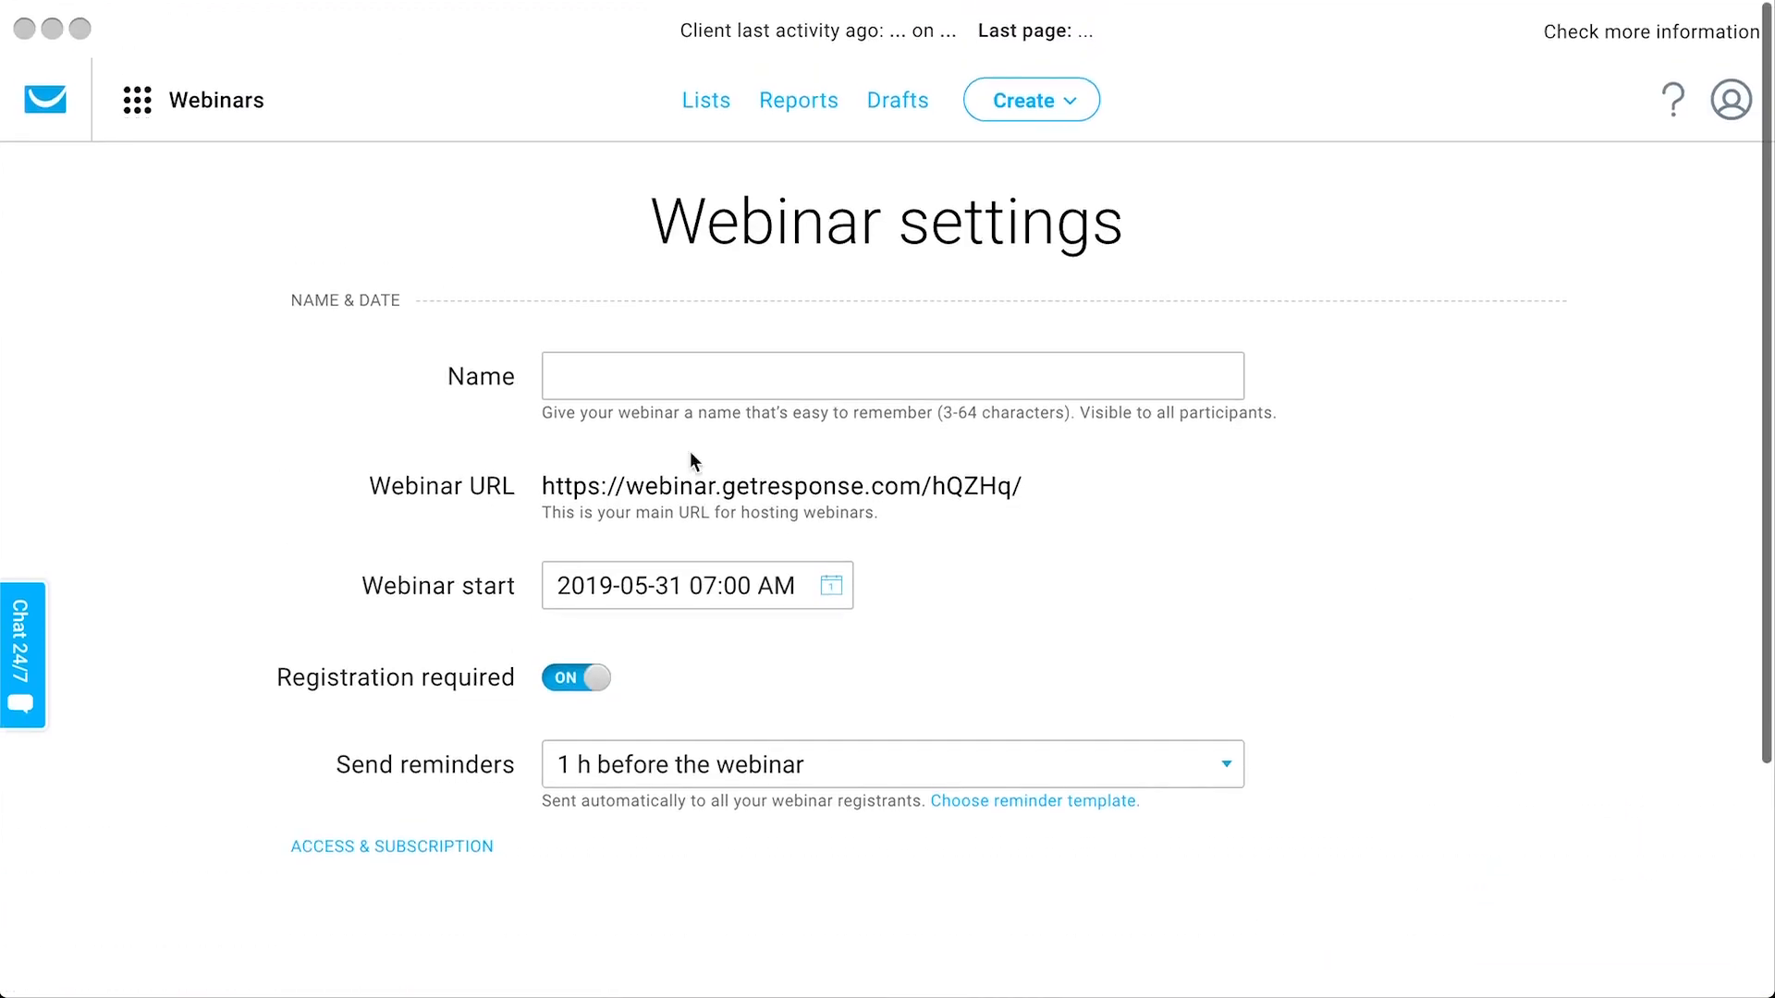